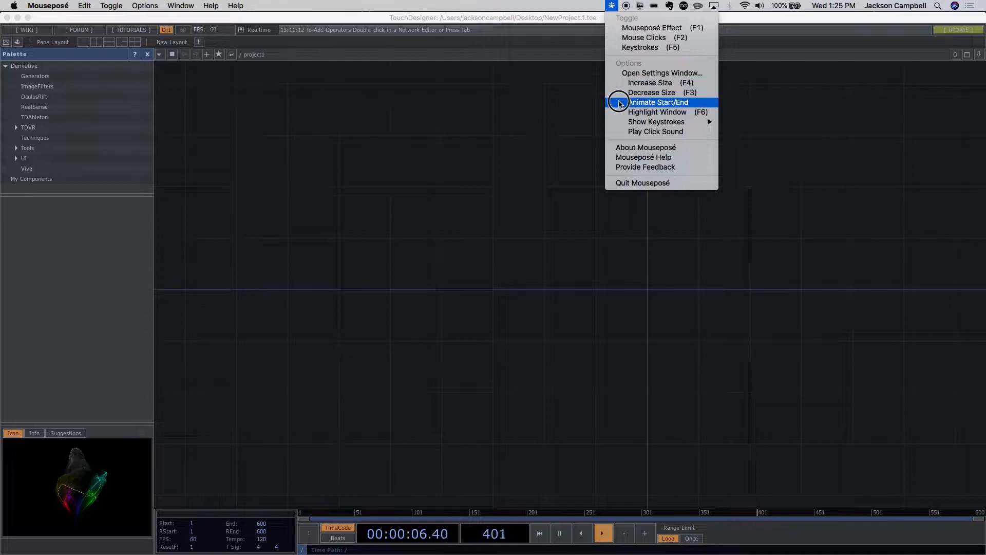
- Turn on the Keystrokes display in Mouseposé
mouse_move(626, 124)
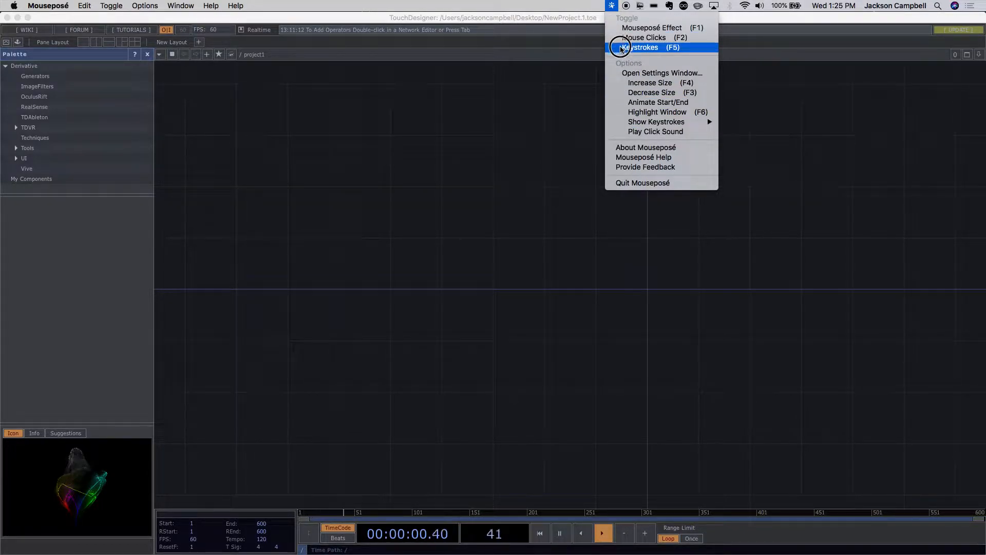
left_click(622, 48)
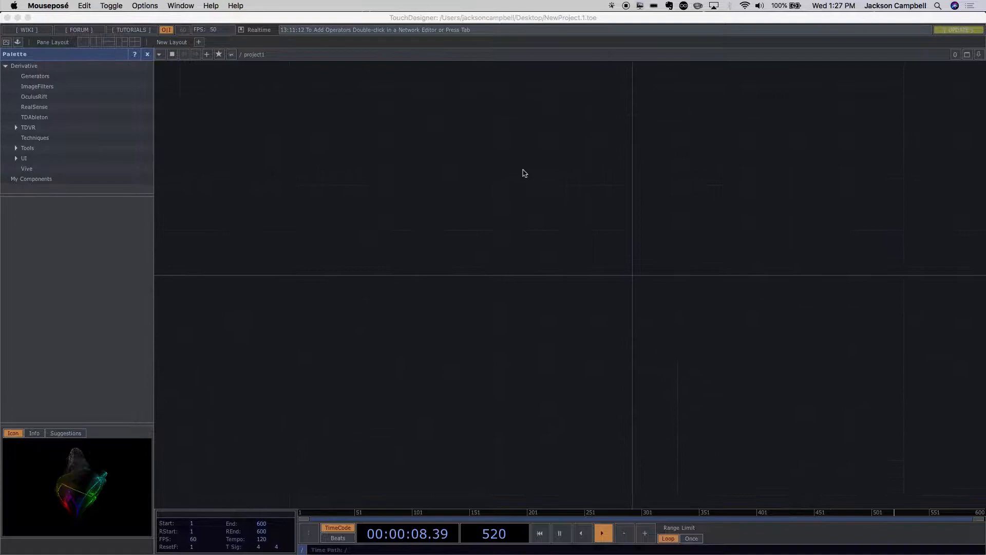
- Add a Torus SOP to the empty project1 network
key("h")
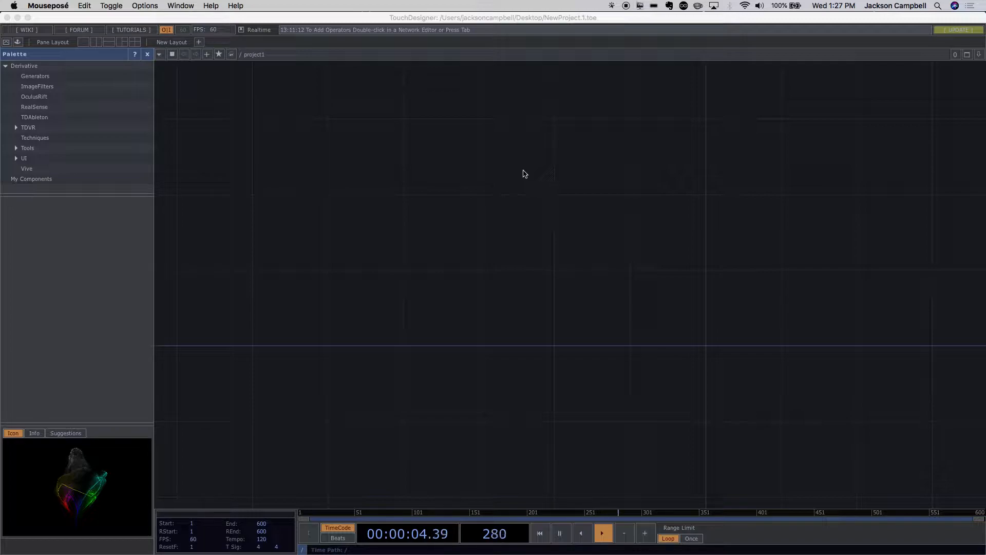
key("Tab")
key("Tab")
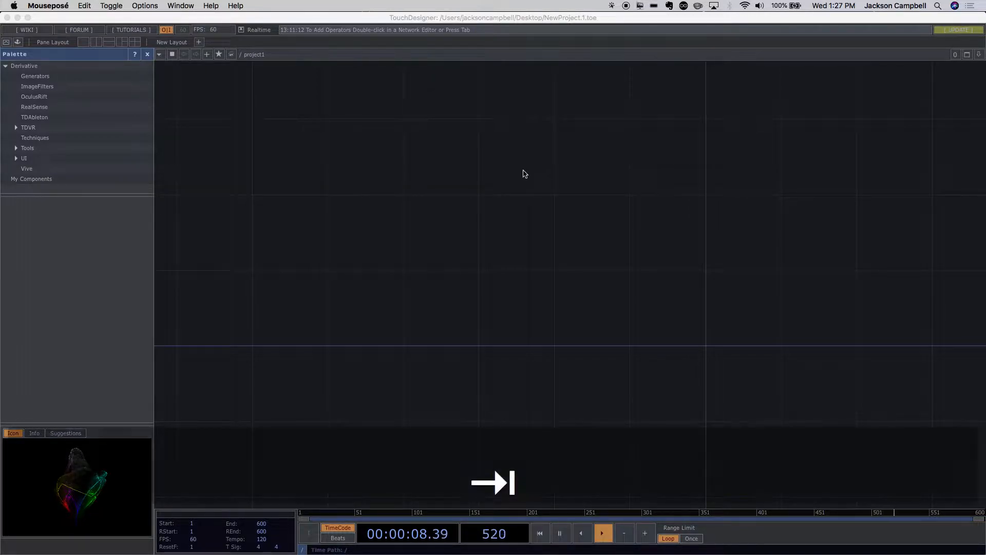
left_click(524, 173)
key("Tab")
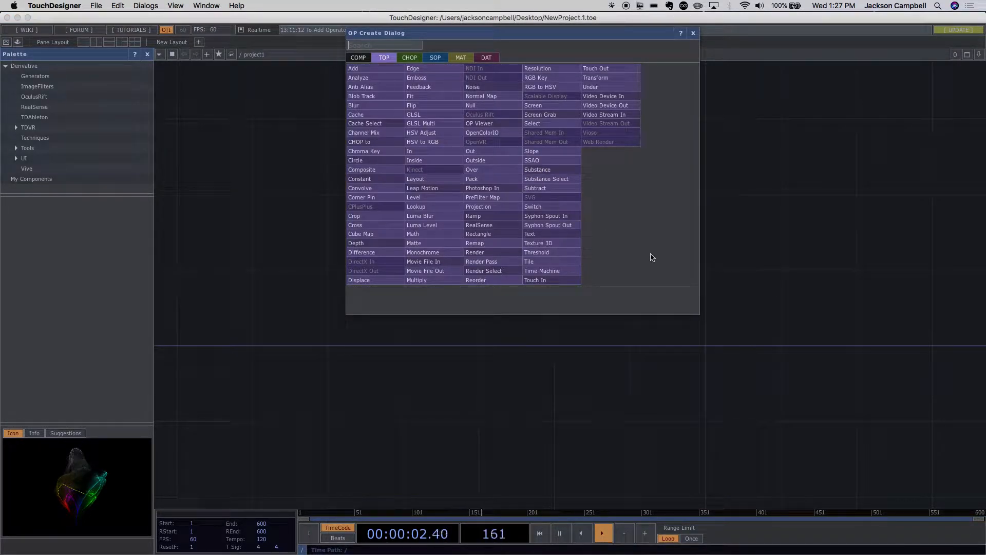
key("Tab")
key("Tab")
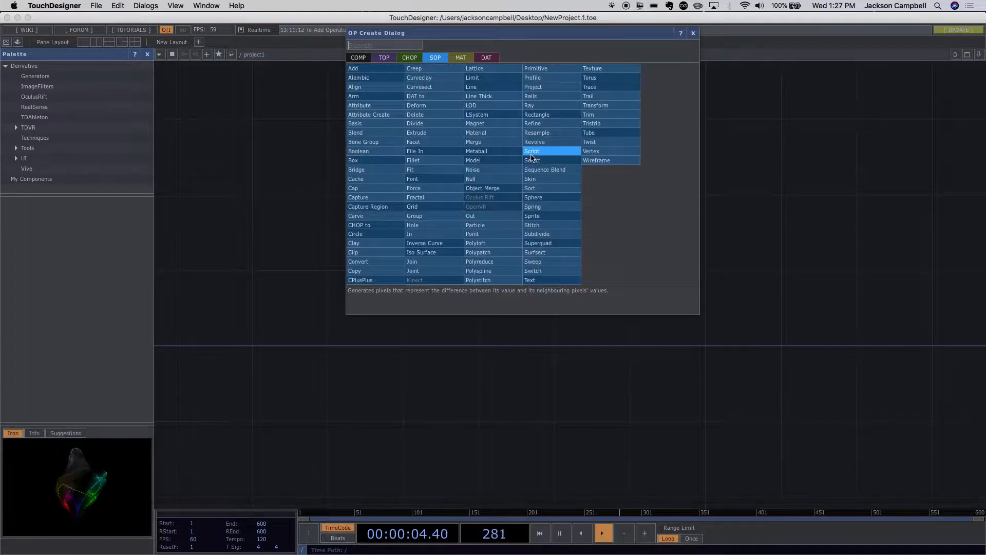
type("tor")
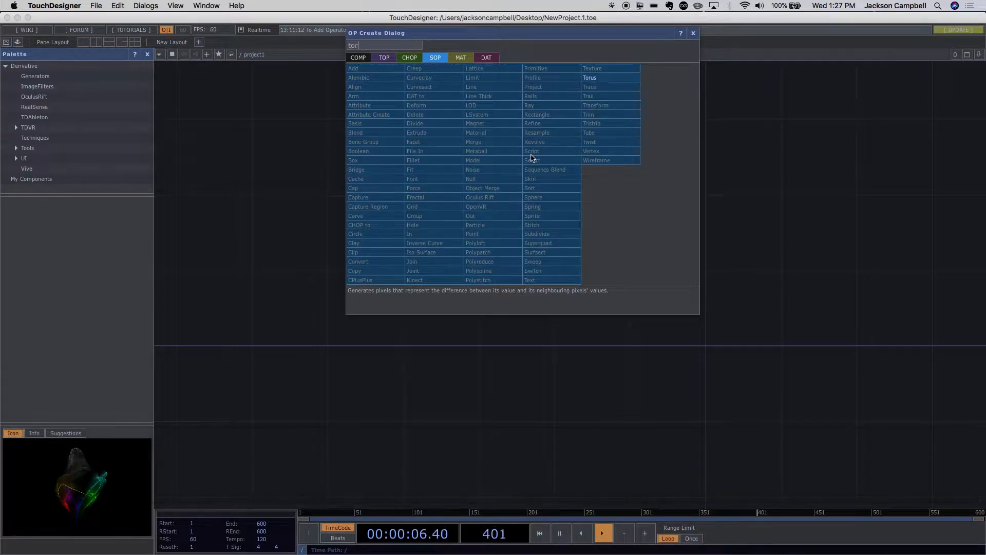
left_click(604, 78)
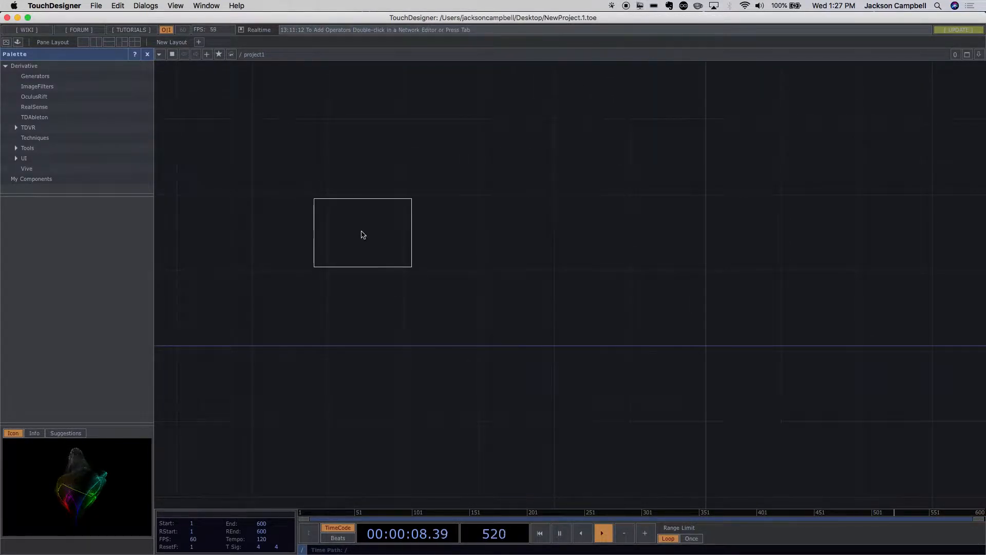
left_click(339, 209)
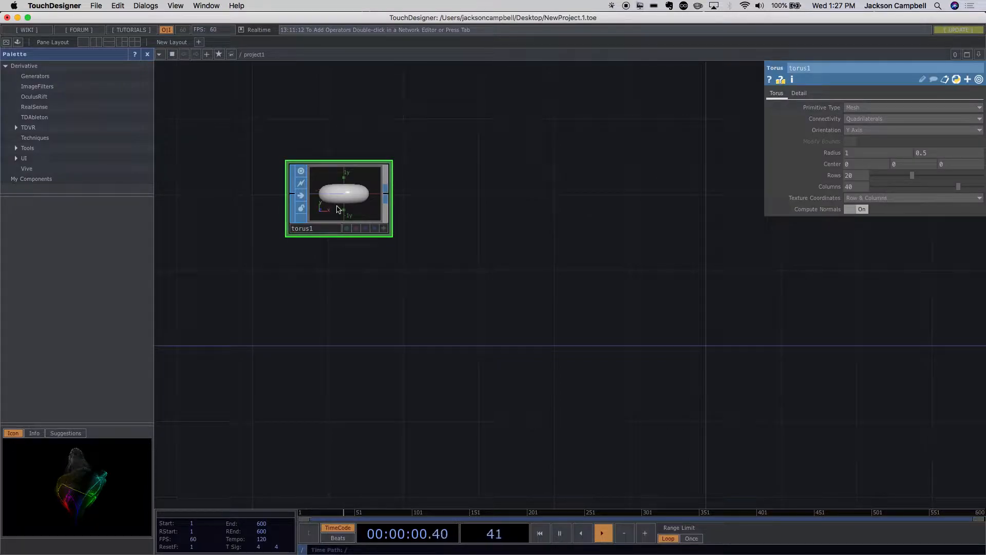
- Make the torus node's viewer active, tumble the torus to view its hole, and deactivate the viewer
left_click(384, 228)
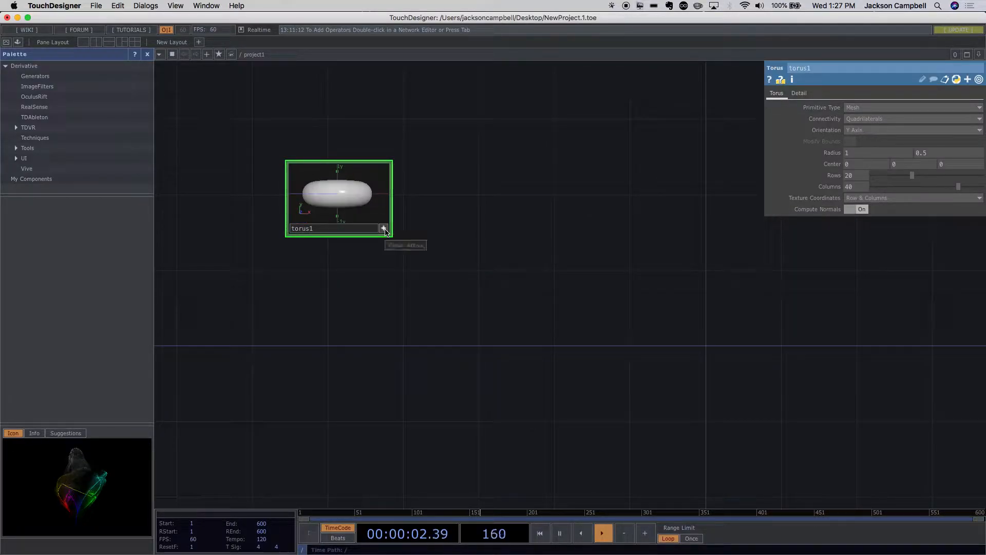
left_click_drag(351, 194, 361, 210)
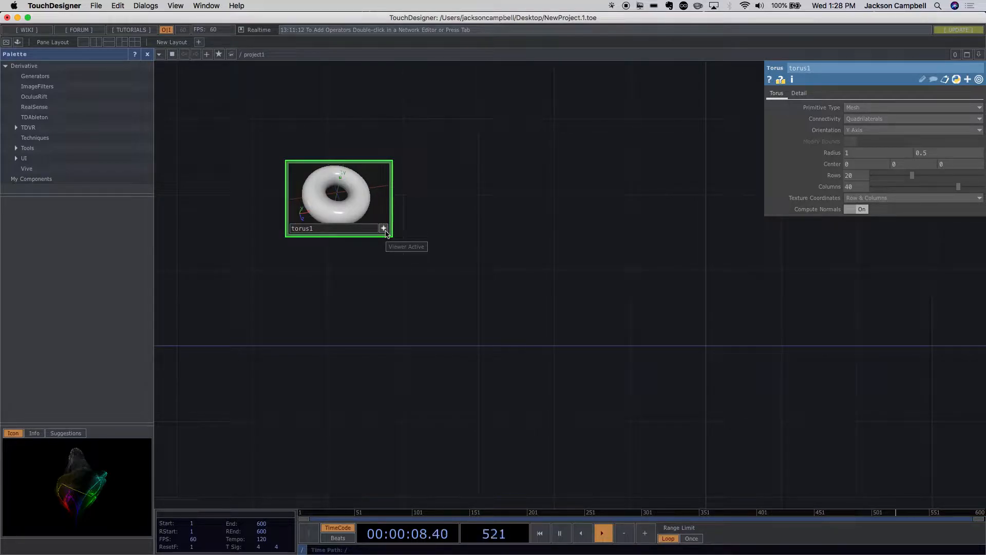
mouse_move(352, 209)
left_mouse_down()
mouse_move(362, 191)
mouse_move(353, 198)
mouse_move(363, 213)
left_mouse_up()
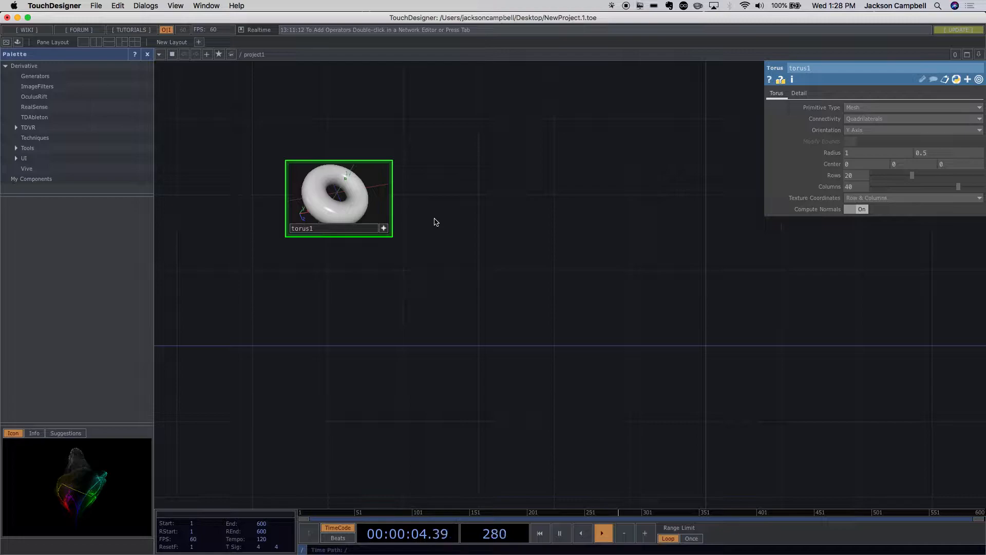
left_click(385, 230)
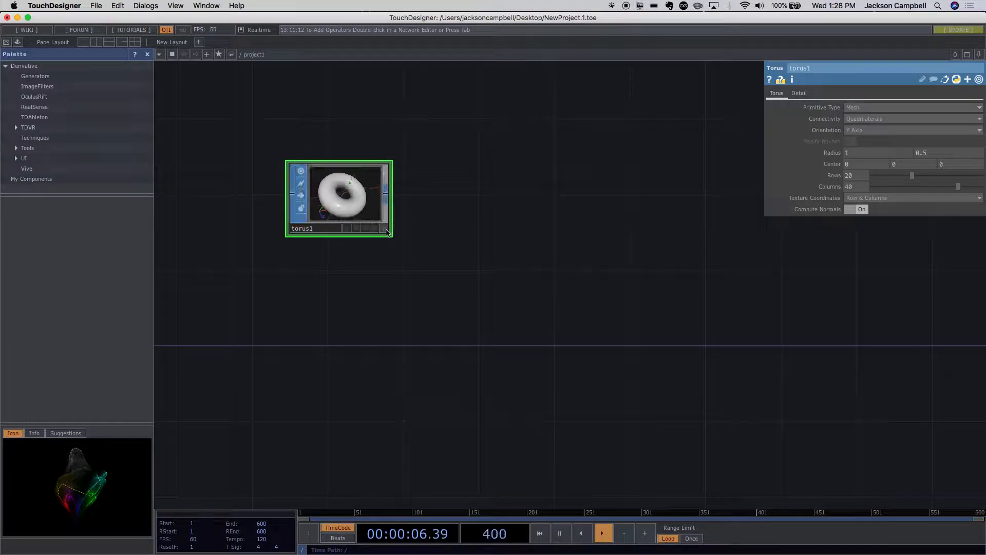
scroll(449, 224, "up", 3)
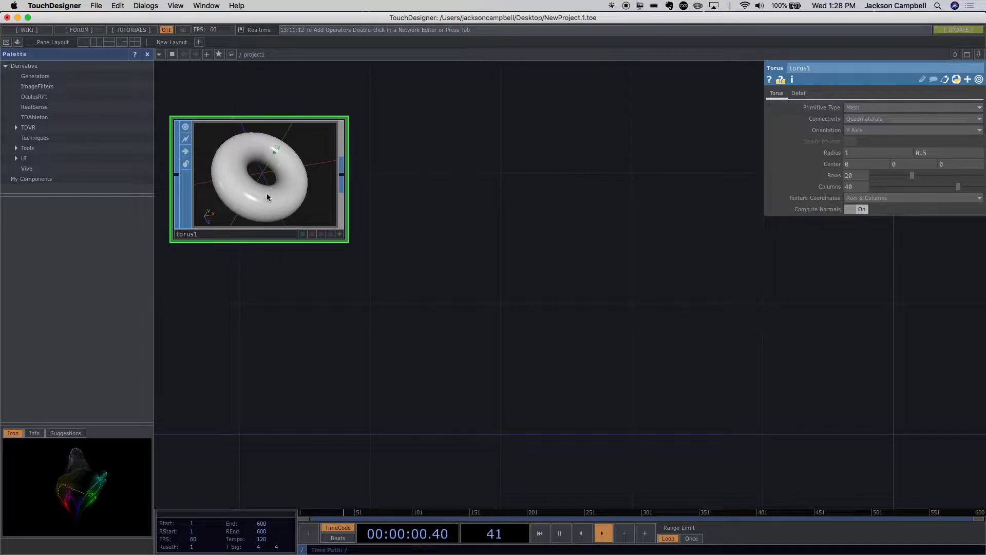
- Delete the torus node and place a fresh Torus SOP in the network
key("BackSpace")
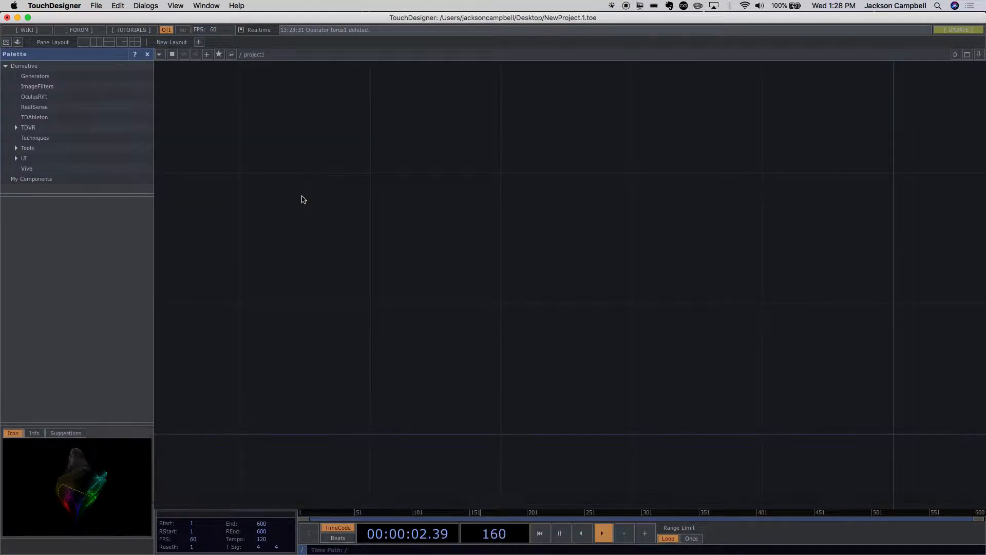
key("Tab")
left_click(387, 106)
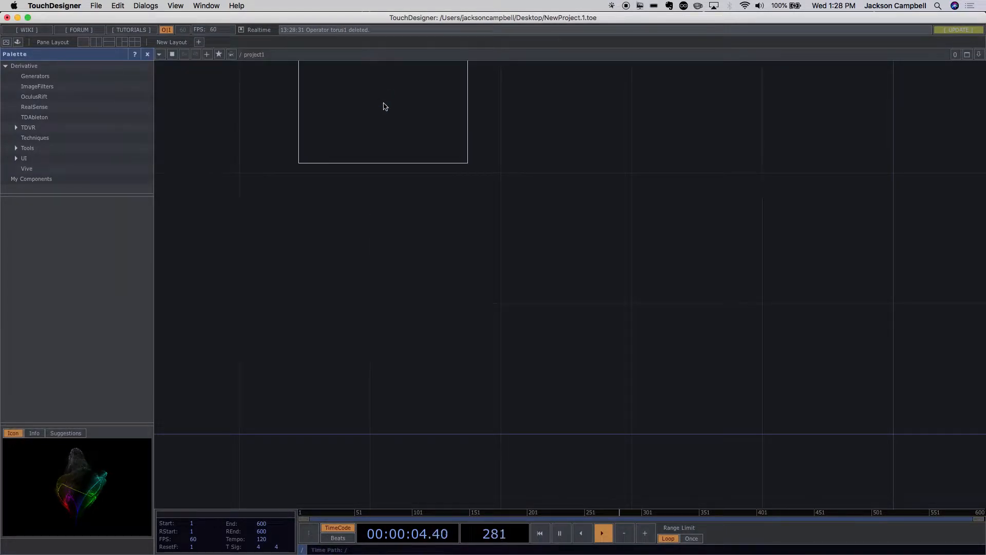
left_click(353, 202)
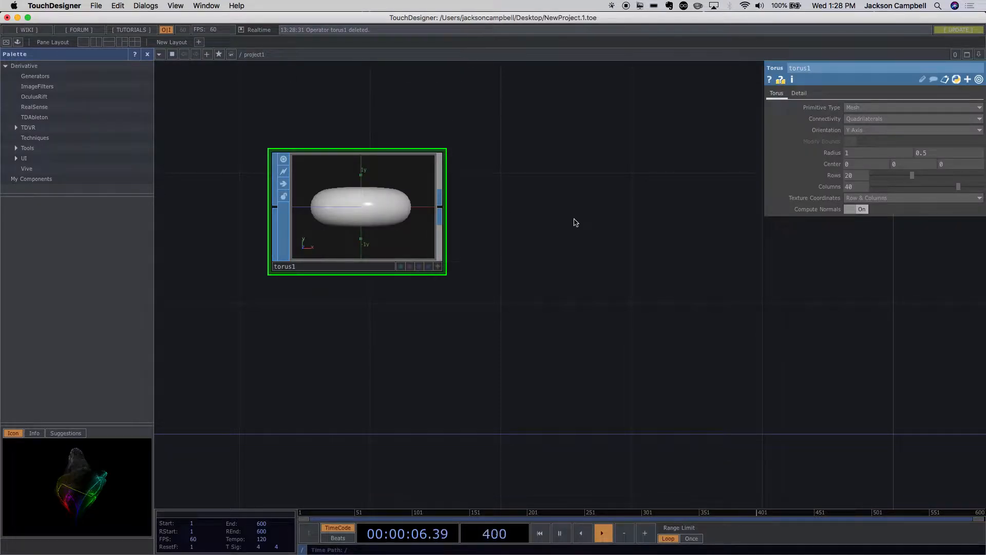
- Activate the new torus node's viewer, move its camera around, home the view on the torus, and deactivate the viewer
left_click(438, 266)
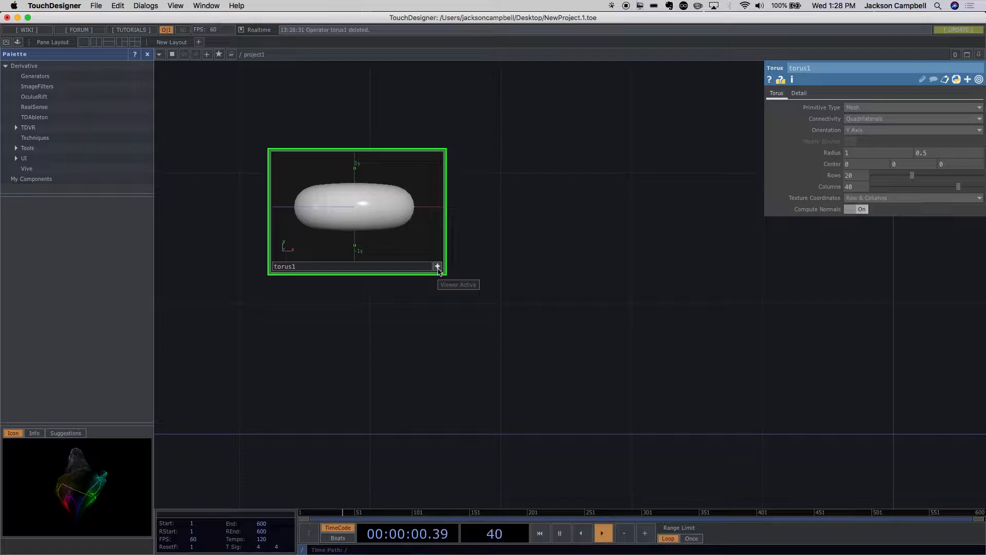
left_click(438, 267)
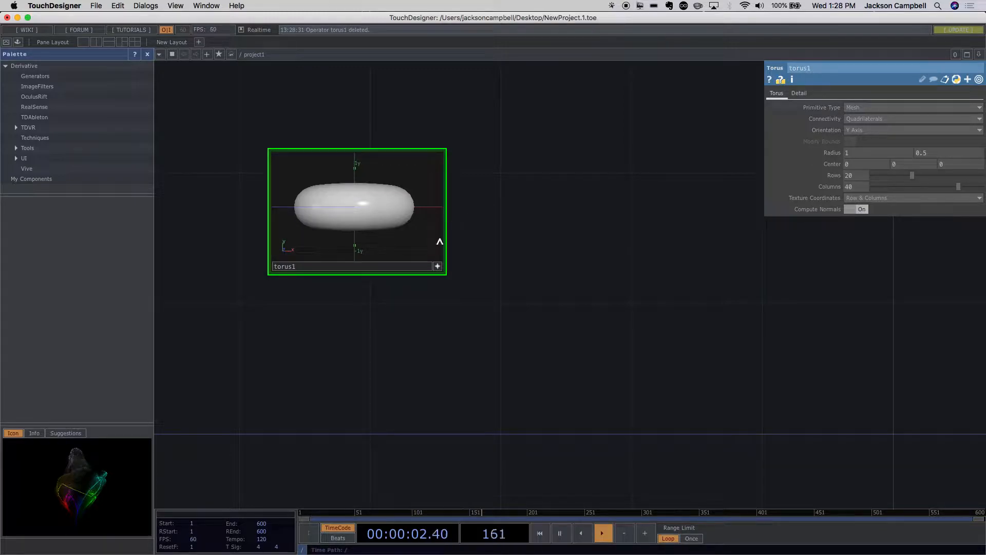
mouse_move(371, 205)
left_mouse_down()
mouse_move(363, 216)
mouse_move(339, 194)
mouse_move(376, 196)
mouse_move(379, 220)
mouse_move(350, 222)
mouse_move(344, 205)
mouse_move(372, 195)
mouse_move(386, 222)
mouse_move(355, 224)
mouse_move(346, 194)
mouse_move(379, 185)
mouse_move(378, 162)
mouse_move(364, 209)
mouse_move(372, 286)
mouse_move(356, 114)
mouse_move(391, 314)
mouse_move(371, 208)
left_mouse_up()
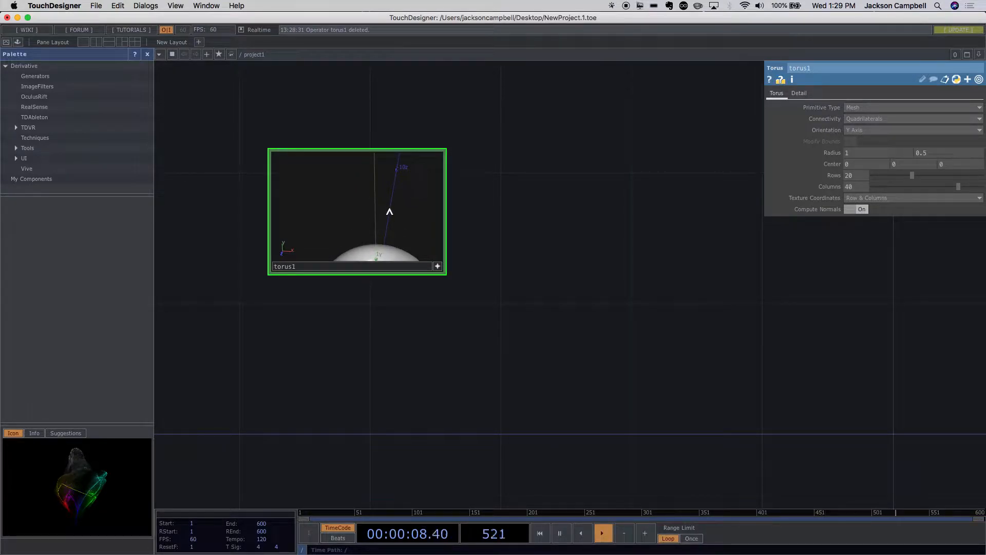
left_click_drag(389, 211, 393, 244)
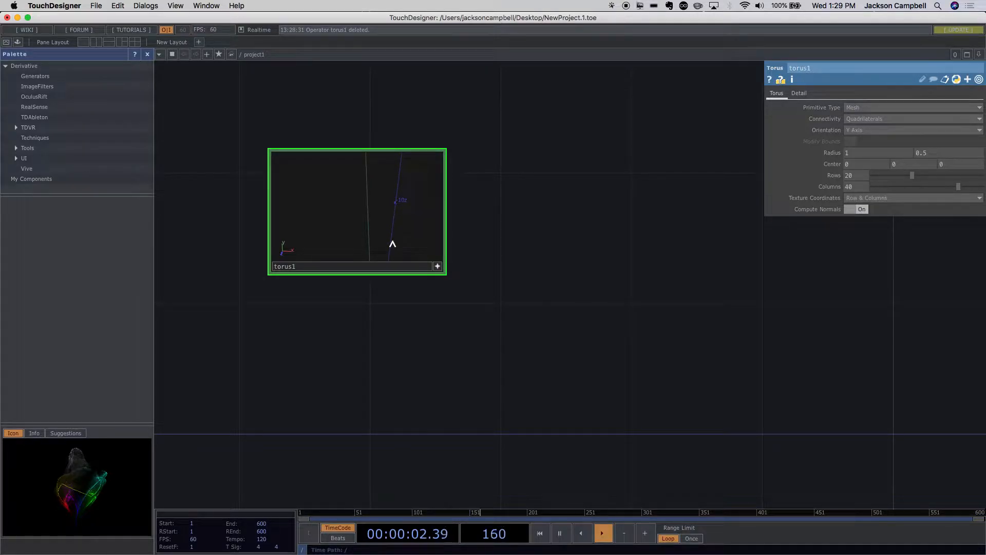
key("h")
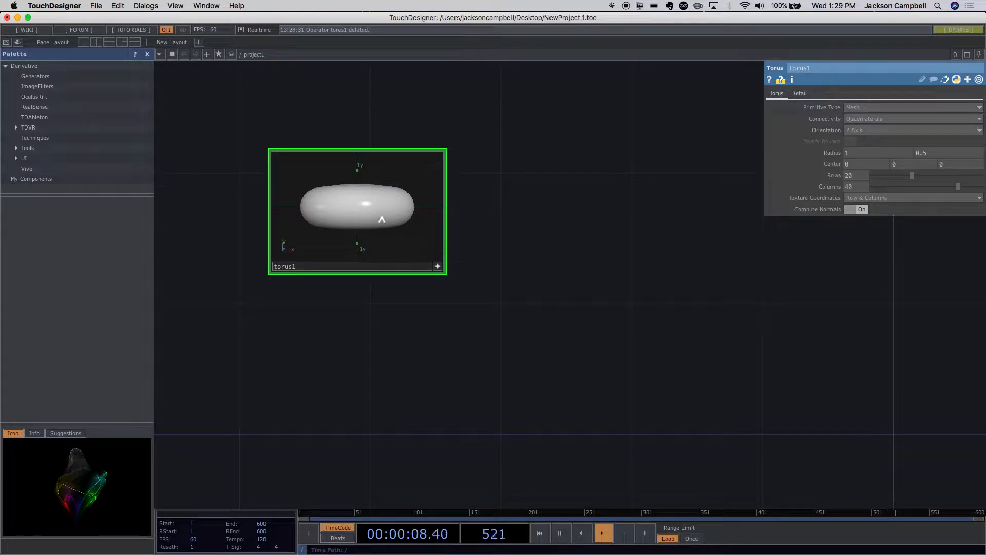
left_click(437, 267)
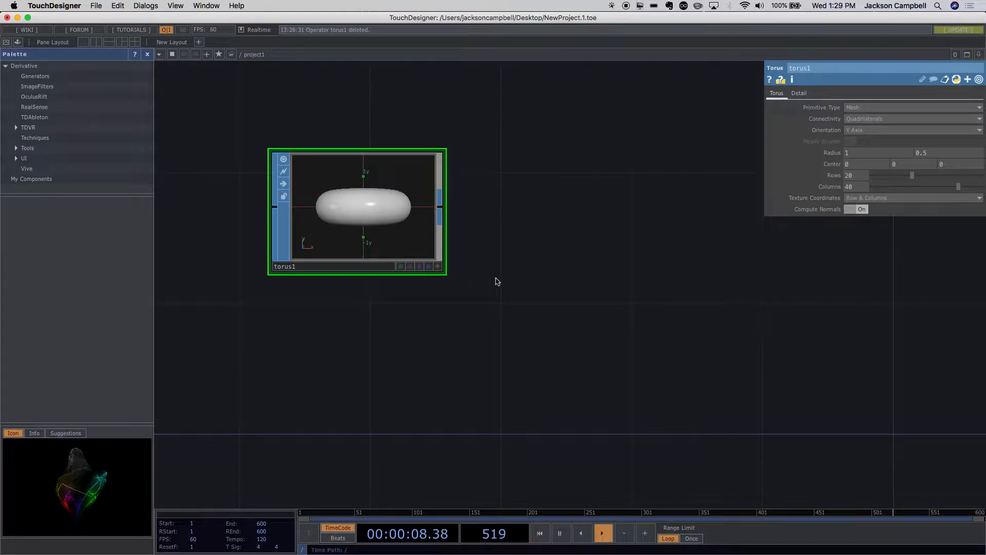
- Reactivate the torus node's viewer and tumble the torus until its hole faces the camera at an angle
scroll(491, 258, "up", 8)
scroll(492, 258, "down", 5)
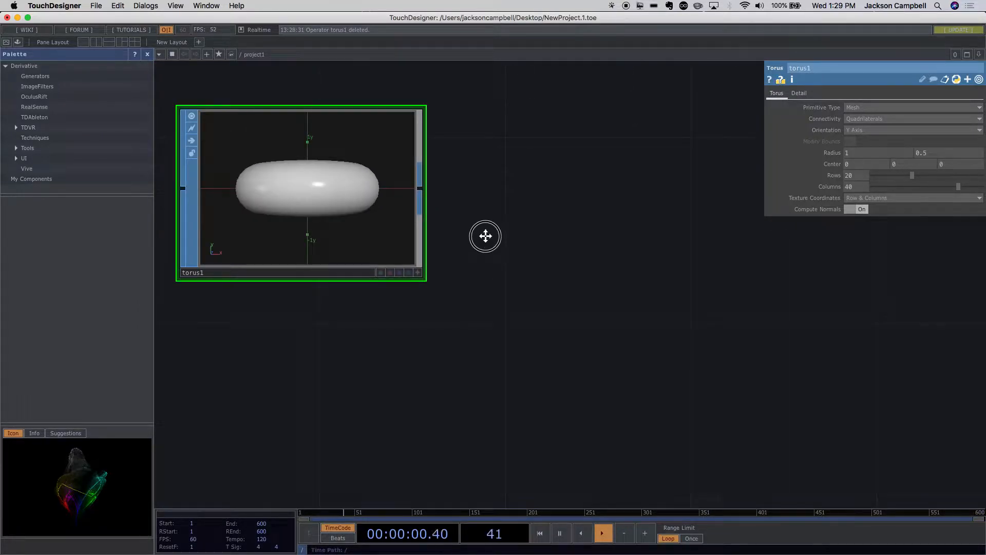
left_click_drag(484, 233, 564, 281)
scroll(561, 272, "up", 5)
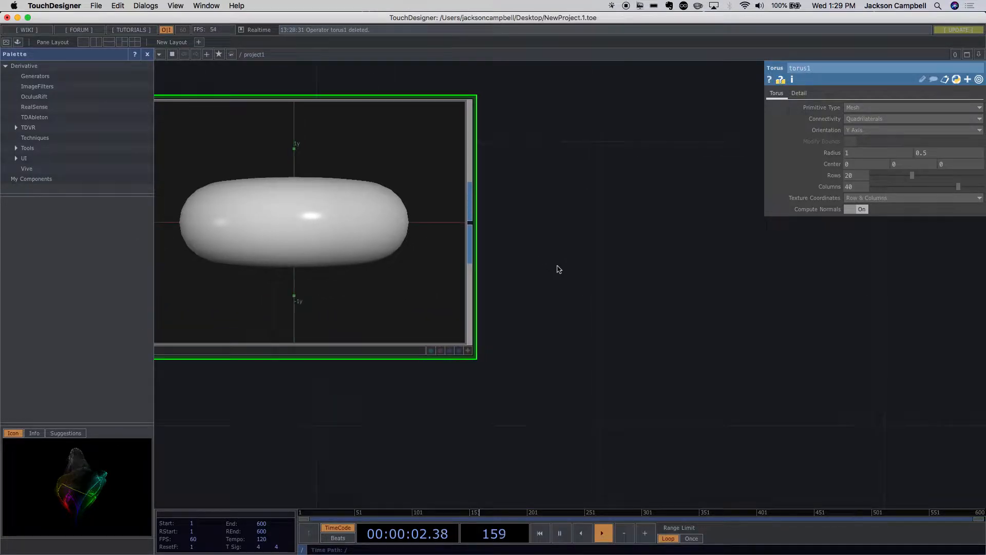
scroll(558, 266, "down", 2)
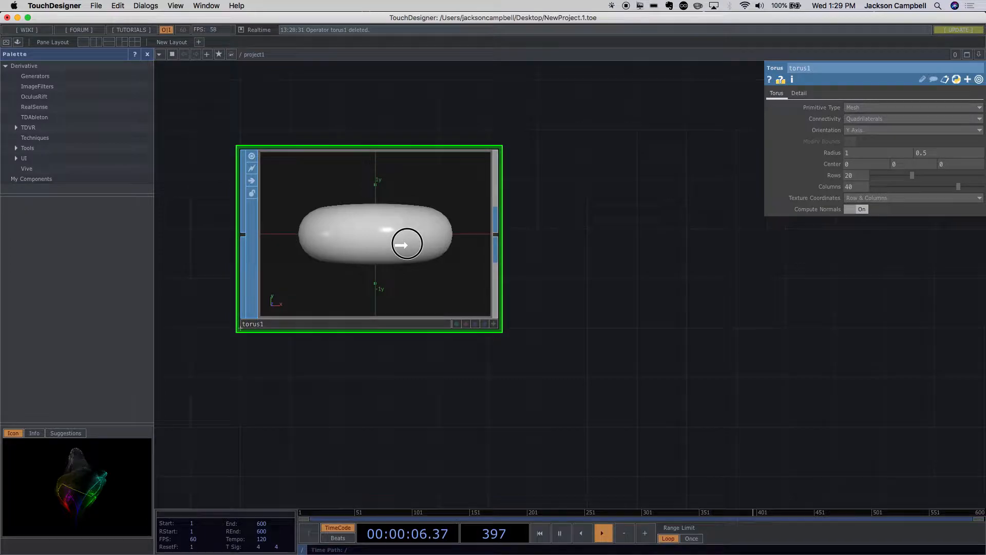
left_click(495, 320)
left_click_drag(478, 312, 378, 280)
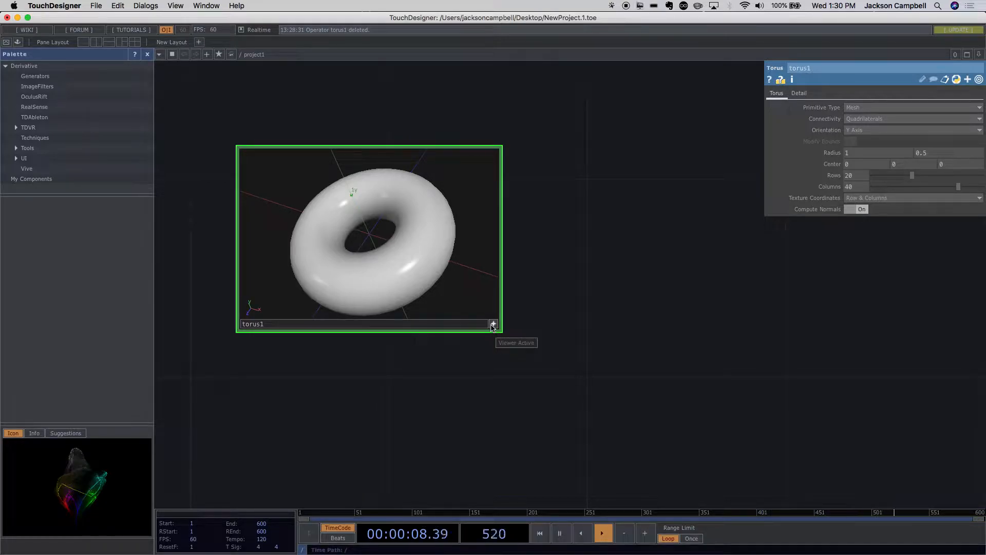
- Switch the torus viewer from shaded to wireframe display and tumble the mesh to a lower viewing angle
key("w")
key("w")
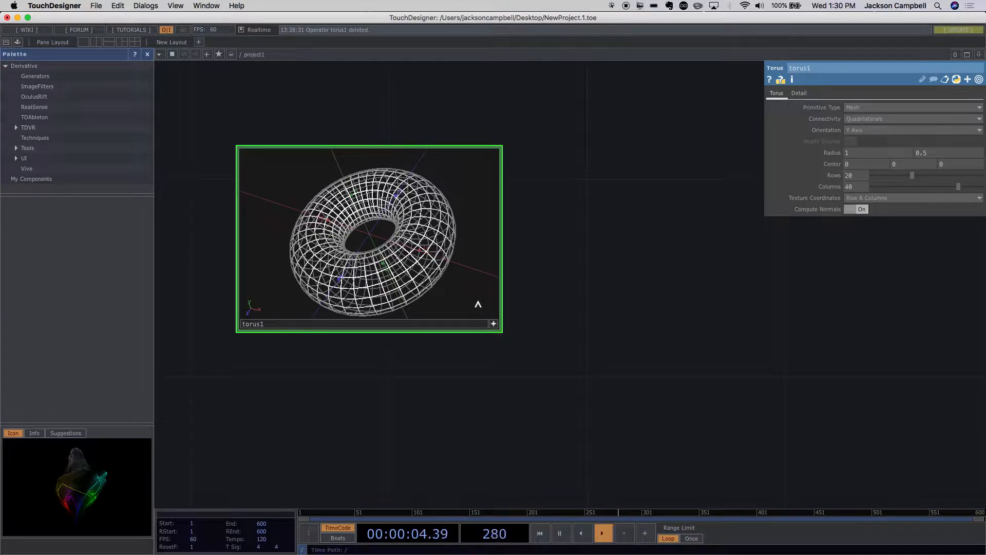
mouse_move(464, 282)
left_mouse_down()
mouse_move(449, 266)
mouse_move(442, 226)
mouse_move(449, 260)
mouse_move(467, 264)
left_mouse_up()
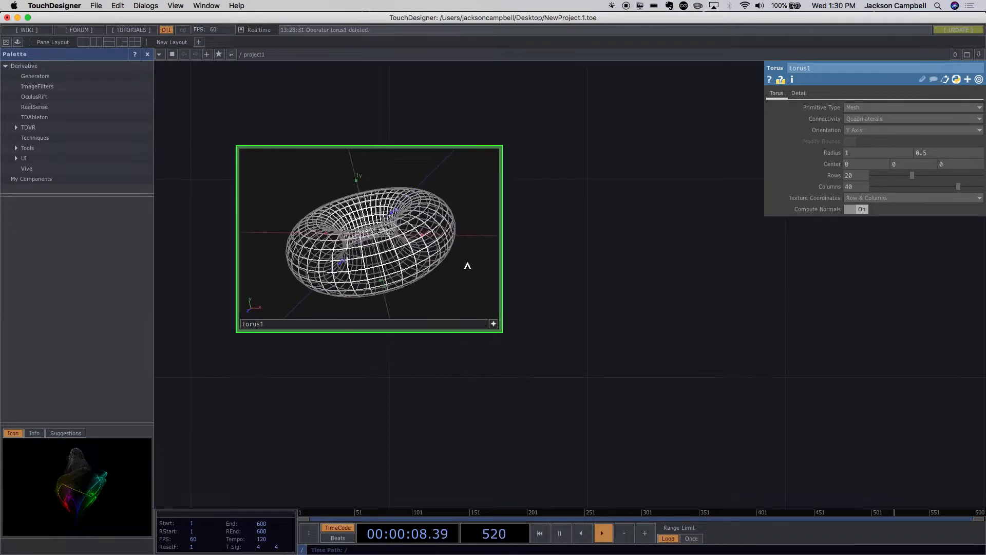
- Enable the Points marker for all geometry in the torus viewer's Display Options and move the options window clear of the torus
right_click(440, 186)
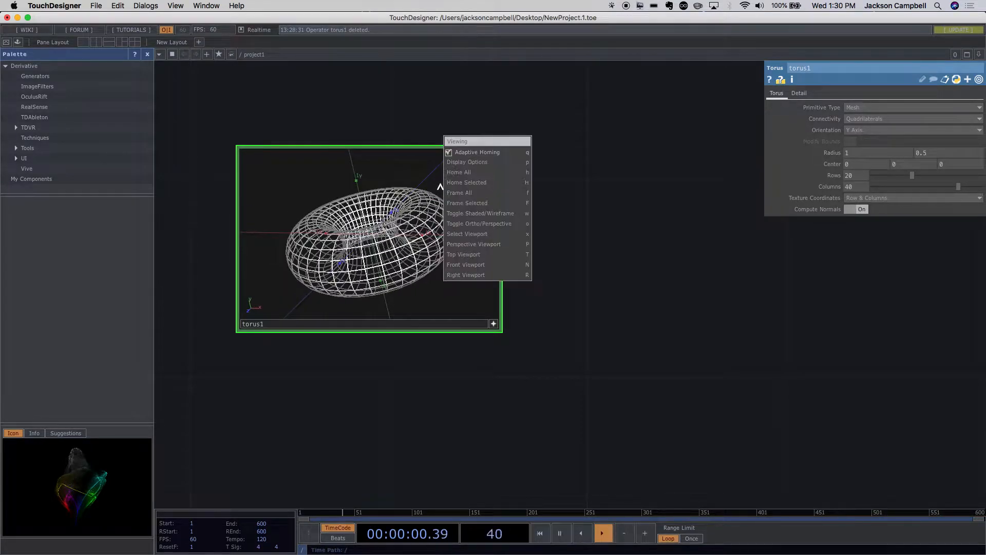
left_click(465, 162)
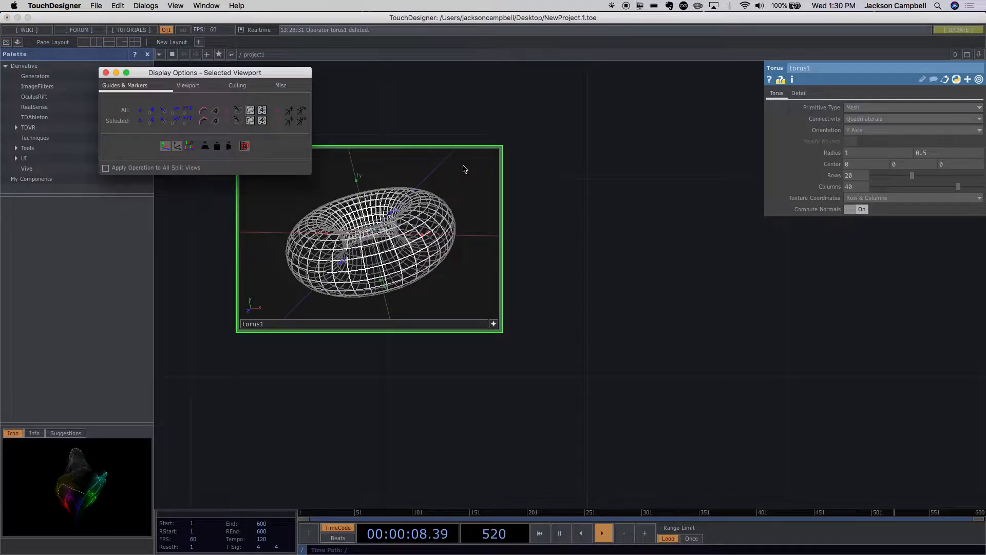
left_click_drag(234, 76, 294, 111)
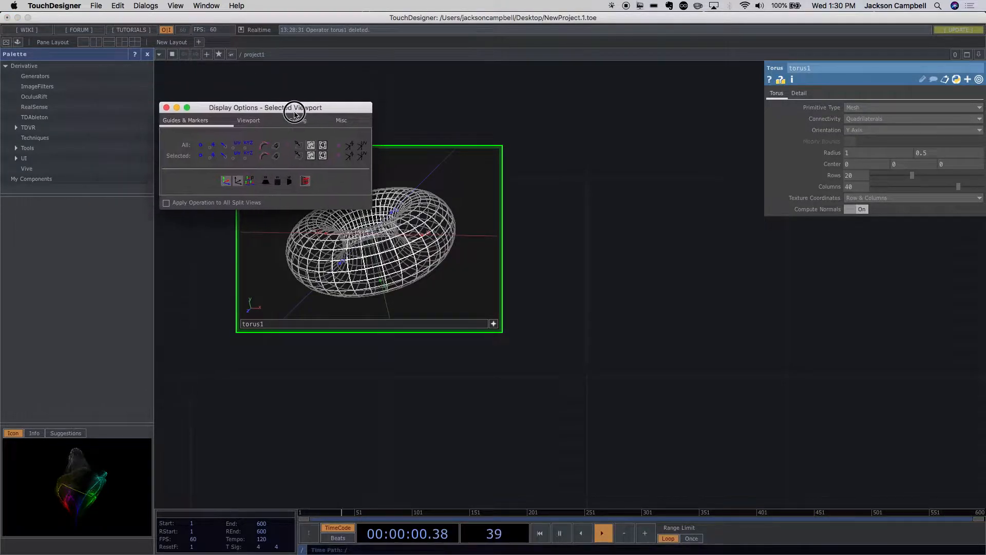
mouse_move(372, 208)
left_mouse_down()
mouse_move(517, 303)
mouse_move(418, 215)
mouse_move(366, 211)
left_mouse_up()
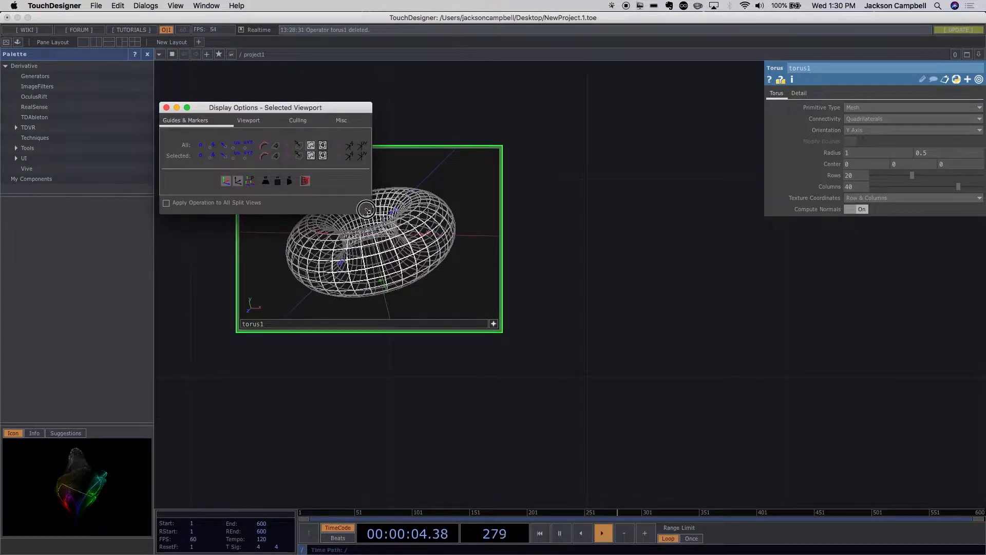
left_click(200, 147)
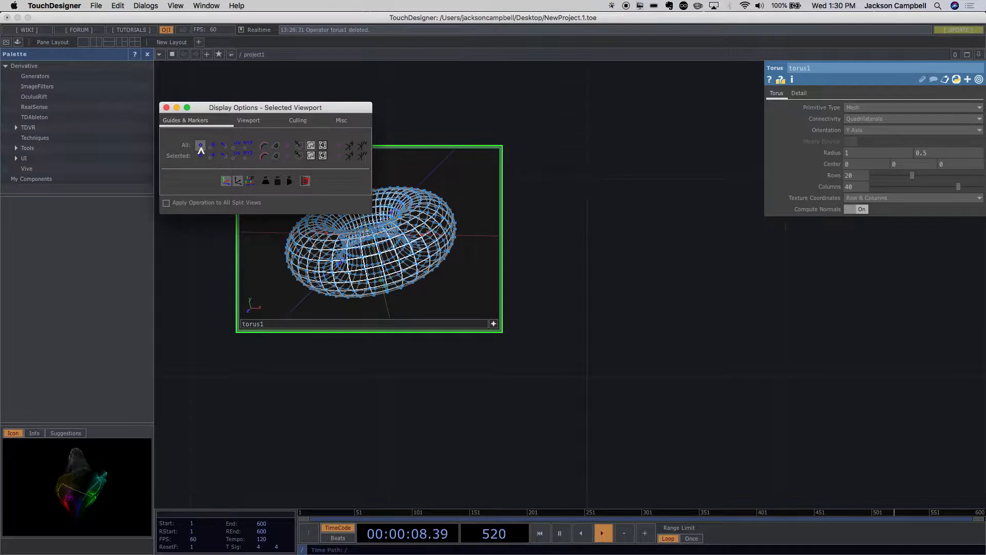
left_click_drag(232, 114, 568, 175)
scroll(449, 207, "up", 5)
scroll(450, 207, "down", 4)
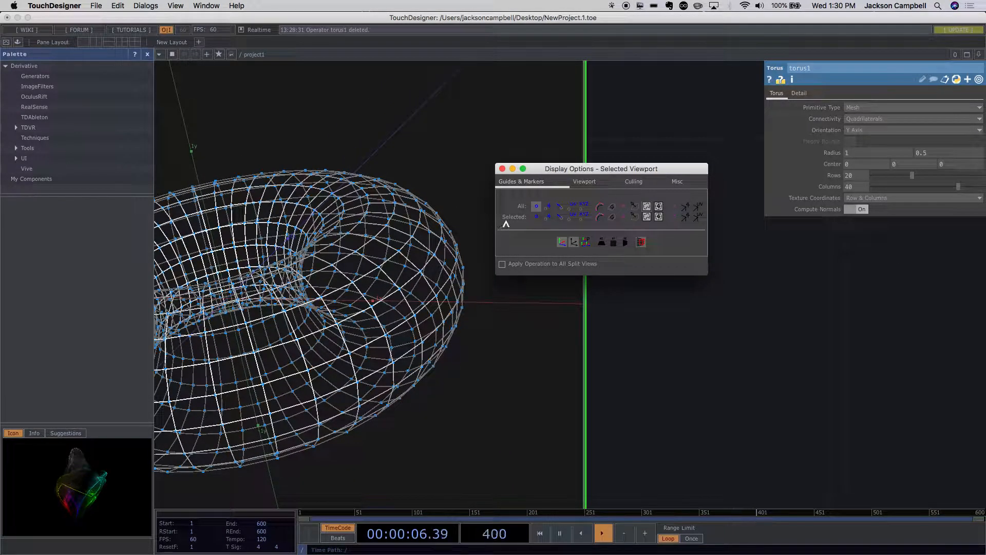
- Show the point numbers for all geometry in the torus viewer, examine them up close, and hide them again
left_click(548, 207)
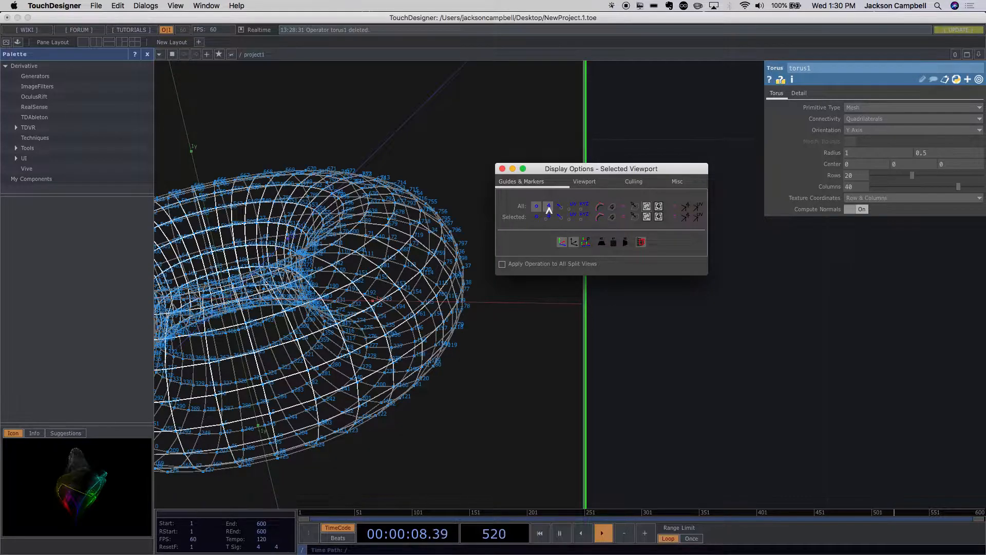
scroll(419, 211, "up", 6)
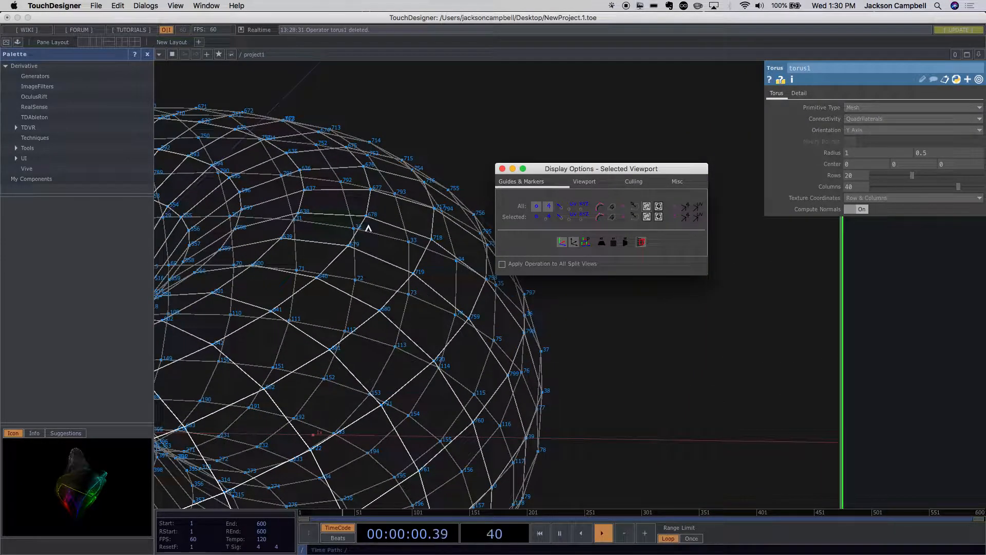
scroll(434, 270, "down", 3)
scroll(434, 269, "up", 8)
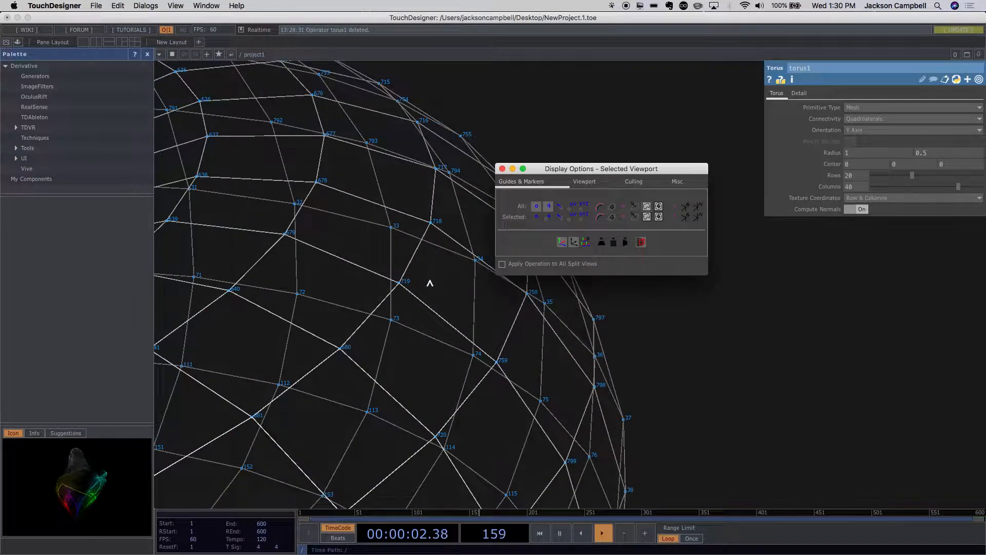
left_click(550, 209)
scroll(443, 235, "down", 10)
scroll(445, 240, "up", 5)
scroll(415, 238, "up", 10)
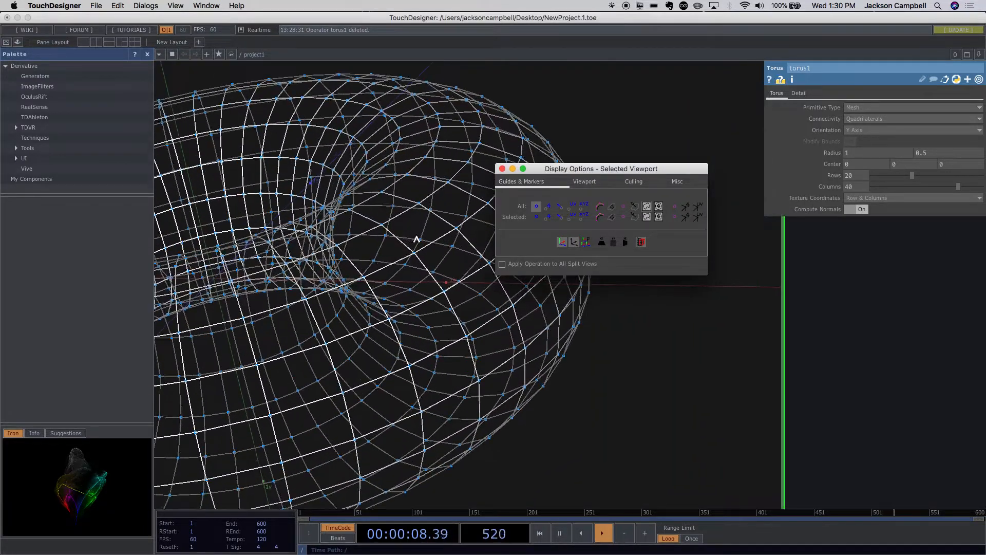
- Show the point normals for all geometry in the torus viewer and examine them from nearer and farther
left_click(561, 208)
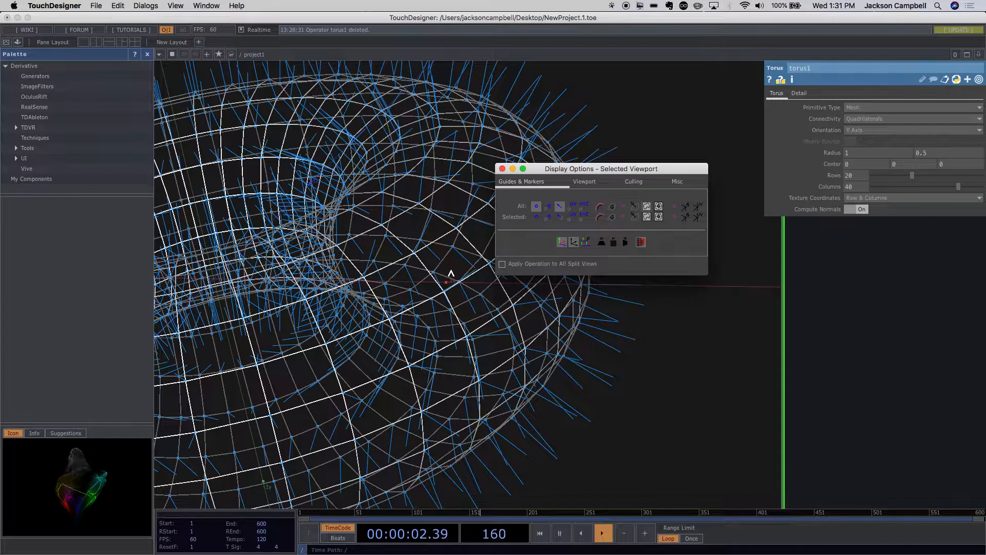
scroll(452, 270, "down", 10)
scroll(456, 275, "up", 10)
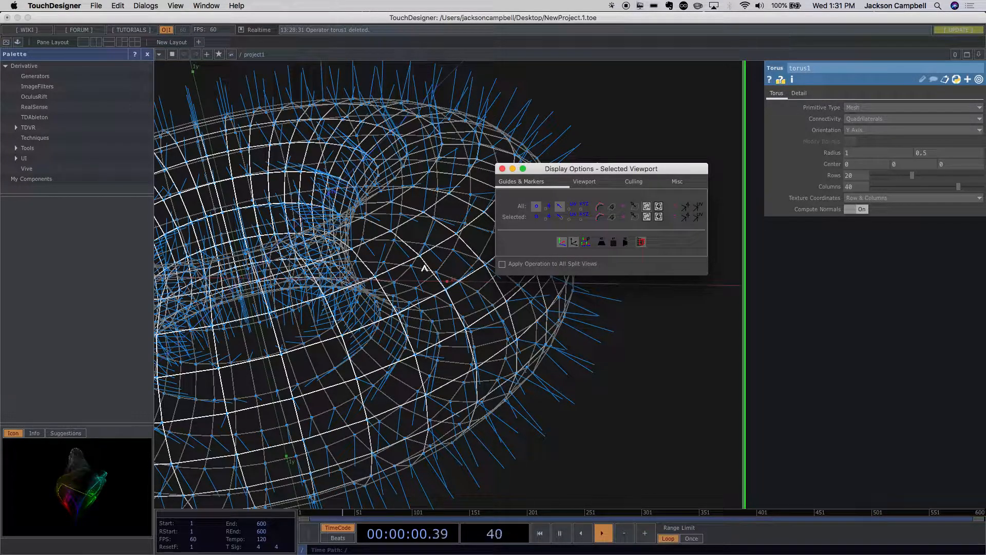
- Try the point UV marker for all geometry, and turn off the point normals, UV and Points markers on the torus
left_click(576, 211)
left_click(573, 210)
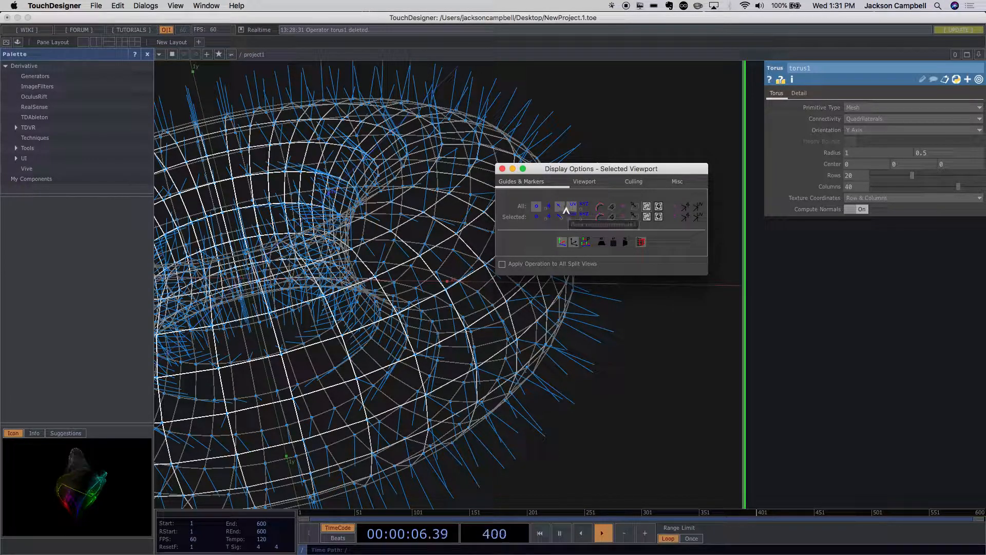
left_click(567, 209)
left_click(560, 208)
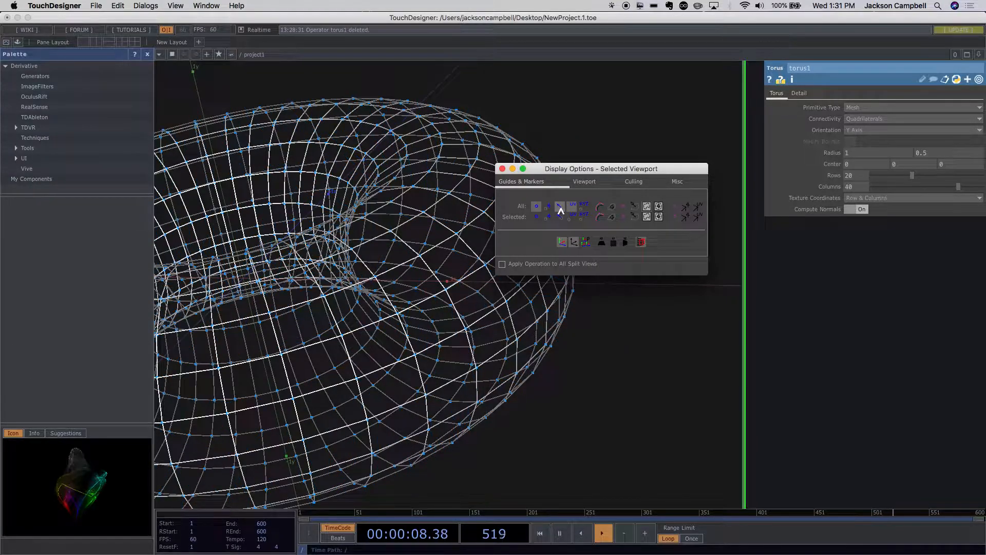
left_click(569, 208)
left_click(533, 207)
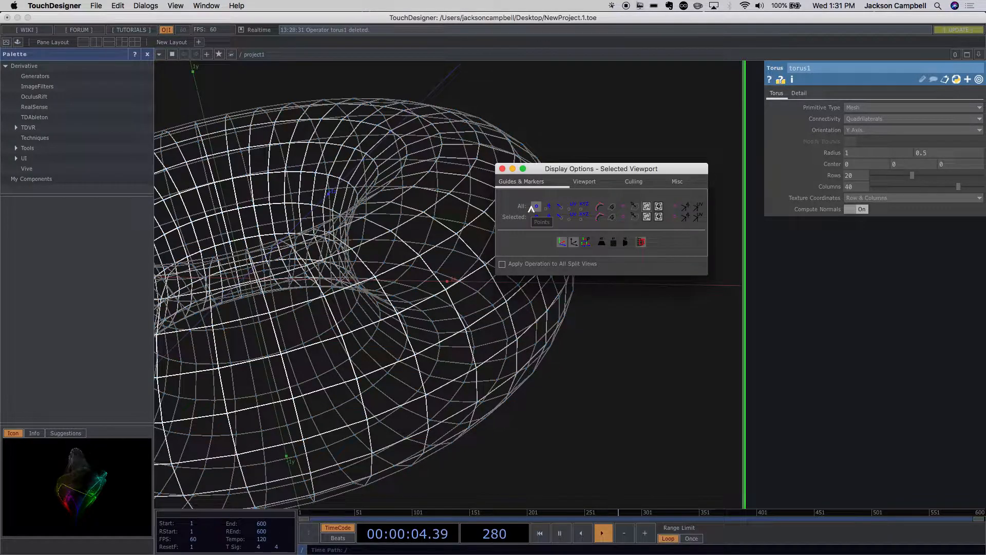
- Open the Display Options again from the torus viewer's viewing options, move the window aside, and close it
scroll(465, 339, "down", 10)
scroll(465, 339, "up", 3)
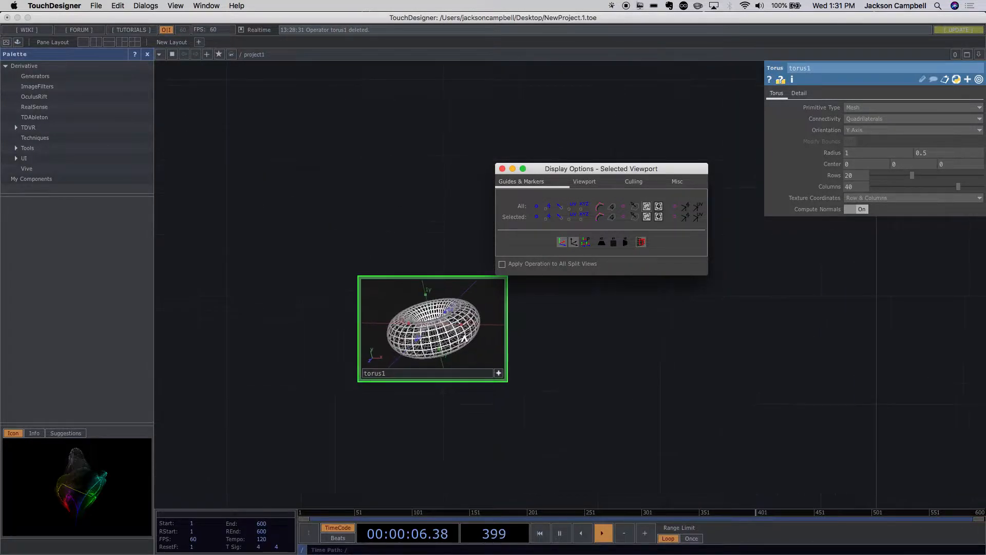
left_click_drag(520, 366, 468, 305)
scroll(460, 274, "up", 3)
scroll(458, 275, "up", 2)
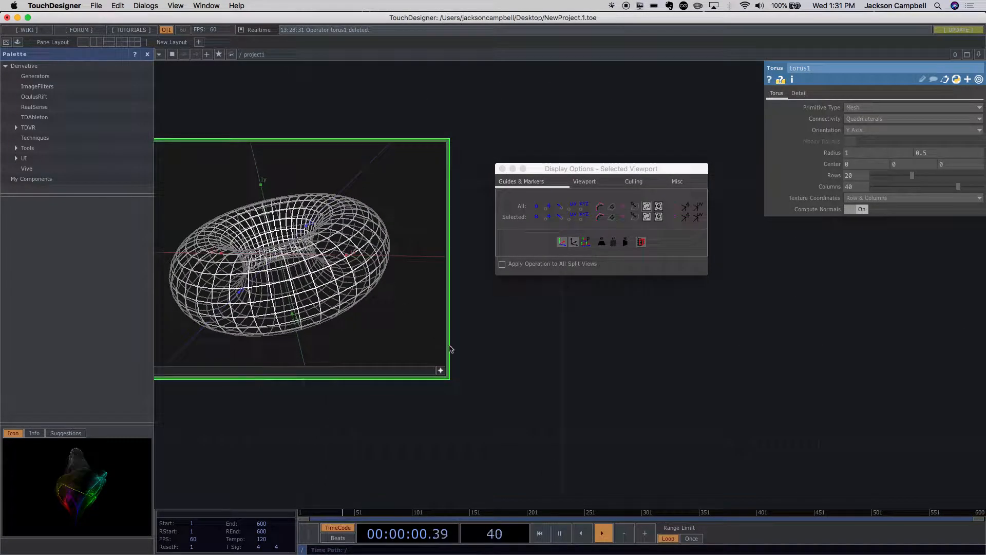
left_click_drag(488, 385, 509, 391)
right_click(345, 253)
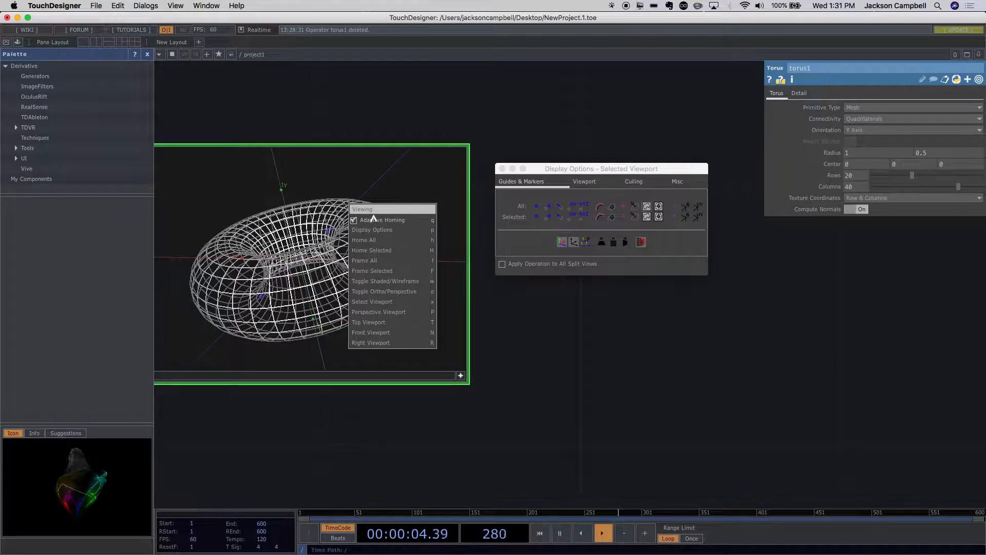
left_click(387, 232)
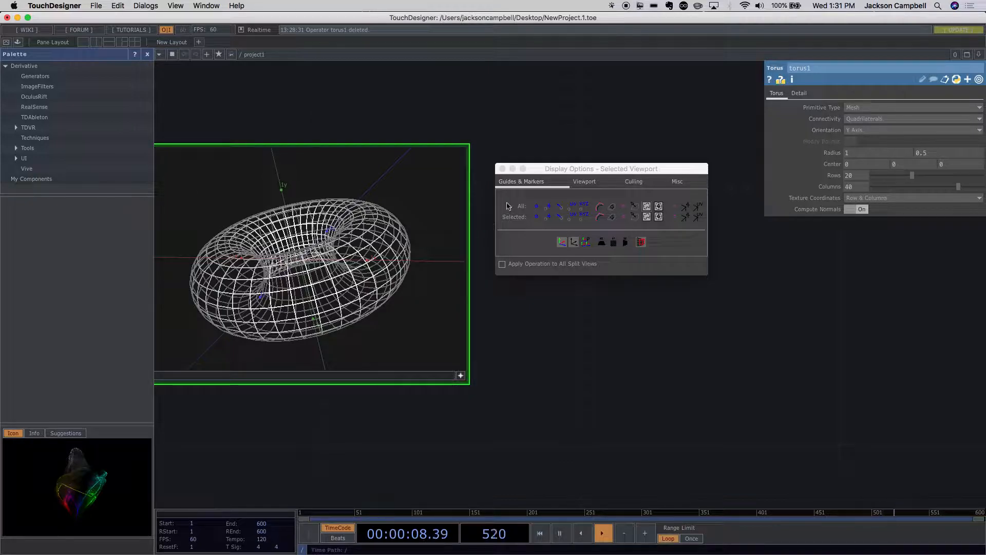
left_click_drag(549, 173, 447, 121)
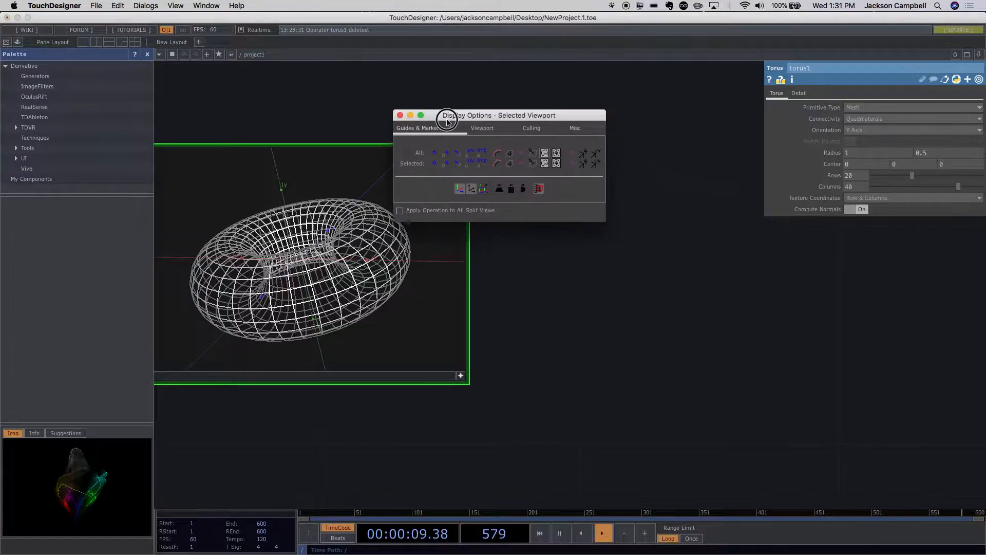
left_click(401, 115)
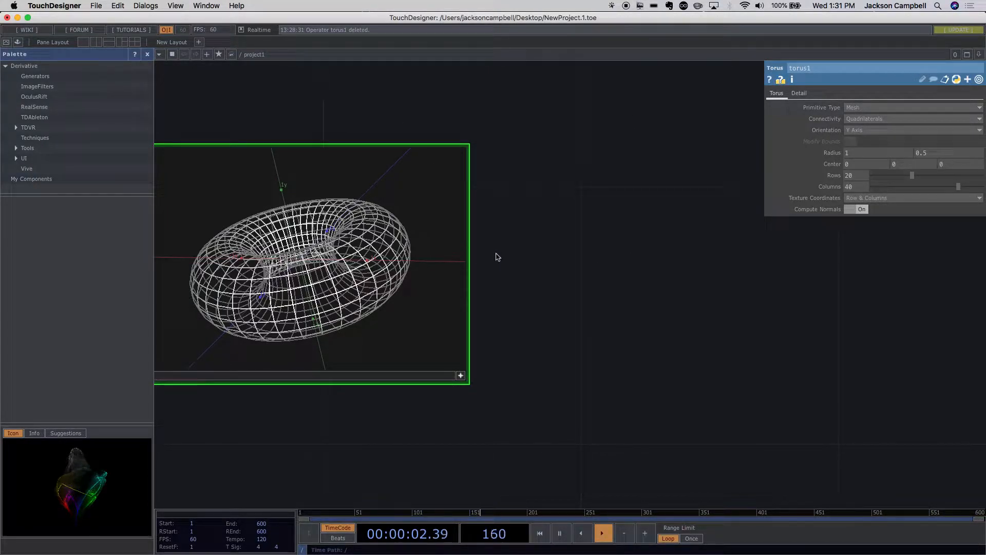
- Create a Sphere SOP and place it directly below the torus node
left_click_drag(581, 283, 640, 222)
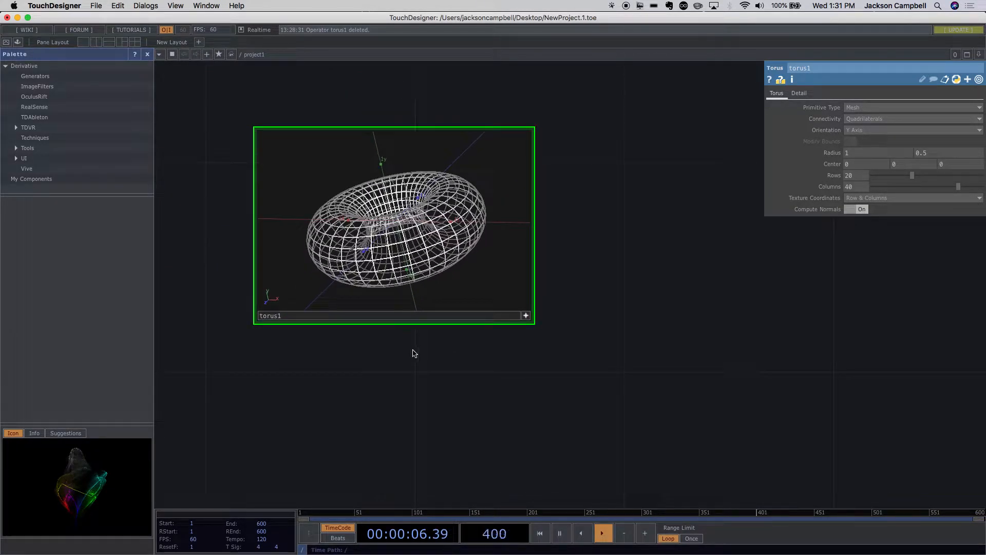
key("Tab")
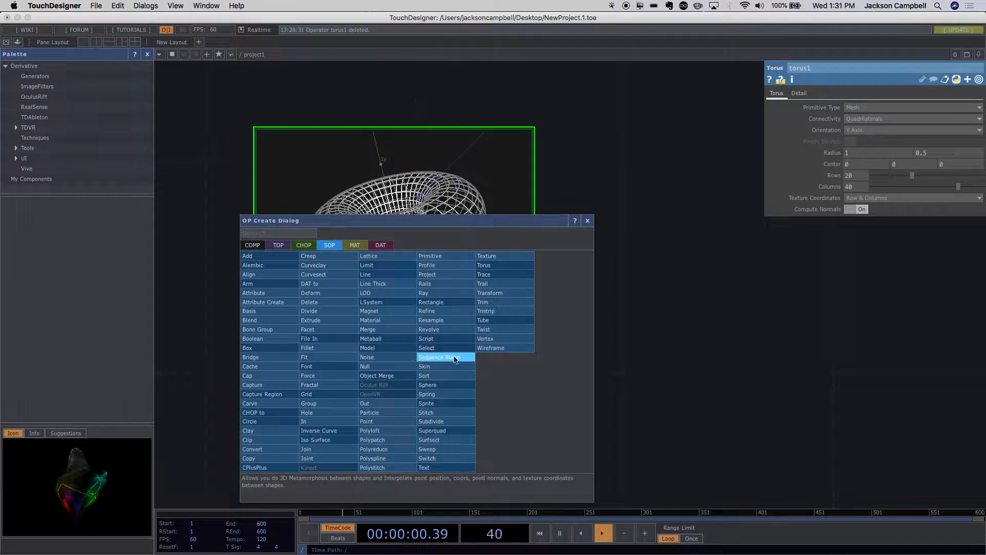
type("sphe")
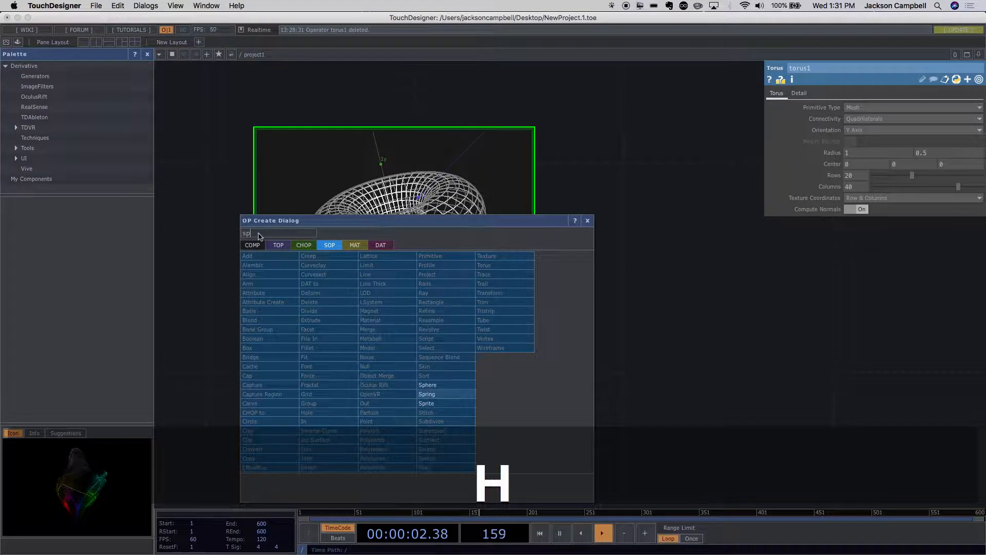
left_click(428, 384)
left_click(382, 442)
scroll(531, 284, "down", 3)
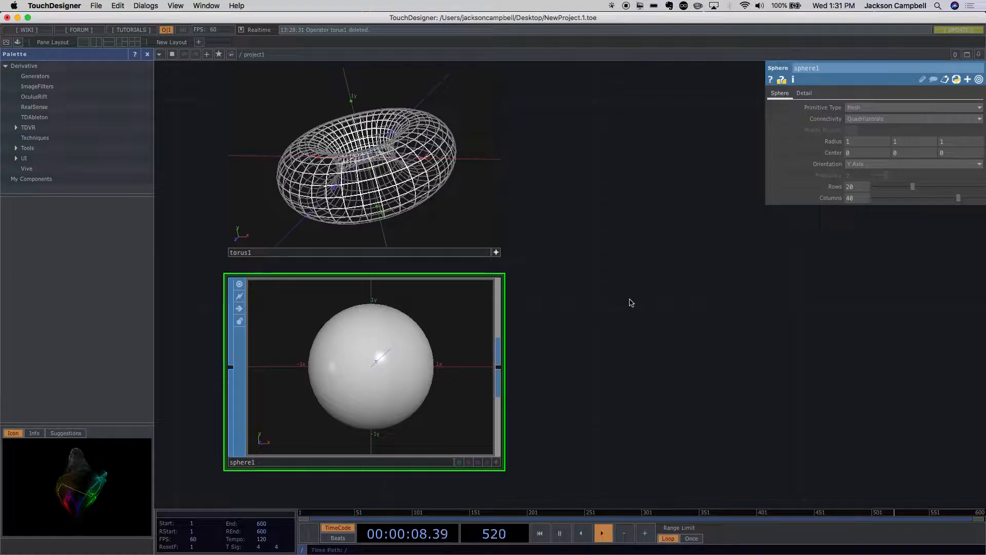
- Activate the sphere node's viewer, switch it to wireframe display, and tumble the sphere to an angled view
left_click(496, 462)
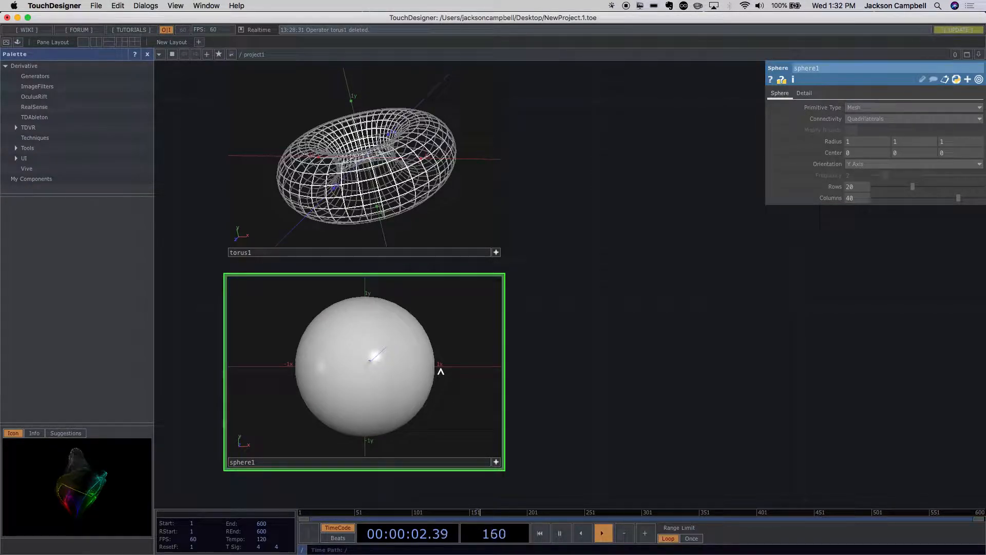
key("w")
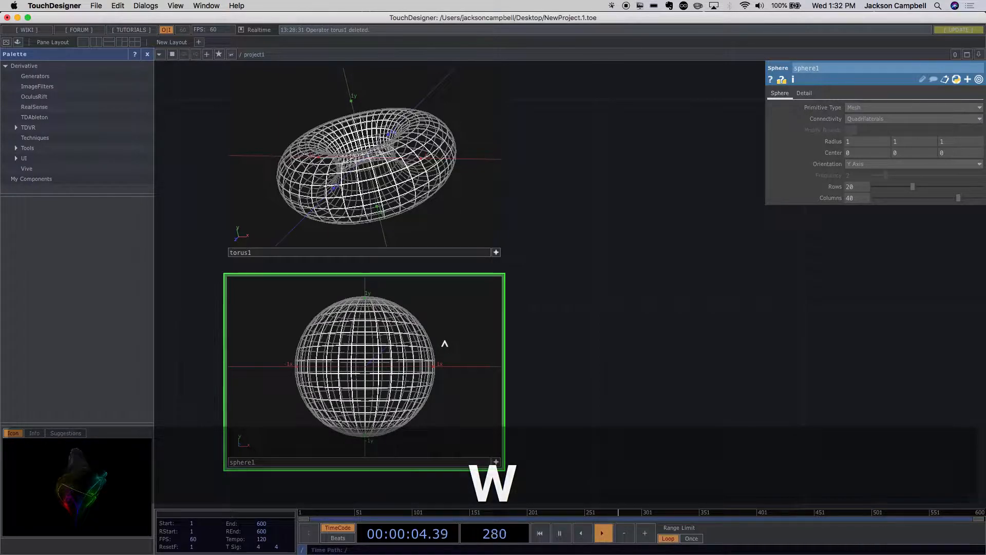
left_click_drag(443, 342, 495, 334)
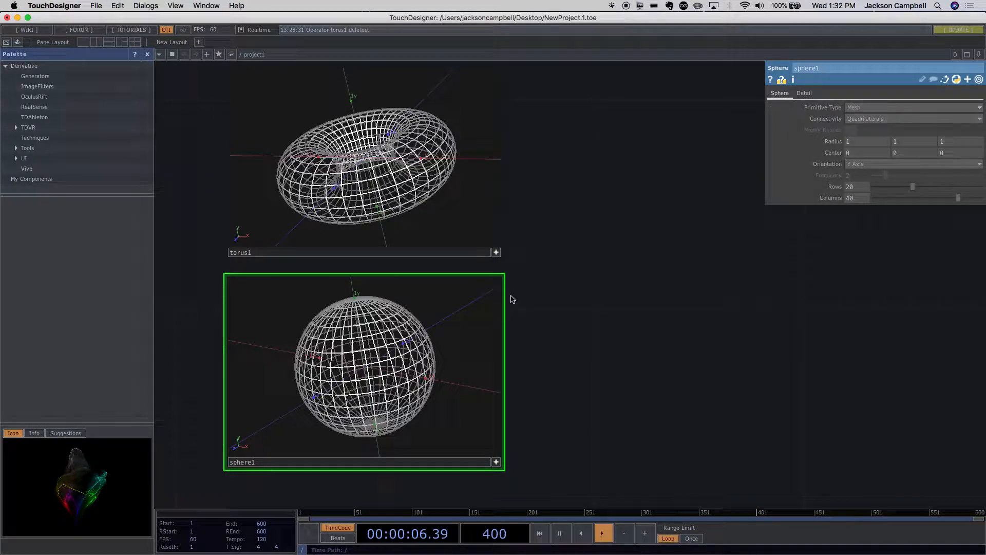
- Set the sphere's Primitive Type to Polygon and tumble it in its viewer to examine the triangular faces
left_click(399, 250)
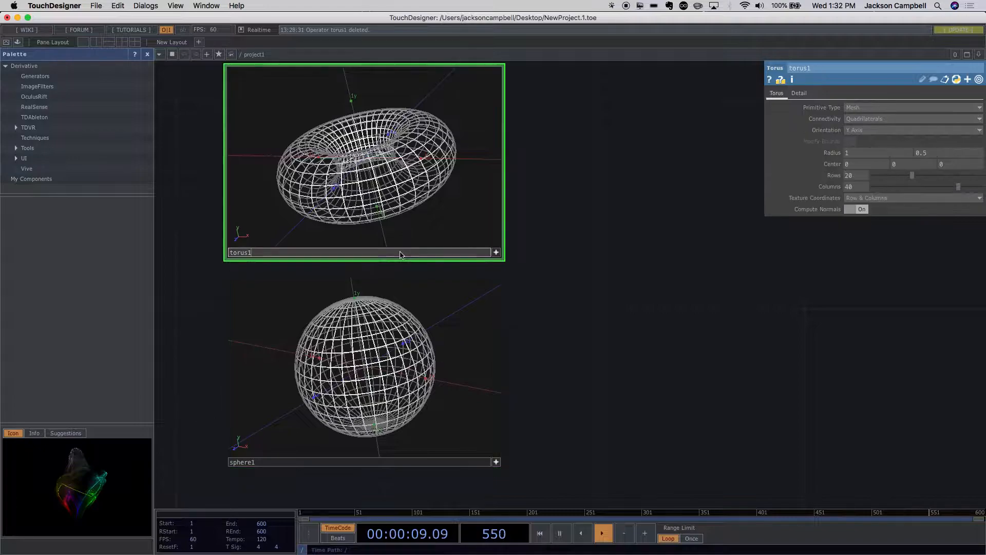
left_click(452, 462)
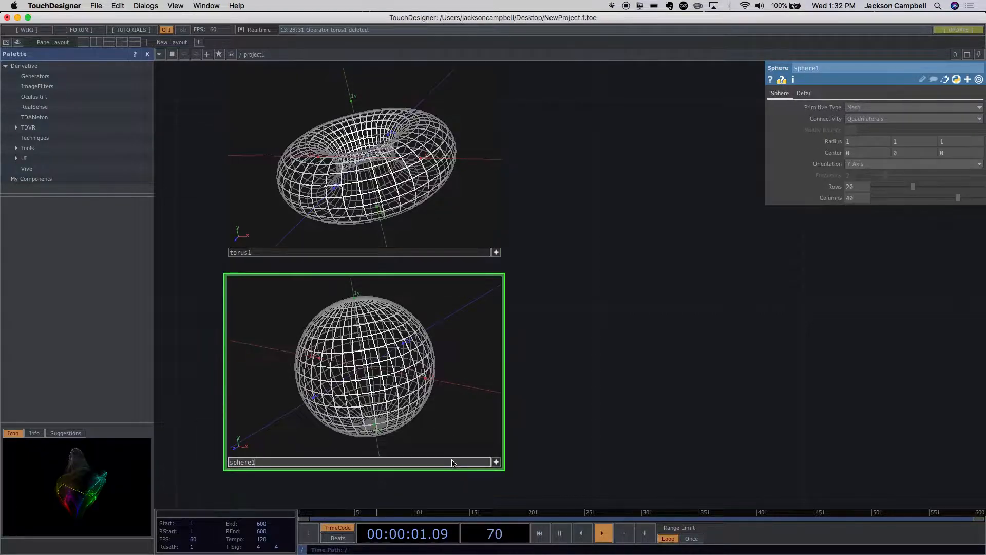
left_click(856, 108)
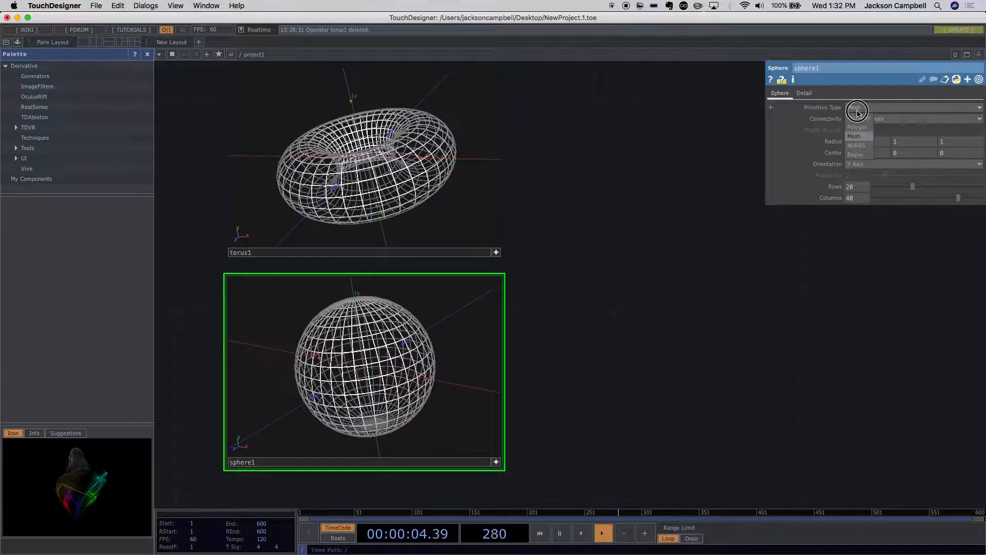
left_click(862, 129)
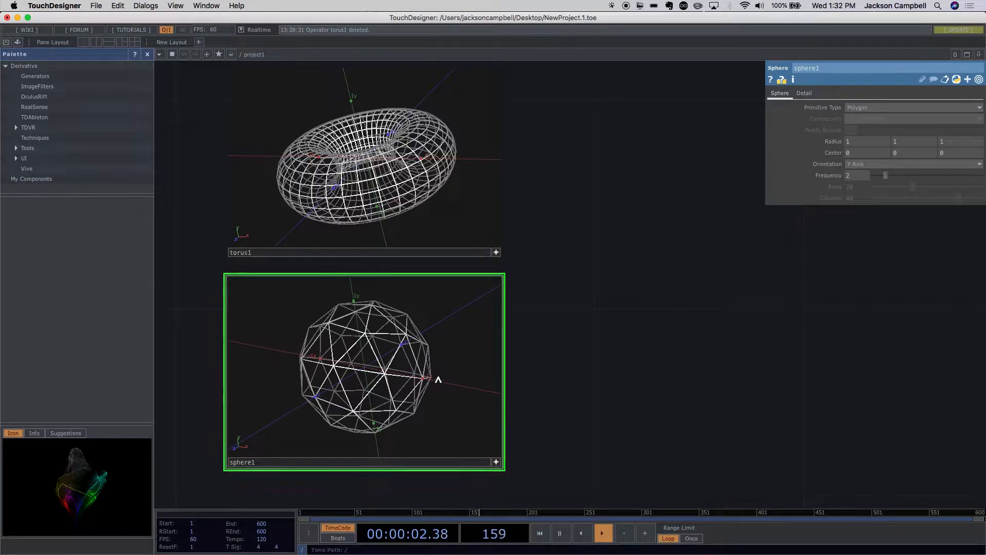
scroll(438, 377, "up", 3)
scroll(442, 379, "down", 4)
scroll(499, 382, "up", 3)
left_click_drag(527, 389, 544, 288)
scroll(545, 287, "up", 3)
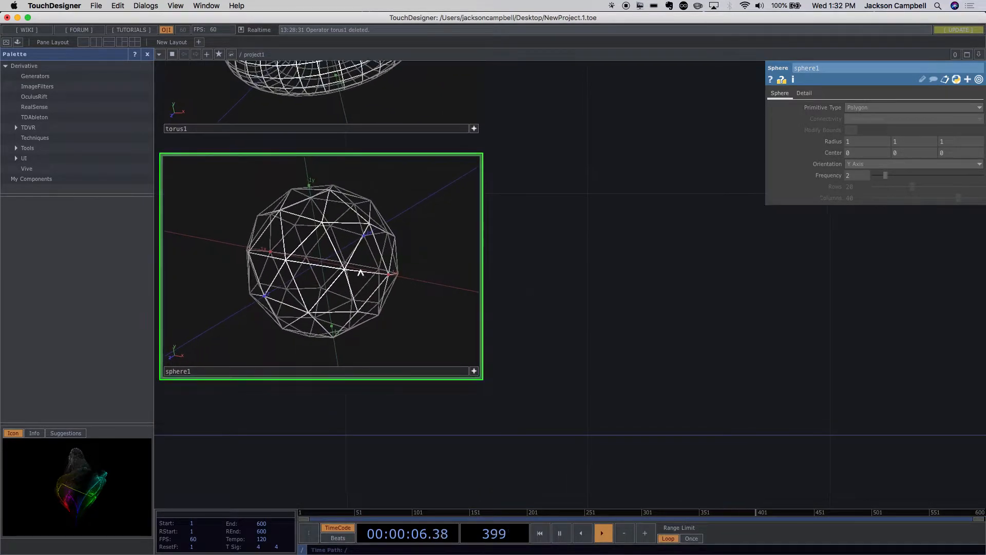
left_click_drag(346, 273, 323, 257)
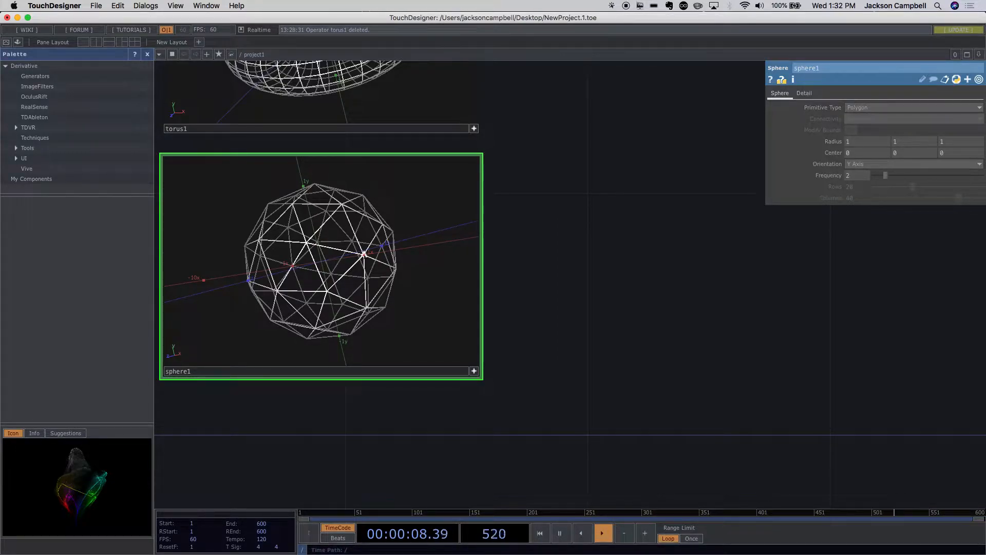
left_click_drag(364, 253, 374, 259)
- Set the sphere's Primitive Type to Mesh and tumble it to examine the rows and columns
left_click(852, 107)
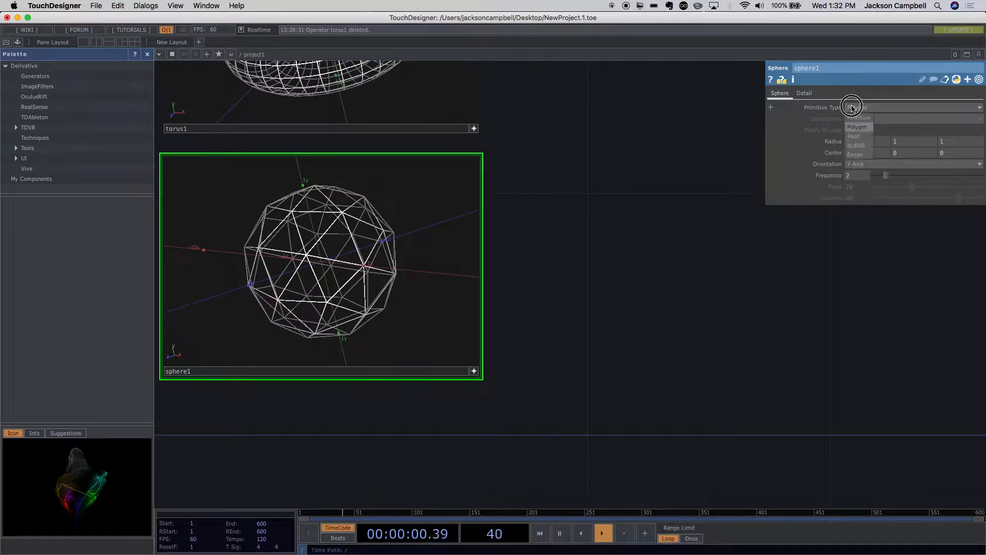
left_click(857, 138)
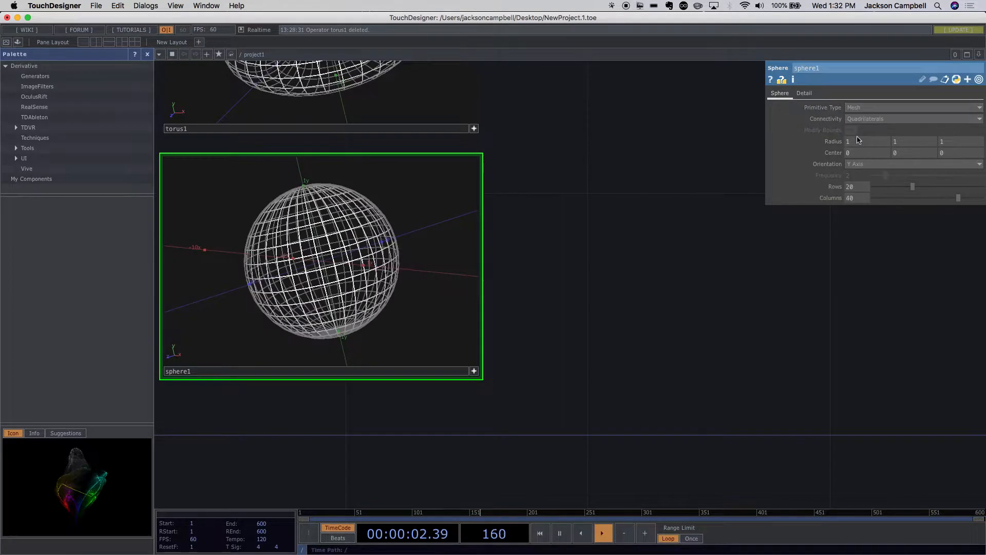
left_click_drag(415, 237, 398, 253)
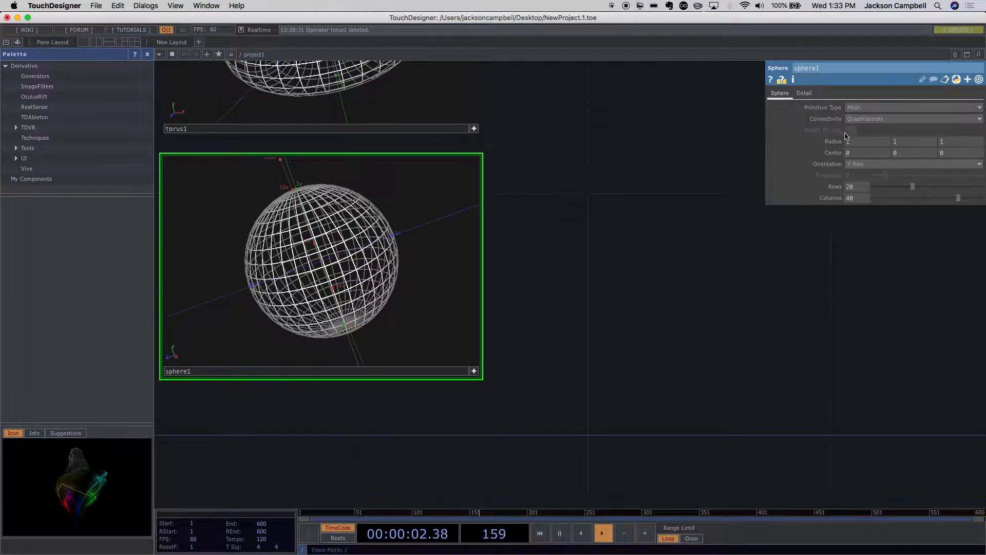
- Set the sphere's Primitive Type to NURBS and tumble it until its pole faces the camera
left_click(862, 109)
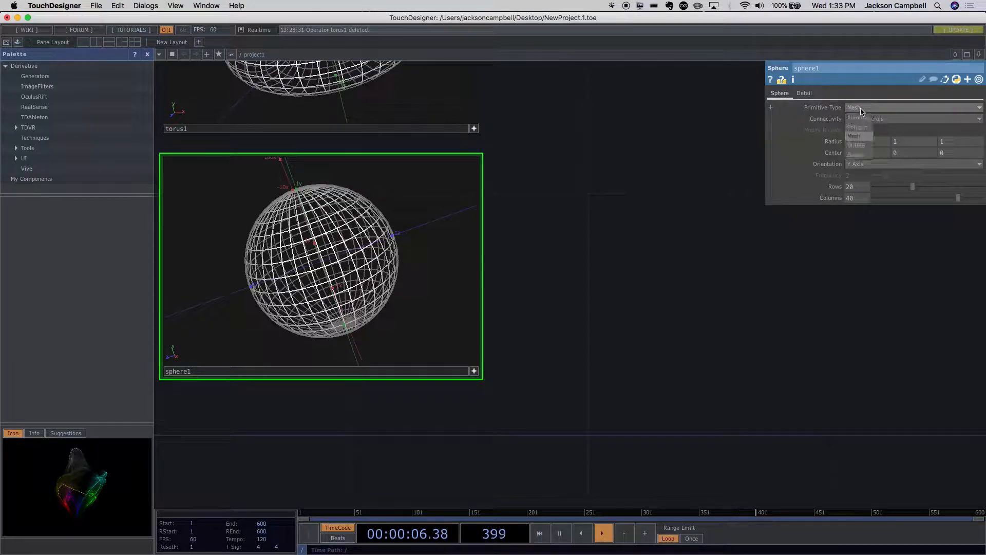
left_click(865, 146)
left_click_drag(683, 179, 673, 214)
left_click_drag(408, 277, 397, 317)
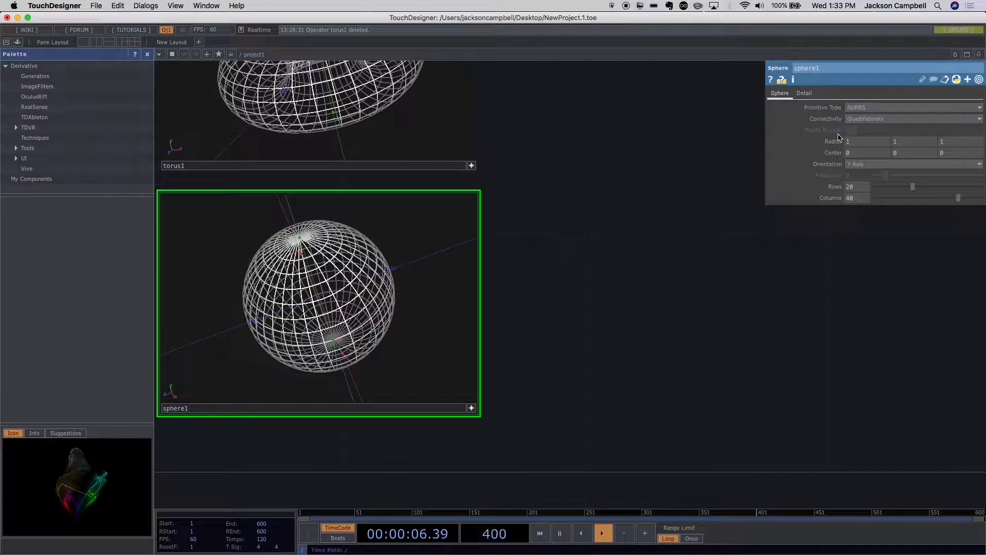
- Switch the sphere's Primitive Type from NURBS back to Mesh
left_click(861, 108)
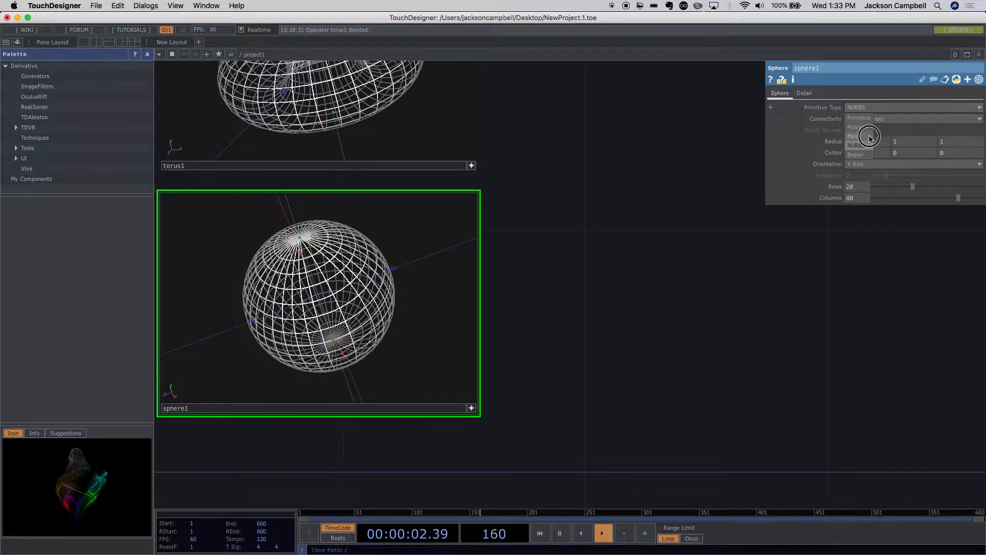
left_click(869, 137)
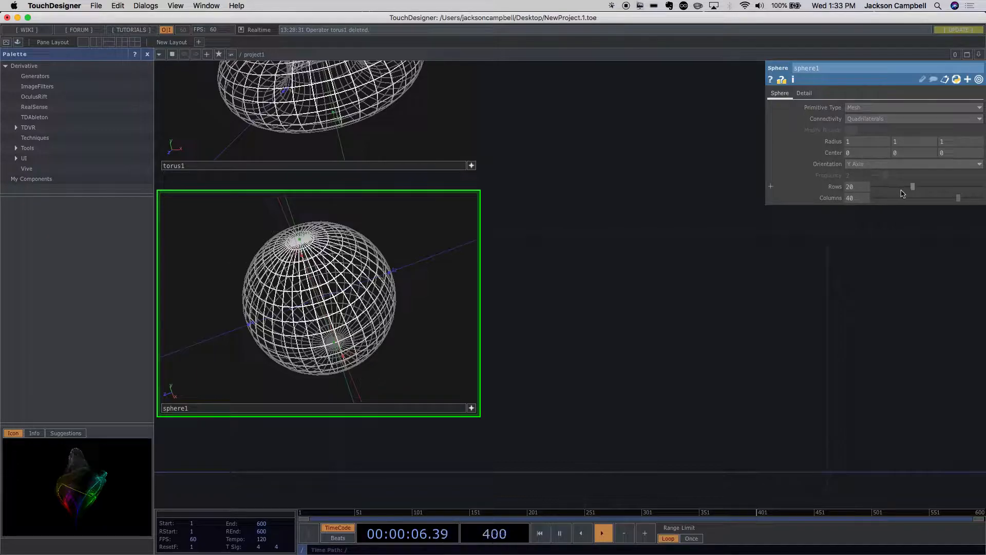
- Reduce the sphere's mesh to 9 rows and 11 columns, and tumble it in its viewer to examine the coarser faces
left_click_drag(913, 189, 888, 190)
left_click_drag(959, 198, 892, 197)
left_click_drag(446, 277, 365, 292)
left_click_drag(331, 260, 371, 284)
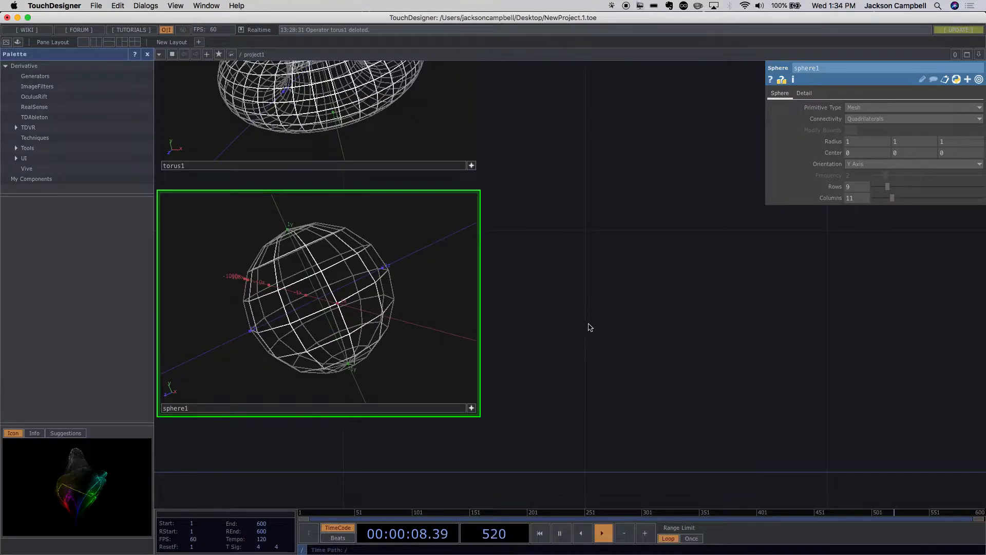
scroll(590, 327, "down", 10)
left_click_drag(566, 268, 433, 238)
scroll(530, 256, "up", 8)
scroll(530, 257, "down", 7)
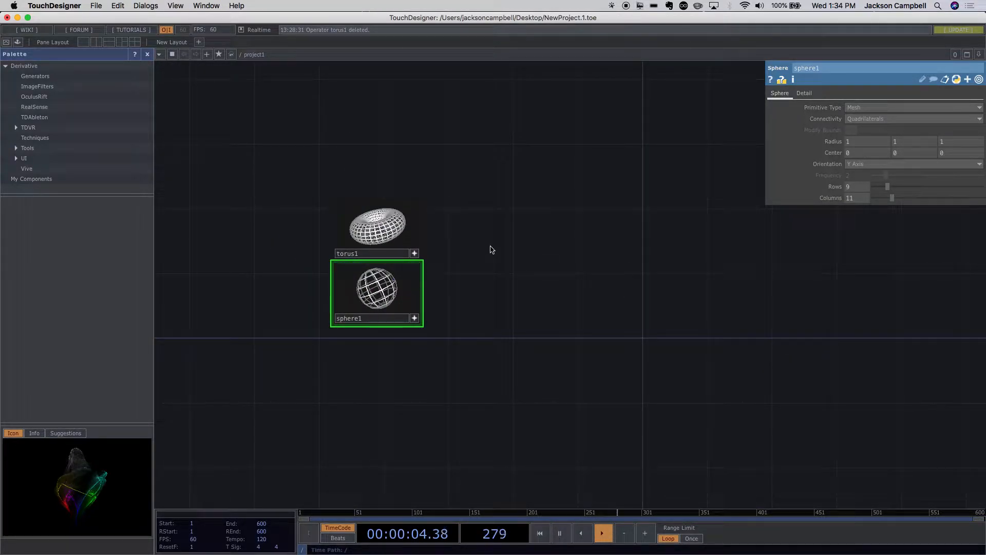
key("Tab")
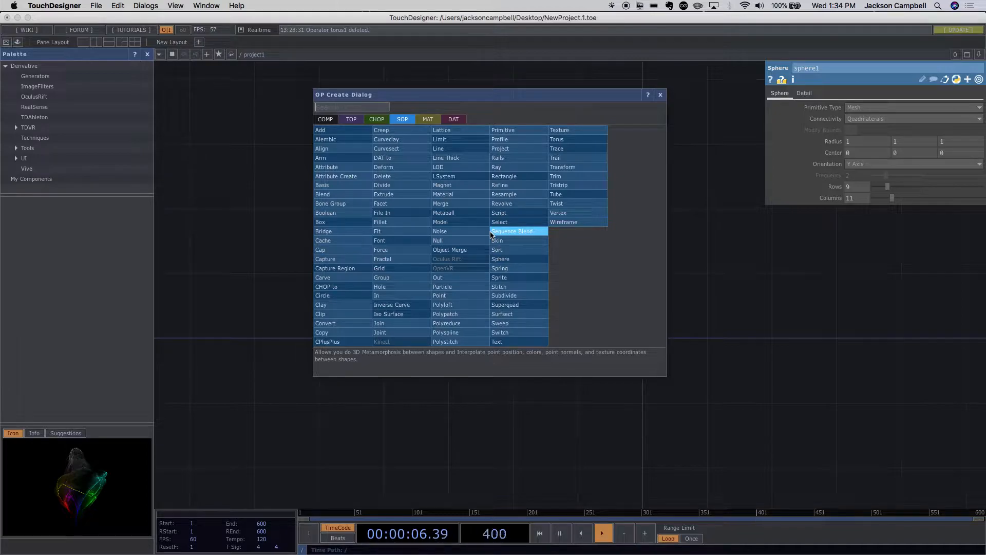
type("m")
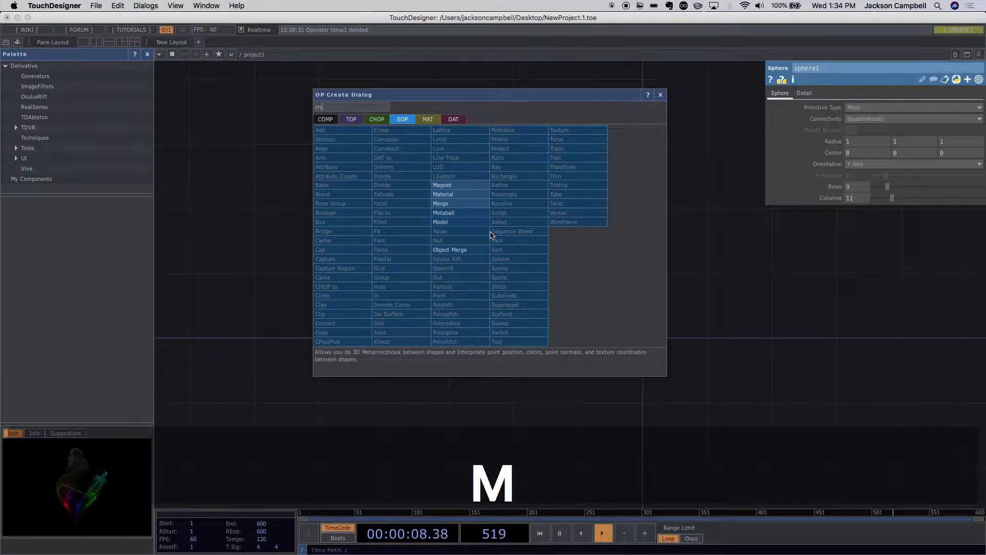
left_click(452, 204)
key("Escape")
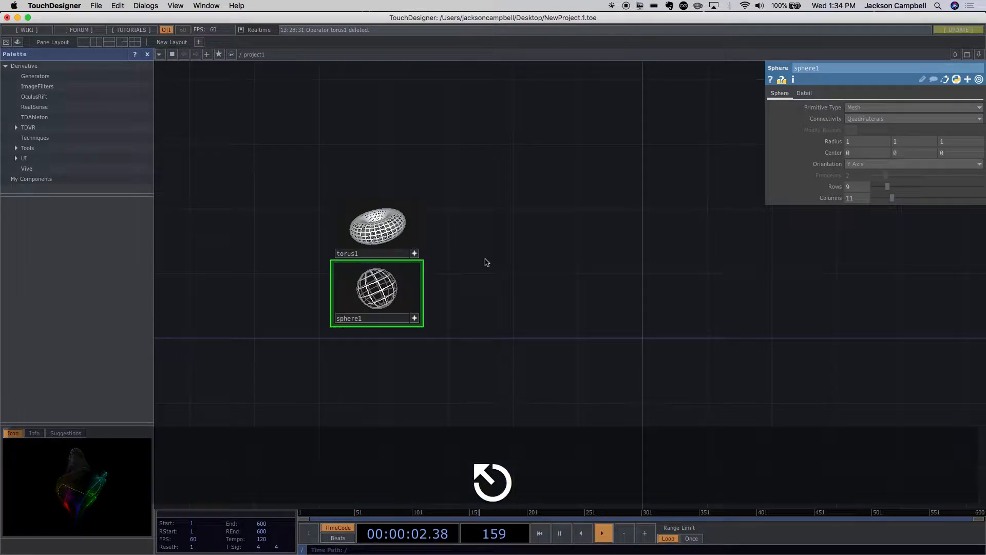
- Deactivate the sphere's viewer and add a Merge SOP from the torus's output, placed beside the two shape nodes
scroll(463, 233, "up", 5)
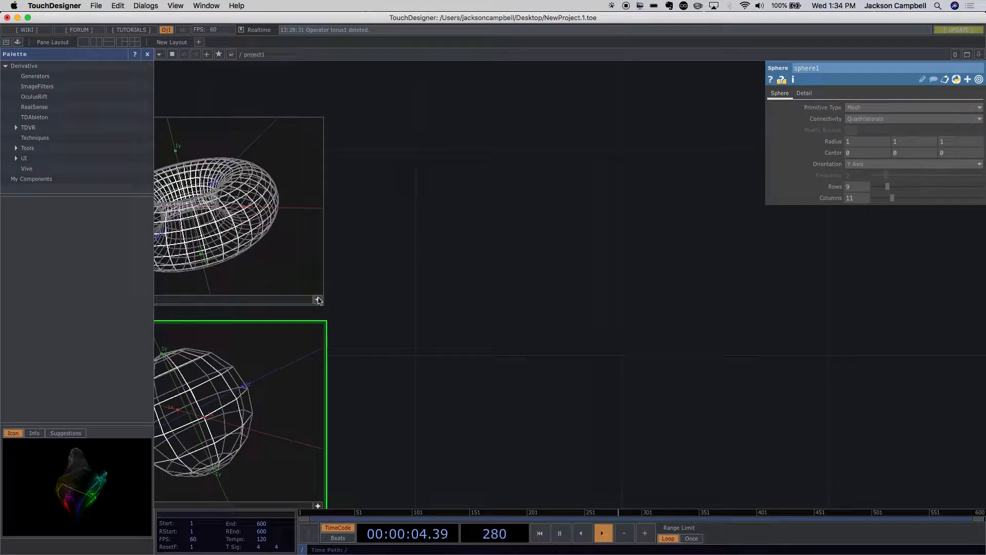
scroll(364, 309, "down", 3)
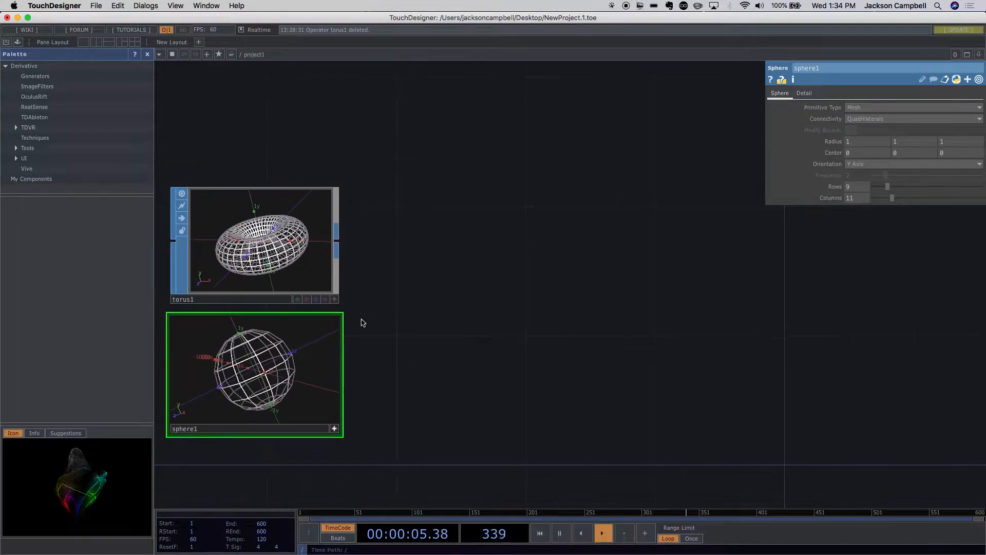
left_click(334, 428)
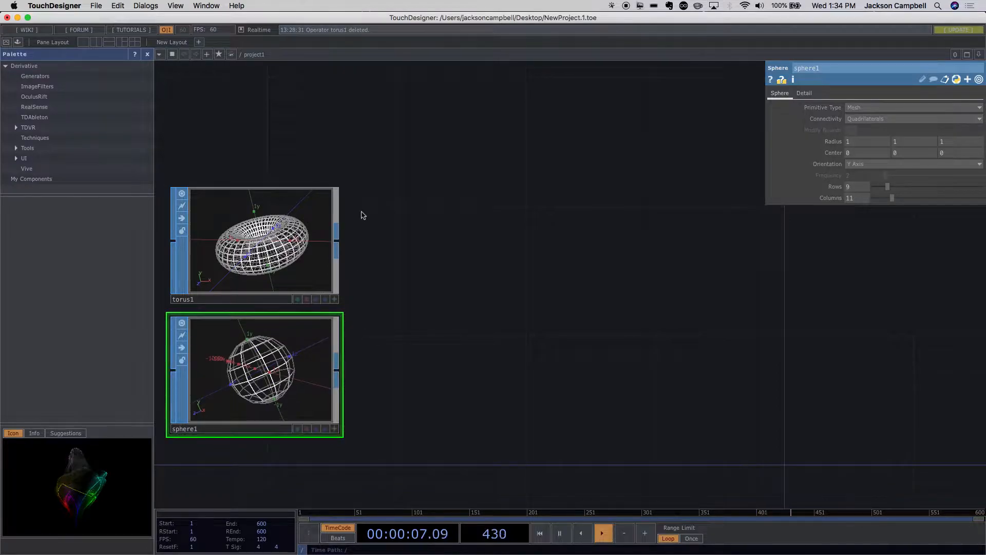
left_click(337, 247)
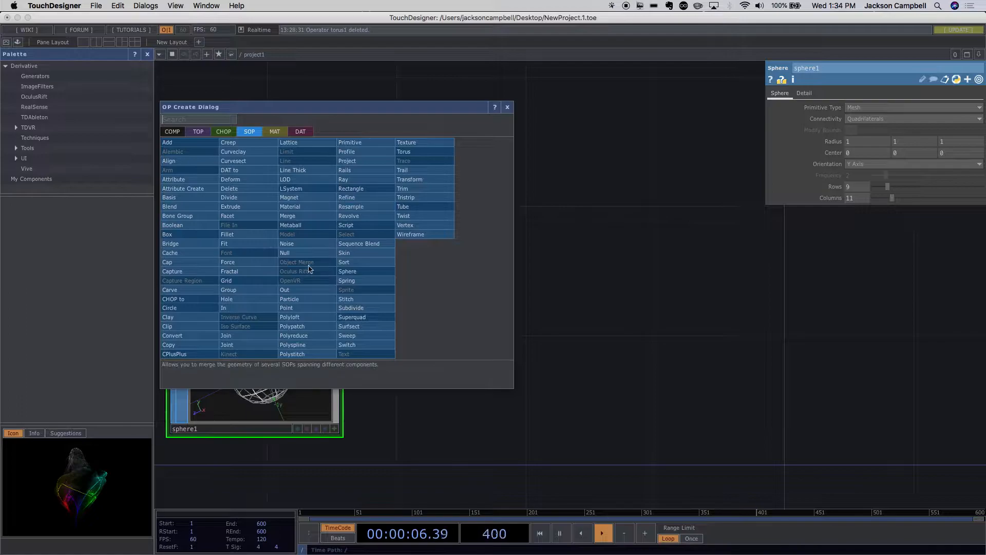
left_click(306, 225)
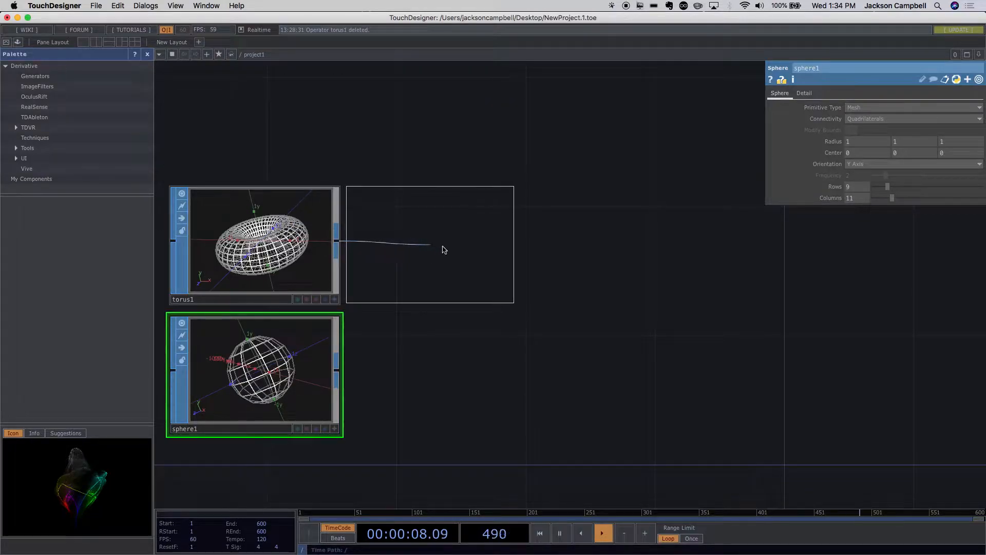
left_click(473, 249)
left_click(479, 269)
left_click_drag(480, 269, 477, 276)
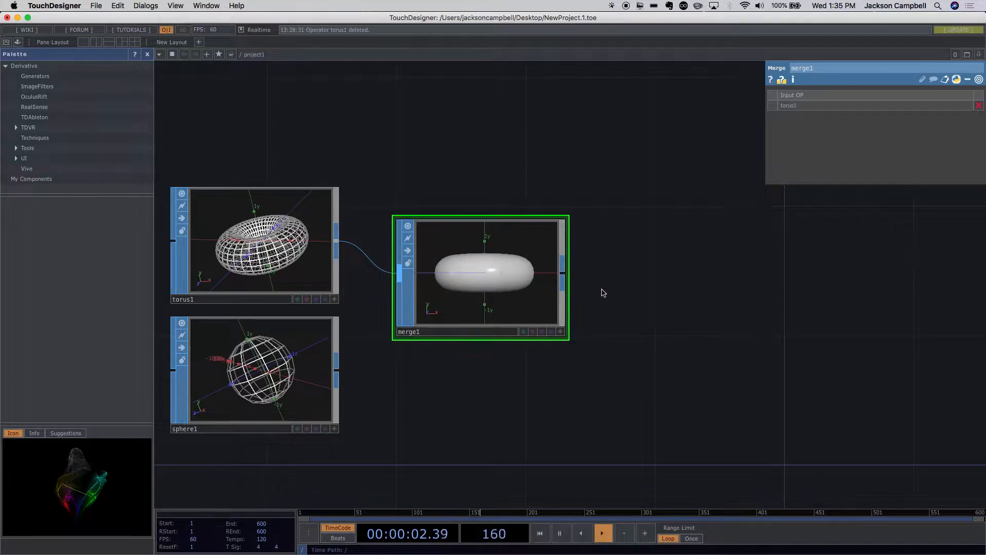
- Move the merge node farther away from the torus and sphere nodes, at a height between them
scroll(627, 308, "up", 3)
left_click_drag(524, 309, 524, 279)
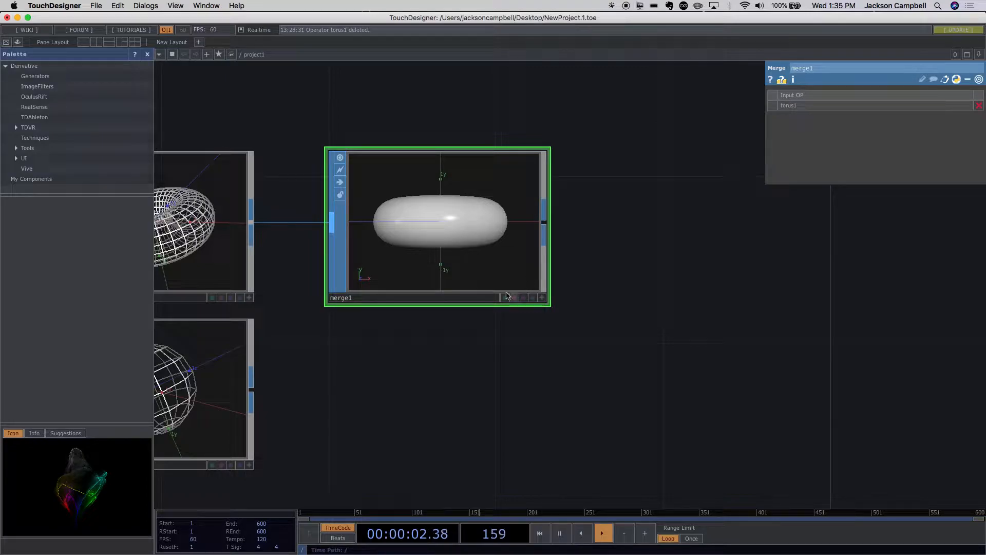
left_click_drag(488, 277, 531, 277)
scroll(476, 326, "down", 3)
scroll(476, 325, "down", 2)
left_click_drag(469, 335, 439, 347)
left_click_drag(435, 306, 449, 334)
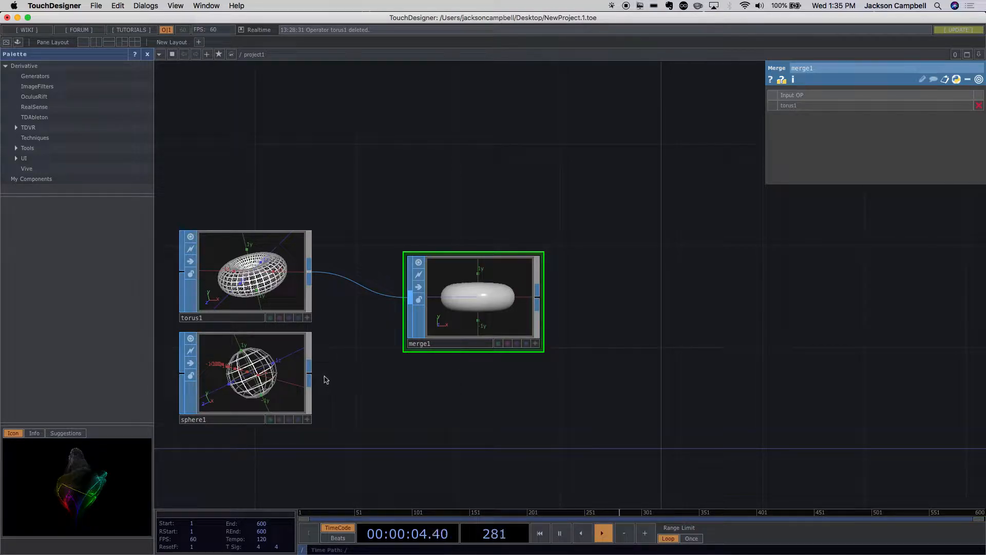
- Connect the sphere's output to the merge node as a second input and shift the merge node slightly farther away
left_click_drag(309, 373, 402, 304)
left_click_drag(484, 322, 510, 321)
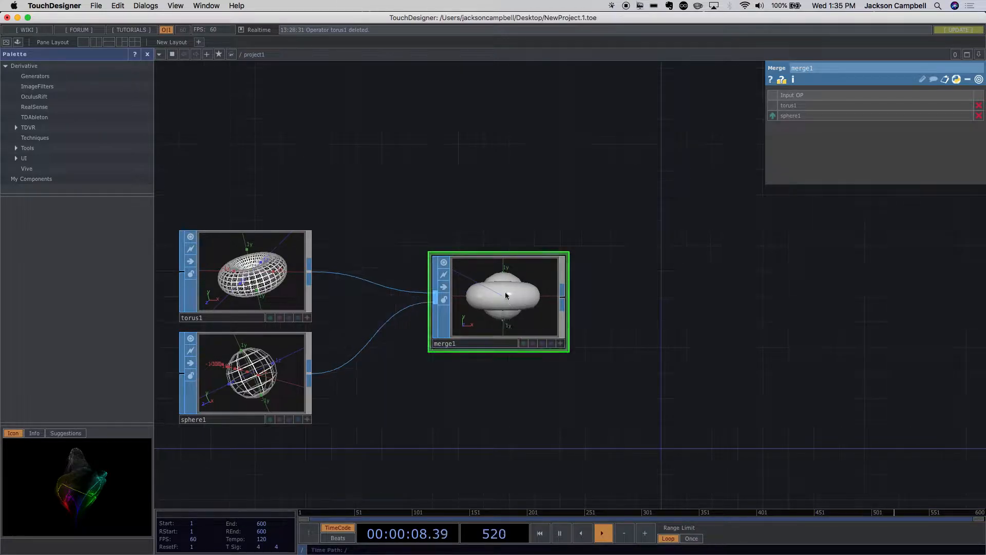
scroll(568, 346, "up", 5)
scroll(473, 282, "down", 6)
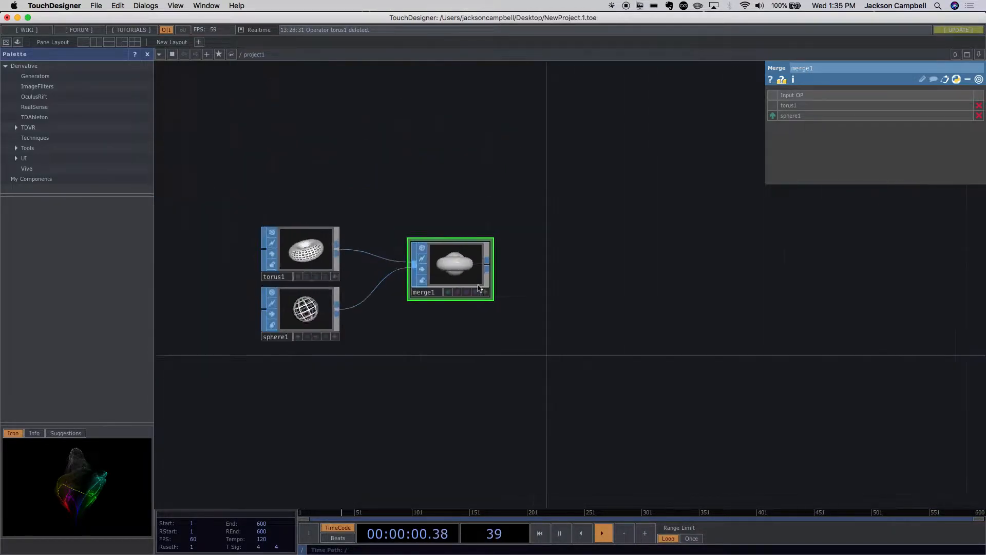
scroll(478, 284, "up", 2)
scroll(478, 284, "up", 2)
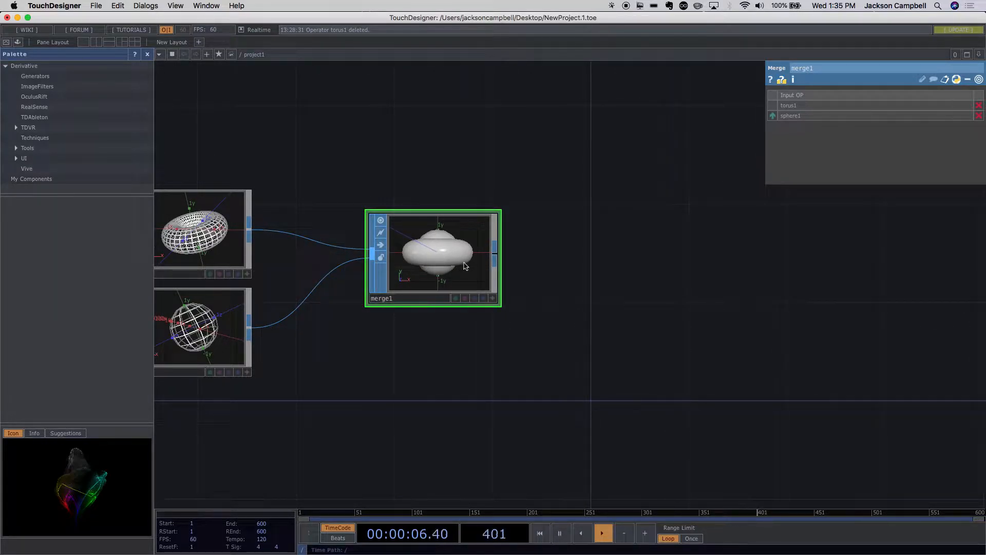
- Tumble the merged geometry in its viewer to see it from above and set the torus's radii to 2.2 and 0.5
left_click_drag(355, 331, 456, 338)
left_click(329, 270)
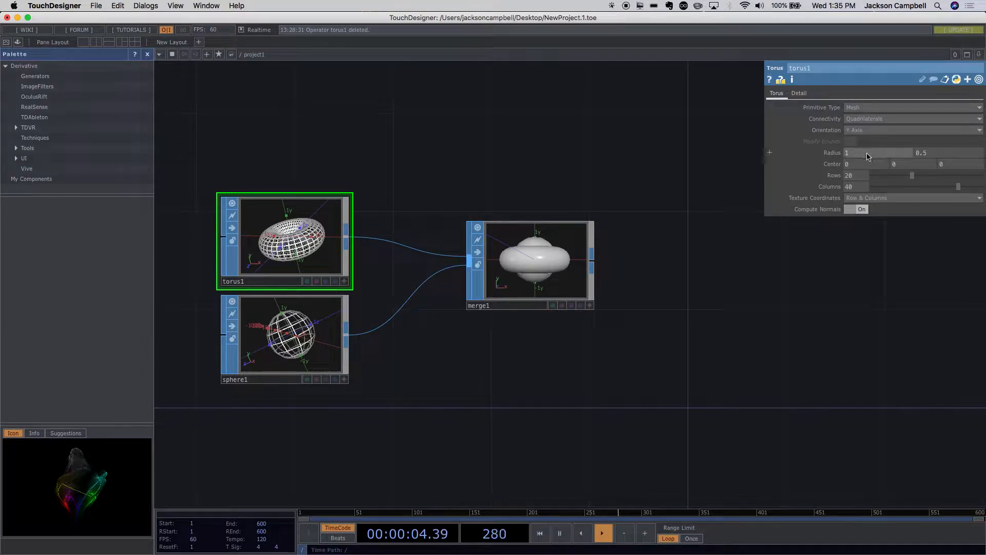
scroll(577, 264, "up", 5)
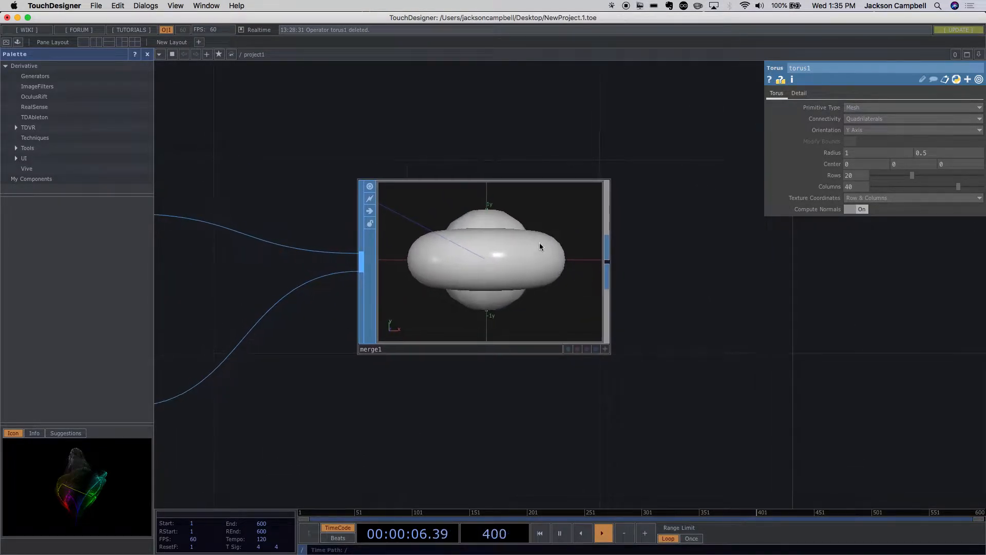
left_click(605, 349)
left_click_drag(550, 286, 528, 313)
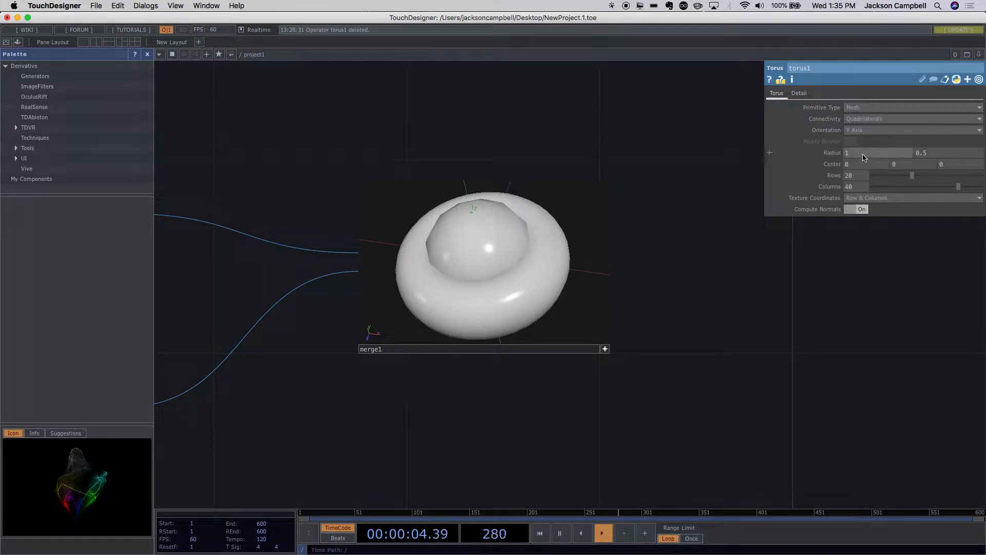
middle_click_drag(864, 156, 982, 162)
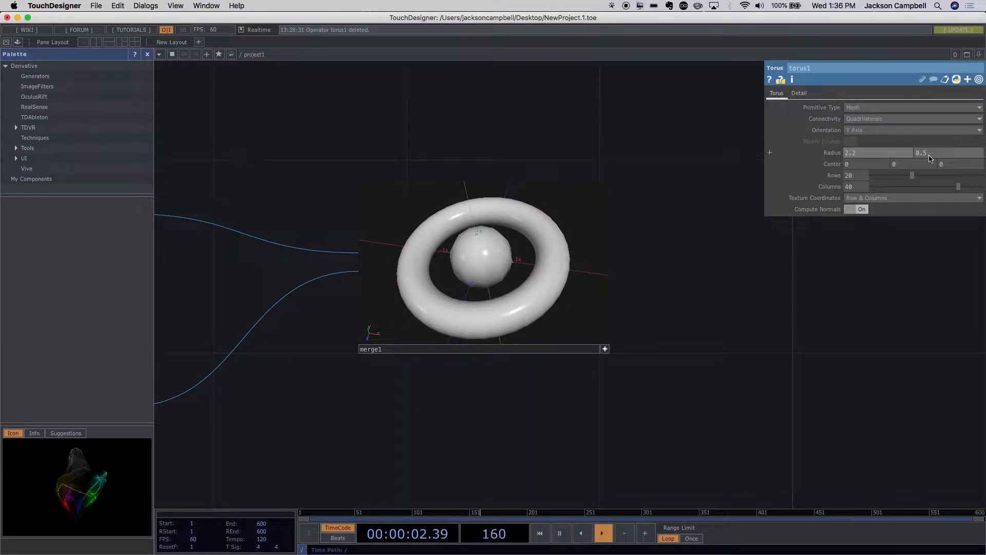
middle_click_drag(930, 157, 832, 147)
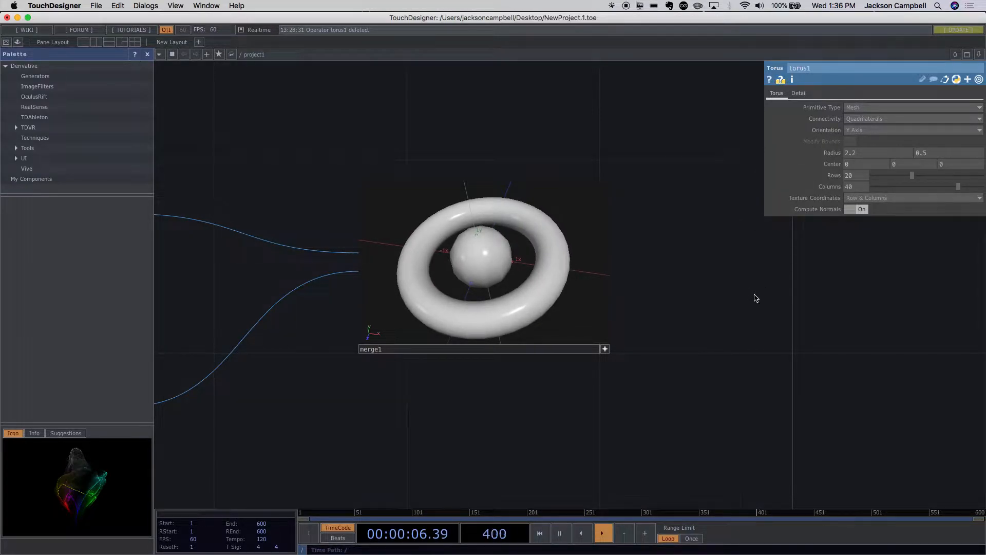
- Deactivate the merge node's viewer and bring the empty network space beyond it into view
scroll(671, 287, "up", 5)
scroll(675, 275, "down", 5)
scroll(671, 277, "up", 3)
left_click_drag(650, 249, 561, 282)
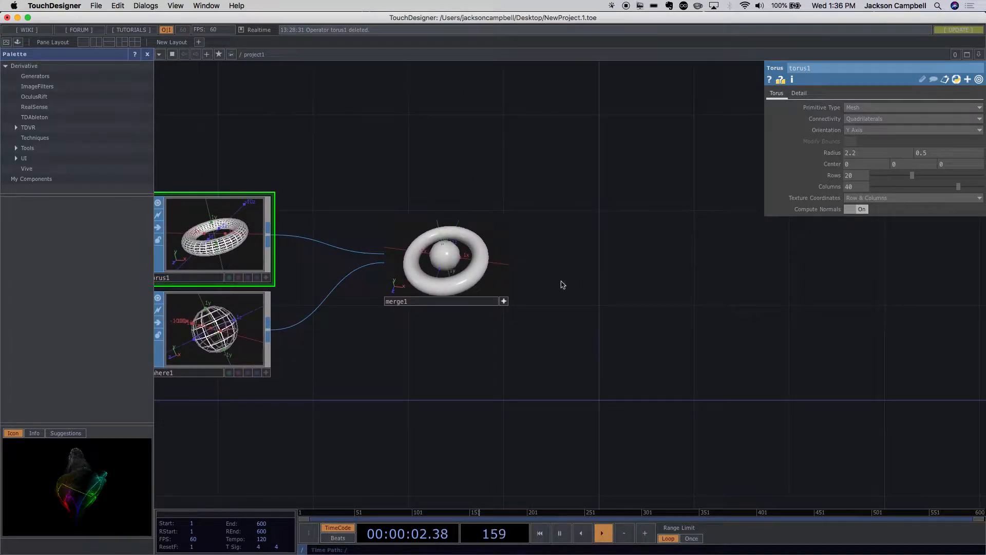
left_click(505, 301)
left_click(541, 286)
left_click_drag(477, 279, 465, 284)
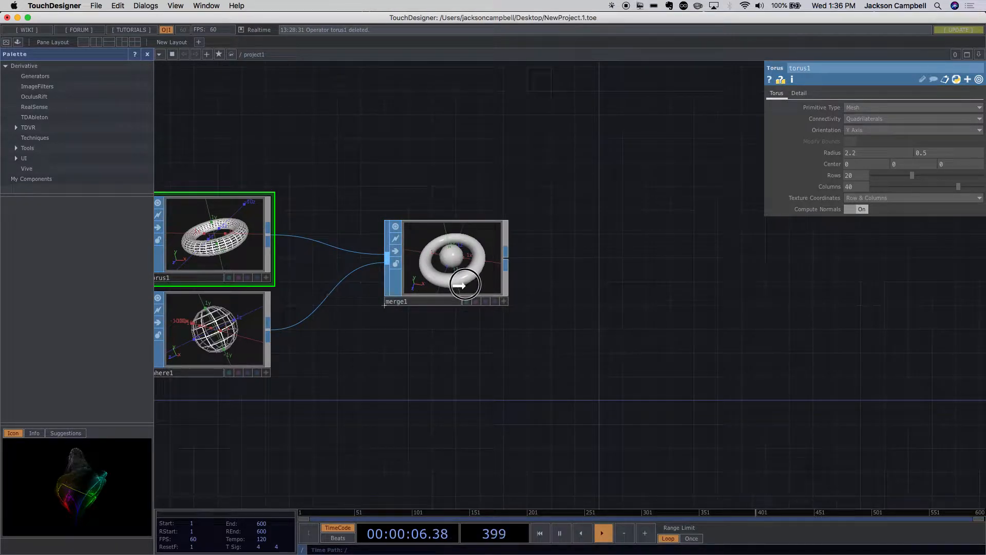
left_click_drag(550, 280, 510, 267)
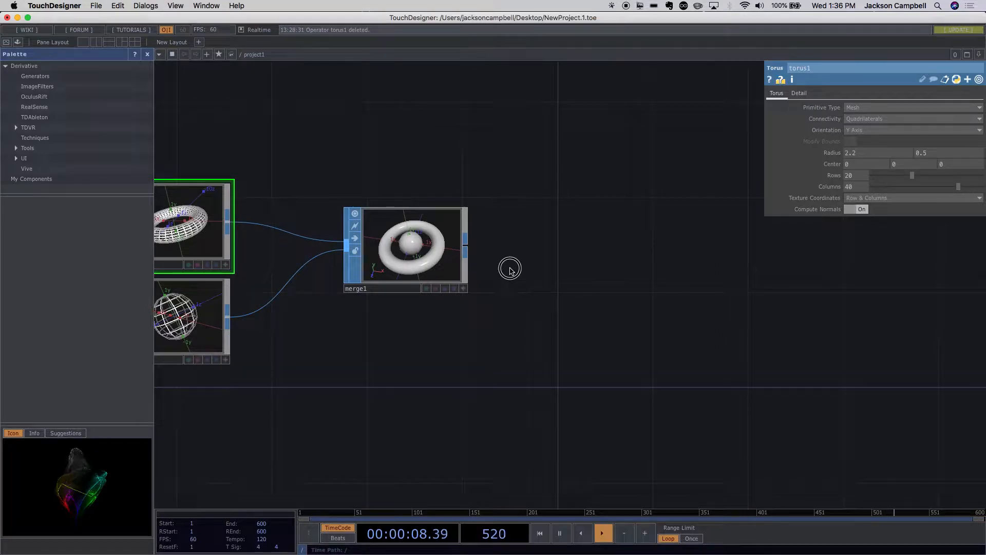
- Add a Transform SOP from the merge node's output and place it after the merge node
double_click(537, 246)
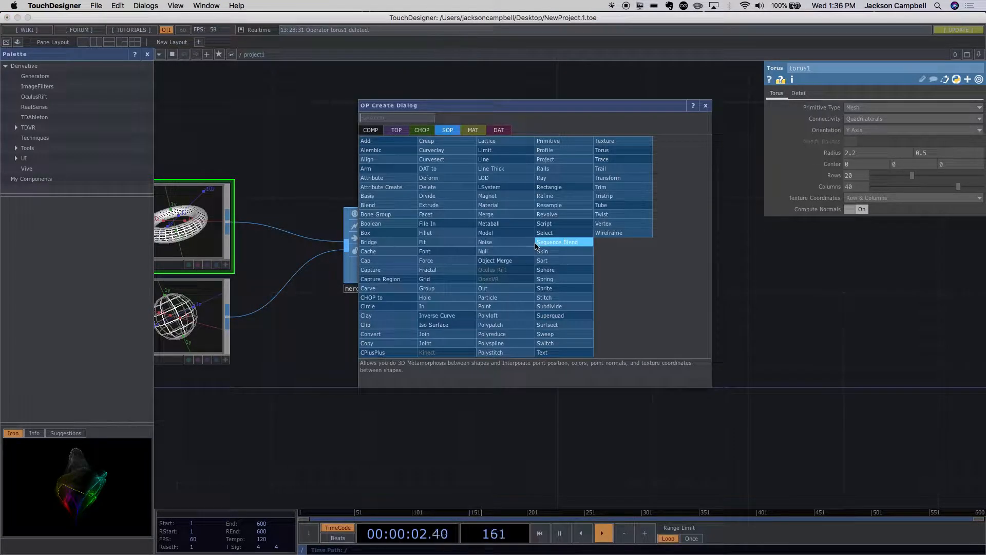
left_click(758, 221)
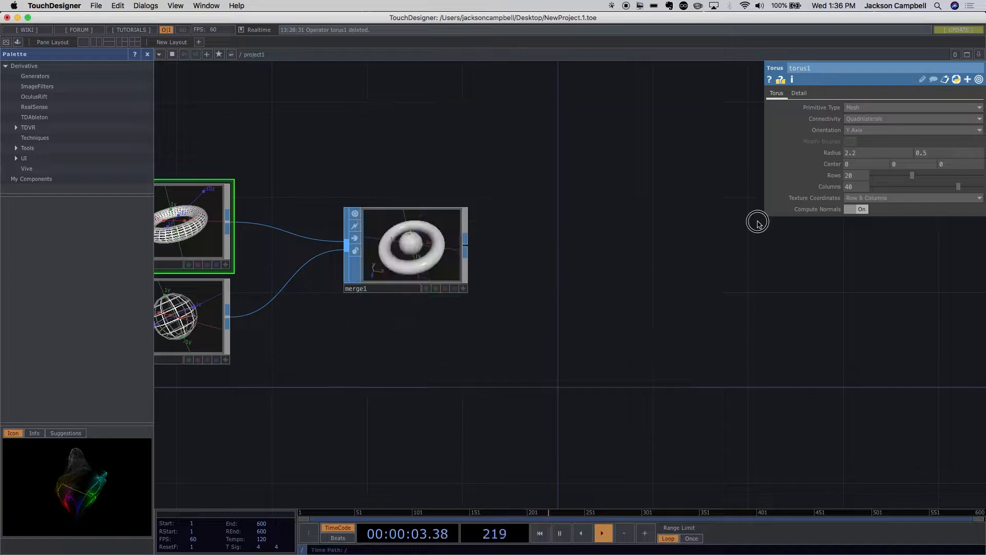
right_click(466, 243)
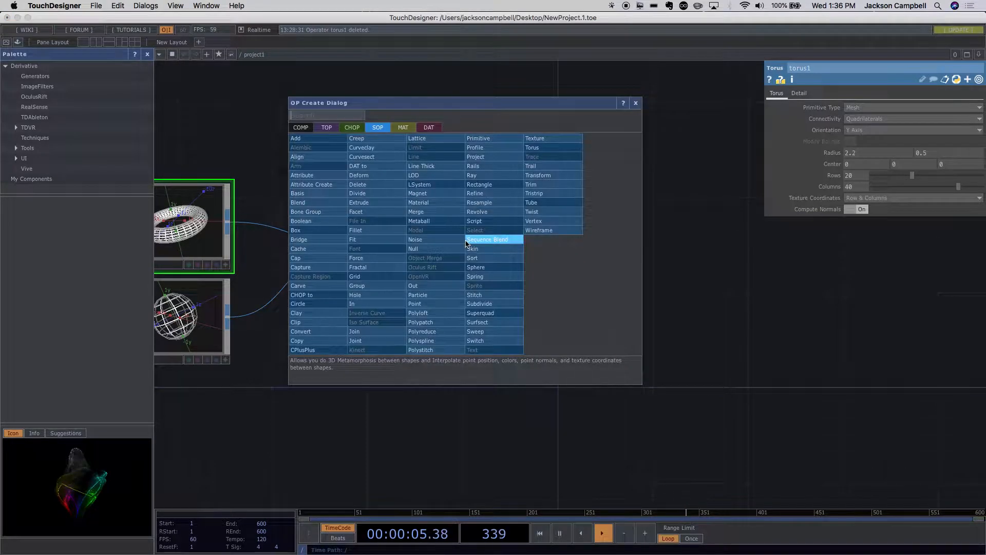
left_click(536, 175)
left_click(580, 241)
- Activate the transform node's viewer and tumble the ring and sphere to see them from above
scroll(605, 217, "up", 5)
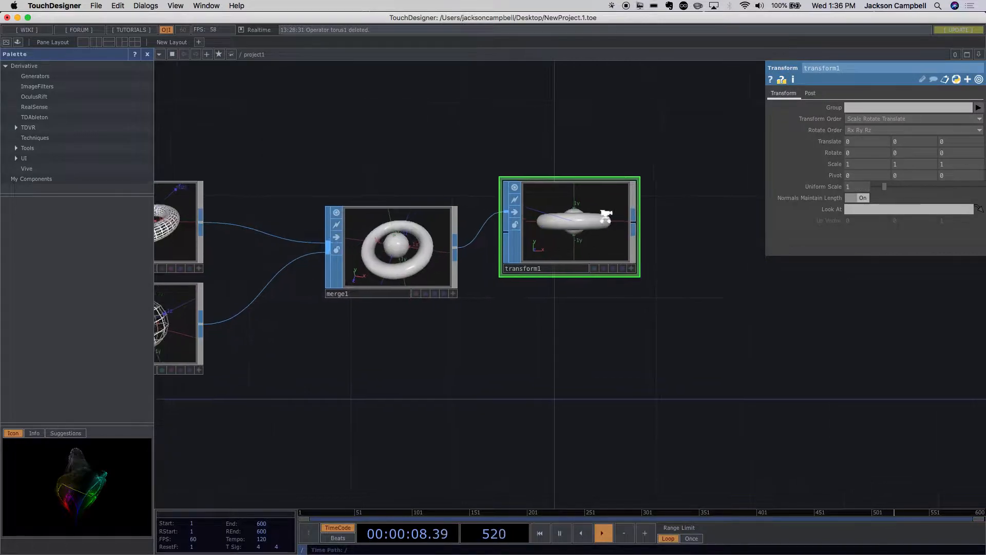
left_click(664, 327)
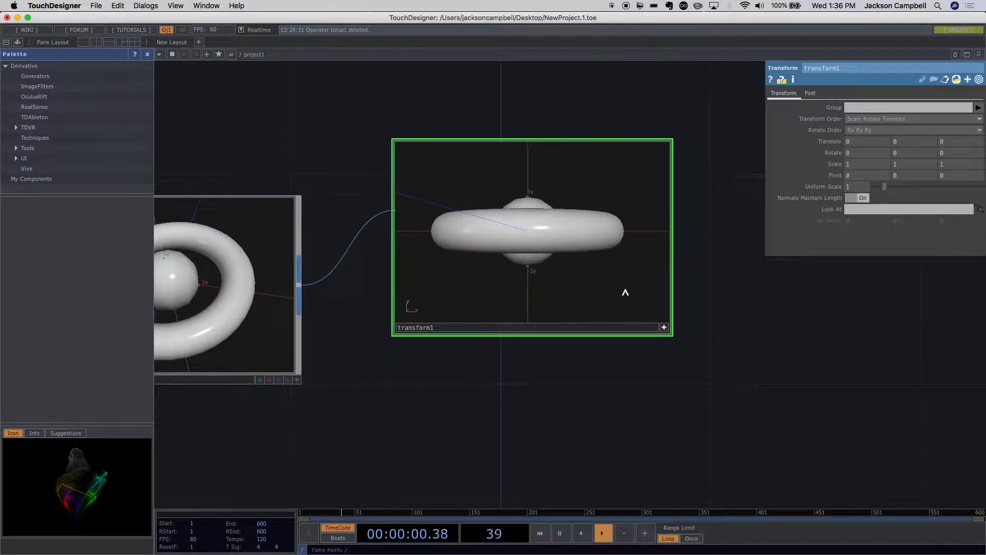
left_click_drag(563, 220, 533, 263)
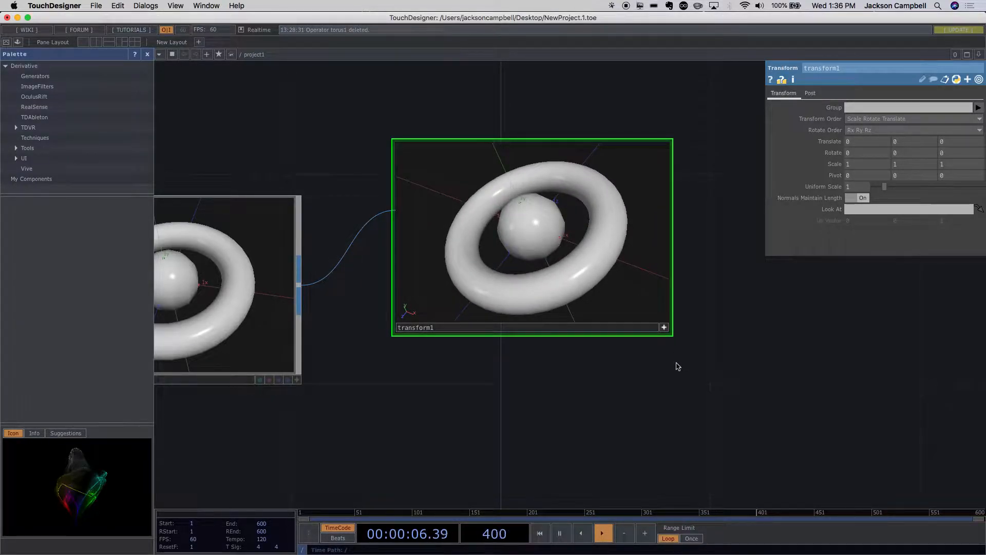
scroll(676, 363, "down", 5)
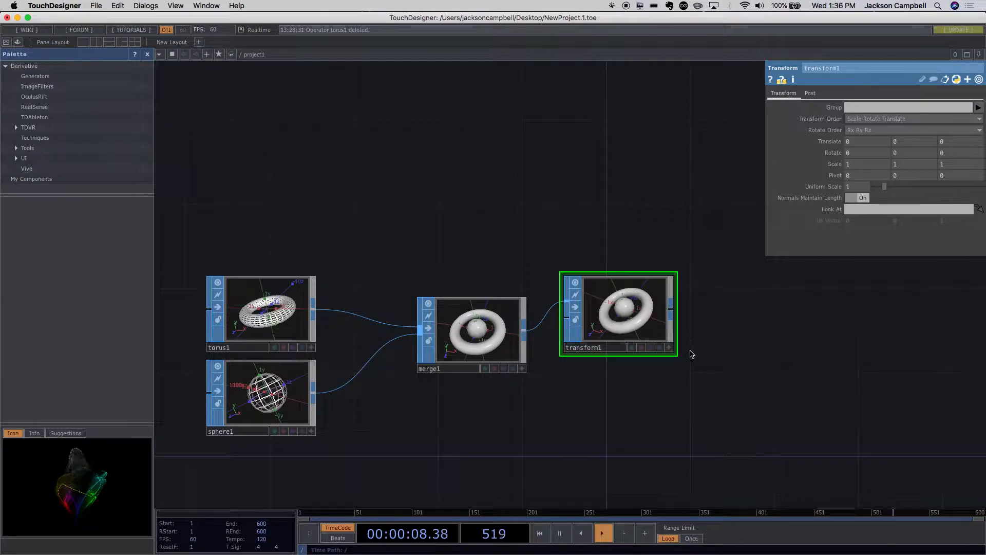
- Set the transform's Y scale to 0.4 and tumble its viewer to examine the flattened ring and sphere
scroll(690, 351, "up", 6)
scroll(690, 350, "down", 5)
scroll(692, 348, "up", 3)
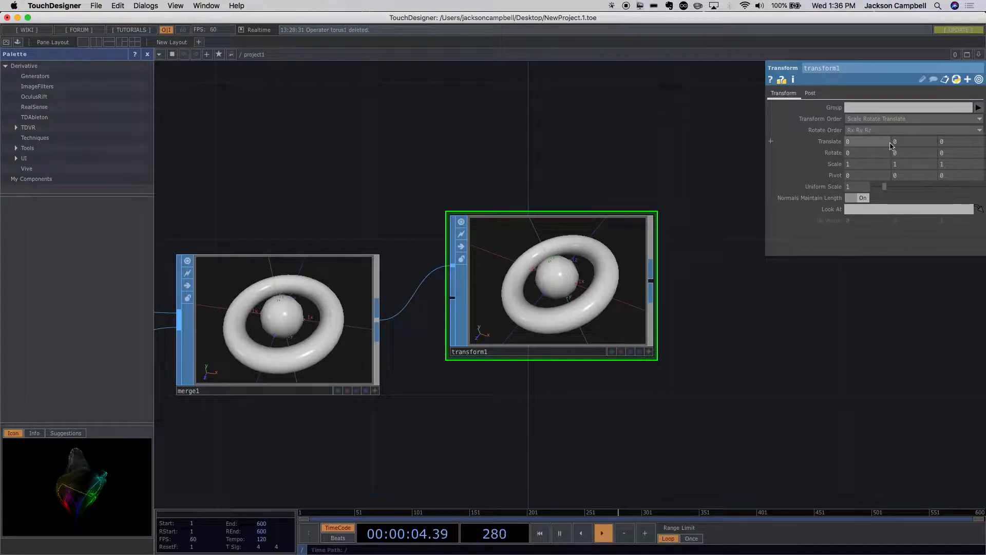
left_click(906, 166)
middle_click(904, 170)
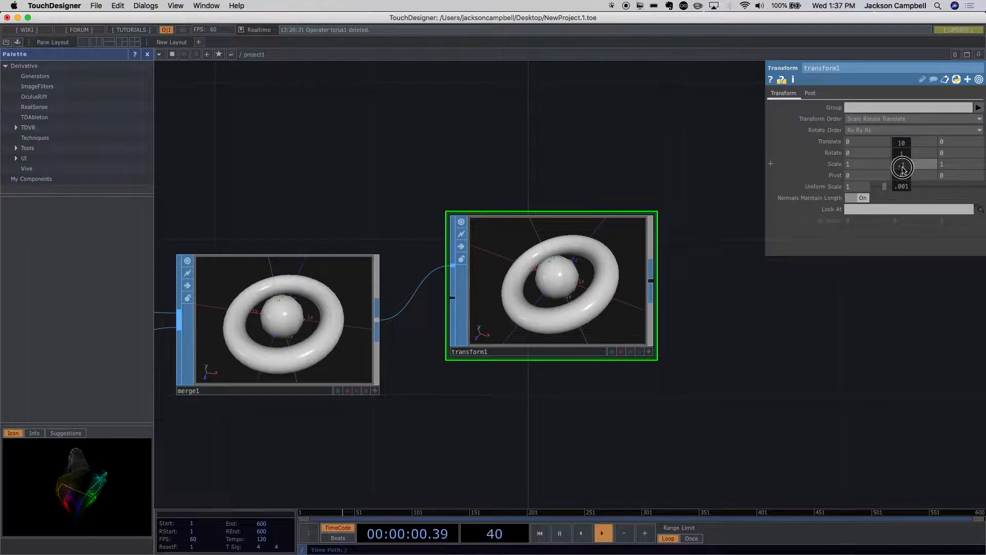
middle_click_drag(903, 169, 733, 195)
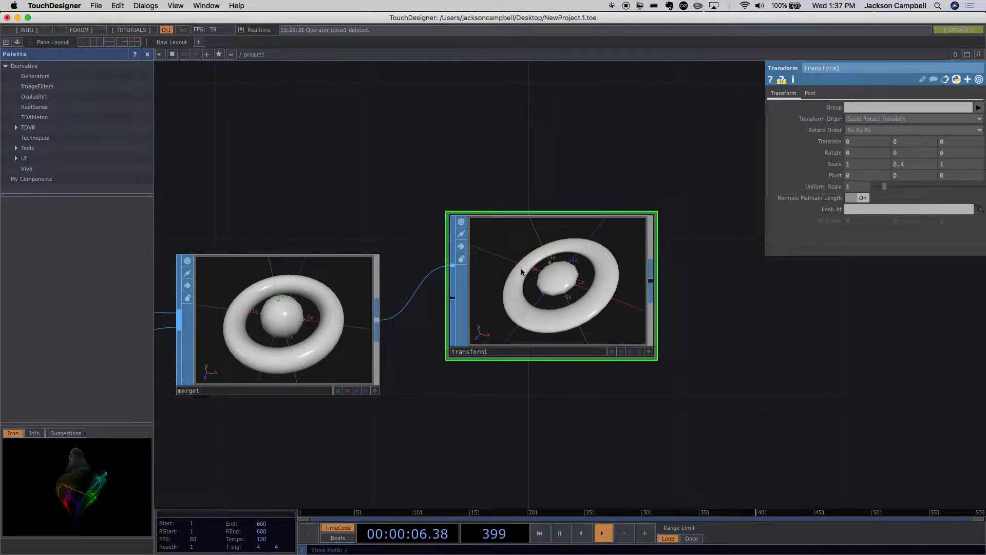
left_click(649, 352)
mouse_move(599, 327)
left_mouse_down()
mouse_move(578, 299)
mouse_move(596, 291)
mouse_move(599, 309)
mouse_move(585, 308)
mouse_move(568, 268)
mouse_move(586, 316)
left_mouse_up()
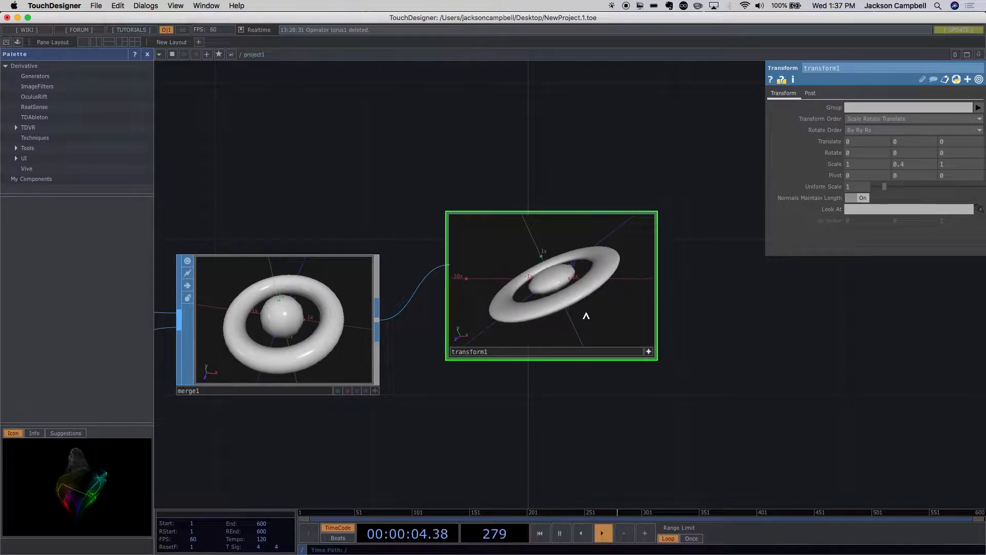
- Deactivate the transform node's viewer and move the merge and transform nodes farther from the torus and sphere nodes
left_click_drag(451, 406, 568, 363)
scroll(569, 367, "down", 3)
scroll(569, 366, "down", 4)
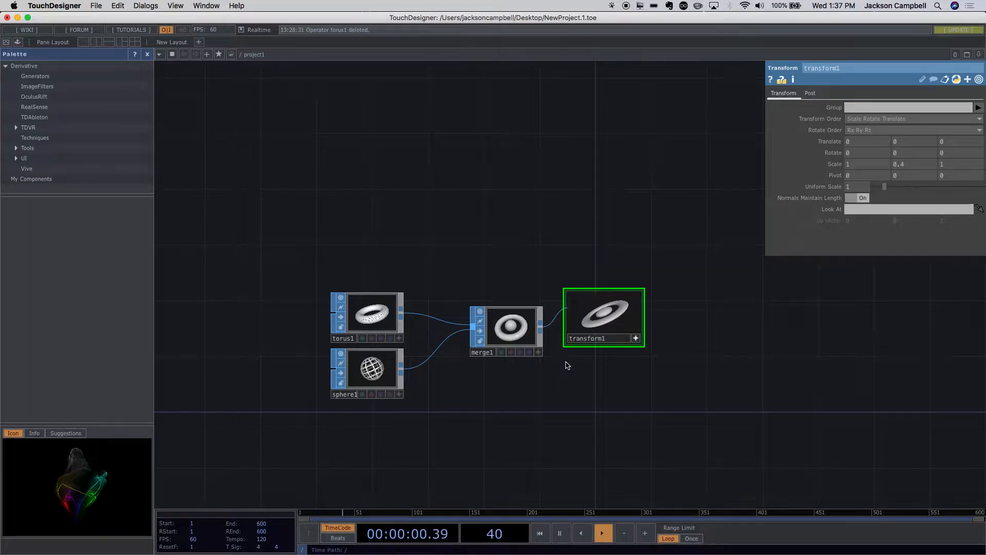
scroll(567, 365, "up", 4)
left_click_drag(481, 325, 523, 325)
left_click_drag(631, 305, 694, 329)
left_click(669, 331)
left_click_drag(574, 362, 650, 380)
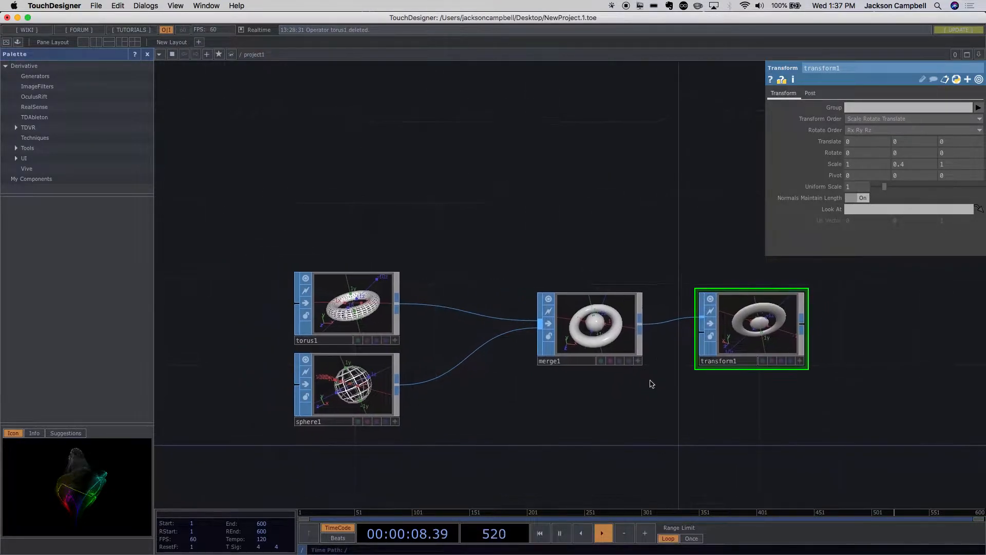
scroll(535, 377, "up", 5)
scroll(539, 370, "down", 6)
scroll(538, 367, "up", 2)
scroll(538, 366, "up", 1)
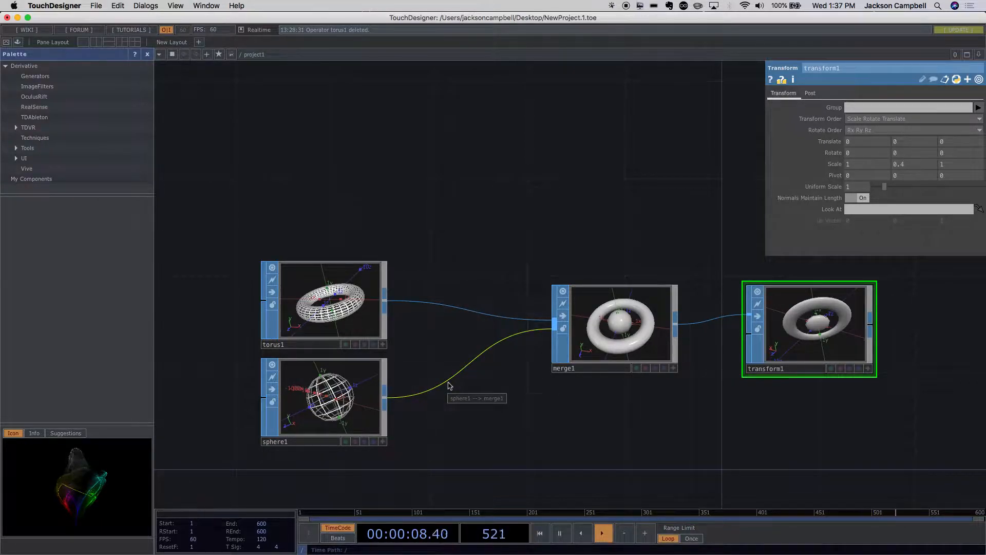
right_click(385, 401)
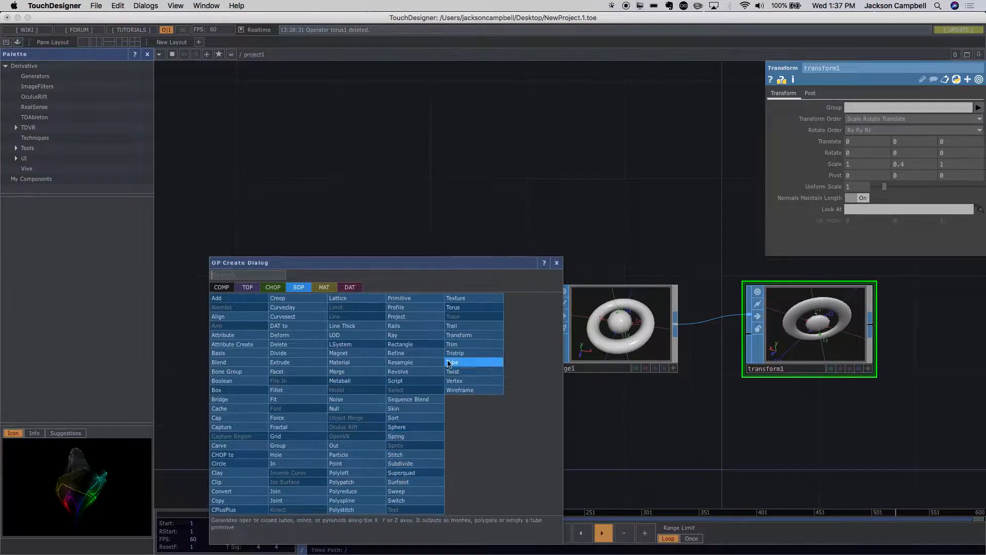
left_click(457, 335)
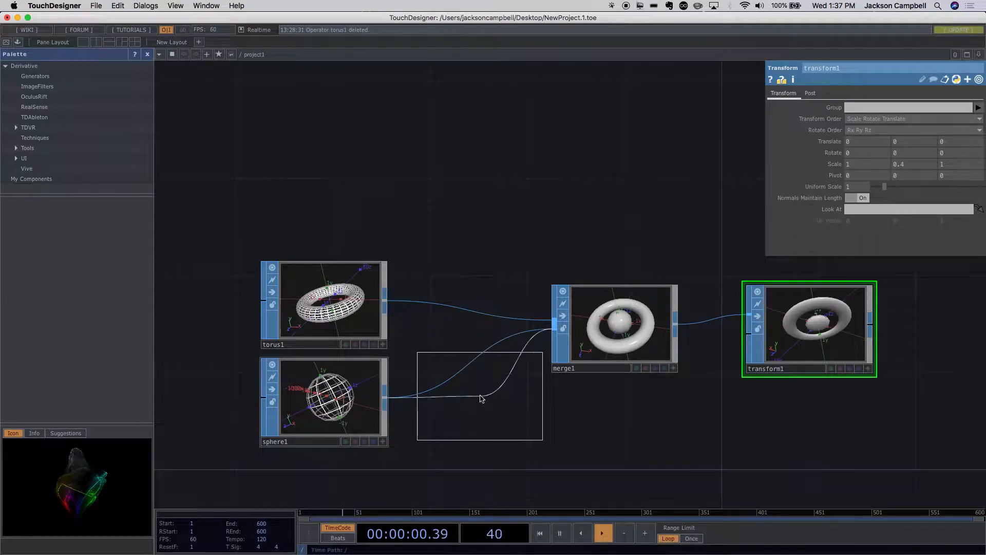
left_click(481, 398)
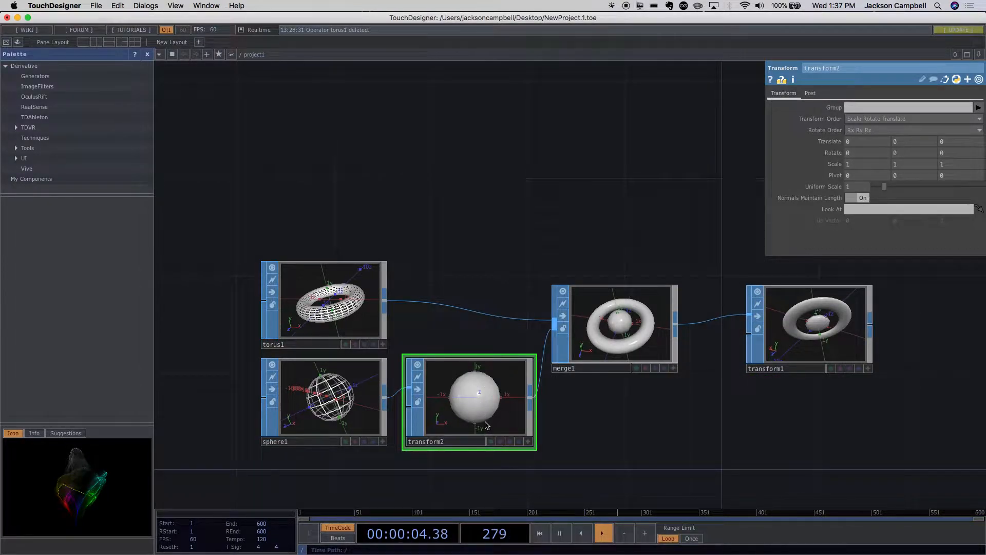
key("BackSpace")
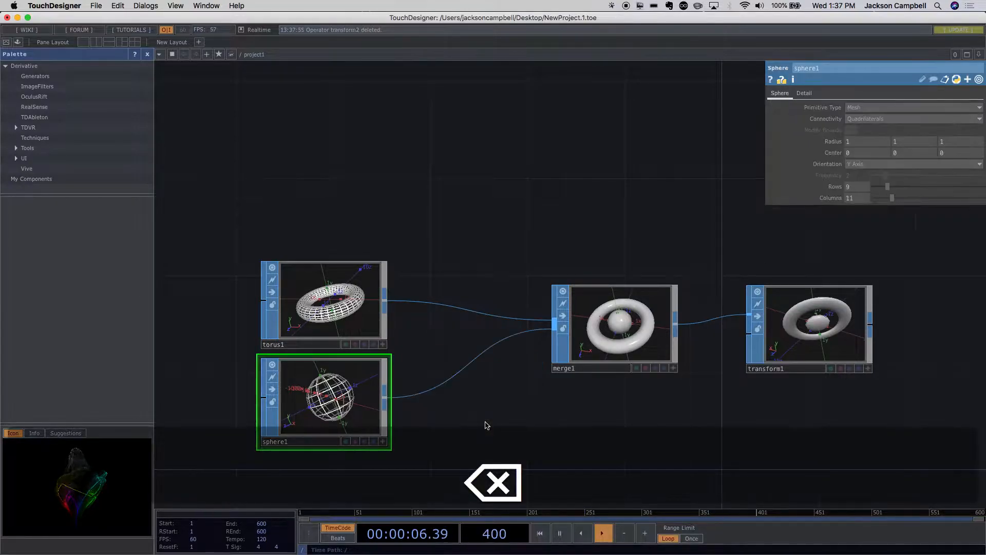
- Insert a Transform SOP between the torus and merge nodes, and shift the torus node to make room for it
right_click(387, 305)
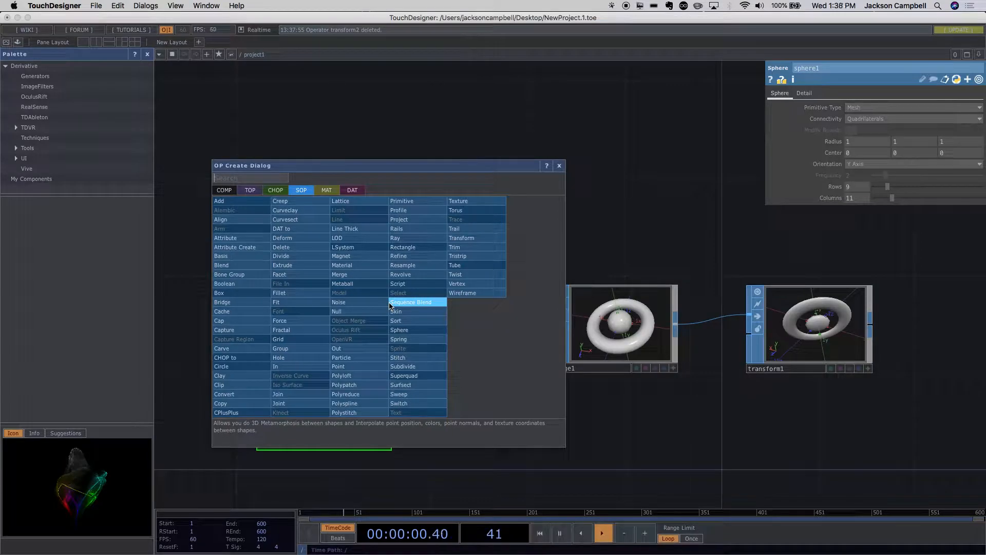
left_click(461, 238)
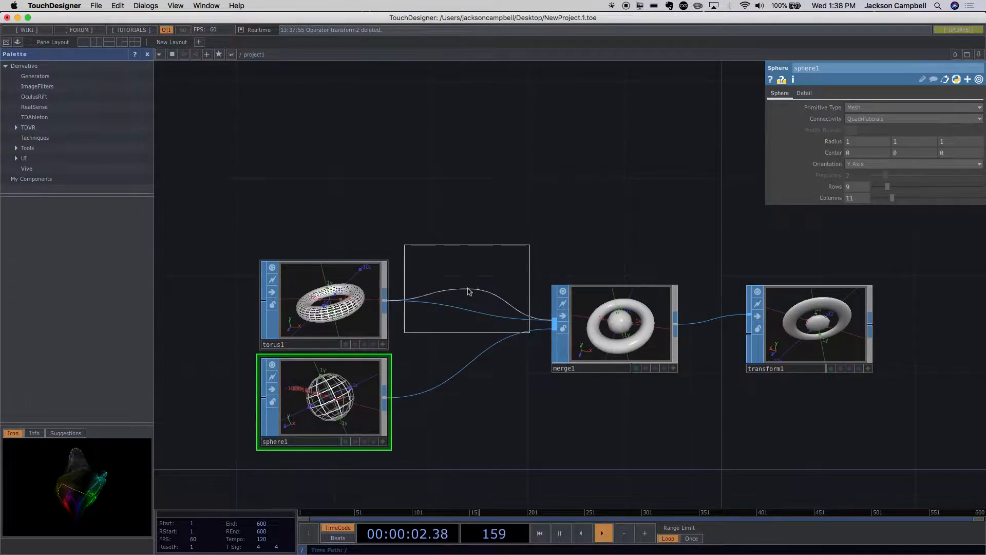
left_click(470, 281)
left_click_drag(349, 303, 324, 278)
left_click(470, 279)
left_click_drag(470, 279, 446, 279)
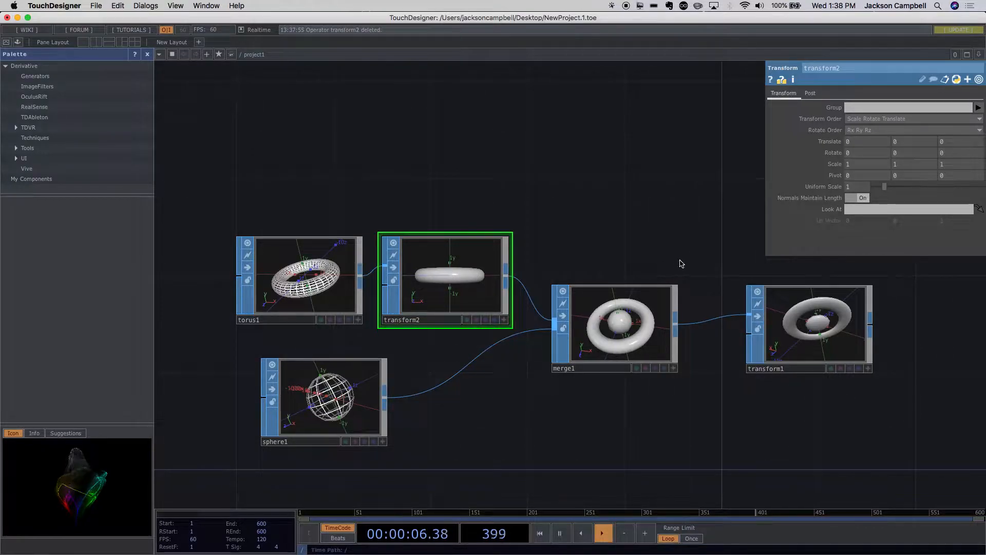
- Set the Y scale of the torus's transform to 0.1 and examine the flattened ring in the merge node
left_click_drag(916, 165, 893, 167)
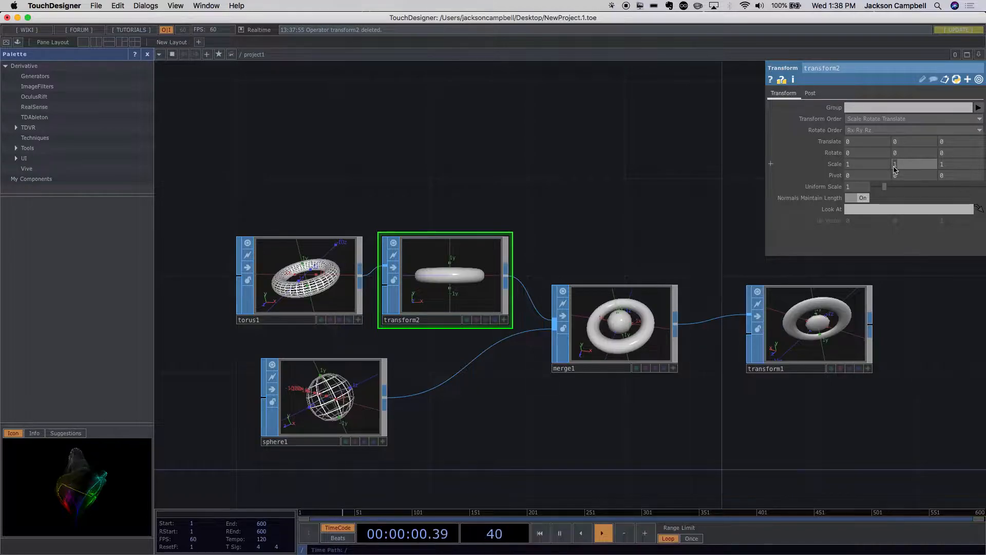
type(".1")
scroll(569, 301, "up", 4)
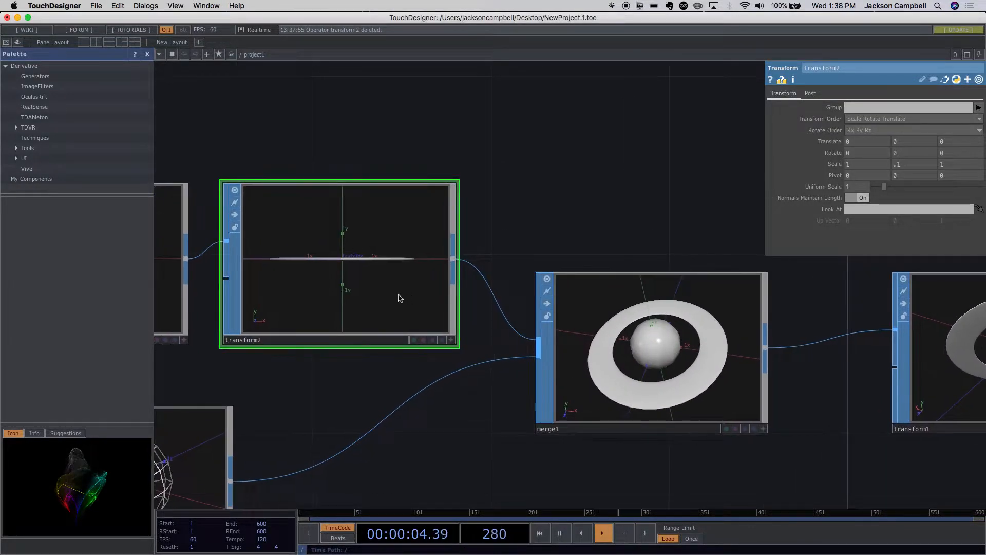
scroll(319, 262, "up", 3)
scroll(341, 263, "up", 3)
scroll(341, 264, "up", 1)
scroll(341, 265, "down", 5)
scroll(462, 334, "up", 4)
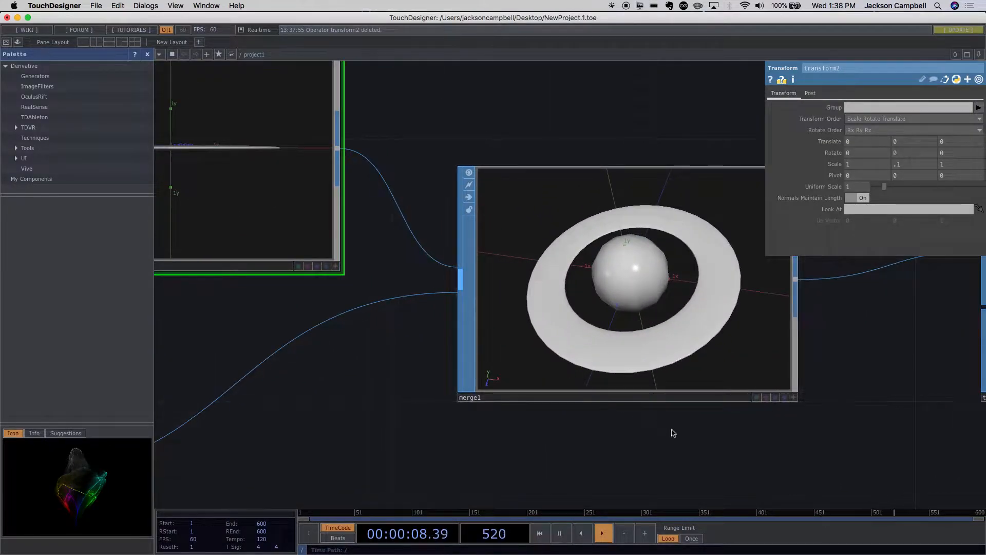
scroll(715, 456, "down", 4)
scroll(480, 326, "up", 3)
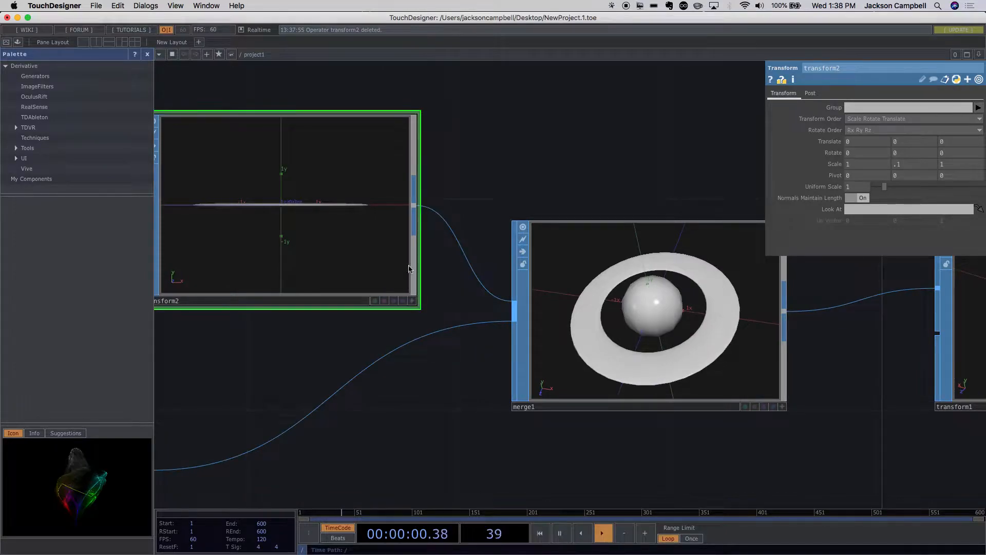
- Set the Y scale of the torus's transform to 0.2 and examine the ring around the sphere in the merge node
left_click(904, 167)
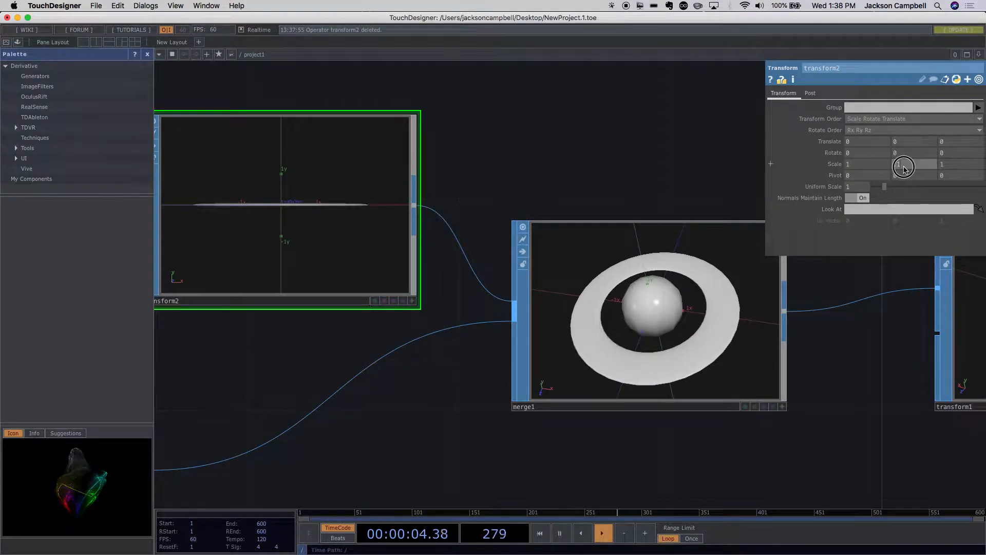
left_click_drag(905, 168, 898, 168)
type("2")
left_click_drag(884, 323, 885, 318)
scroll(674, 357, "down", 5)
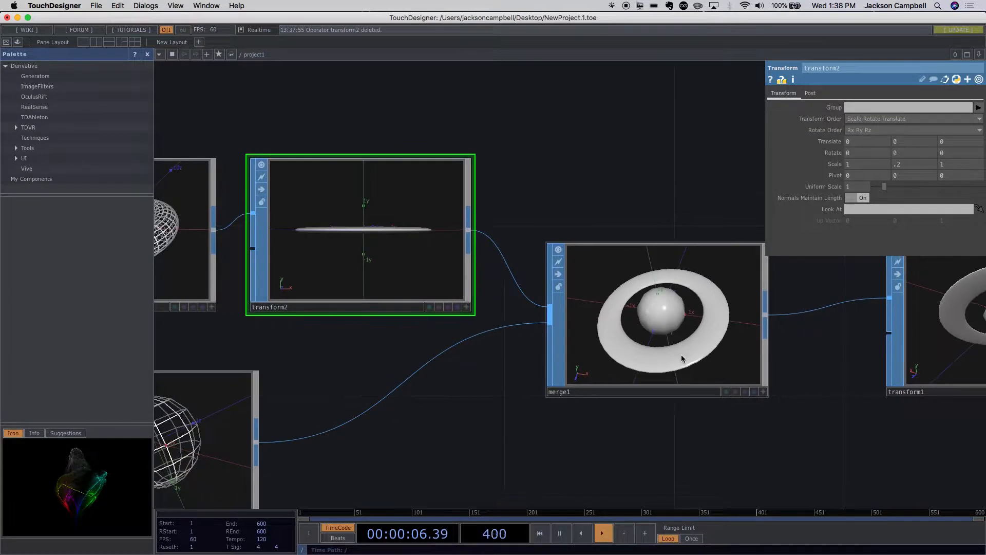
scroll(745, 382, "up", 6)
left_click(599, 312)
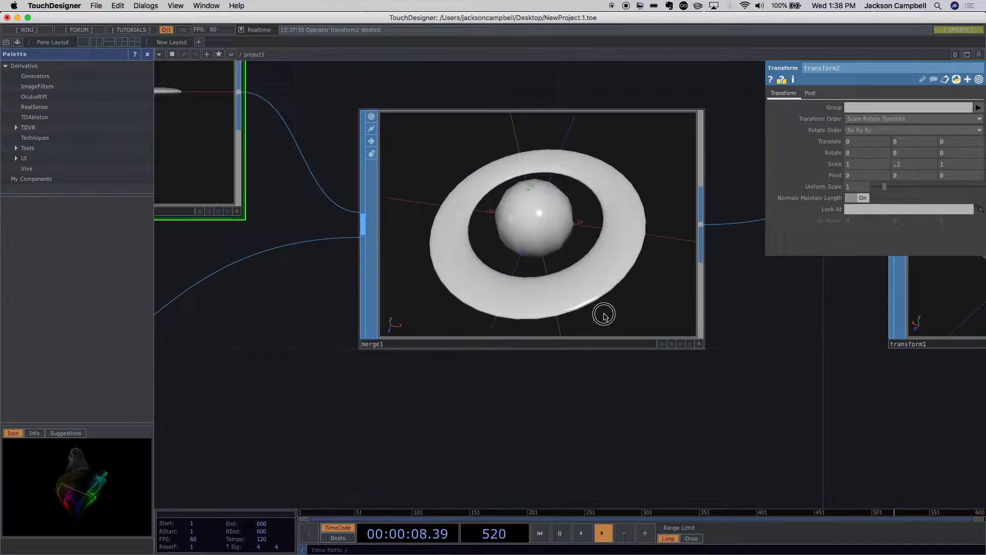
- Delete the Transform SOP that follows the merge node
scroll(719, 391, "down", 5)
left_click(786, 374)
scroll(805, 408, "up", 3)
left_click_drag(817, 430, 509, 386)
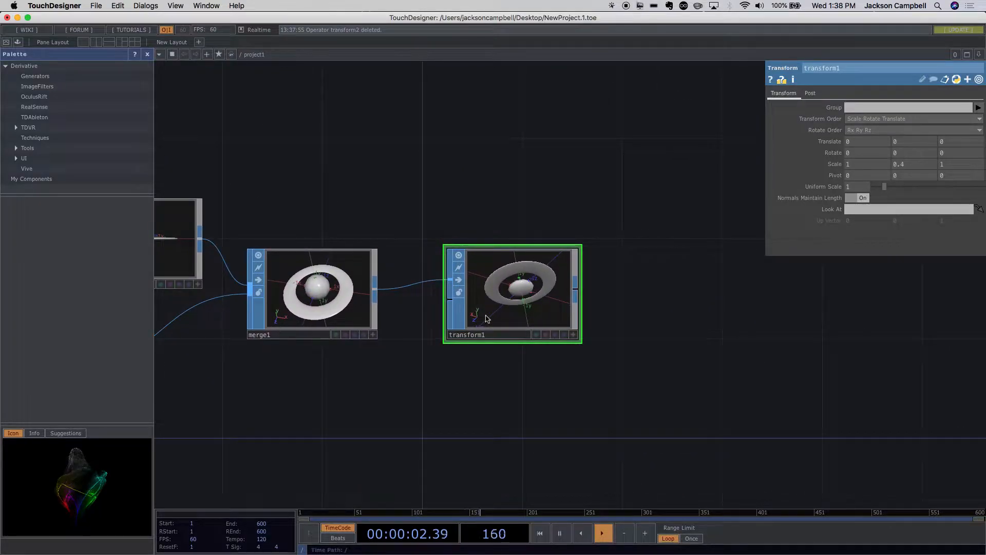
key("BackSpace")
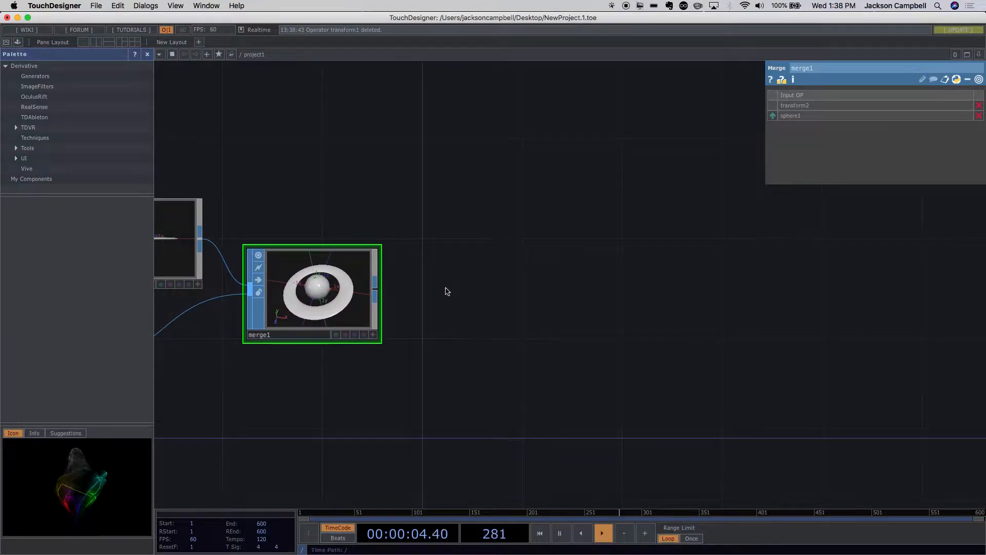
- Activate the merge node's viewer and tumble the ringed sphere to see it nearly edge-on
scroll(445, 291, "down", 3)
scroll(383, 286, "up", 6)
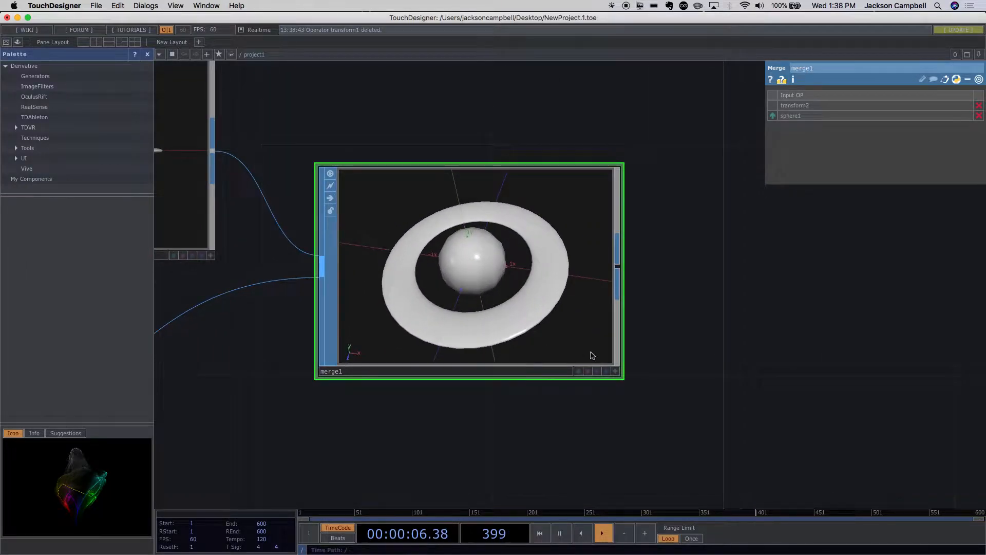
left_click(615, 371)
left_click_drag(530, 325, 570, 293)
scroll(688, 350, "down", 3)
scroll(689, 350, "down", 1)
left_click_drag(402, 367, 499, 415)
scroll(424, 405, "down", 3)
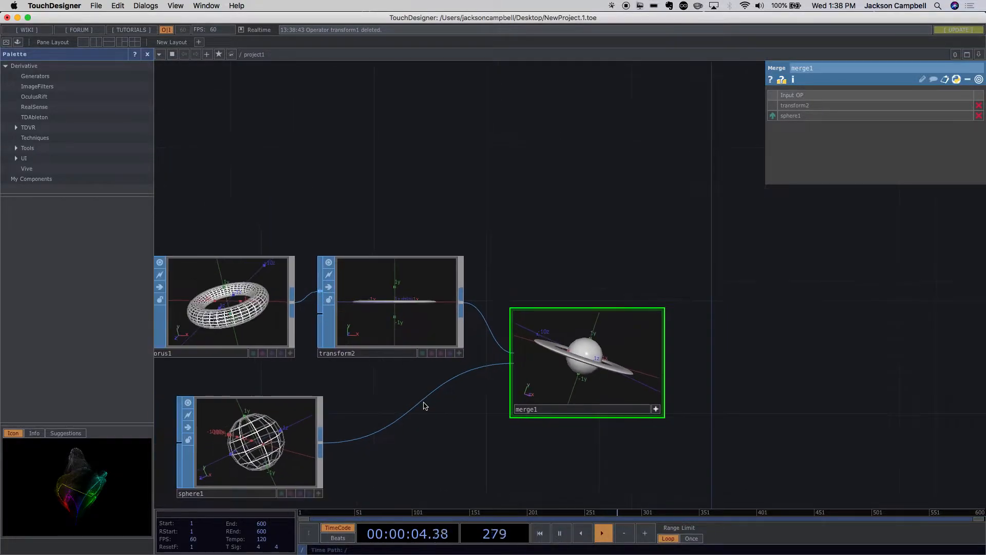
- Set the torus's second radius to 0.7 and tumble the merge viewer to examine the wider ring around the sphere
left_click(283, 321)
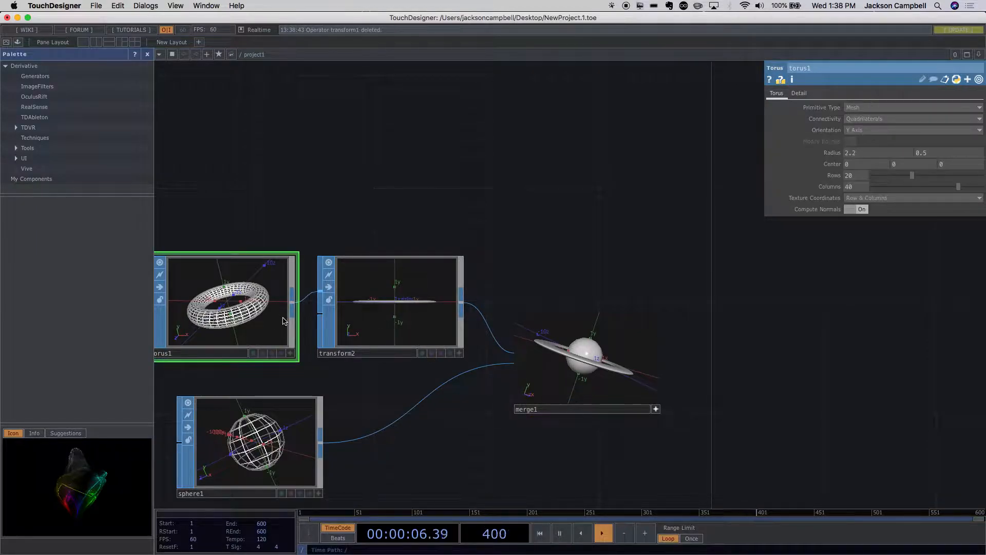
scroll(590, 378, "up", 5)
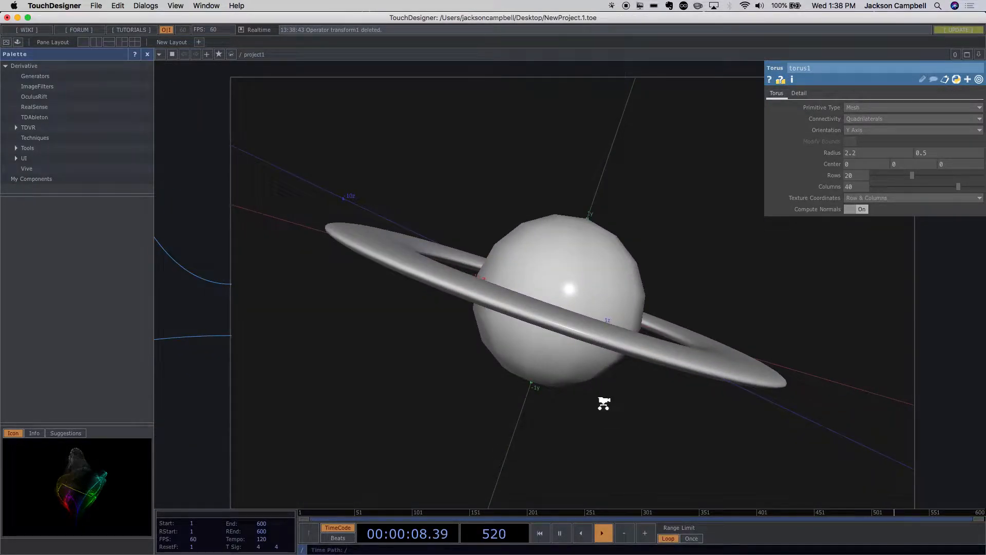
scroll(601, 404, "down", 5)
scroll(600, 403, "up", 4)
scroll(601, 405, "up", 1)
left_click_drag(602, 404, 650, 366)
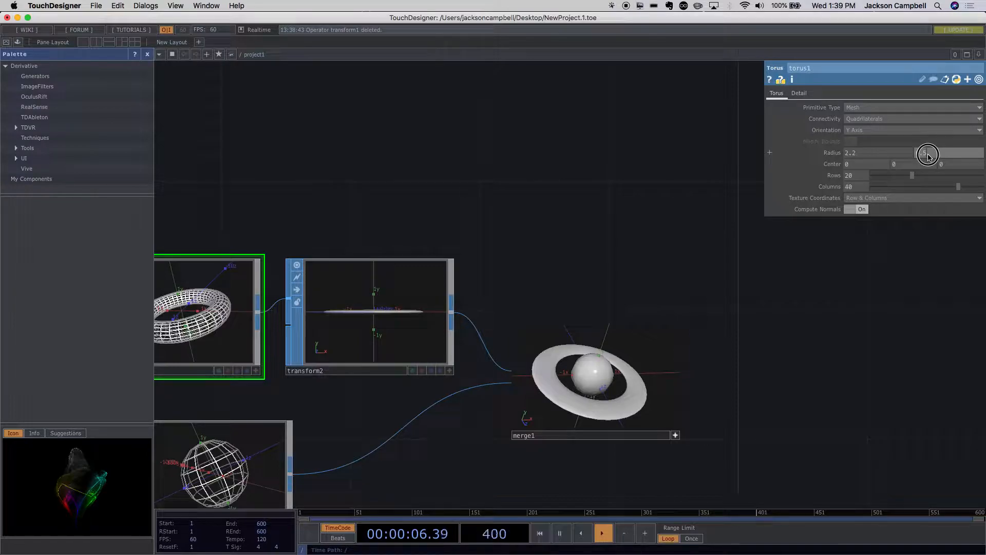
middle_click_drag(921, 157, 893, 171)
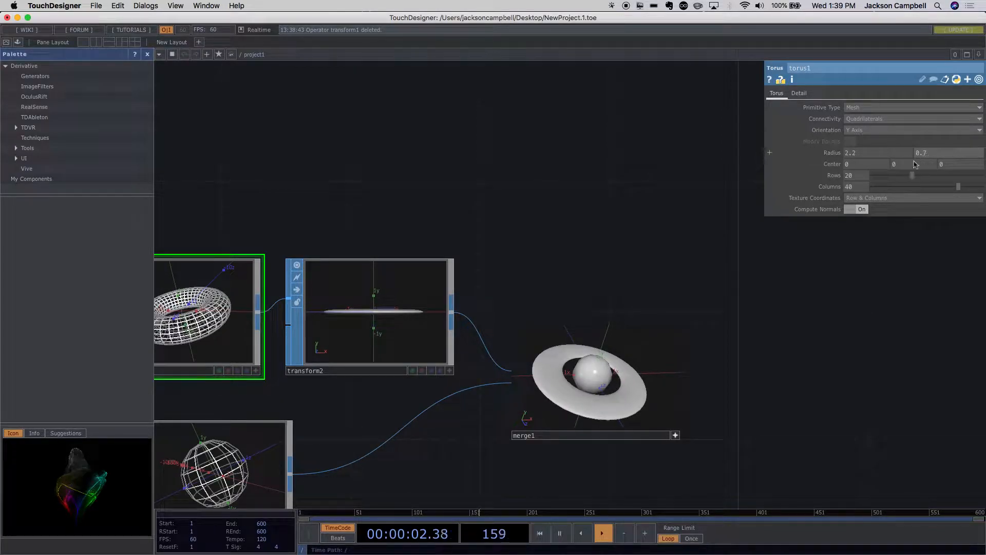
left_click_drag(738, 427, 692, 294)
scroll(687, 323, "down", 3)
scroll(689, 324, "up", 5)
left_click_drag(615, 354, 665, 374)
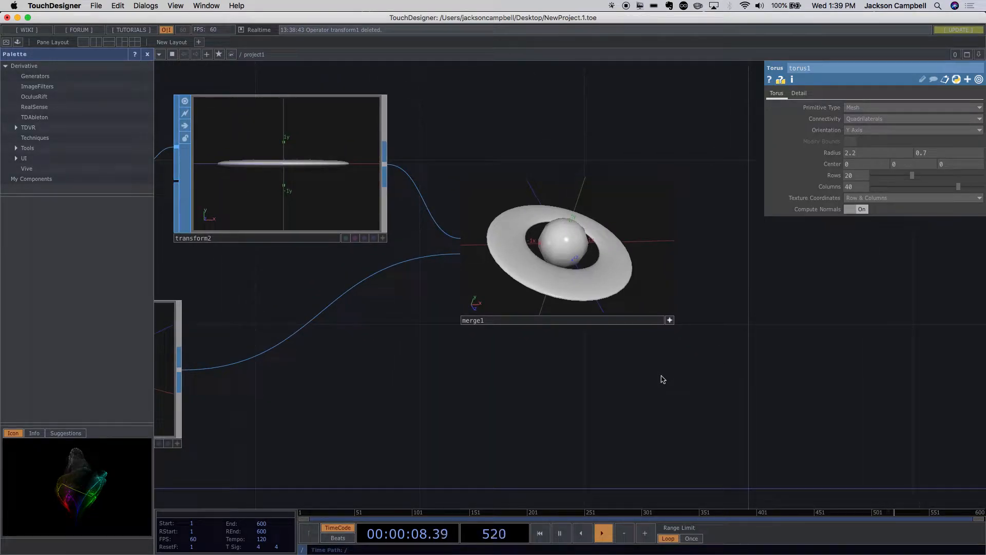
- Align the sphere node directly beneath the torus node and tumble the merge viewer to a flatter angle on the ring
scroll(620, 367, "down", 4)
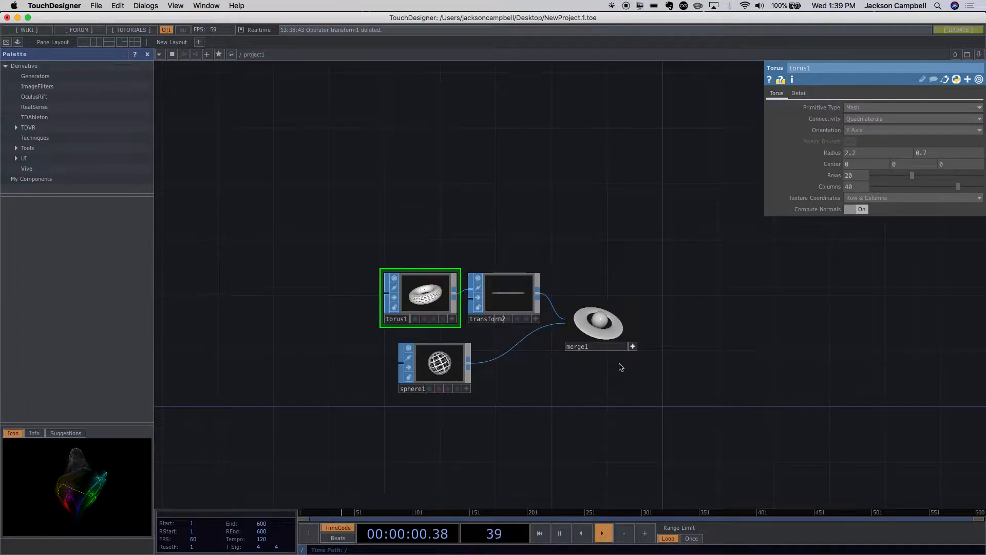
scroll(621, 366, "up", 4)
scroll(609, 382, "up", 1)
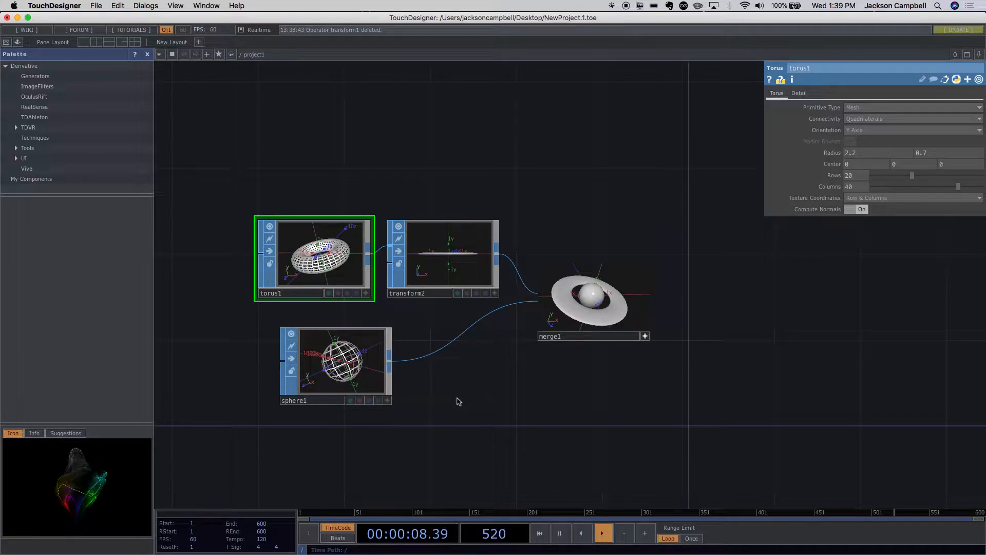
left_click_drag(350, 365, 329, 366)
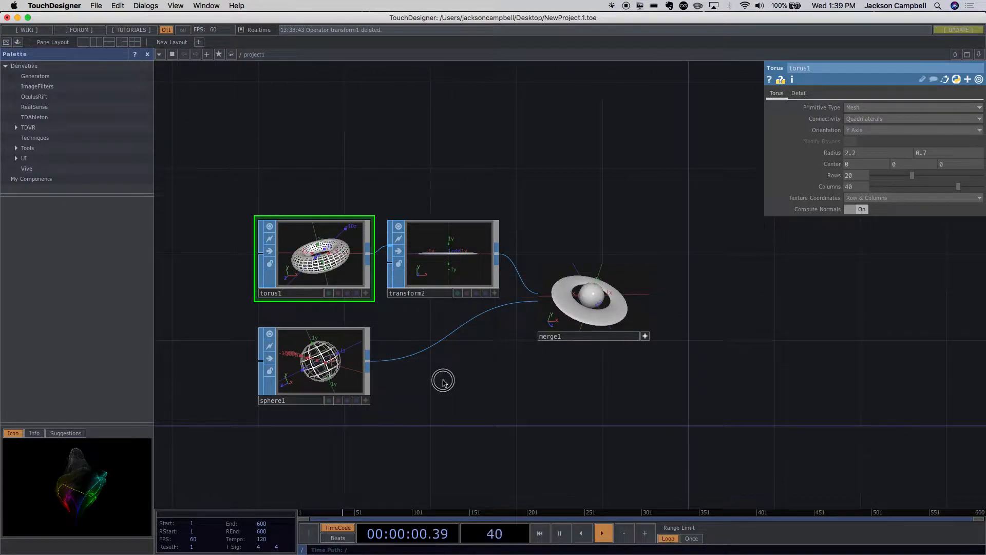
left_click_drag(599, 326, 587, 309)
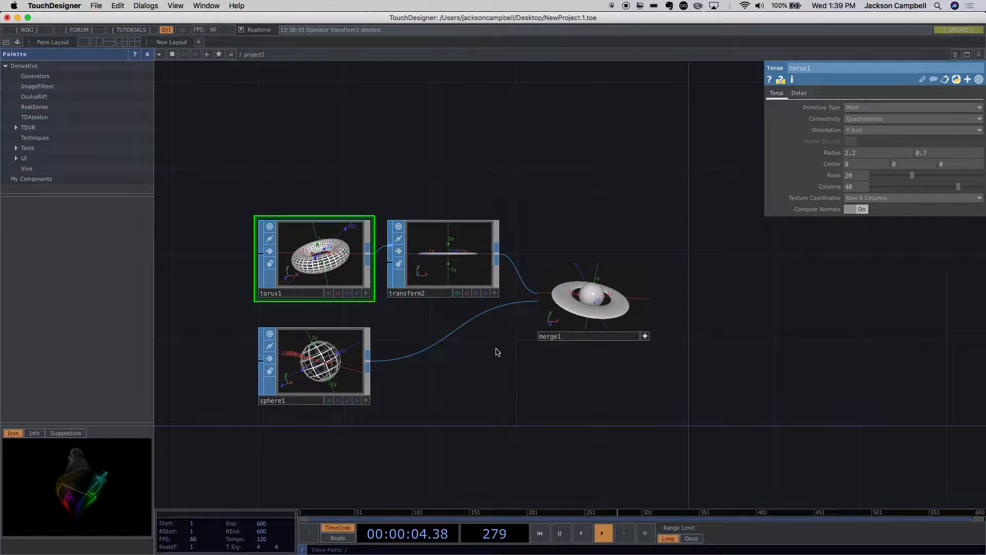
- Move the sphere node farther from the merge node and insert a Noise SOP between them
scroll(469, 341, "down", 5)
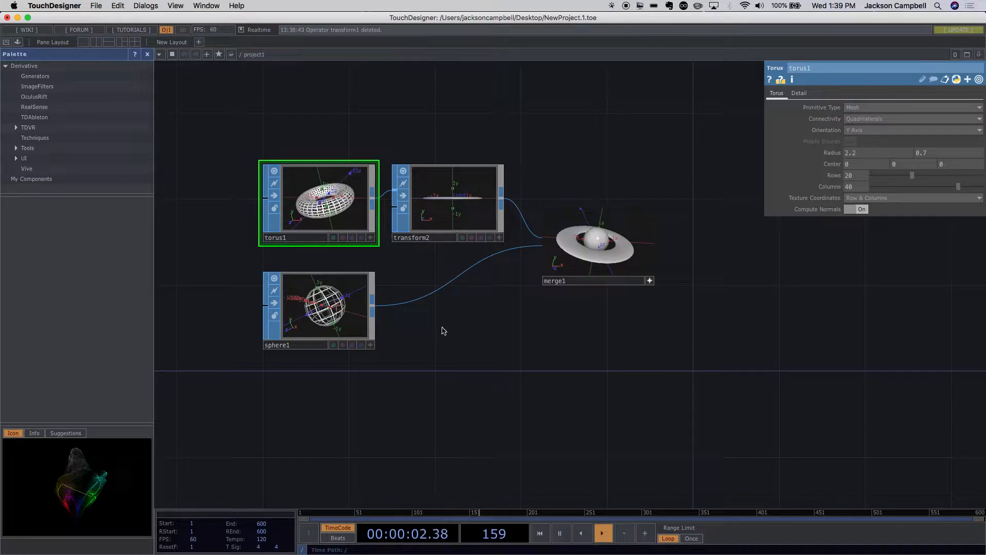
left_click_drag(353, 322, 310, 323)
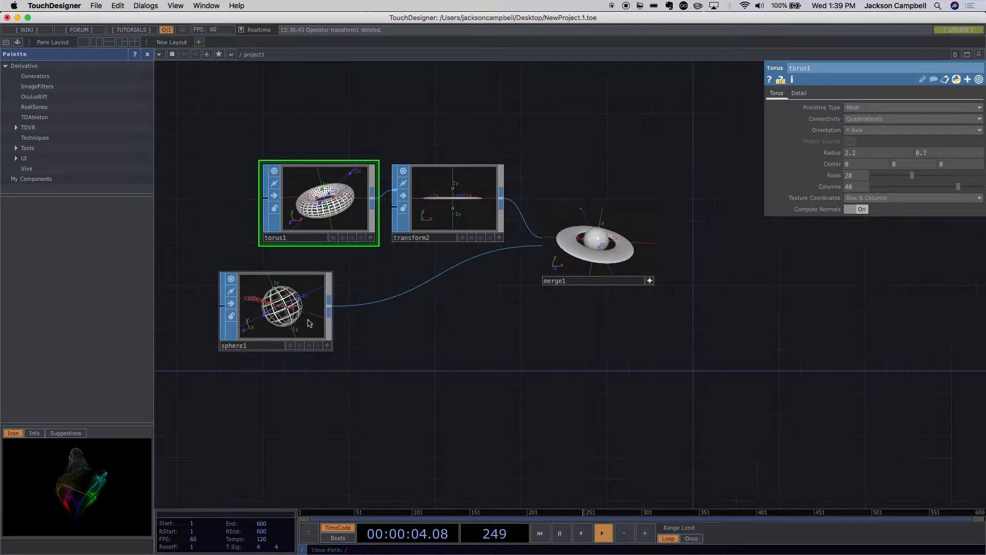
right_click(331, 308)
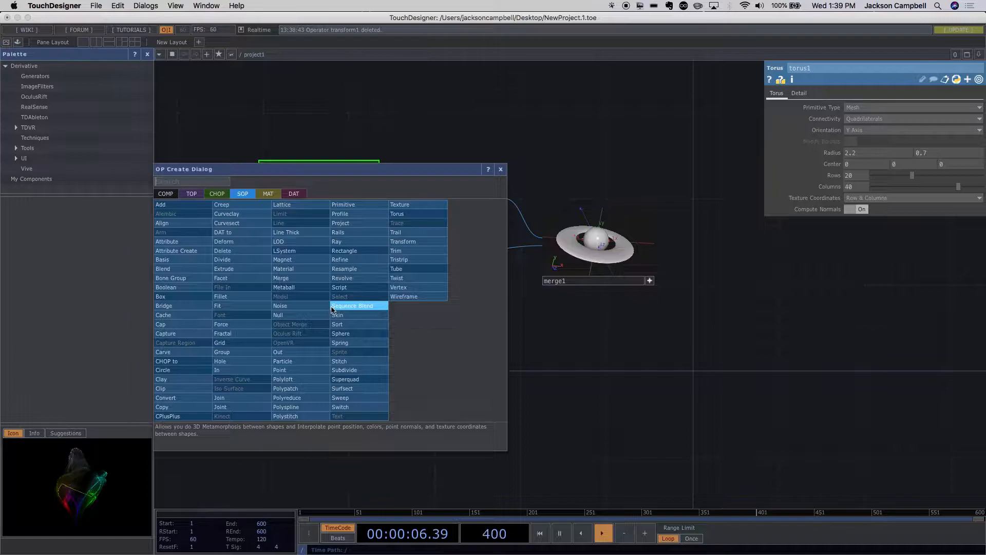
type("nois")
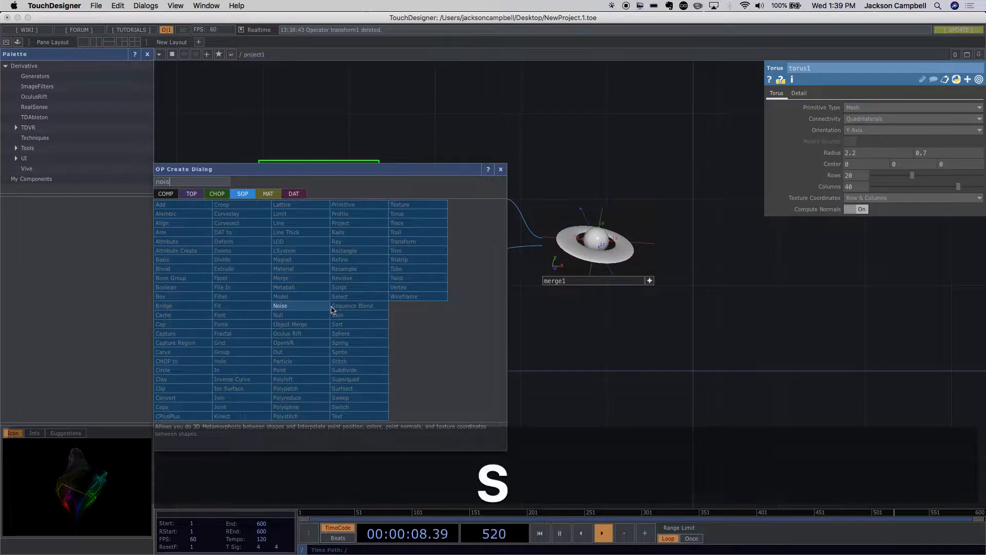
left_click(315, 307)
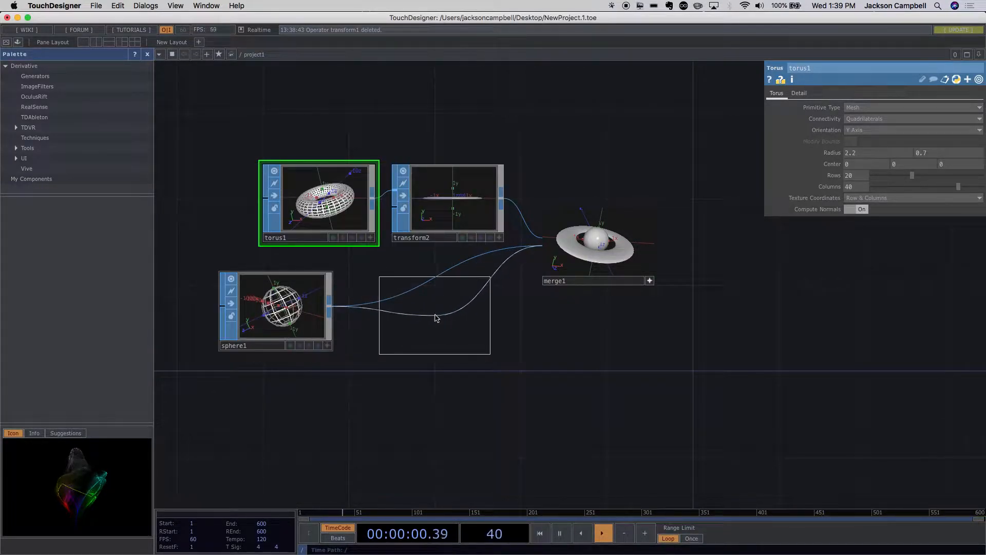
left_click(431, 316)
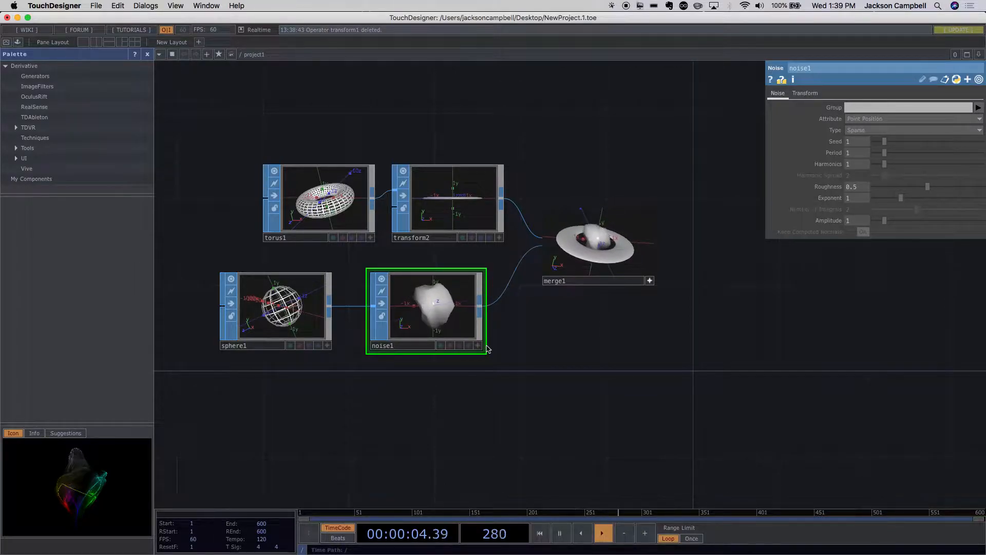
- Examine the noise node's deformed sphere up close and in relation to the rest of the network
scroll(456, 319, "up", 5)
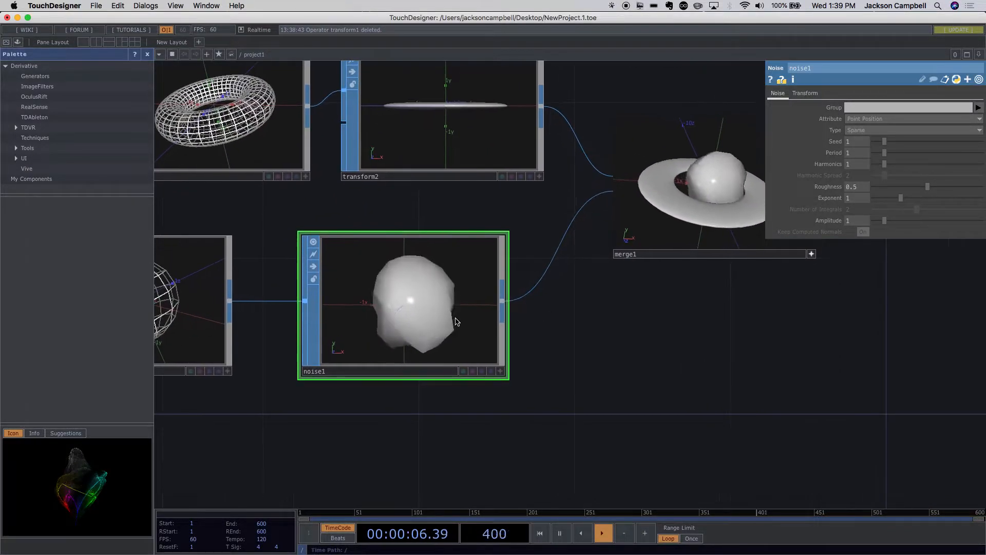
scroll(456, 321, "up", 2)
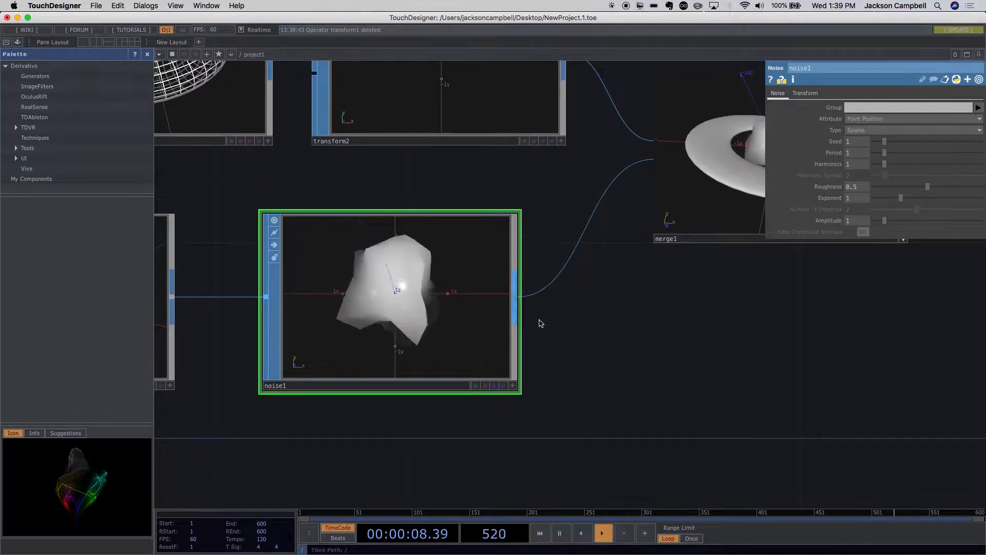
left_click_drag(572, 347, 649, 355)
scroll(532, 336, "down", 5)
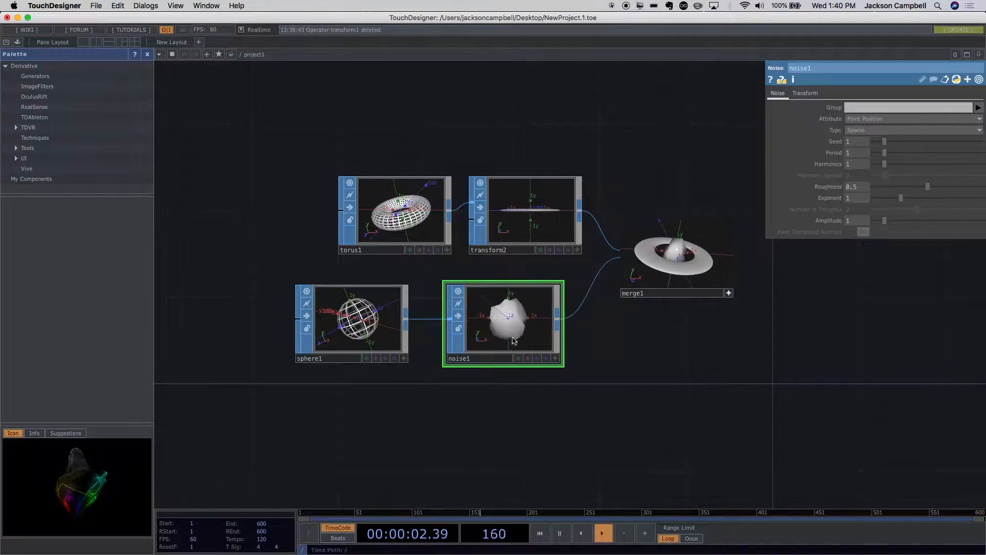
scroll(580, 342, "up", 3)
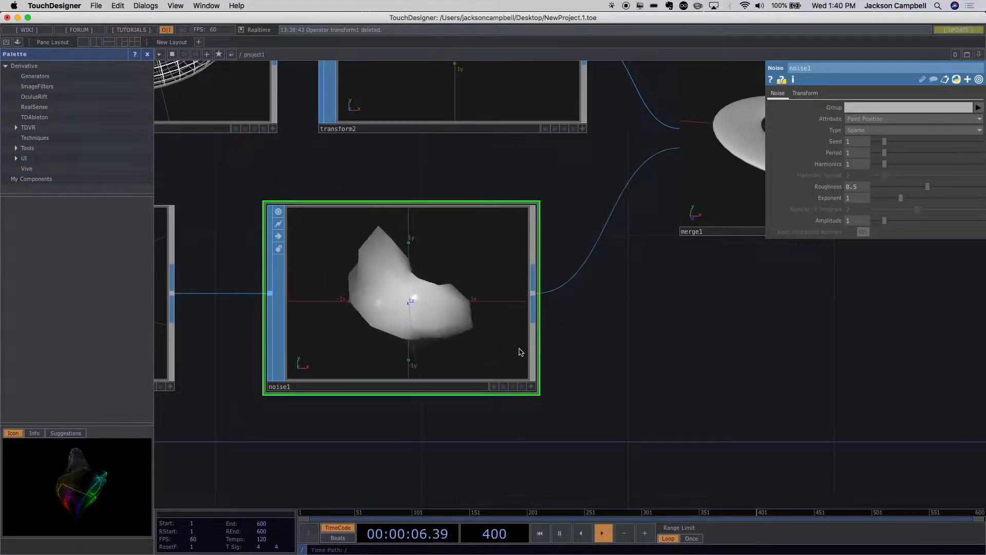
scroll(517, 347, "down", 4)
scroll(515, 353, "up", 3)
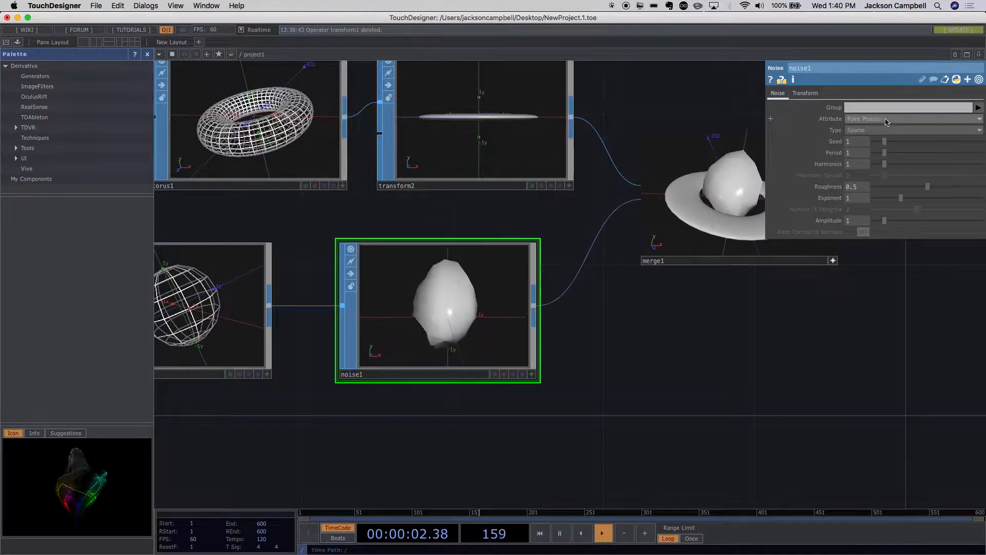
scroll(914, 111, "up", 4)
scroll(914, 112, "down", 8)
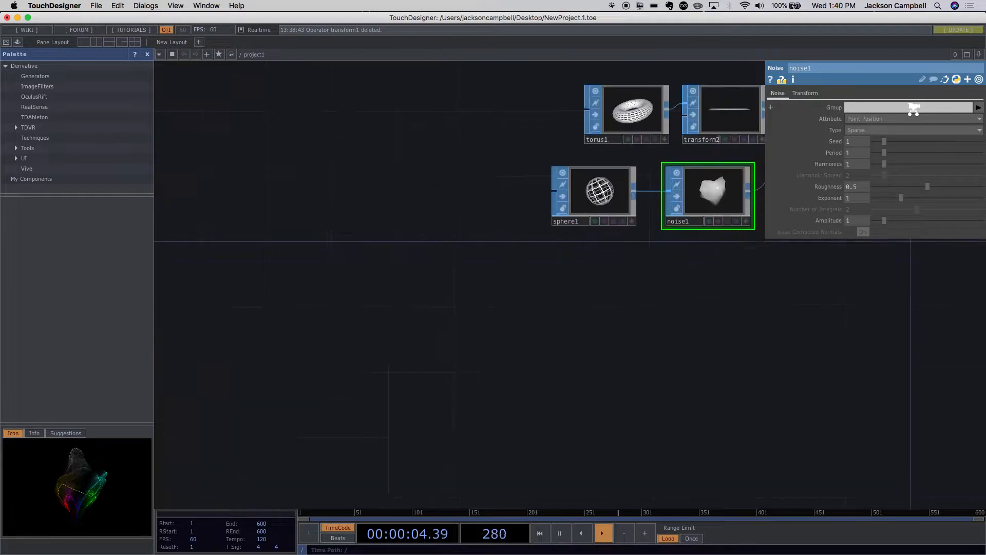
scroll(914, 113, "up", 1)
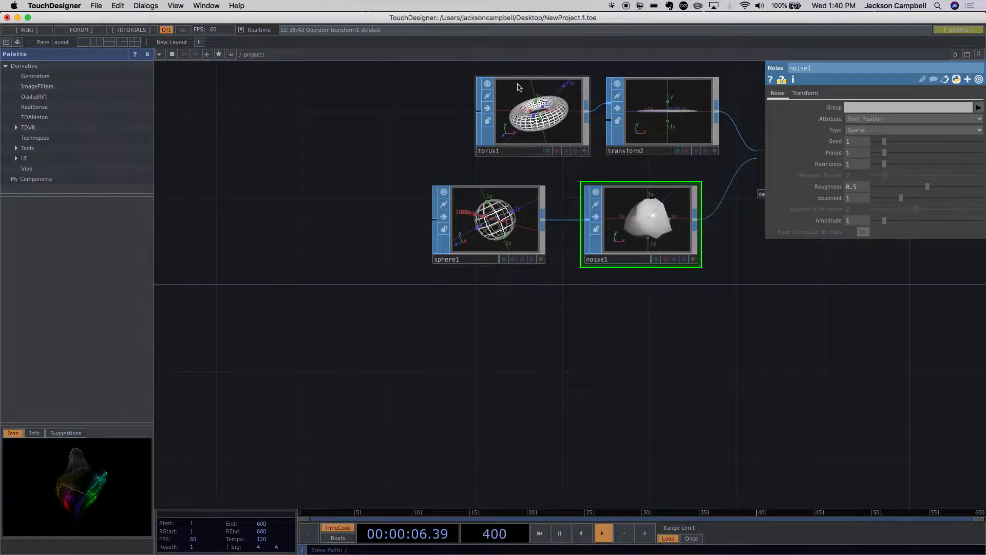
- Set the noise node's attribute to Point Normals and inspect the shading on its sphere up close
left_click(885, 124)
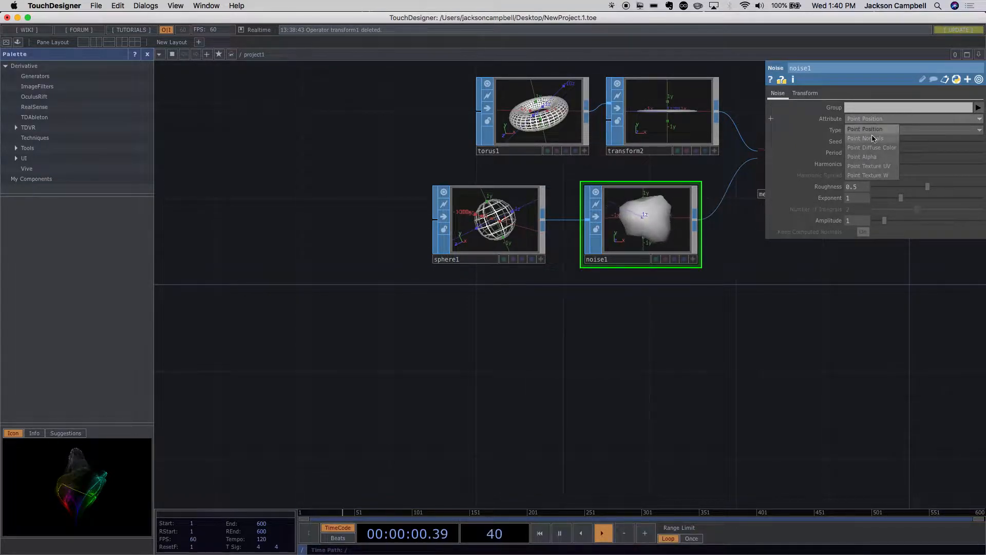
left_click(873, 137)
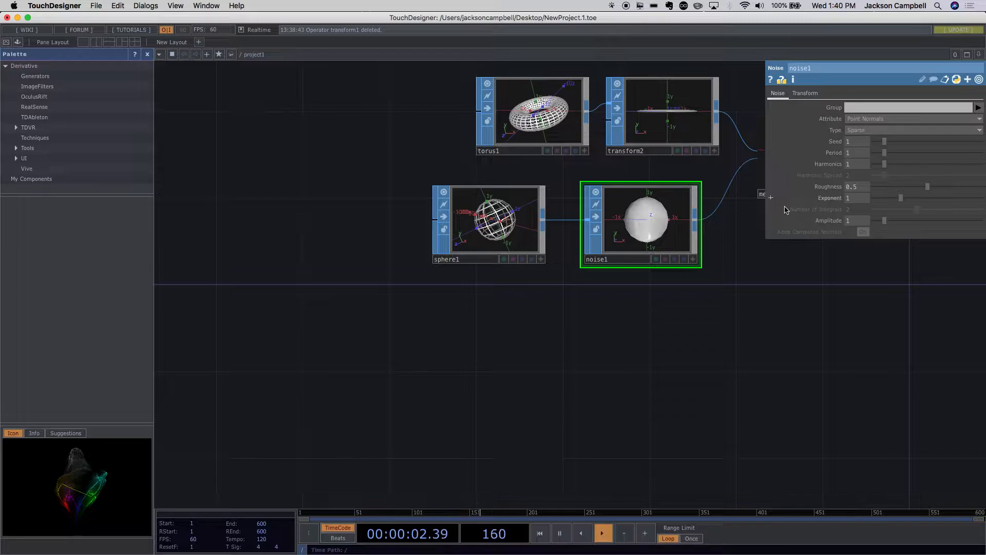
scroll(711, 238, "up", 8)
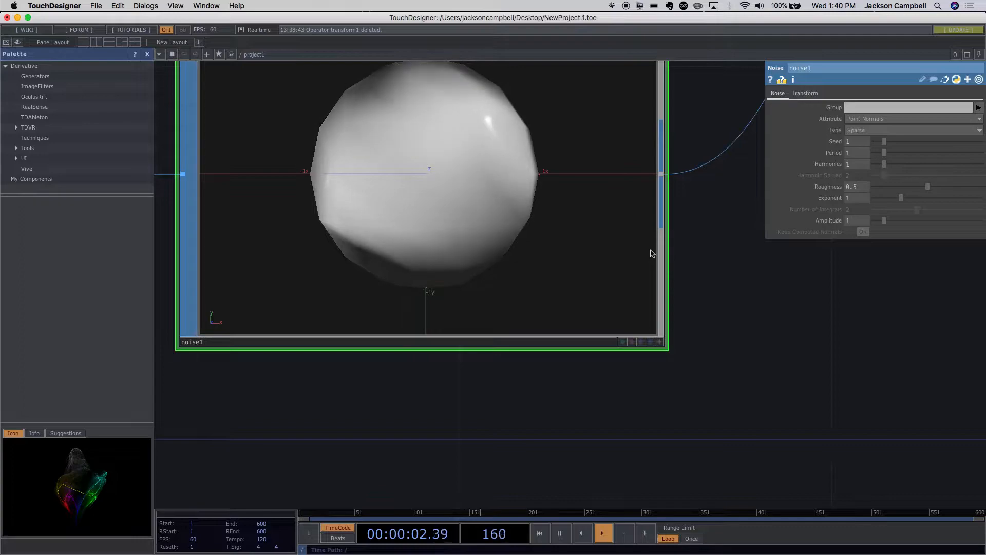
- Set the noise node's attribute to Point Diffuse Color and inspect the coloured sphere in the noise and merge nodes
left_click(877, 119)
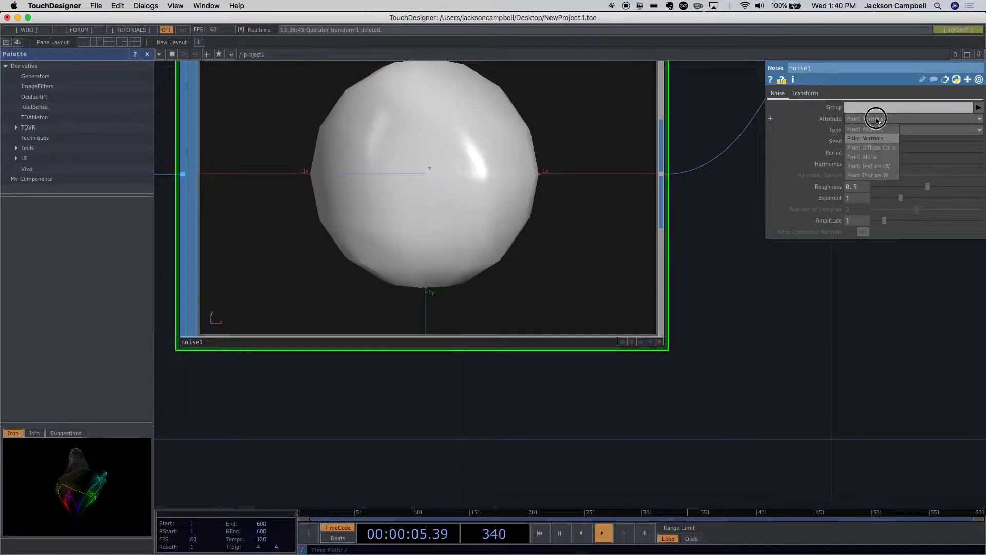
left_click(881, 149)
scroll(735, 259, "down", 5)
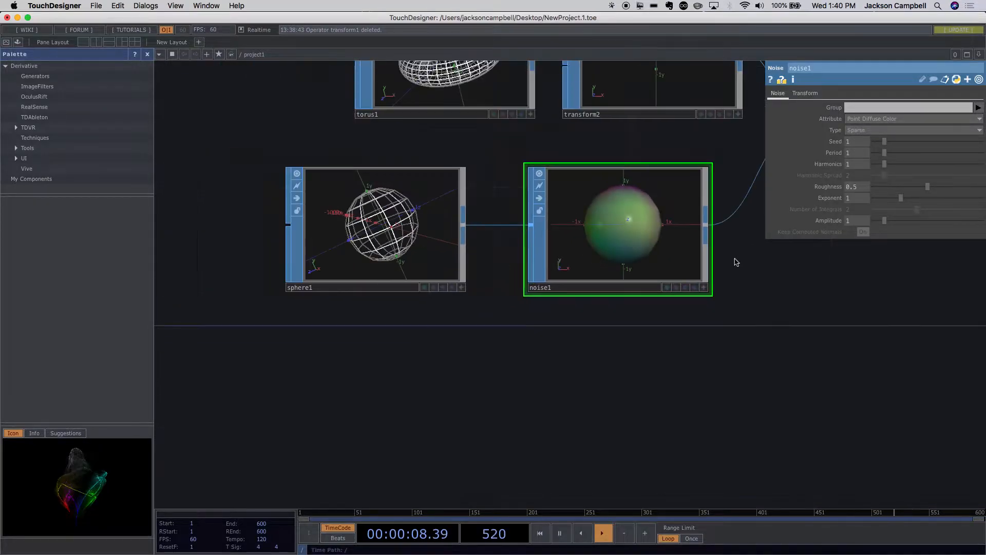
left_click_drag(751, 305, 483, 377)
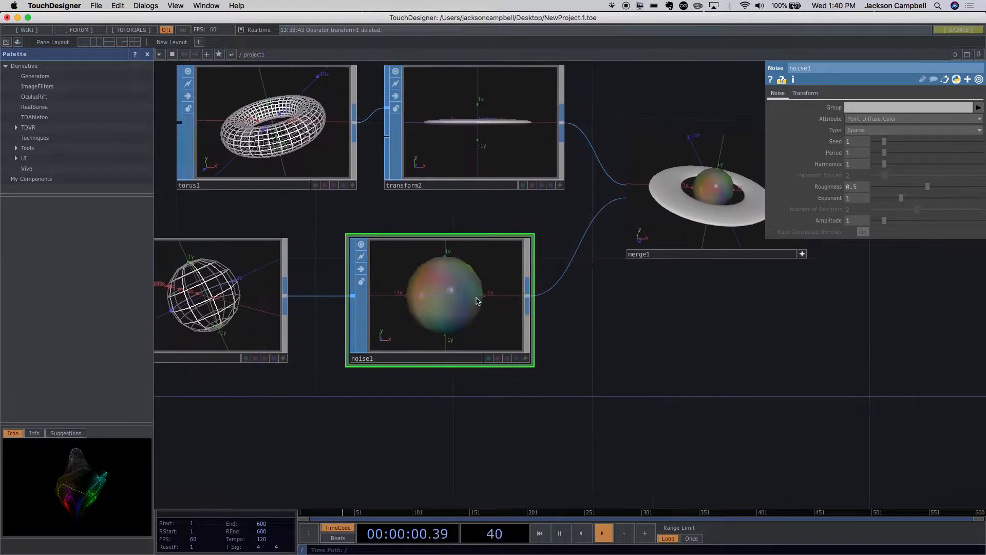
scroll(516, 298, "up", 2)
scroll(516, 298, "up", 3)
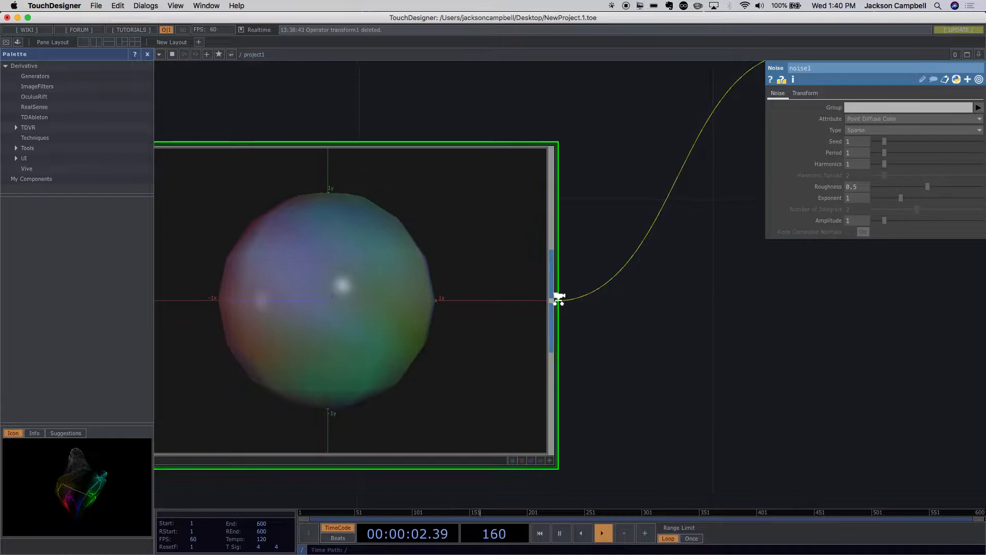
scroll(559, 298, "down", 2)
left_click_drag(636, 346, 571, 427)
scroll(550, 398, "down", 2)
left_click_drag(702, 354, 645, 399)
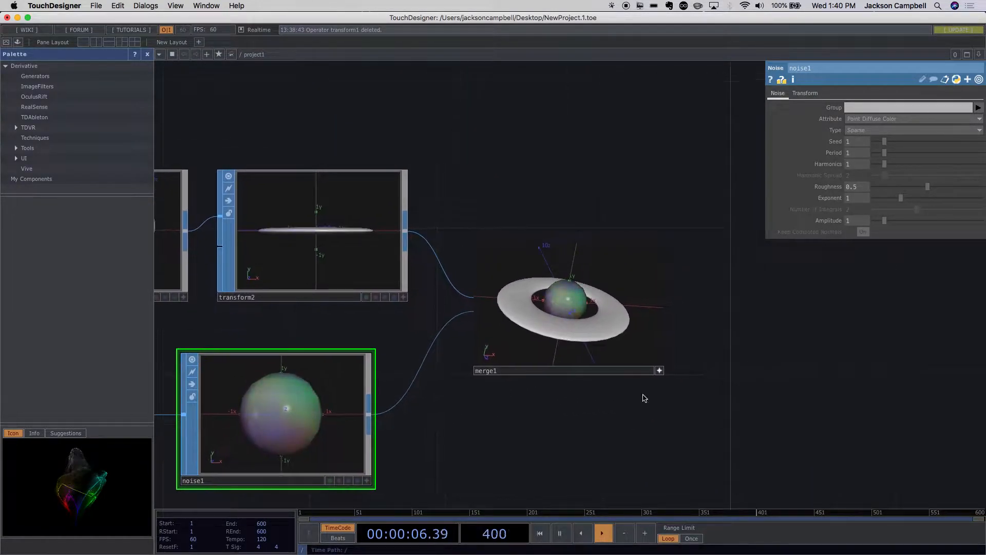
- Try Point Alpha as the noise node's attribute, and return the attribute to Point Position
left_click(870, 119)
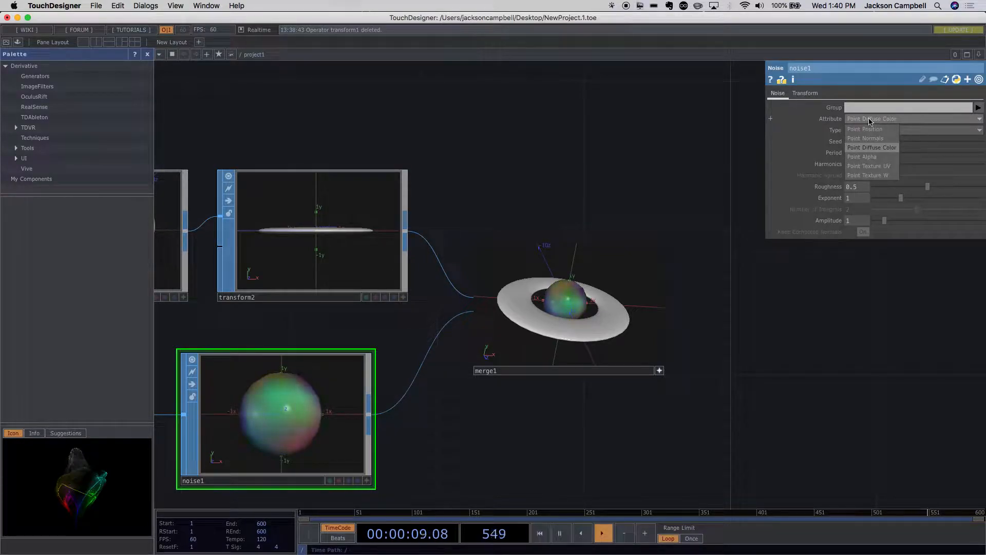
left_click(873, 156)
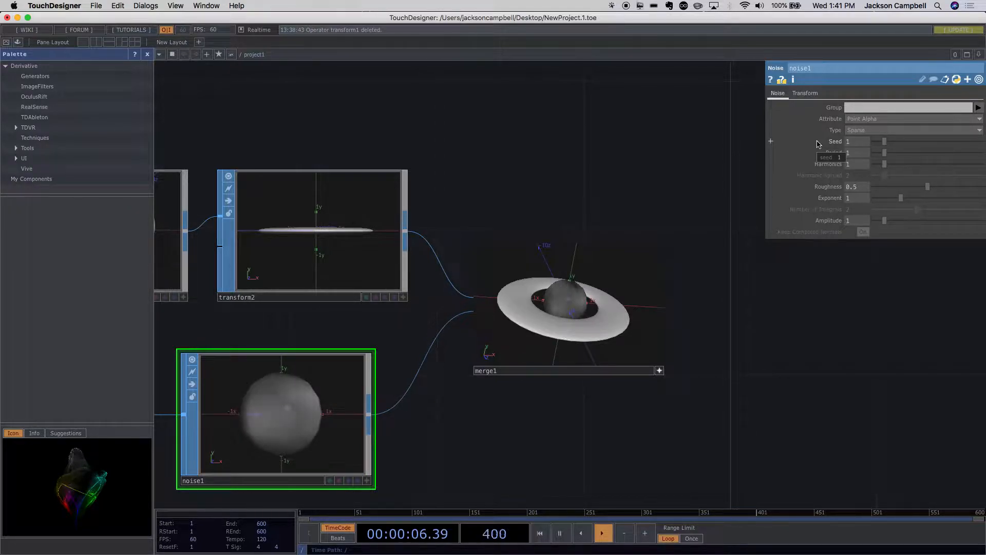
left_click(877, 122)
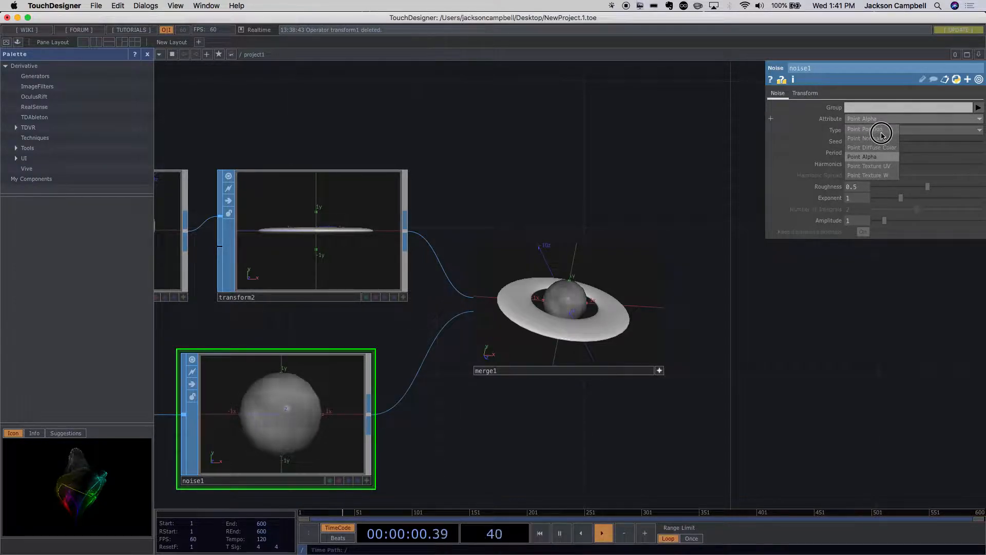
left_click(882, 131)
- Inspect the noise node's displaced shape up close and move the sphere node farther away from the noise node
left_click_drag(753, 378, 733, 289)
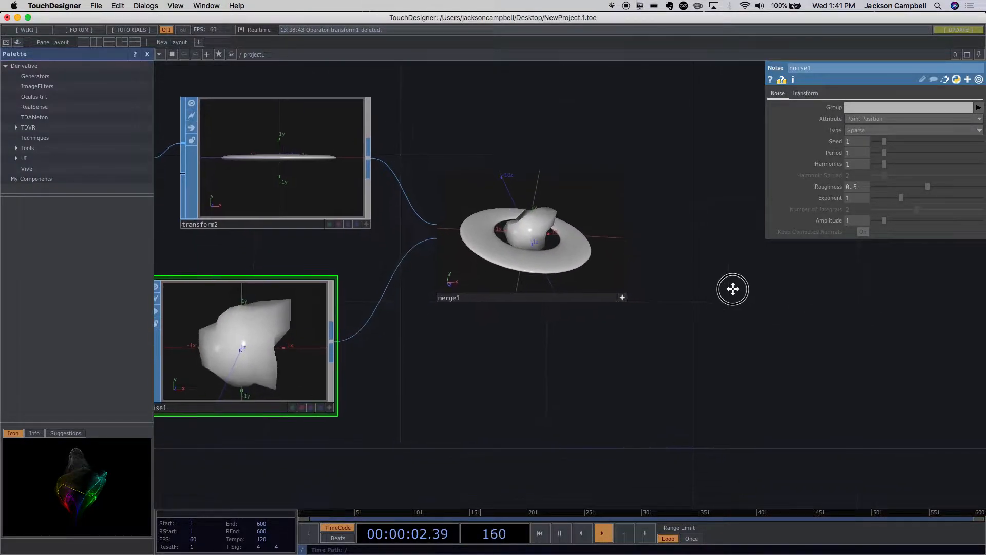
scroll(417, 389, "up", 5)
left_click_drag(410, 379, 634, 379)
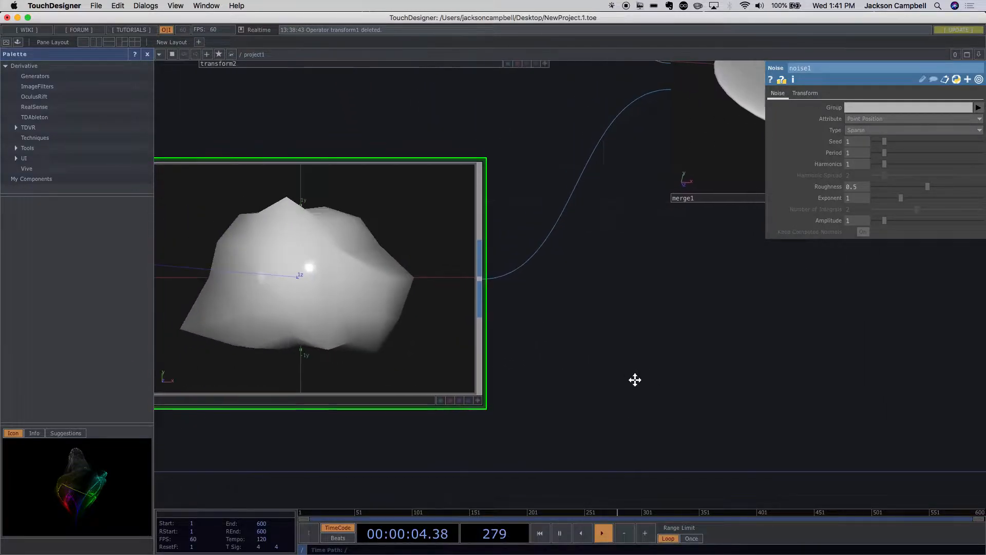
scroll(633, 379, "down", 3)
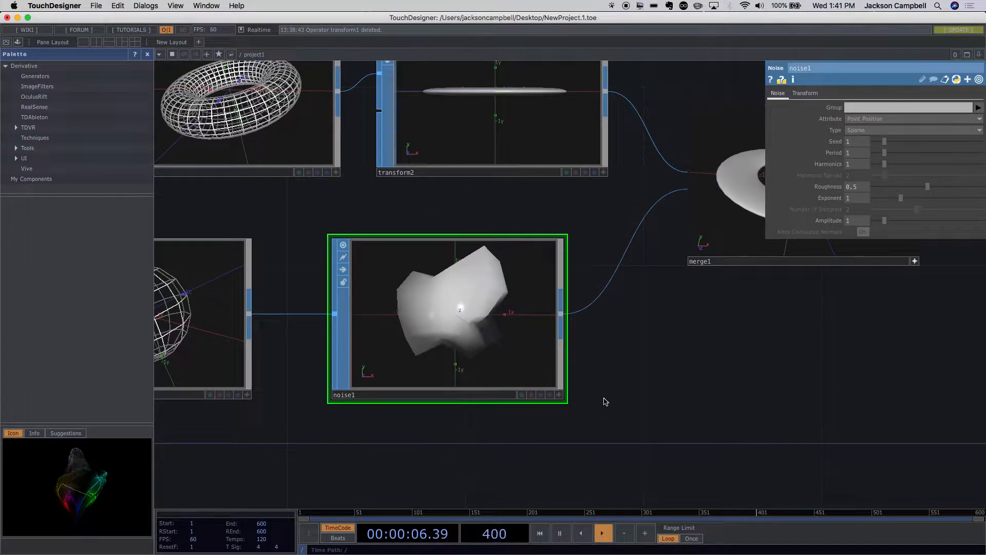
scroll(462, 323, "up", 3)
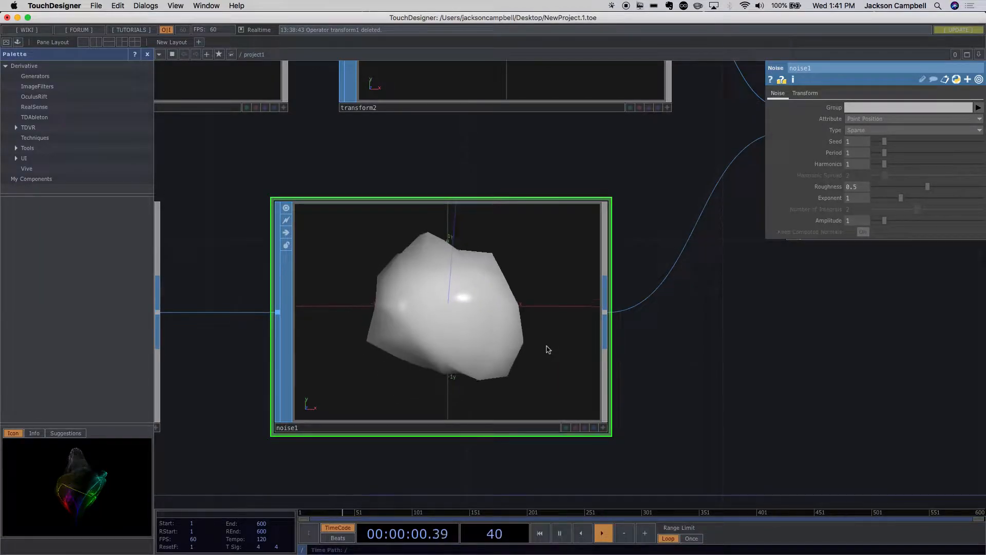
scroll(627, 388, "down", 5)
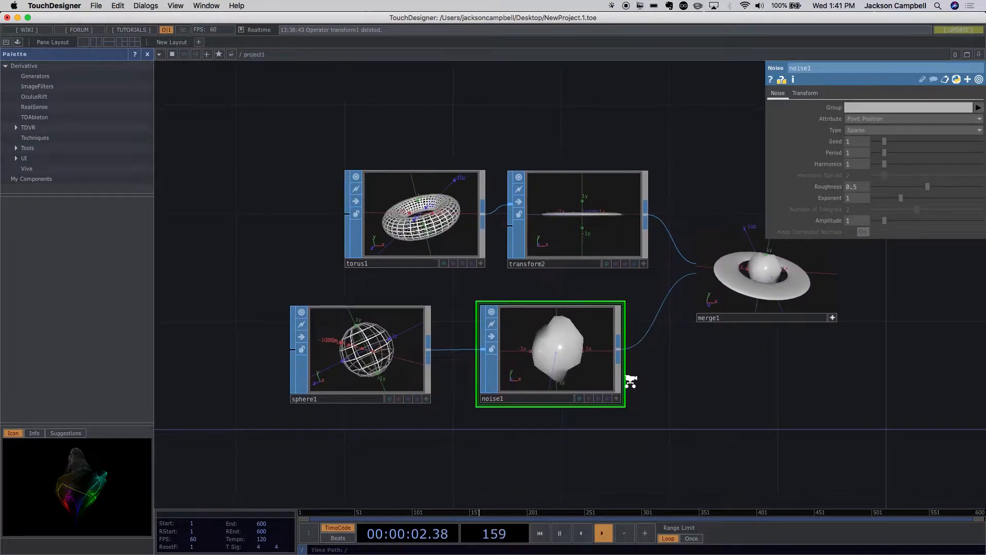
scroll(631, 383, "up", 5)
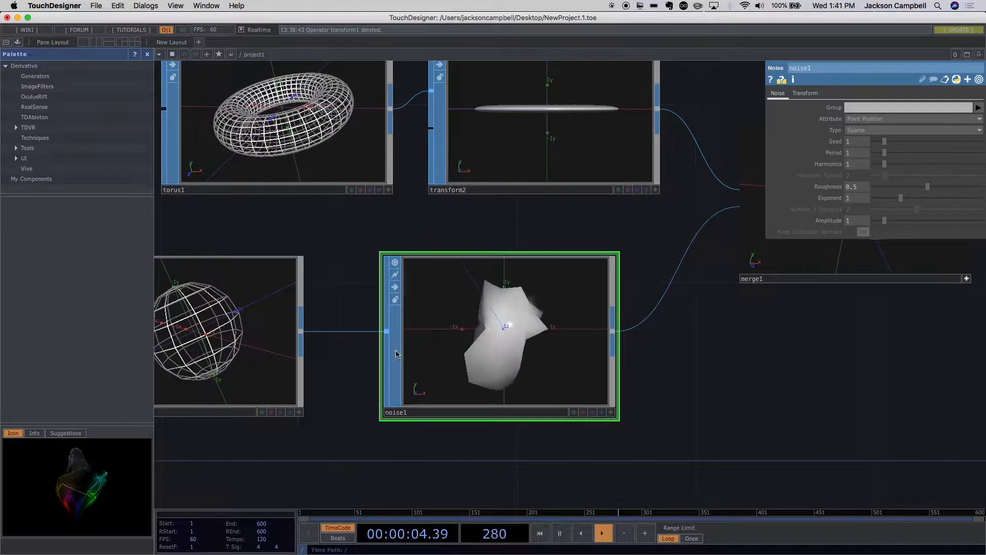
left_click_drag(273, 343, 209, 344)
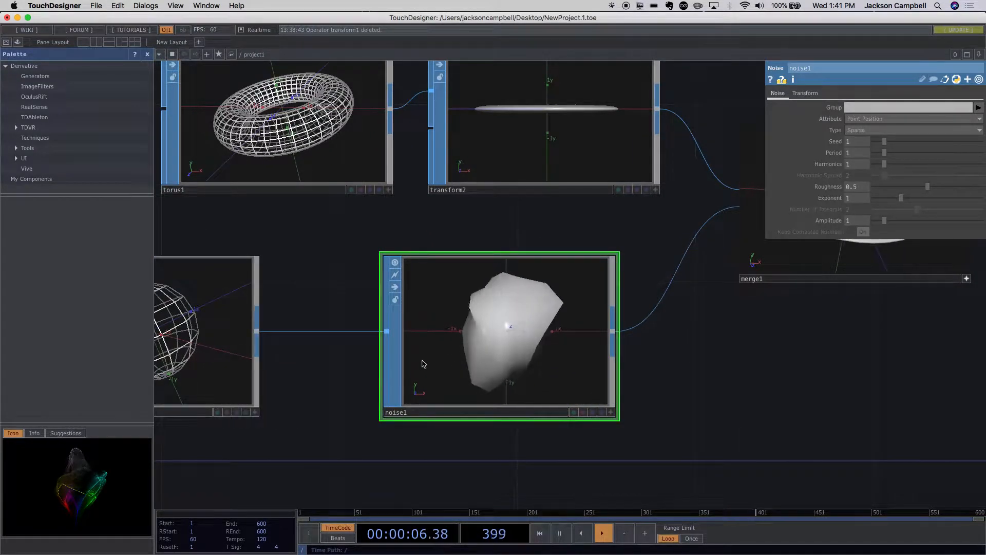
scroll(504, 308, "up", 5)
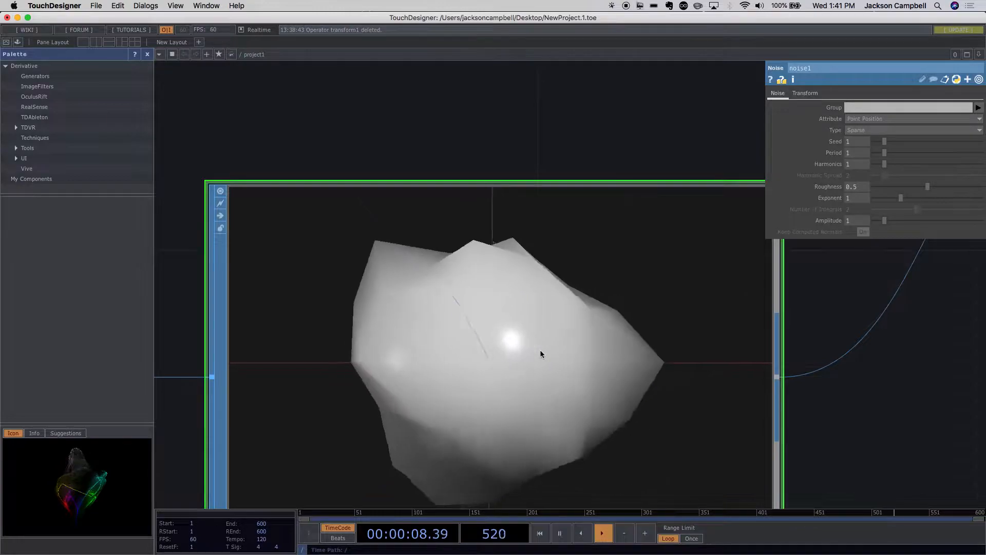
scroll(540, 349, "down", 5)
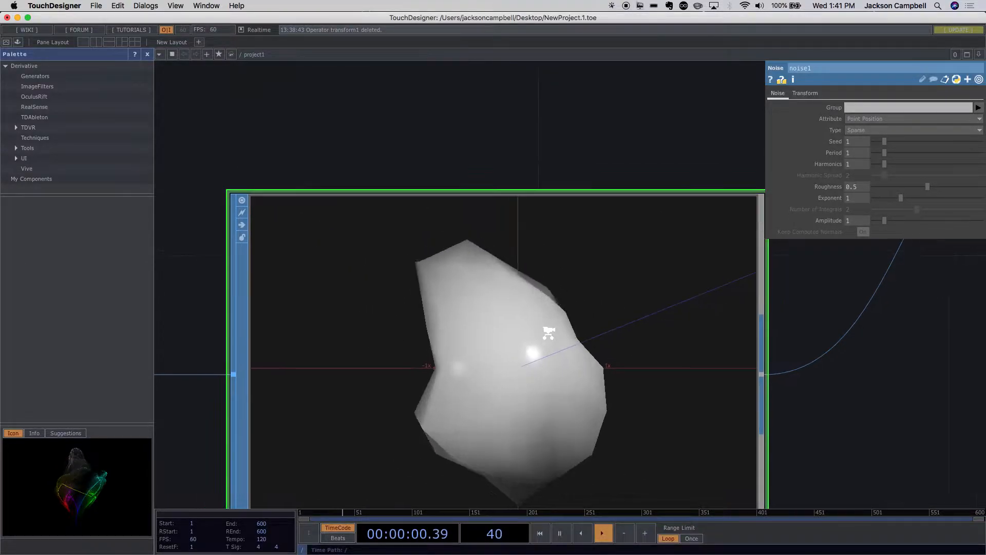
- Increase the sphere's mesh detail to 20 rows and 40 columns
left_click(312, 330)
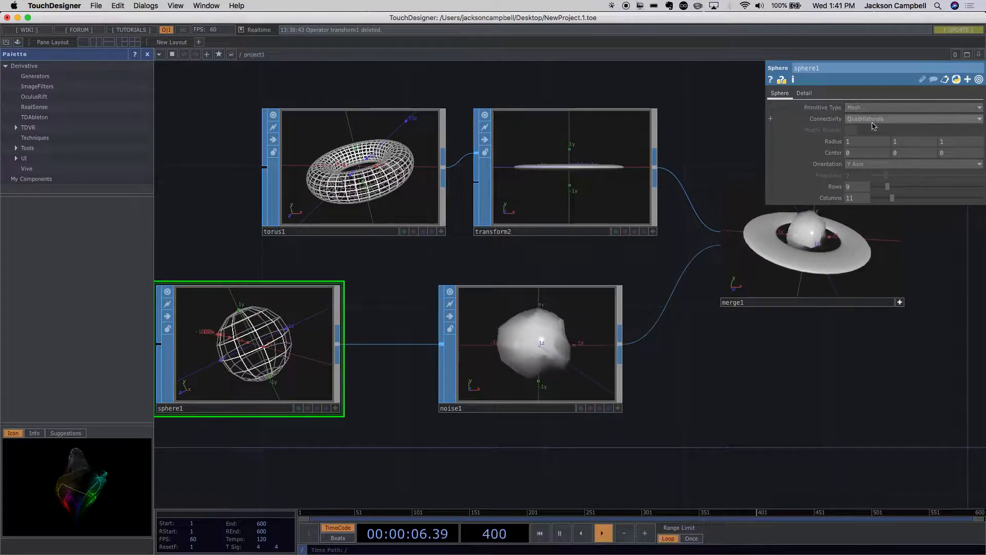
left_click_drag(888, 186, 950, 197)
left_click_drag(952, 197, 958, 195)
- Examine the finer displaced sphere up close in the merge node and in the noise node
scroll(793, 325, "up", 6)
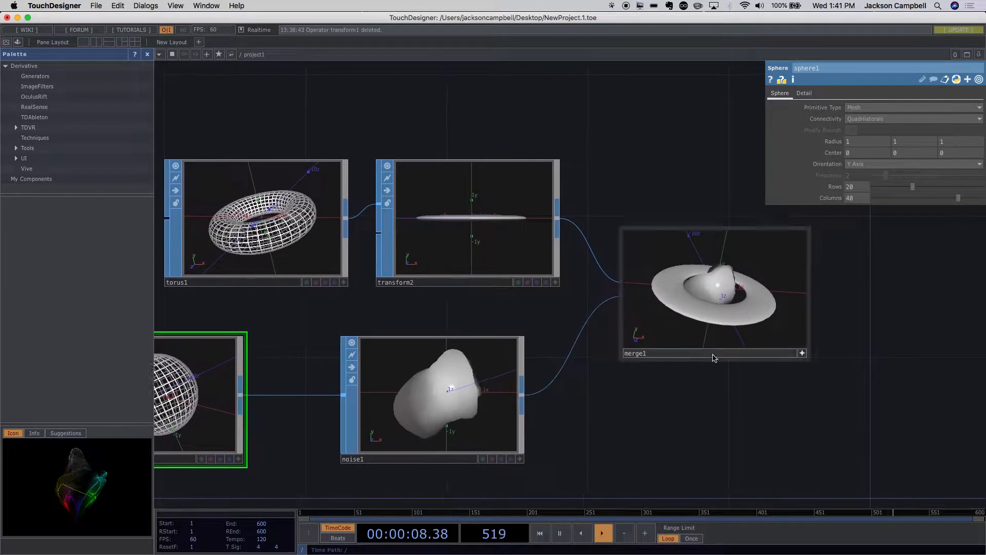
scroll(691, 292, "up", 3)
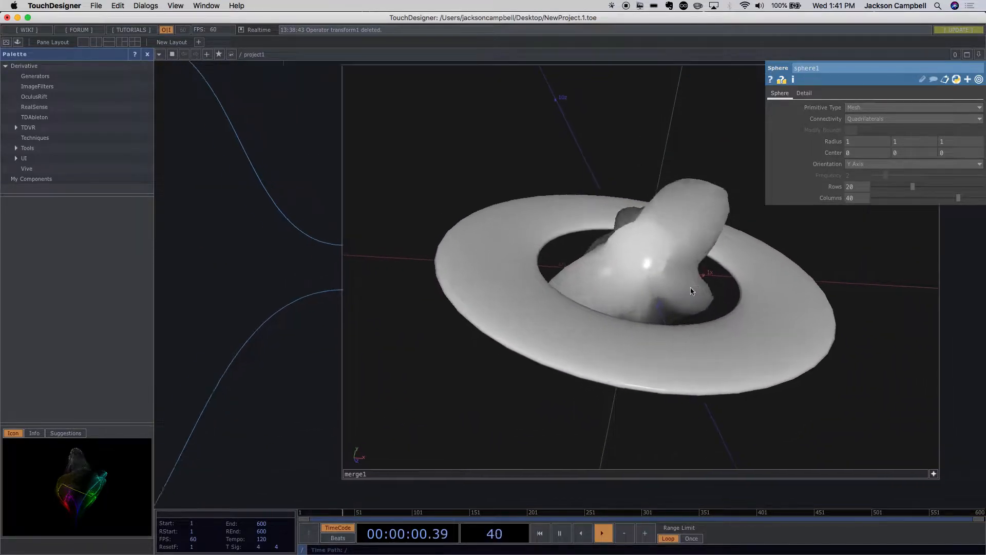
scroll(690, 291, "down", 10)
scroll(691, 292, "up", 6)
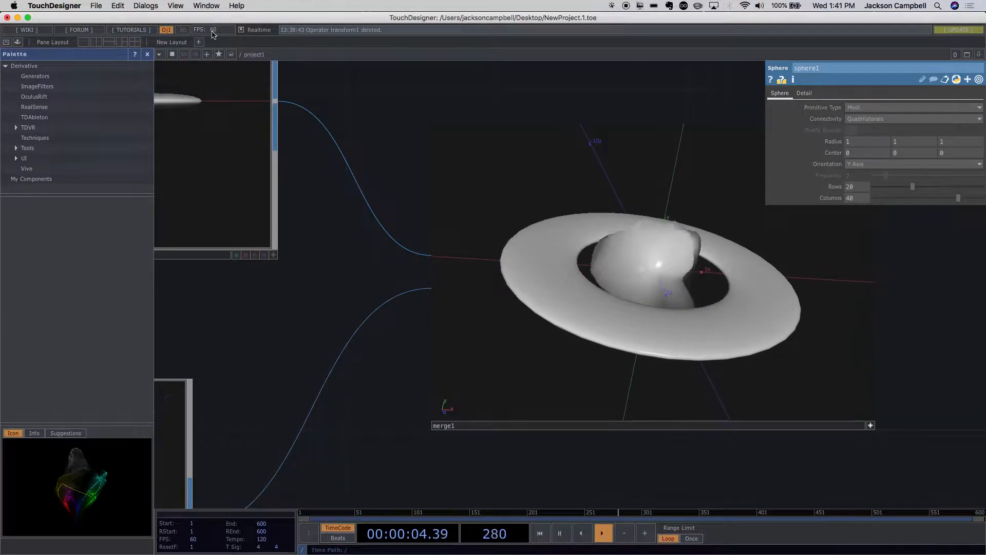
left_click_drag(387, 393, 496, 280)
scroll(473, 335, "down", 6)
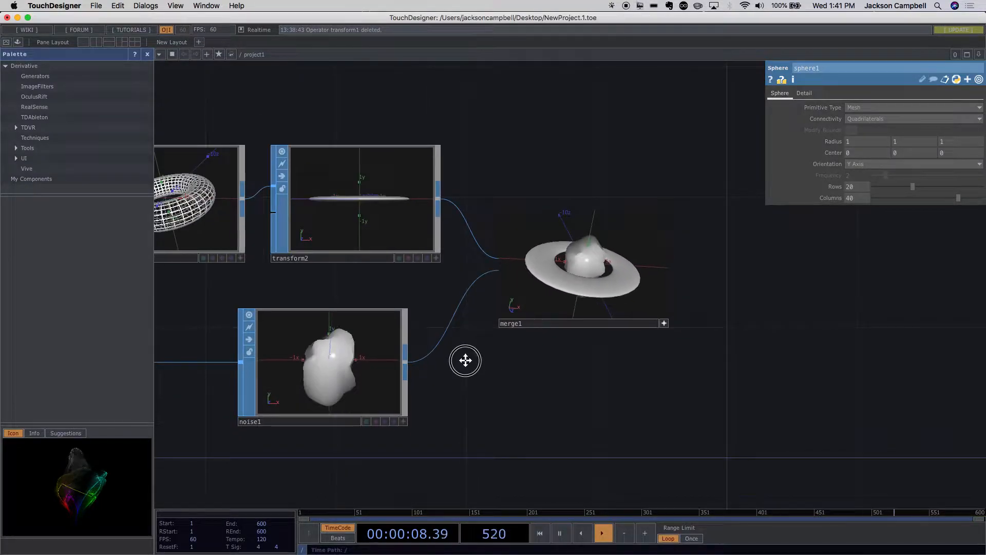
scroll(457, 361, "left", 3)
scroll(442, 344, "up", 6)
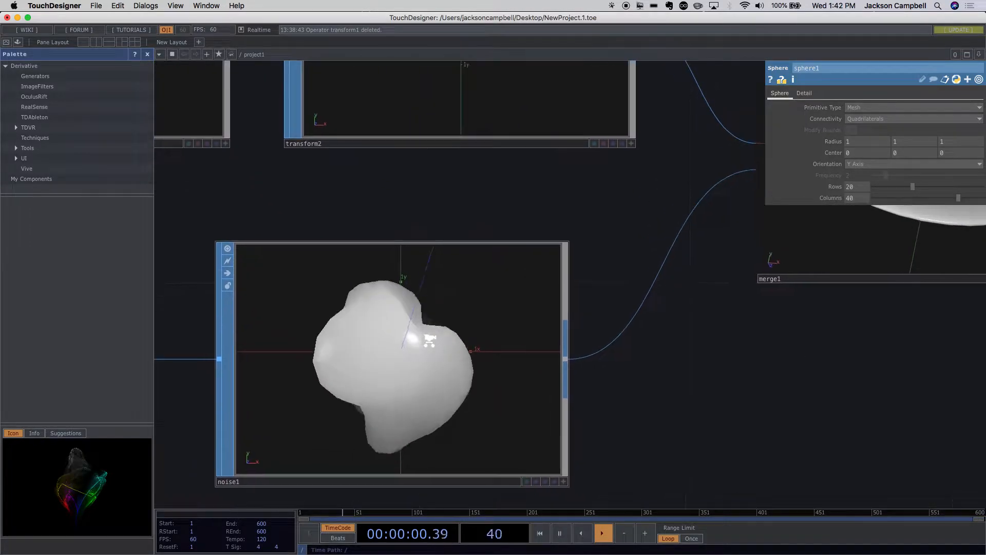
scroll(430, 341, "up", 2)
right_click_drag(433, 348, 409, 358)
- Move the noise node closer to the sphere node, leaving more space before the merge node
scroll(637, 419, "down", 8)
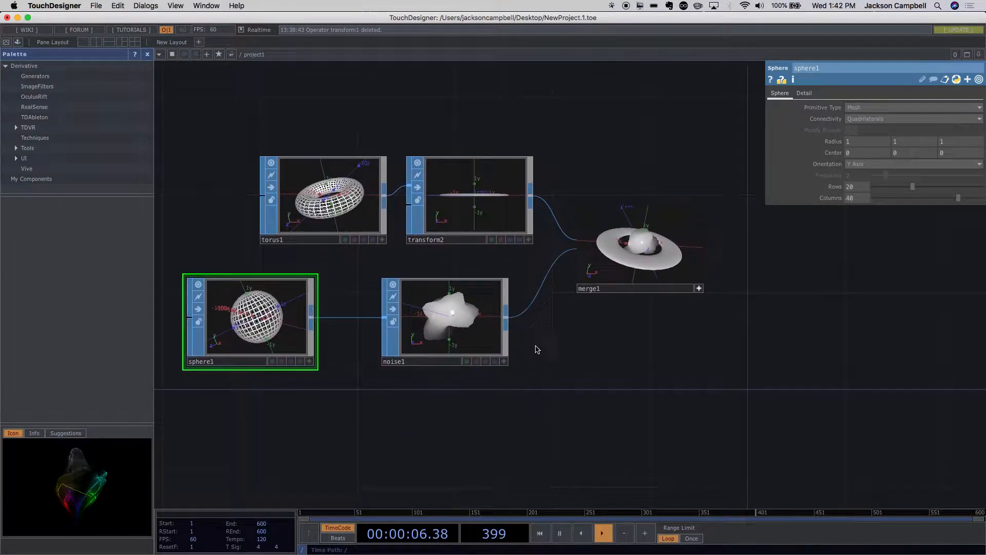
left_click_drag(536, 349, 530, 344)
left_click_drag(469, 342, 418, 342)
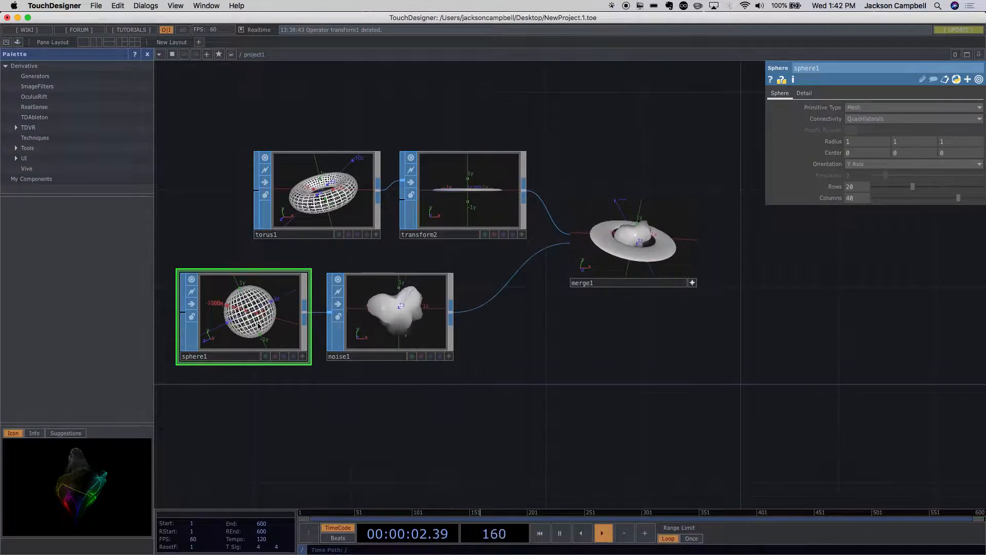
- Insert an Attribute Create SOP on the connection between the noise node and the merge node
left_click(388, 323)
scroll(506, 337, "right", 5)
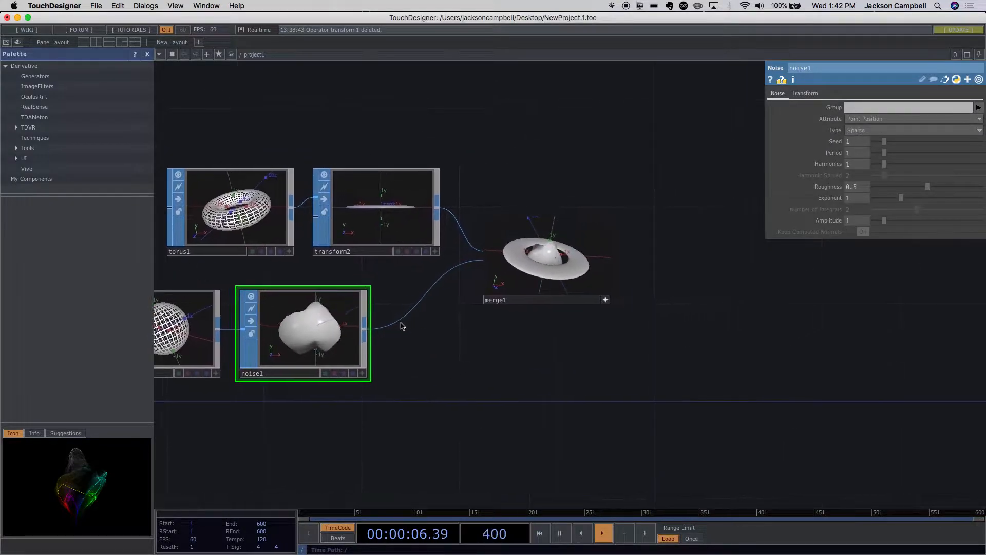
right_click(365, 330)
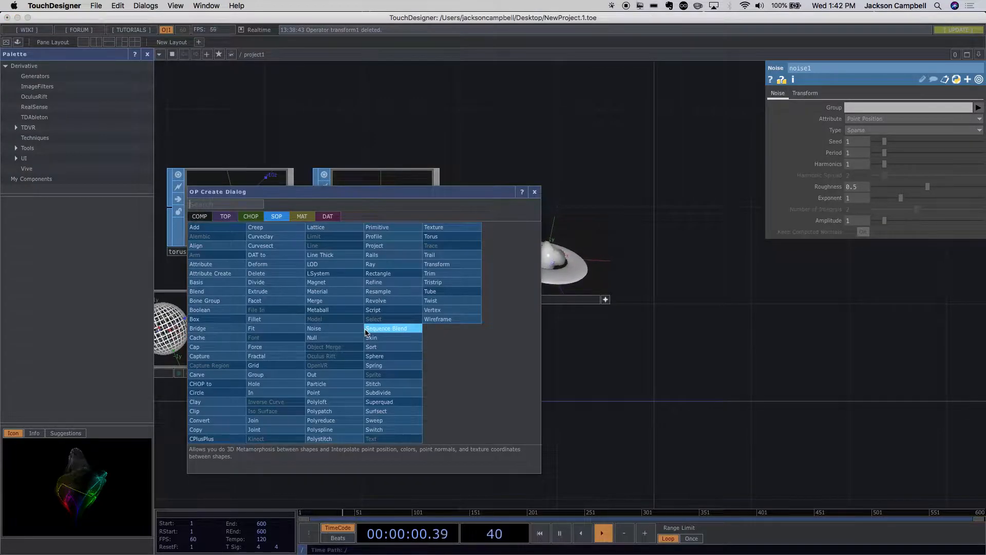
left_click(314, 300)
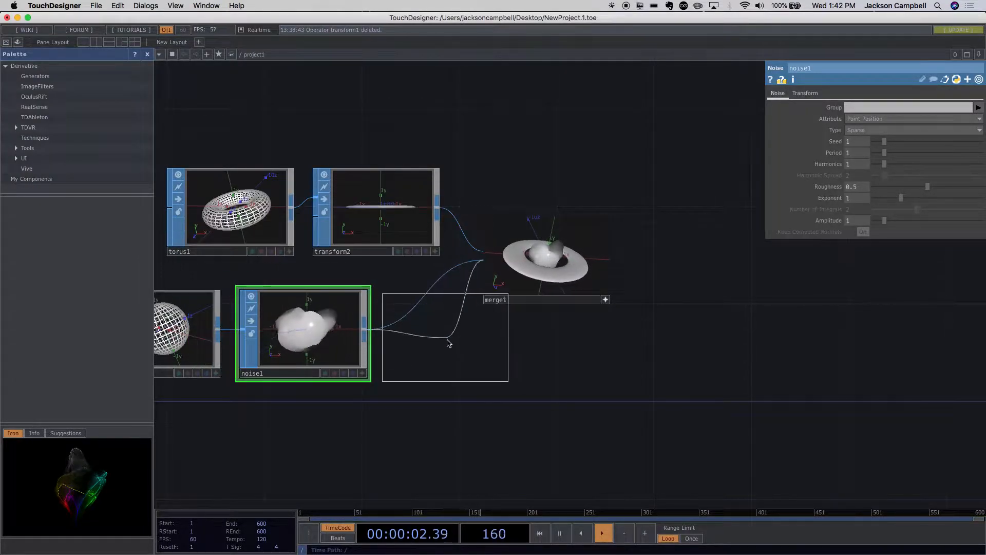
left_click(453, 366)
- Move the merge node farther from the Attribute Create node and line the Attribute Create node up with the noise node
left_click_drag(546, 290, 653, 287)
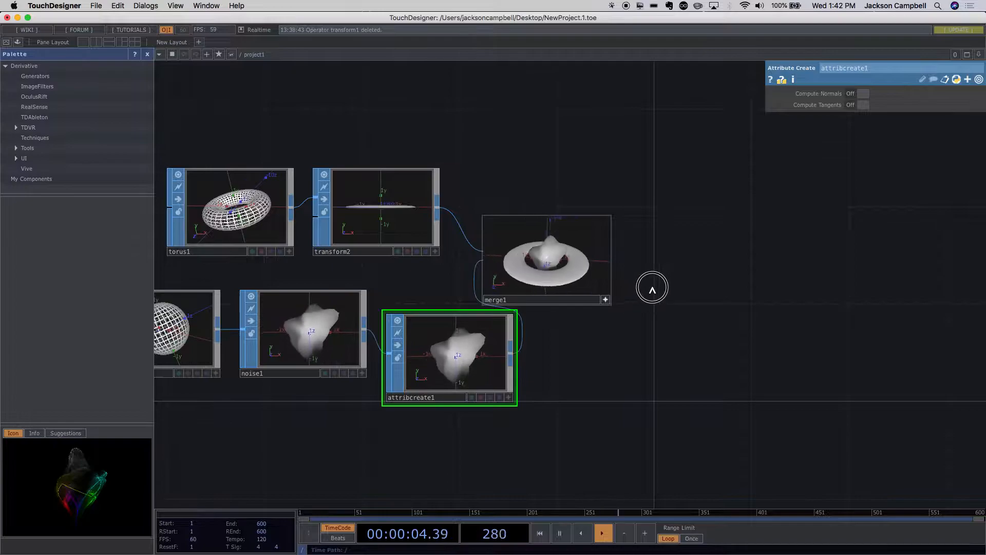
left_click(607, 300)
left_click_drag(574, 282, 672, 283)
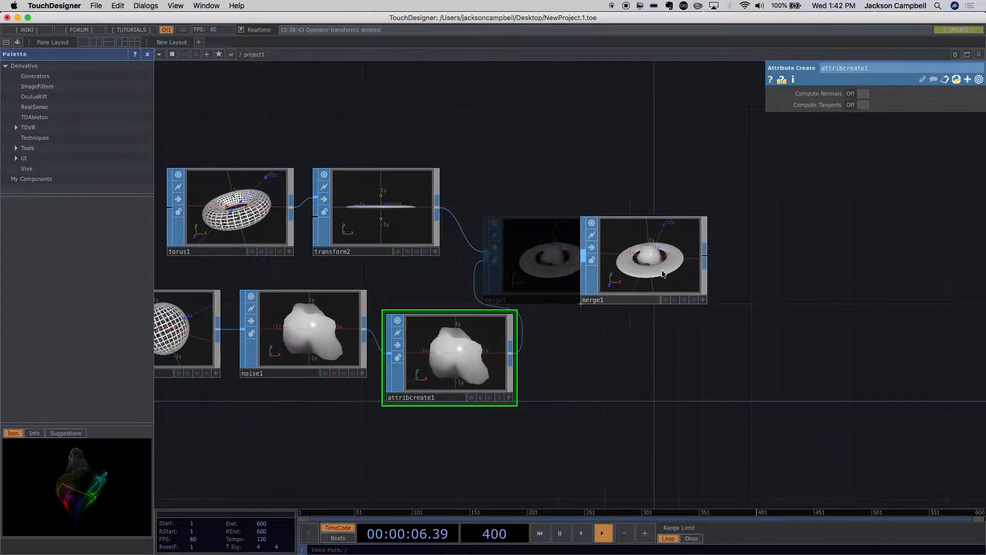
left_click_drag(480, 329, 504, 304)
scroll(589, 365, "up", 5)
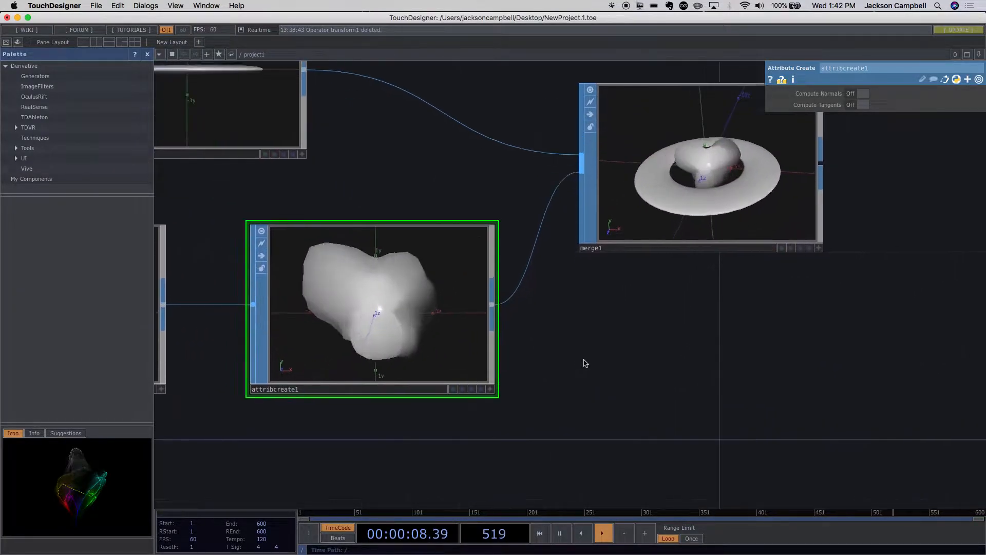
scroll(583, 366, "down", 3)
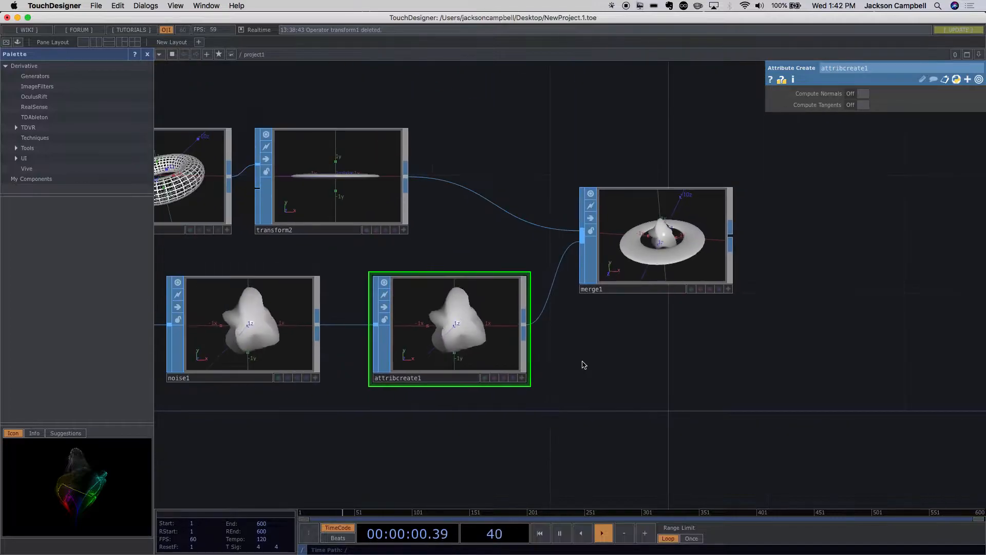
- Turn on Compute Normals in the Attribute Create node and inspect the shading of the displaced sphere up close
left_click(851, 95)
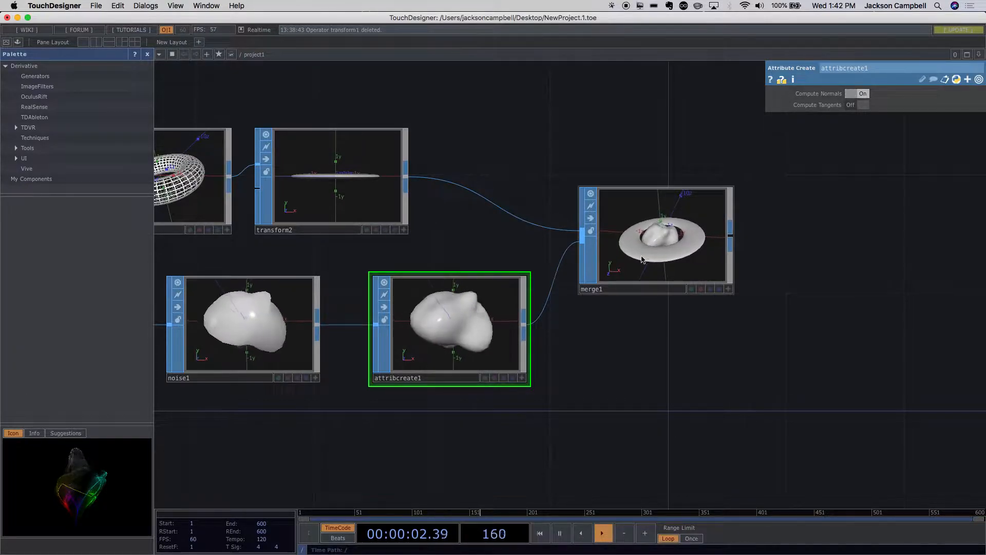
scroll(439, 310, "up", 5)
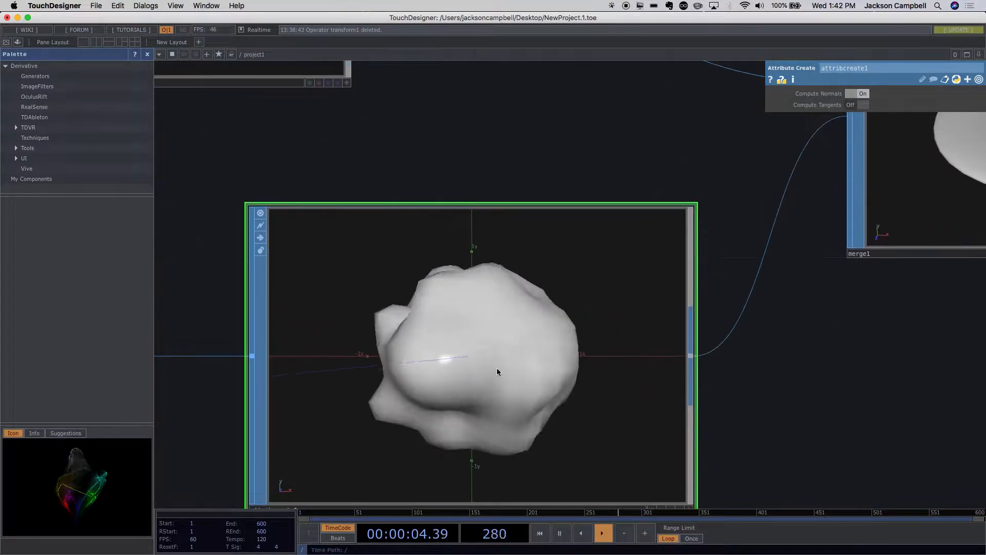
left_click_drag(505, 376, 535, 344)
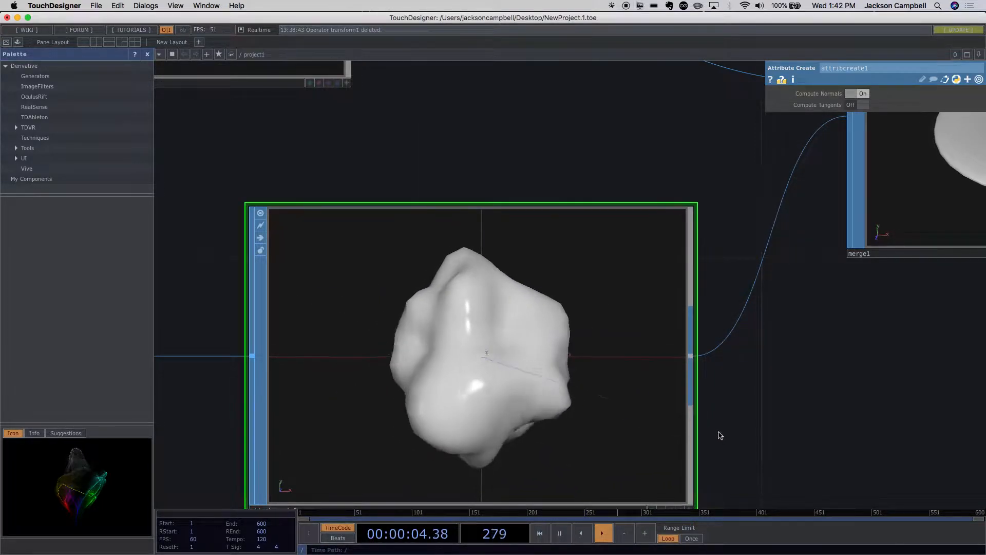
scroll(718, 434, "down", 5)
left_click_drag(793, 433, 502, 387)
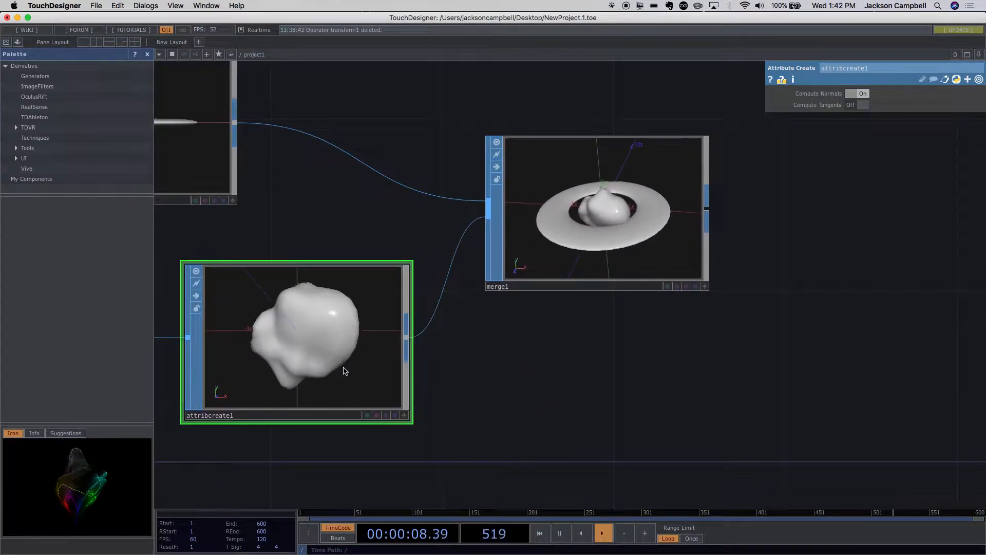
- Turn Compute Normals off in the Attribute Create node and compare its shading with the noise node's shape
left_click(850, 95)
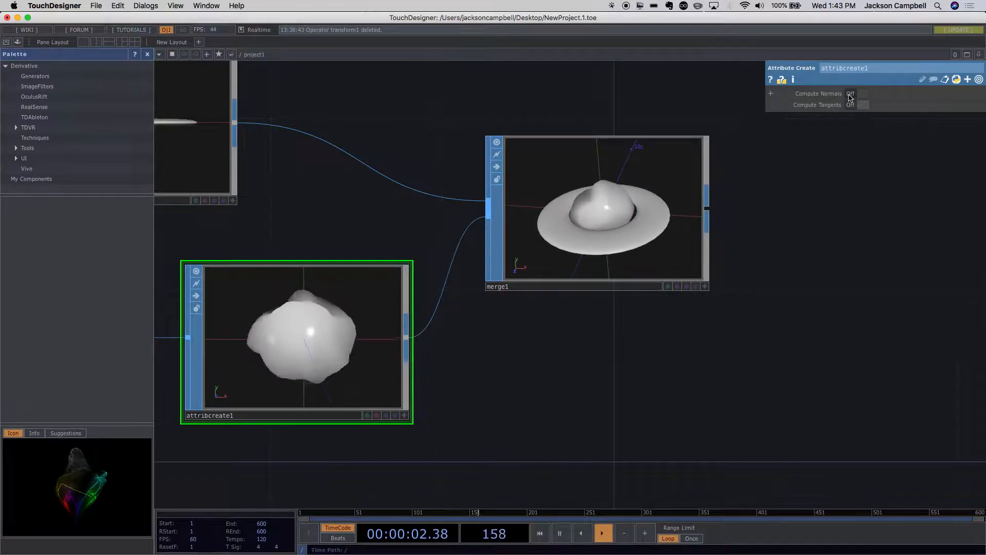
left_click_drag(495, 345, 630, 328)
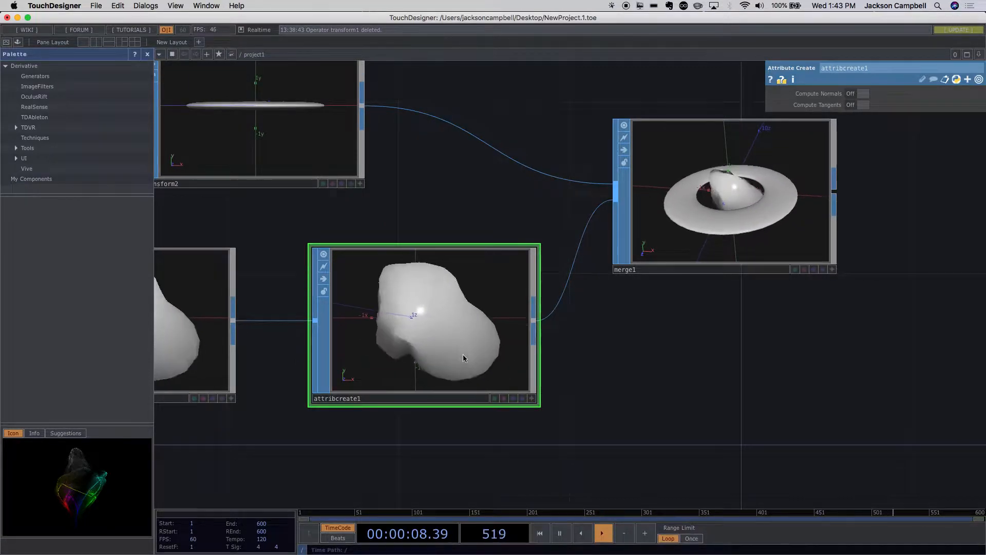
scroll(464, 355, "down", 5)
scroll(446, 349, "up", 5)
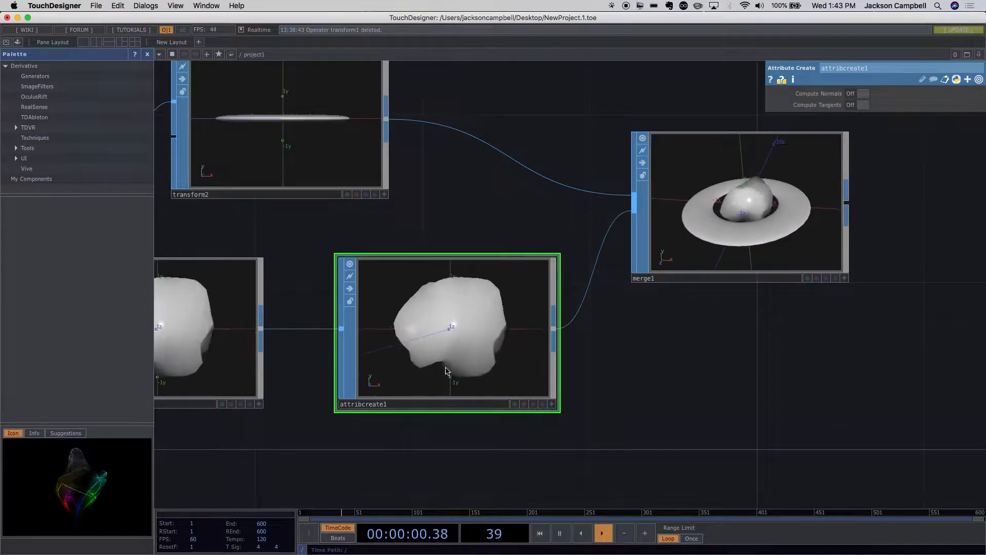
scroll(438, 366, "down", 1)
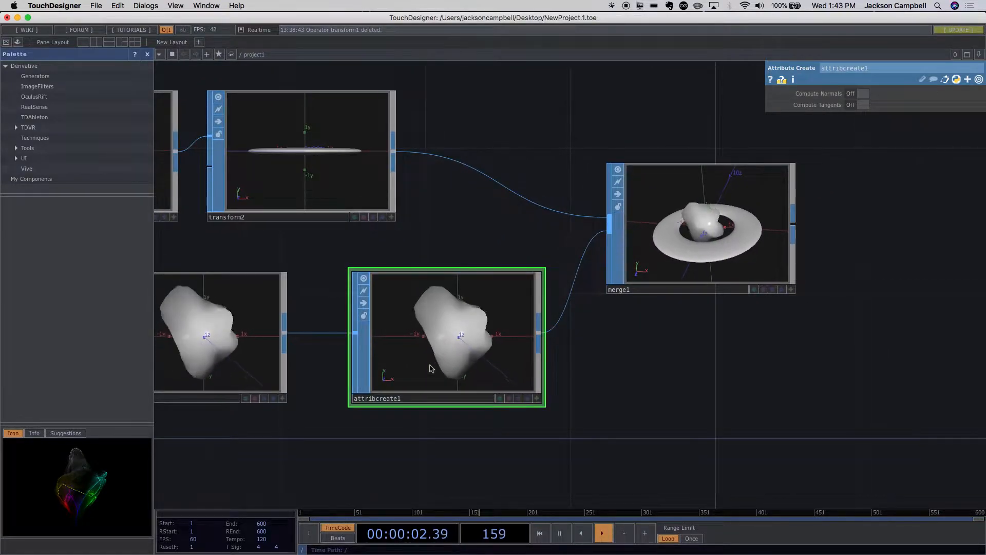
left_click_drag(352, 378, 467, 324)
left_click_drag(379, 388, 546, 390)
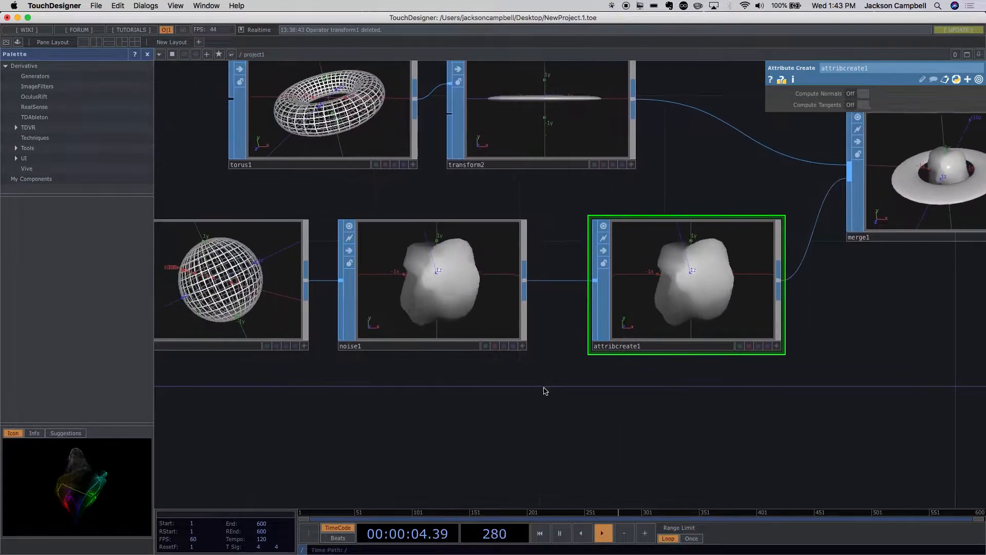
- Make the sphere node's viewer active, display its point normals through the display options, and examine their directions
left_click(291, 296)
left_click_drag(310, 371, 463, 381)
scroll(417, 338, "up", 3)
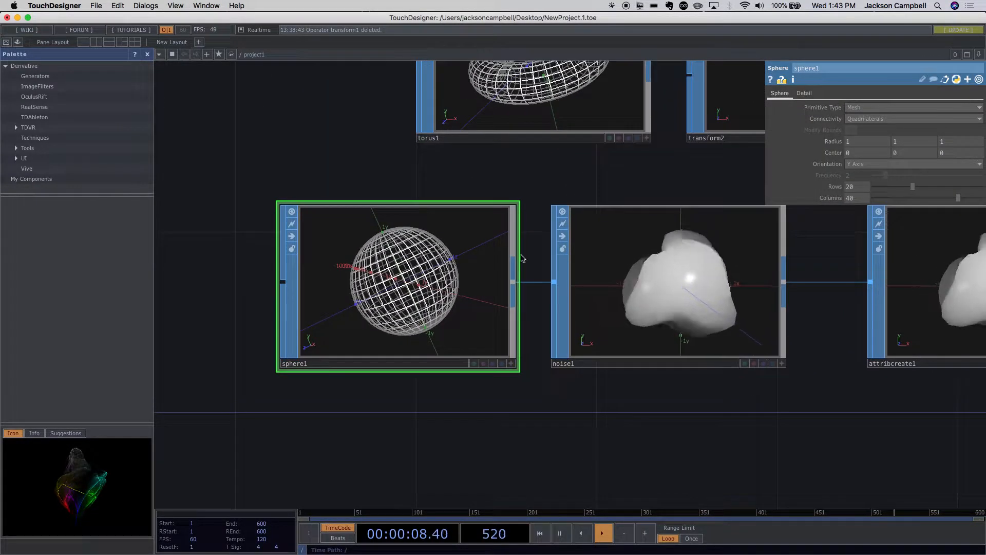
left_click(511, 364)
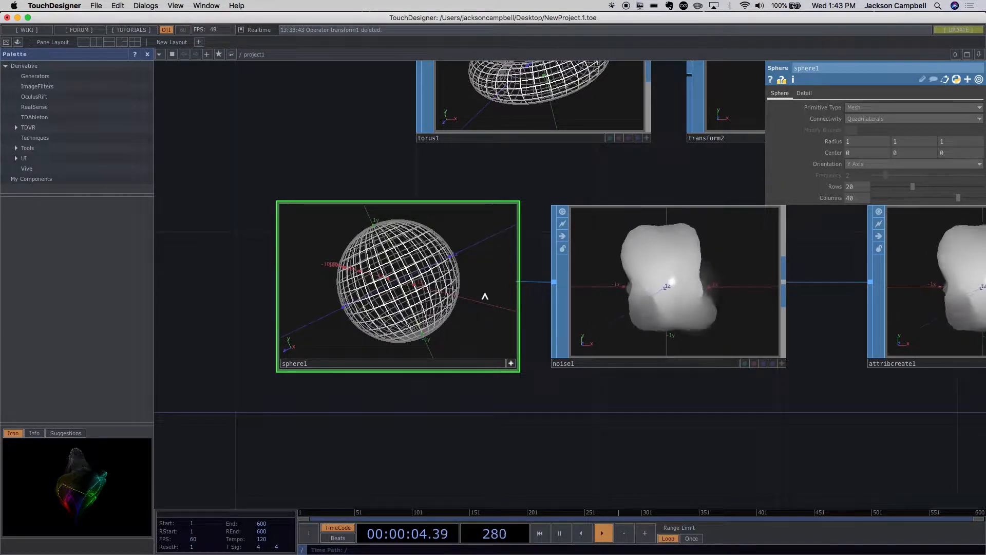
right_click(484, 262)
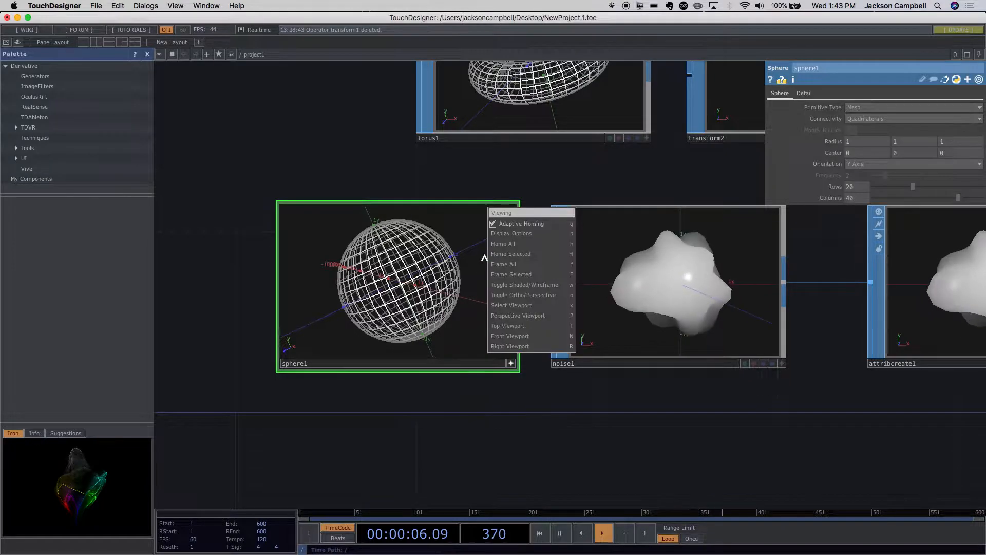
left_click(520, 234)
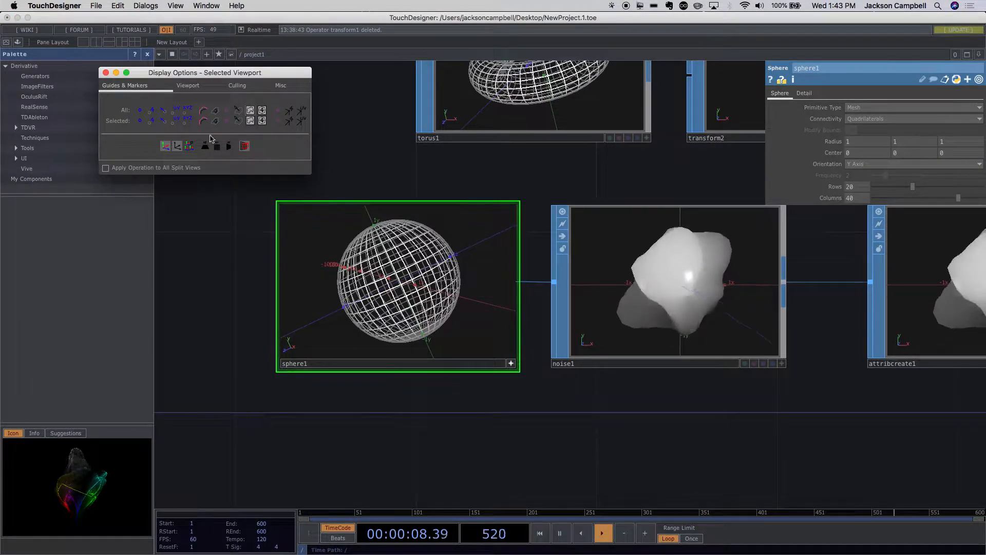
left_click(164, 111)
left_click_drag(489, 264, 451, 308)
left_click_drag(583, 371, 419, 338)
left_click_drag(244, 257, 296, 228)
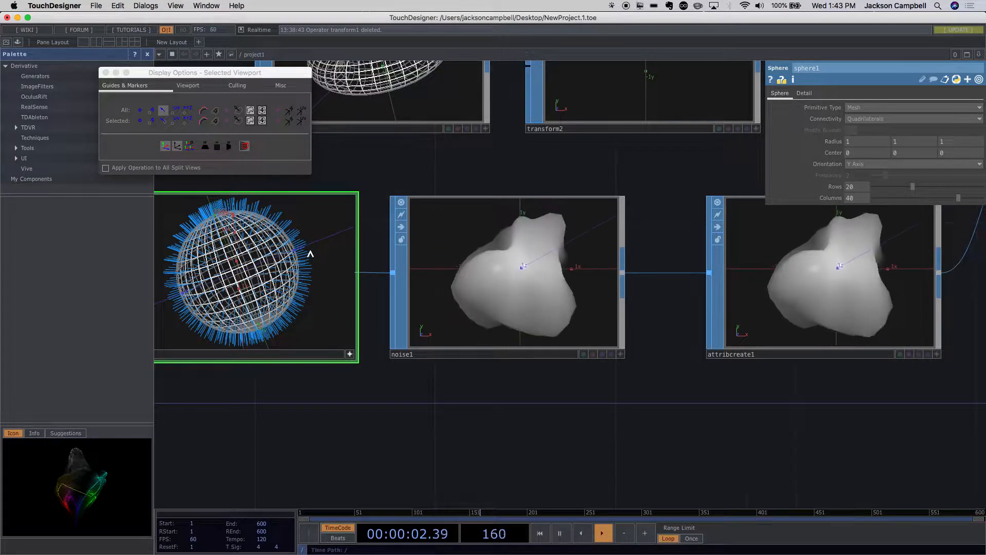
- Make the Attribute Create node's viewer active and display the point normals on its displaced shape
left_click_drag(487, 420, 398, 418)
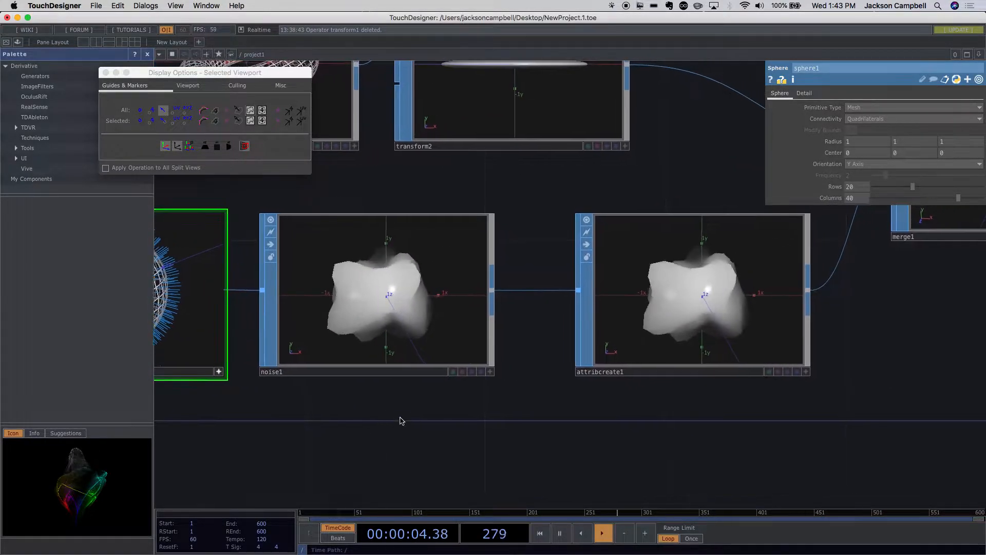
left_click(388, 346)
left_click(631, 354)
left_click_drag(648, 429, 499, 470)
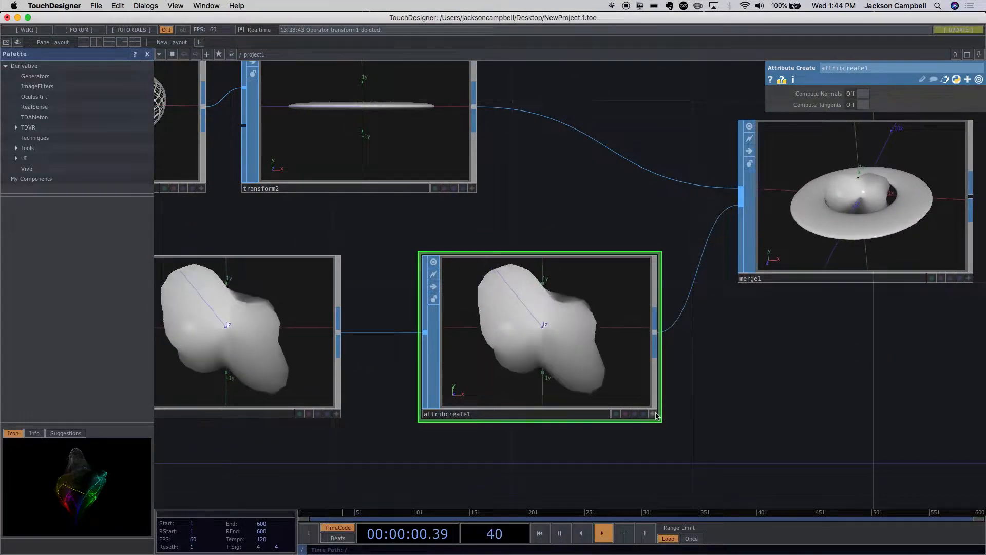
right_click(585, 329)
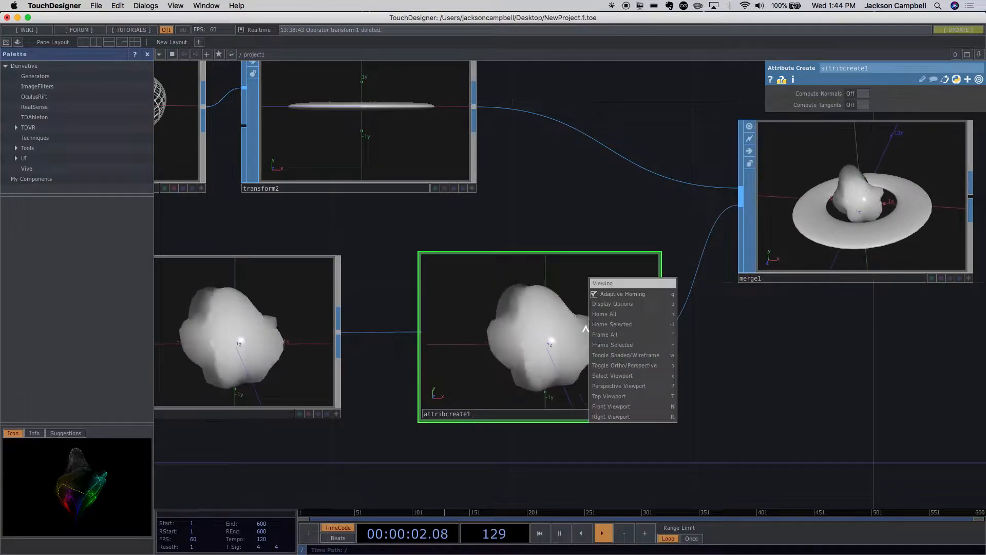
left_click(603, 304)
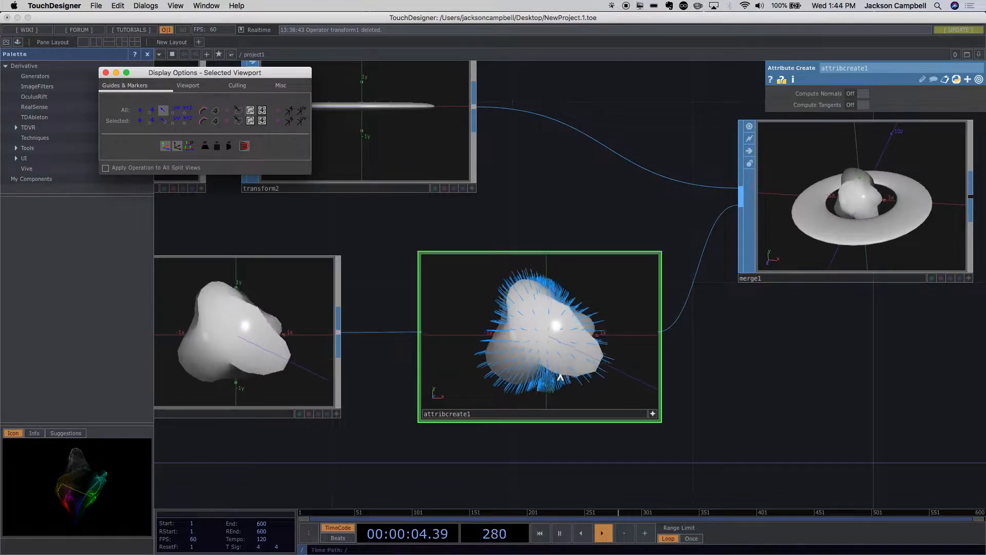
left_click(620, 375)
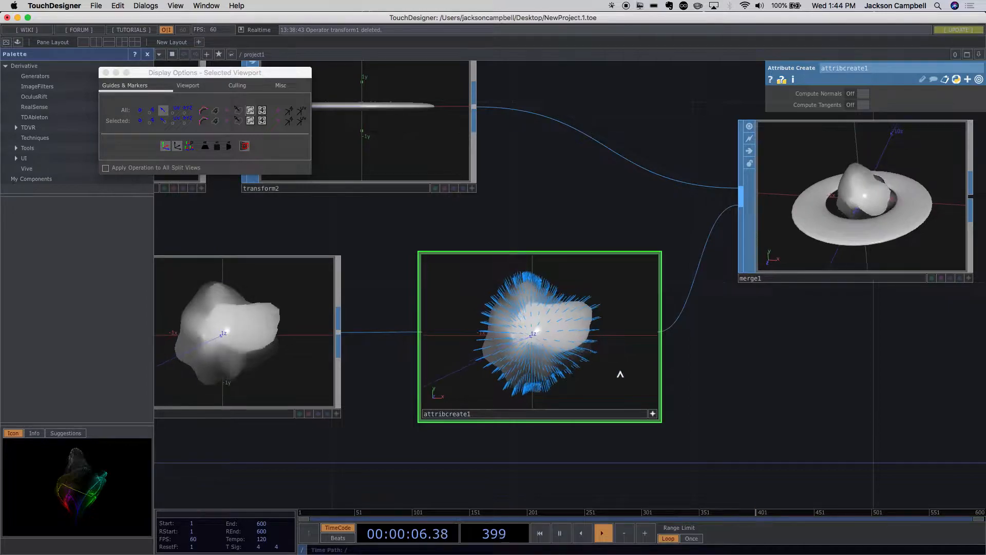
- Turn on Compute Normals in the Attribute Create node and examine the recomputed point normals up close
left_click(652, 413)
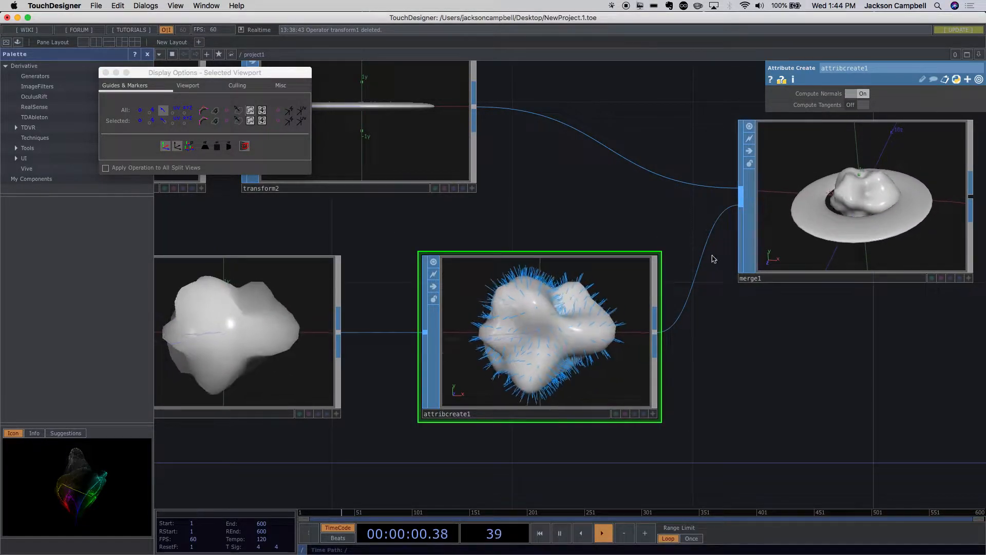
scroll(643, 343, "up", 5)
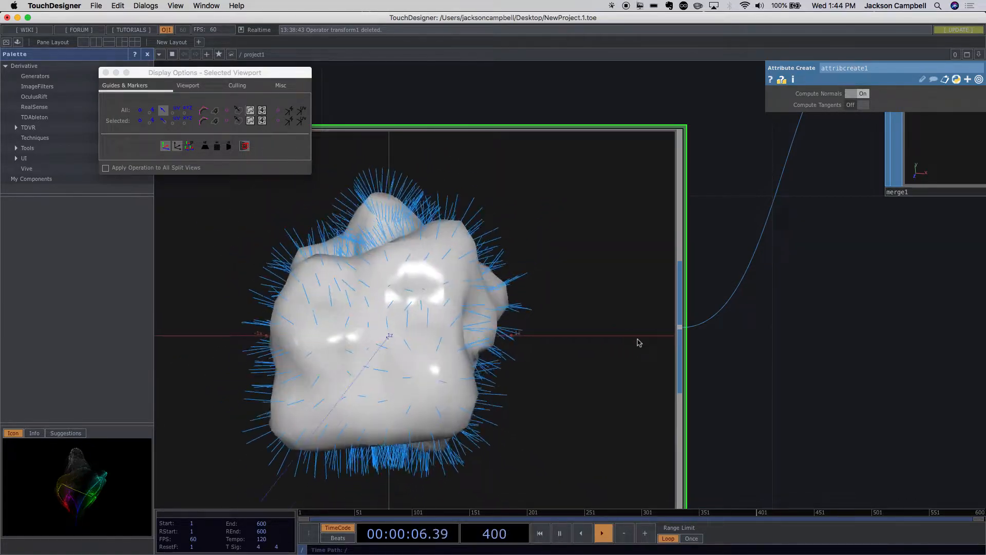
scroll(723, 358, "down", 8)
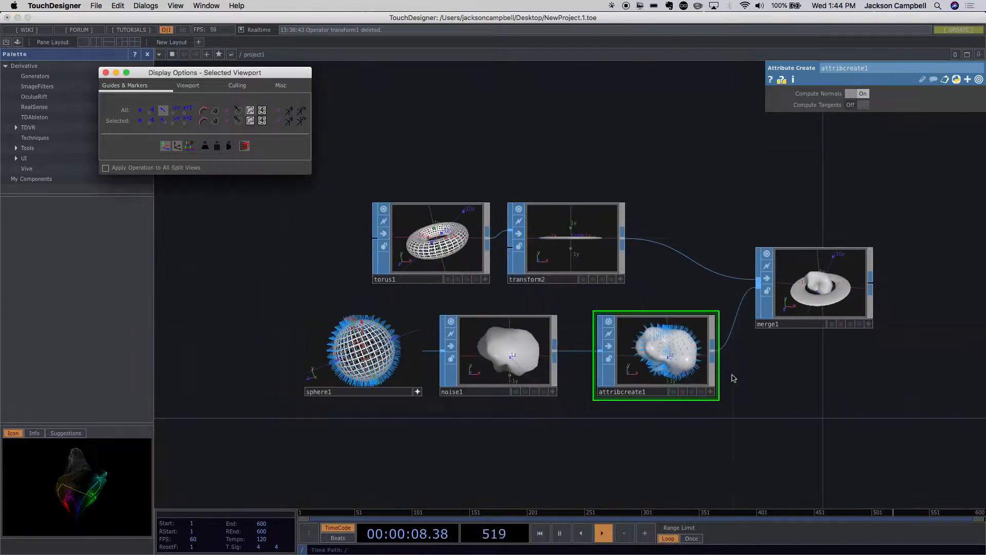
left_click_drag(732, 374, 623, 331)
scroll(627, 321, "up", 10)
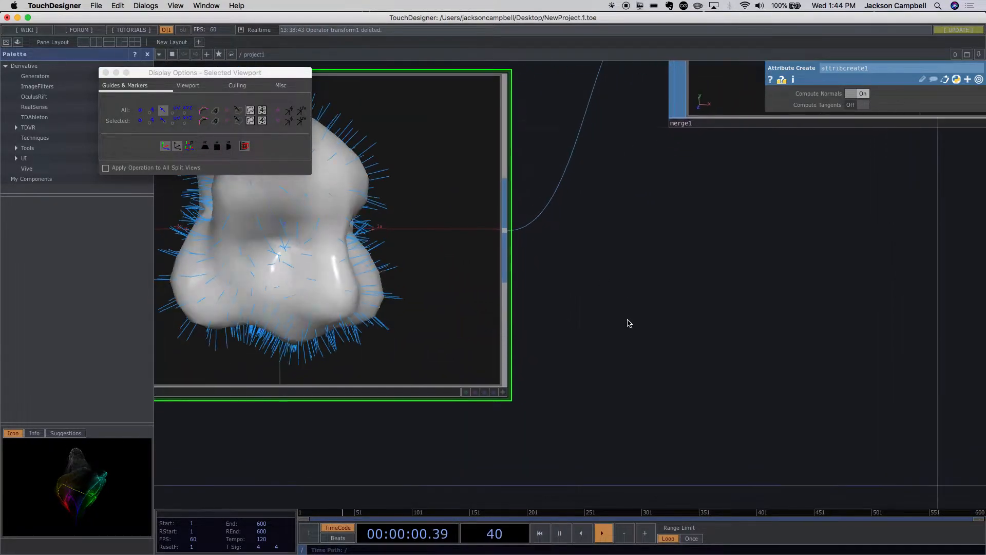
scroll(628, 320, "down", 1)
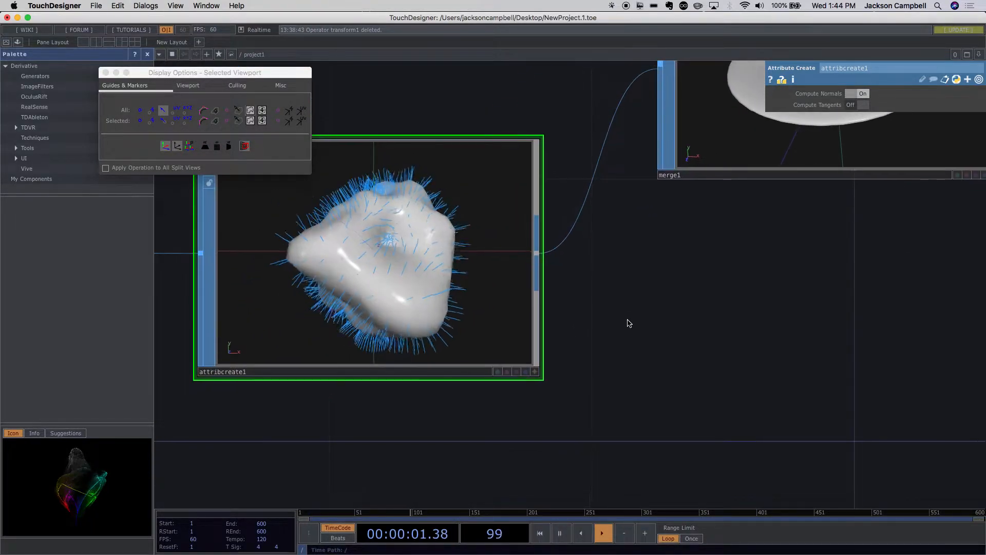
- Hide the point normals in the Attribute Create node's viewer, close the display options, and view the merged planet
left_click(538, 372)
left_click(538, 372)
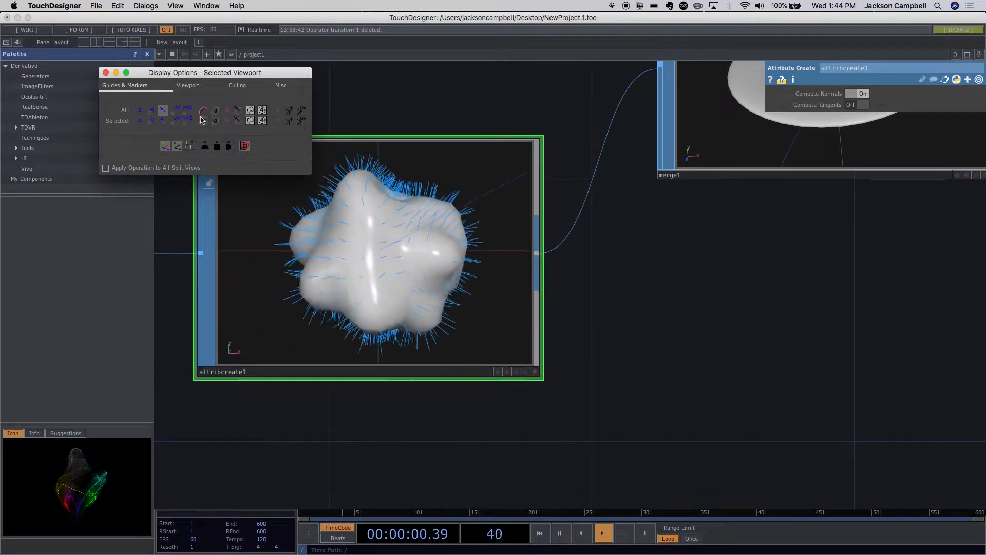
left_click(172, 111)
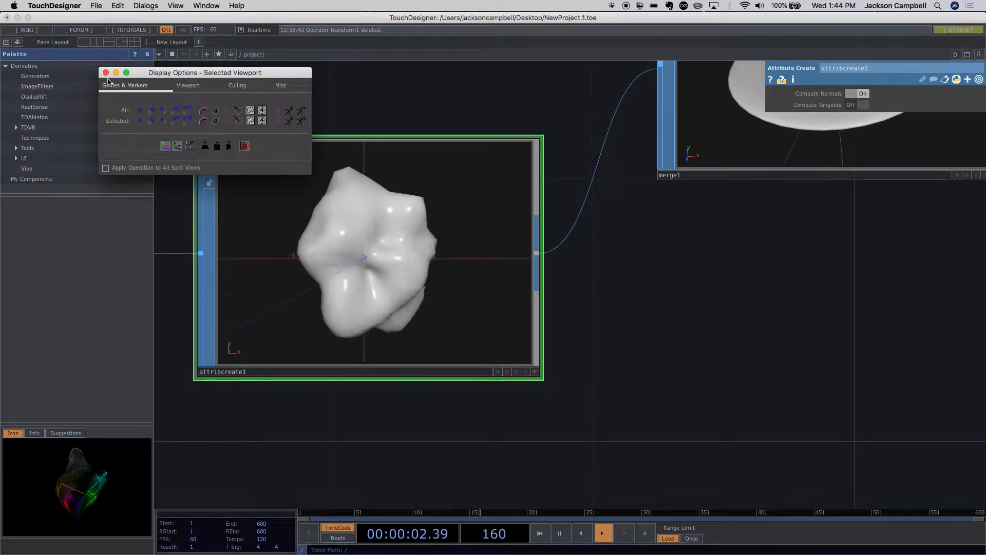
scroll(581, 310, "down", 5)
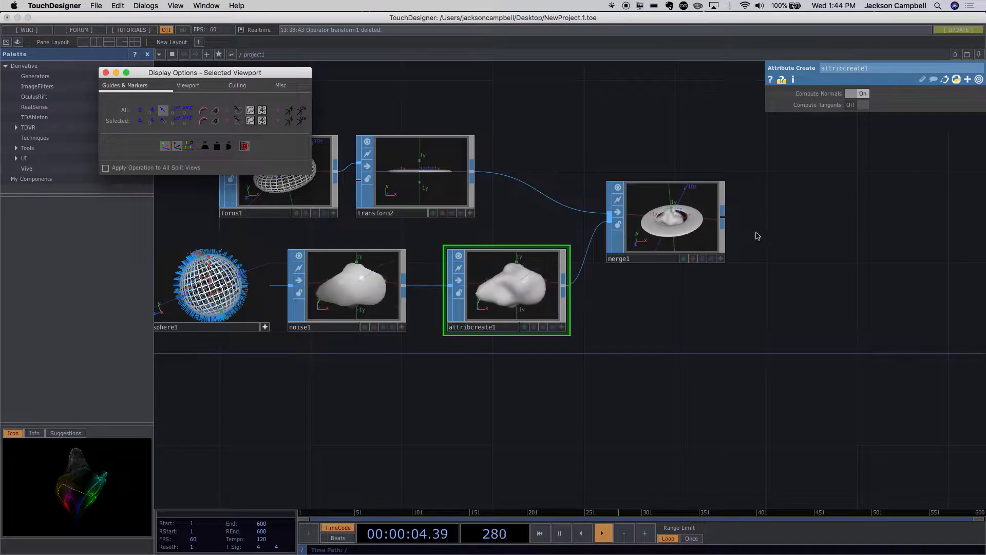
scroll(757, 235, "up", 5)
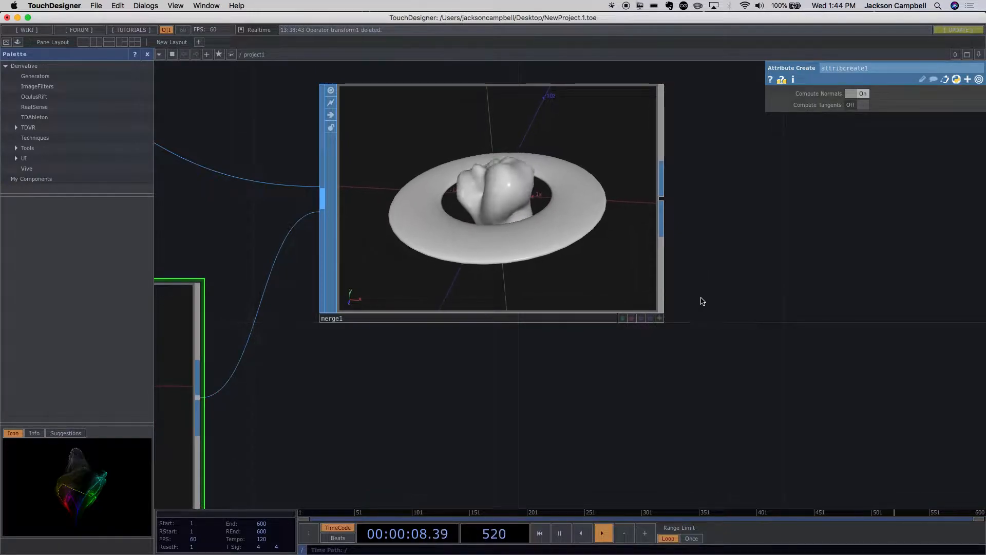
- Examine the merged ringed planet up close and review the whole node network feeding it
scroll(704, 365, "down", 10)
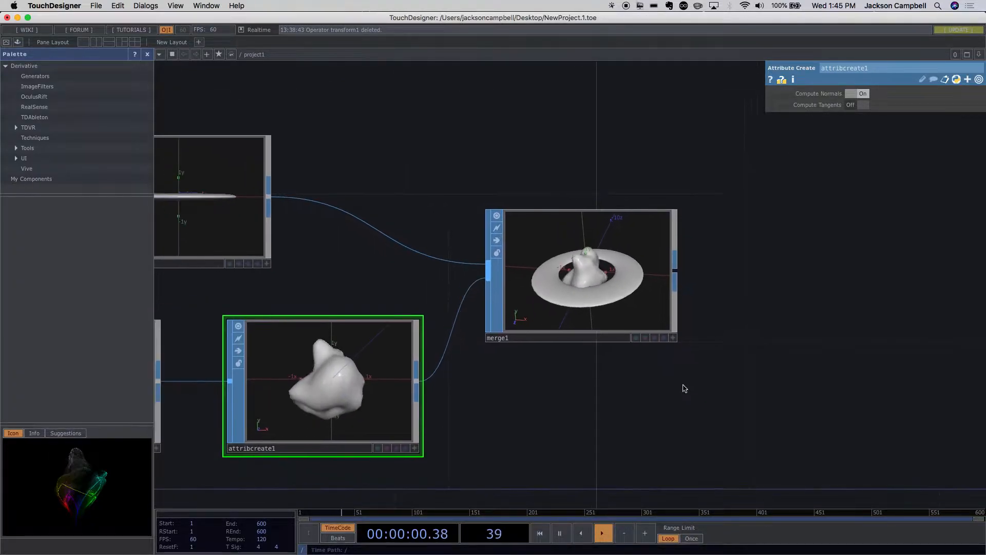
scroll(684, 388, "up", 5)
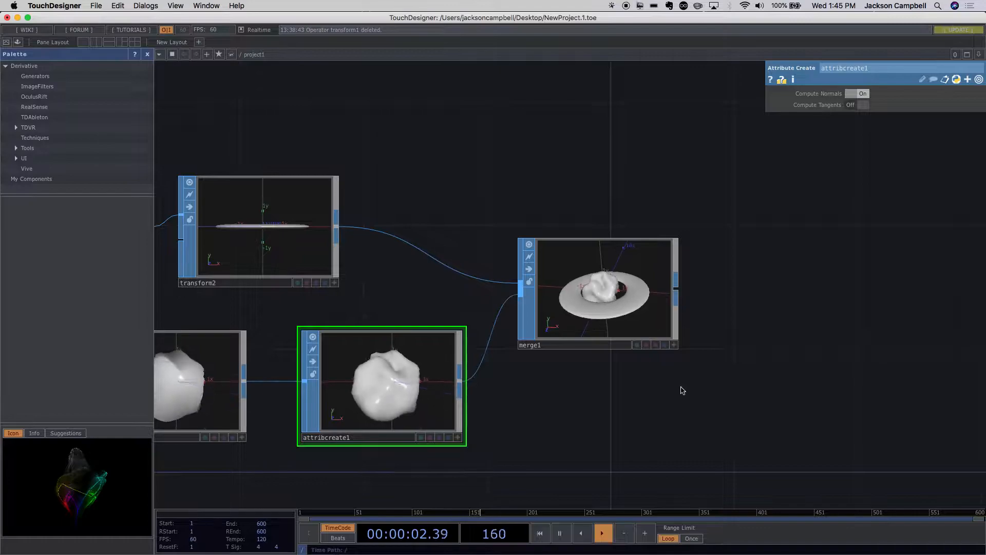
left_click_drag(625, 430, 695, 434)
scroll(694, 434, "down", 2)
scroll(694, 433, "up", 5)
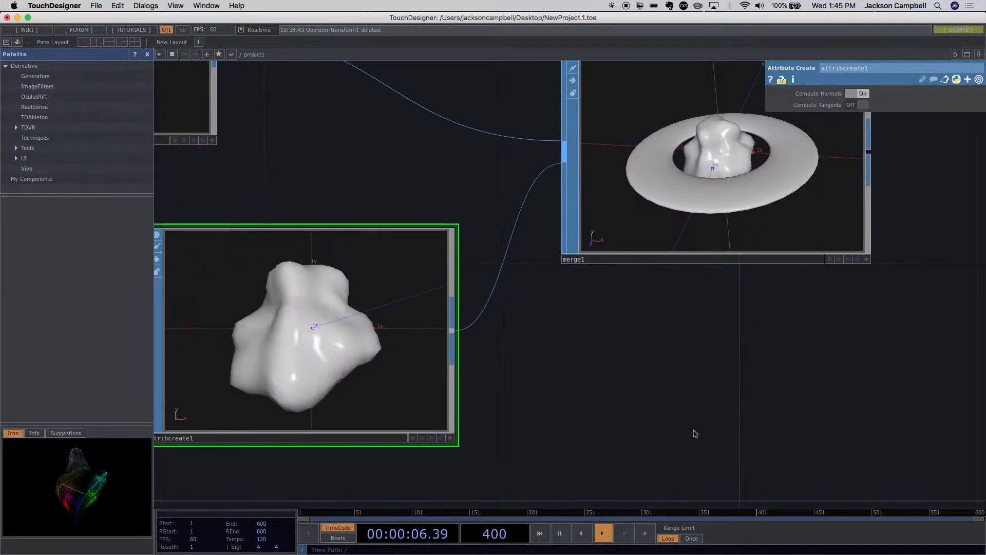
scroll(695, 433, "down", 3)
mouse_move(579, 270)
left_mouse_down()
mouse_move(579, 282)
mouse_move(562, 275)
left_mouse_up()
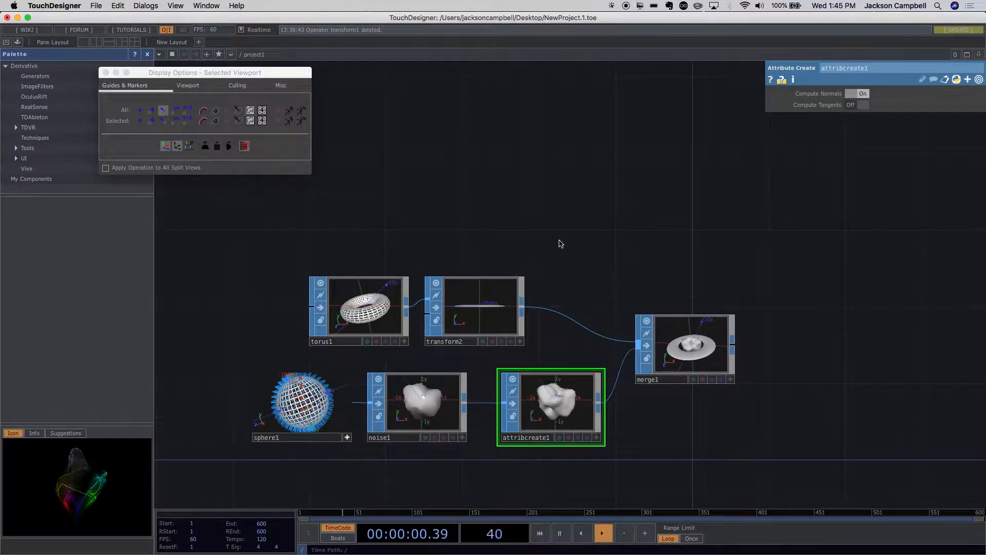
scroll(561, 244, "up", 2)
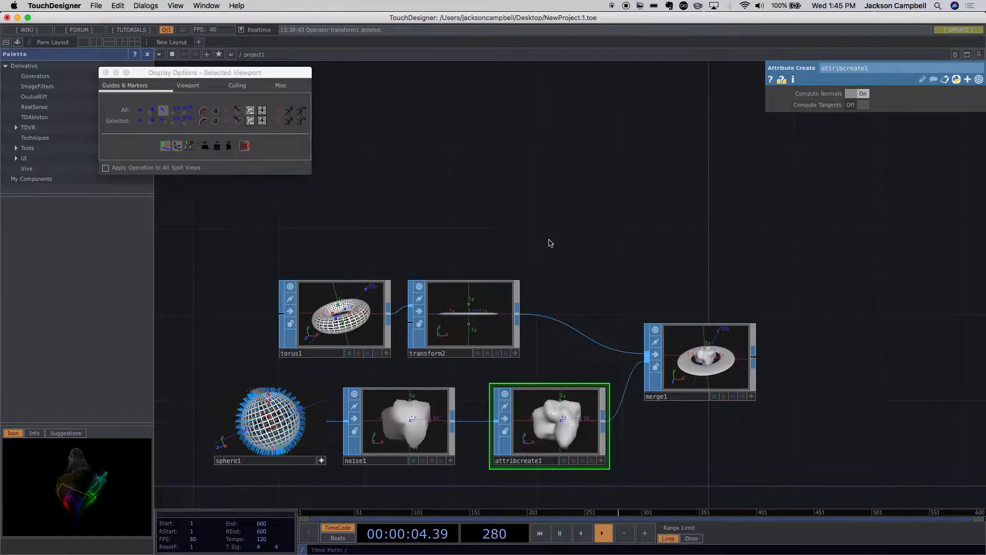
left_click_drag(584, 247, 580, 216)
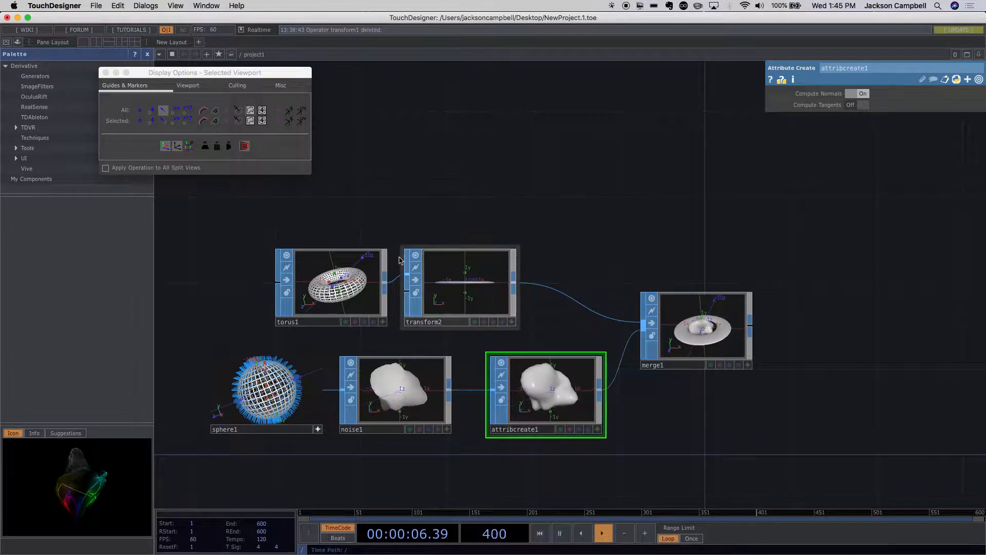
- Review the torus node's Torus and Detail parameters and the settings of the transform node that flattens it
left_click(370, 274)
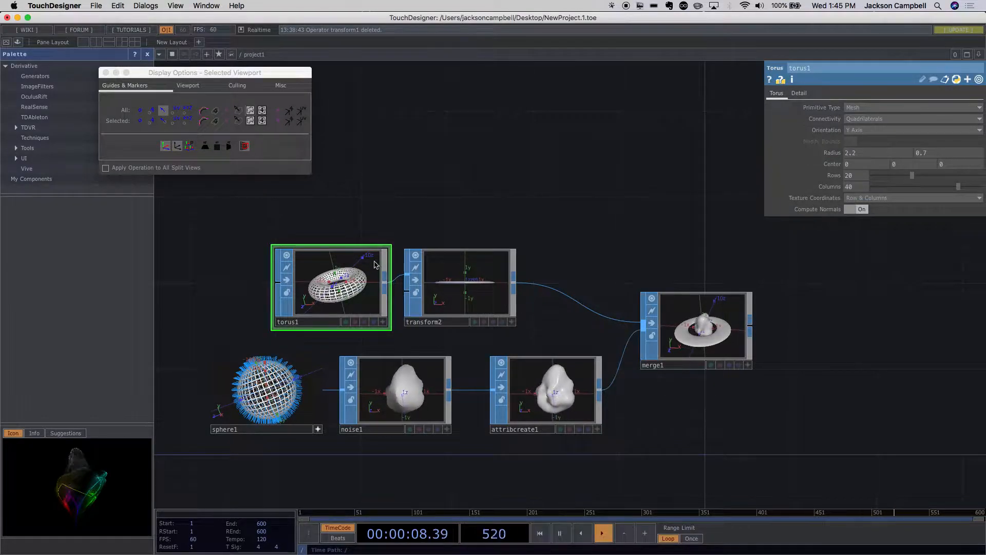
left_click(477, 286)
left_click(360, 281)
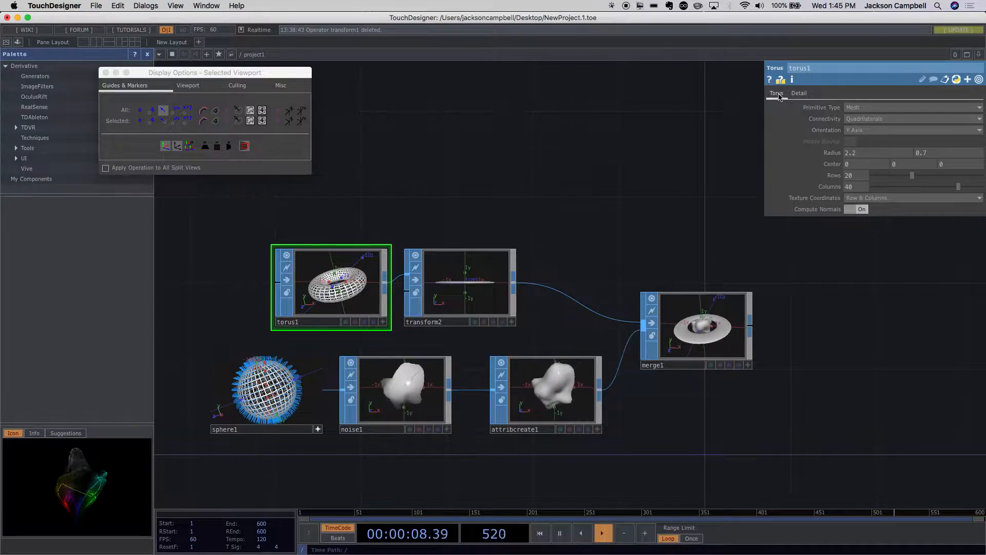
left_click(799, 94)
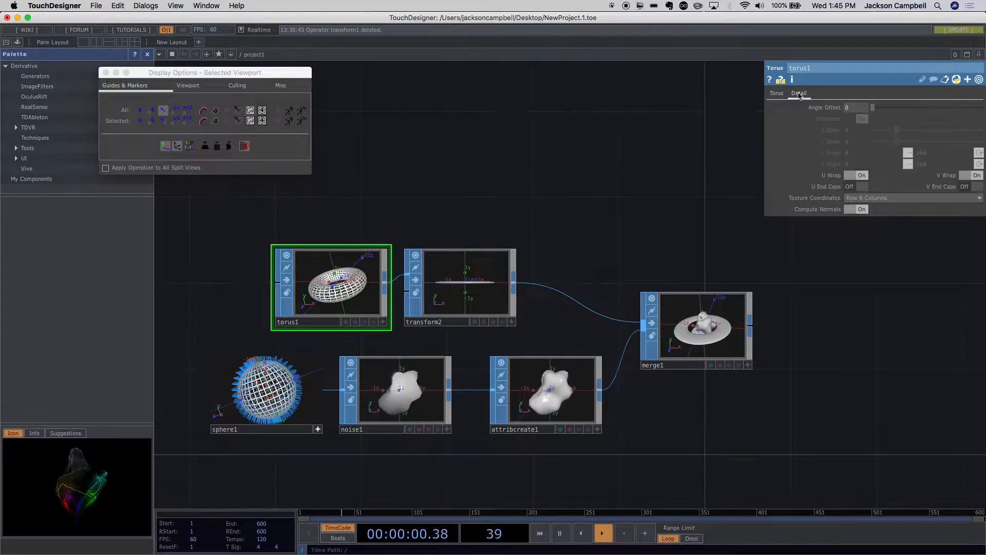
left_click(776, 93)
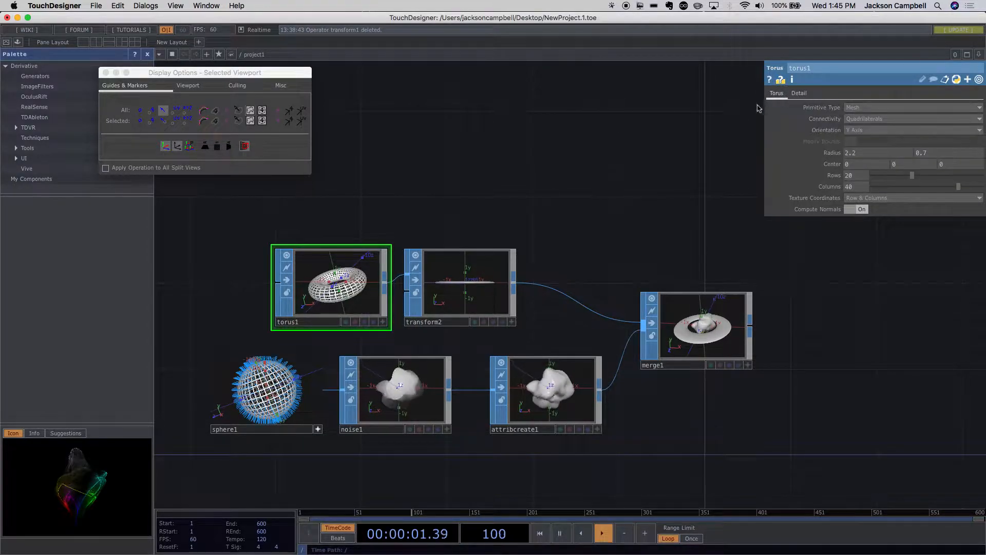
left_click(445, 299)
- Activate the transform node's viewer, tilt its view to see the flattened ring's hole, and deactivate the viewer
left_click_drag(570, 253, 439, 217)
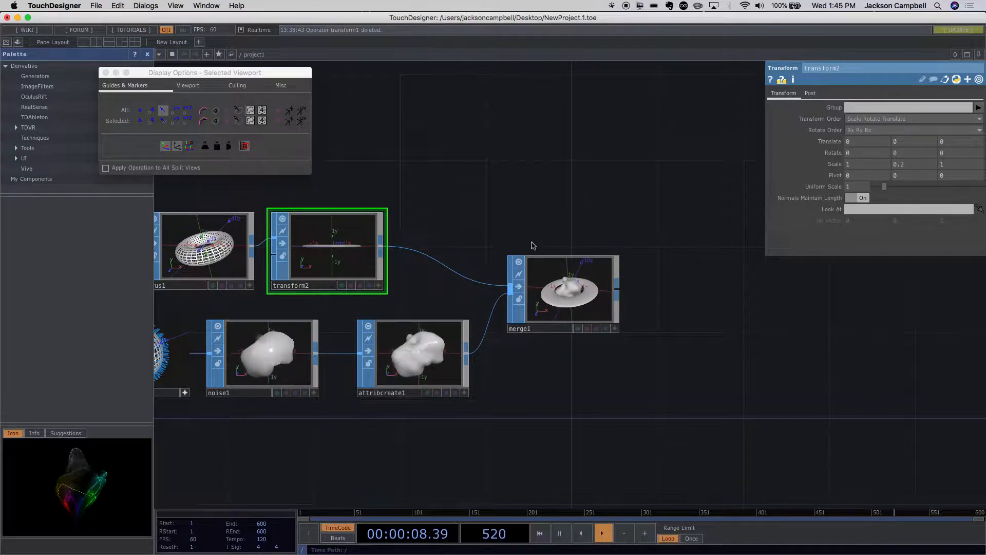
scroll(322, 249, "up", 5)
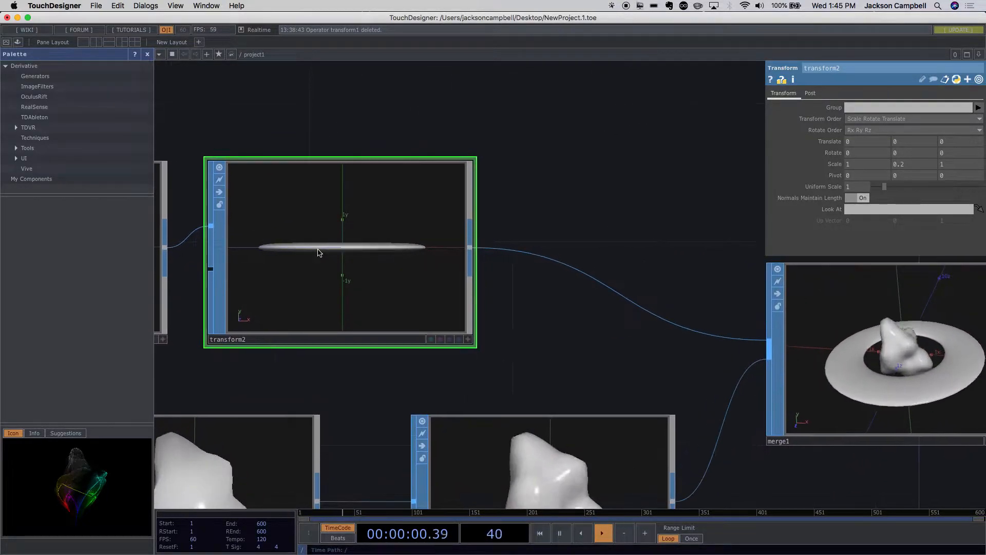
scroll(319, 248, "down", 5)
scroll(319, 251, "up", 1)
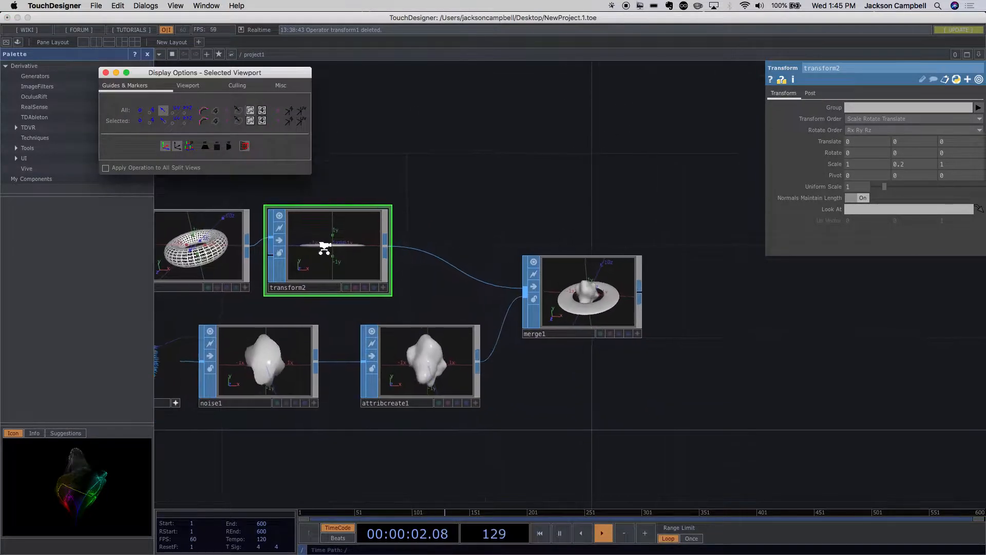
left_click(385, 288)
mouse_move(346, 255)
left_mouse_down()
mouse_move(349, 267)
mouse_move(345, 248)
left_mouse_up()
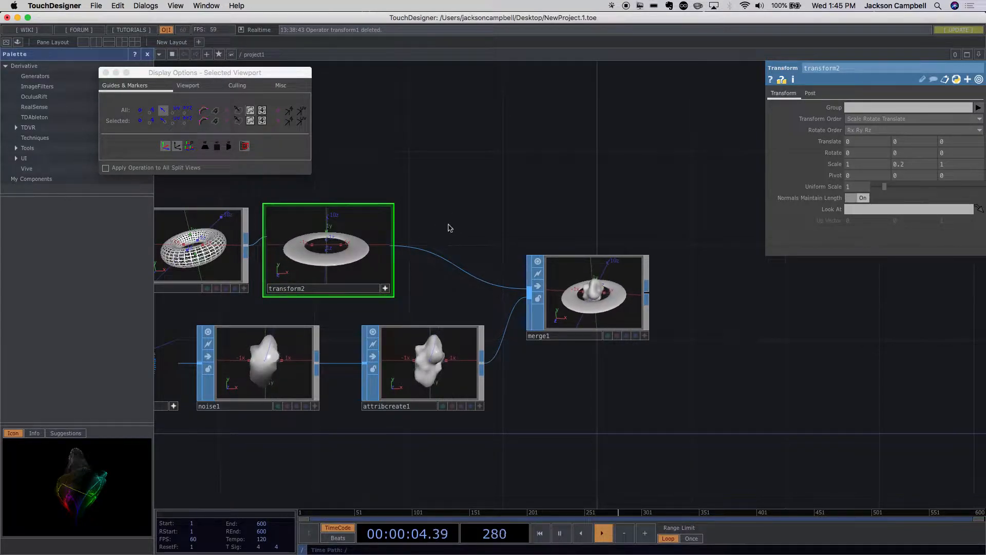
left_click(387, 288)
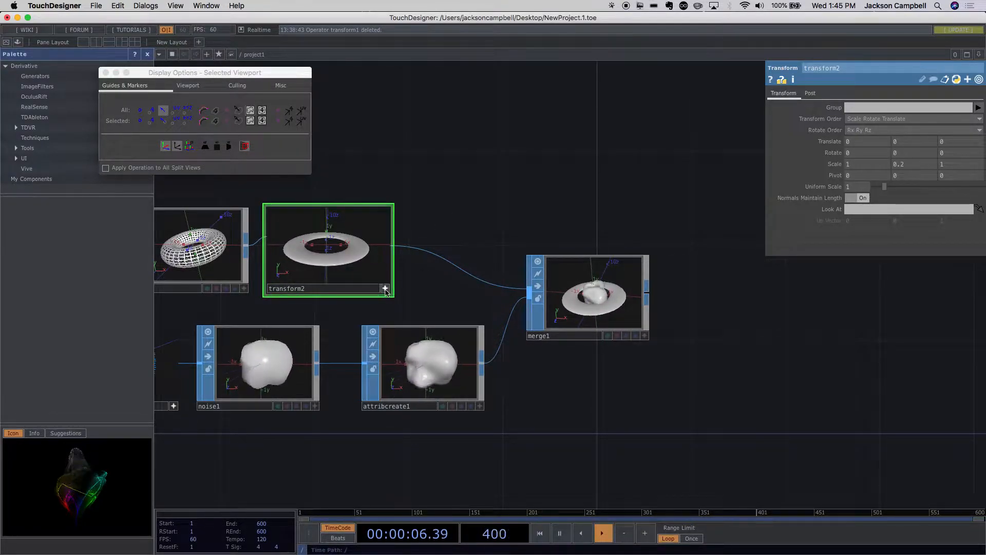
left_click(385, 289)
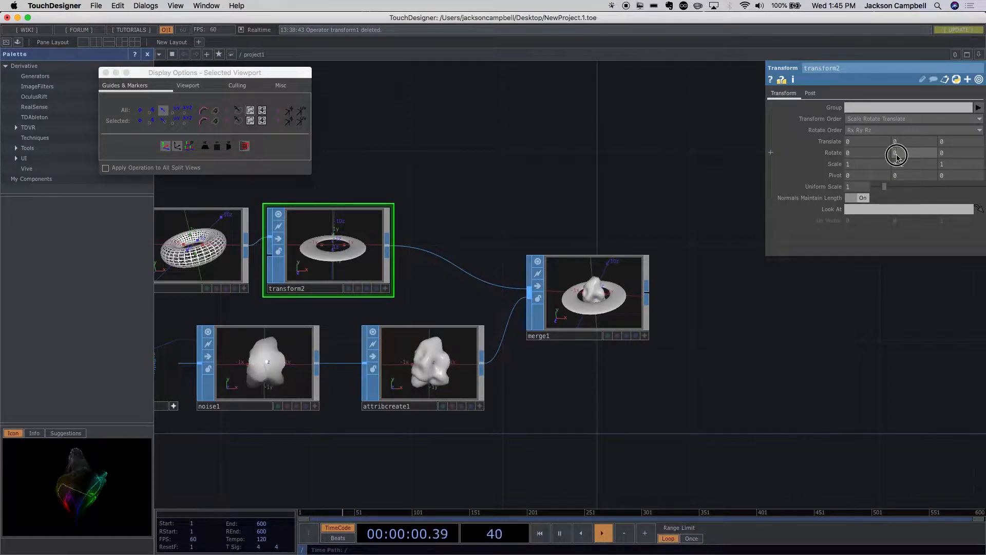
- Set the ring transform's X rotation to 30 and check the tilted ring in the merged geometry
left_click(863, 154)
middle_click(864, 154)
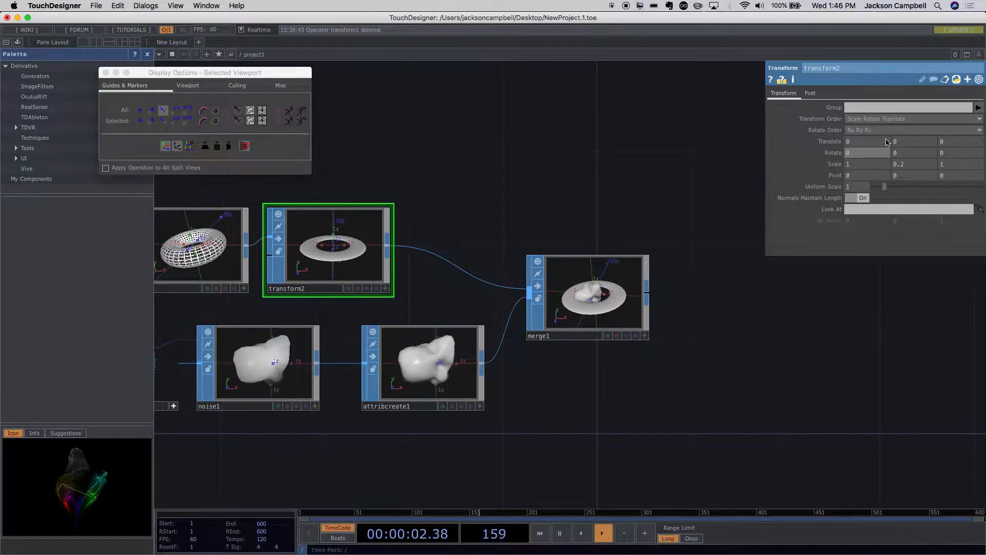
middle_click_drag(859, 155, 906, 139)
middle_click_drag(904, 25, 984, 3)
middle_click_drag(982, 124, 955, 551)
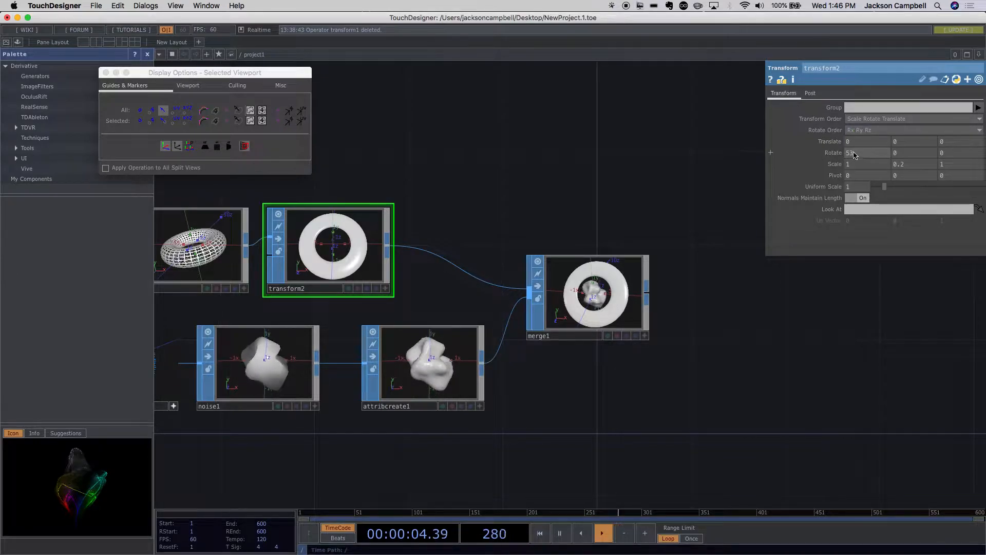
left_click(852, 157)
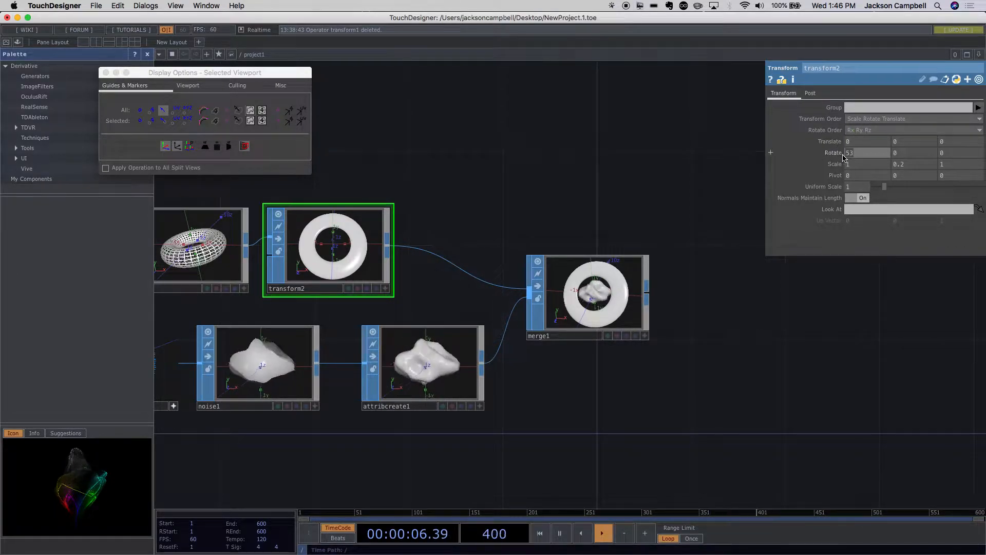
type("30")
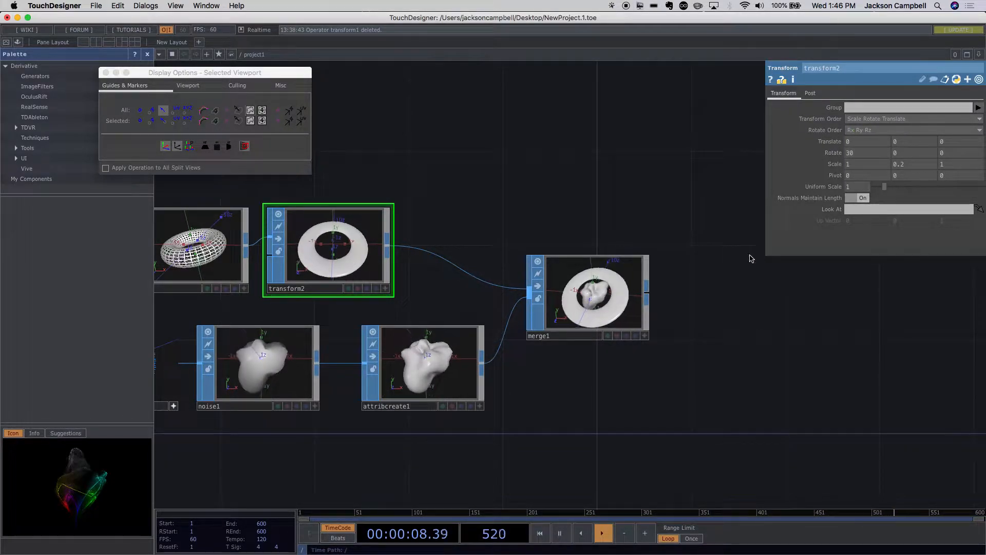
left_click_drag(667, 335, 631, 290)
scroll(630, 290, "up", 8)
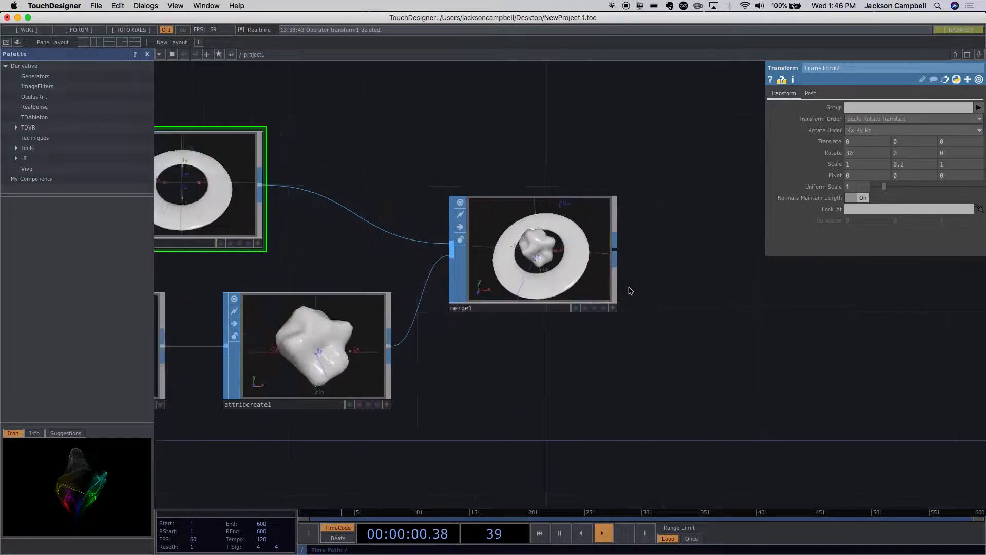
scroll(631, 290, "down", 8)
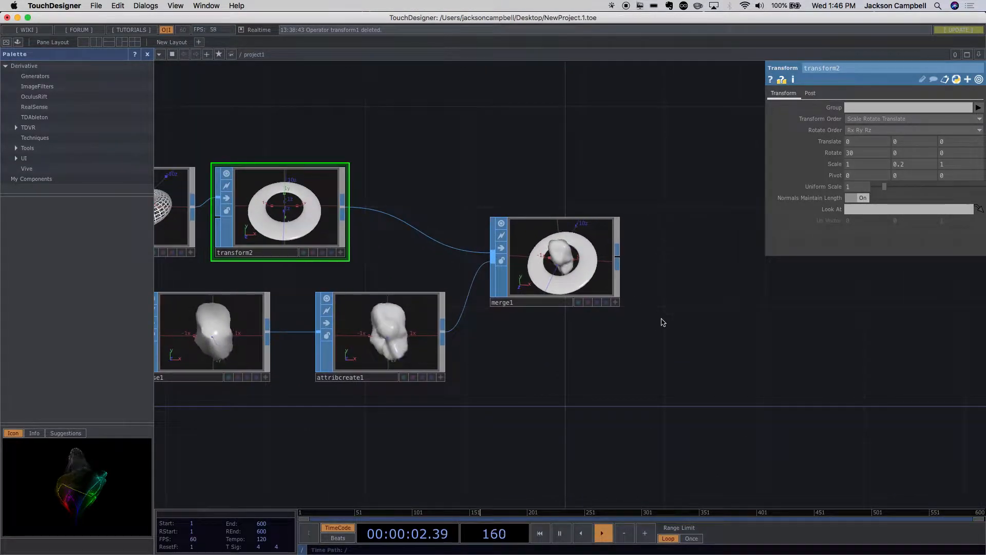
- Add an LFO CHOP in the empty space above the ring's transform node
scroll(668, 323, "down", 5)
left_click_drag(483, 217, 509, 220)
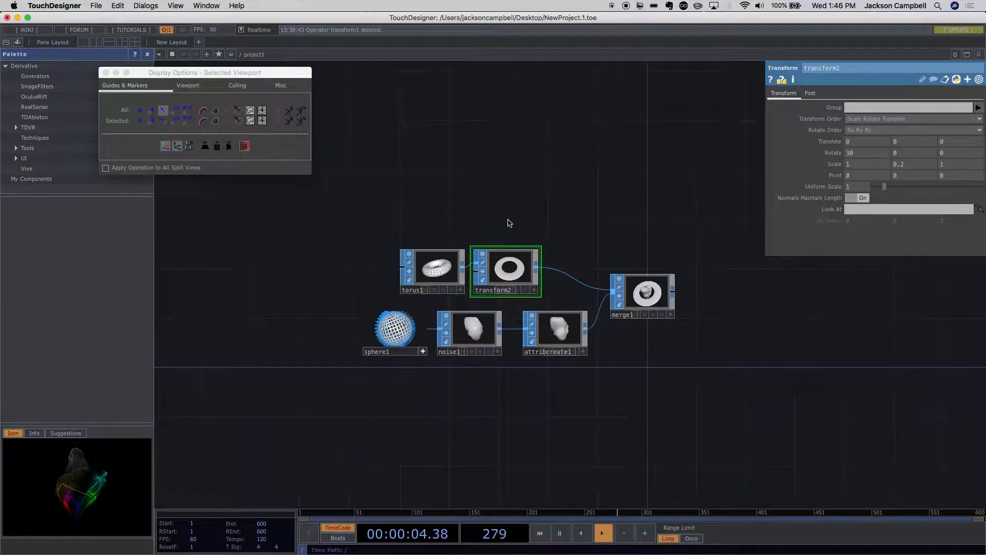
scroll(532, 234, "up", 3)
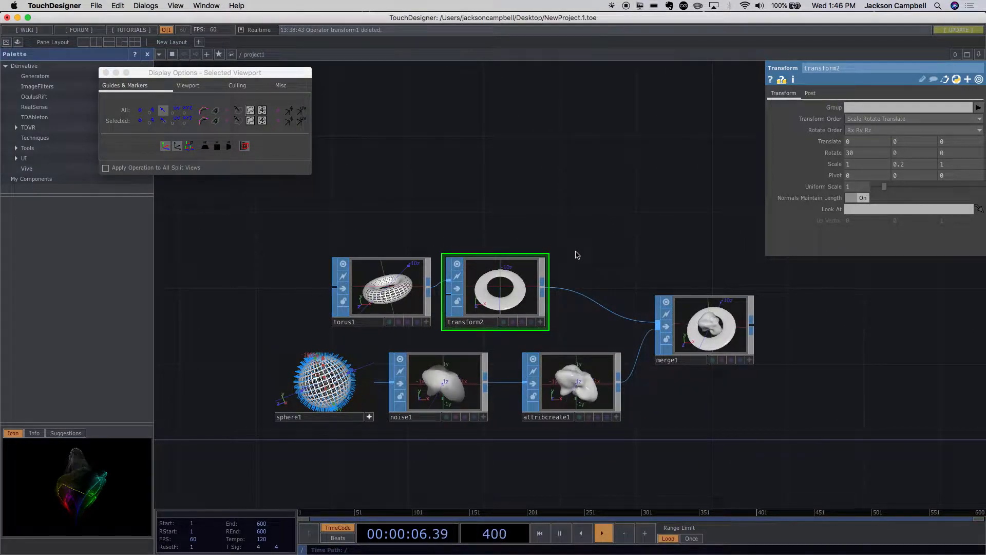
scroll(576, 256, "up", 3)
scroll(576, 257, "up", 2)
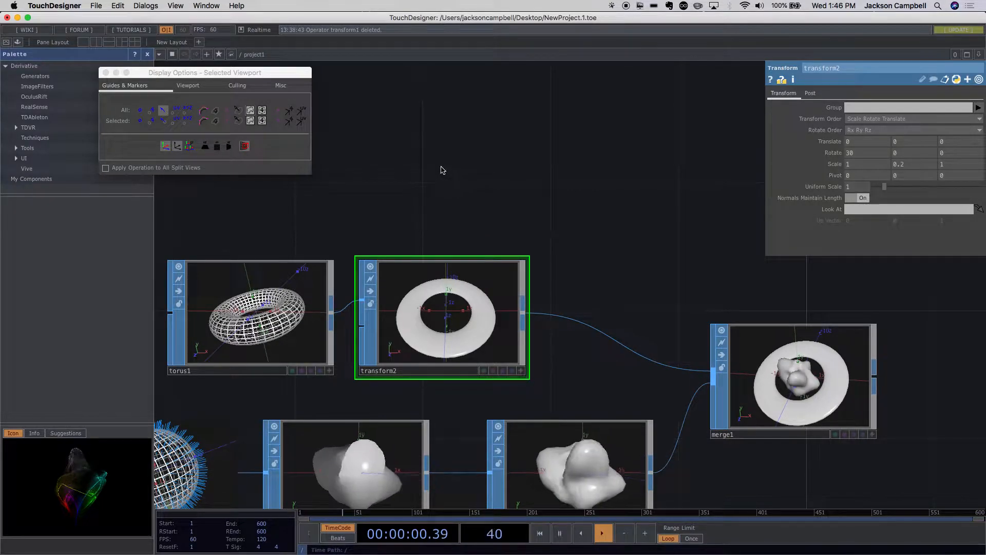
key("Tab")
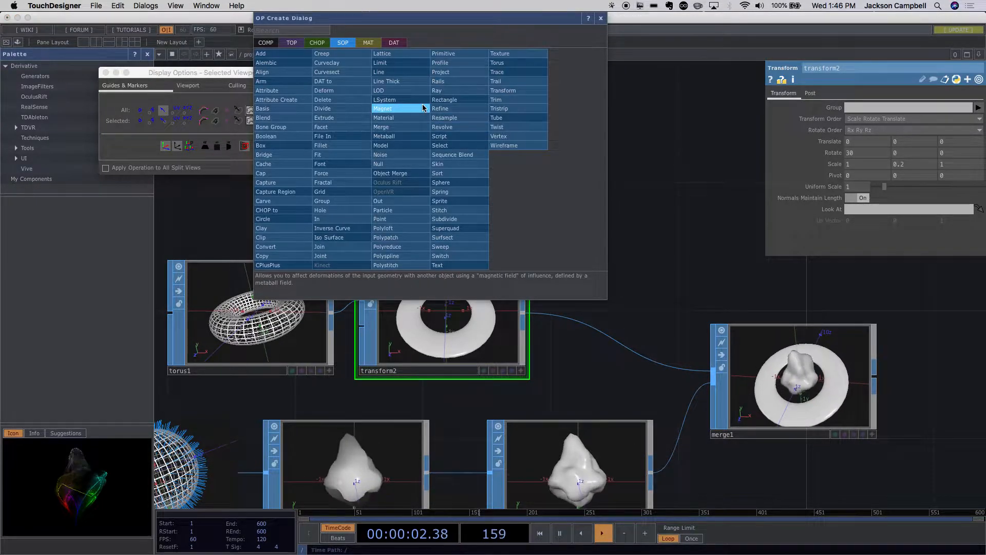
left_click(326, 43)
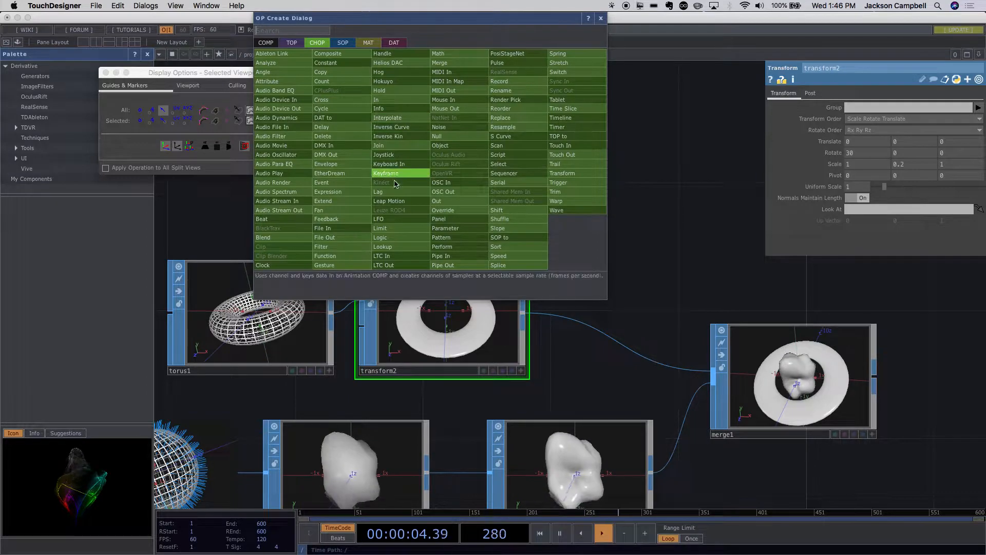
left_click(393, 219)
left_click(408, 128)
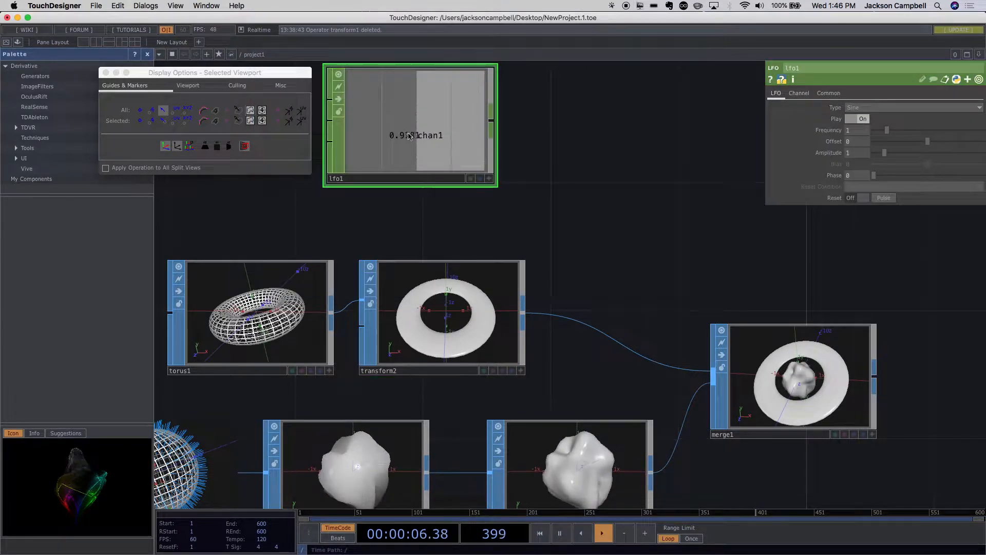
- Minimize the display options window and reposition the LFO node further left and closer above the transform node
left_click(116, 73)
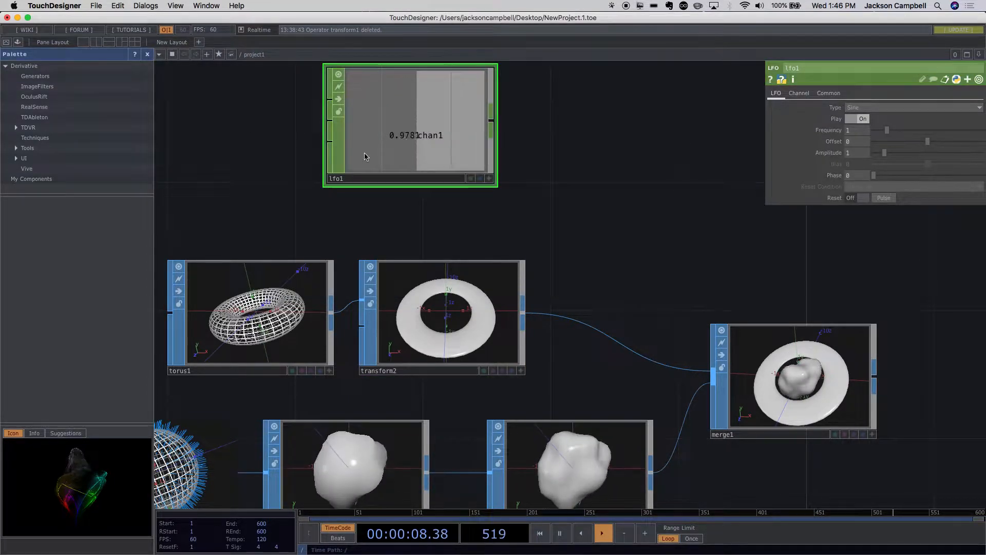
left_click_drag(362, 150, 330, 150)
scroll(455, 237, "down", 2)
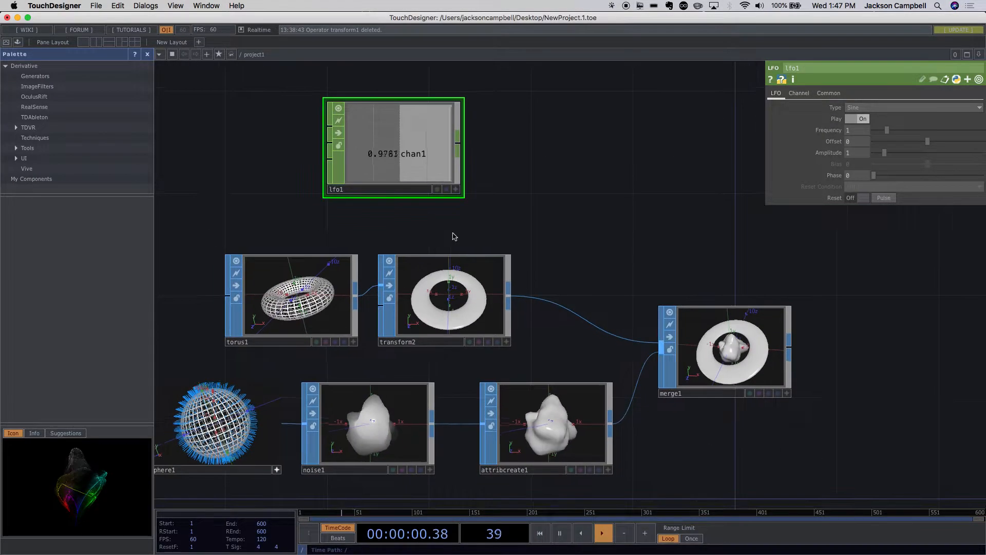
scroll(502, 173, "up", 3)
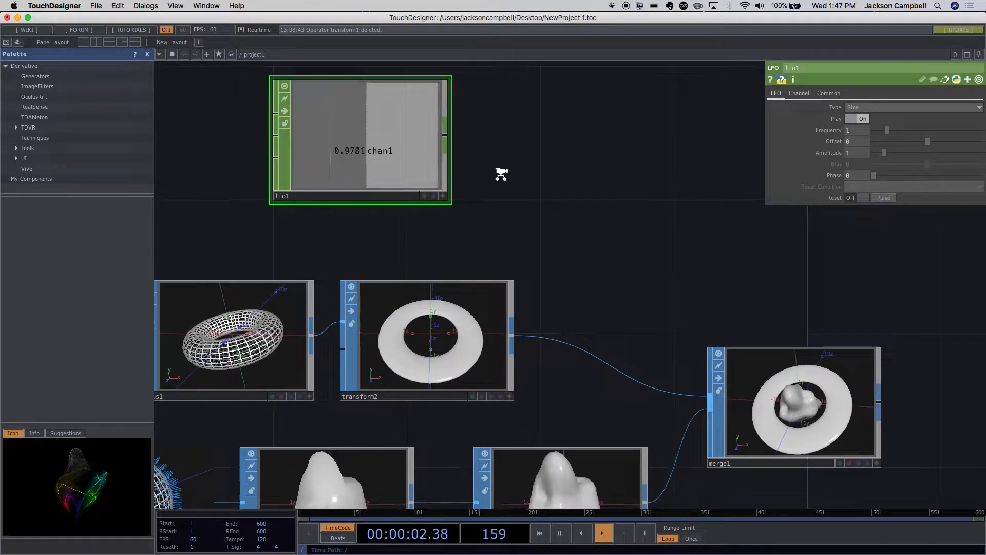
left_click_drag(370, 180, 371, 220)
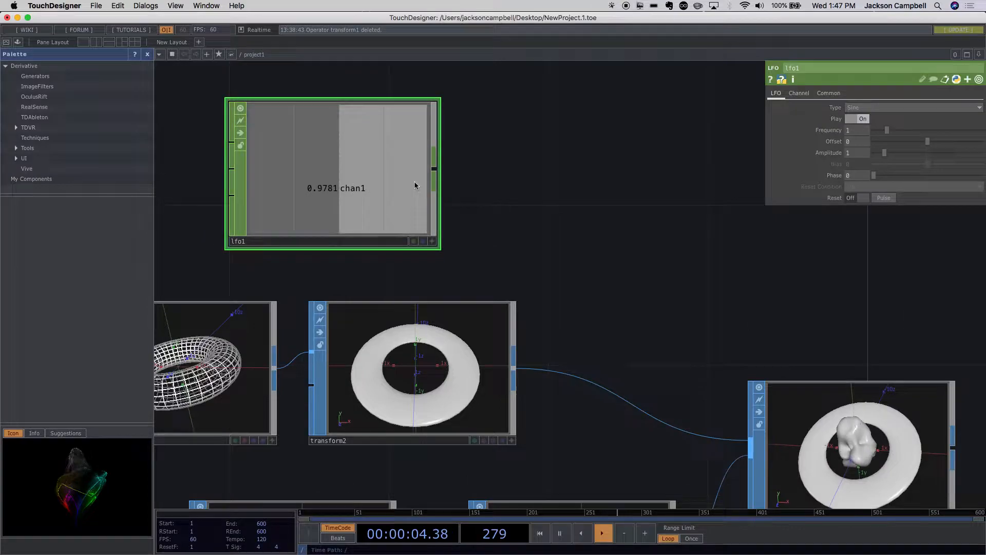
- Try the Gaussian wave type on the LFO and set its Type to Ramp
left_click(881, 112)
left_click(868, 127)
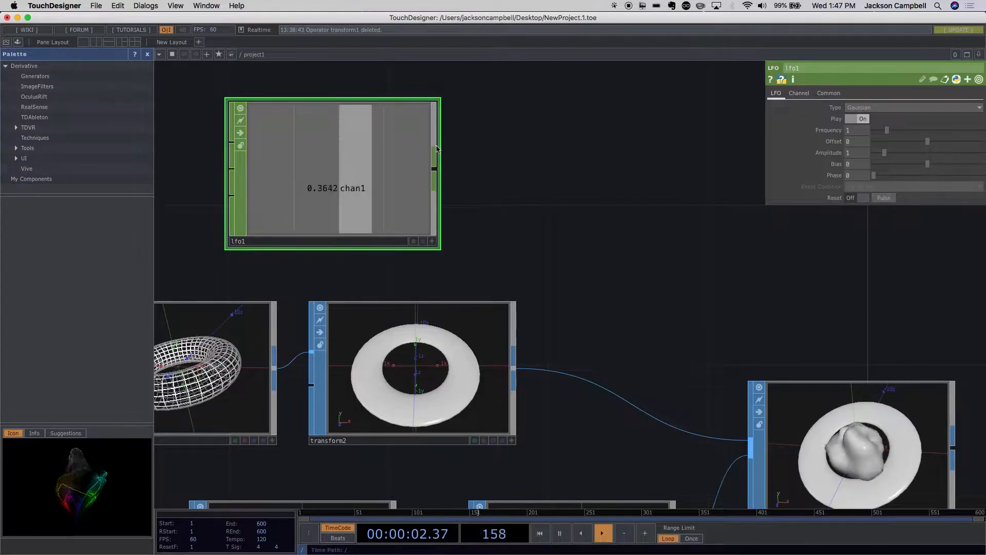
left_click(868, 107)
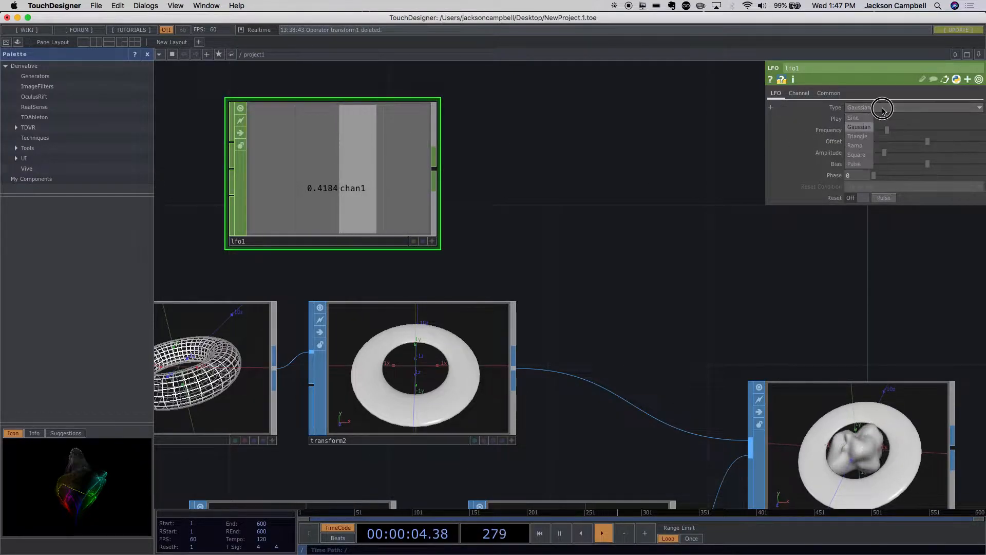
left_click(866, 146)
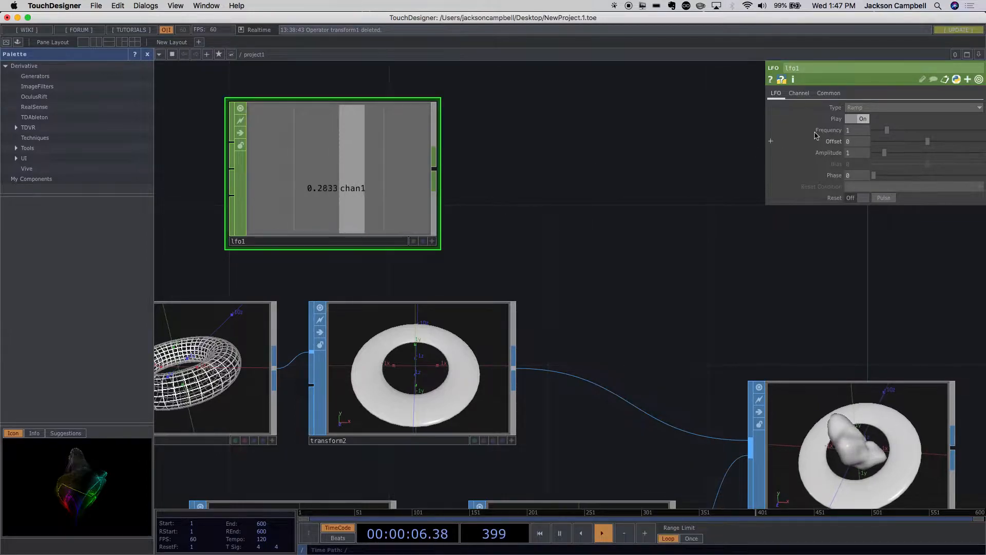
- Set the LFO's Type to Sine and move the node further left above the torus and transform nodes
left_click(861, 109)
left_click(854, 117)
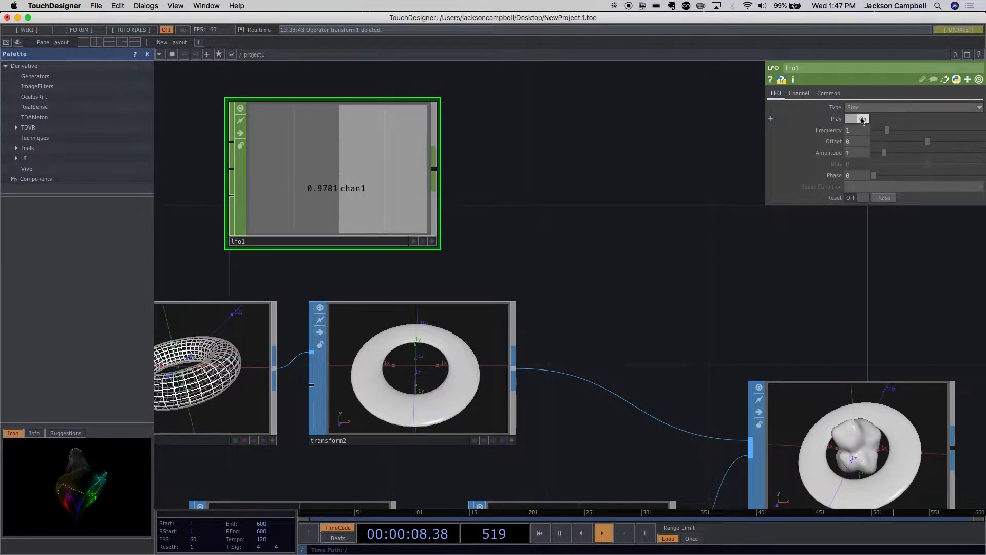
left_click_drag(385, 211, 303, 200)
scroll(452, 206, "up", 1)
scroll(453, 203, "down", 5)
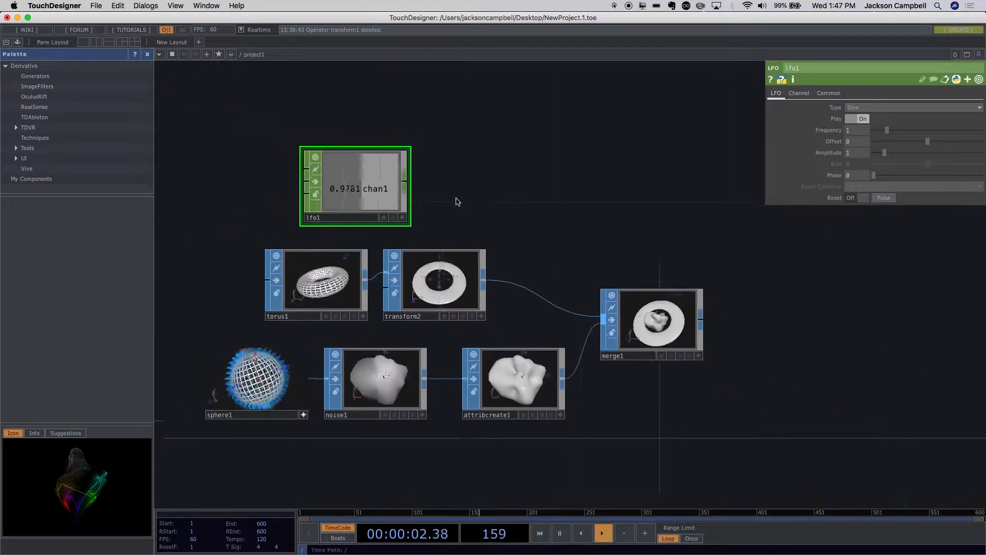
- Check the ring transform's rotation parameters and move the LFO node up and left, clear of the torus node
scroll(456, 206, "up", 2)
left_click(452, 283)
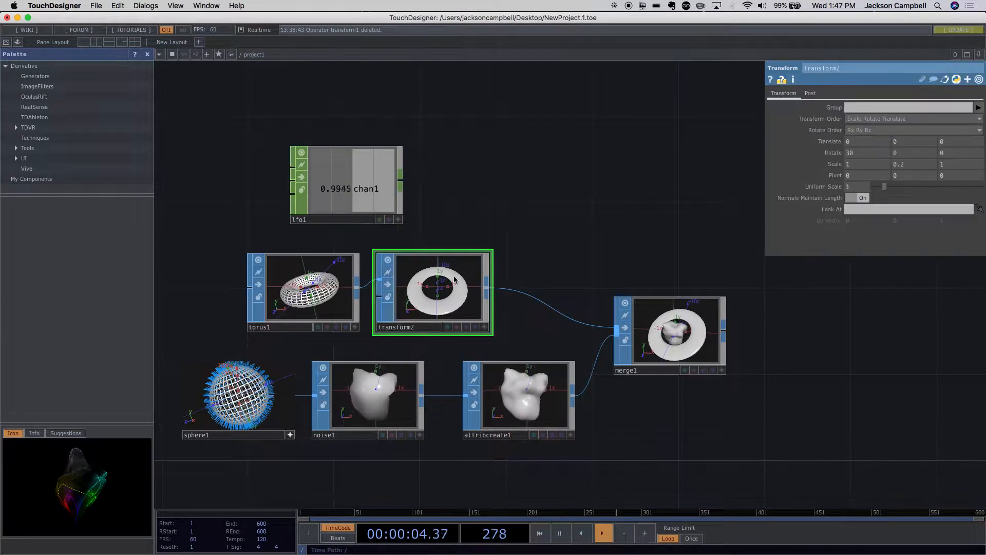
left_click_drag(365, 191, 322, 174)
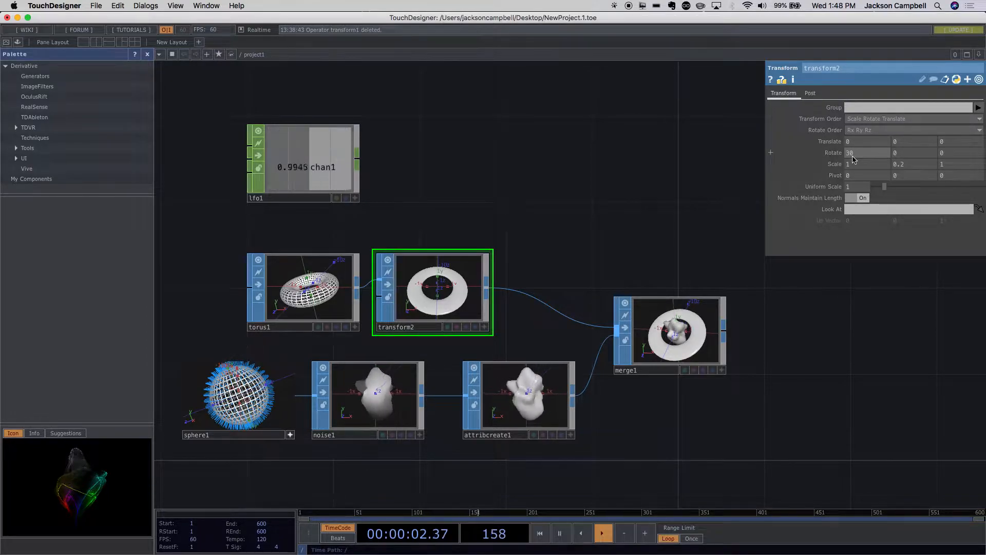
left_click(276, 170)
left_click_drag(304, 177, 262, 177)
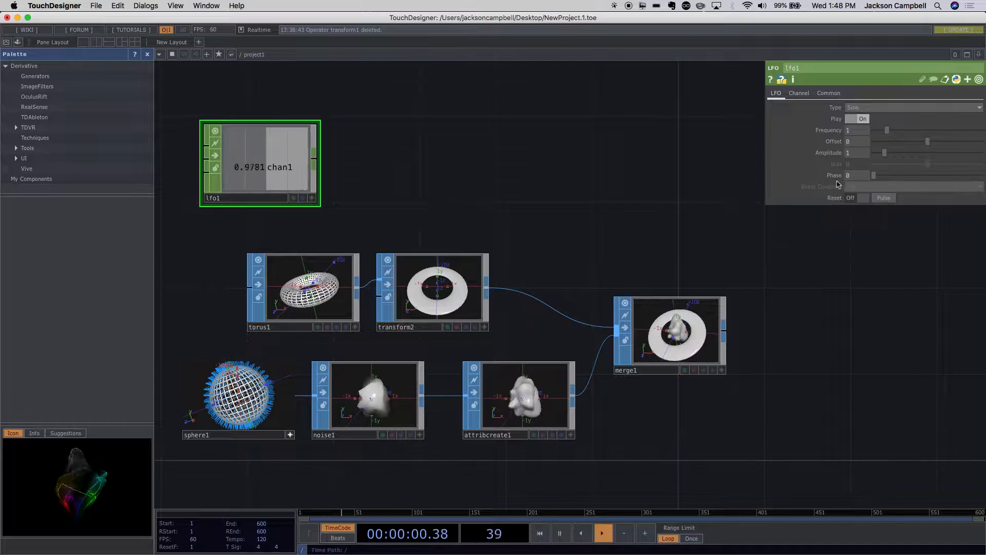
- Set the LFO's Amplitude to 30
left_click(851, 154)
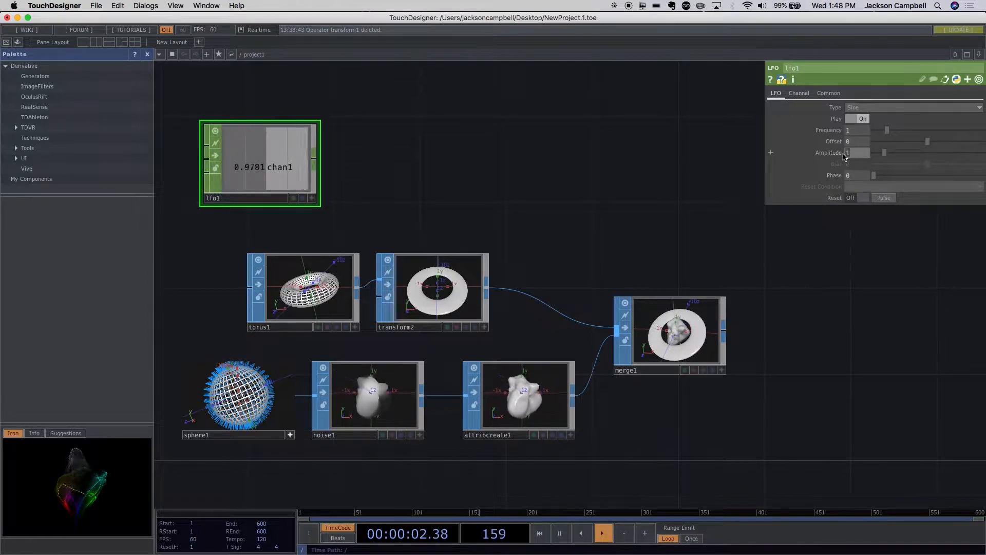
type("30.")
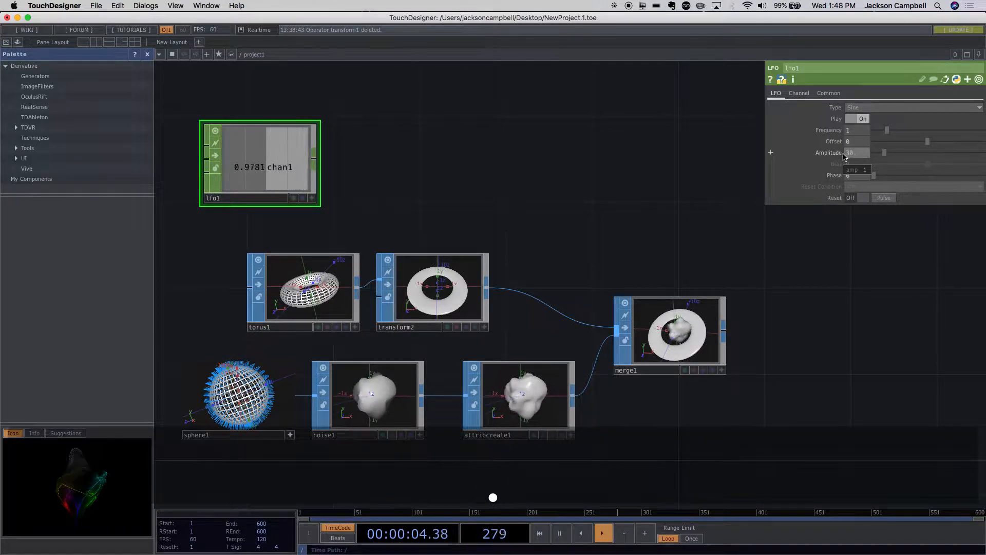
key("Return")
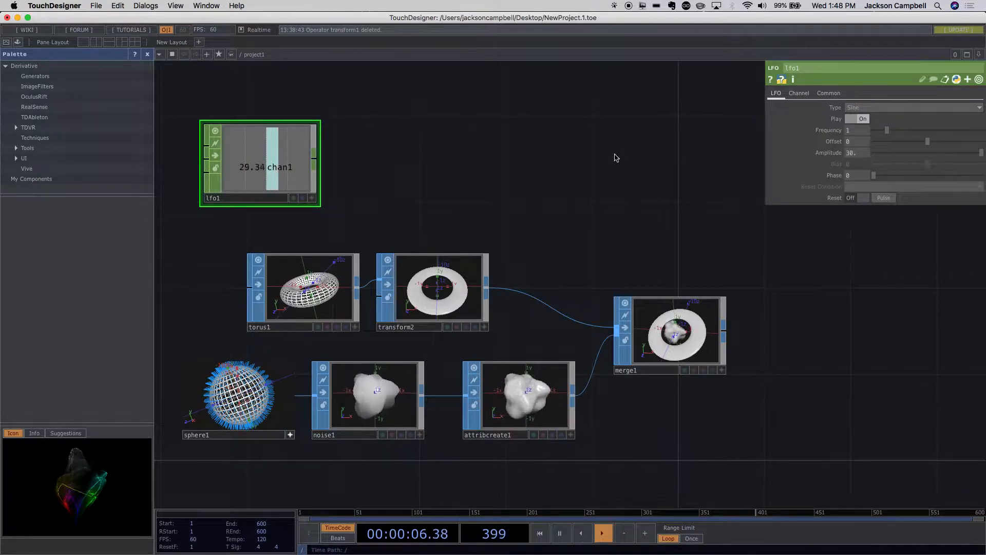
- Examine the LFO's channel output and how its raised amplitude relates to the ring's transform node
scroll(249, 143, "up", 5)
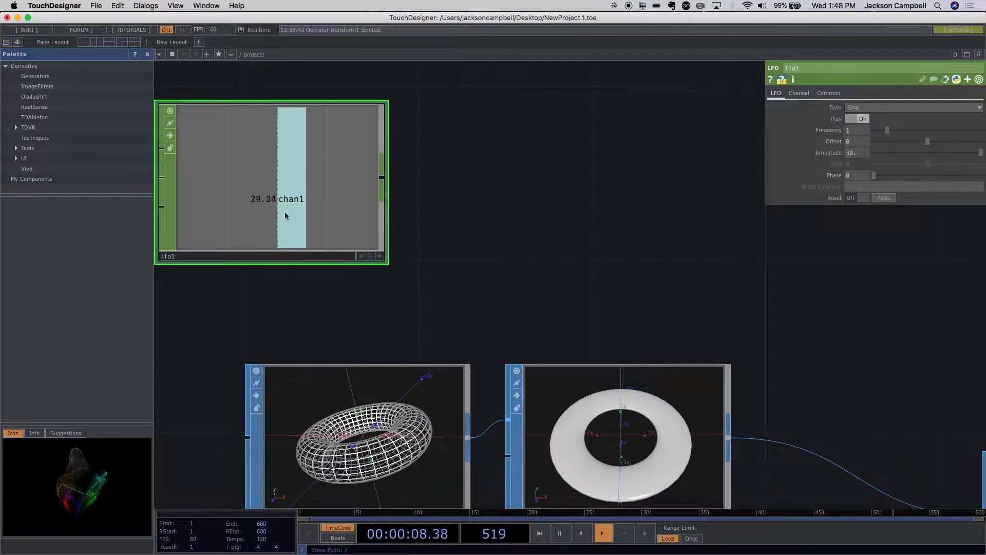
scroll(385, 220, "down", 5)
scroll(429, 235, "up", 5)
scroll(429, 231, "down", 5)
scroll(430, 234, "up", 4)
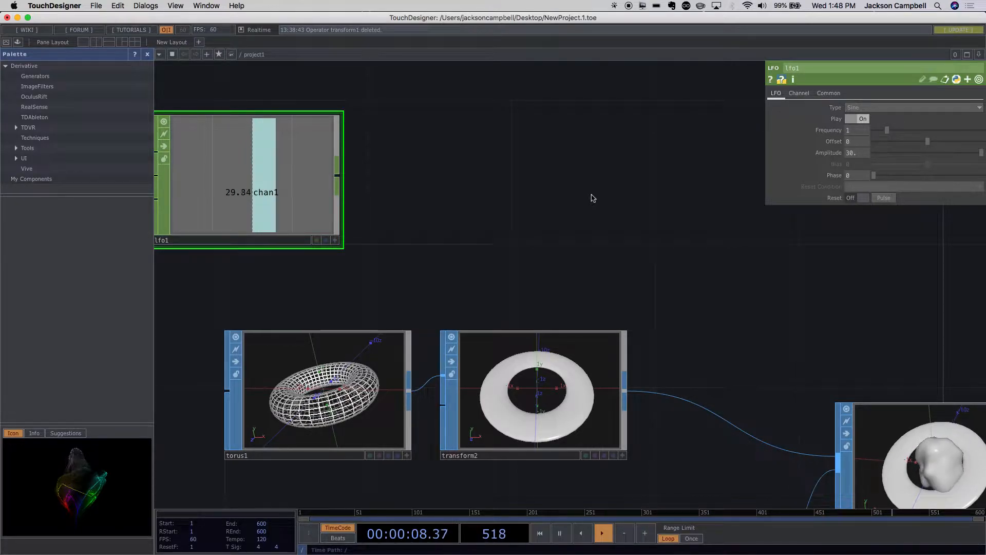
scroll(588, 196, "down", 4)
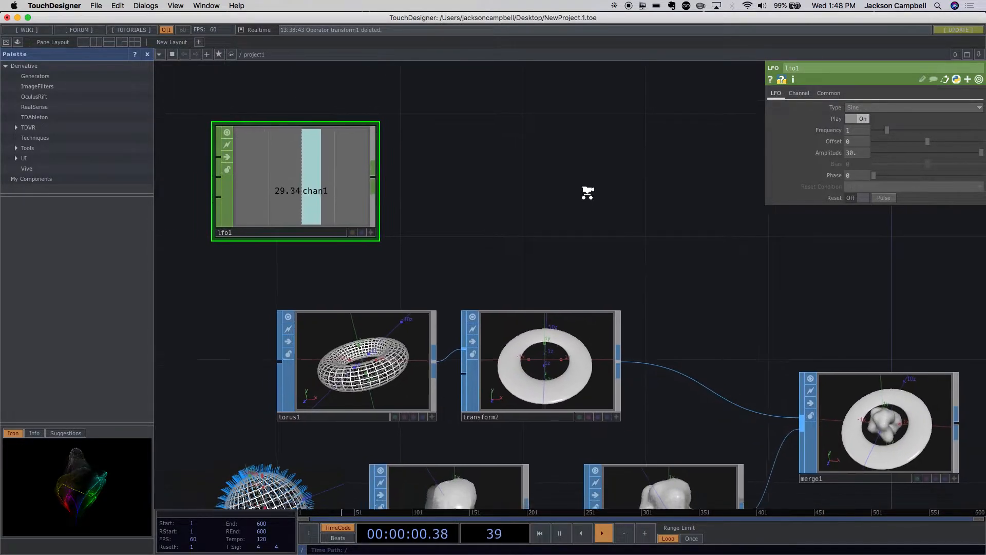
left_click_drag(588, 195, 507, 195)
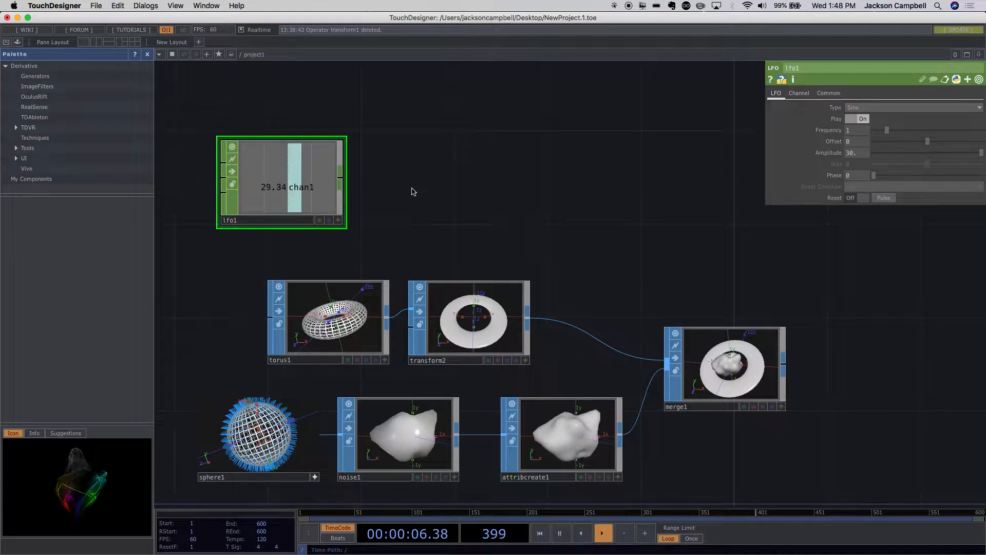
left_click_drag(398, 193, 402, 204)
- Move the LFO node further up and set its Amplitude to 1
left_click_drag(303, 199, 302, 152)
key("BackSpace")
key("BackSpace")
key("BackSpace")
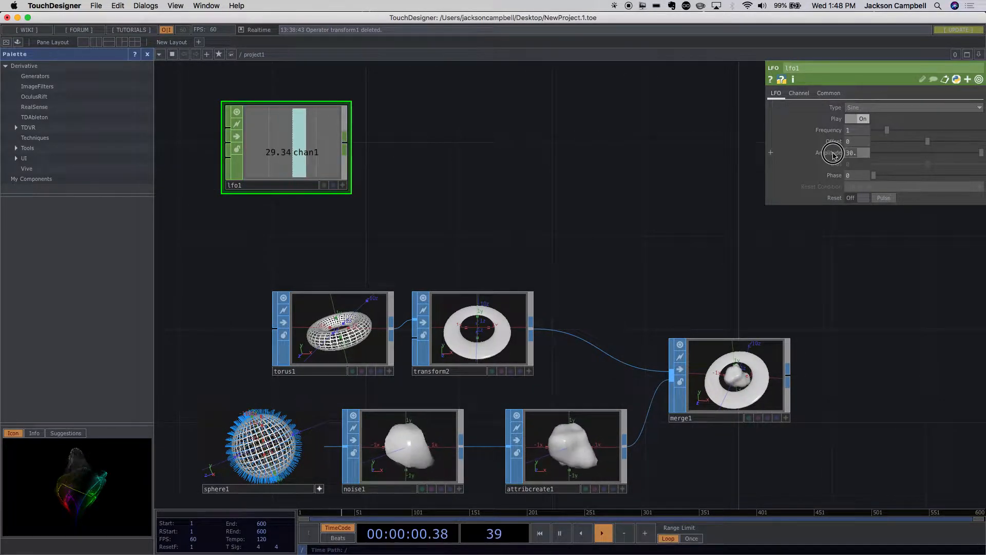
type("1")
left_click(594, 157)
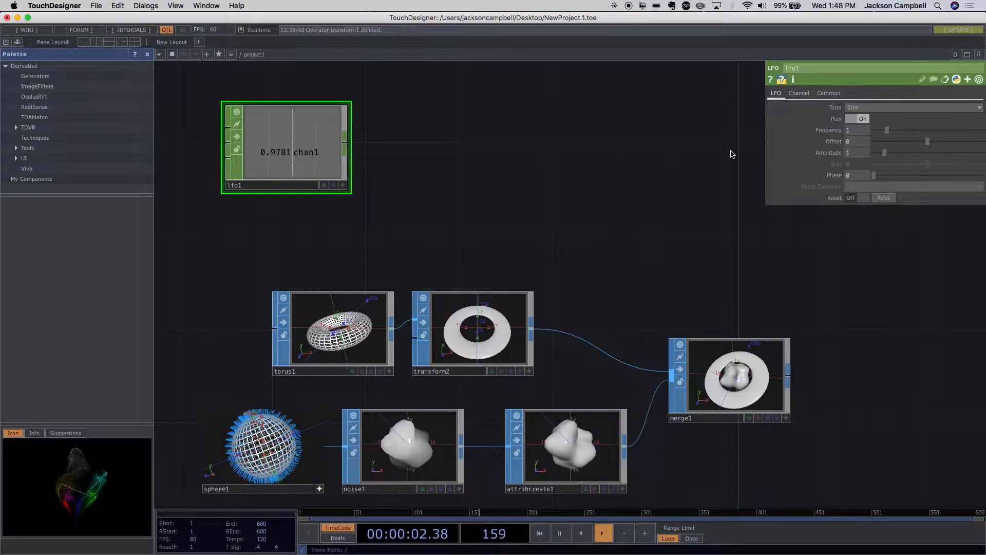
- Try an LFO Amplitude of 0, then restore it to 1
type("0")
left_click(617, 163)
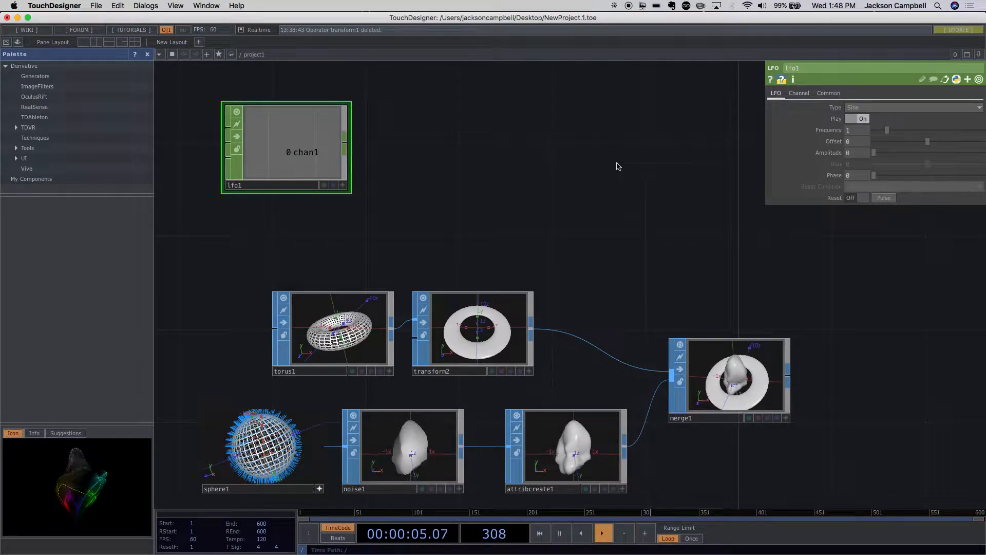
left_click(847, 154)
type("1")
left_click_drag(856, 154, 840, 154)
type("1")
left_click(722, 172)
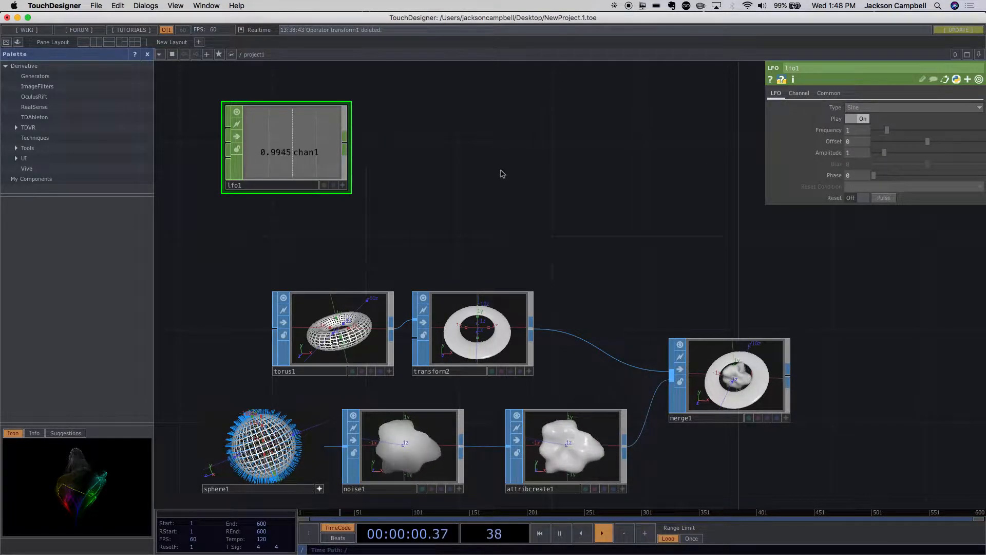
- Rescale the LFO's channel graph in its active viewer, deactivate the viewer and shift the node slightly left
scroll(287, 154, "up", 4)
scroll(295, 154, "down", 4)
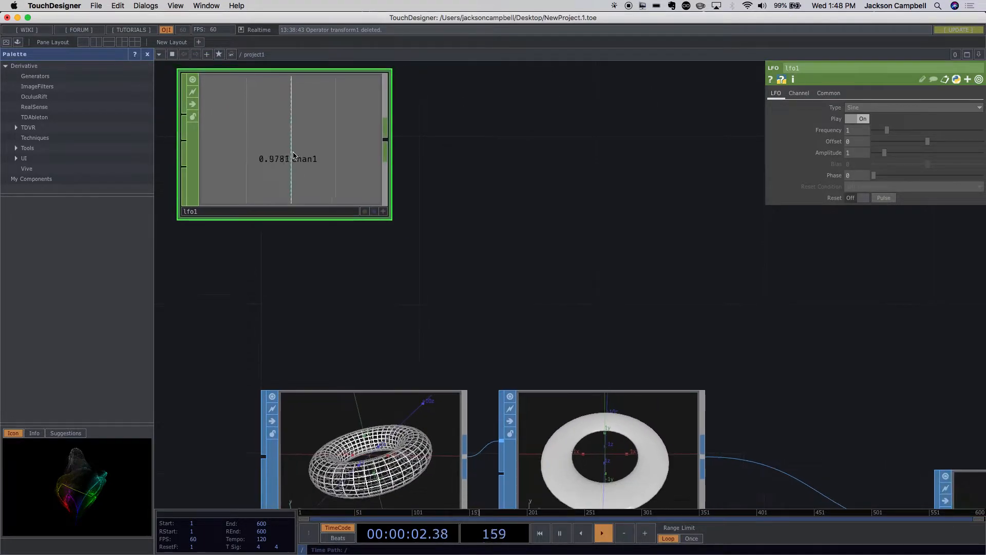
scroll(298, 153, "down", 1)
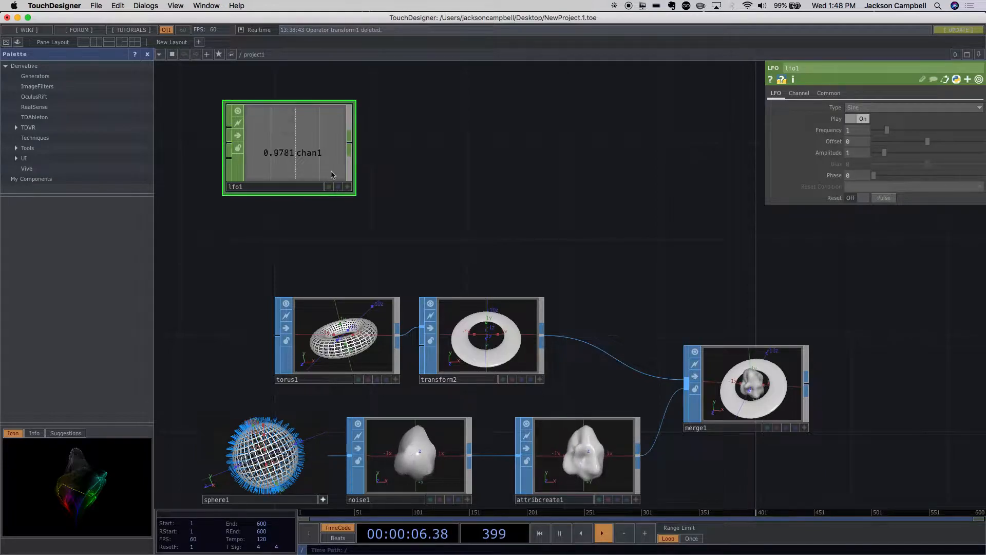
key("r")
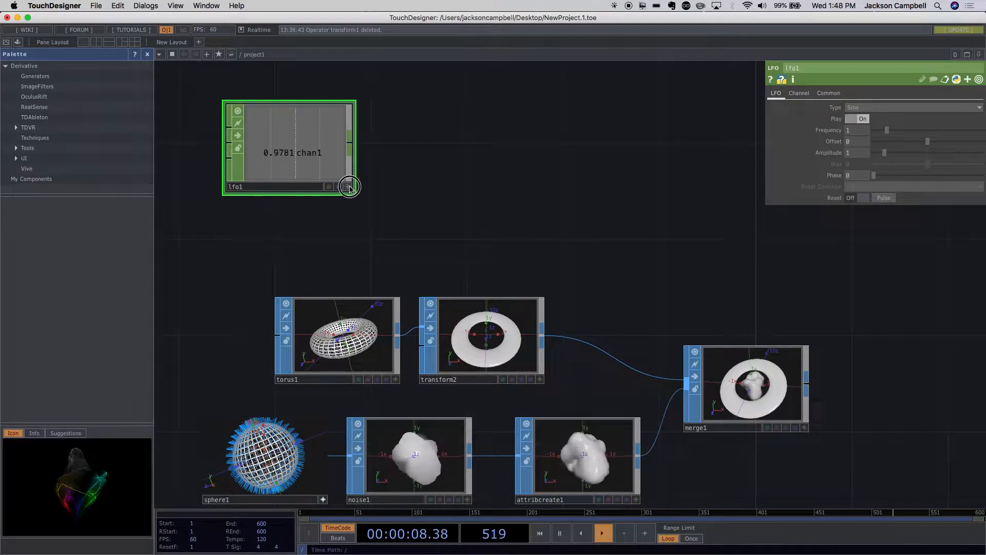
left_click(348, 186)
key("r")
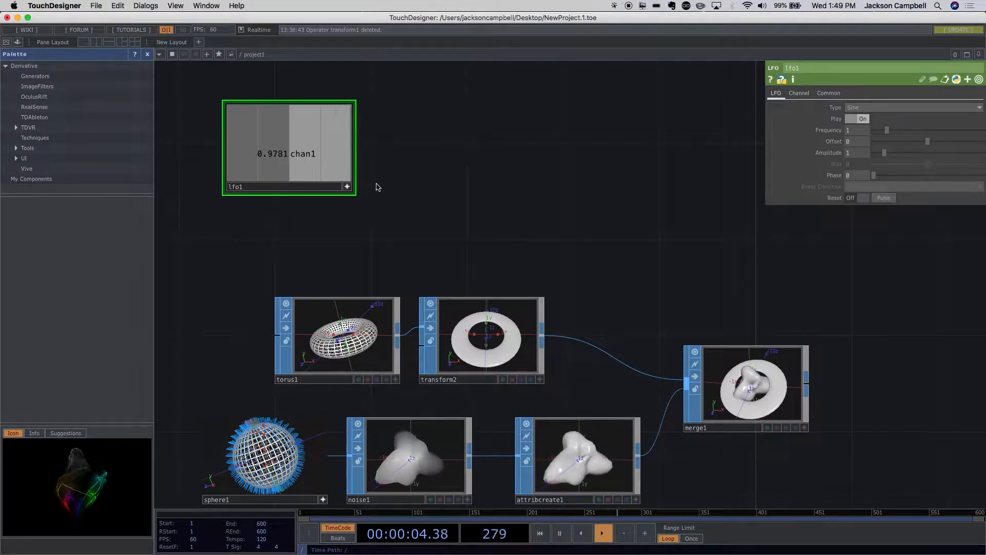
left_click_drag(288, 164, 279, 198)
left_click(348, 187)
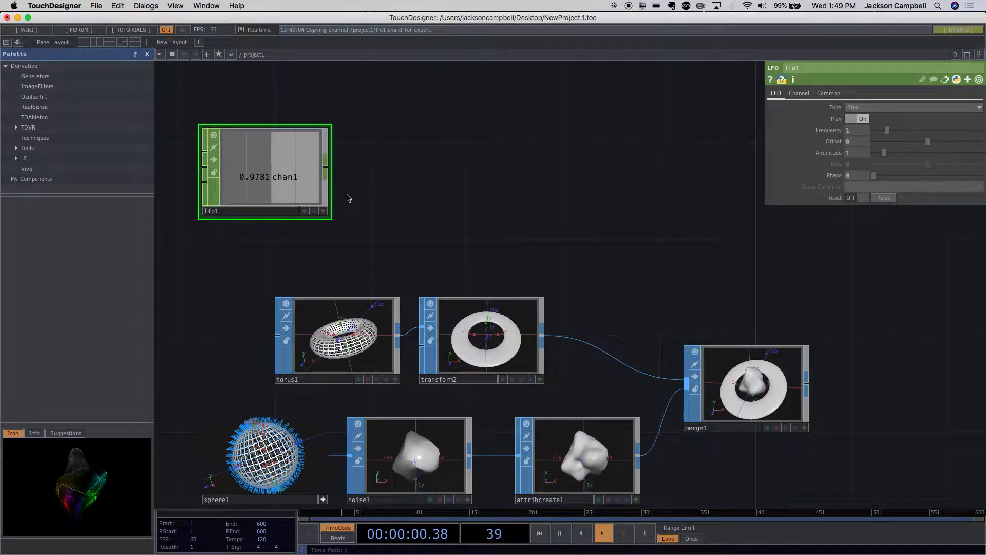
left_click_drag(297, 161, 297, 136)
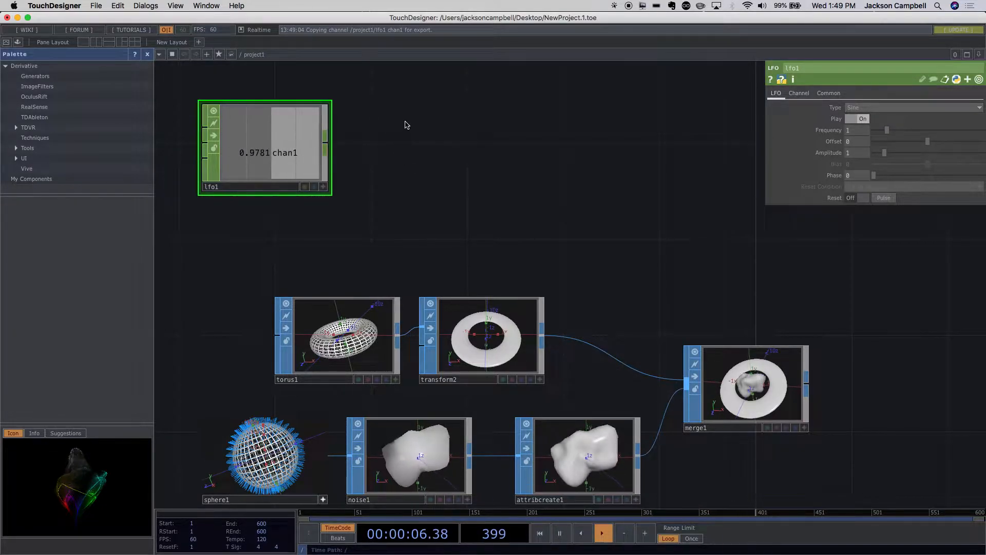
- Add a Math CHOP fed by the LFO's output and place it close beside the LFO node
left_click(326, 146)
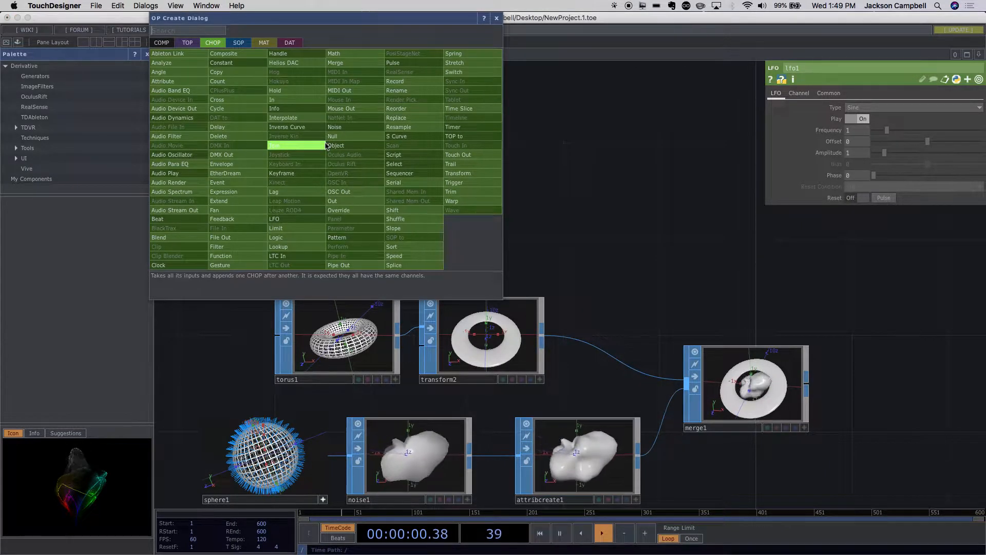
type("tram")
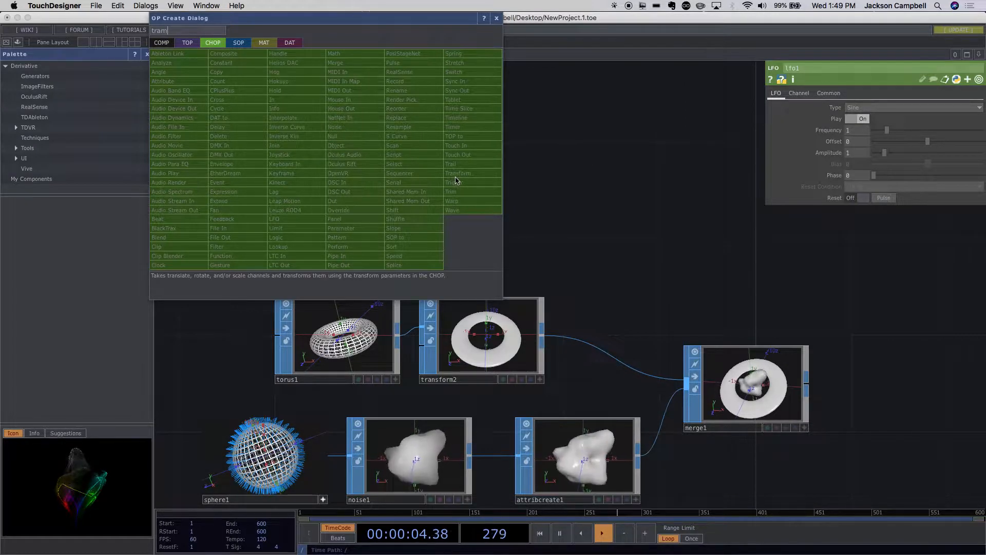
key("BackSpace")
key("BackSpace")
key("BackSpace")
key("BackSpace")
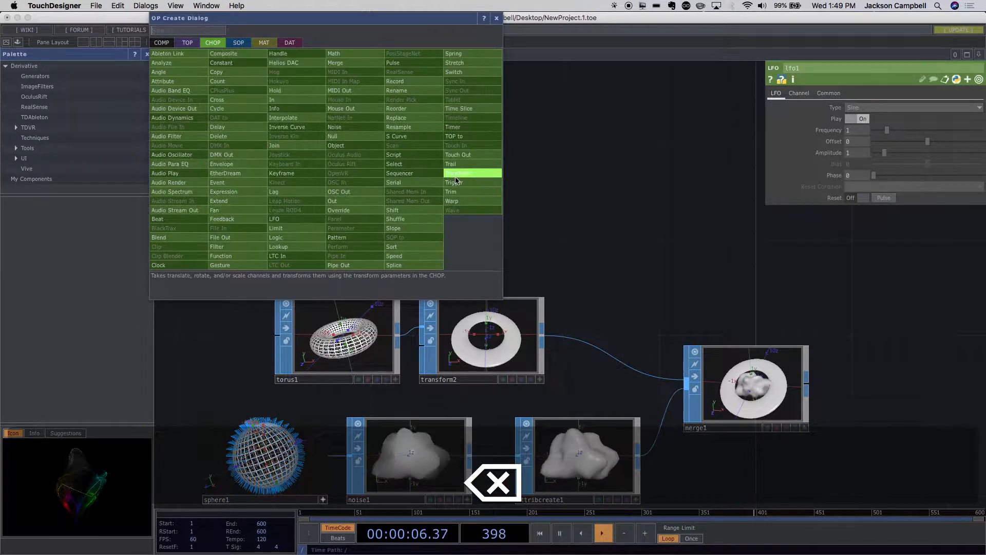
type("mat")
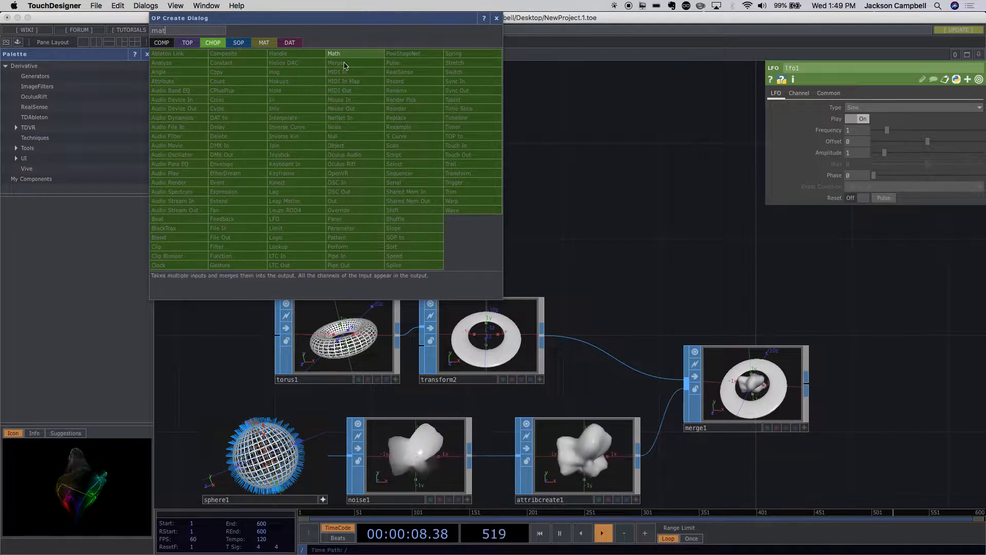
left_click(345, 60)
left_click(425, 151)
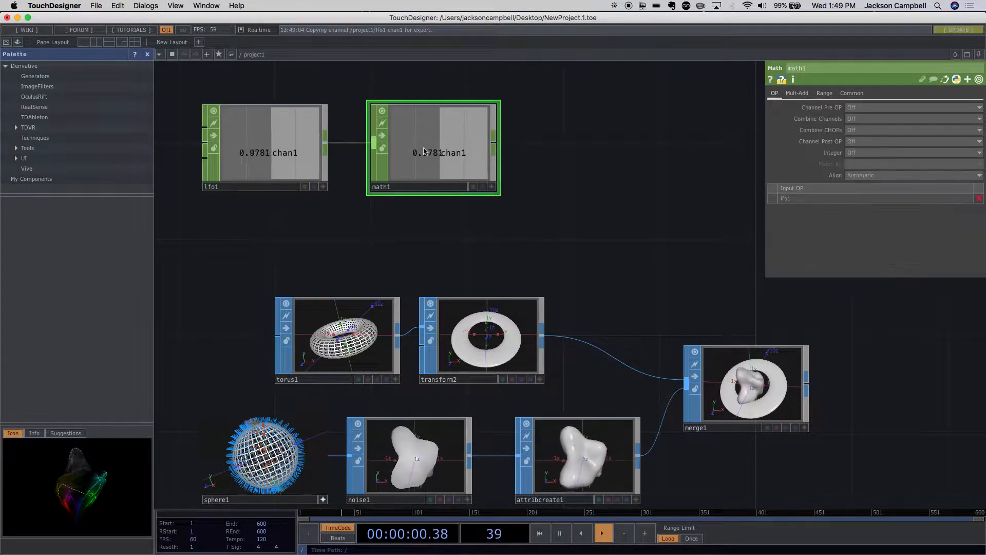
left_click_drag(411, 169, 398, 169)
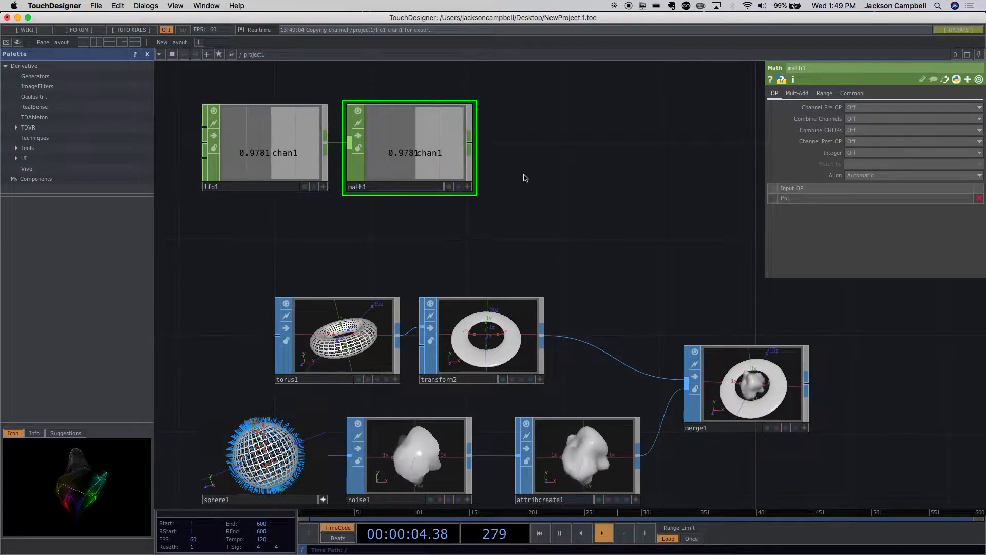
- Set the lower limit of the Math CHOP's From Range to -1
scroll(519, 181, "up", 1)
scroll(519, 181, "up", 1)
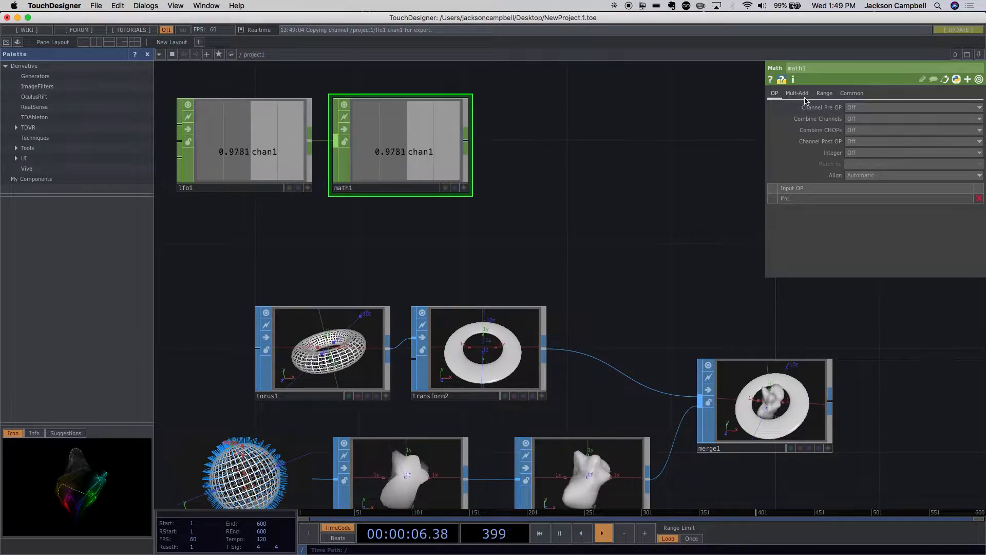
left_click(822, 94)
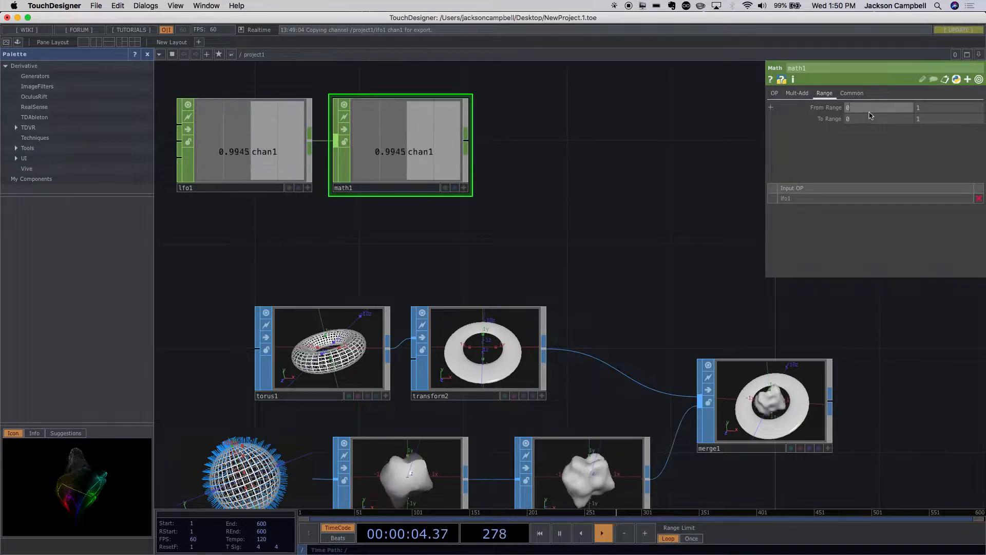
left_click_drag(859, 107, 838, 107)
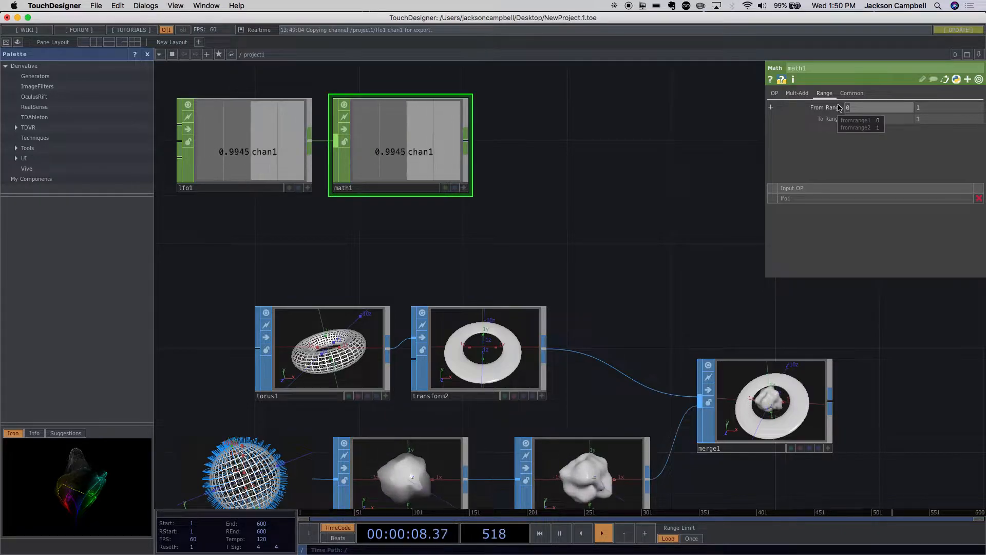
type("-1")
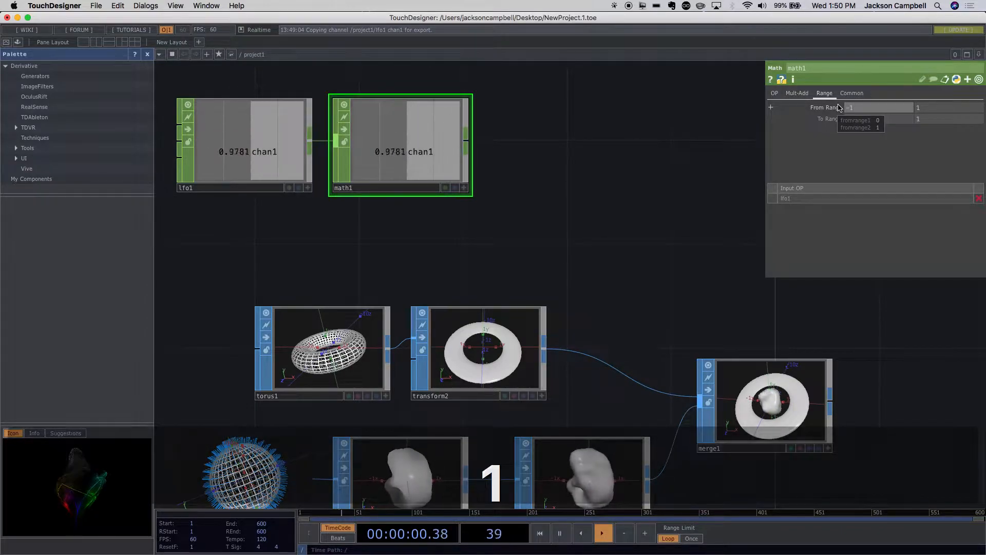
key("Return")
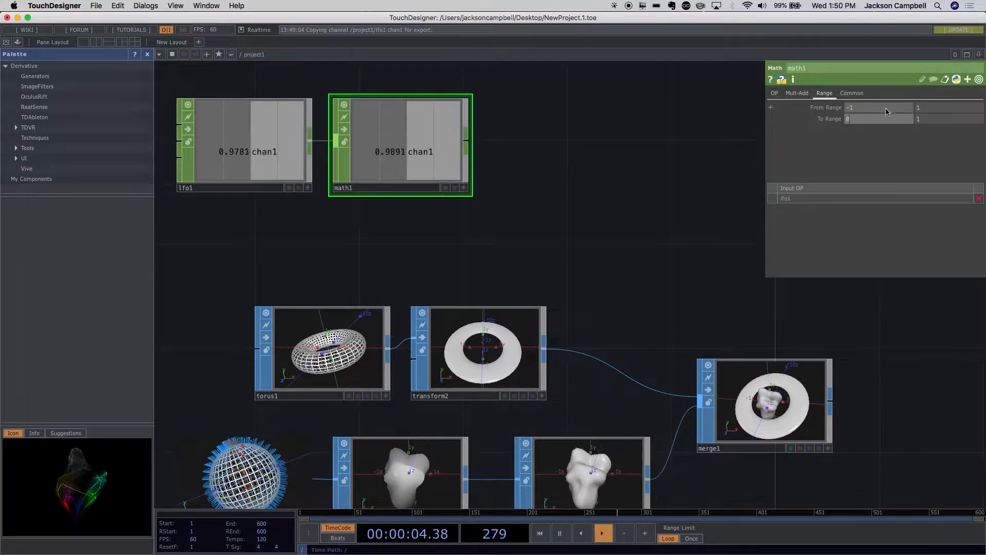
- Set the Math CHOP's To Range from -30 to 30
left_click(841, 125)
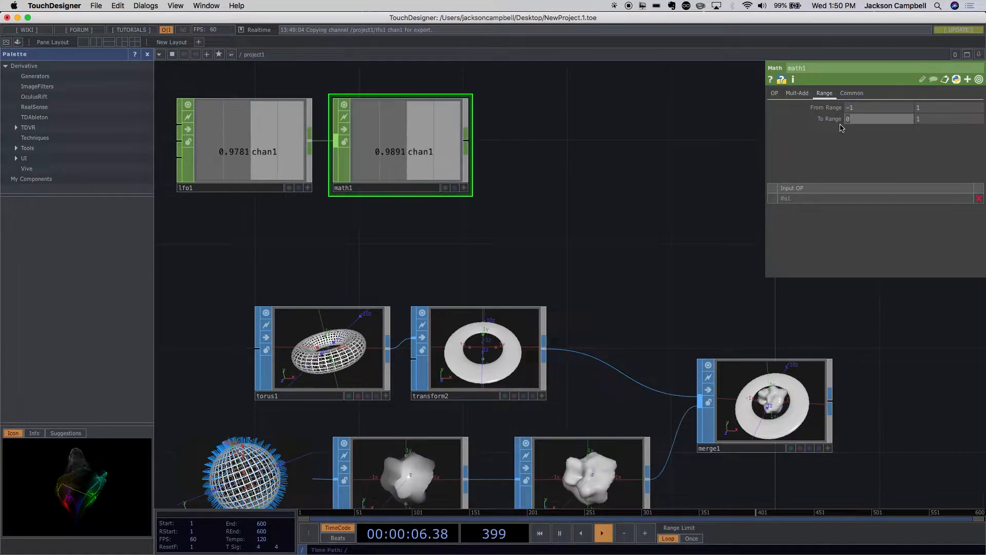
type("-30")
left_click(912, 120)
type("30")
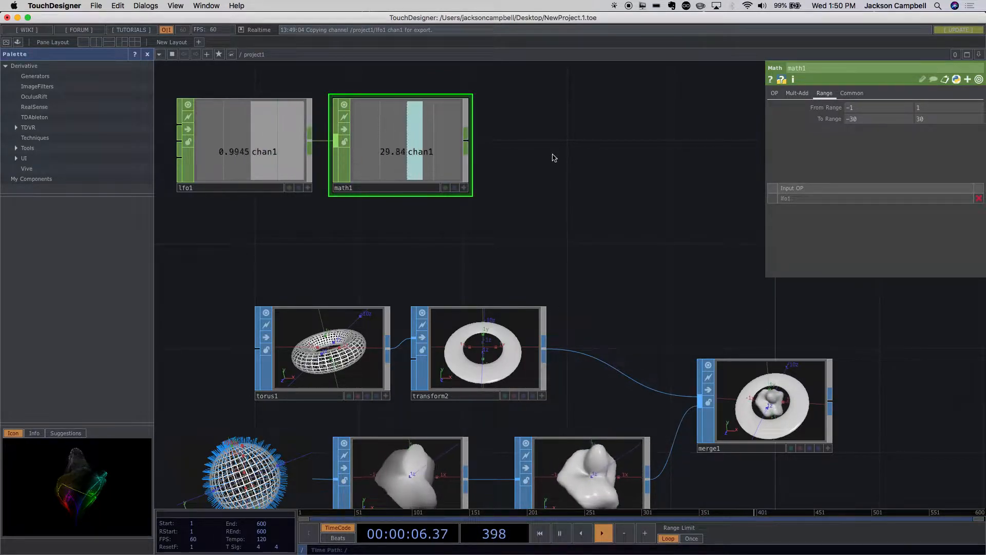
- Examine which operators in the SOP, TOP and DAT families can take the Math CHOP's output, after selecting the ring's Transform SOP
left_click(522, 333)
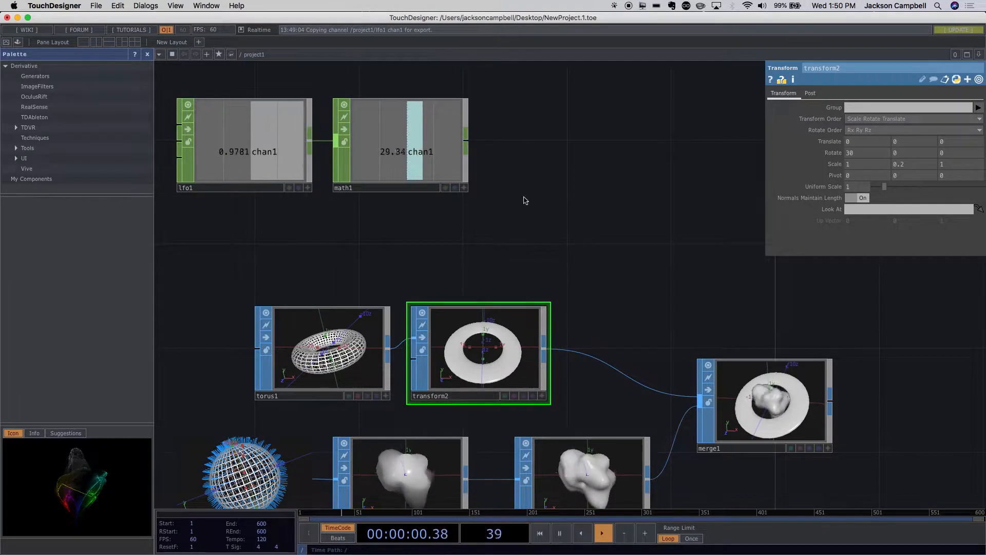
right_click(466, 145)
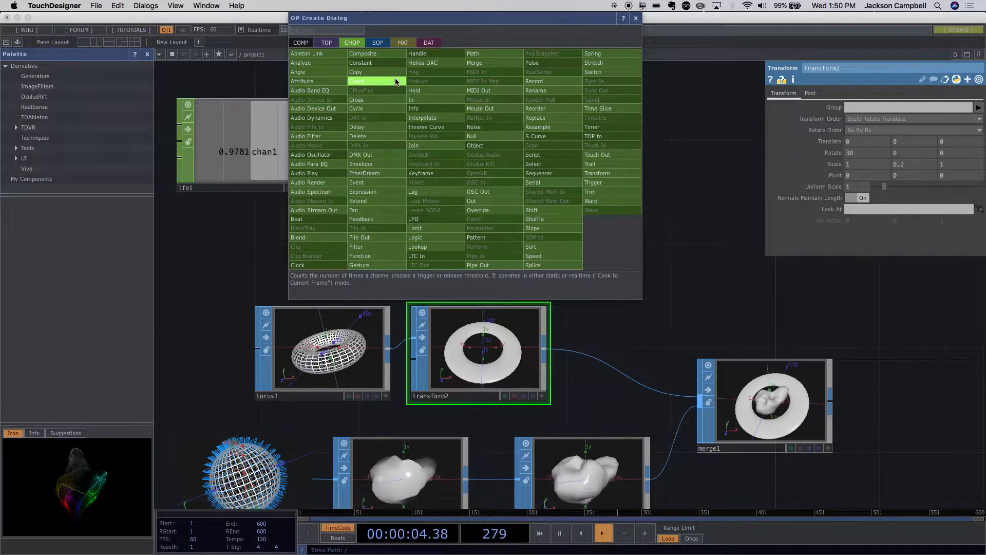
type("cho")
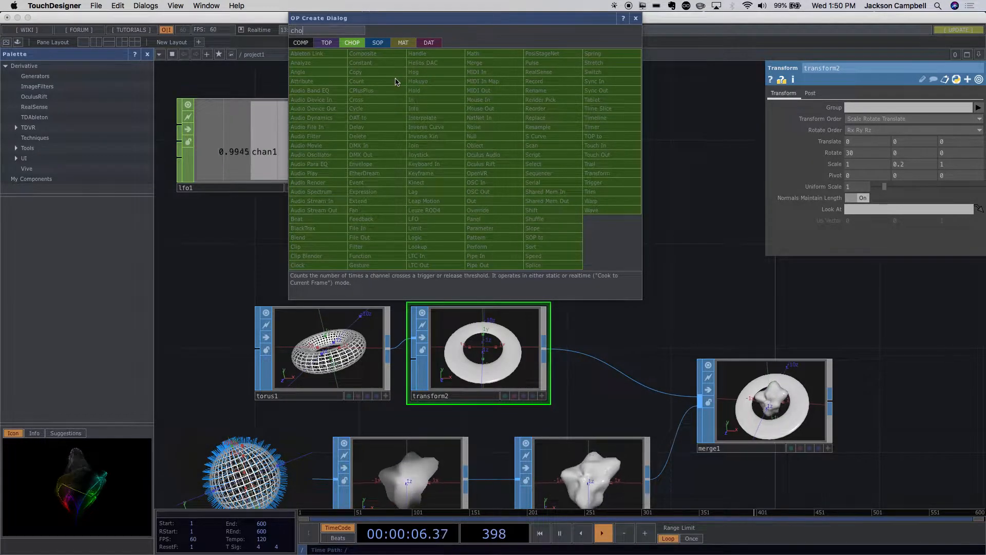
key("BackSpace")
key("BackSpace")
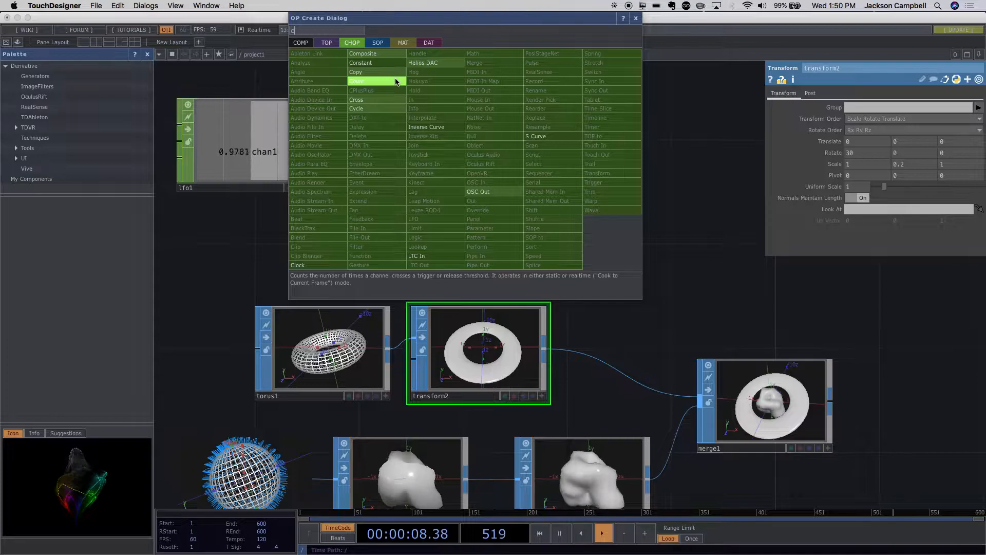
key("BackSpace")
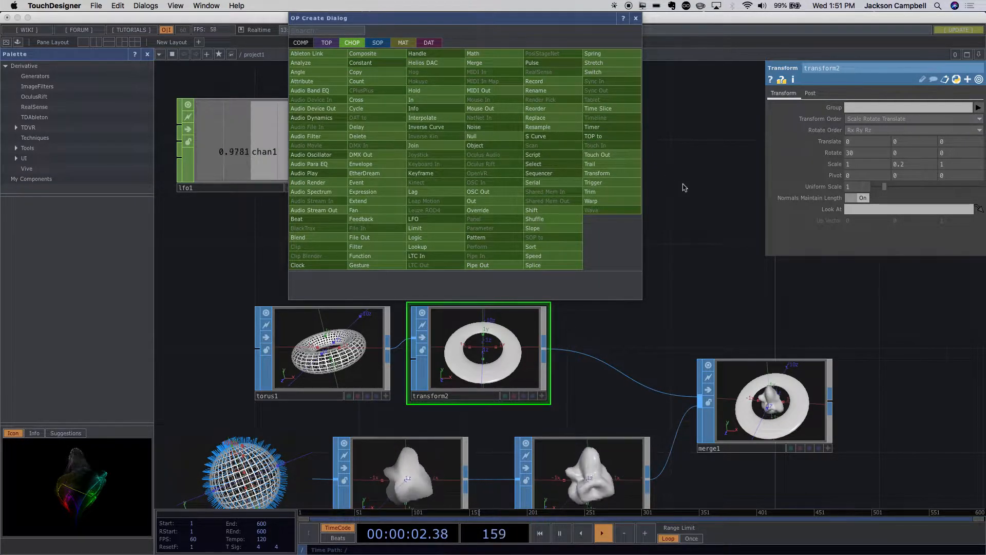
left_click(381, 45)
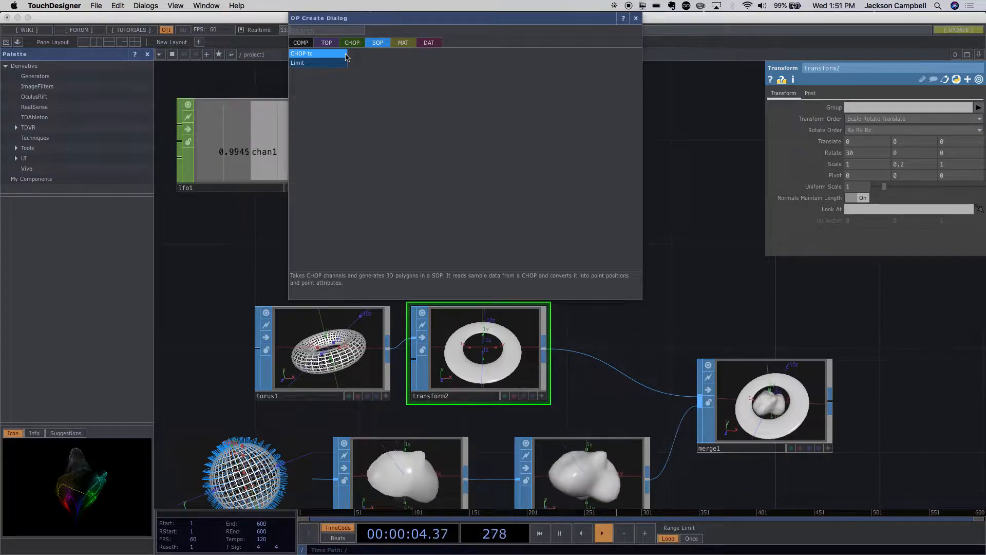
left_click(332, 44)
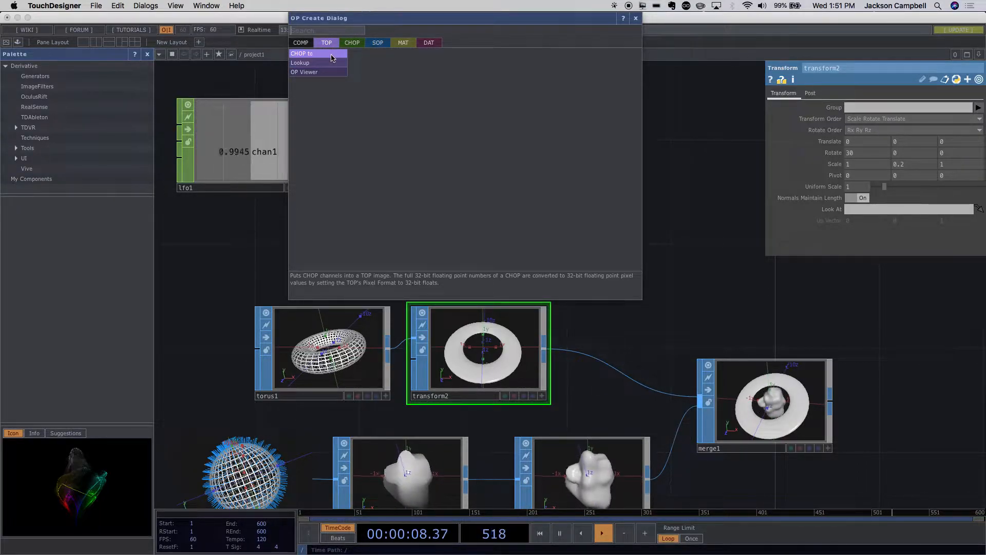
left_click(428, 43)
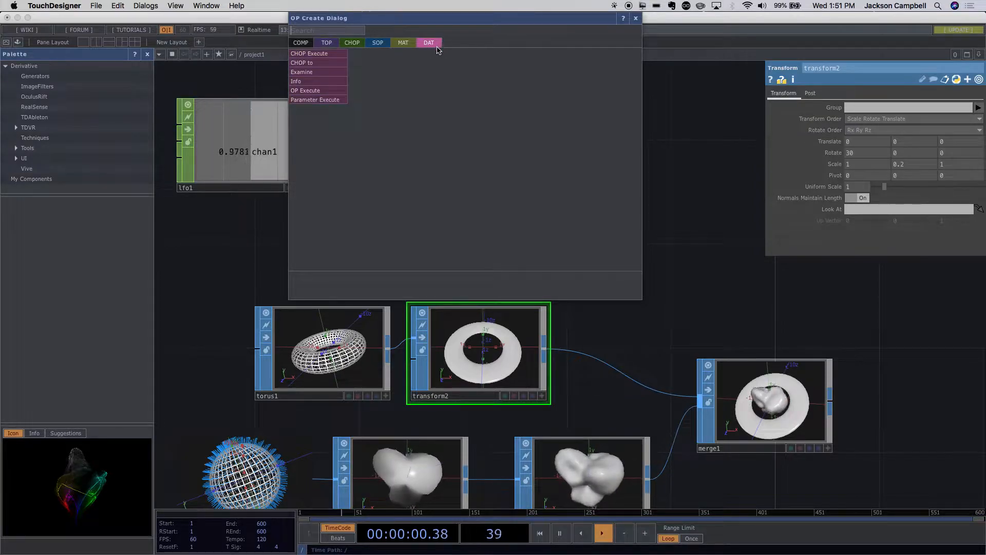
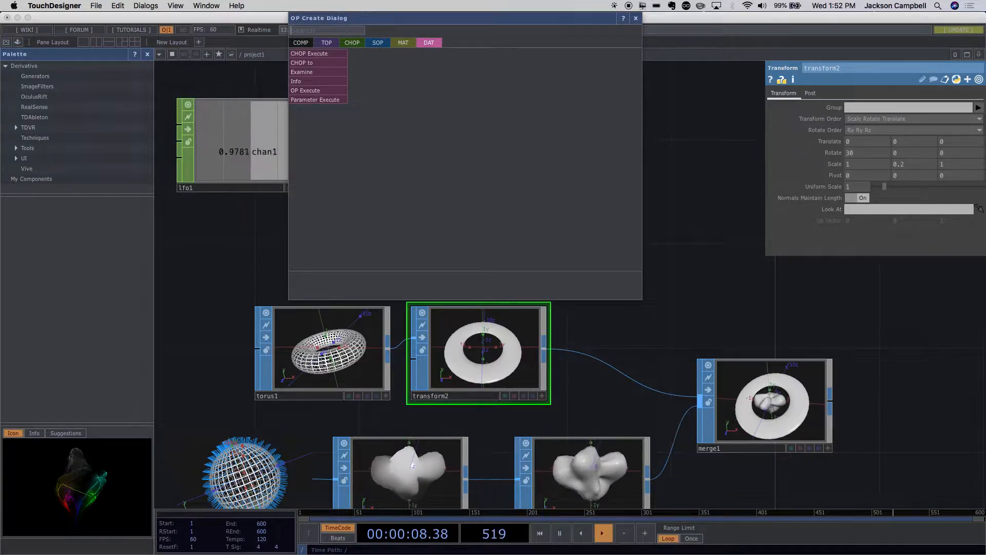
left_click(681, 194)
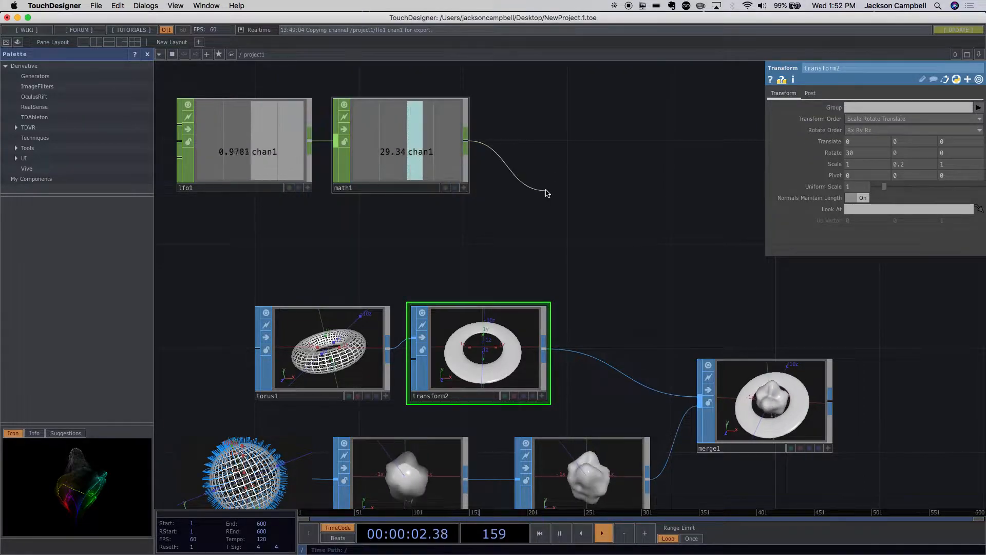
key("Escape")
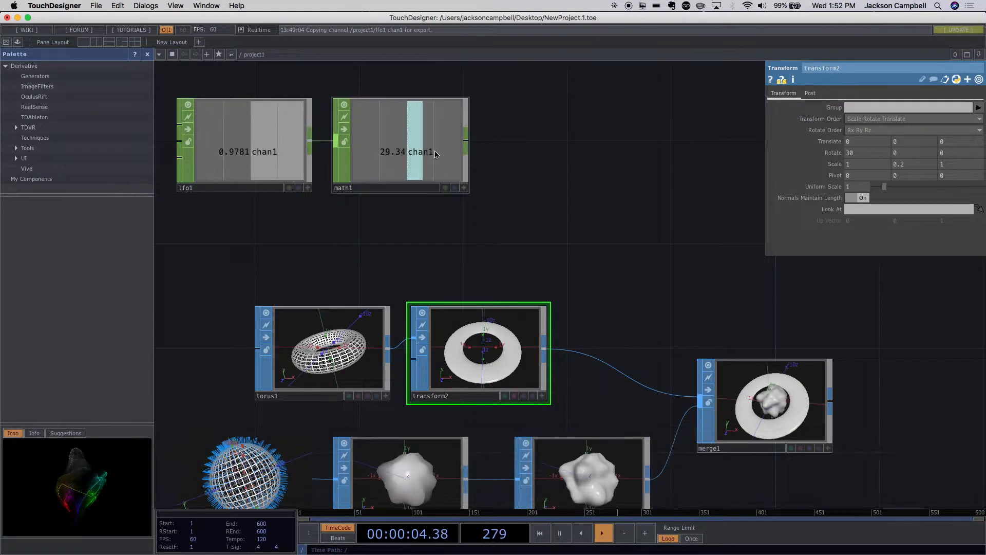
left_click(464, 188)
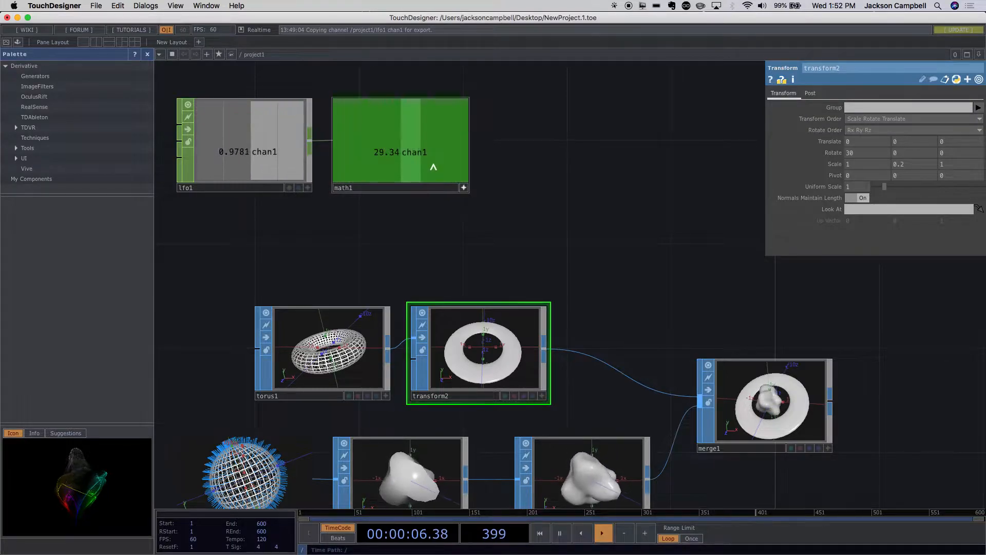
left_click(465, 188)
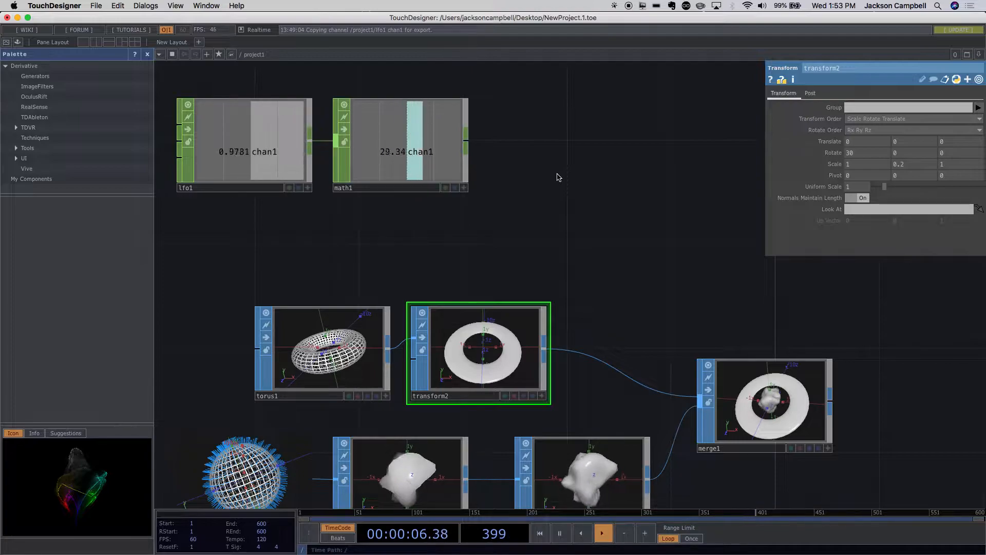
- Add a Null CHOP fed by the Math CHOP's output and place it in line with the Math node
left_click(466, 148)
left_click(472, 136)
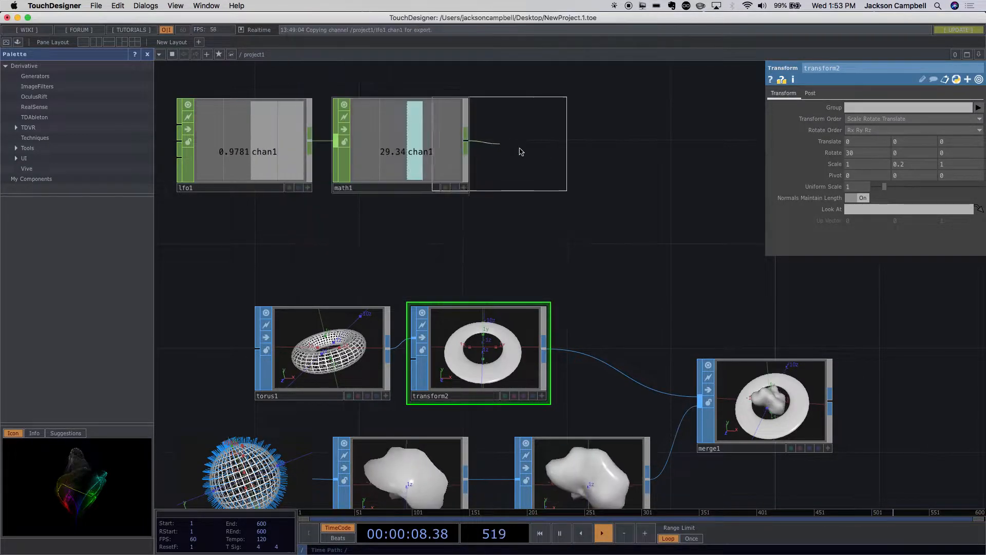
left_click(604, 147)
left_click_drag(594, 186, 647, 171)
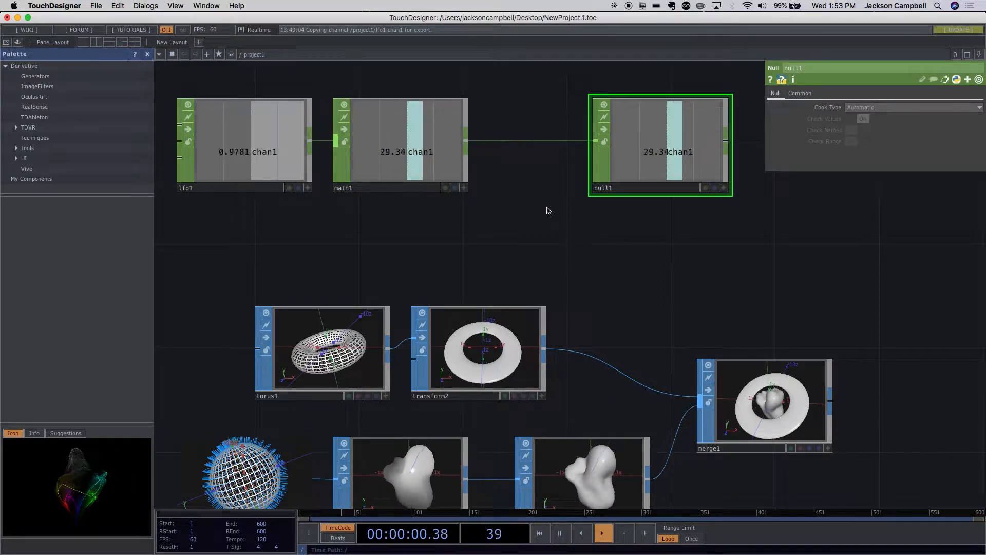
left_click_drag(628, 186, 576, 184)
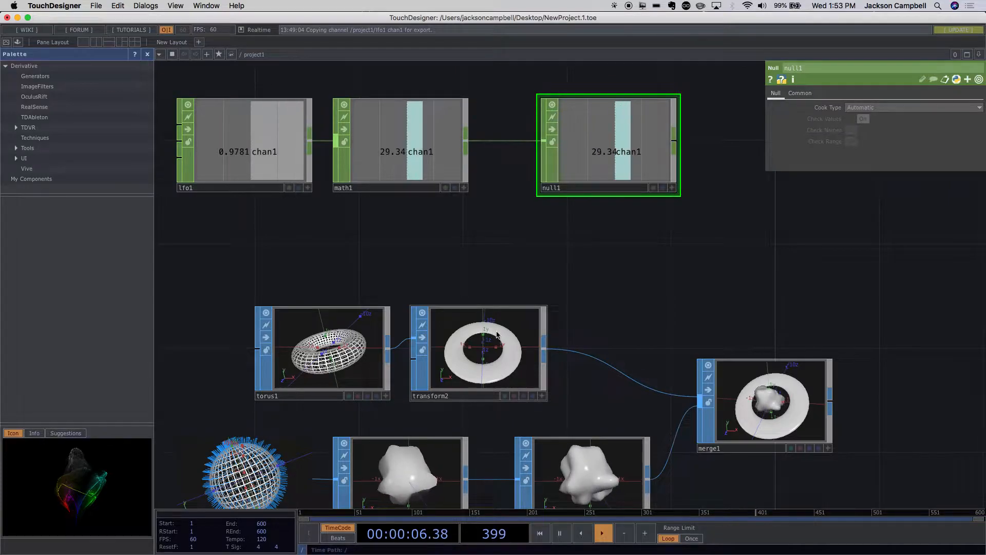
- Make the Null CHOP's viewer active and expand the Rotate parameter of the ring's Transform SOP into its separate axes
left_click(495, 311)
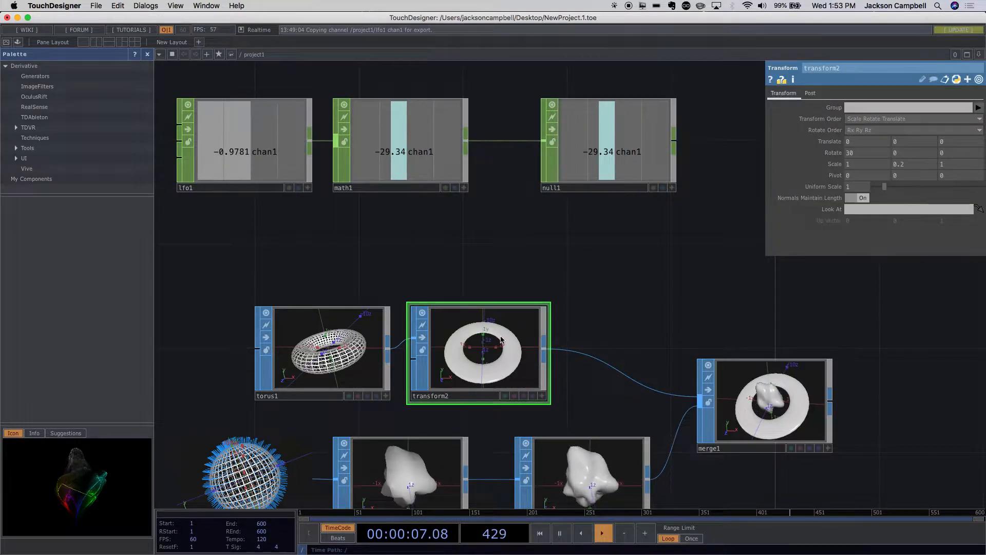
left_click(672, 188)
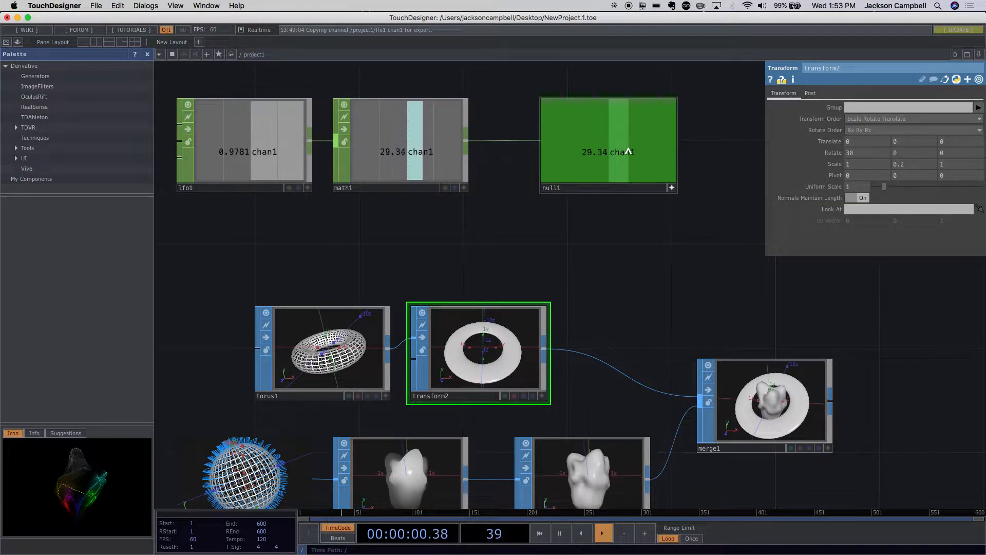
left_click_drag(627, 153, 882, 164)
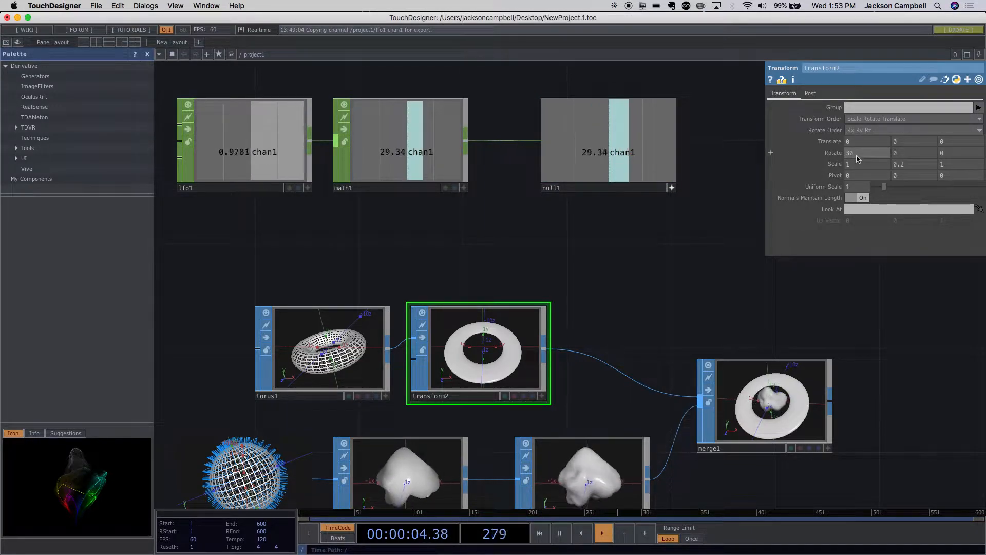
left_click(771, 154)
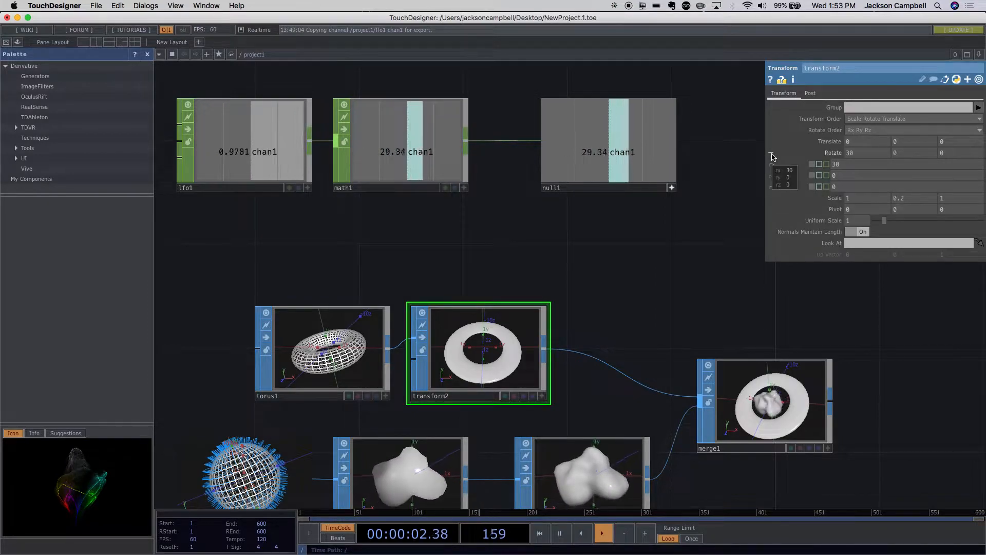
left_click(771, 154)
left_click(771, 154)
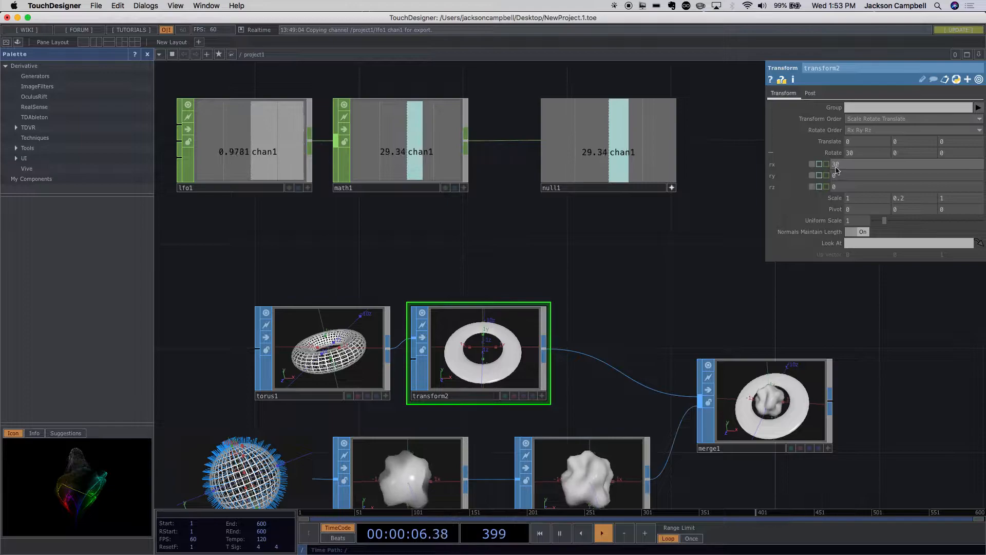
- Export the Null CHOP's chan1 channel to the X rotation of the ring's Transform SOP
left_click(673, 188)
left_click(673, 188)
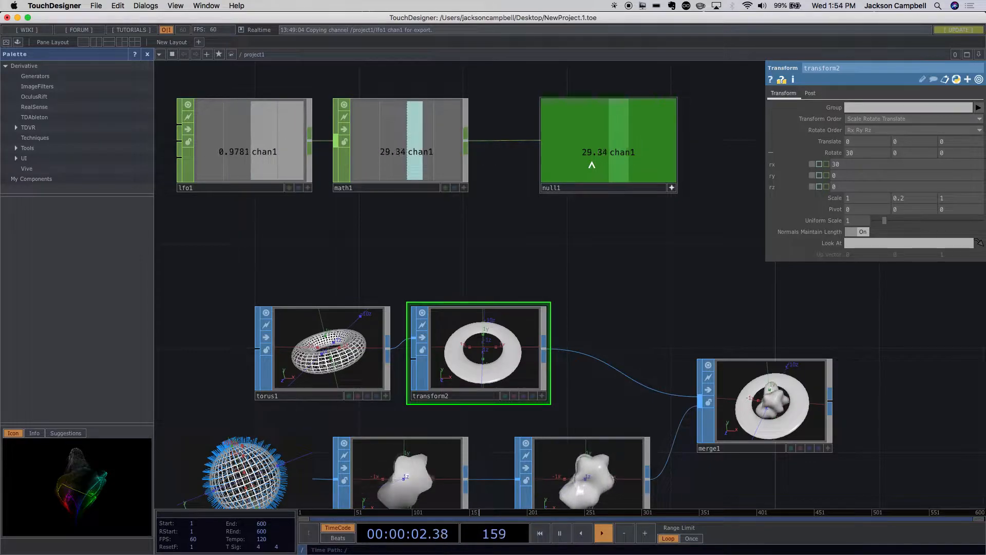
left_click_drag(591, 164, 854, 163)
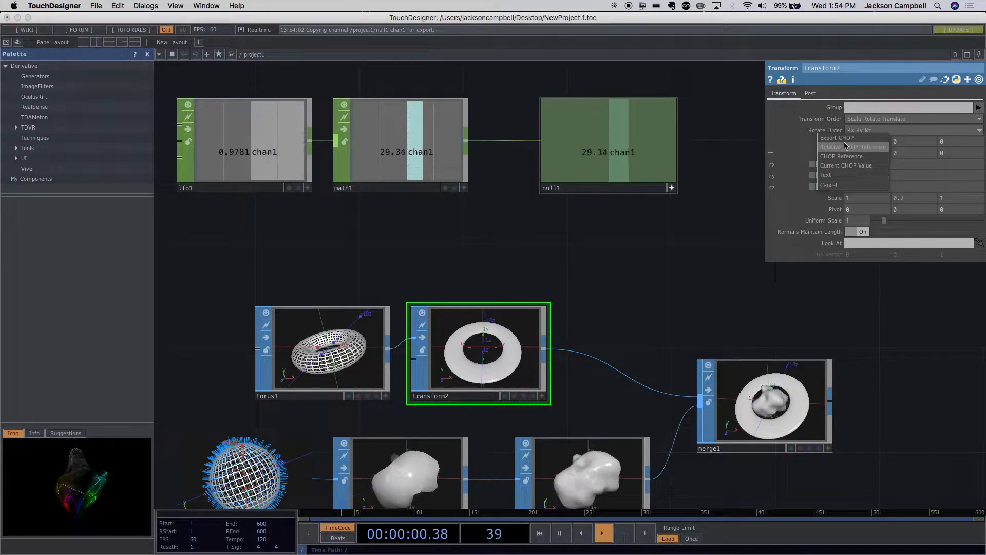
left_click(845, 140)
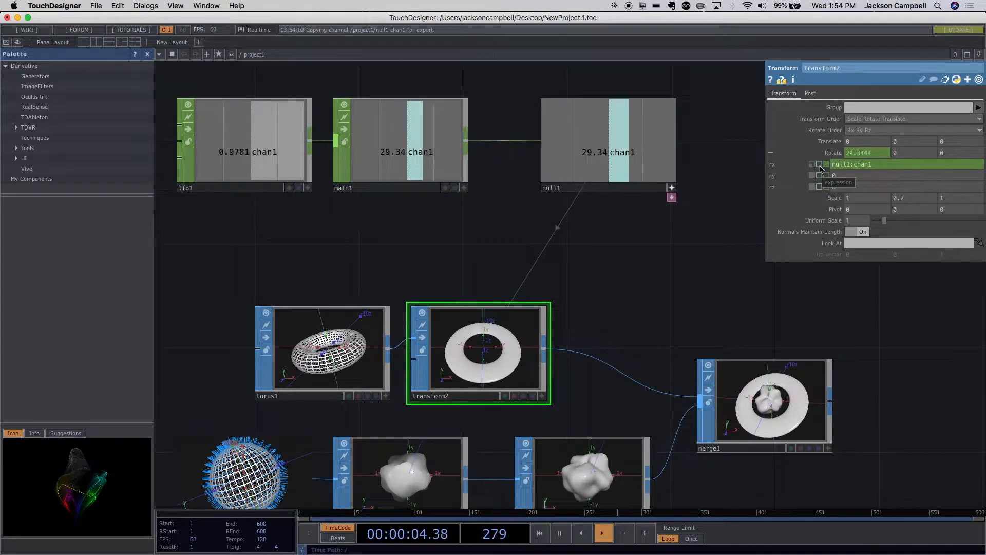
- Drive the ring's X rotation with a CHOP Reference to the Null CHOP's chan1, multiplied by .5 in the expression
left_click_drag(654, 163, 854, 163)
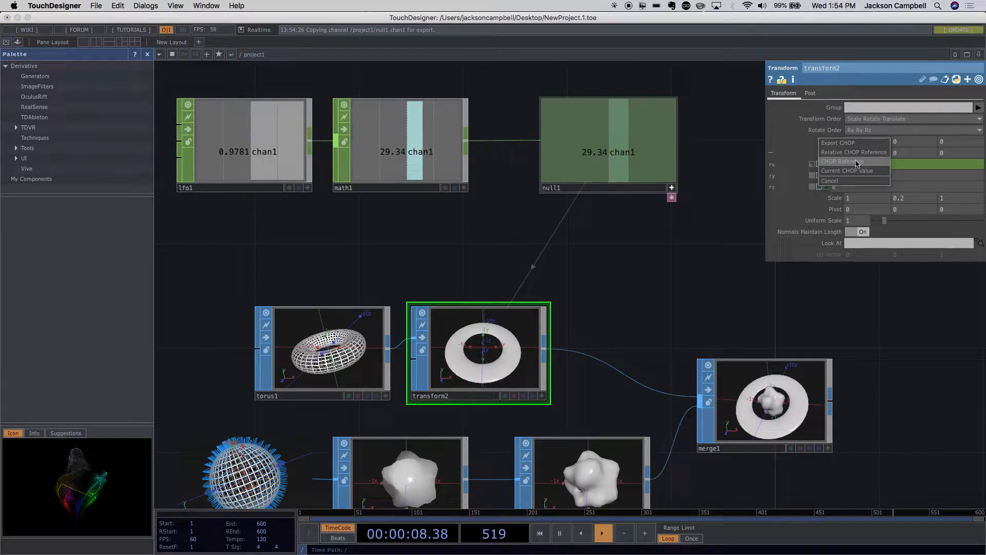
left_click(855, 162)
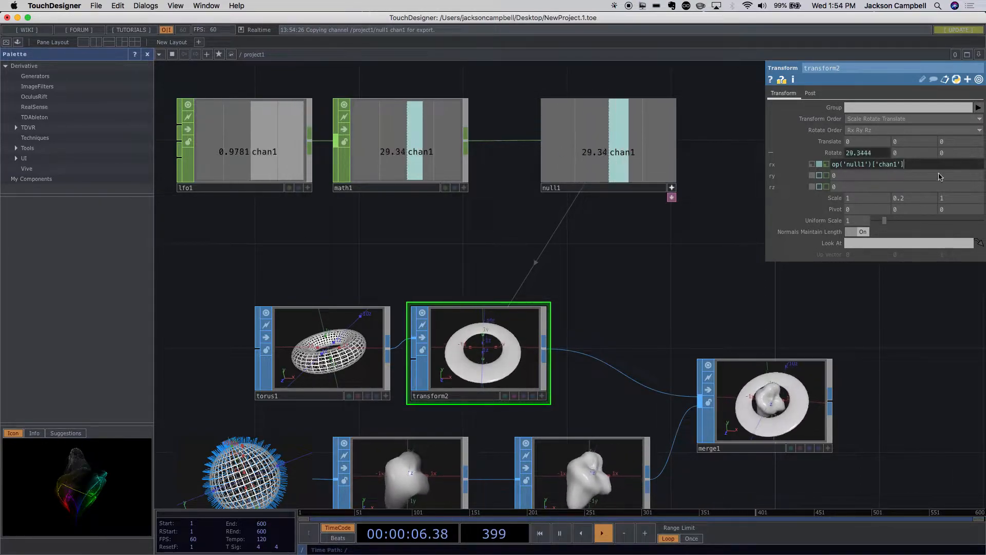
type("*.")
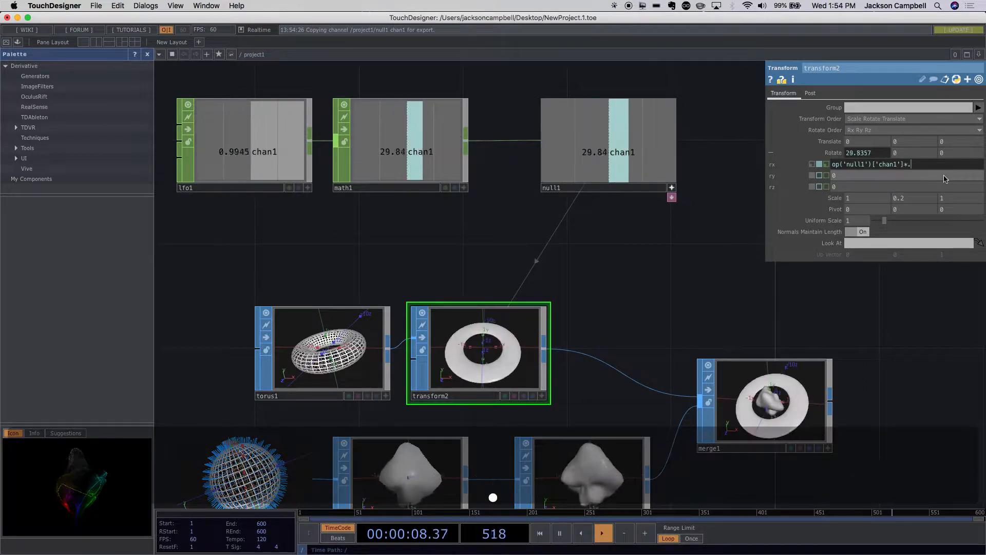
type("5")
key("Return")
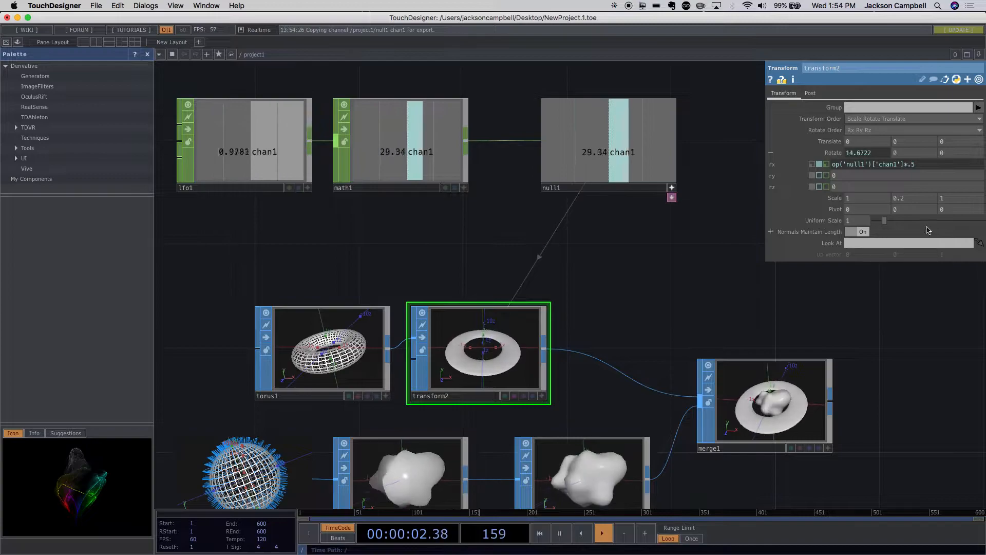
- Remove the *.5 factor from the ring's X rotation expression, leaving op('null1')['chan1']
left_click(930, 165)
key("BackSpace")
key("BackSpace")
key("BackSpace")
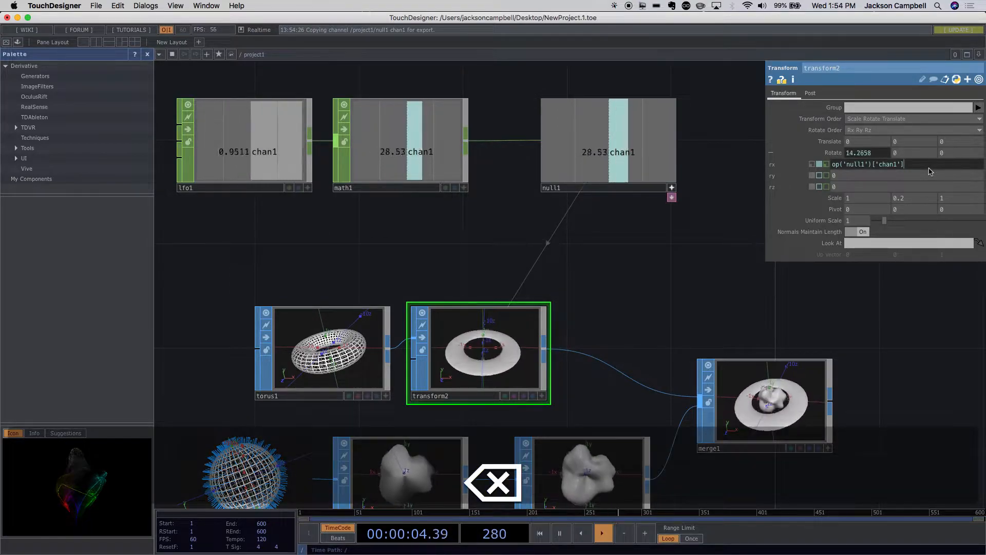
left_click(683, 274)
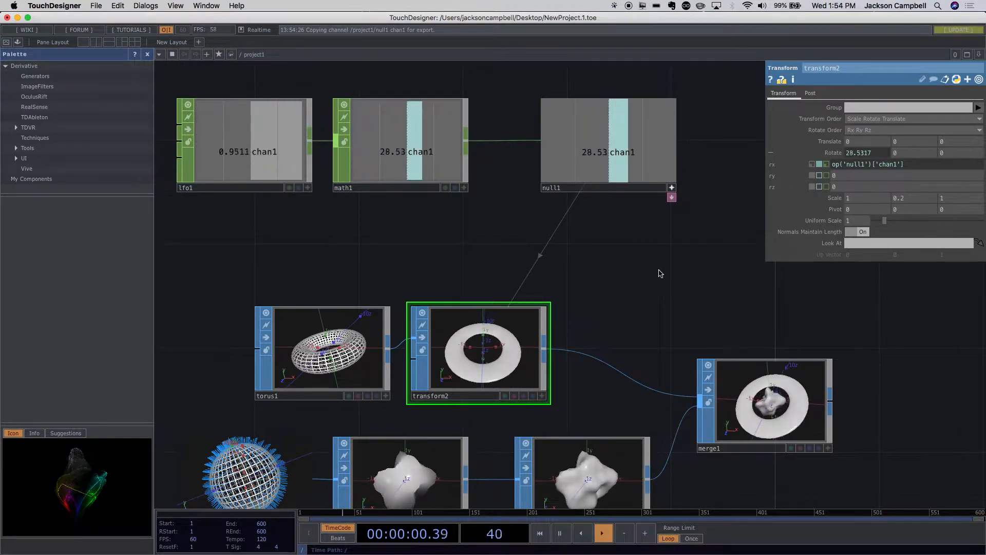
- Examine the ring's animated tilt in the Merge SOP's preview and the layout of the whole network
left_click_drag(861, 394, 805, 358)
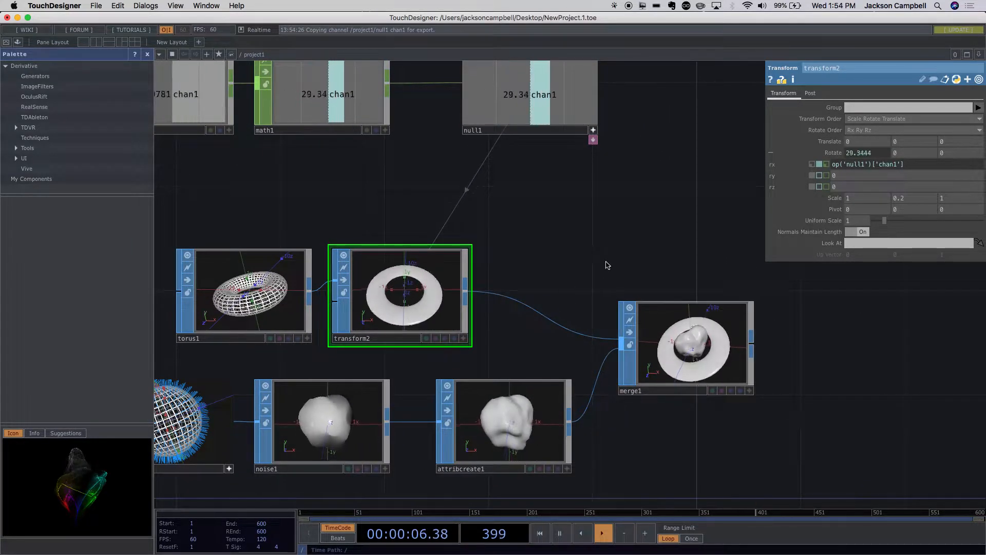
mouse_move(777, 155)
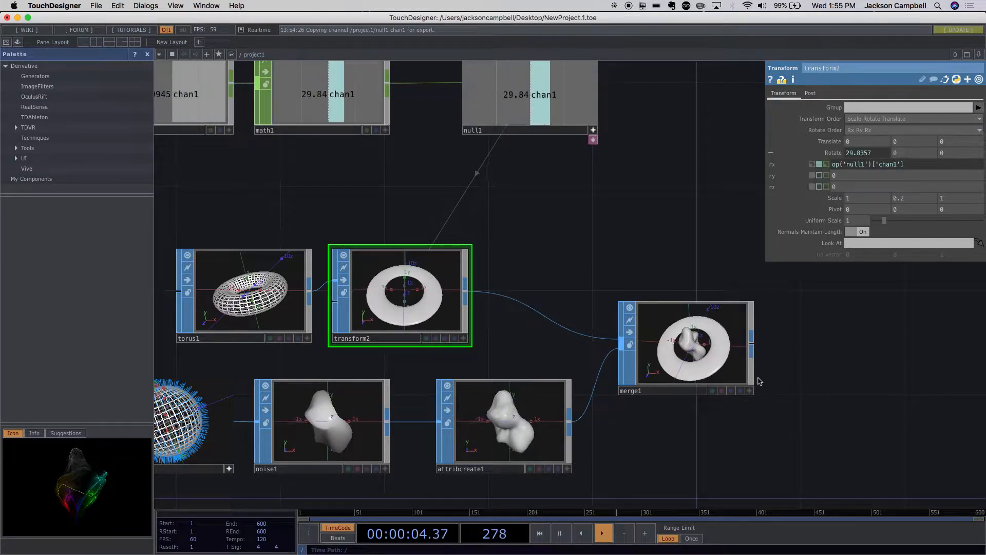
scroll(776, 398, "down", 1)
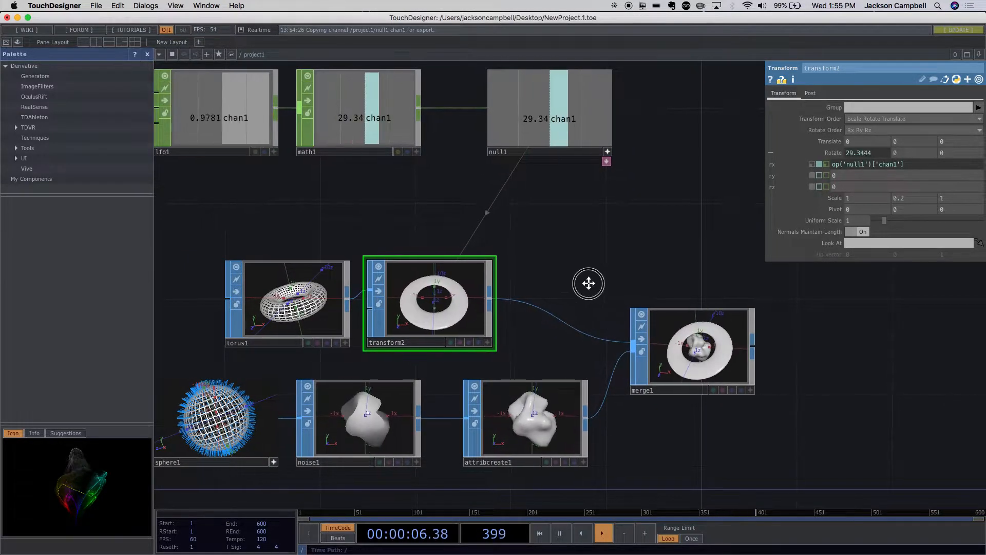
left_click_drag(590, 286, 588, 260)
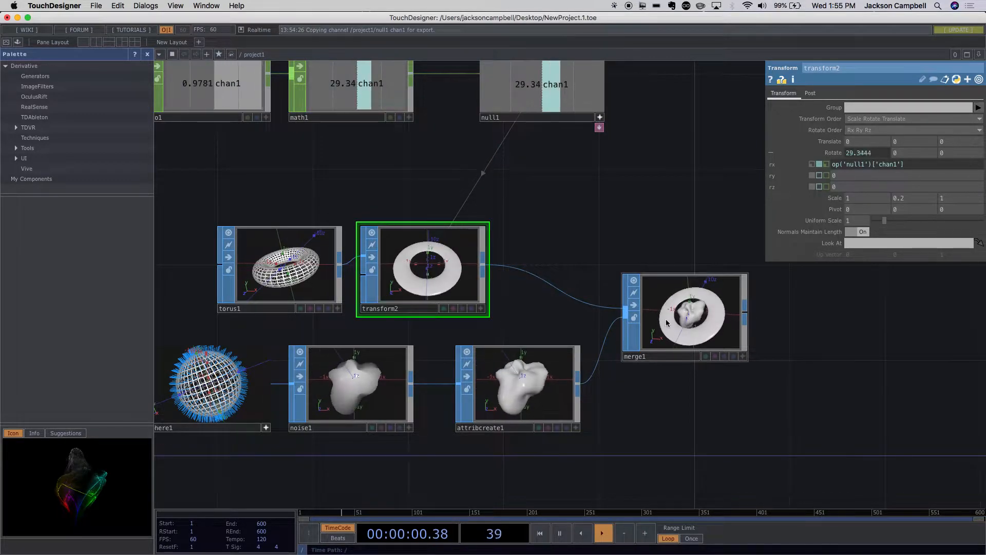
scroll(688, 380, "down", 5)
scroll(688, 382, "up", 6)
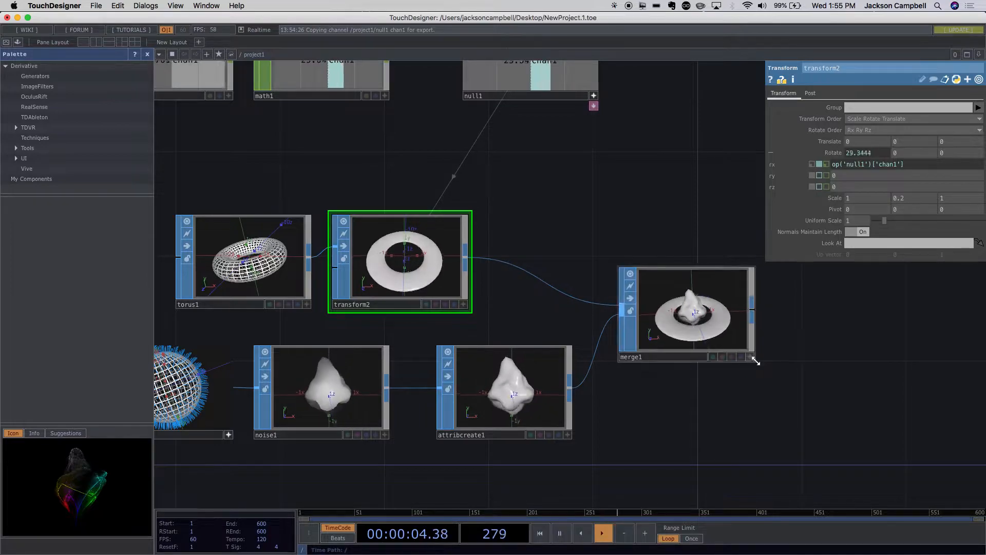
left_click_drag(759, 425, 610, 440)
scroll(610, 440, "down", 8)
left_click_drag(635, 384, 534, 275)
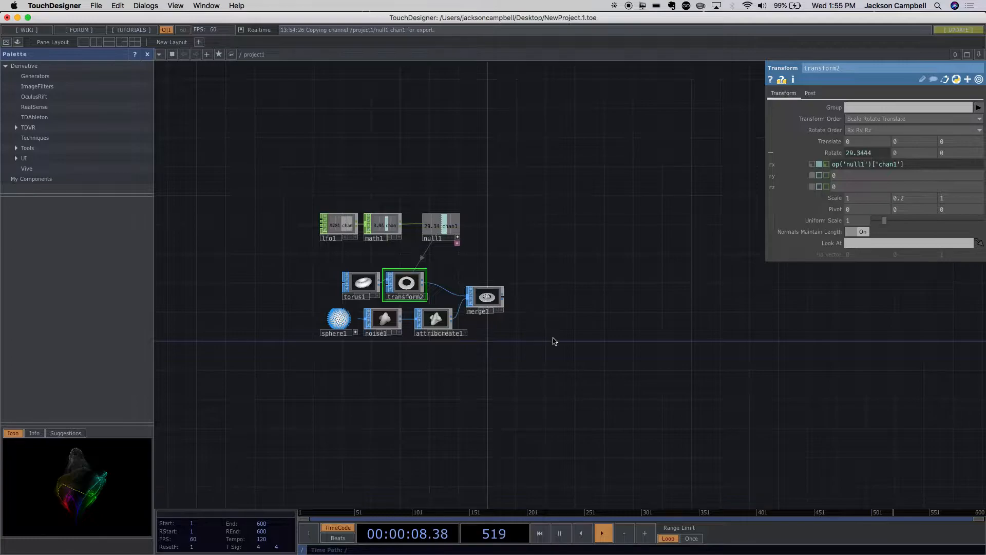
scroll(552, 341, "up", 5)
scroll(557, 338, "down", 2)
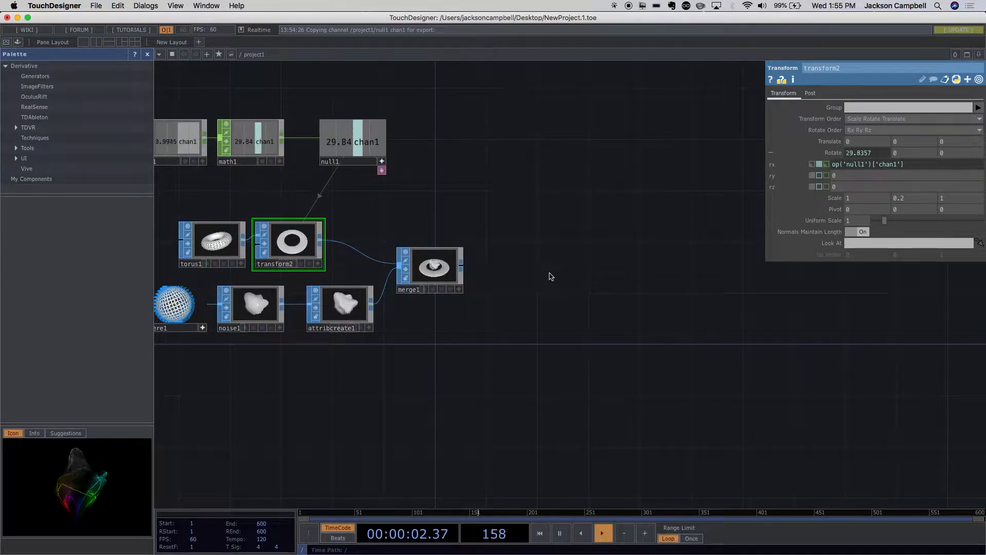
- Add a Geometry COMP and place it beyond the Merge SOP, slightly above it
key("Tab")
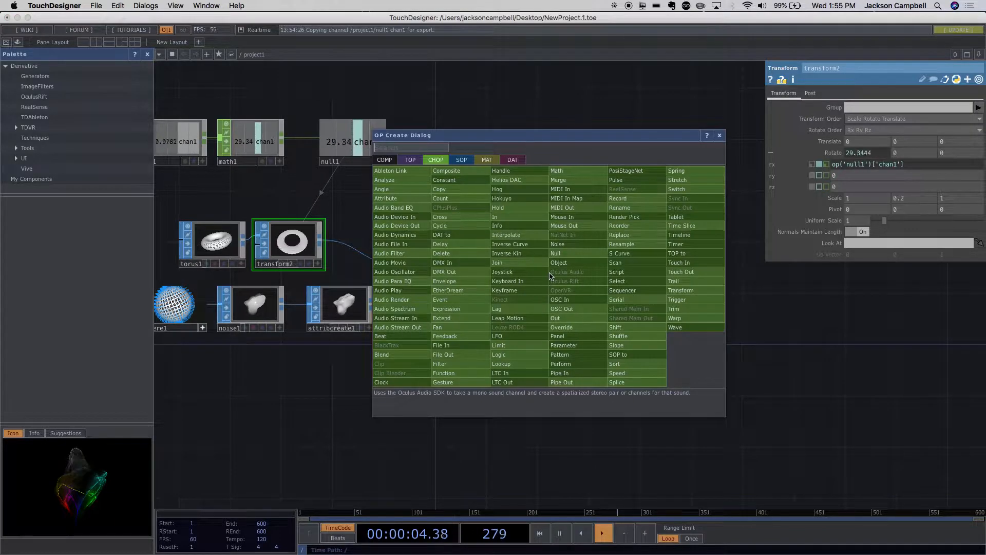
key("Tab")
key("Tab")
key("Tab")
key("Tab")
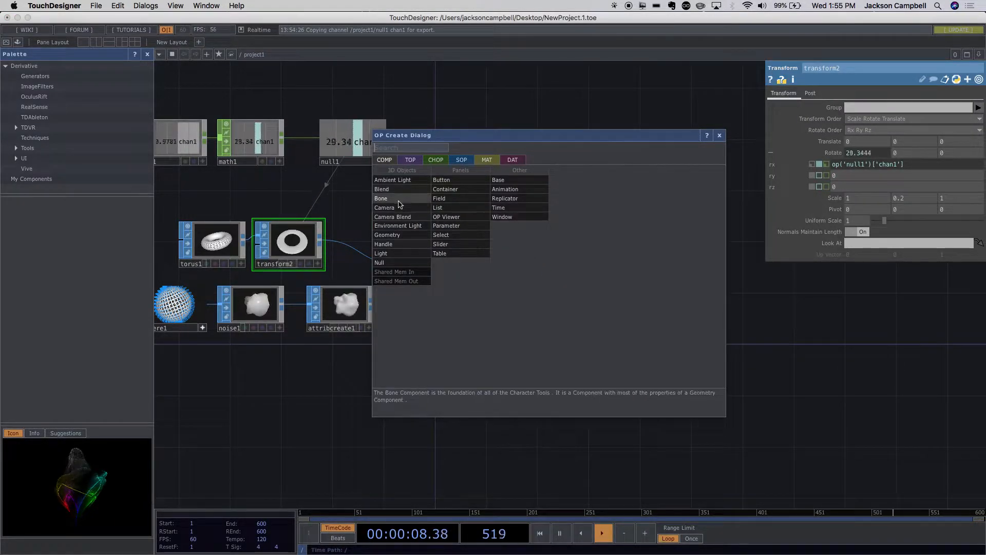
left_click(399, 235)
left_click(528, 235)
left_click_drag(527, 235, 540, 215)
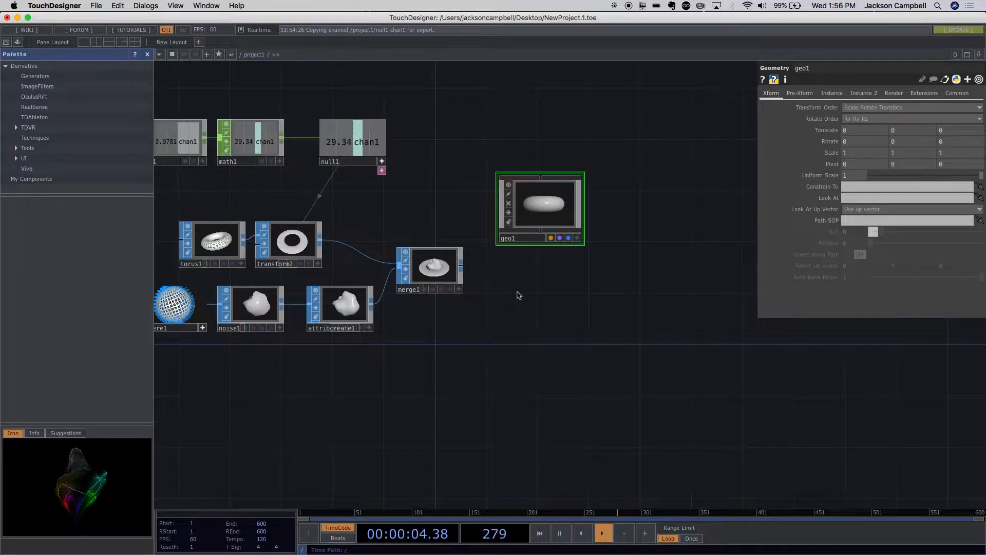
- Add a Camera COMP and a Light COMP, stacked in a column below the Geometry COMP
key("Tab")
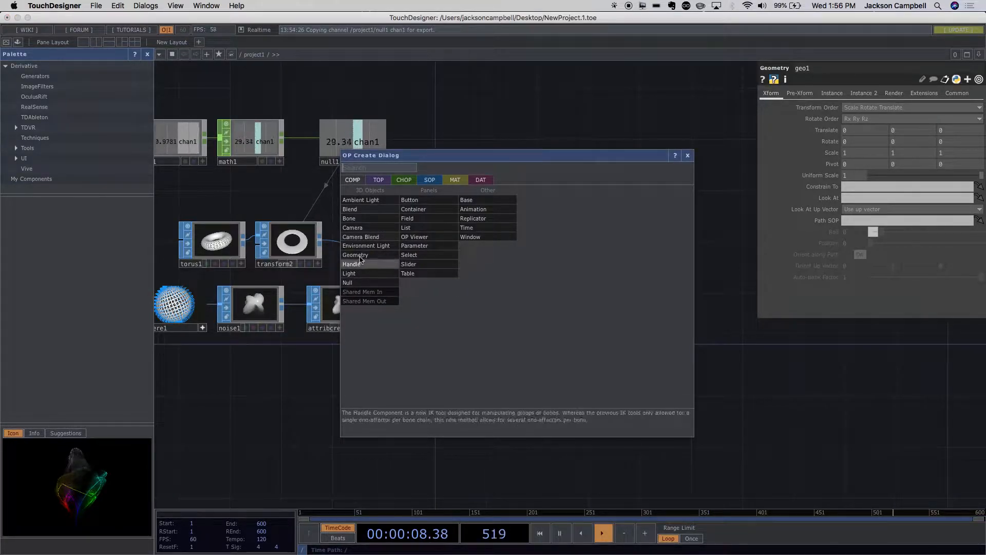
left_click(366, 233)
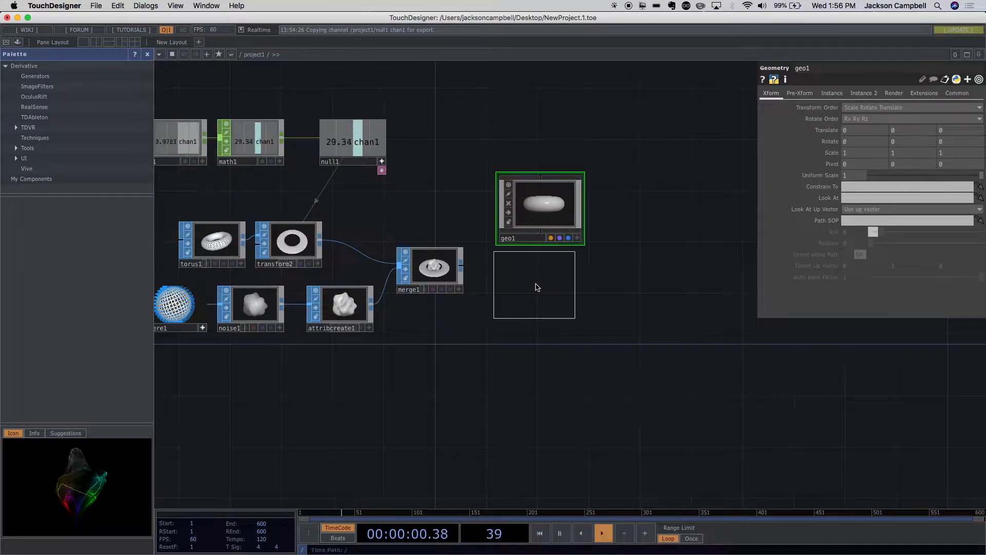
left_click(550, 314)
key("Tab")
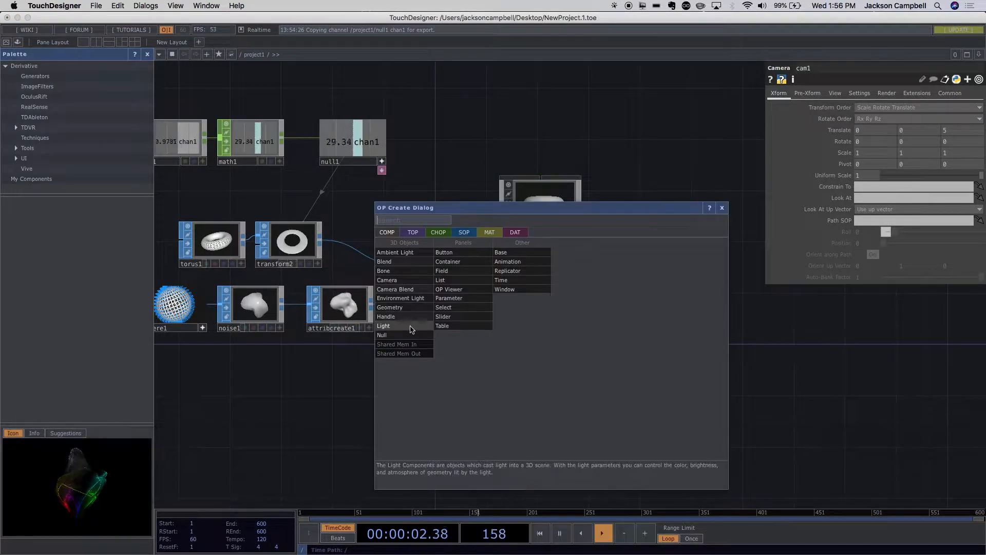
left_click(396, 329)
left_click(545, 378)
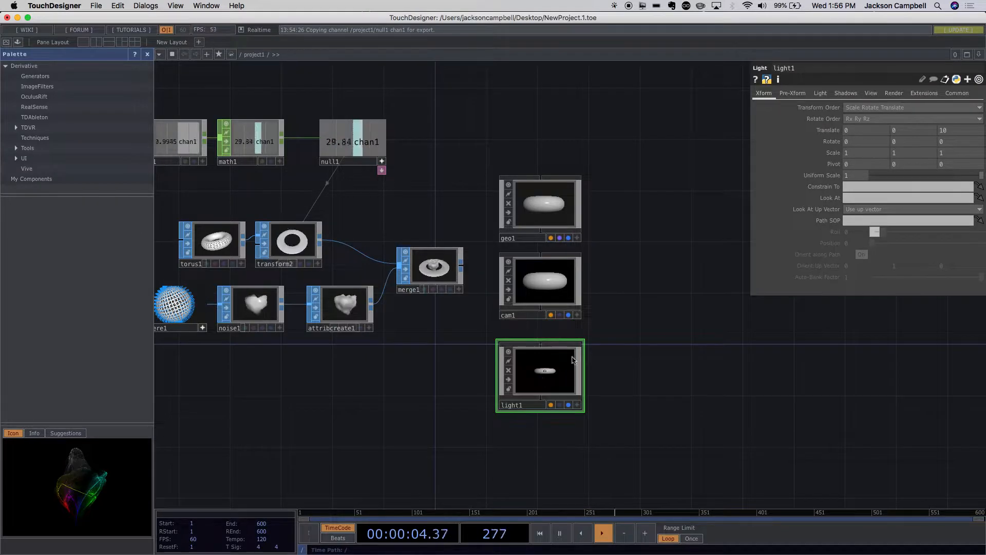
- Add a Render TOP and place it beyond the Camera COMP, level with it
left_click_drag(619, 307, 502, 310)
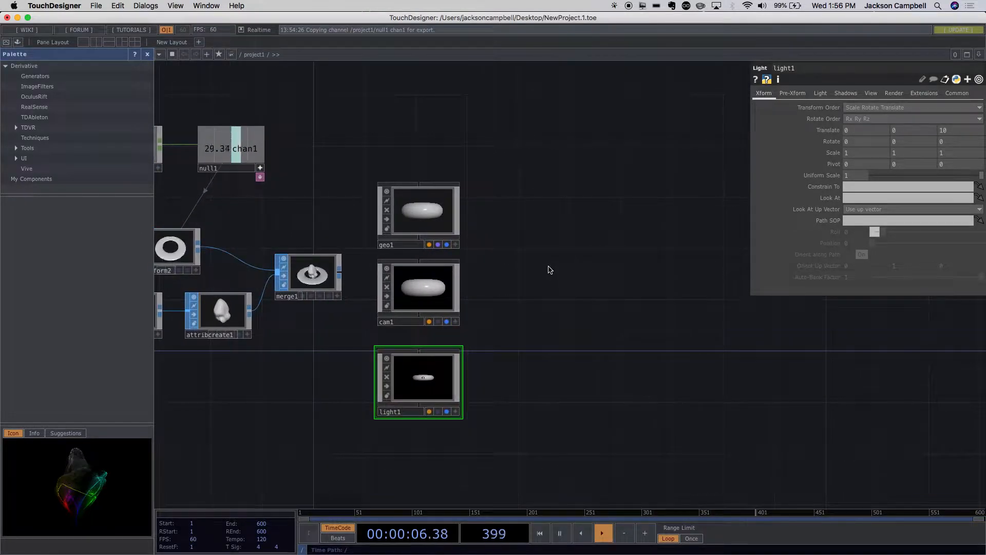
key("Tab")
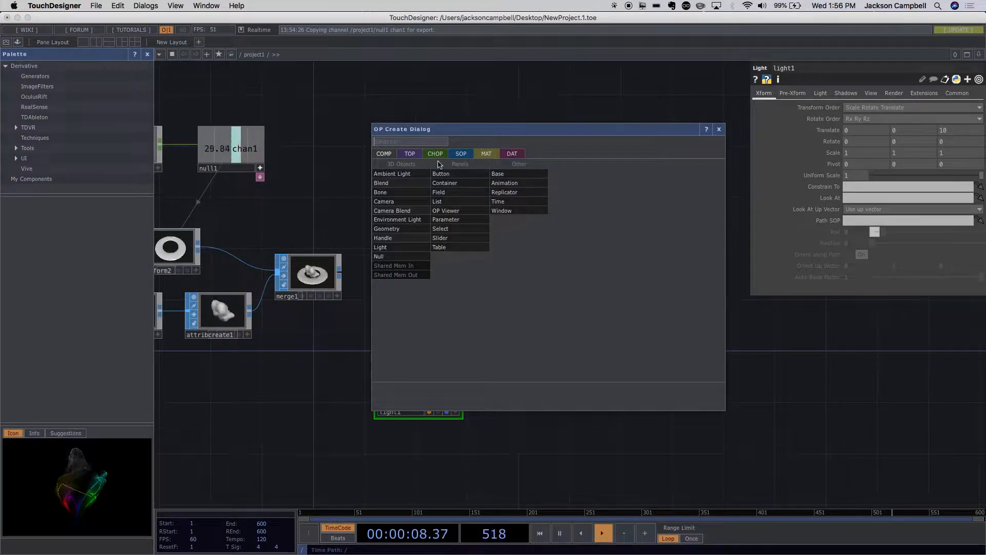
left_click(417, 155)
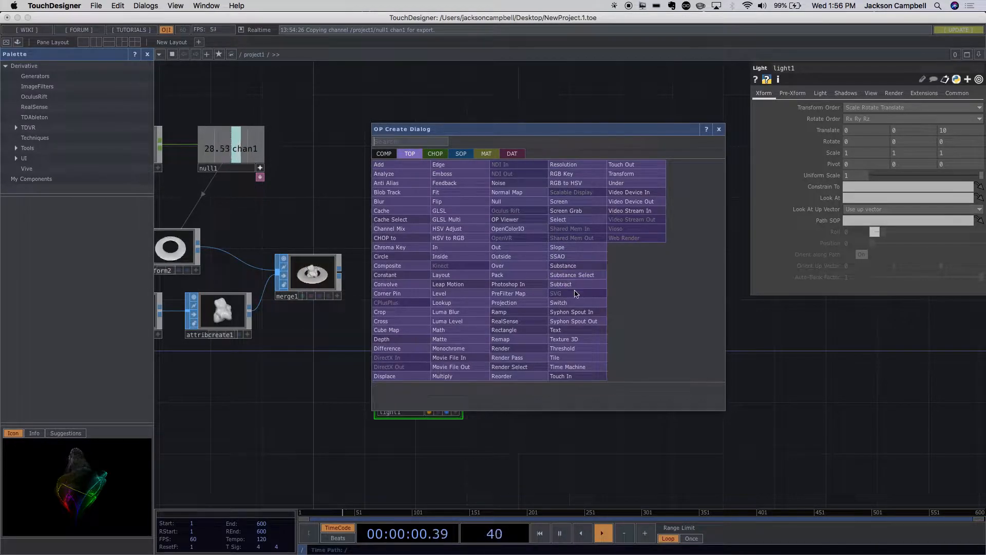
left_click(527, 340)
left_click(543, 292)
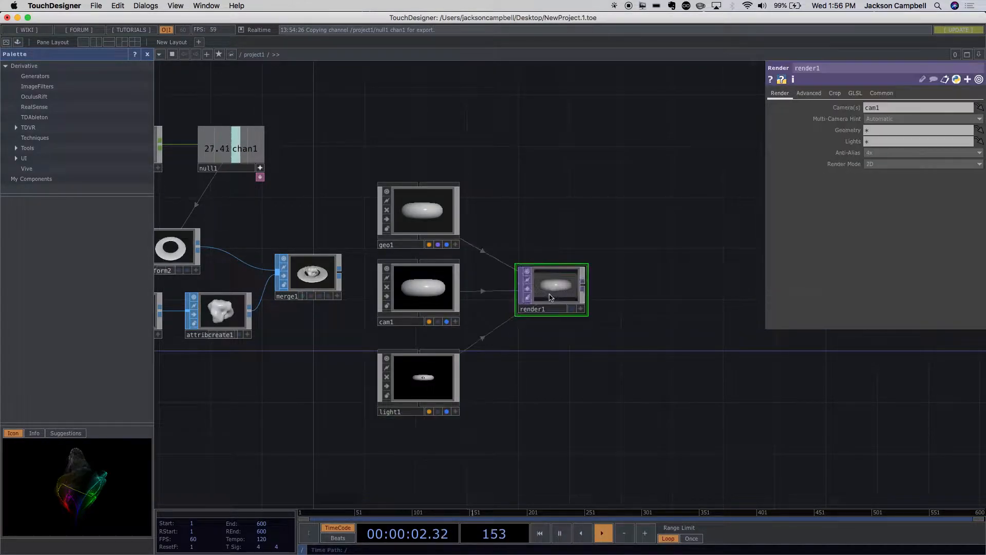
left_click_drag(569, 292, 608, 291)
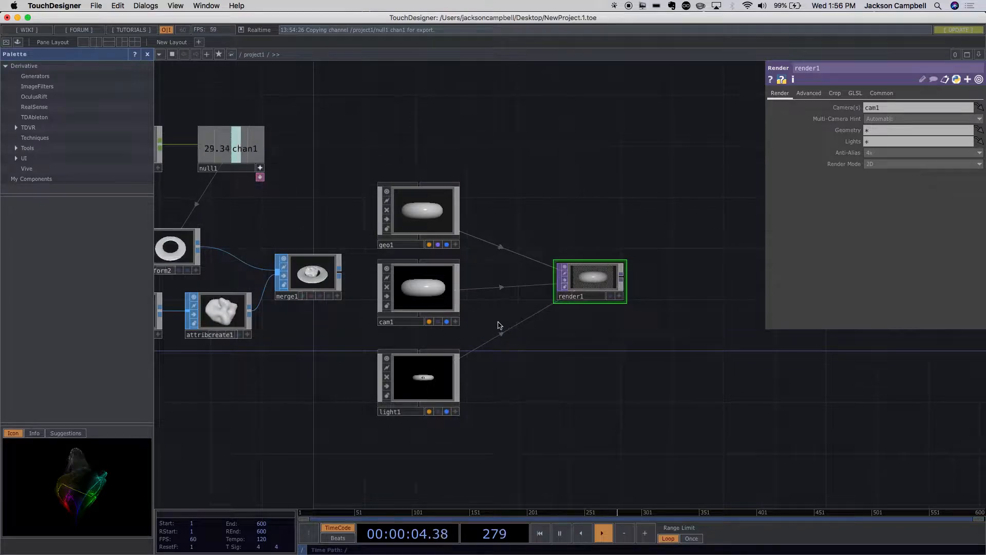
- Compare the geometry shown in the Merge SOP with the Geometry COMP's preview and the Render TOP's output
scroll(504, 315, "up", 3)
scroll(504, 314, "down", 3)
left_click_drag(352, 331, 384, 384)
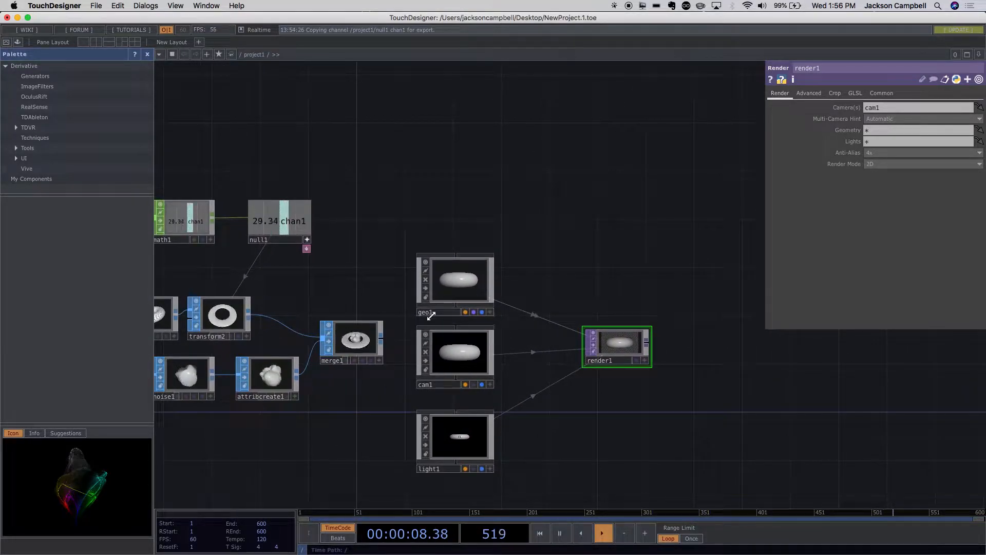
scroll(344, 391, "down", 2)
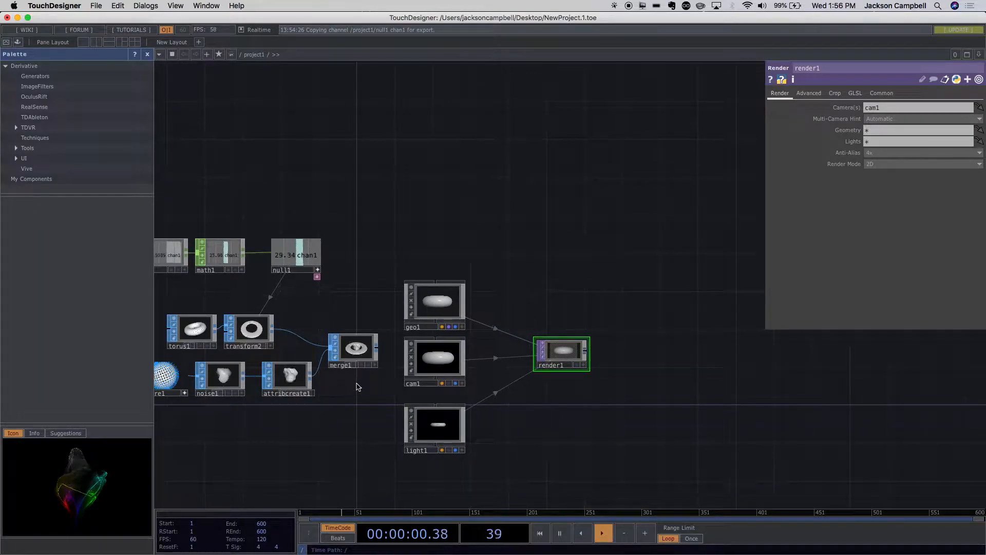
left_click(358, 359)
scroll(554, 359, "up", 5)
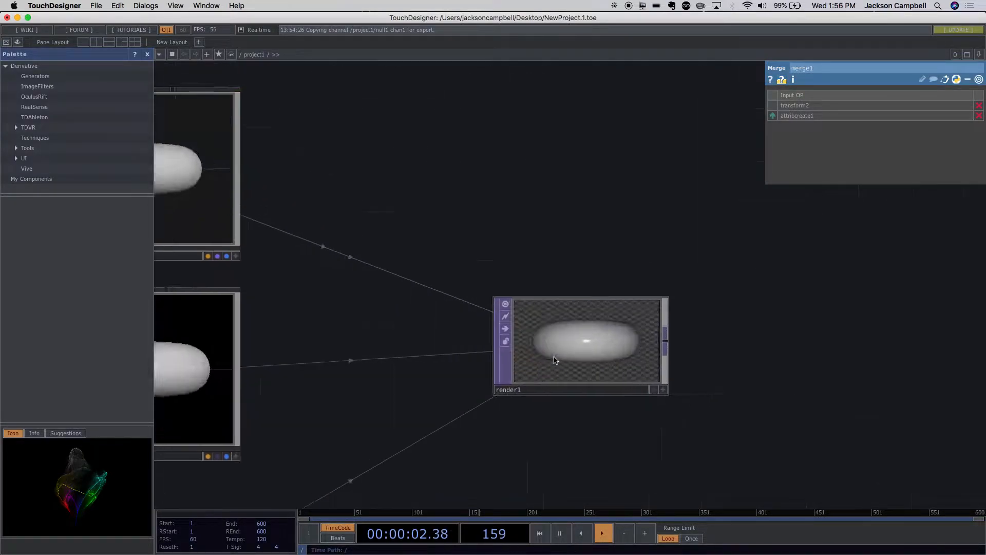
scroll(591, 380, "down", 5)
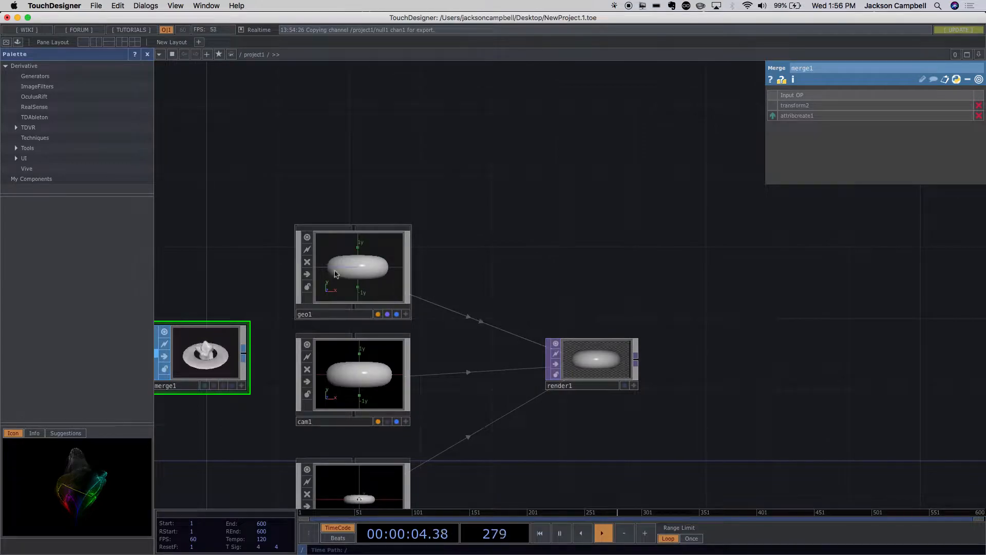
left_click(362, 276)
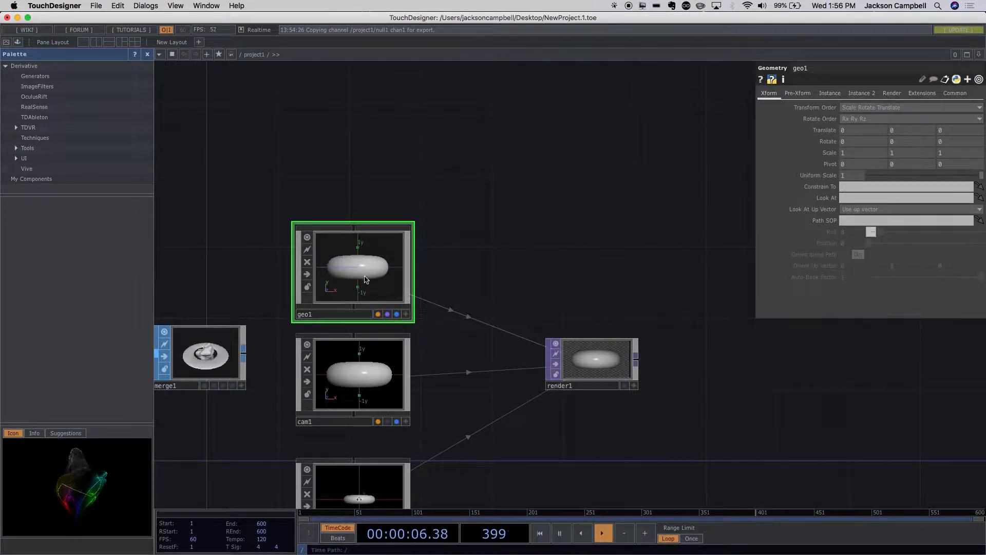
left_click_drag(275, 416, 475, 421)
scroll(381, 387, "up", 5)
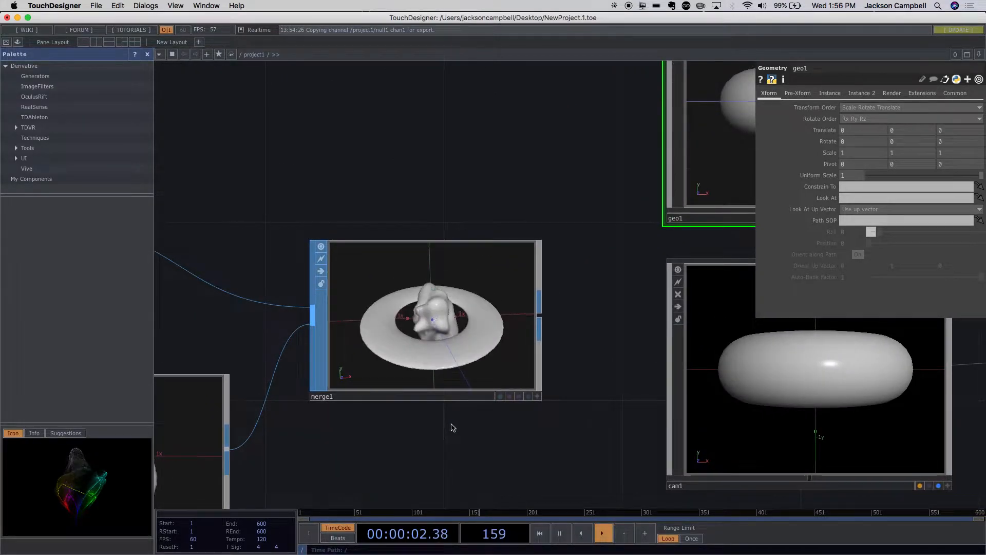
scroll(451, 427, "down", 10)
left_click_drag(444, 444, 451, 396)
scroll(447, 396, "up", 5)
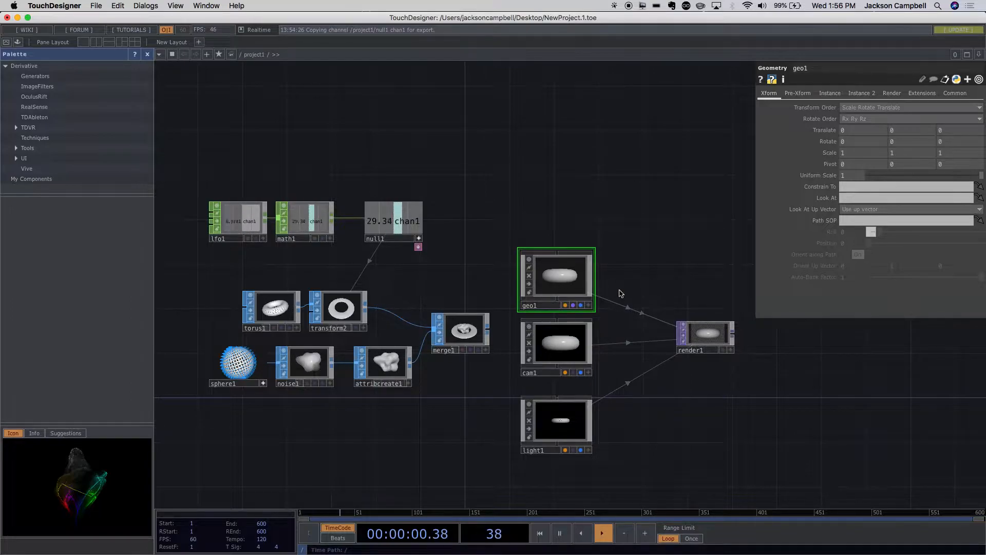
- Go inside the Geometry COMP, delete its default Torus SOP, and return to the project network
scroll(619, 297, "up", 3)
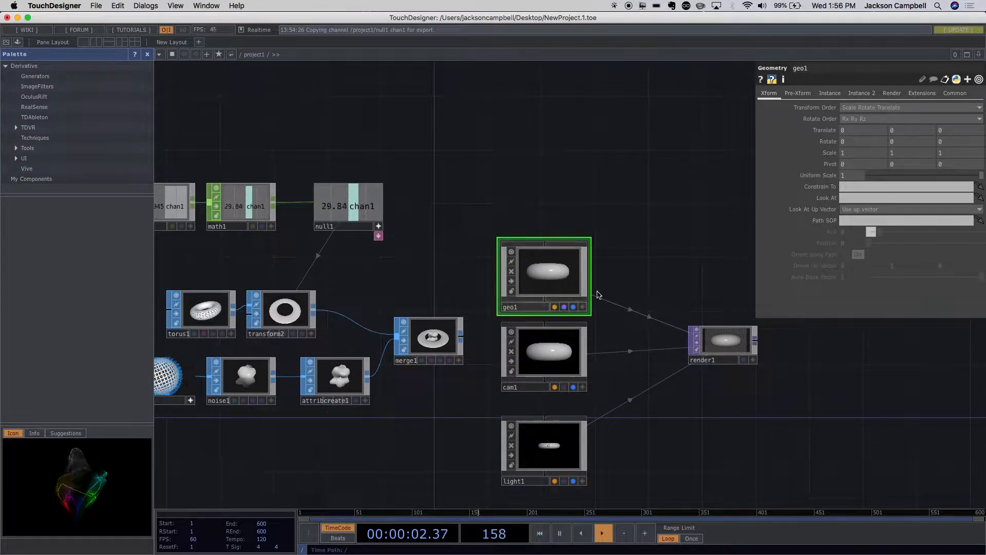
scroll(559, 282, "up", 5)
scroll(559, 282, "up", 6)
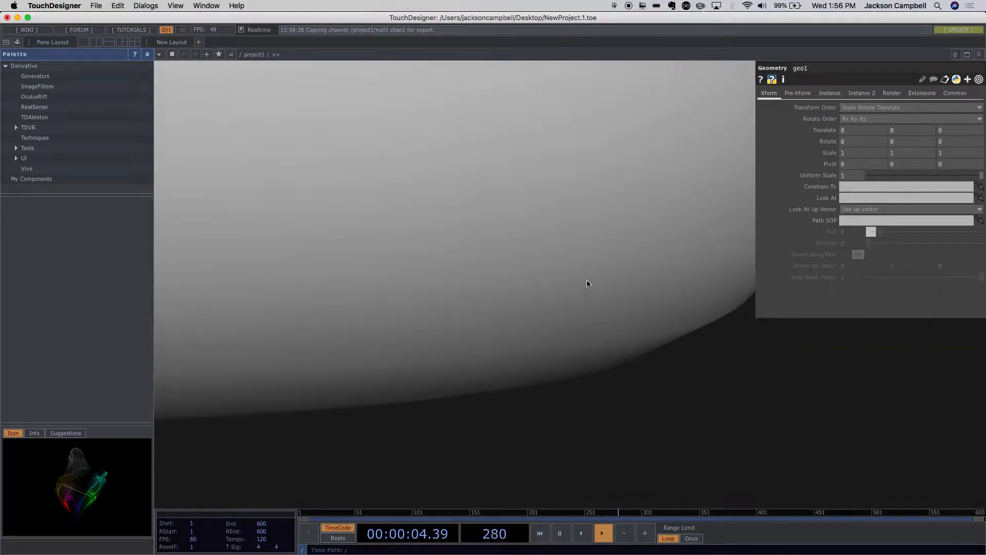
scroll(521, 297, "down", 4)
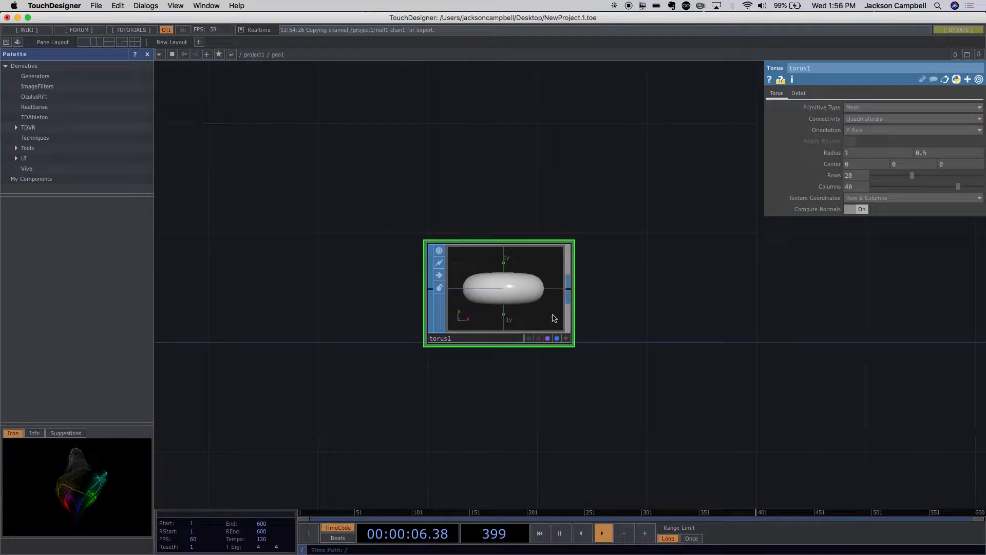
scroll(588, 344, "down", 3)
scroll(591, 348, "up", 5)
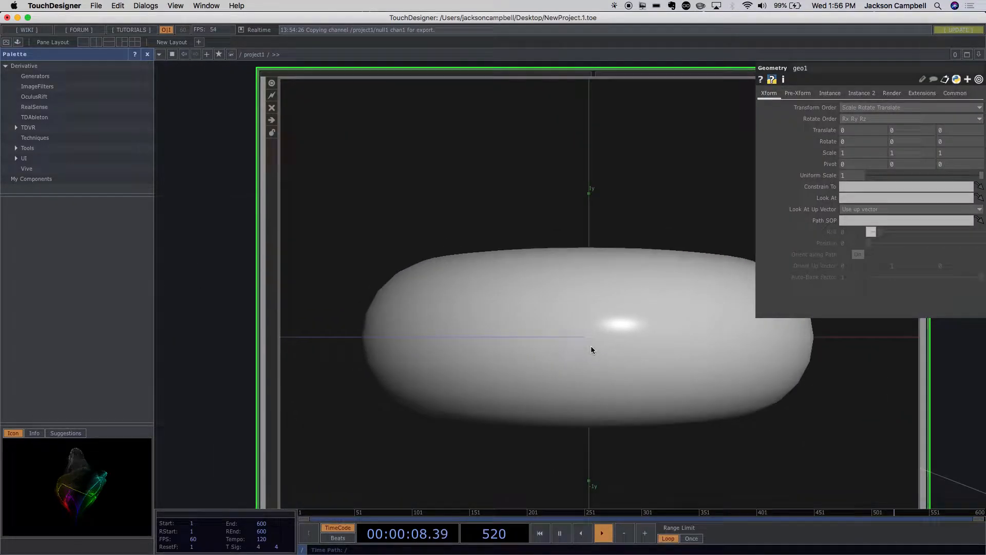
scroll(591, 348, "down", 4)
scroll(590, 352, "down", 2)
scroll(588, 352, "up", 6)
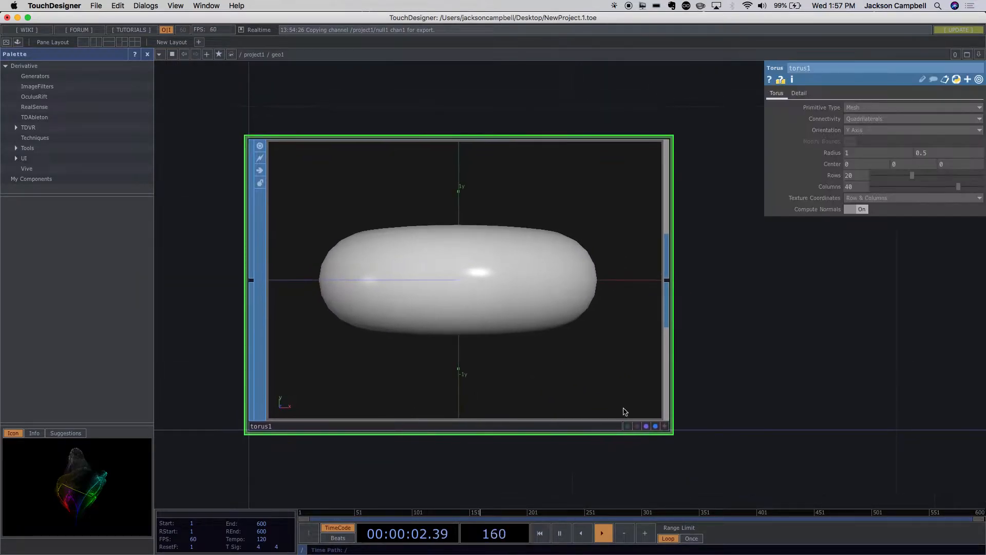
key("BackSpace")
scroll(557, 376, "down", 3)
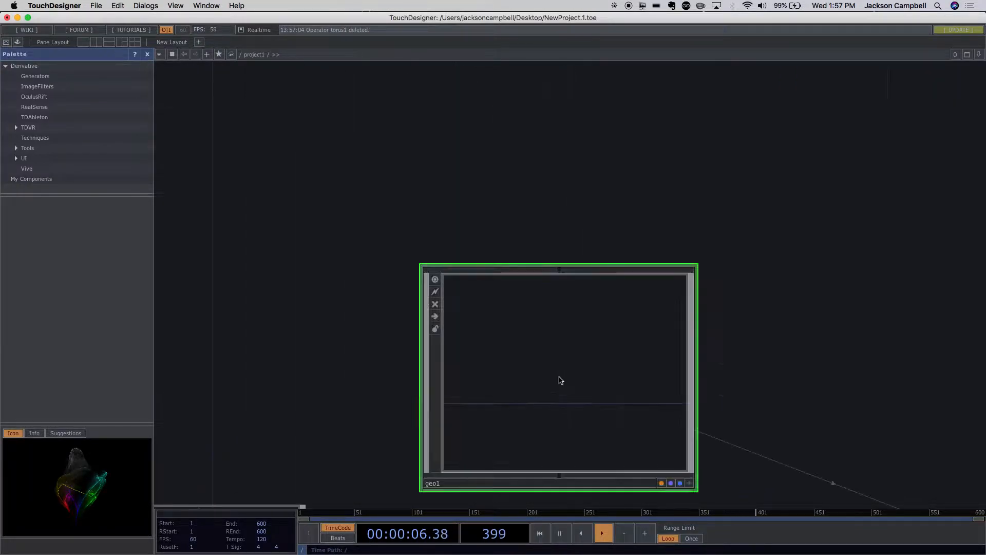
- Check the Geometry COMP's contents and preview, then examine how the Merge SOP and render operators are laid out
scroll(436, 384, "down", 5)
left_click(259, 385)
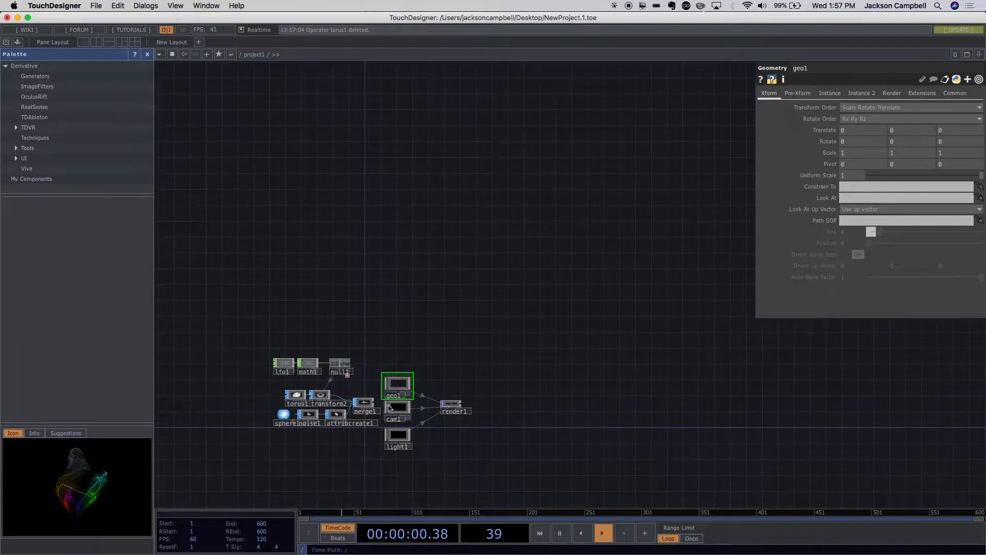
scroll(400, 390, "up", 5)
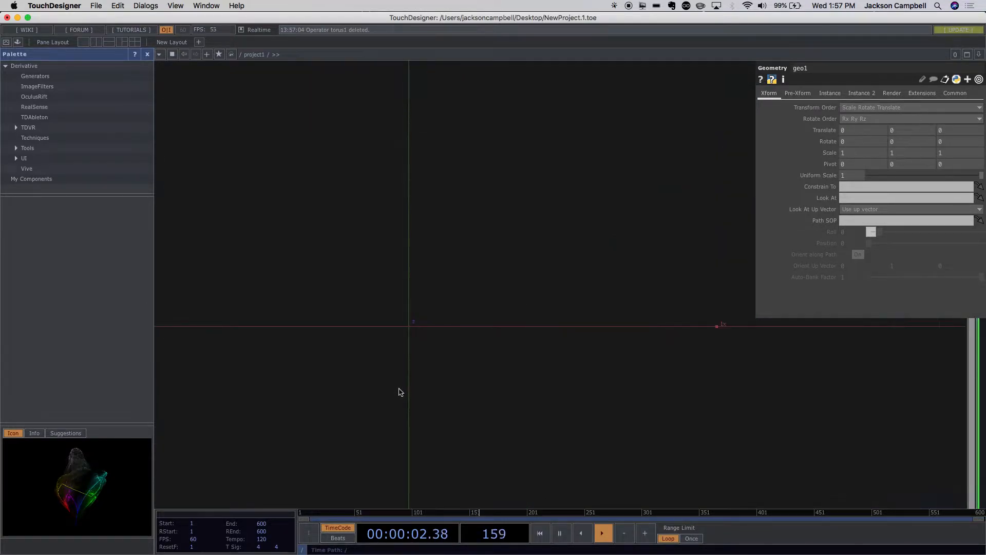
scroll(400, 392, "up", 2)
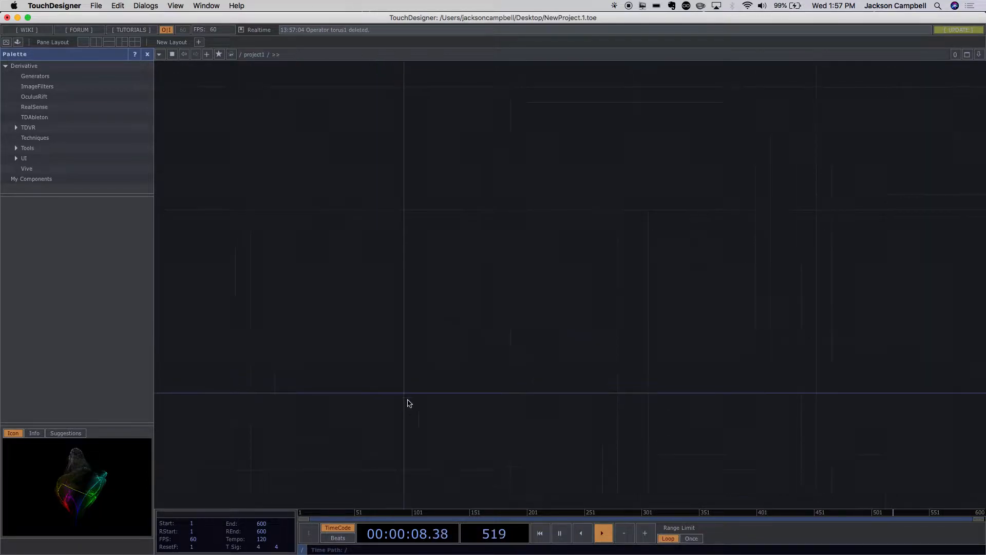
scroll(408, 401, "down", 3)
scroll(272, 402, "down", 4)
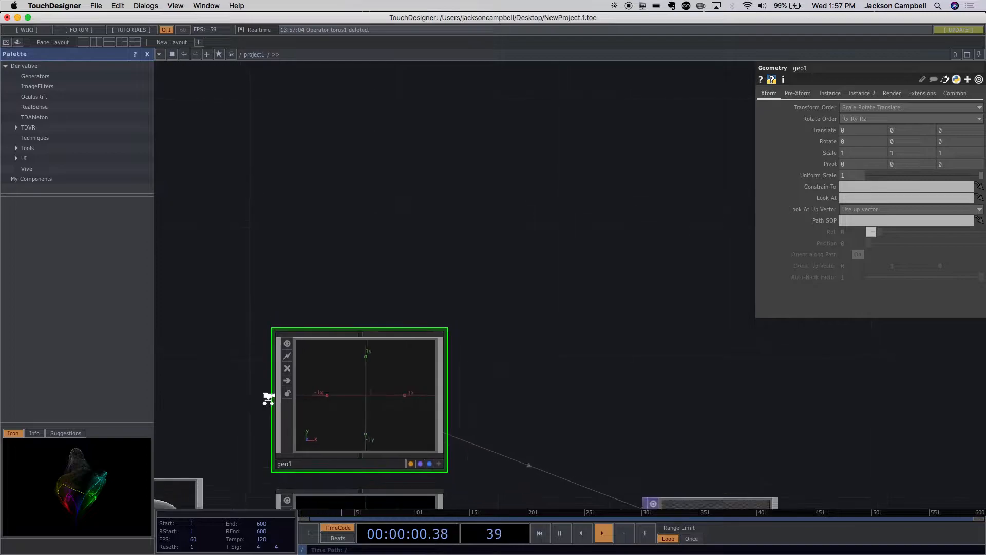
left_click_drag(227, 401, 480, 360)
scroll(438, 385, "down", 6)
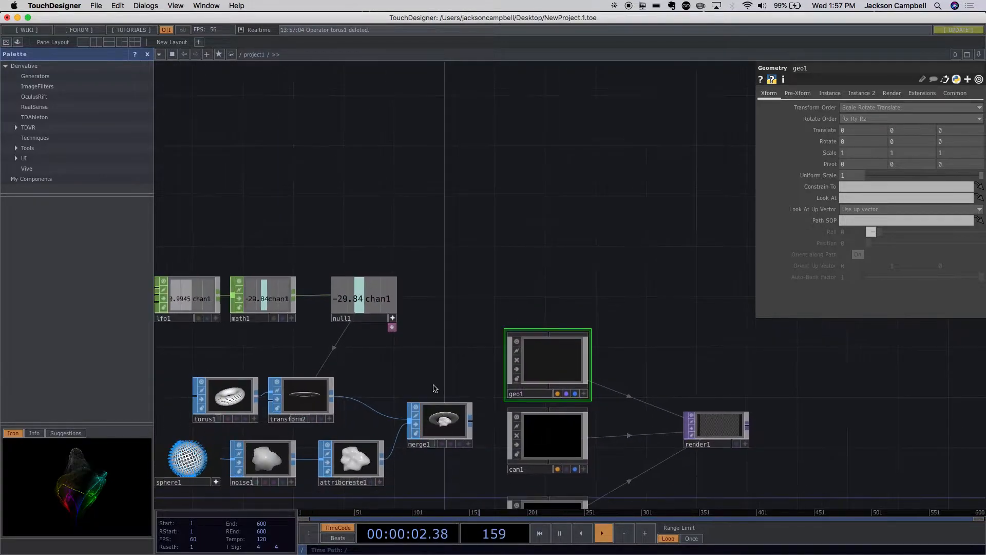
scroll(324, 335, "up", 5)
scroll(535, 449, "down", 4)
left_click_drag(641, 472, 392, 420)
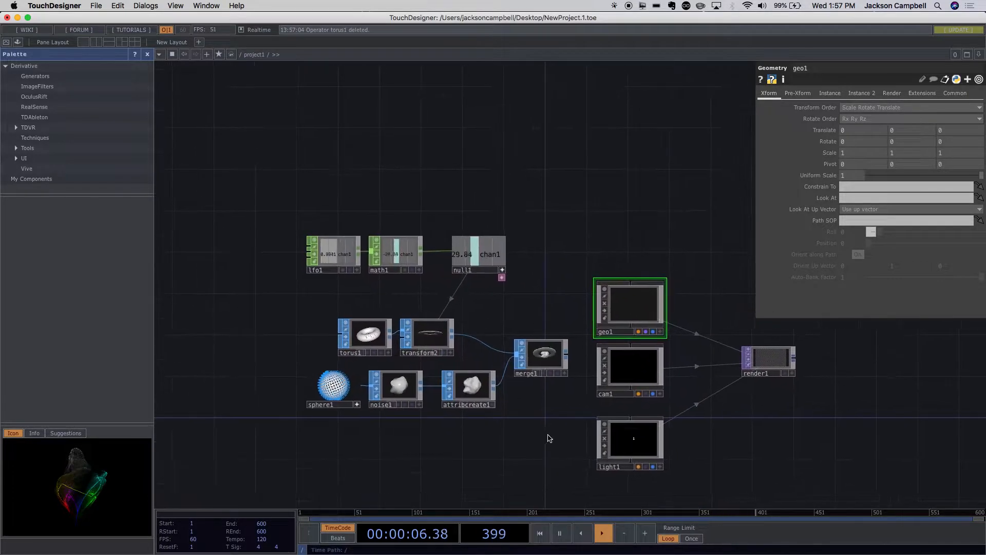
left_click_drag(487, 434, 368, 428)
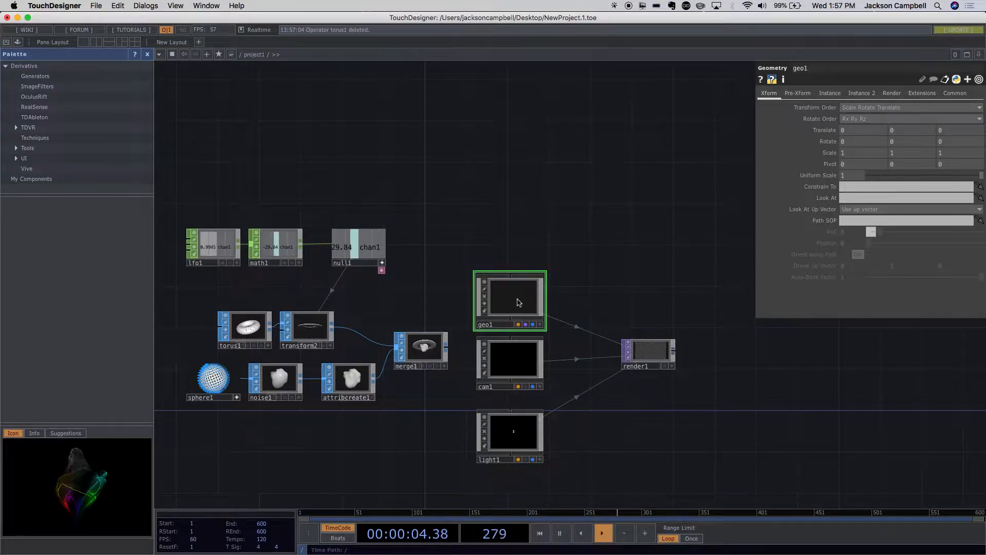
- Enter the Geometry COMP and add a Select SOP near the centre of its network
scroll(537, 305, "up", 5)
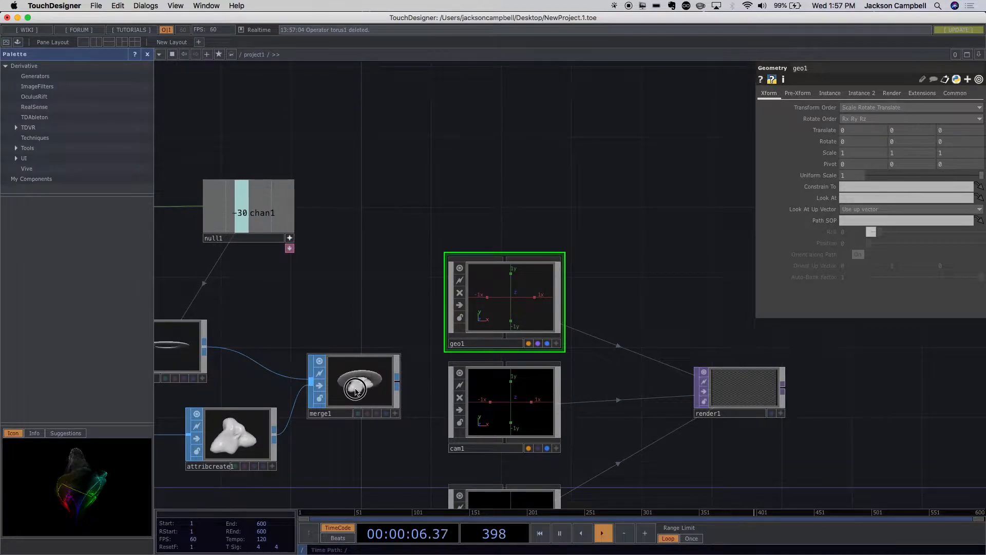
left_click(335, 385)
left_click(502, 310)
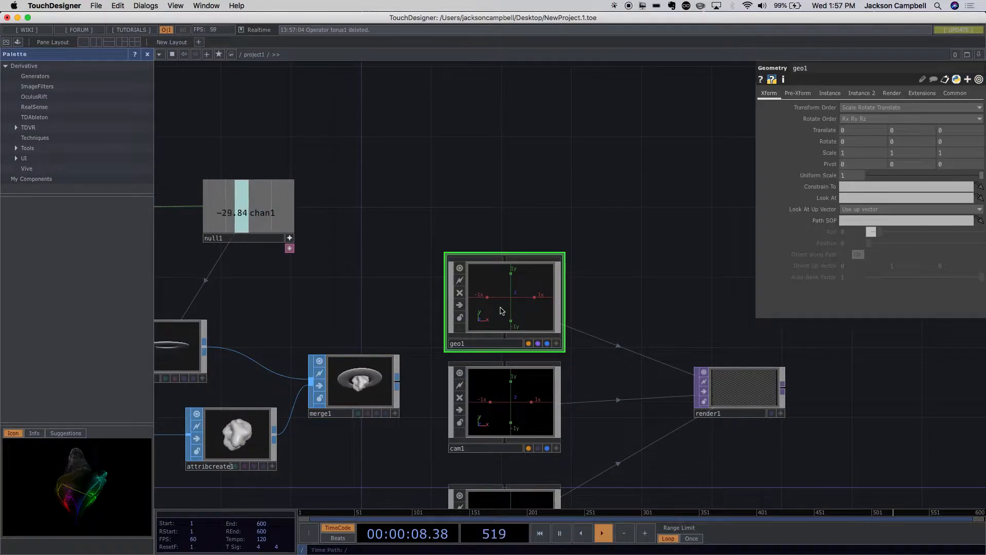
double_click(502, 303)
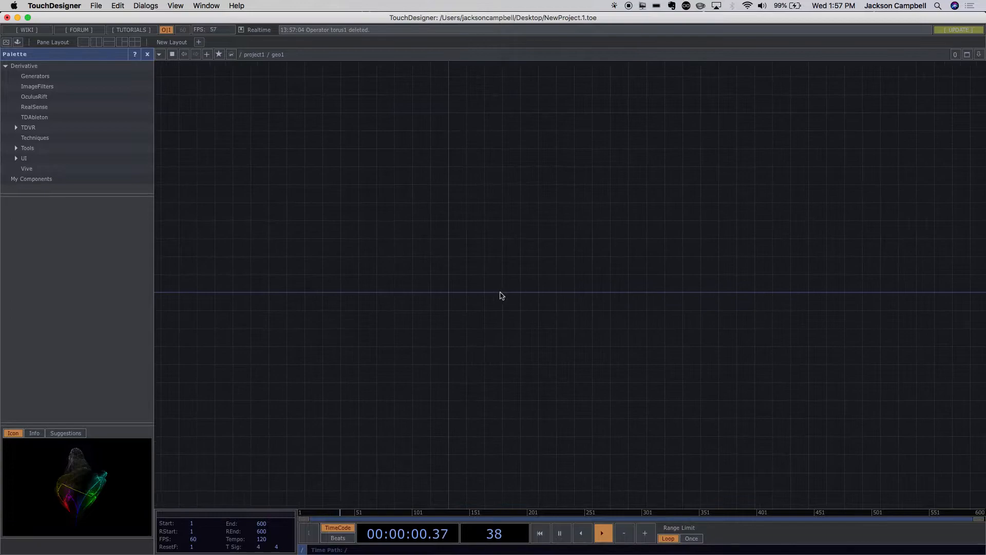
key("Tab")
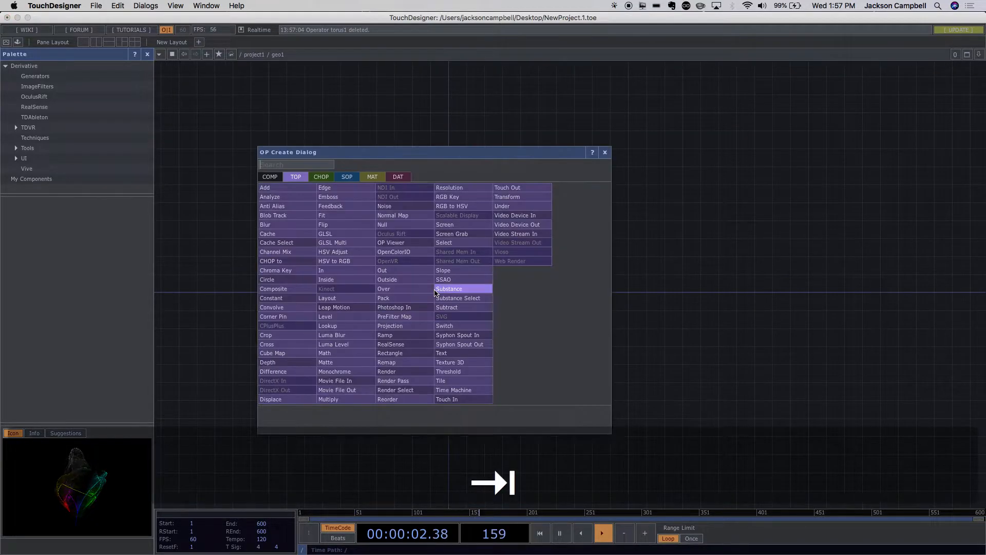
key("Tab")
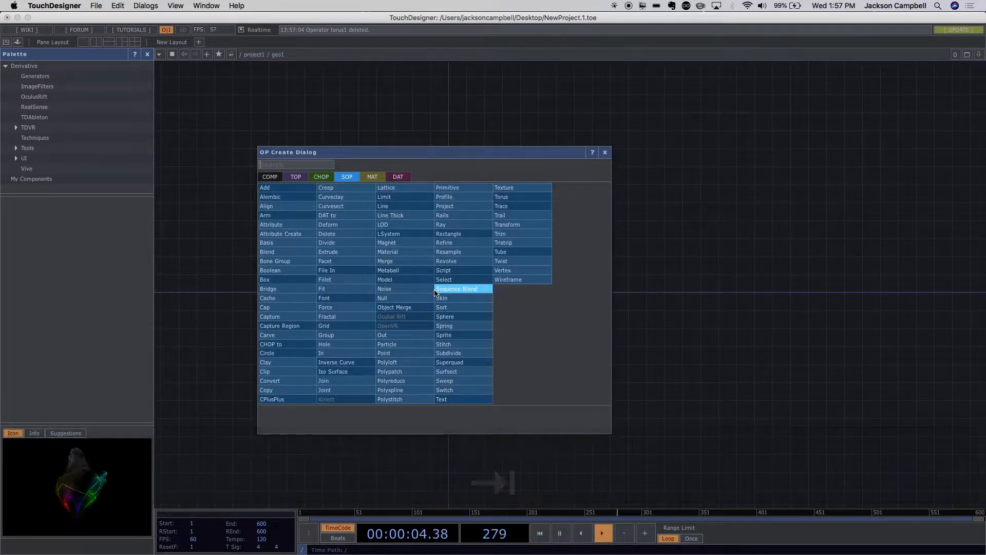
left_click(443, 279)
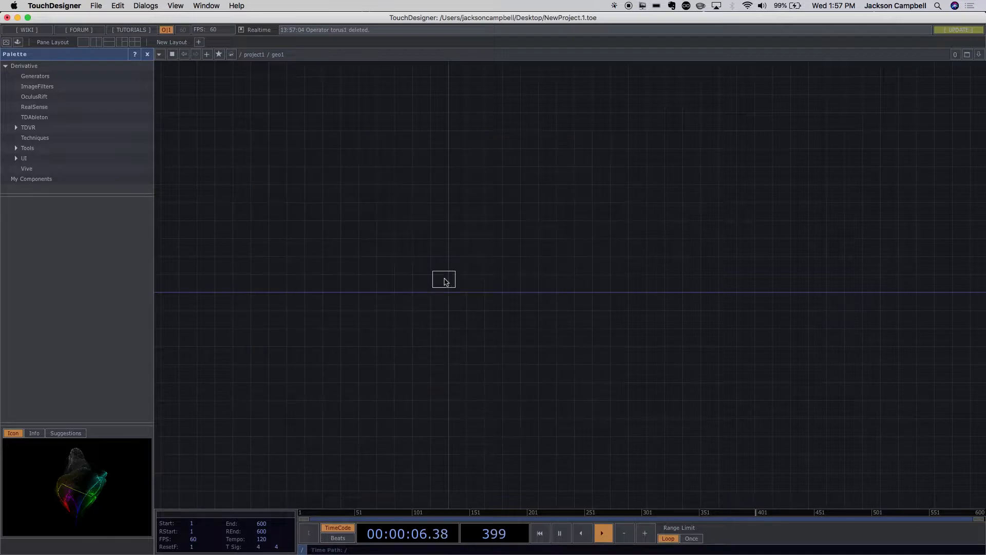
left_click(457, 290)
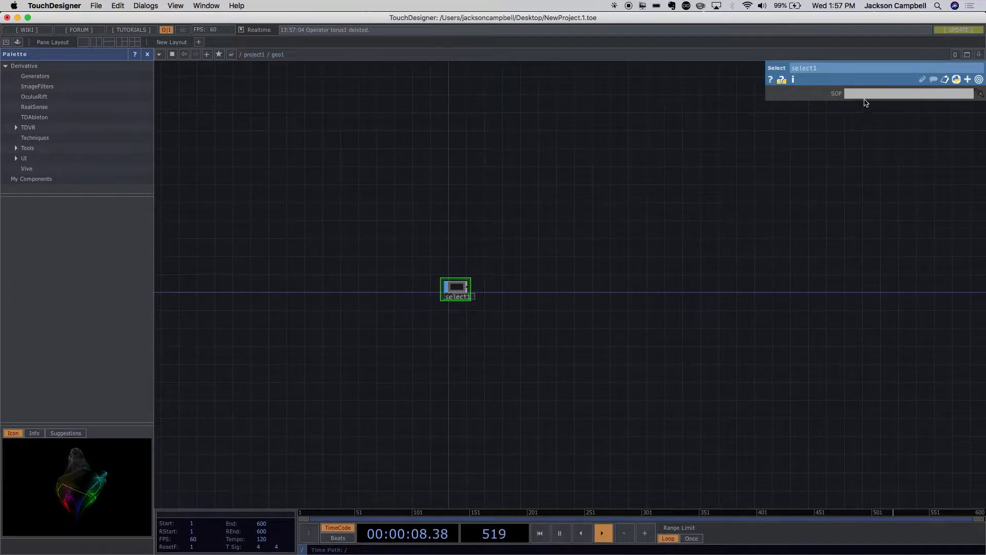
- Return to the project network and check the name of the Merge SOP that holds the ringed planet
key("u")
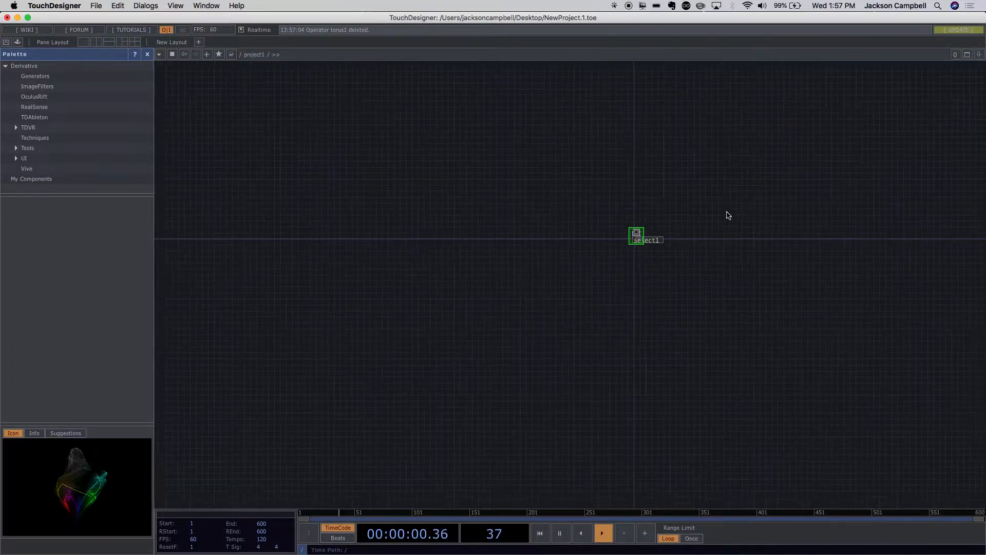
left_click_drag(489, 346, 494, 168)
scroll(515, 264, "down", 5)
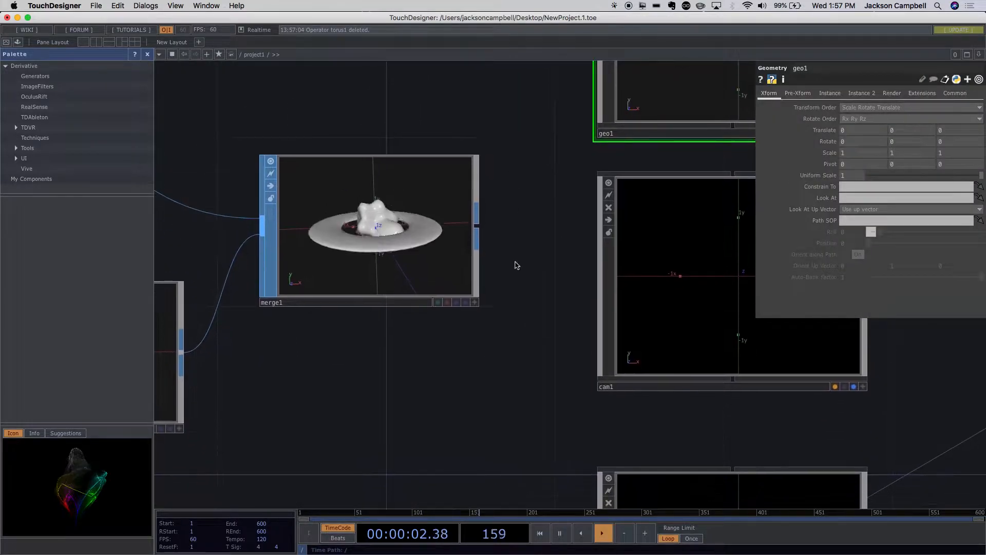
left_click_drag(456, 342, 620, 360)
left_click_drag(683, 201, 659, 214)
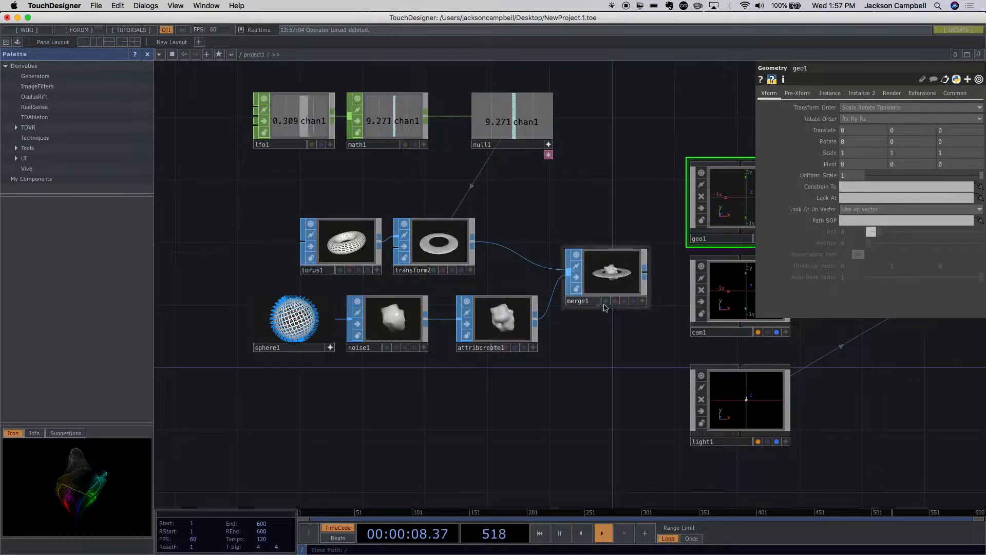
- Move the Merge SOP and its connected torus and sphere chains away from the render operators to free space beside them
key("super")
left_click(646, 213, "shift")
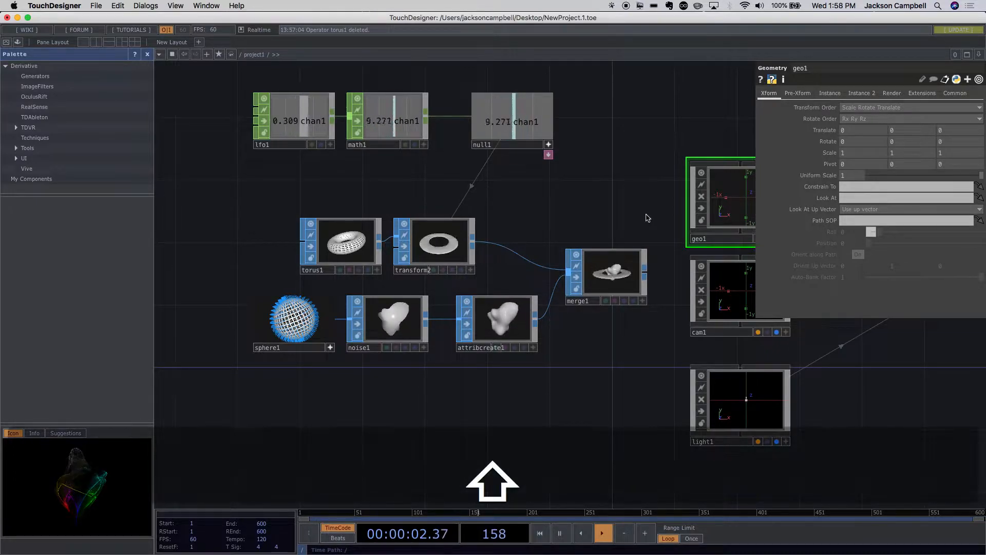
left_click(623, 283)
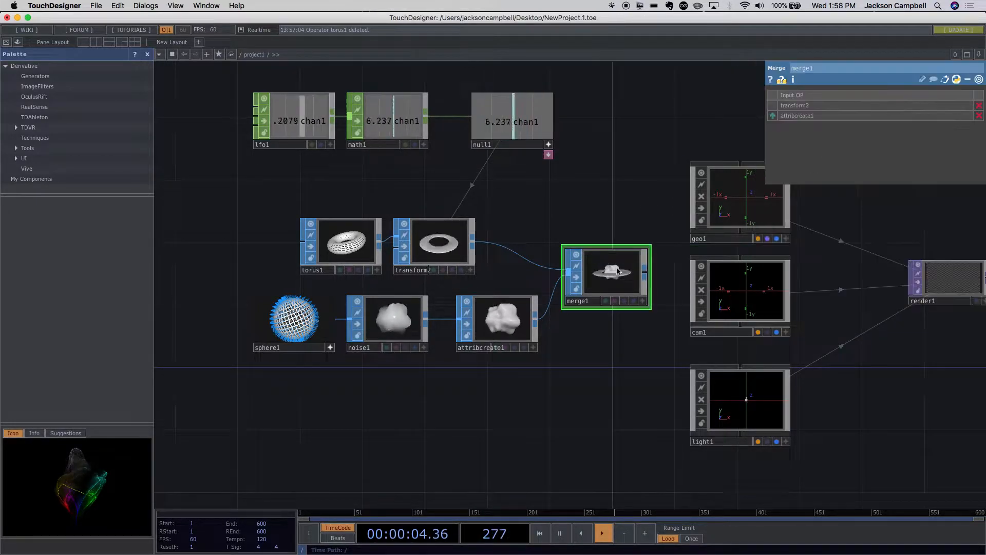
key("shift")
left_click_drag(431, 333, 242, 356, "shift")
left_click_drag(586, 280, 445, 296)
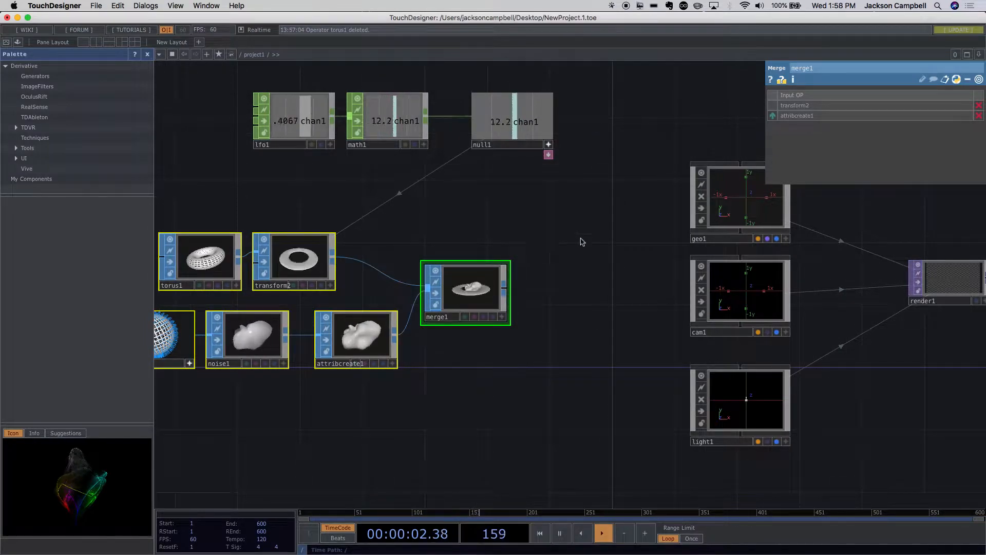
- Add a Null SOP connected to the output of the Merge SOP
left_click_drag(557, 262, 503, 276)
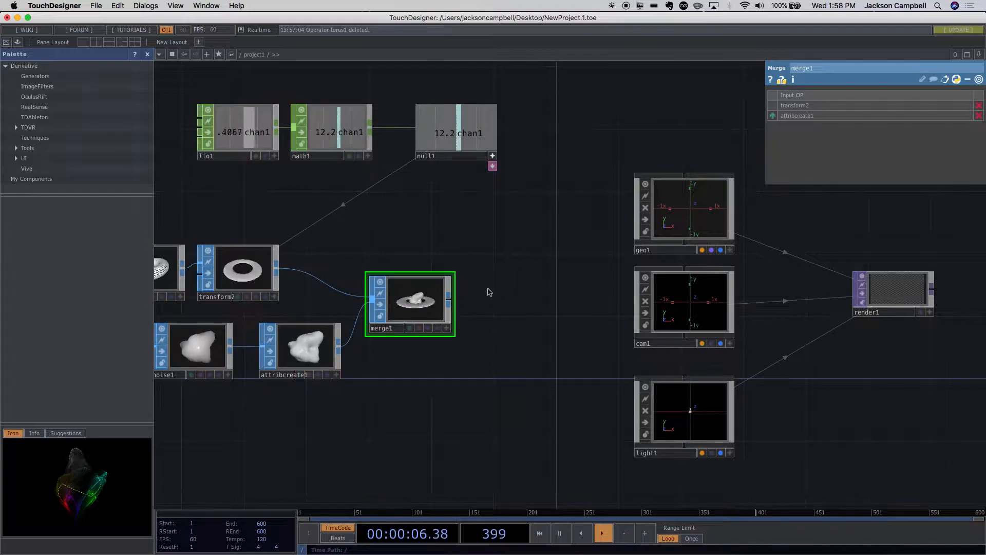
key("Tab")
key("Escape")
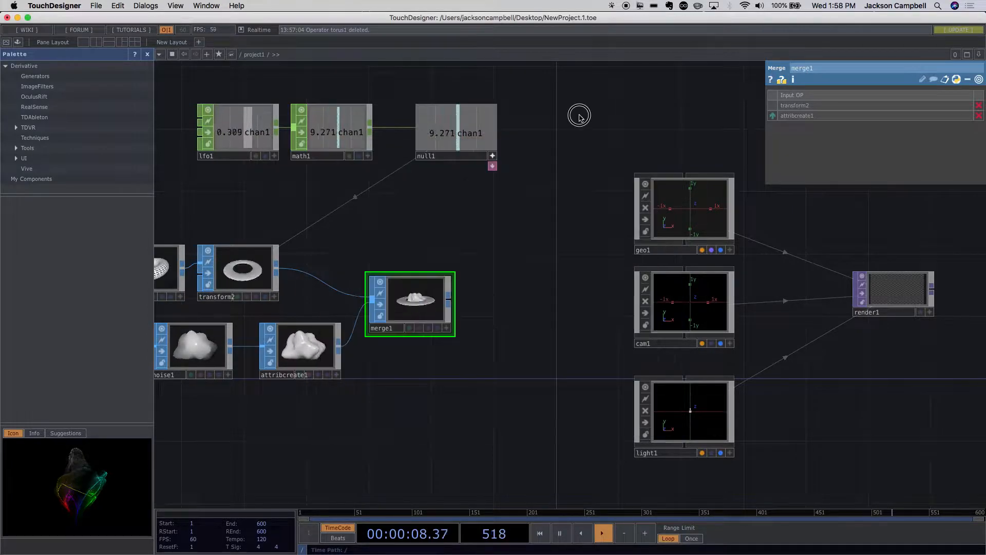
key("Tab")
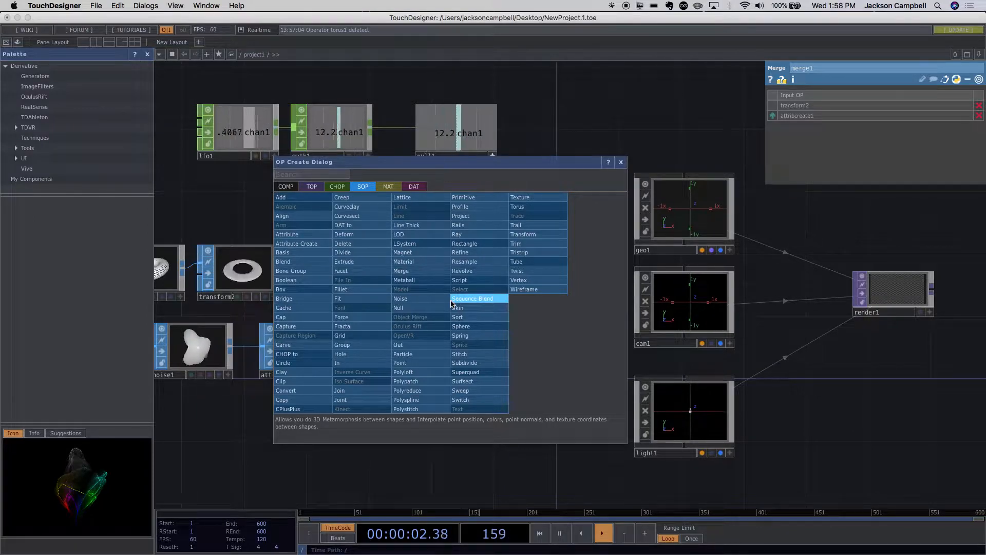
type("nu")
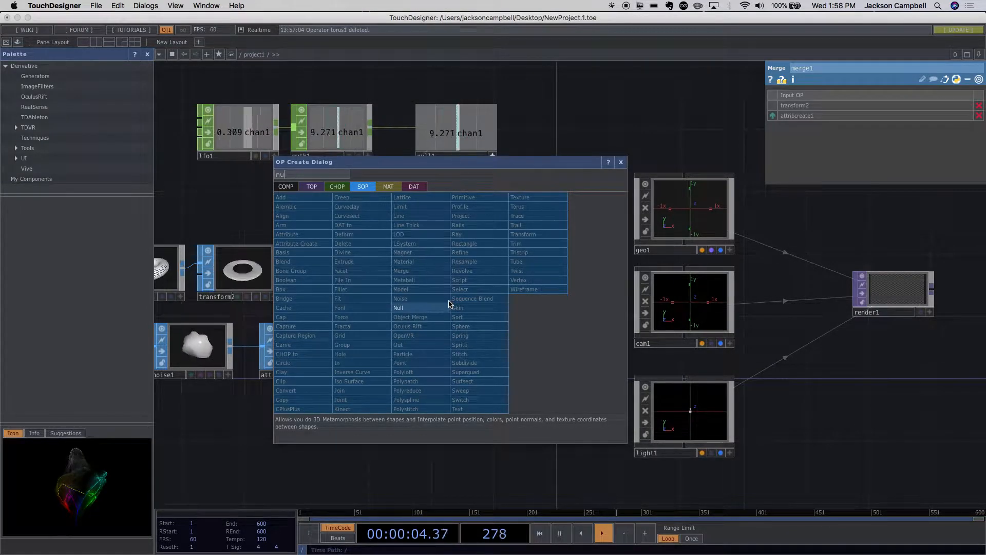
left_click(421, 309)
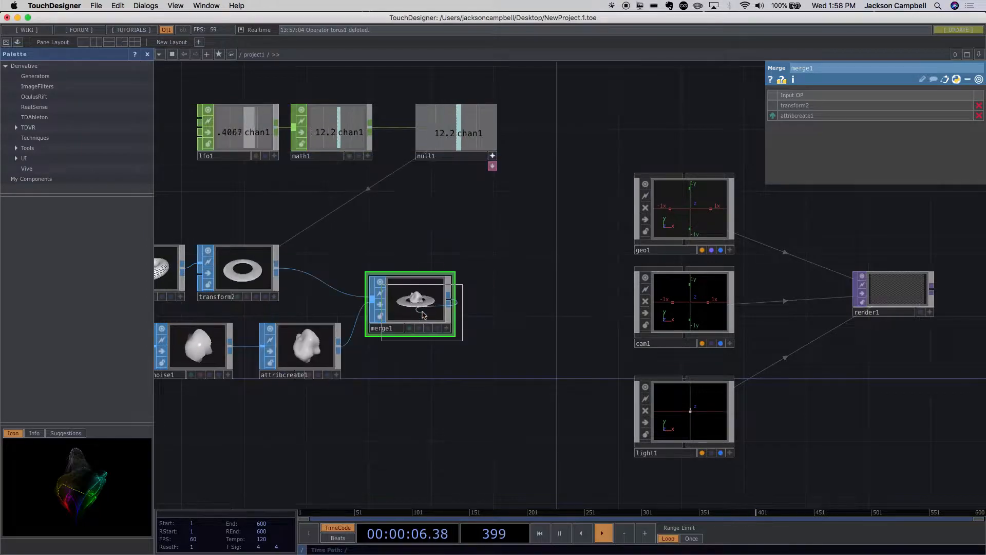
left_click(516, 300)
- Rename the new Null SOP as finalSop
left_click_drag(549, 370, 487, 370)
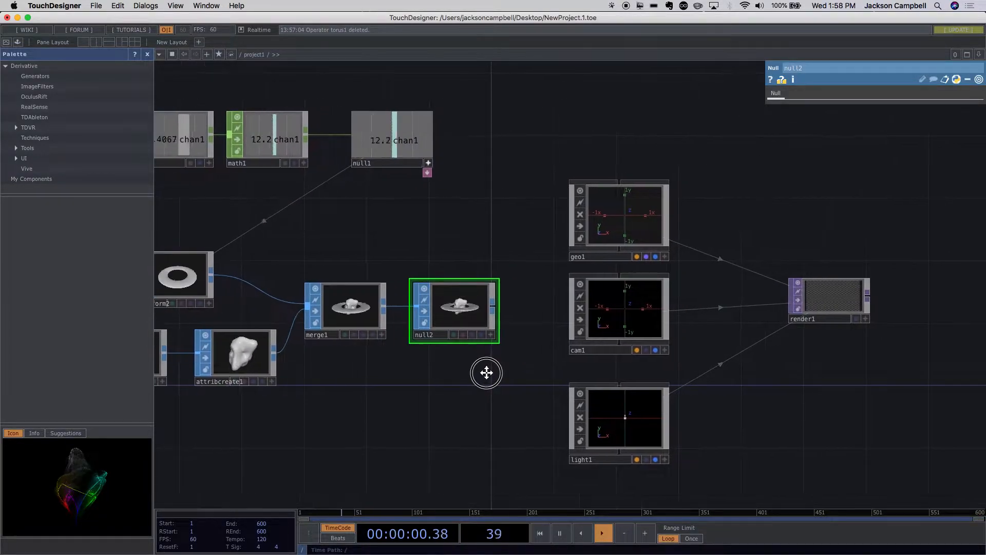
scroll(432, 339, "up", 3)
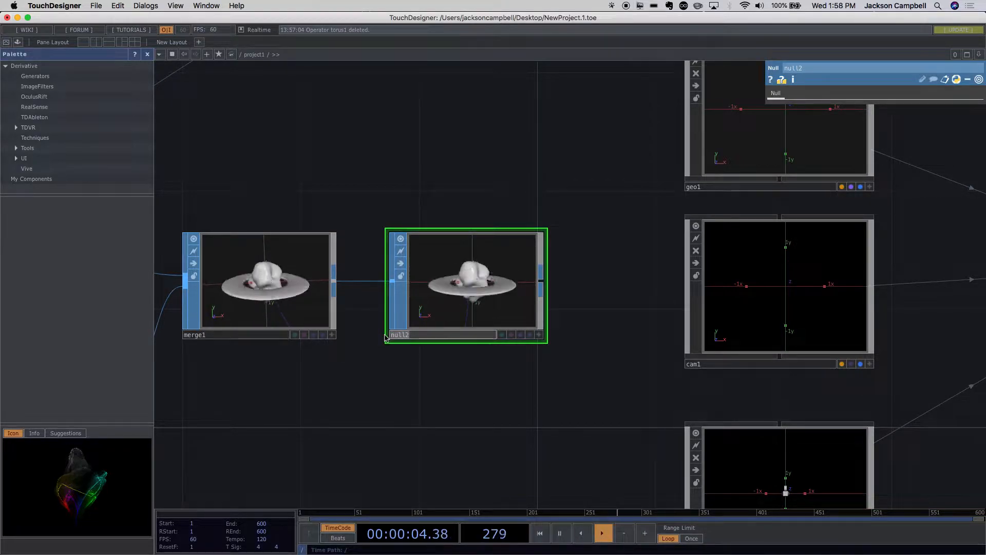
type("final")
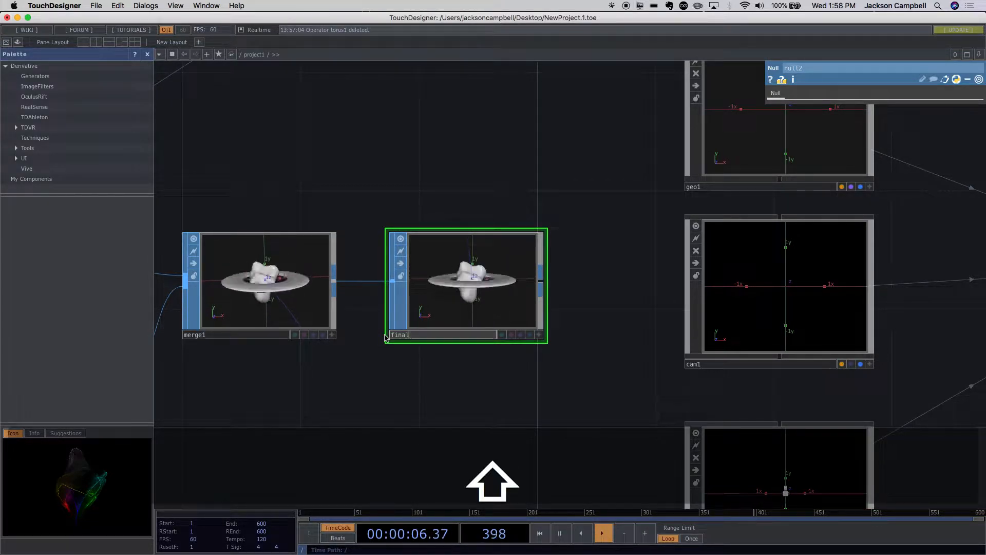
type("Sop")
key("Return")
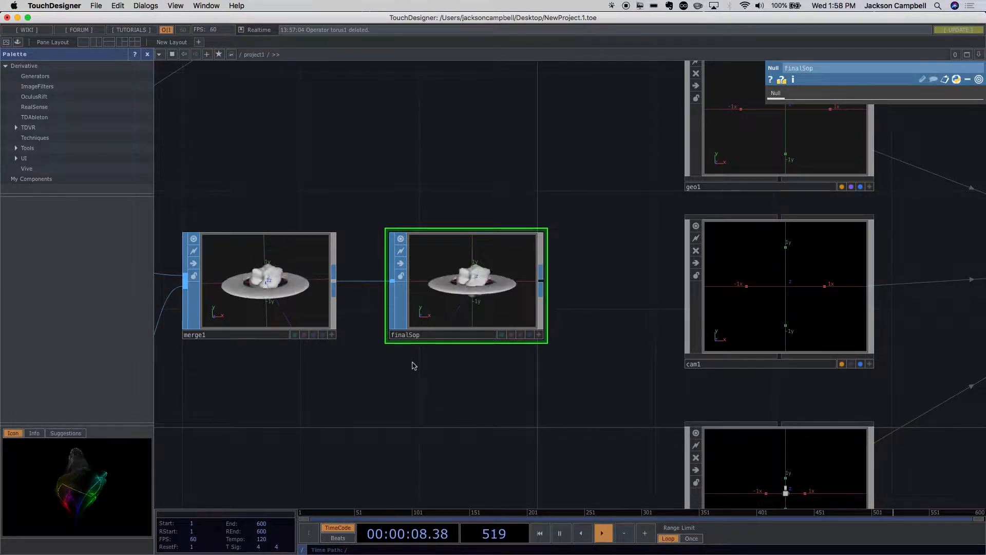
- Examine the finalSop operator's name and preview, and its place beside the Geometry, Camera, Light and Render operators
scroll(450, 372, "down", 3)
scroll(440, 380, "up", 5)
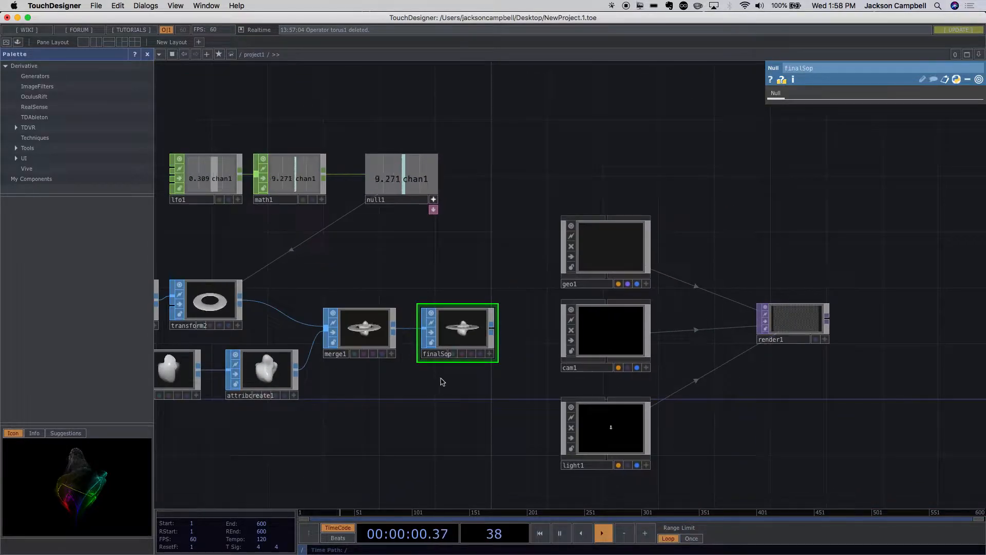
scroll(438, 381, "up", 1)
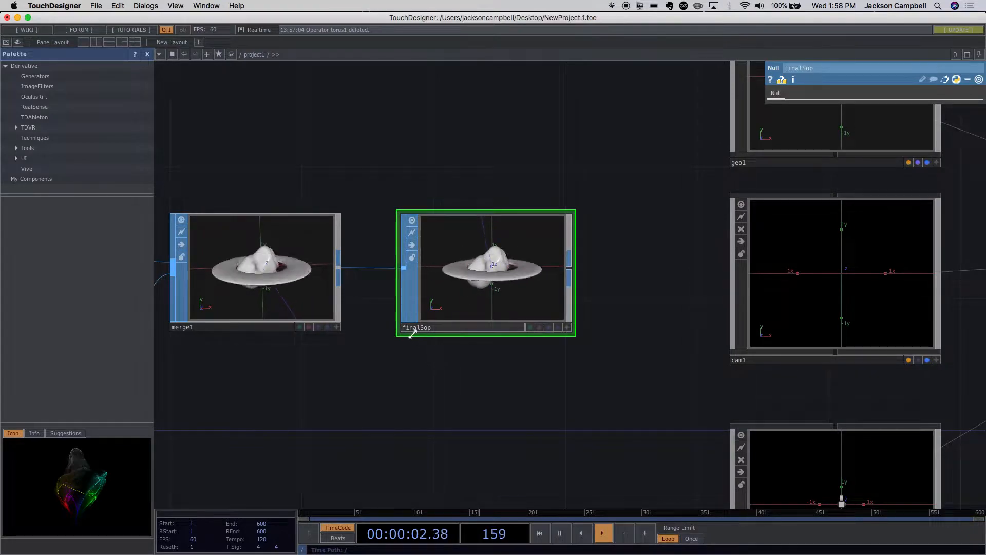
scroll(411, 335, "up", 3)
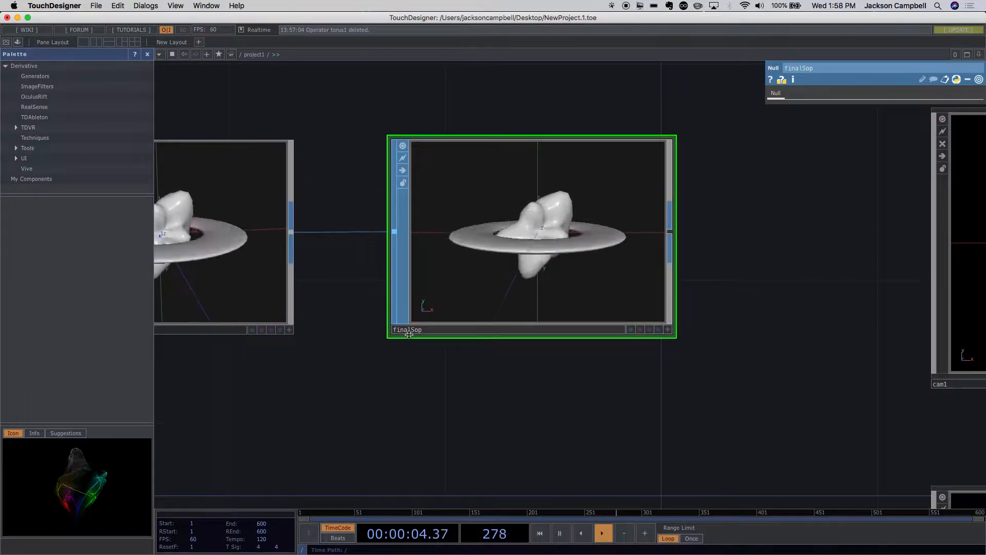
scroll(409, 334, "up", 2)
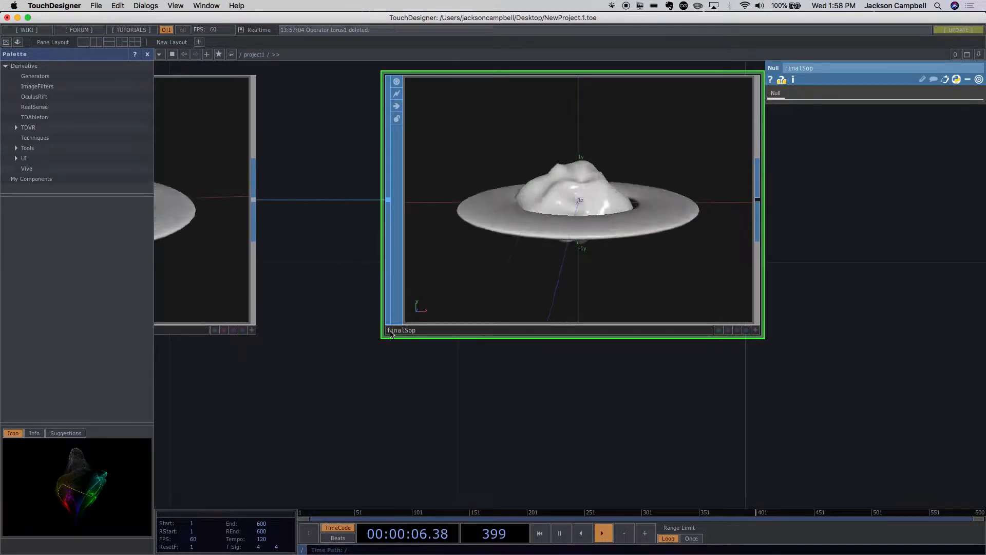
scroll(414, 330, "down", 5)
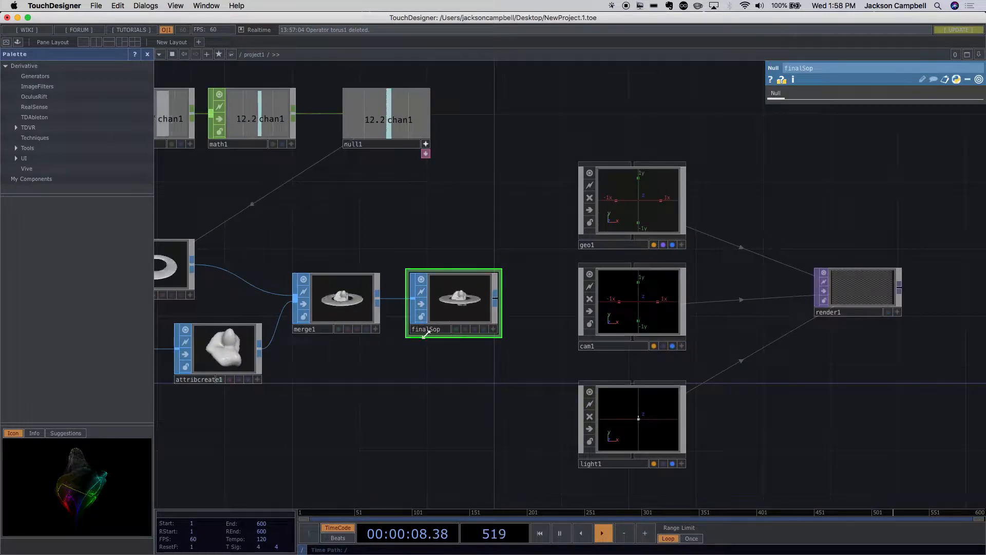
left_click_drag(755, 392, 678, 421)
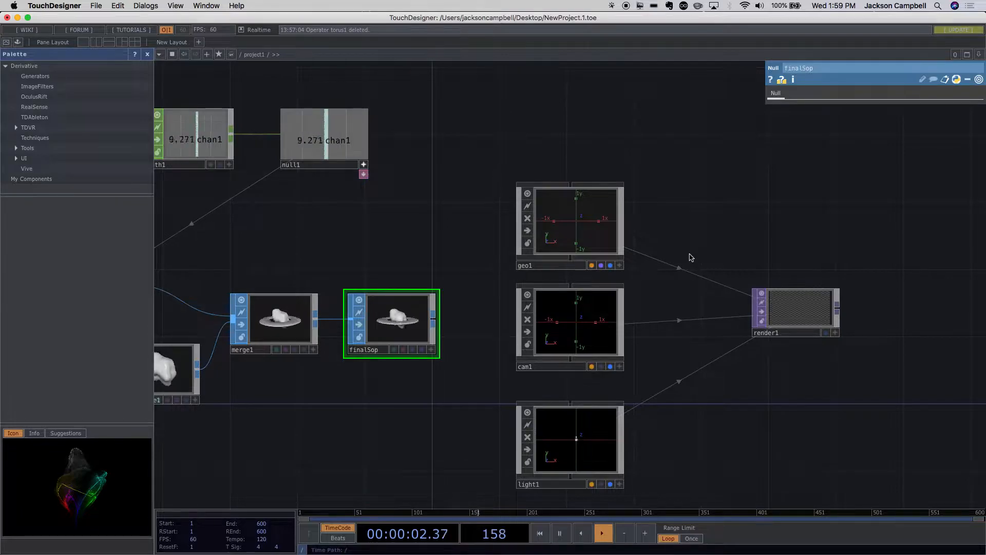
left_click_drag(737, 220, 660, 181)
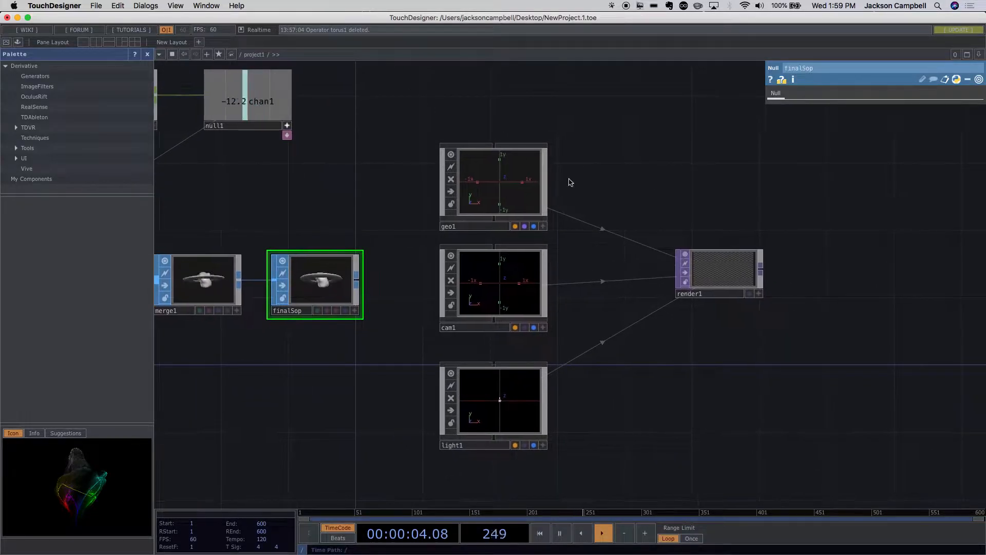
- Go inside the Geometry COMP and set the Select SOP's source to finalSop
left_click(501, 182)
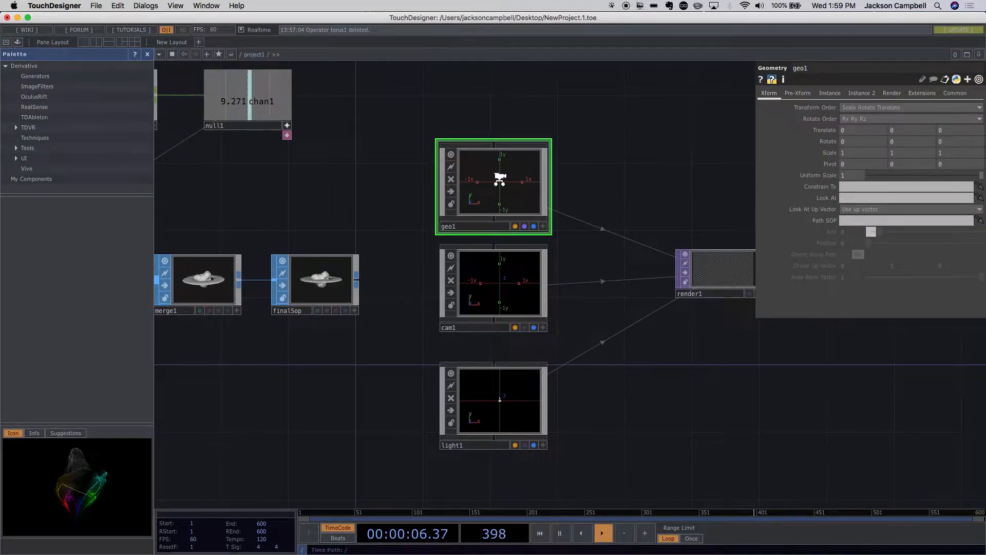
key("i")
scroll(783, 321, "down", 5)
left_click_drag(649, 334, 458, 296)
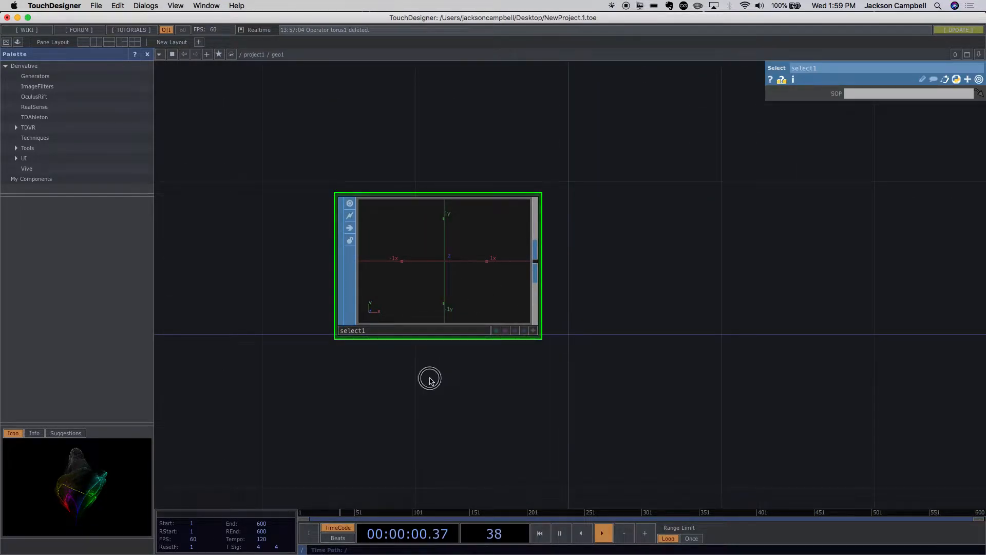
left_click(850, 94)
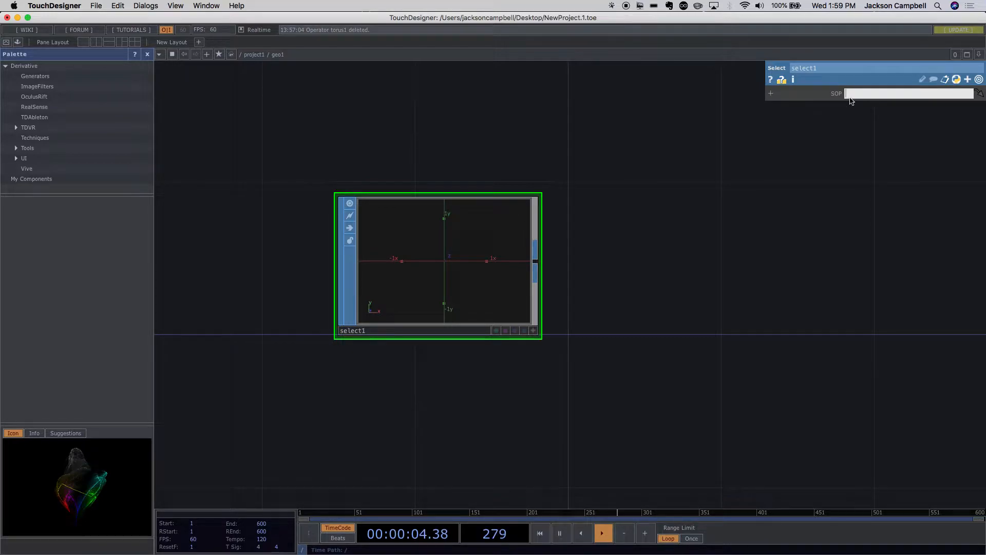
type("finalSop")
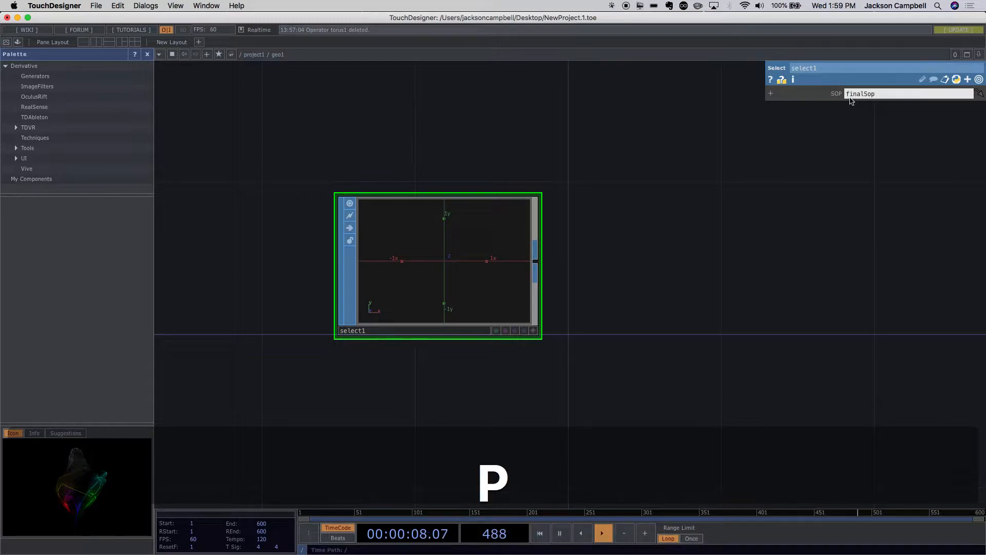
left_click(822, 159)
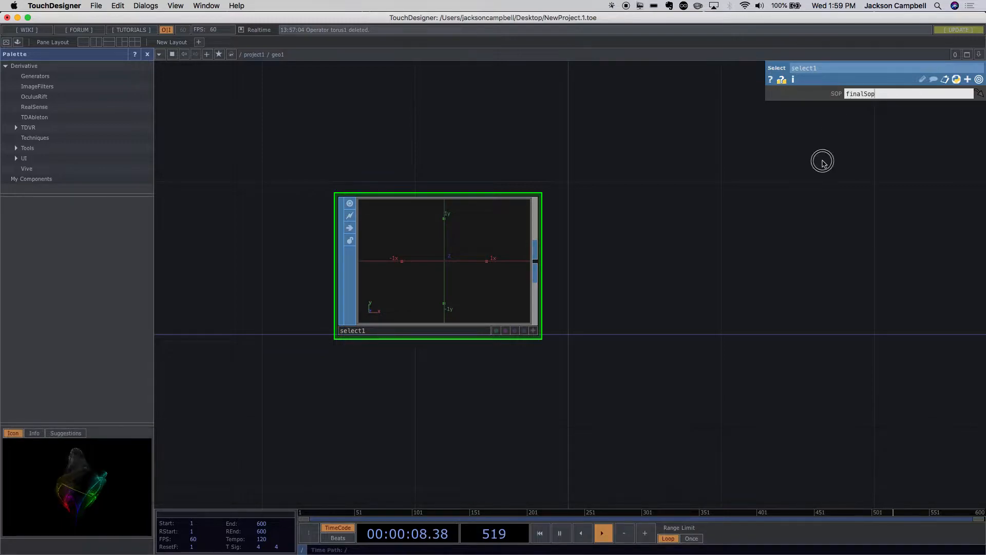
- Check the Select SOP's warning, then compare the project network level with the inside of the Geometry COMP
middle_click(513, 204)
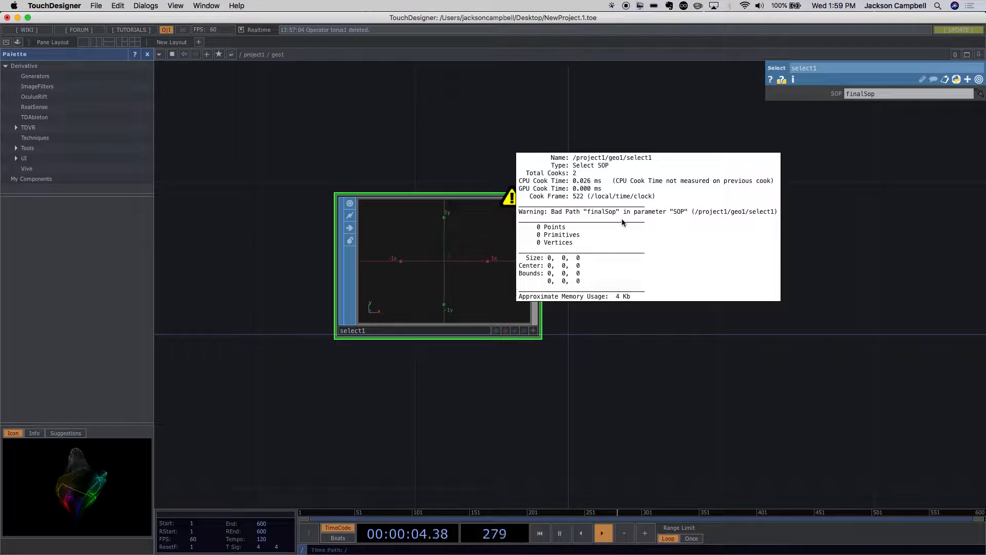
left_click(834, 276)
left_click(308, 53)
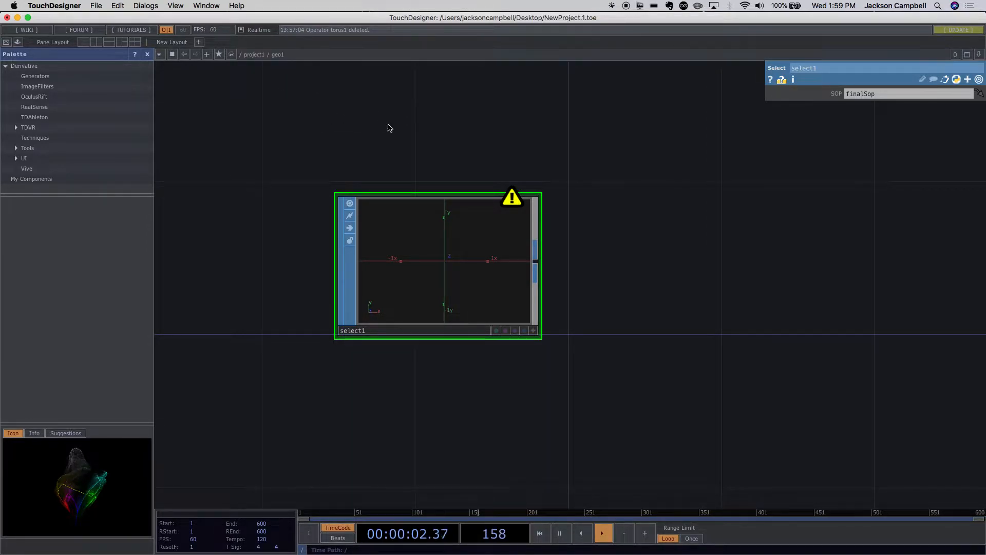
scroll(447, 152, "down", 5)
scroll(616, 277, "down", 10)
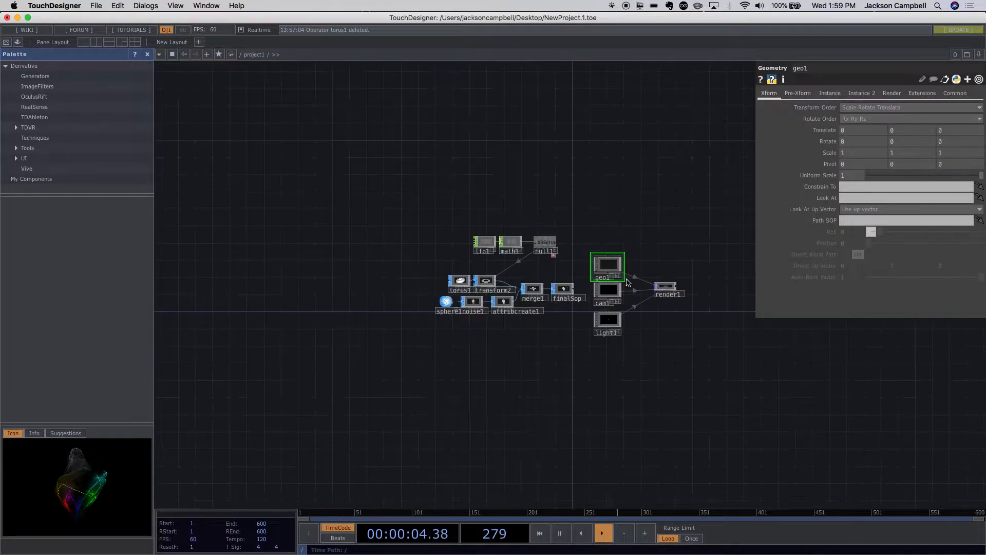
scroll(318, 73, "up", 5)
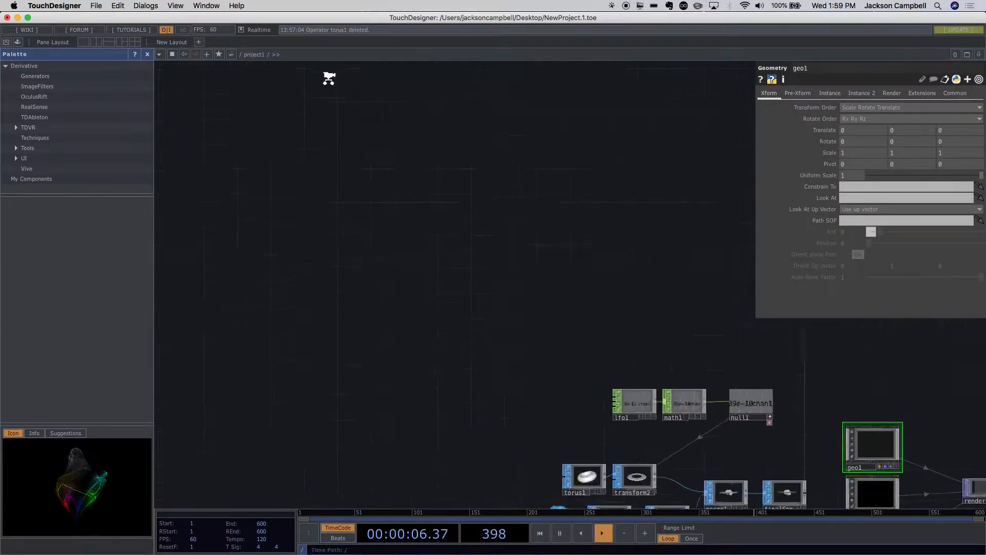
left_click_drag(358, 107, 355, 103)
scroll(483, 244, "down", 6)
left_click_drag(497, 275, 394, 166)
scroll(432, 191, "up", 1)
scroll(431, 192, "down", 1)
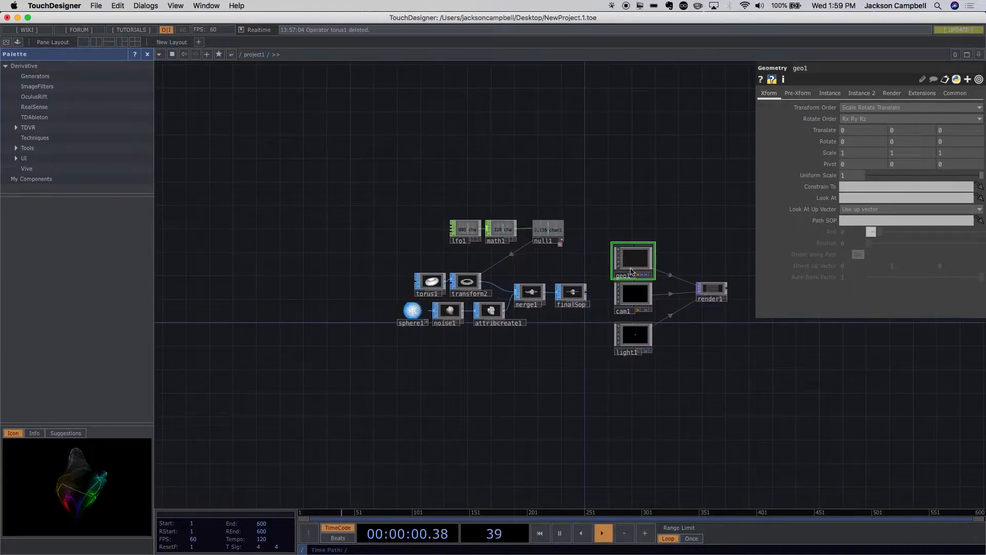
scroll(635, 270, "up", 5)
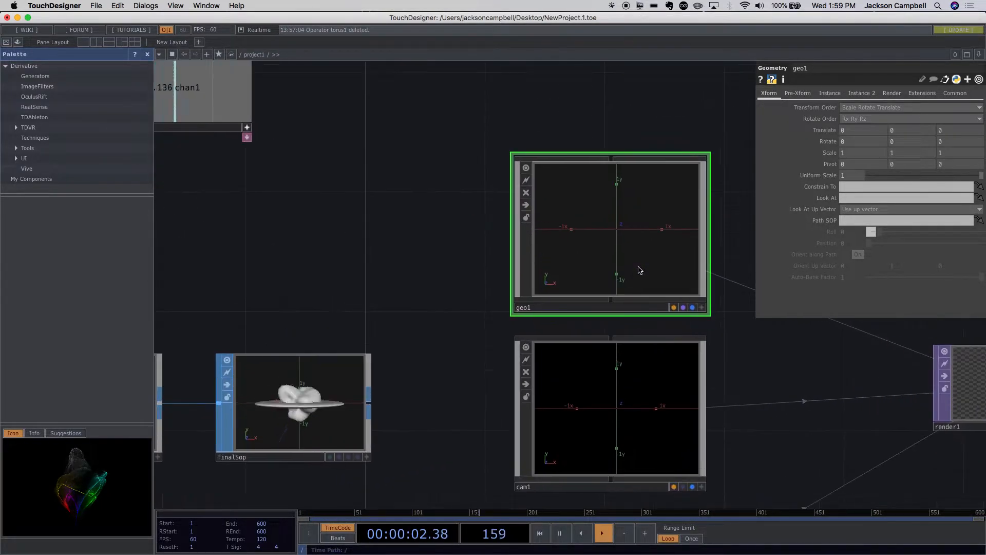
scroll(606, 214, "up", 5)
scroll(606, 218, "up", 4)
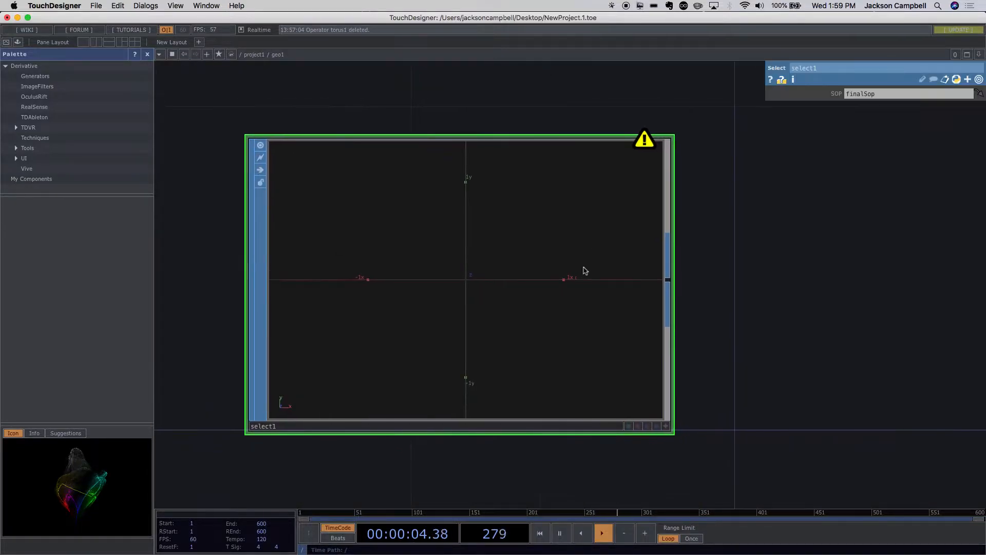
- Point the Select SOP to the parent network by changing its source path to ../finalSop
left_click(888, 97)
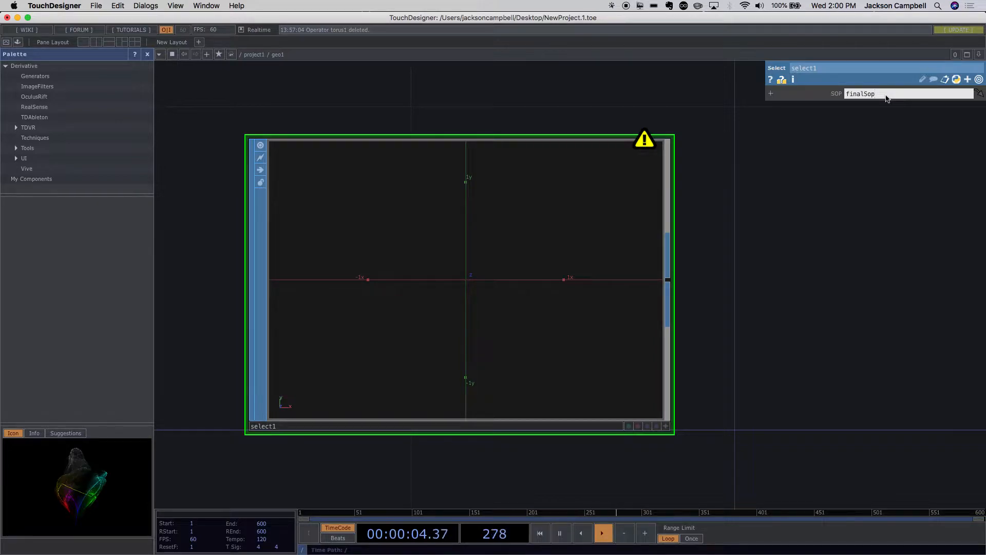
key("Left")
type("../")
key("Return")
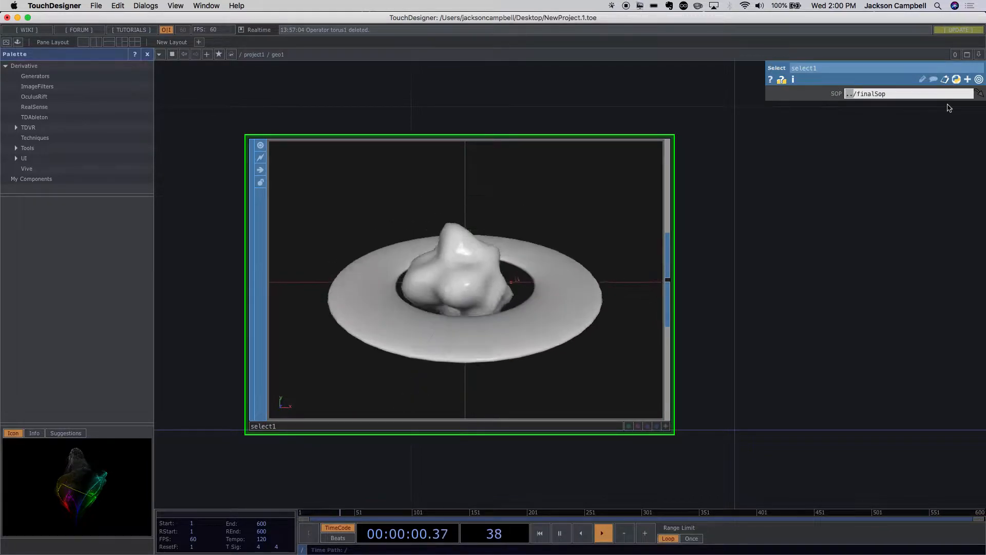
- Try the absolute path /project1/finalSop as the Select SOP's source
type("/p")
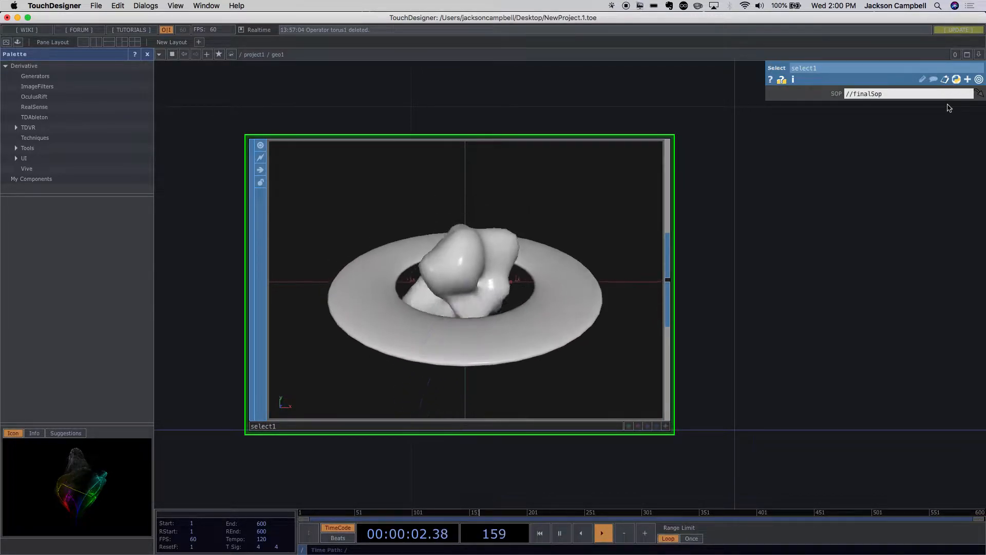
type("roject")
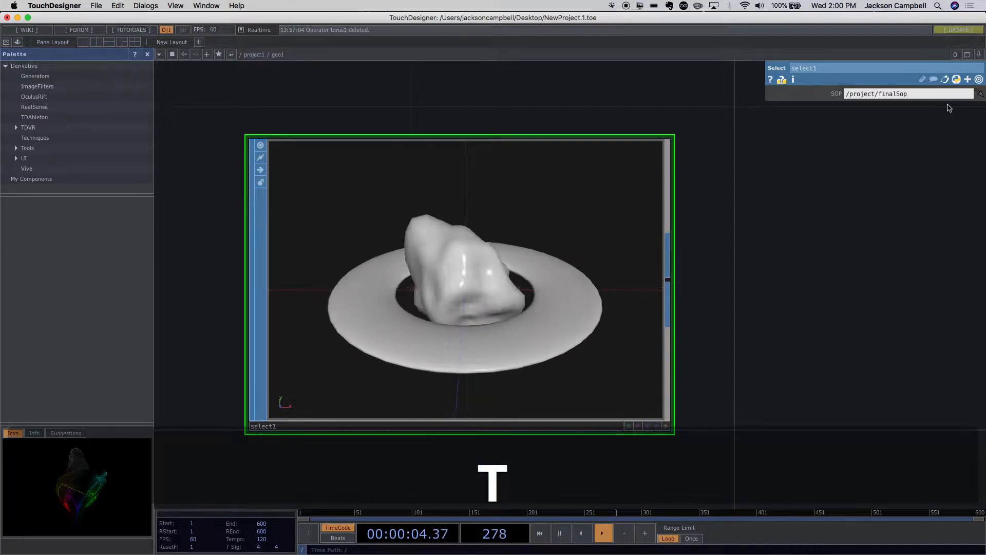
type("1")
key("Return")
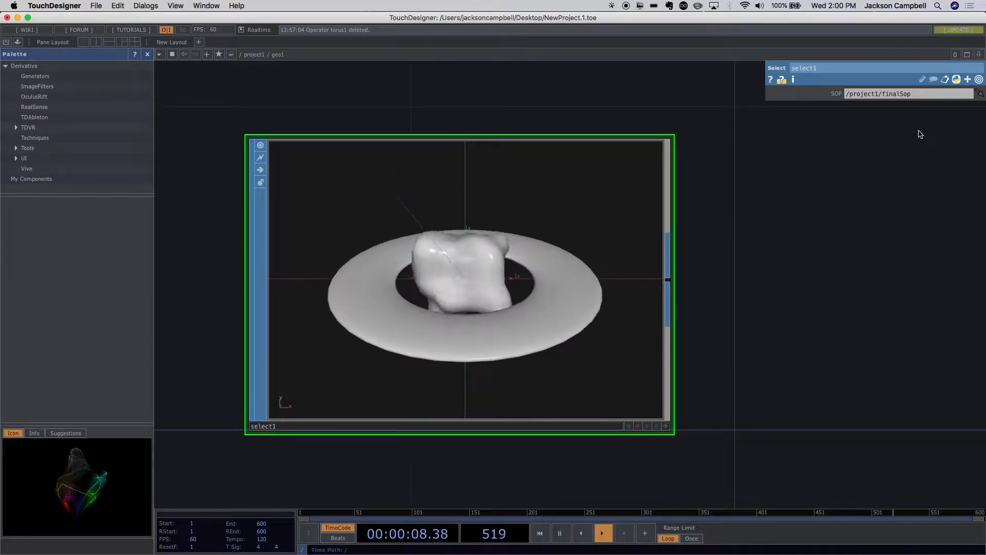
- Try the same-level relative path ./finalSop as the Select SOP's source
left_click_drag(920, 96, 832, 92)
type(".")
key("Return")
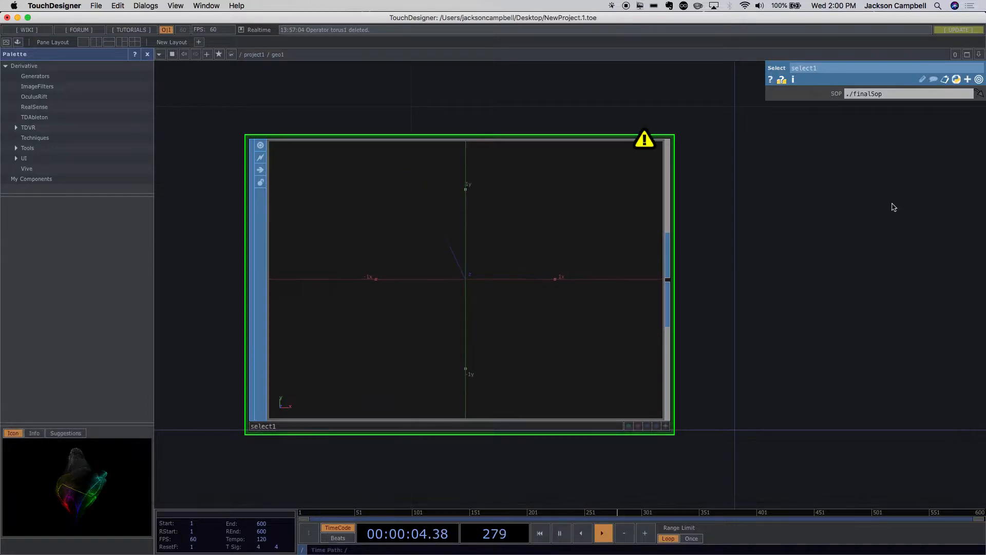
- Set the Select SOP's source back to the parent-level path ../finalSop
left_click(849, 94)
type(".")
key("Return")
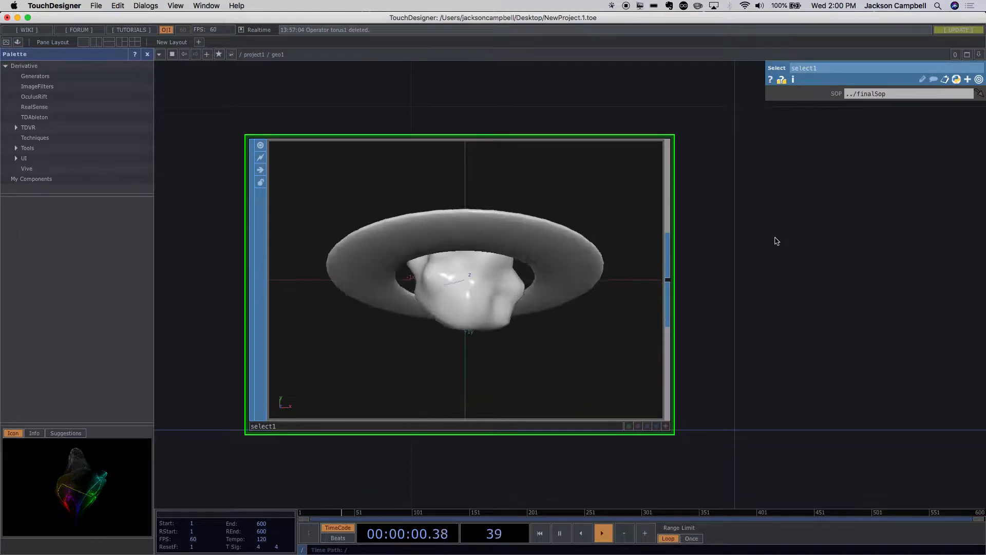
- Return to the project network and examine the Geometry, Camera, Light and Render operators' previews and links
scroll(776, 238, "down", 2)
scroll(775, 238, "down", 3)
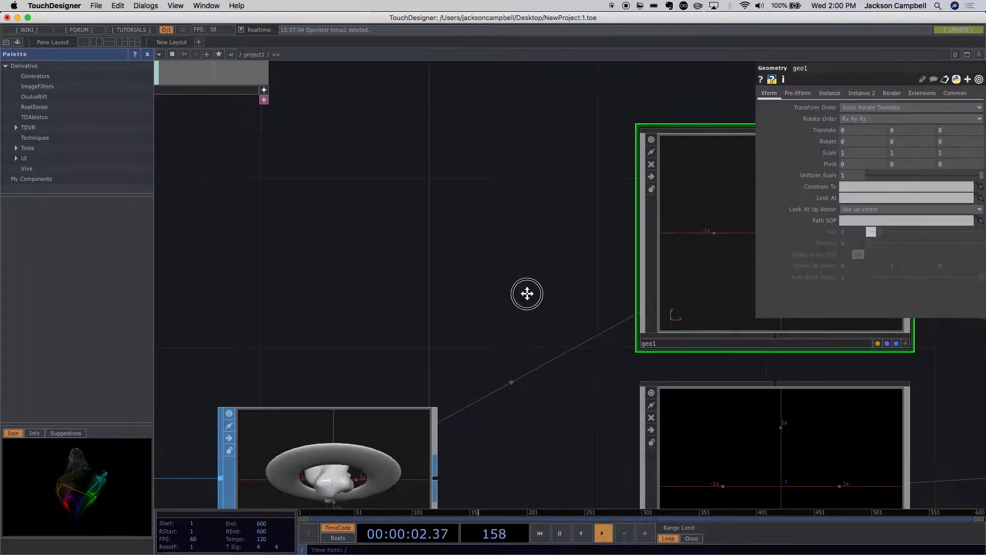
left_click_drag(526, 293, 295, 241)
scroll(682, 296, "down", 5)
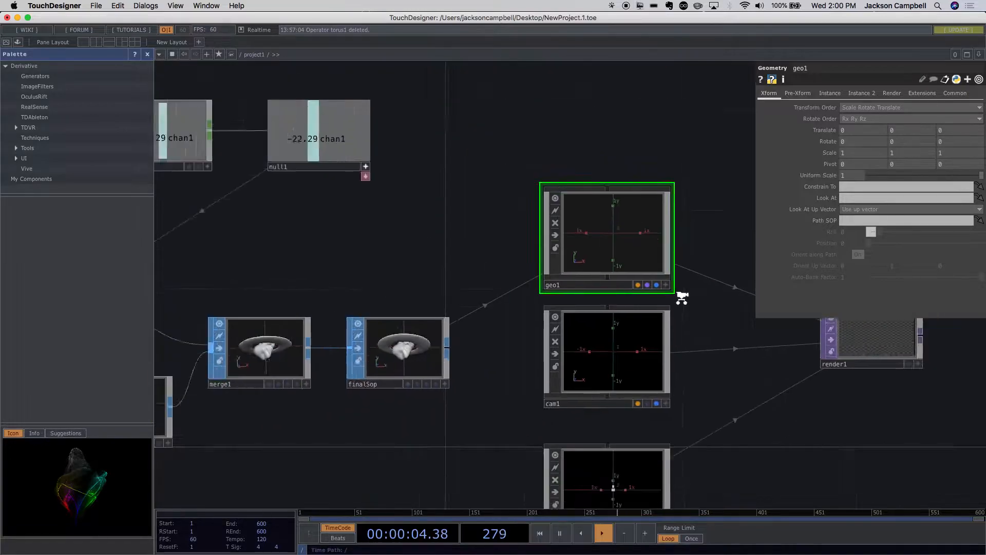
left_click_drag(695, 339, 531, 347)
scroll(538, 301, "up", 1)
scroll(538, 300, "up", 4)
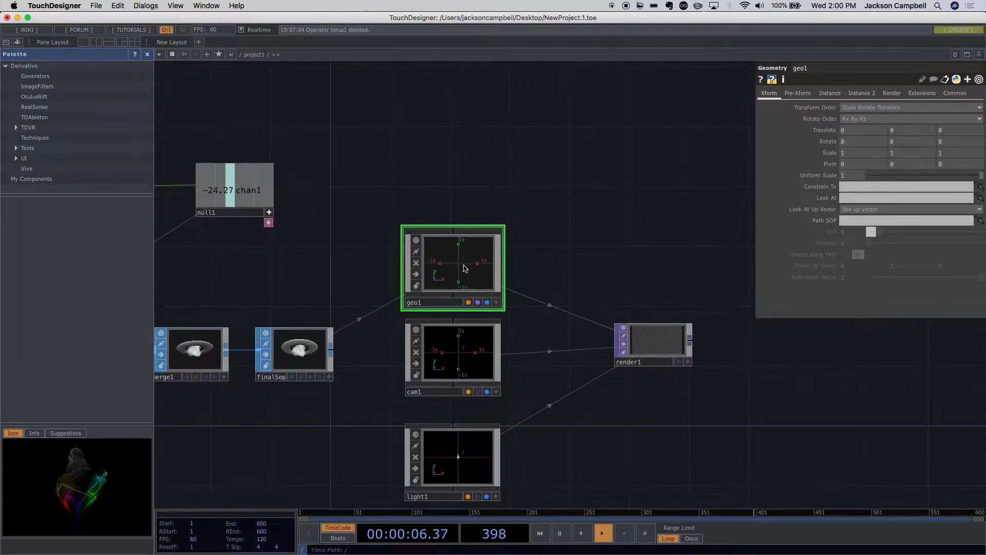
left_click_drag(554, 277, 522, 229)
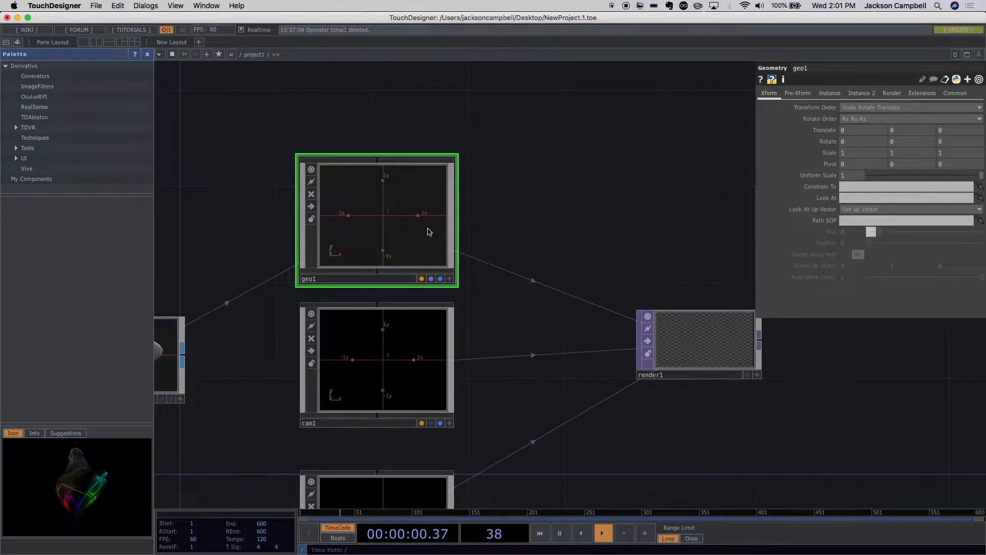
- Inside the Geometry COMP, turn on the Select SOP's render flag, and return to the project network to check the Render TOP
scroll(391, 227, "up", 6)
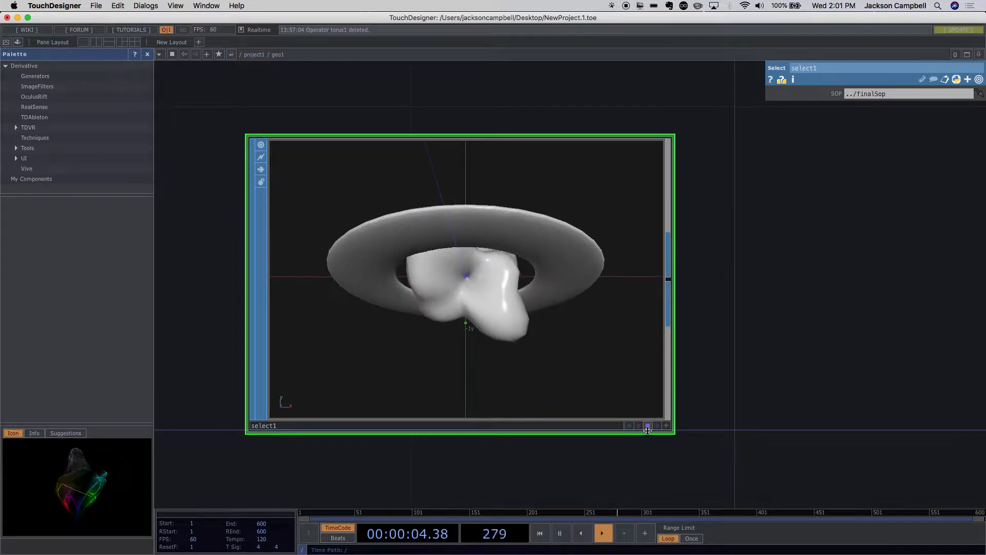
scroll(687, 417, "down", 3)
scroll(687, 417, "down", 5)
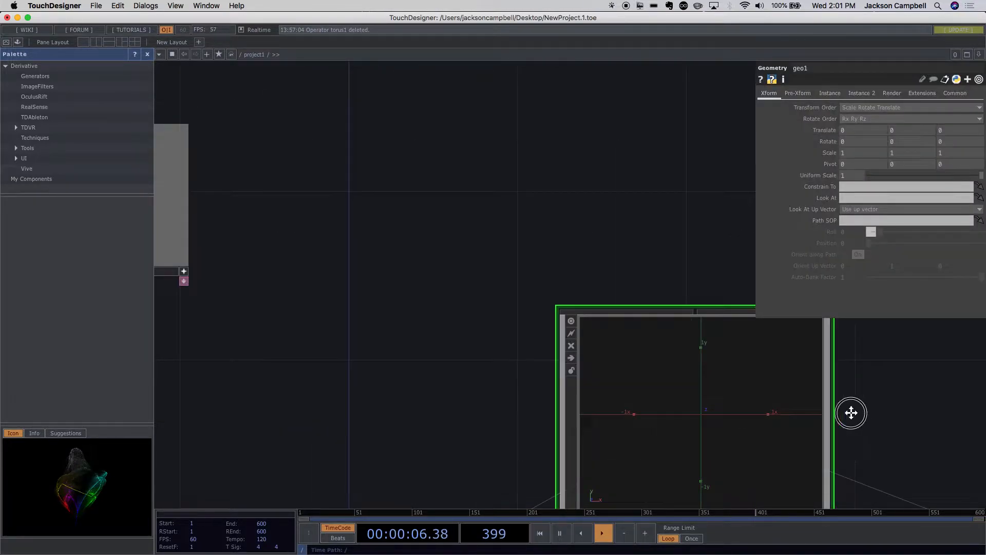
left_click_drag(717, 394, 338, 269)
scroll(414, 275, "down", 3)
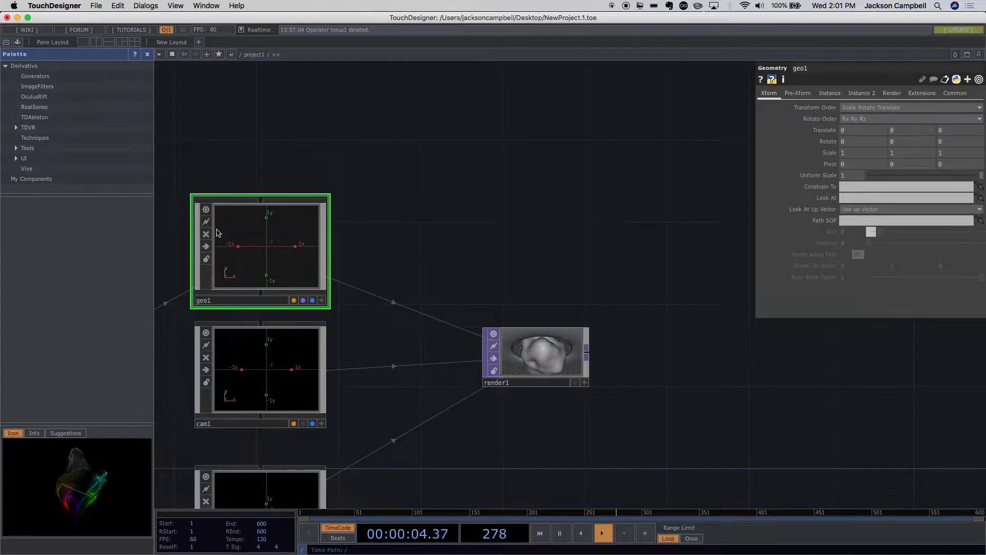
- Inside the Geometry COMP, turn on the Select SOP's display flag, and return to the project network to check the operator previews
scroll(245, 236, "up", 6)
scroll(286, 252, "up", 3)
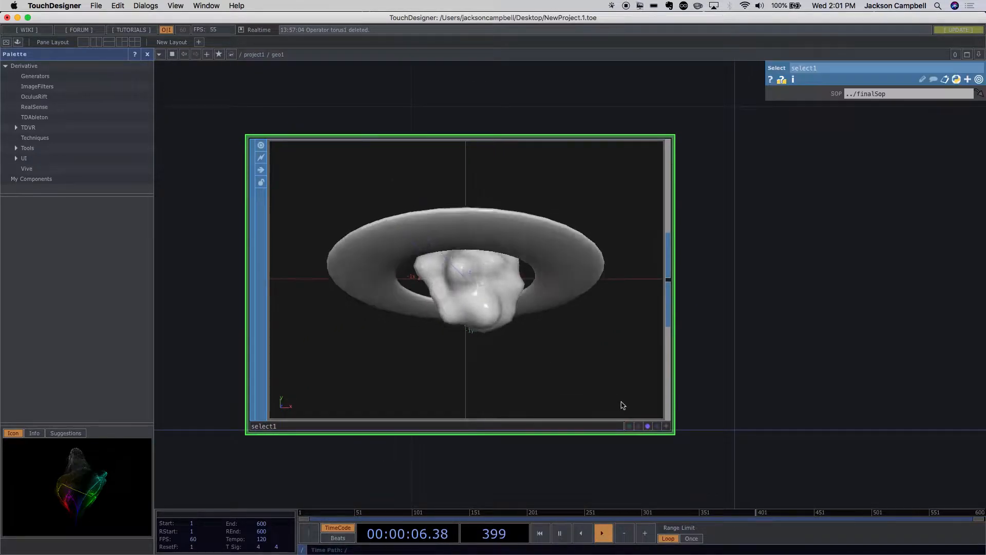
left_click(657, 427)
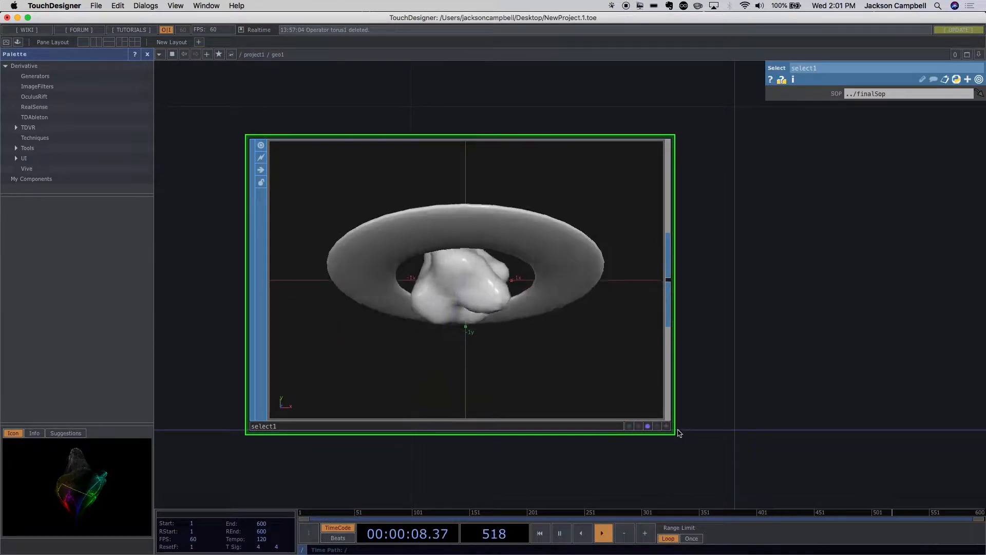
scroll(720, 413, "down", 5)
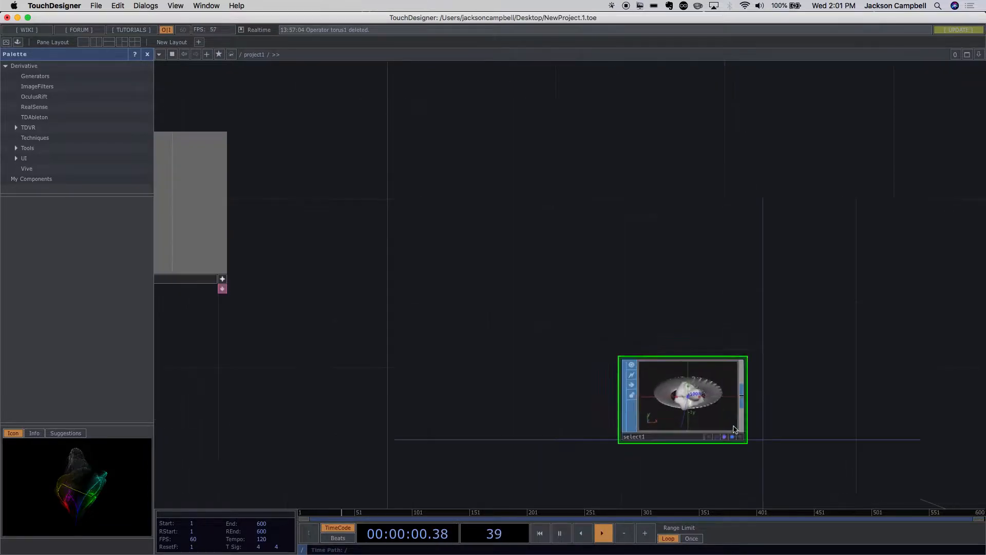
left_click_drag(536, 273, 315, 183)
scroll(705, 383, "down", 10)
scroll(705, 383, "up", 15)
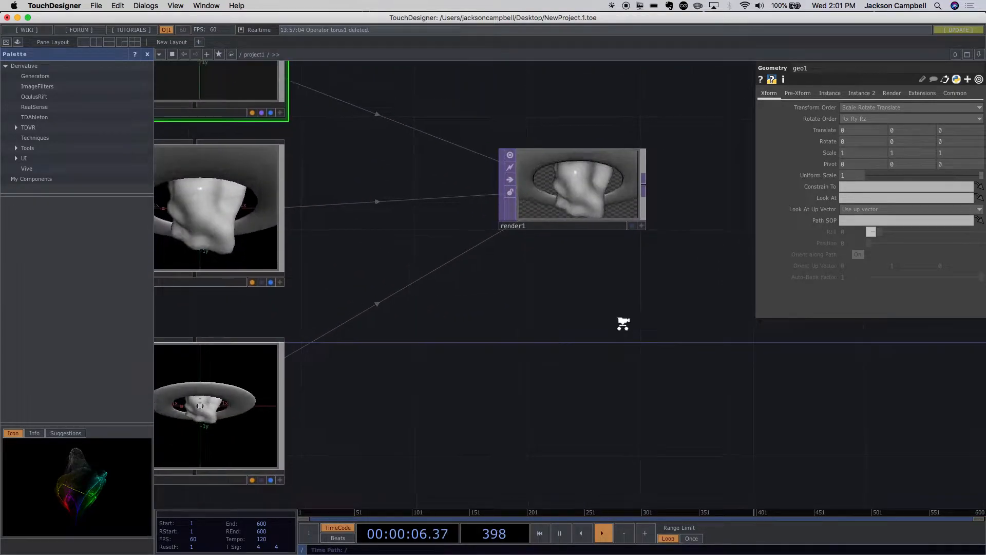
scroll(623, 324, "down", 8)
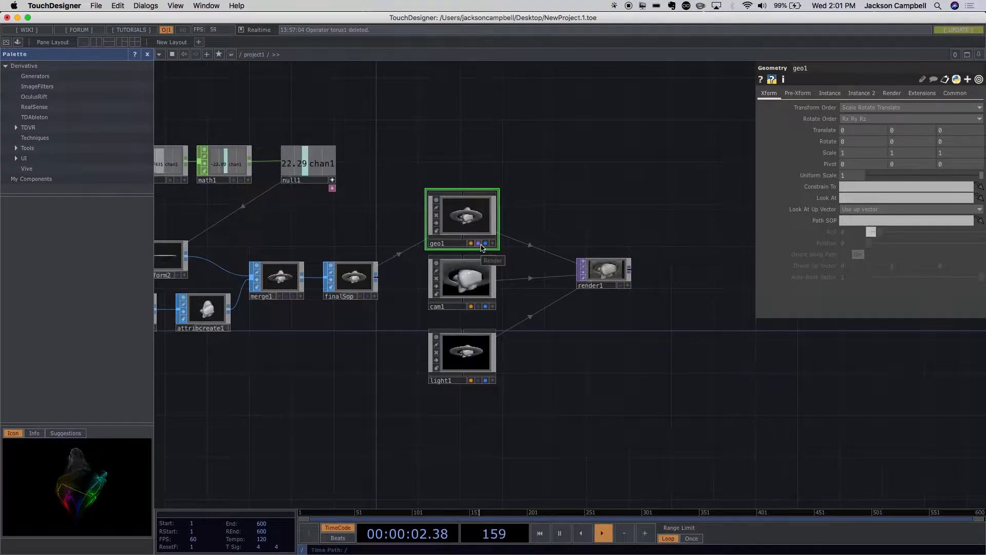
- Select the Render TOP, check the project's output in perform mode, and return to the network editor
left_click(605, 272)
scroll(624, 317, "up", 10)
scroll(546, 251, "down", 8)
left_click_drag(579, 280, 576, 368)
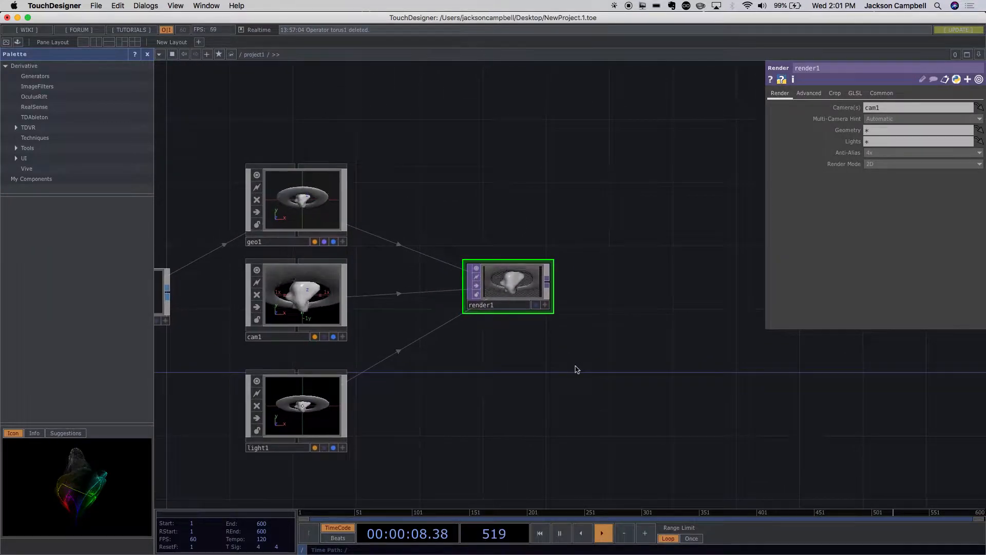
left_click(6, 43)
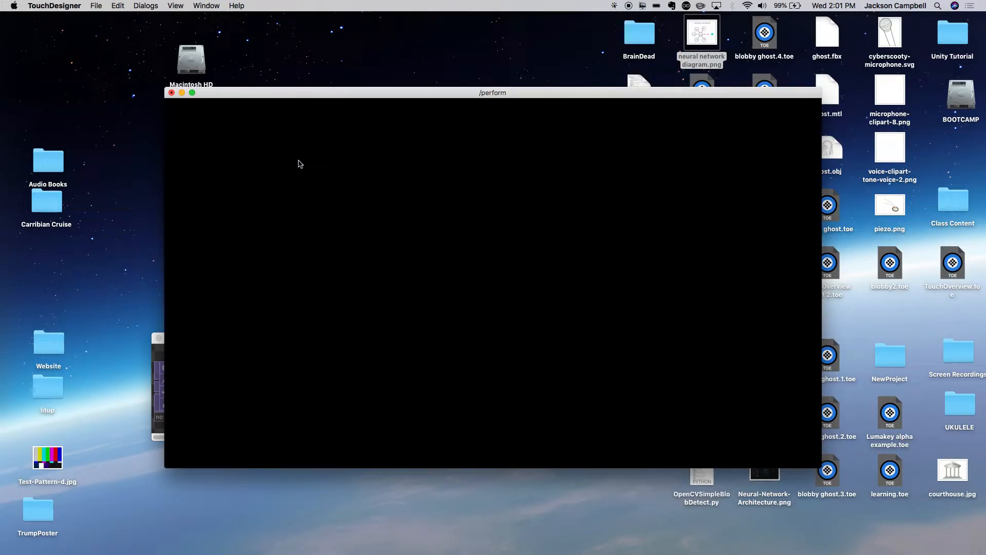
key("Escape")
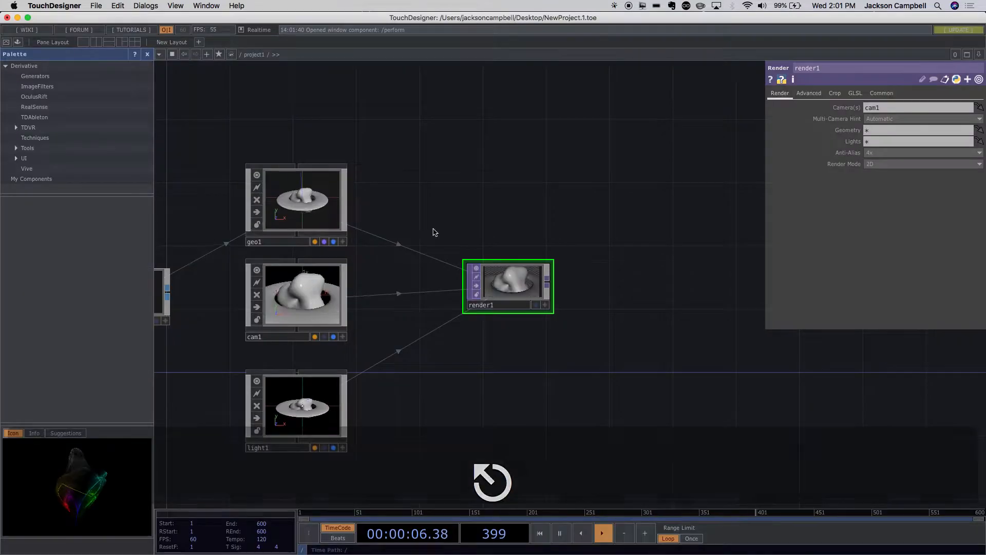
- Go up to the root network and examine the parameters of the perform Window COMP and the project1 container
scroll(517, 243, "down", 5)
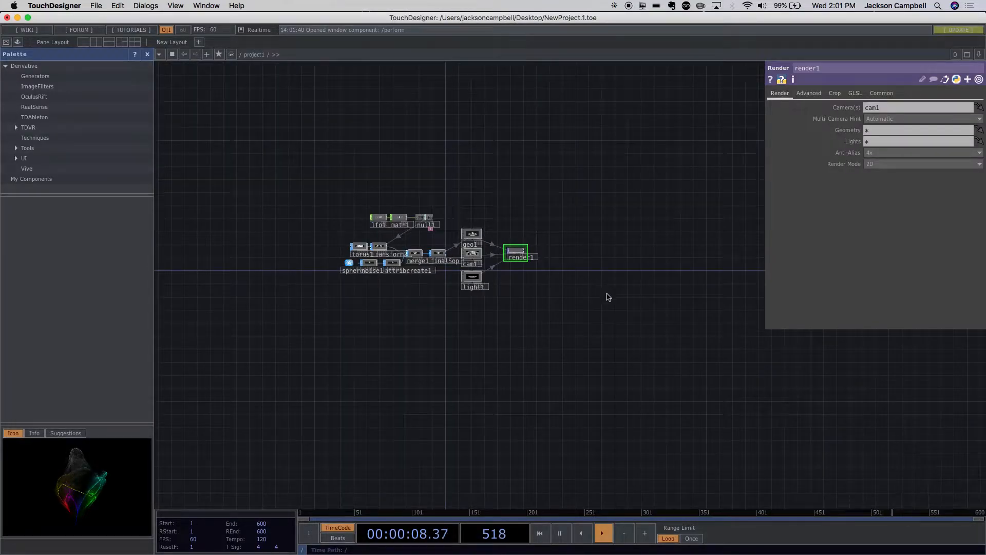
scroll(613, 302, "down", 3)
scroll(716, 401, "down", 3)
left_click_drag(596, 432, 605, 389)
scroll(601, 393, "down", 1)
left_click_drag(426, 368, 379, 206)
left_click(306, 230)
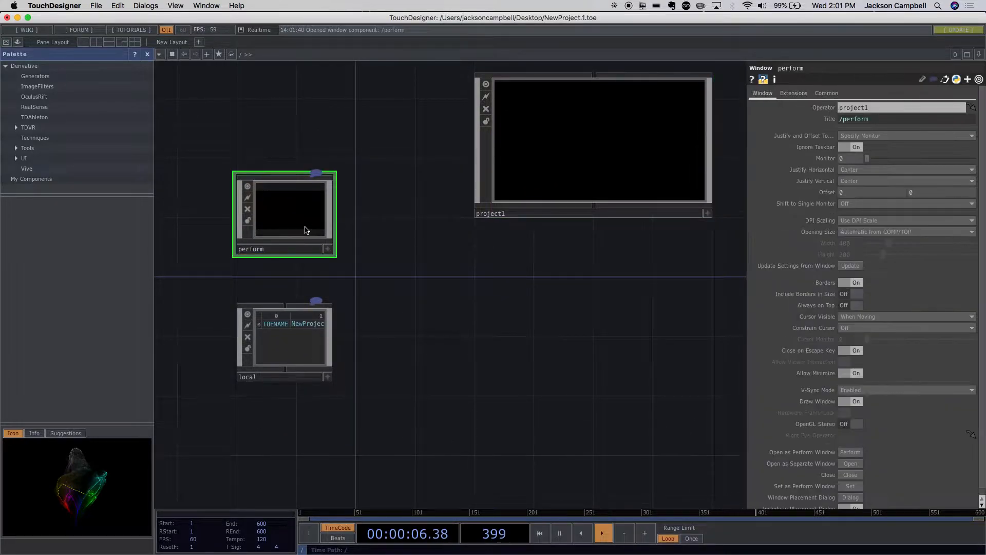
left_click_drag(538, 282, 499, 334)
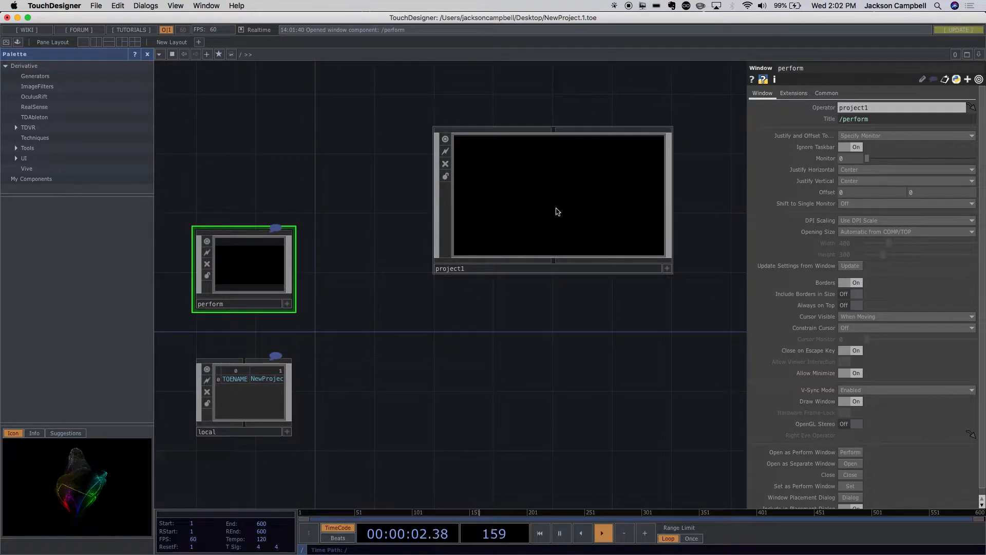
left_click(657, 211)
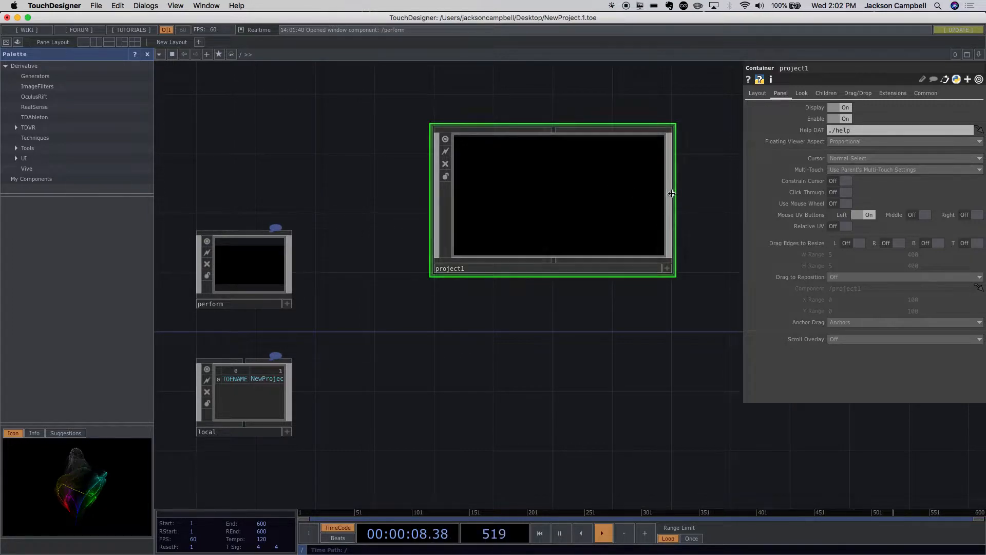
- Inside project1, add an Out TOP beside the Render TOP and connect the Render TOP's output to it
double_click(589, 187)
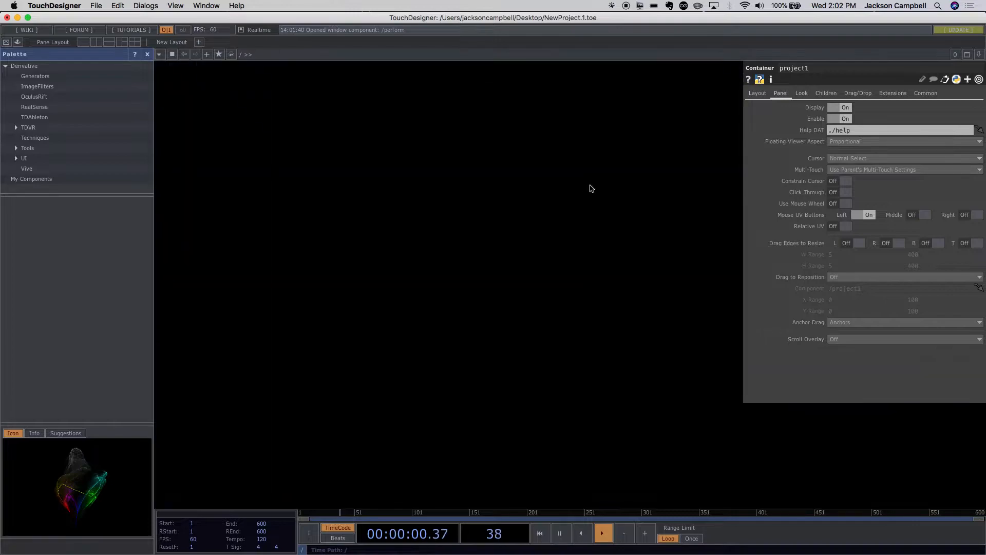
left_click_drag(657, 364, 475, 363)
key("Tab")
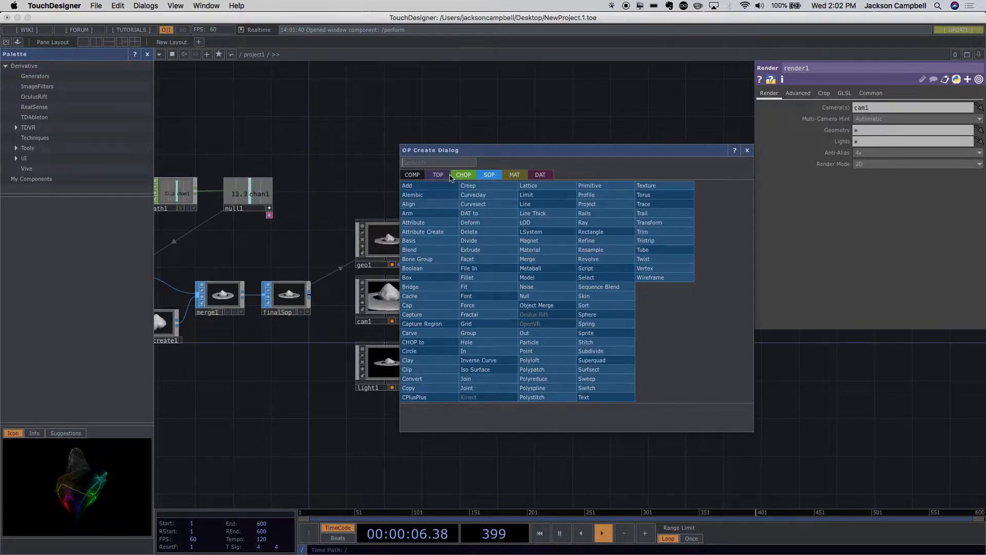
left_click(438, 175)
type("ou")
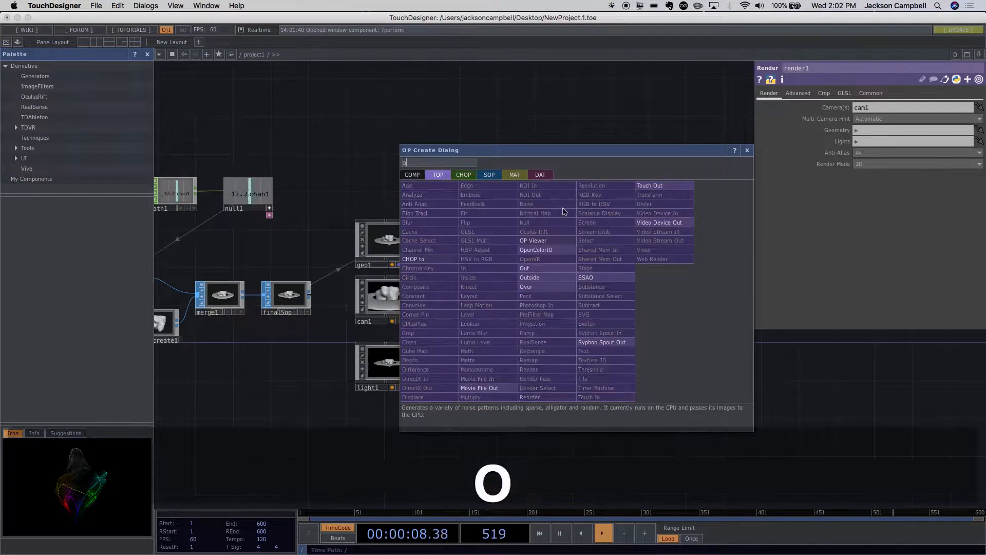
left_click(536, 270)
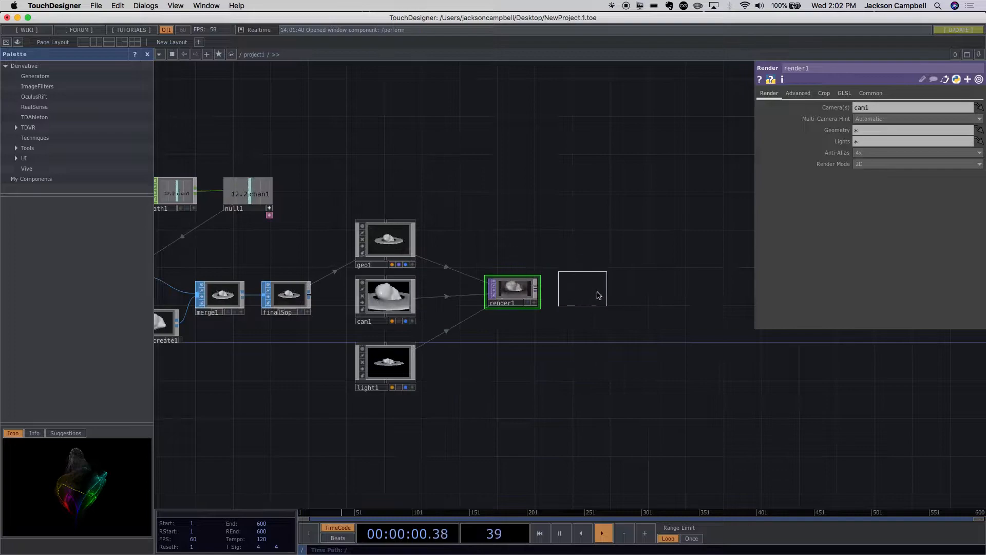
left_click(589, 296)
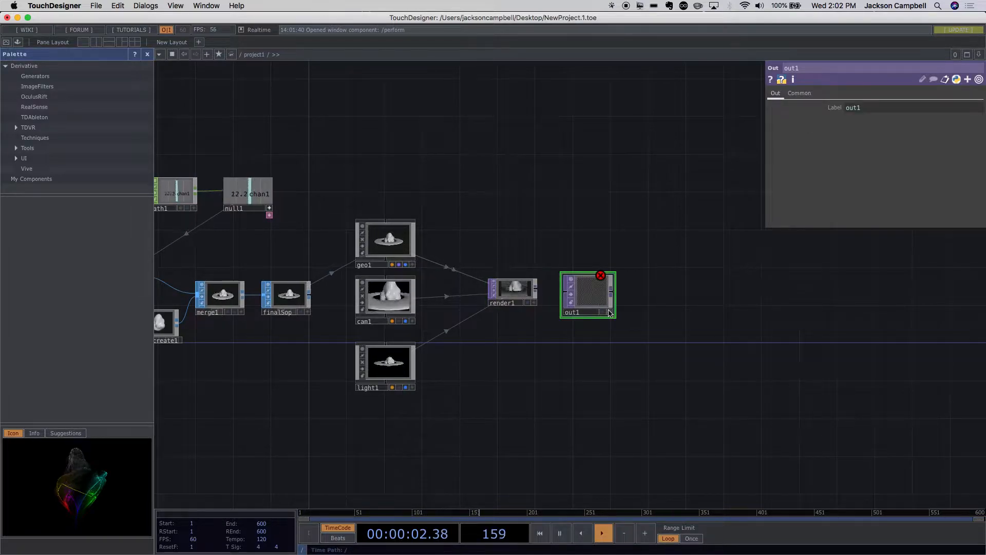
left_click(536, 289)
left_click(560, 292)
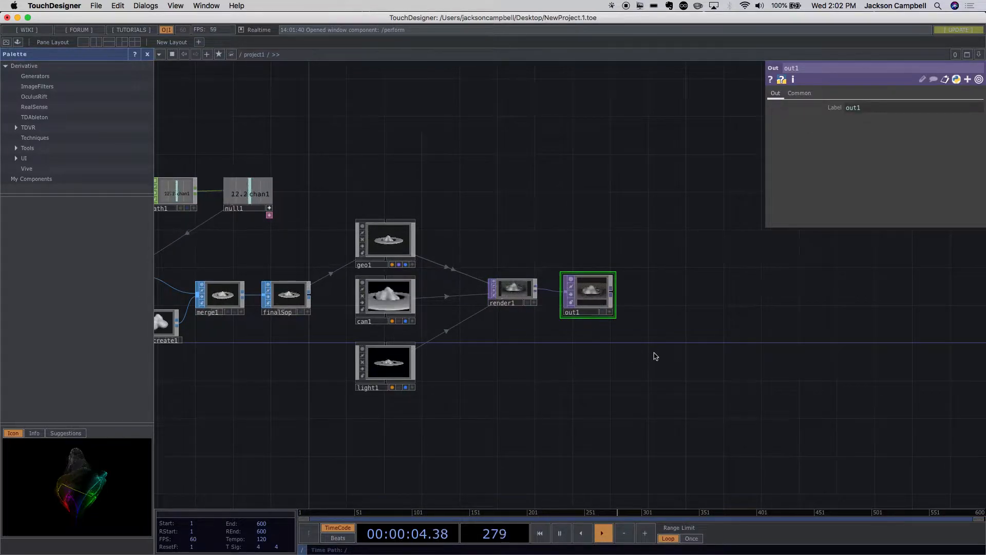
- View the rendered planet in perform mode and return to the project network
scroll(638, 328, "up", 3)
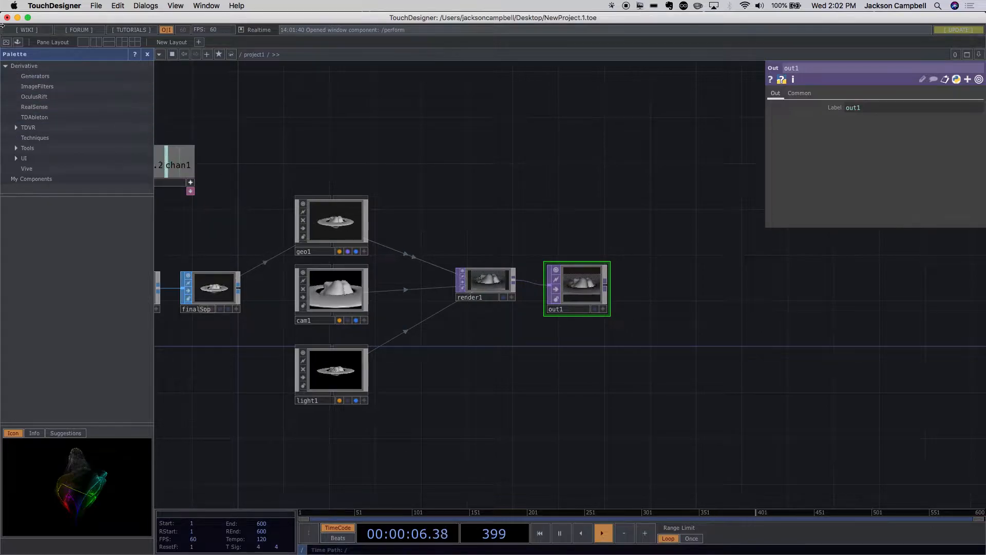
left_click(7, 43)
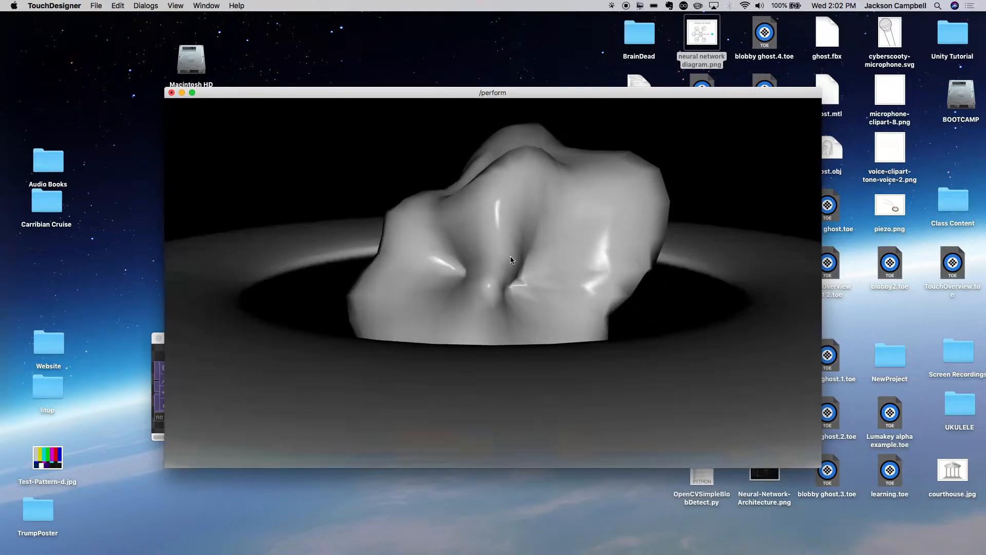
key("alt+super+f")
key("Escape")
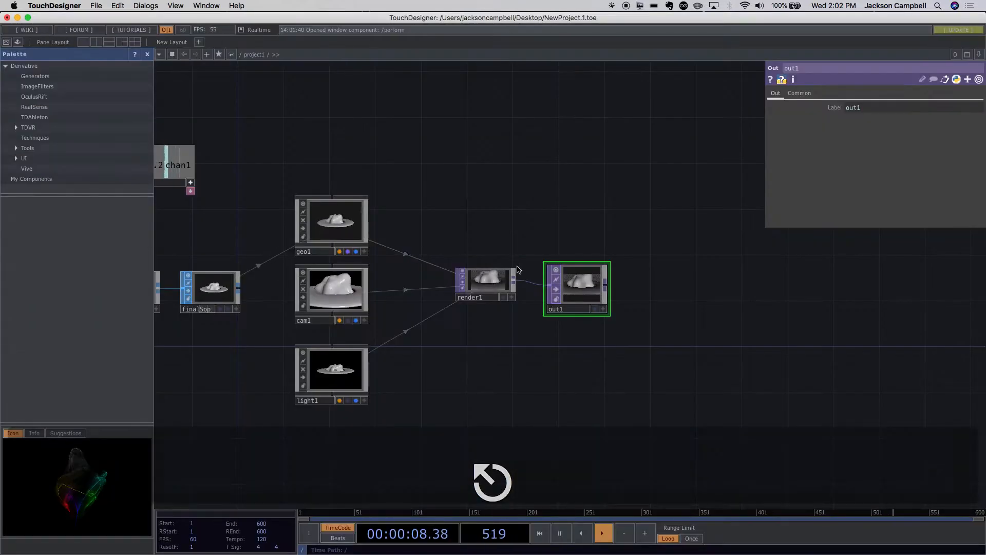
scroll(593, 294, "down", 6)
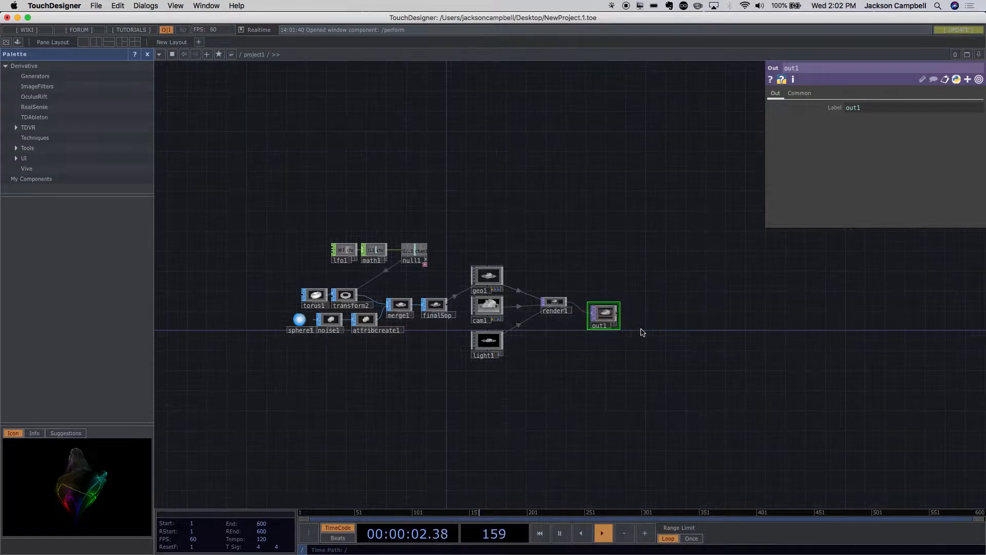
scroll(641, 331, "up", 5)
scroll(640, 330, "down", 3)
left_click_drag(534, 288, 534, 273)
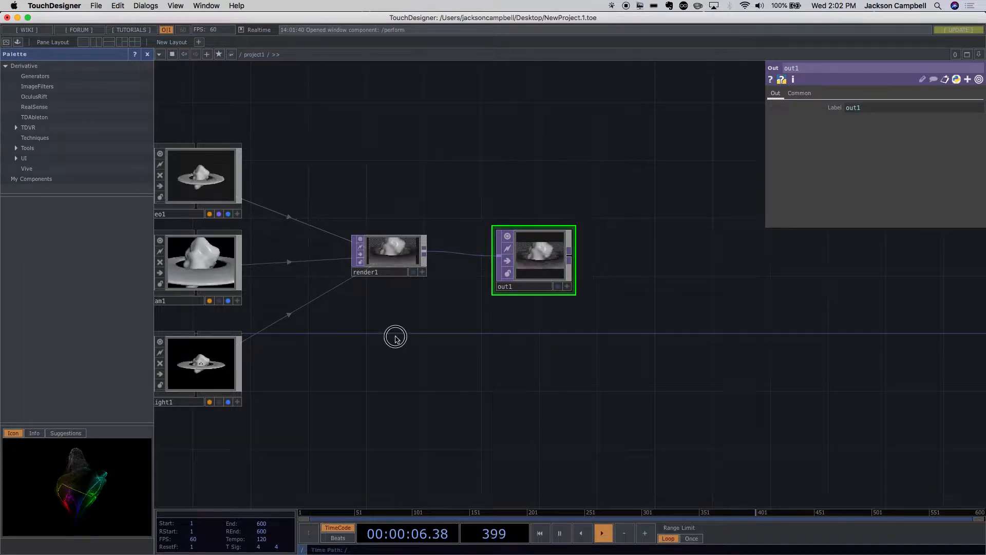
- Set the Z translate of the cam1 camera to 15
left_click_drag(396, 337, 514, 343)
left_click_drag(391, 291, 467, 293)
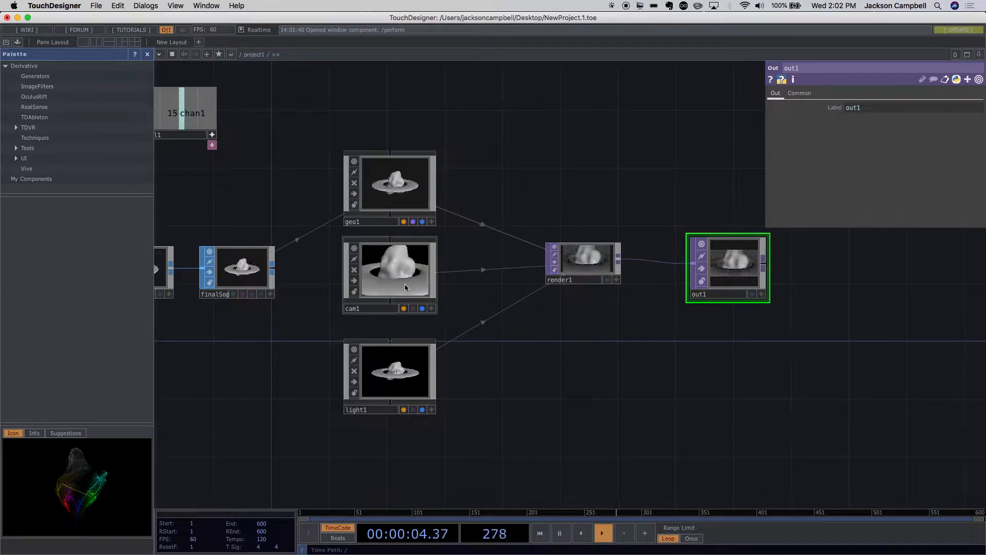
left_click(405, 287)
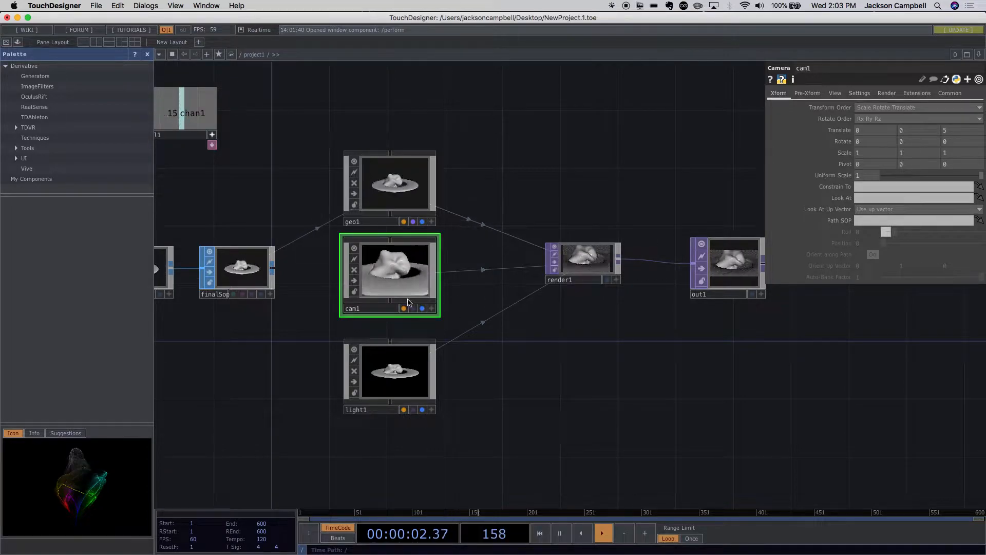
scroll(395, 276, "up", 10)
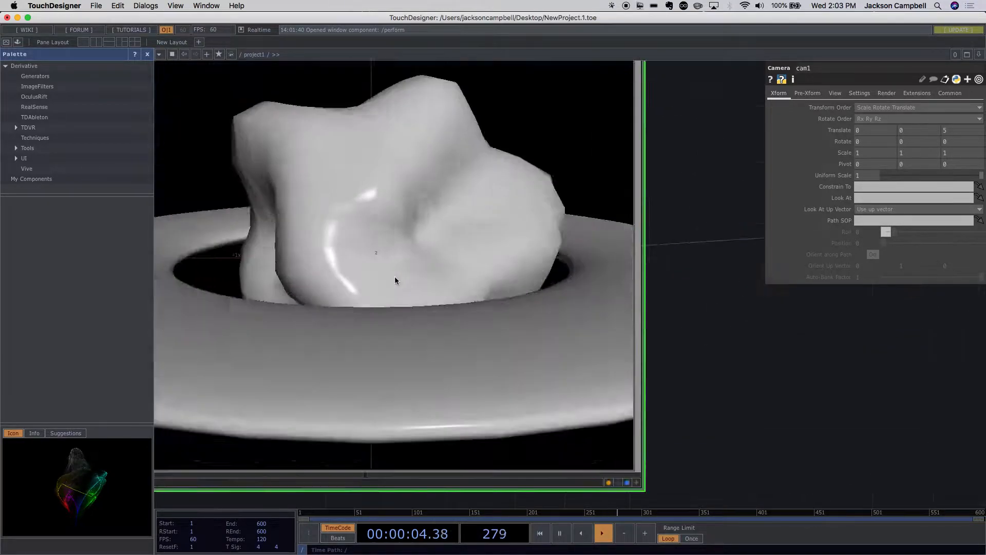
key("p")
scroll(403, 286, "down", 8)
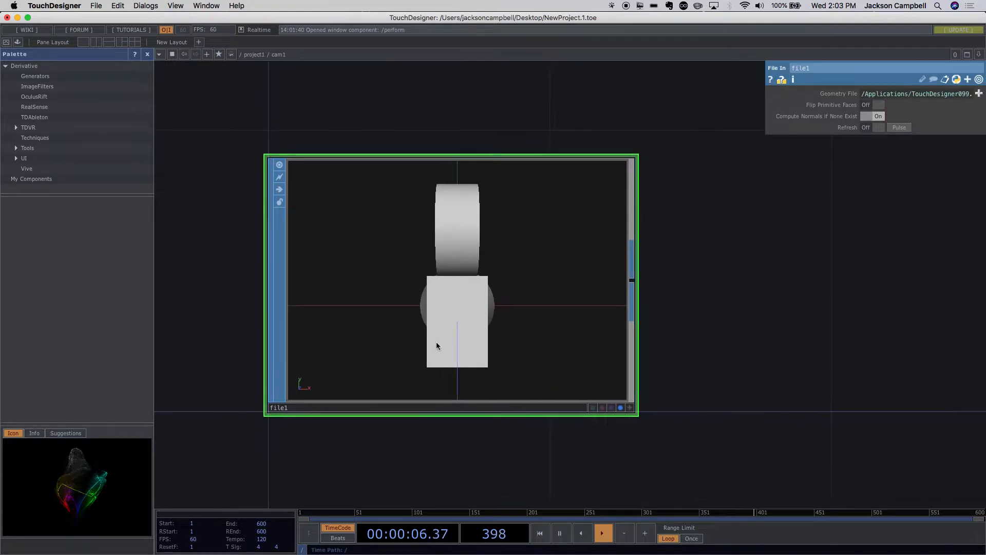
scroll(440, 351, "down", 5)
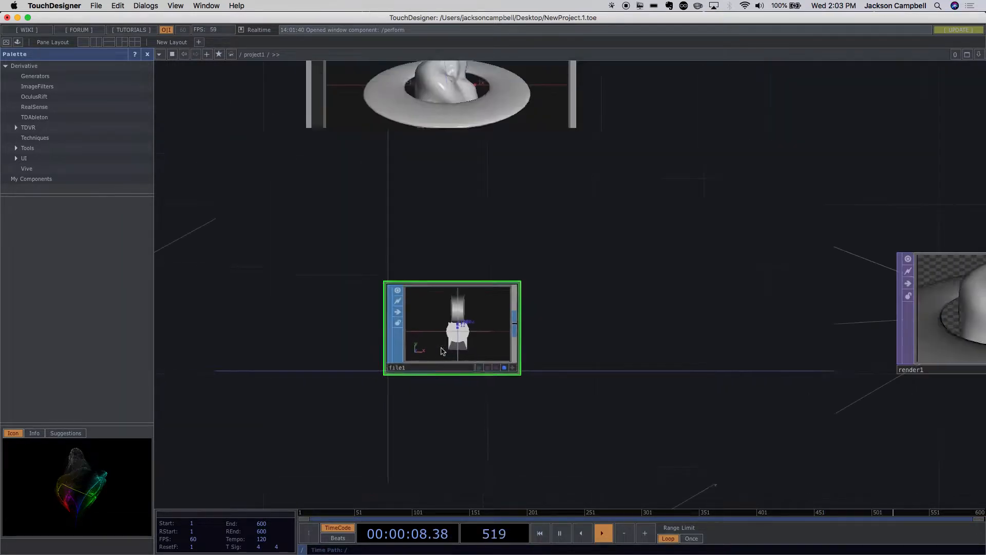
scroll(462, 334, "up", 6)
scroll(484, 370, "down", 6)
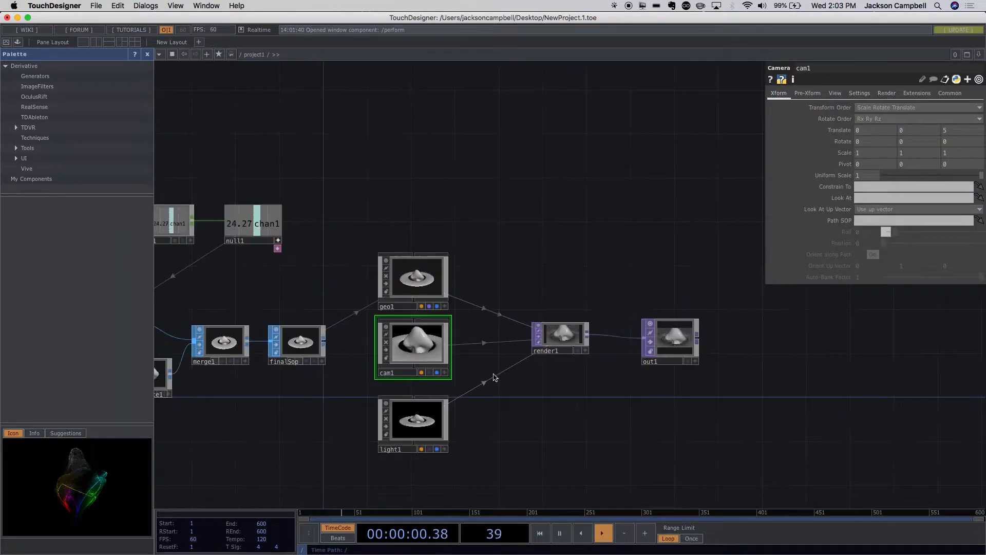
scroll(488, 379, "up", 3)
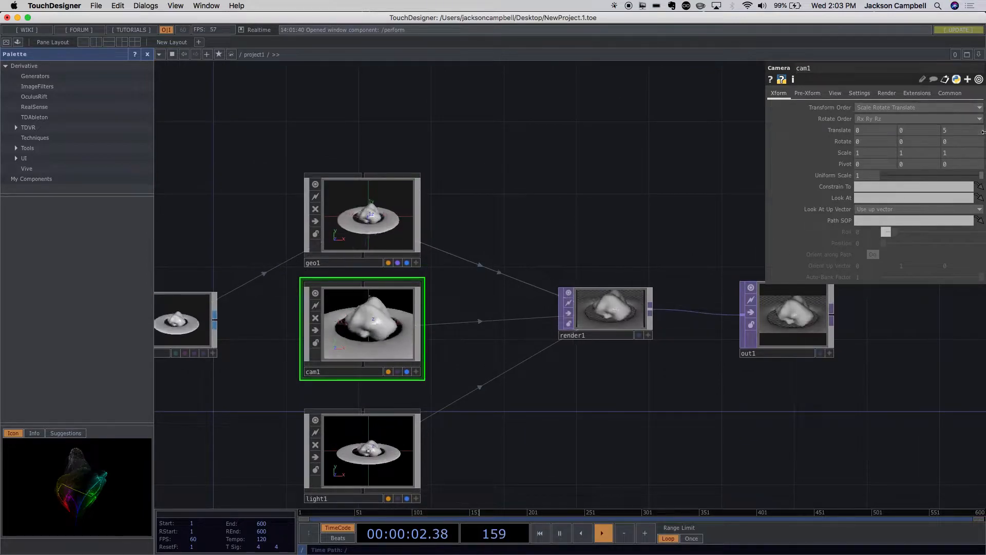
left_click(944, 131)
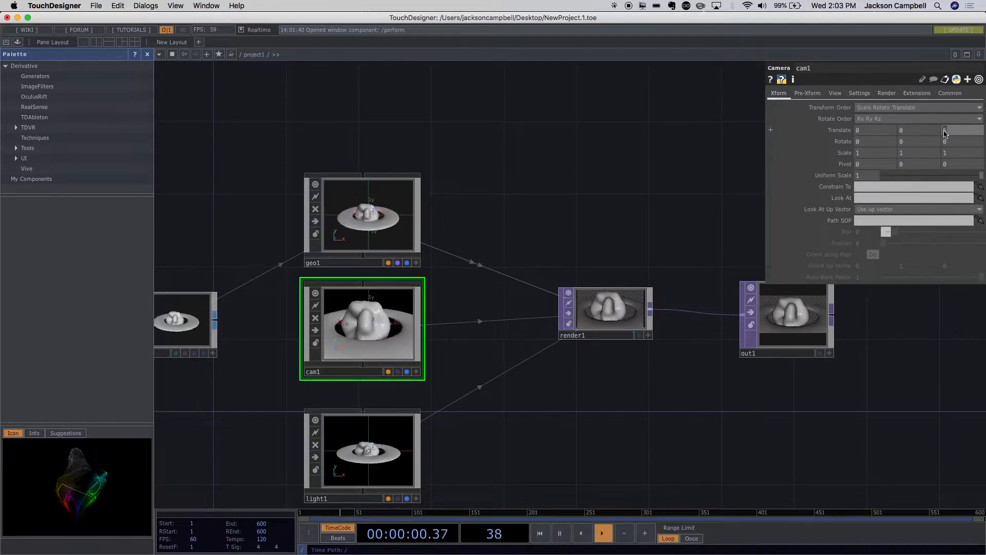
type("15")
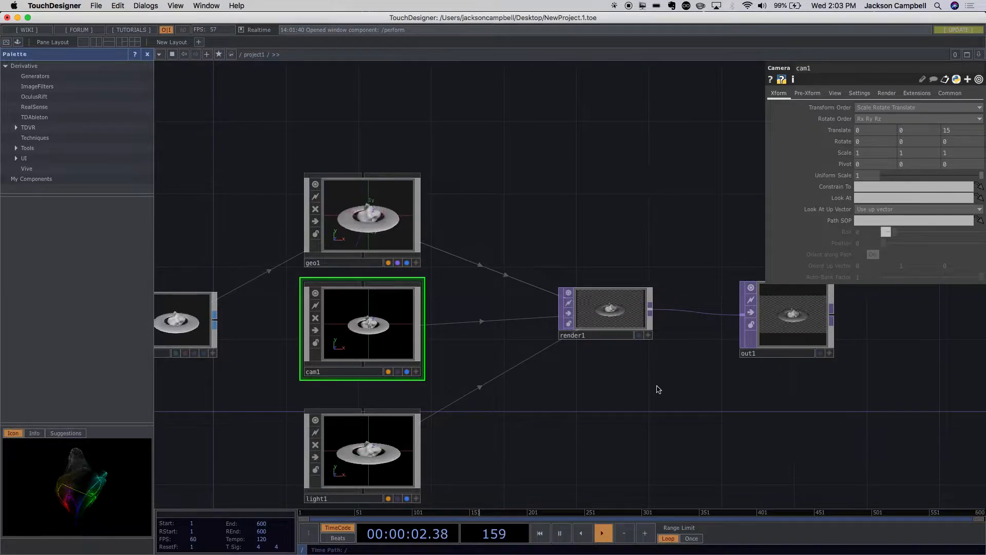
- Inspect the planet's framing up close in the Render TOP and the Out TOP
scroll(607, 335, "up", 5)
scroll(607, 334, "up", 1)
scroll(607, 334, "down", 8)
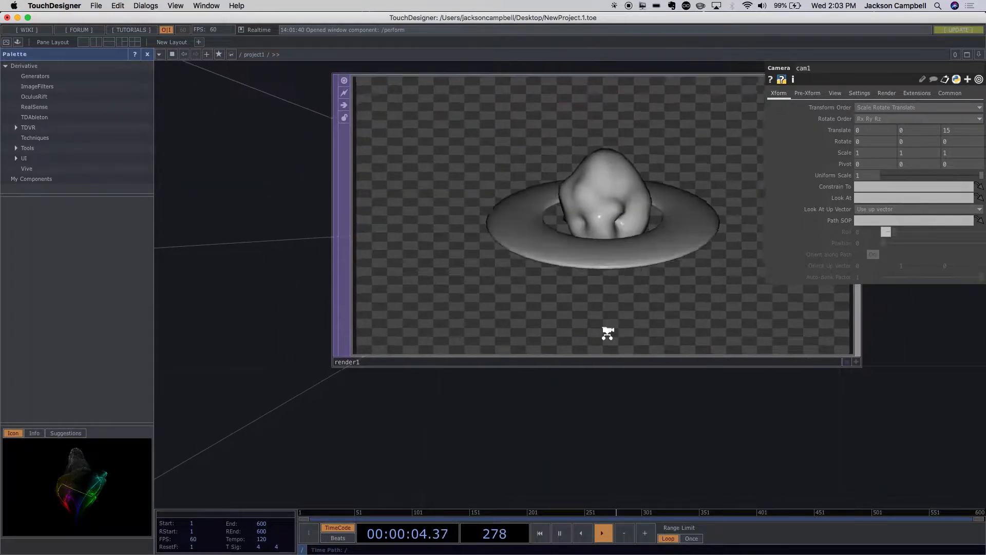
left_click_drag(648, 379, 337, 325)
scroll(607, 331, "down", 6)
left_click_drag(727, 350, 597, 376)
scroll(606, 360, "up", 6)
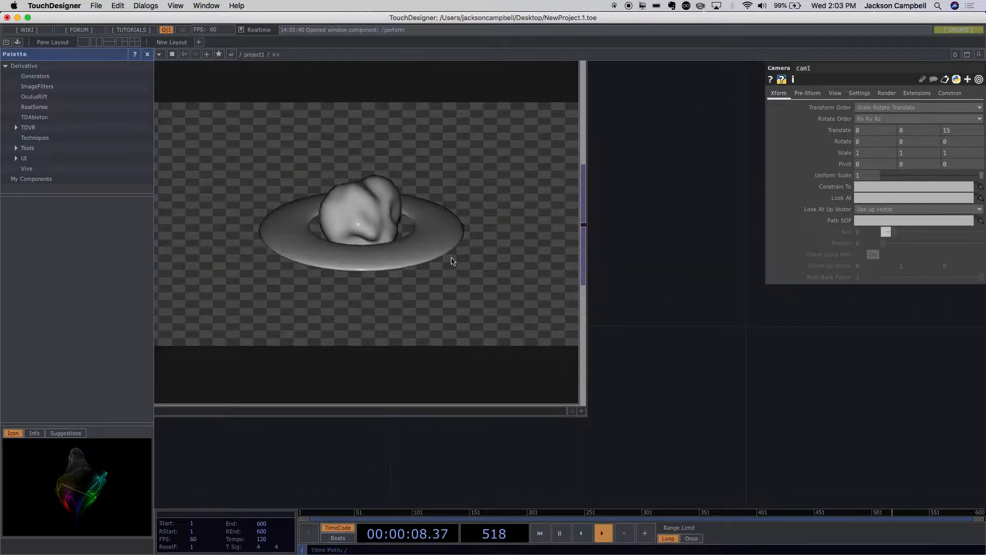
- Lower the frequency of the lfo1 CHOP to 0.12
scroll(400, 272, "down", 8)
scroll(348, 362, "down", 2)
left_click_drag(414, 386, 654, 396)
scroll(399, 263, "up", 1)
scroll(399, 263, "up", 3)
left_click_drag(416, 258, 562, 256)
scroll(497, 267, "up", 3)
scroll(496, 267, "up", 1)
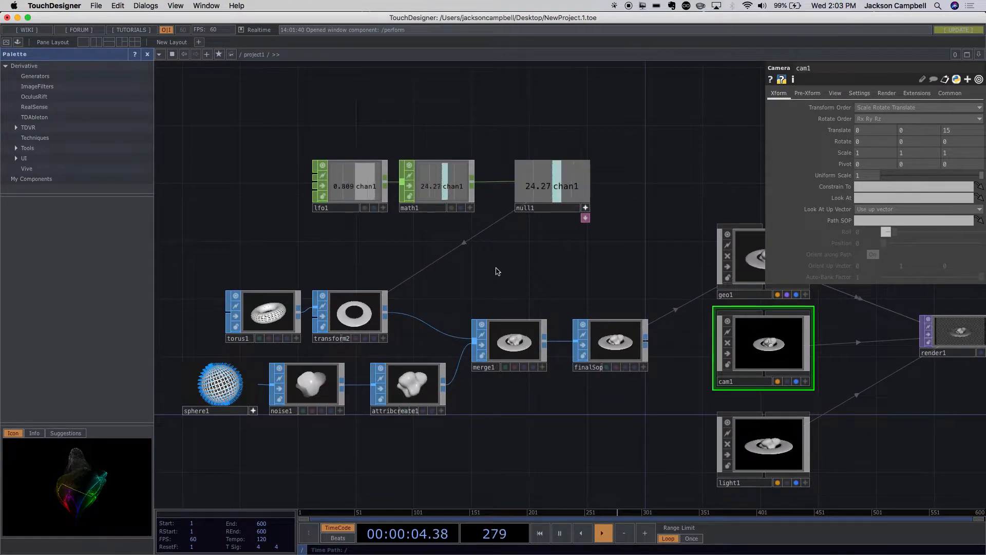
left_click(353, 174)
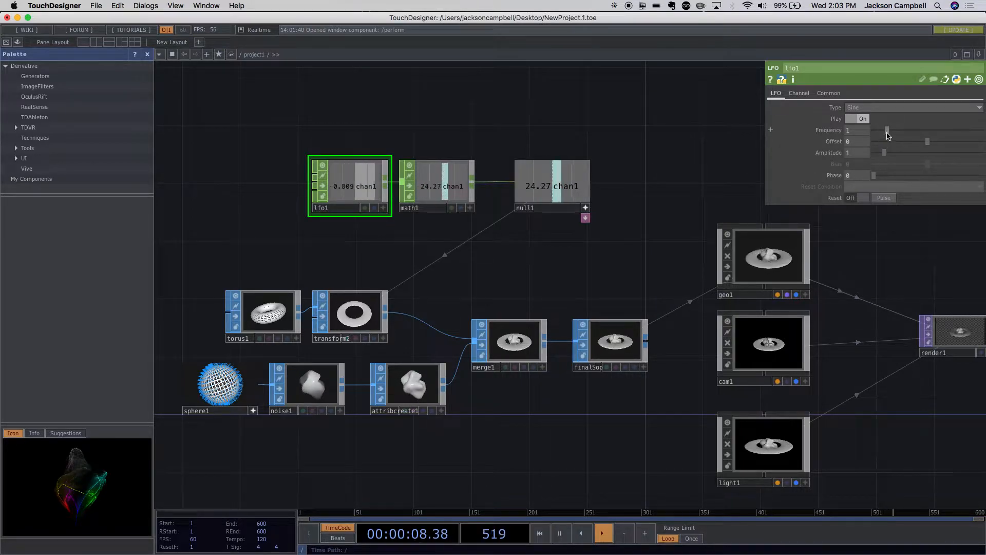
left_click_drag(887, 131, 880, 136)
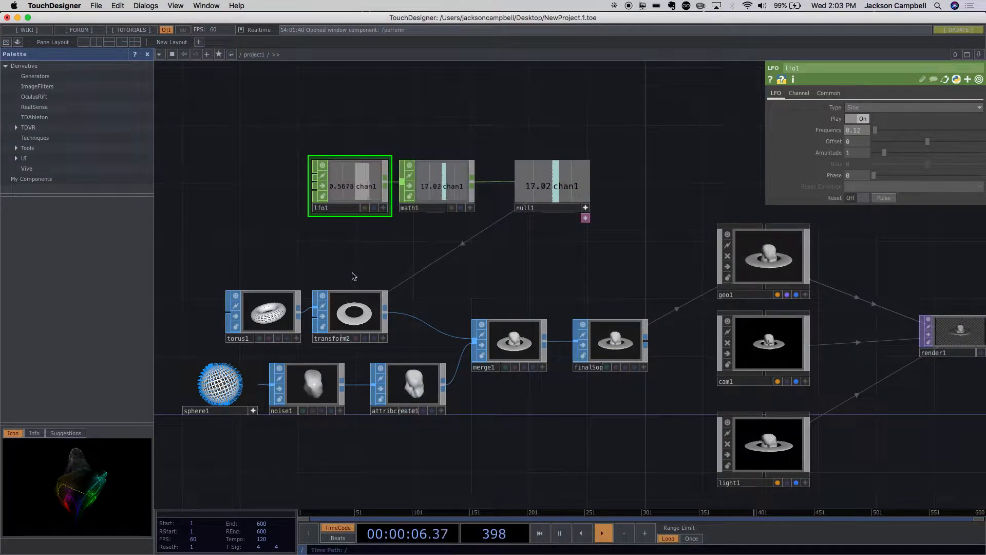
- Add a second LFO CHOP between lfo1 and transform2 and set its waveform type to Ramp
left_click(356, 325)
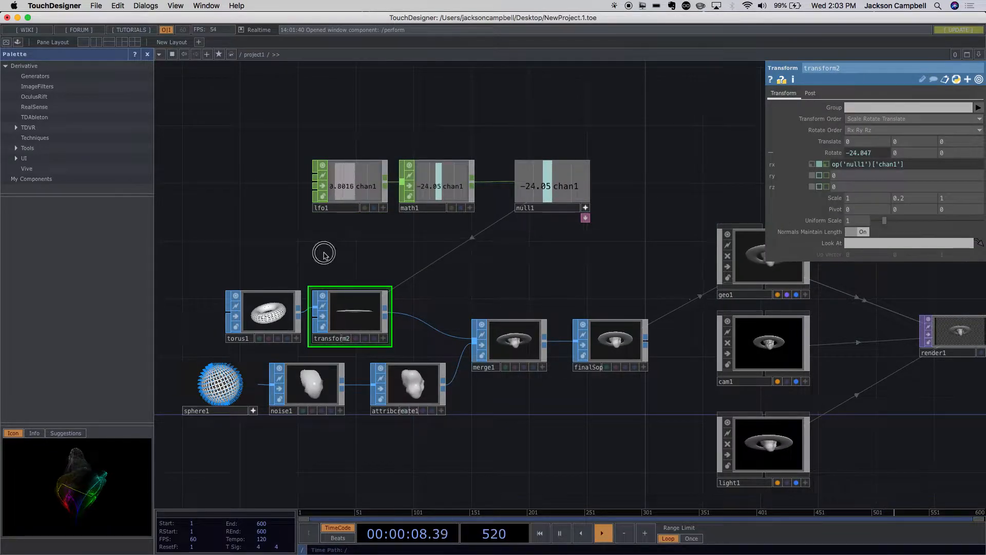
key("Tab")
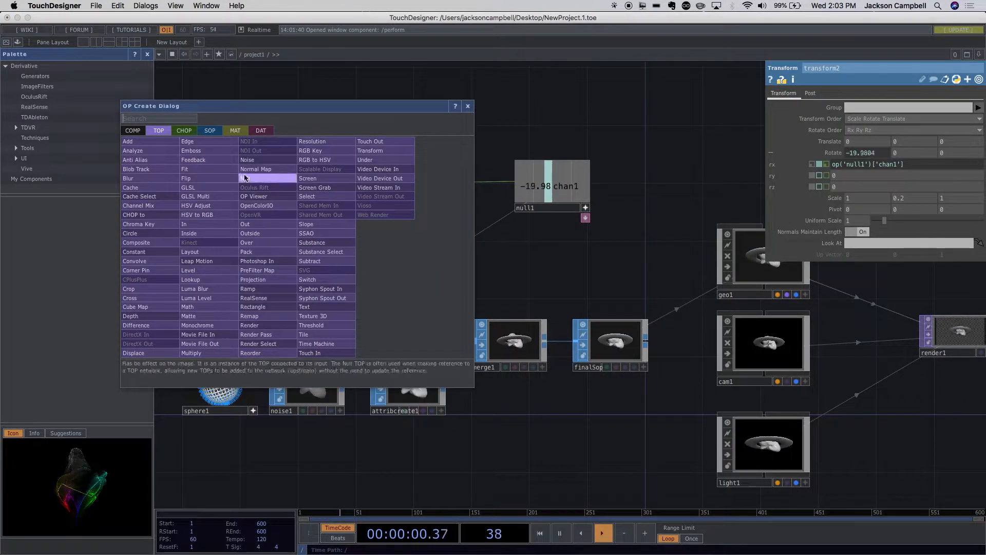
left_click(188, 131)
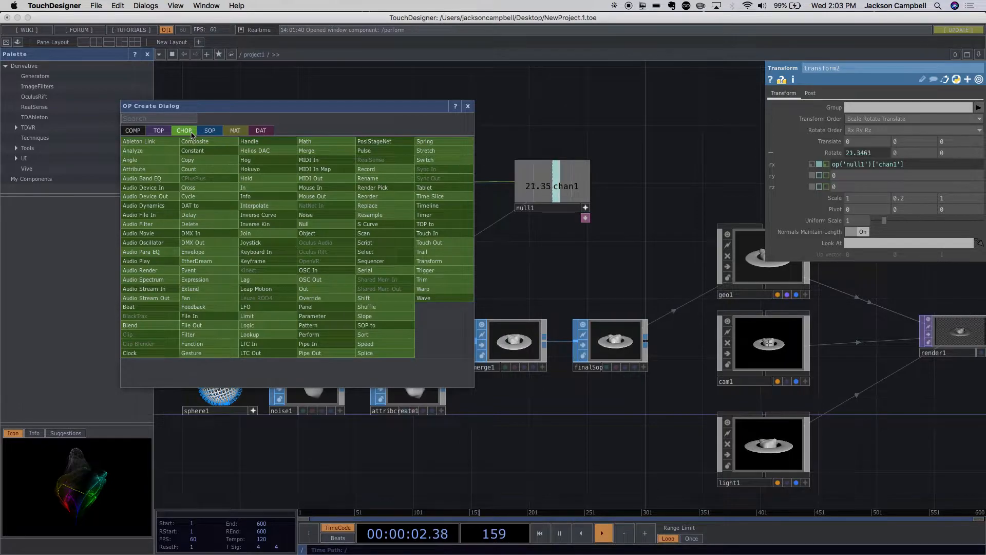
type("lf")
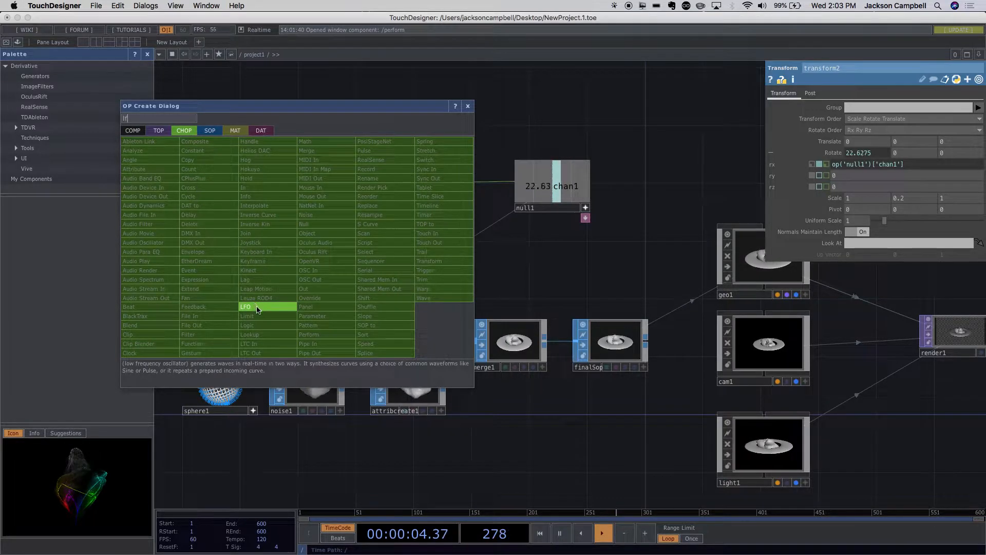
left_click(256, 307)
left_click(339, 250)
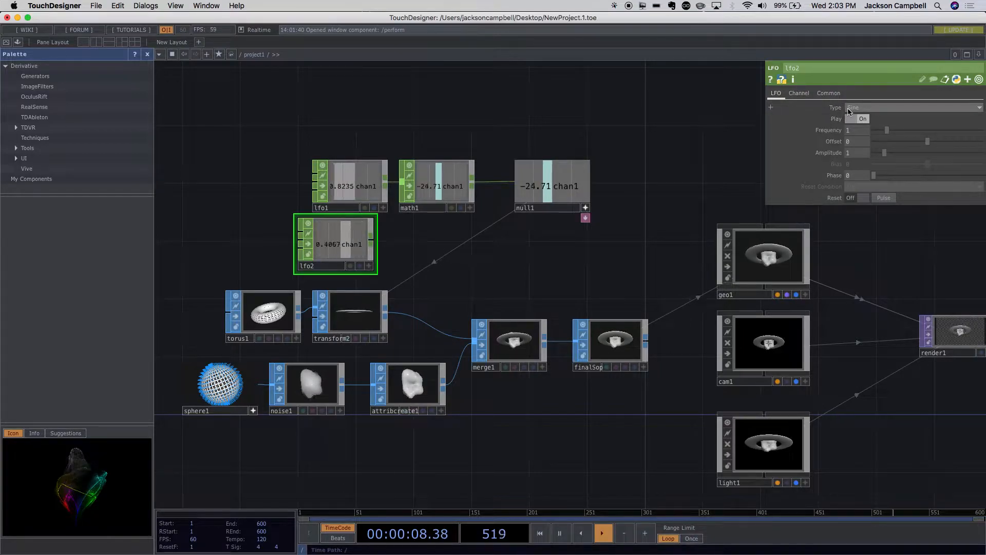
left_click(849, 108)
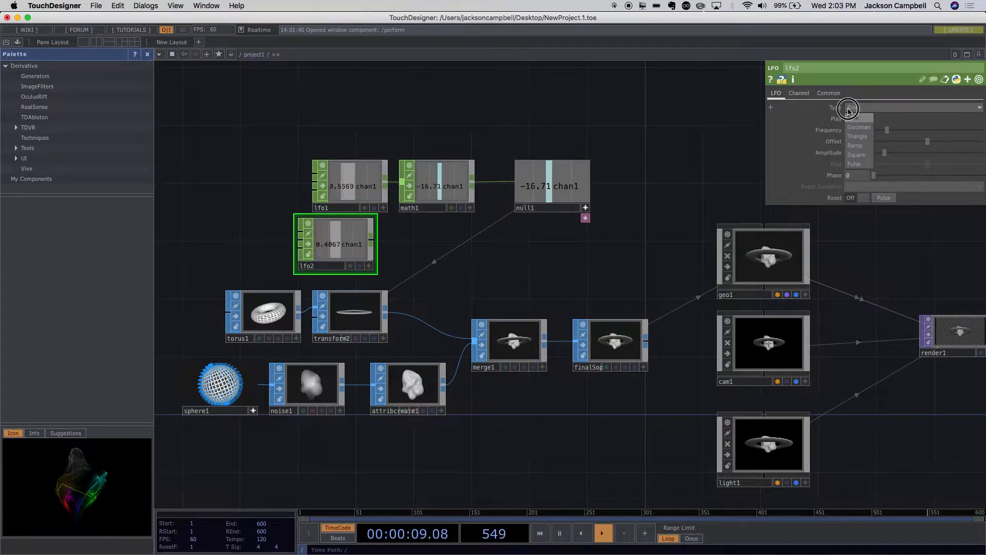
left_click(859, 146)
- Append a Math CHOP to the ramp LFO's output and set its To Range to 0–360
scroll(425, 282, "up", 1)
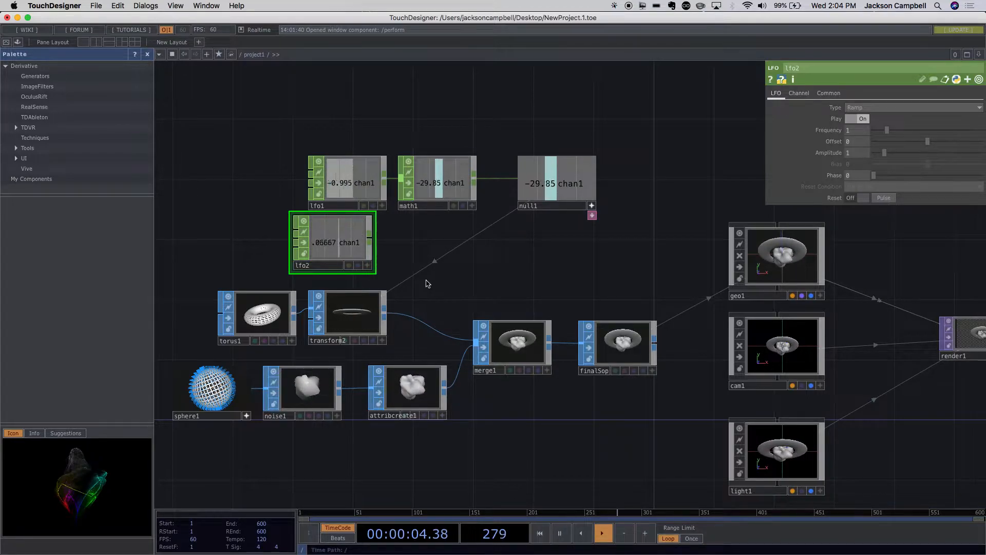
right_click(373, 240)
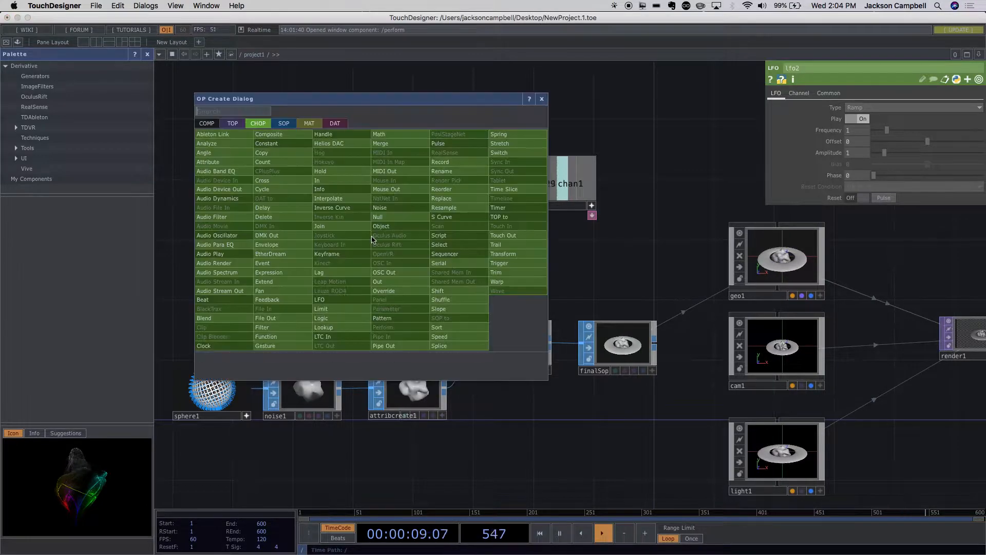
left_click(402, 143)
left_click(435, 256)
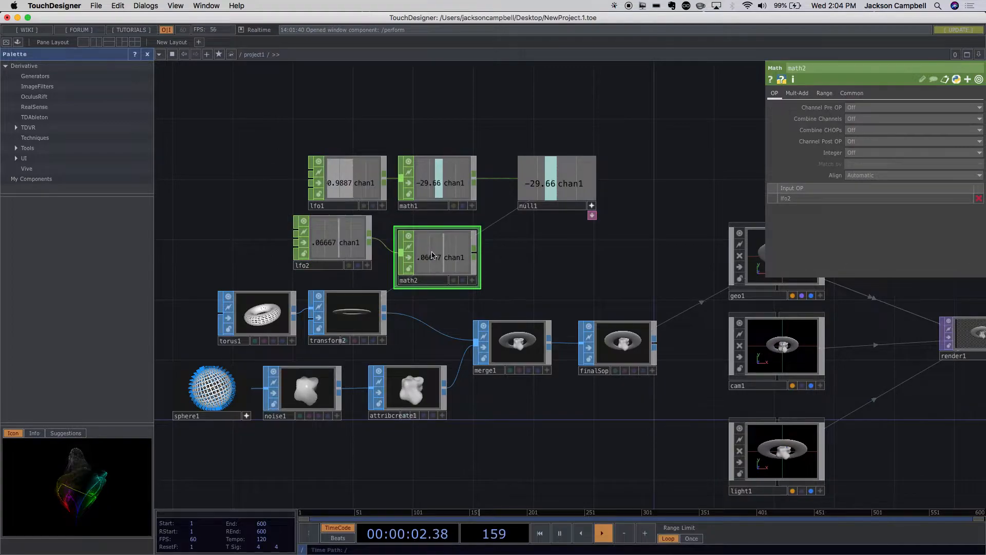
left_click(824, 94)
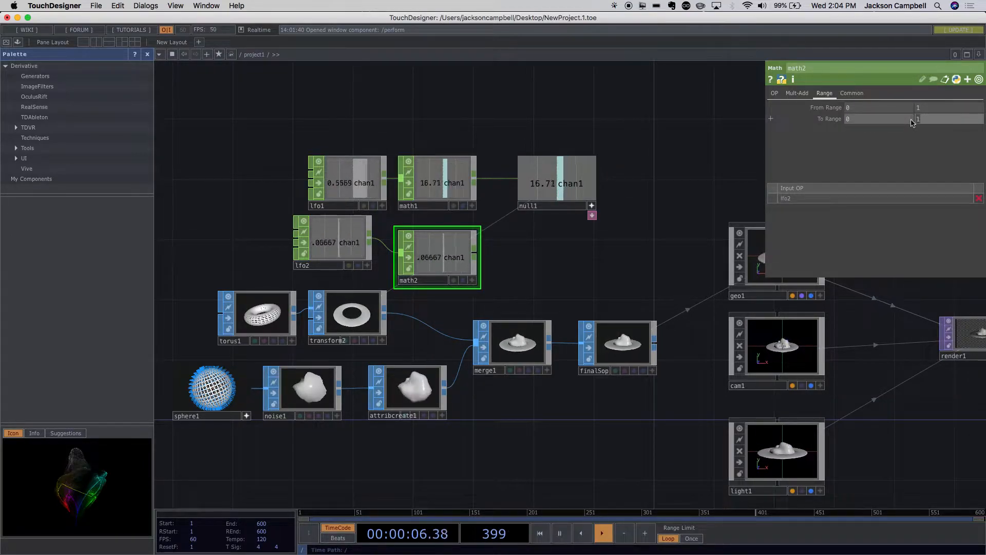
type("360")
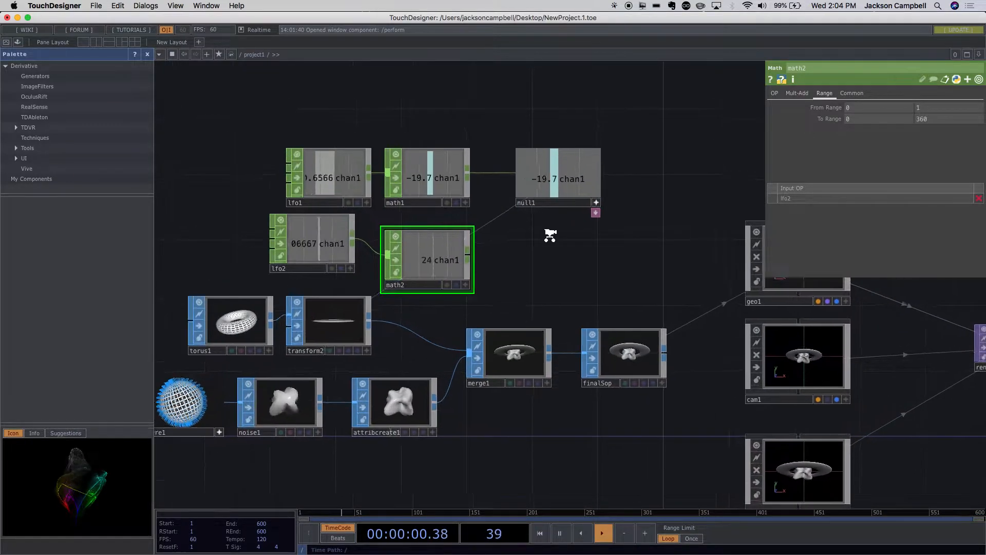
scroll(546, 216, "up", 3)
left_click(375, 259)
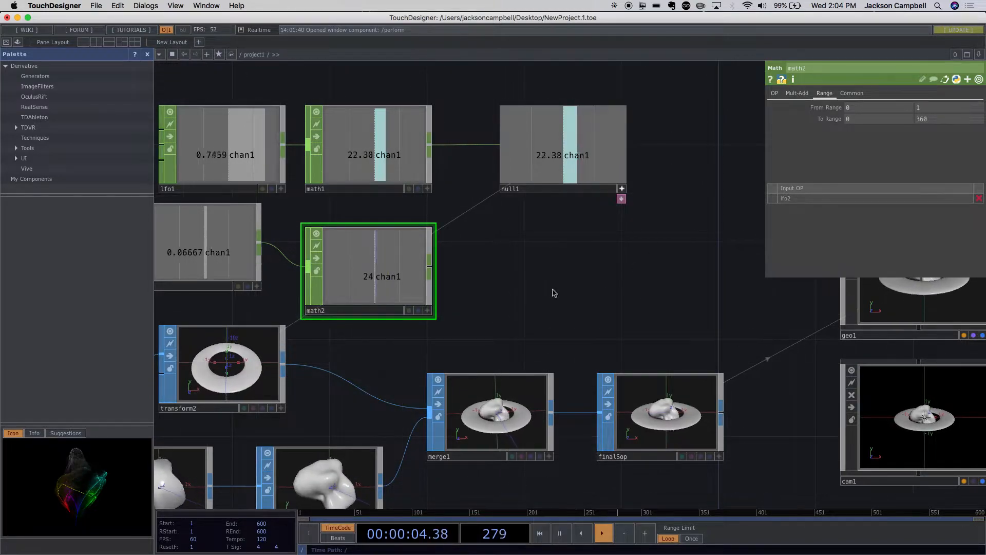
scroll(502, 285, "down", 3)
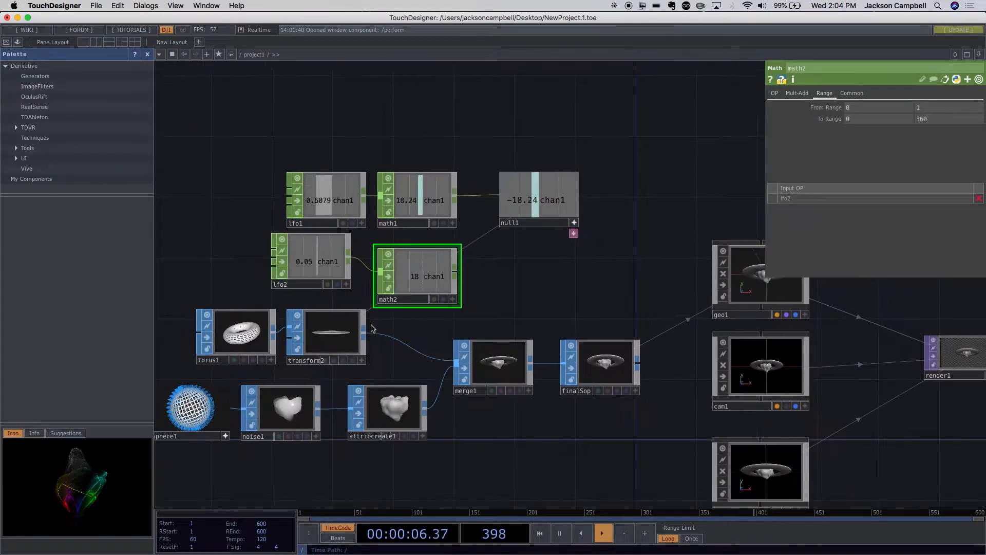
- Append a Null CHOP to the second Math CHOP's output, placing it below null1
left_click(320, 341)
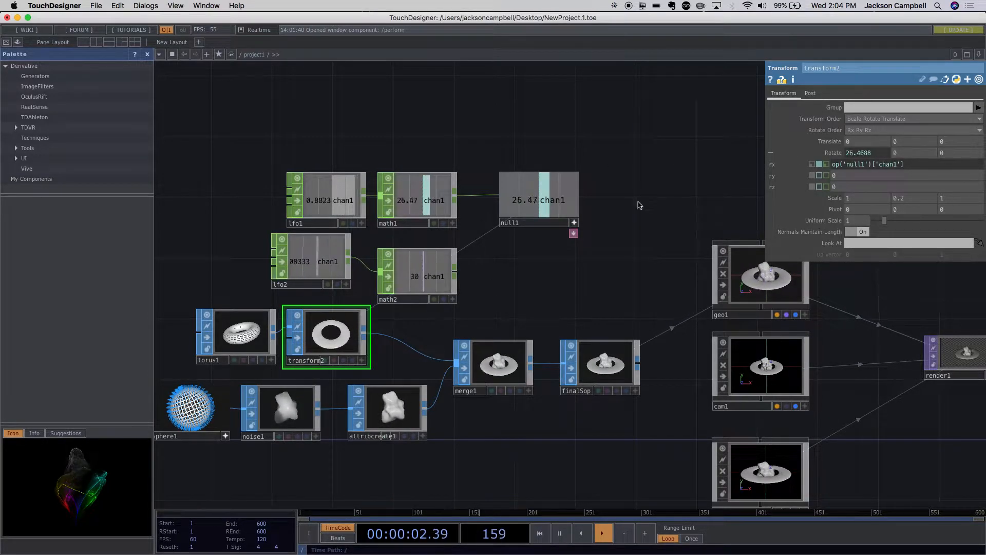
right_click(455, 273)
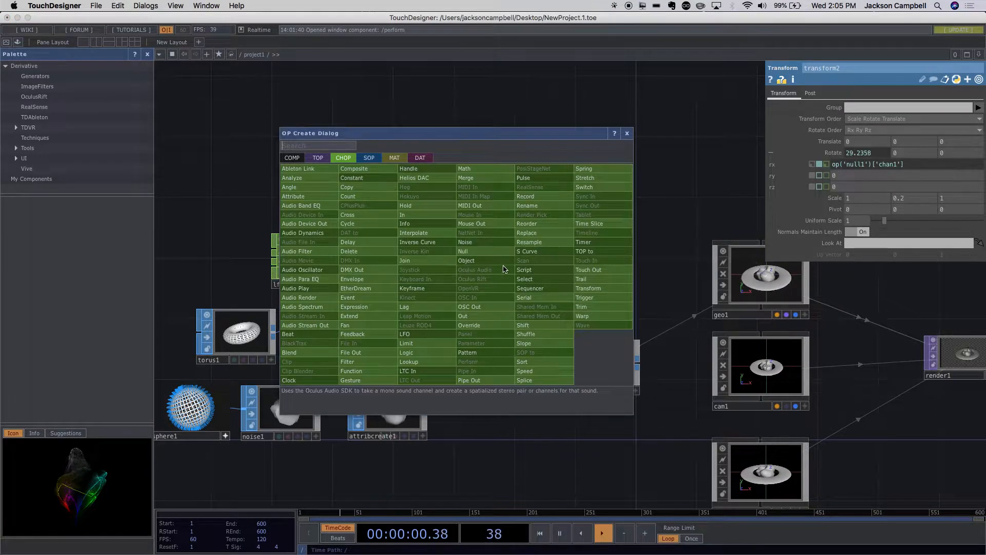
type("nul")
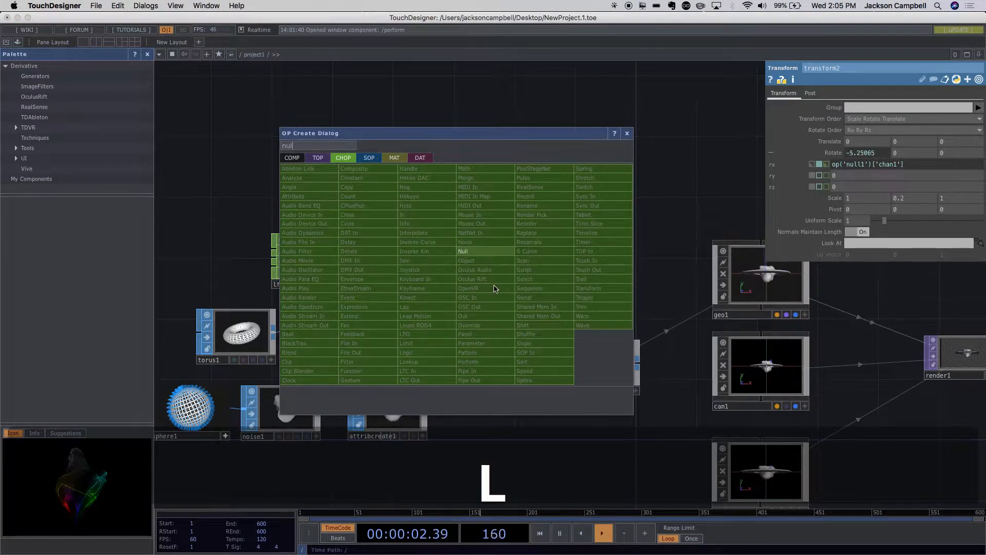
left_click(473, 251)
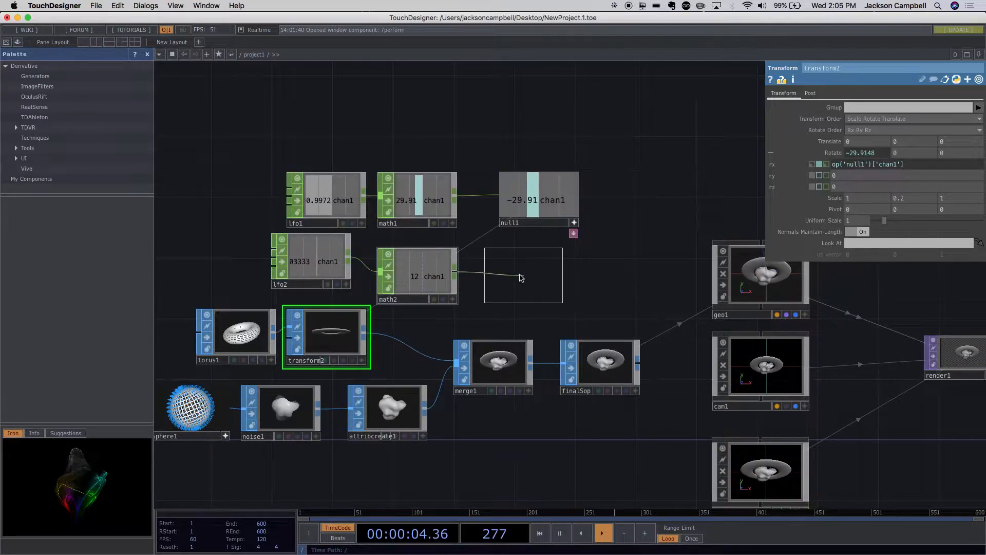
left_click(522, 278)
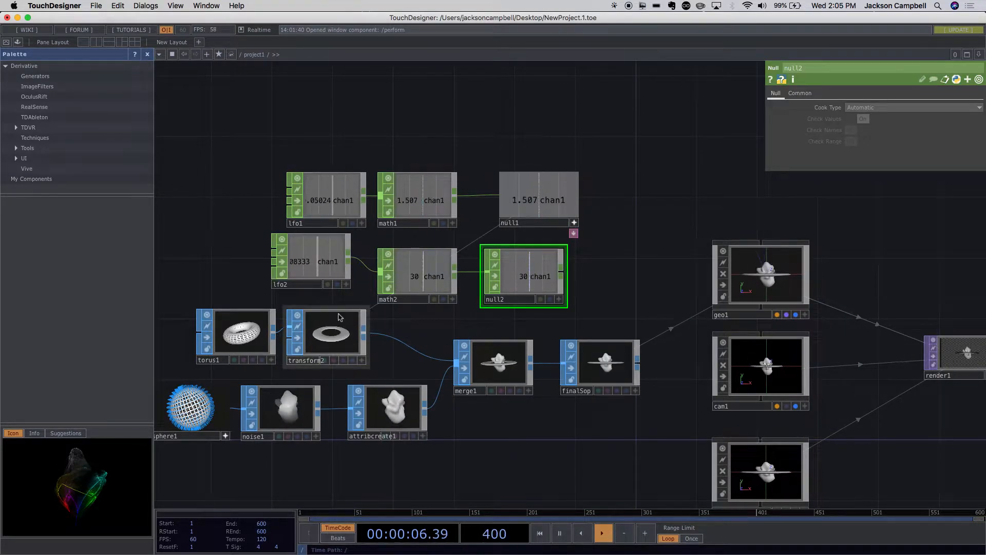
- Drive transform2's Y rotation with null2's chan1 through a relative CHOP reference
left_click(342, 333)
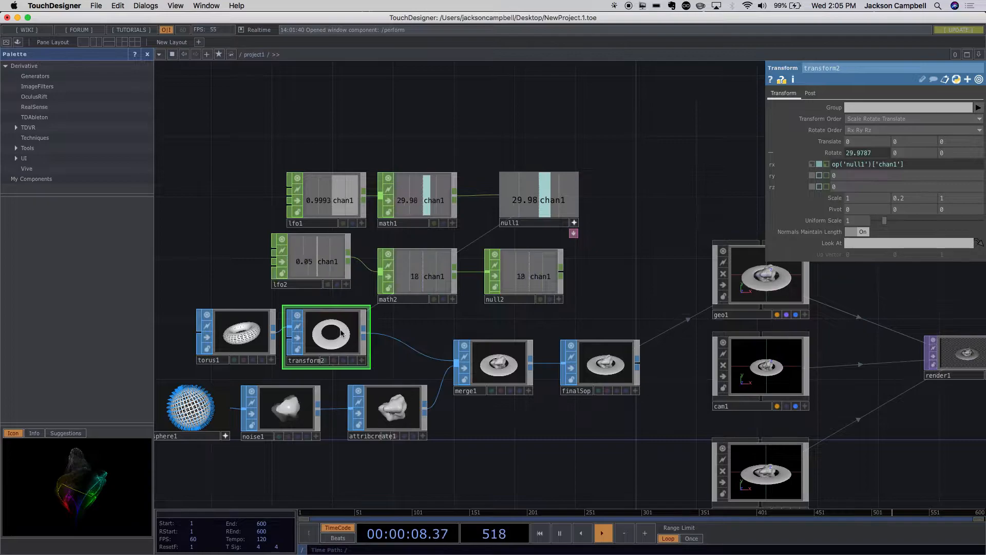
left_click(419, 292)
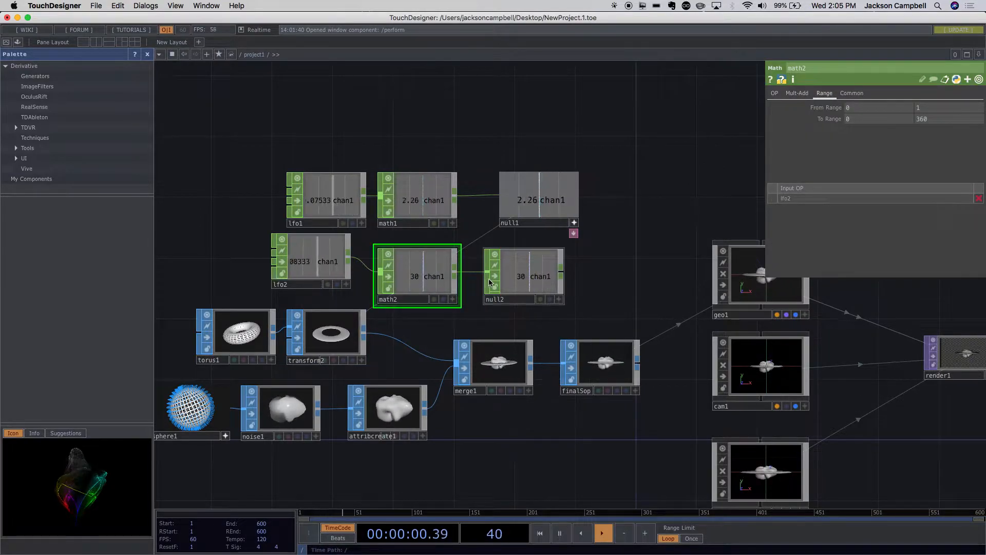
left_click(526, 279)
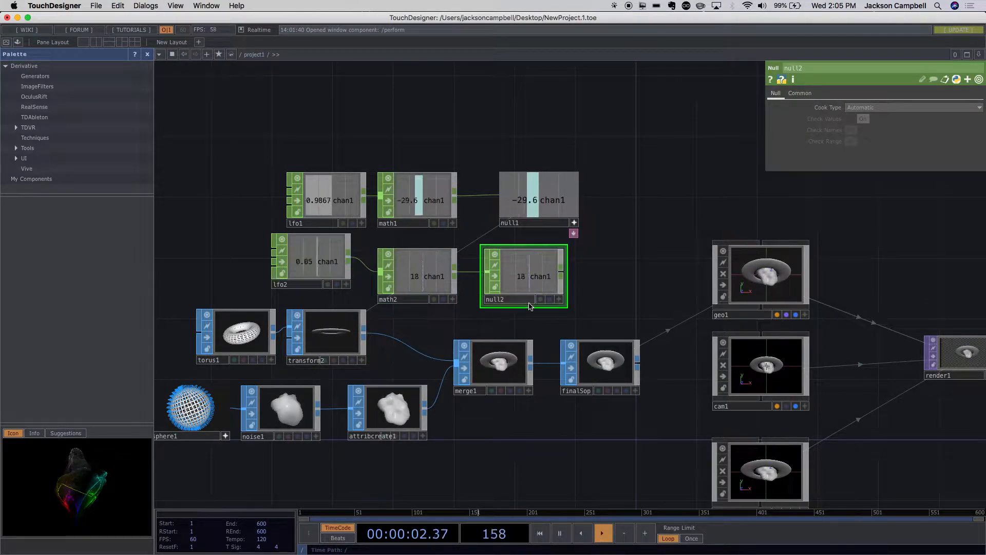
left_click(358, 326)
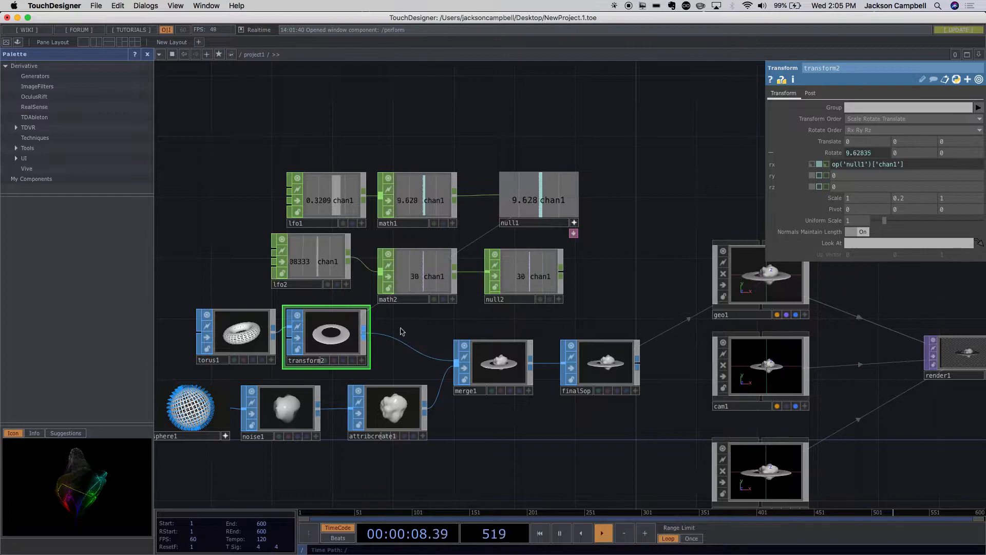
left_click(560, 299)
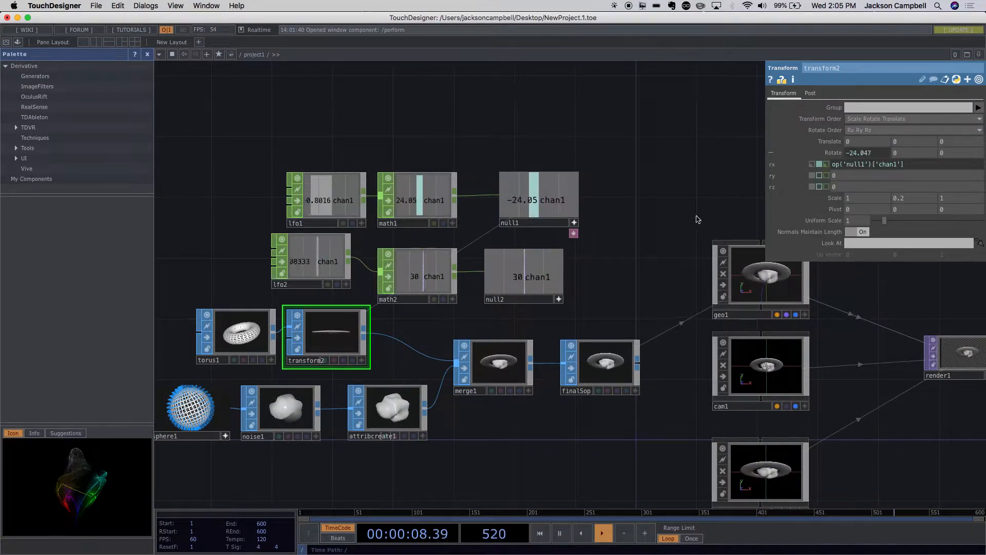
left_click_drag(547, 277, 865, 173)
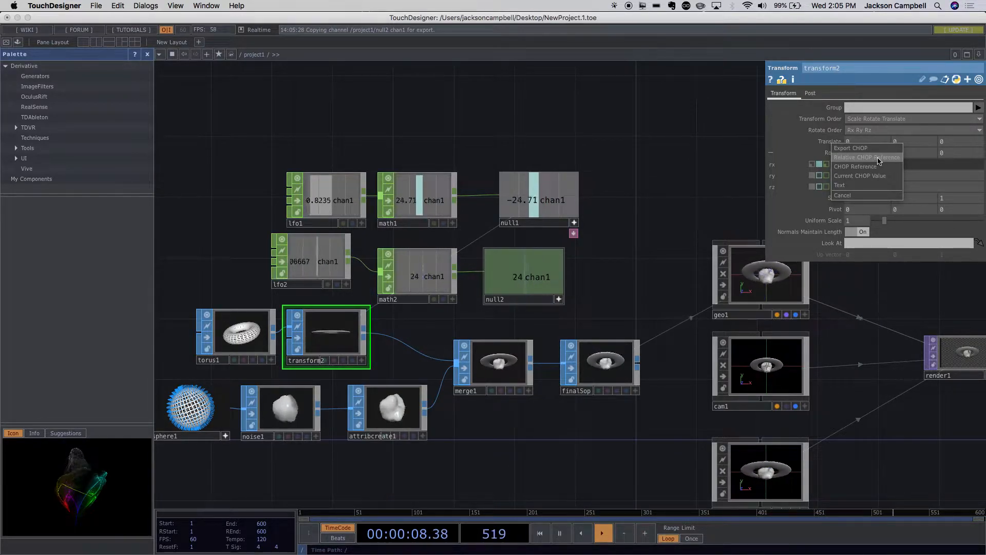
left_click(878, 160)
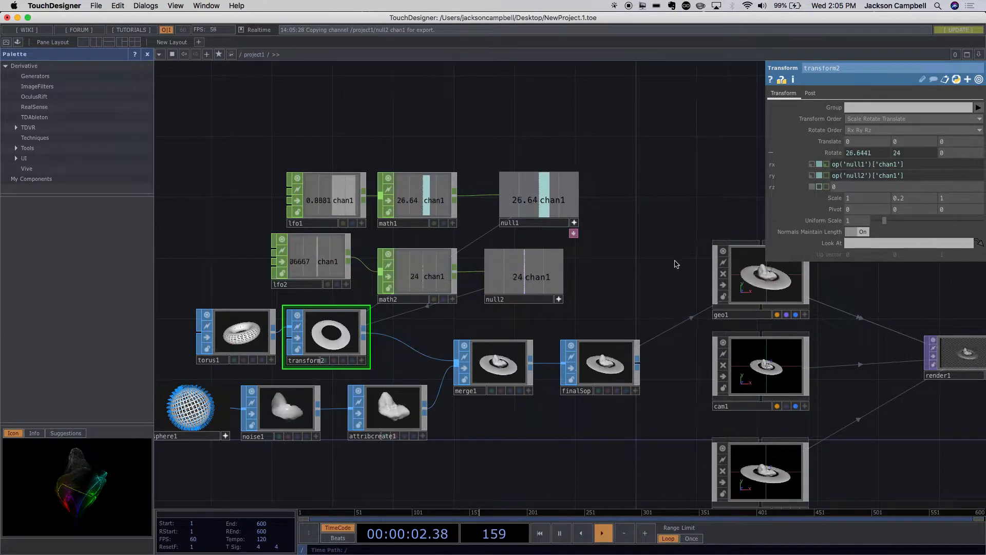
- Examine the ring's tilt and rotation in the geo1, render1 and out1 viewers
left_click_drag(673, 261, 523, 266)
scroll(670, 279, "up", 10)
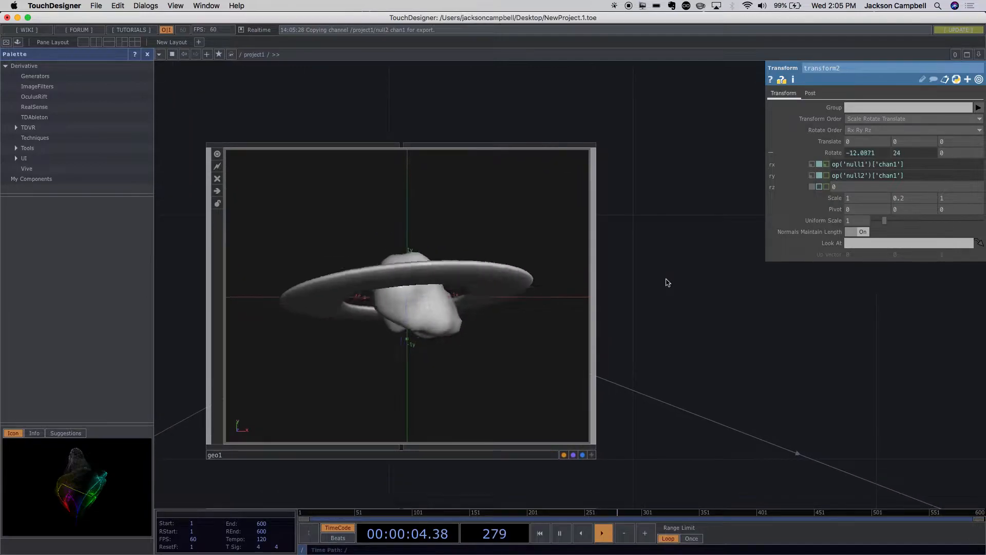
scroll(667, 279, "down", 3)
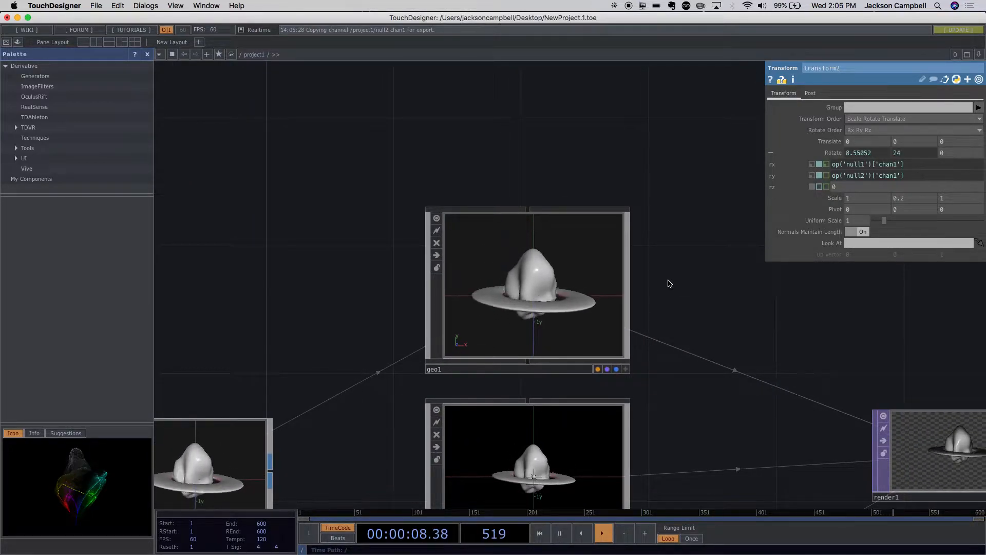
scroll(668, 283, "down", 8)
scroll(727, 357, "up", 2)
left_click_drag(633, 370, 484, 349)
scroll(748, 347, "up", 8)
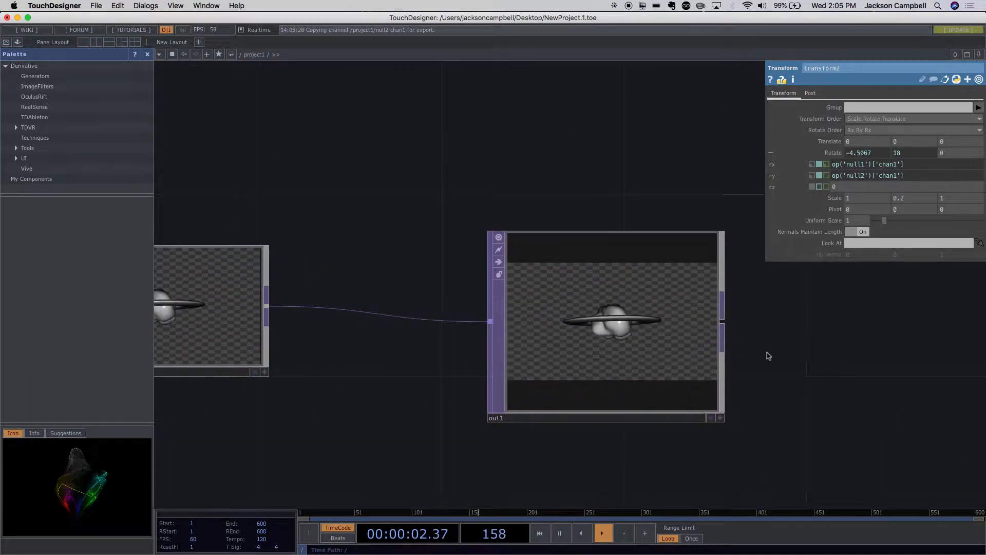
scroll(769, 355, "up", 1)
scroll(768, 356, "up", 2)
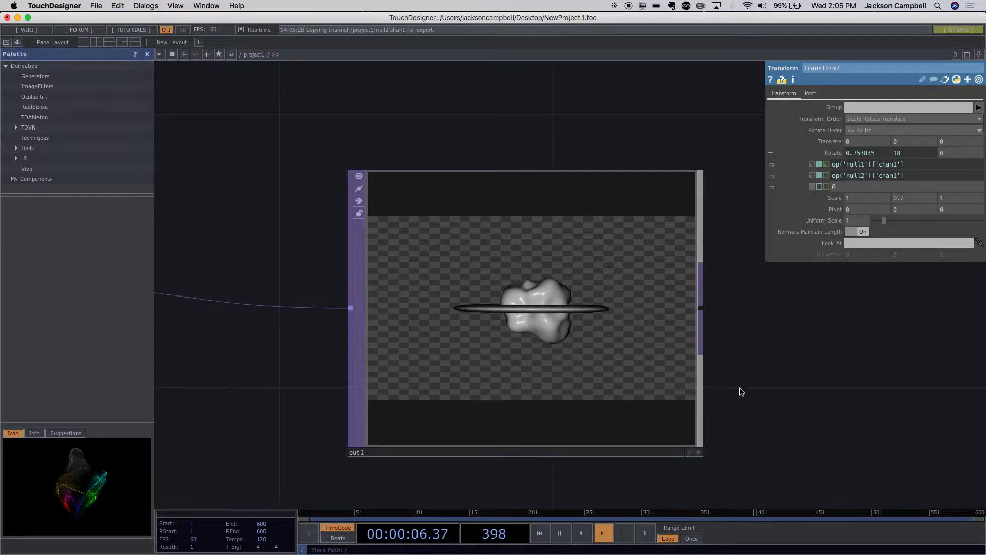
scroll(743, 392, "down", 1)
scroll(743, 391, "down", 1)
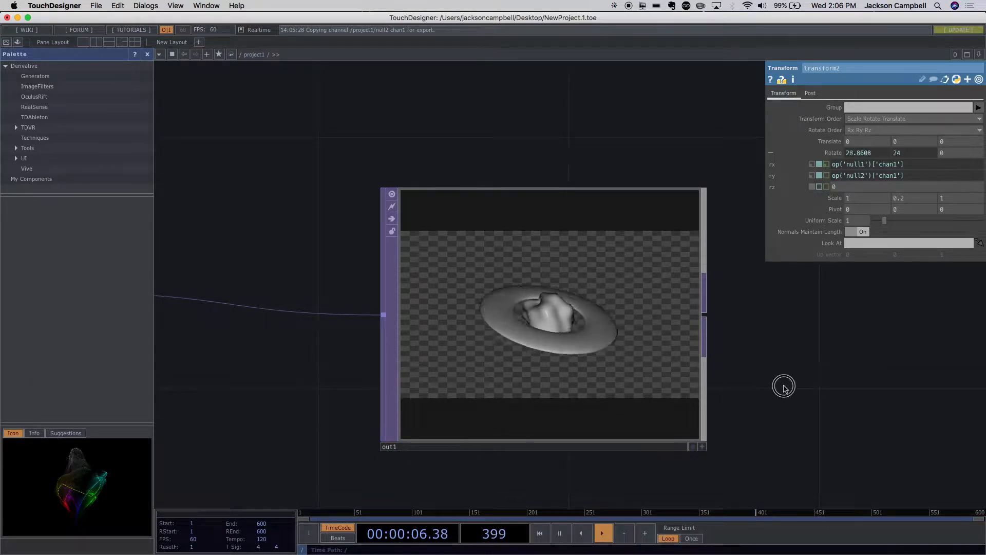
scroll(784, 387, "down", 5)
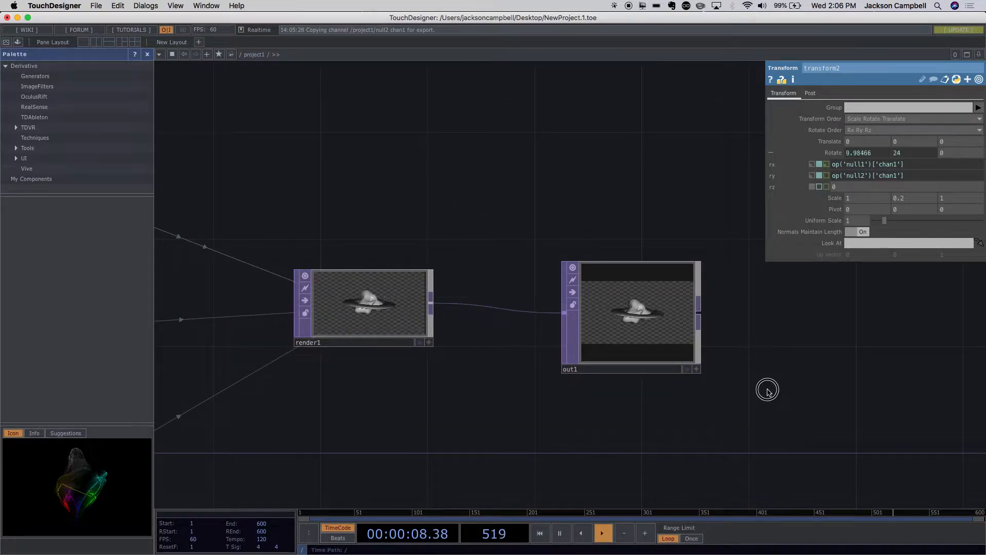
scroll(768, 390, "down", 8)
left_click_drag(683, 396, 498, 358)
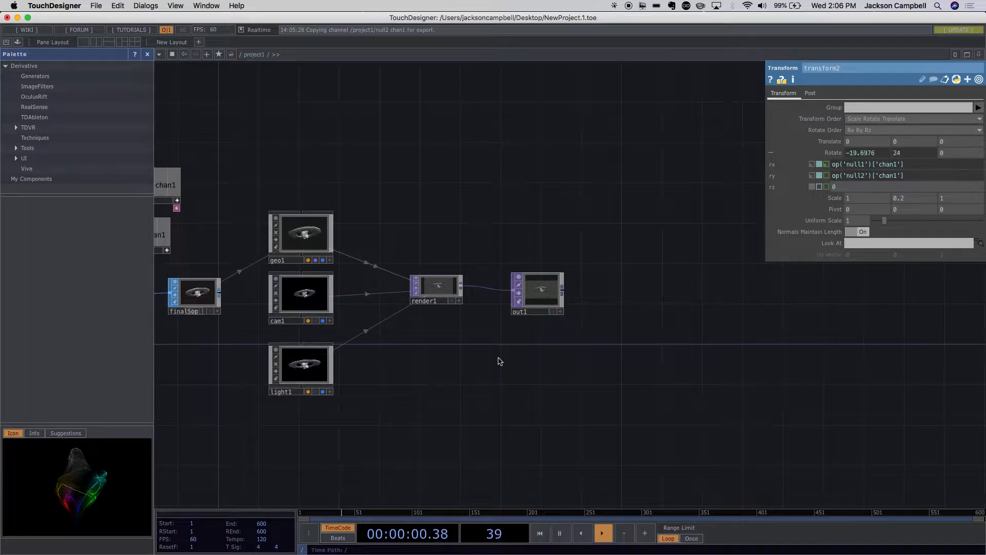
- Go up to the root network and set the project1 container's background color to dark blue (0, 0.0921569, 0.5)
left_click_drag(447, 368, 546, 378)
scroll(546, 378, "up", 5)
scroll(546, 378, "down", 10)
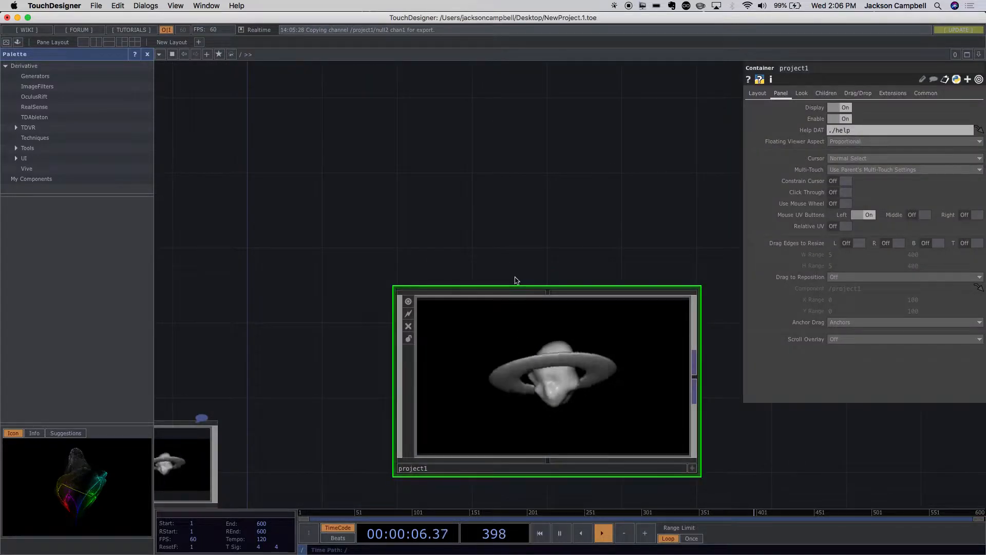
scroll(548, 249, "down", 5)
left_click_drag(536, 354, 446, 318)
scroll(554, 248, "up", 3)
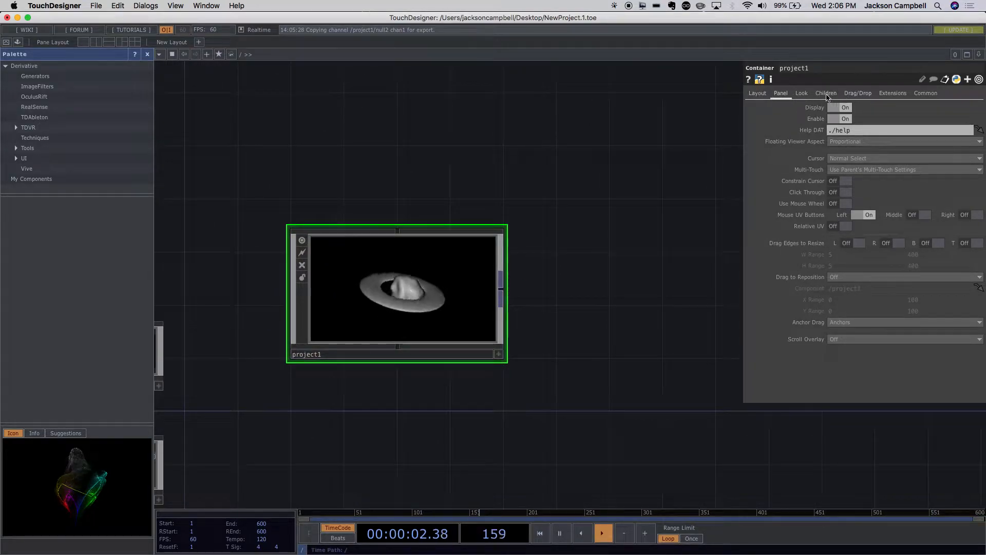
left_click(802, 93)
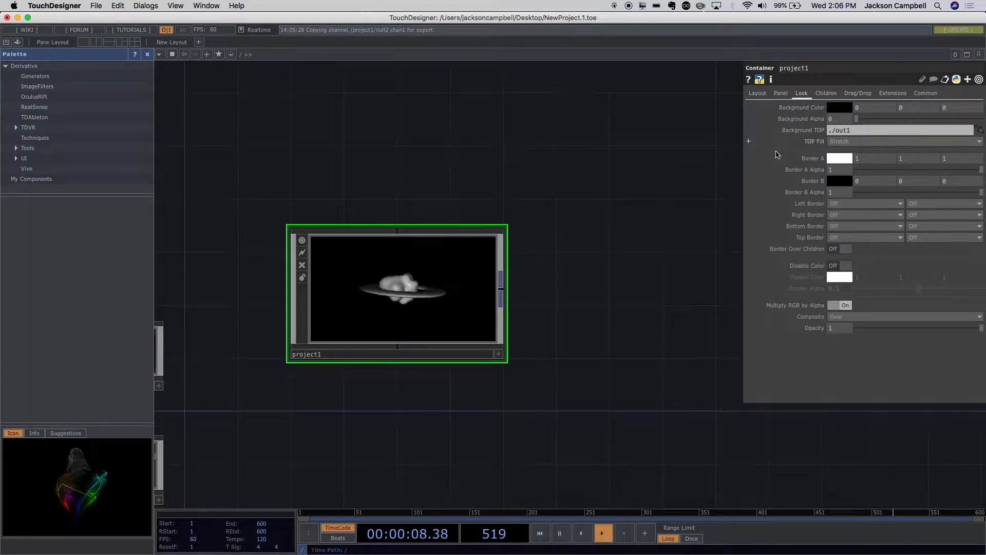
left_click(839, 111)
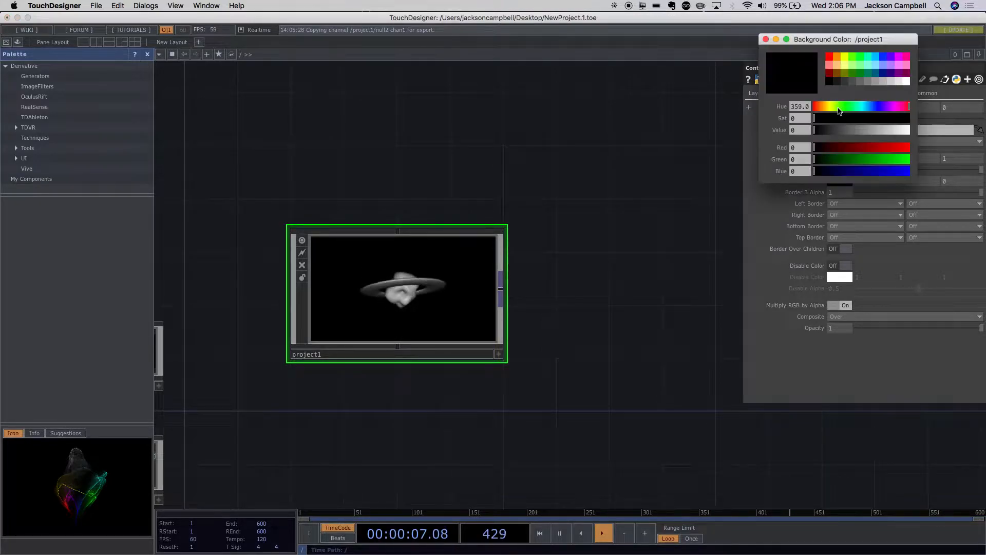
left_click(884, 75)
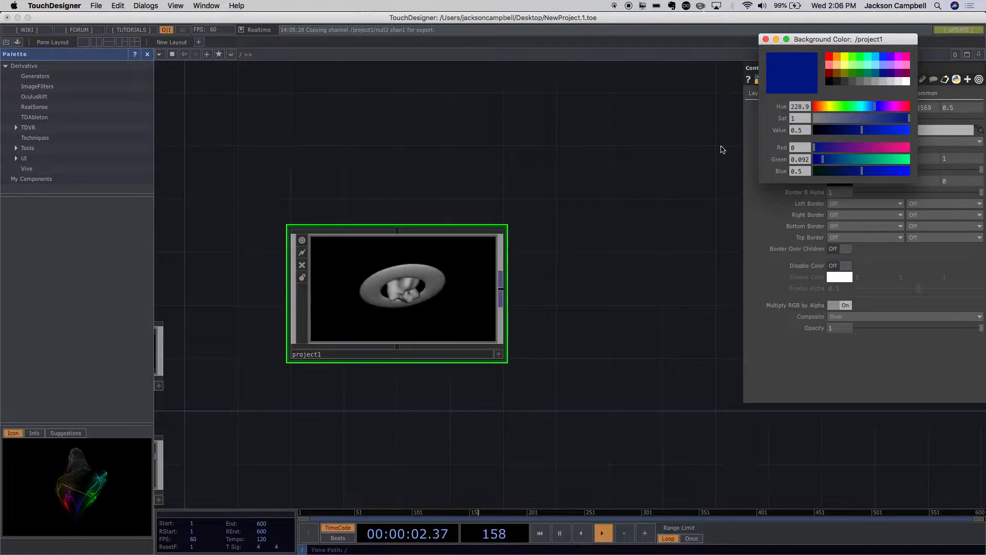
left_click(766, 40)
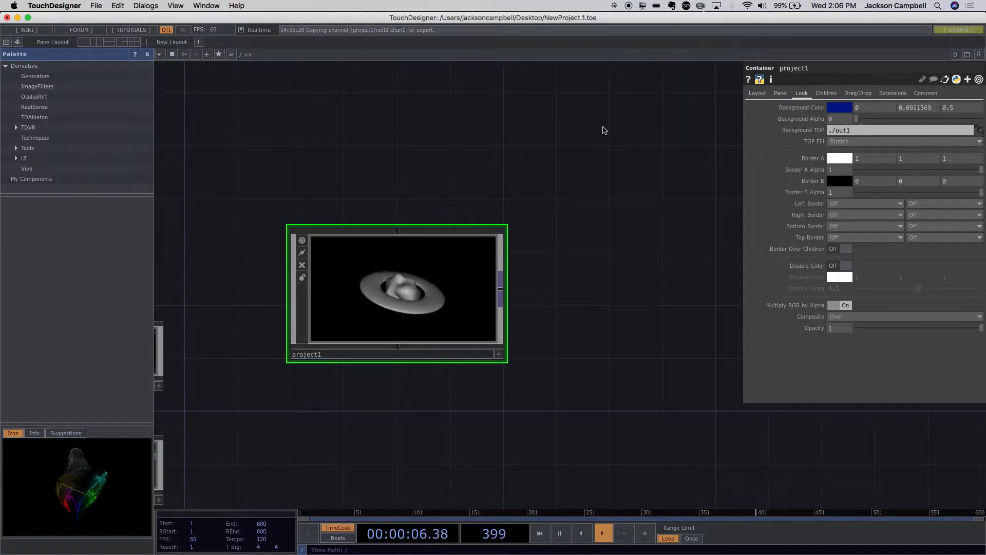
- Preview the perform window, close it, and raise the project1 container's Background Alpha to 1
left_click(7, 43)
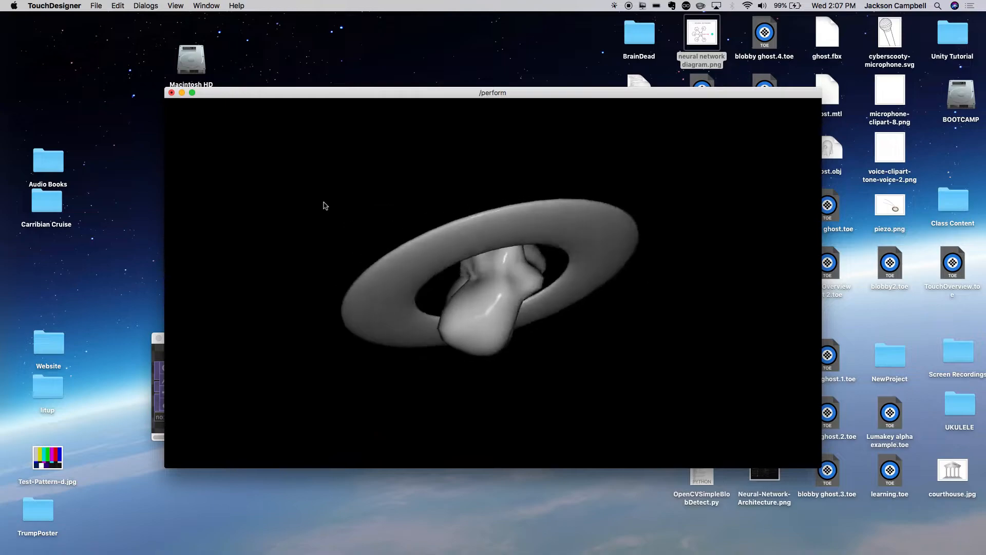
key("Escape")
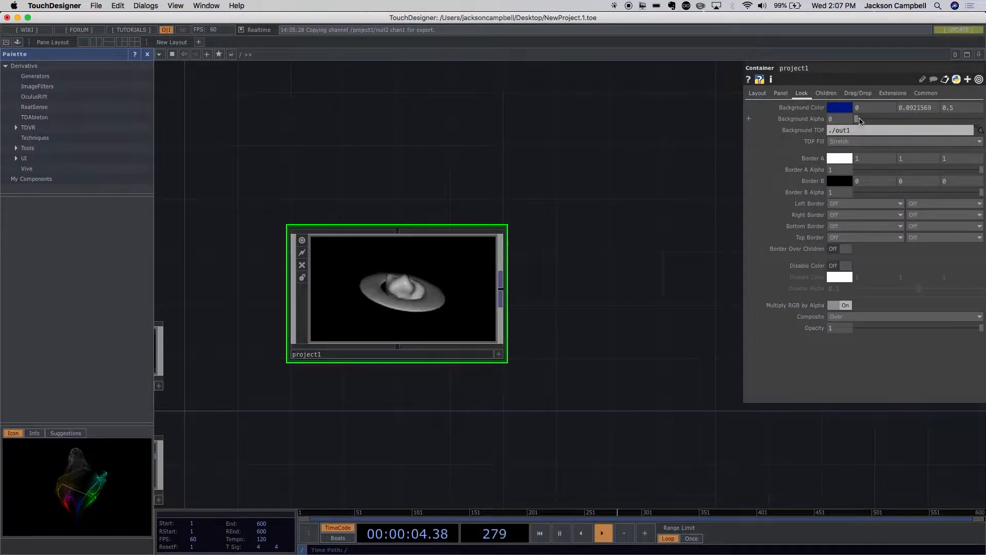
left_click_drag(859, 119, 981, 119)
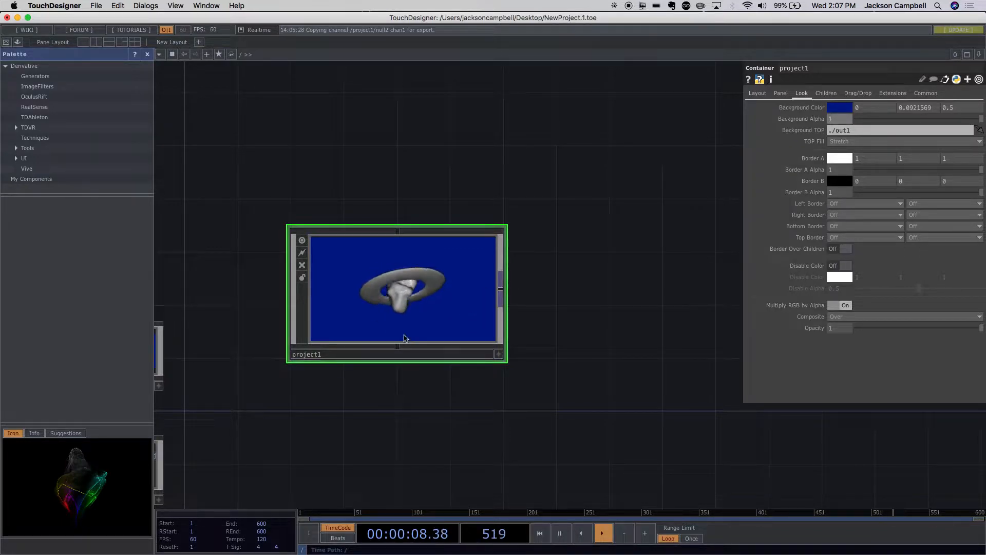
- Go back inside project1, inspect the render1 and out1 operators, and preview the output in the perform window
scroll(458, 293, "down", 5)
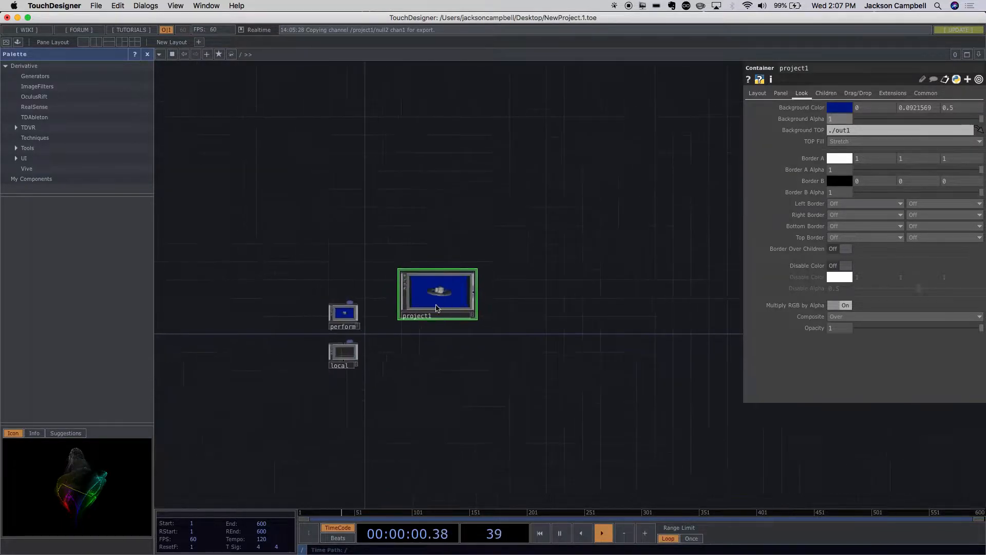
scroll(433, 308, "up", 8)
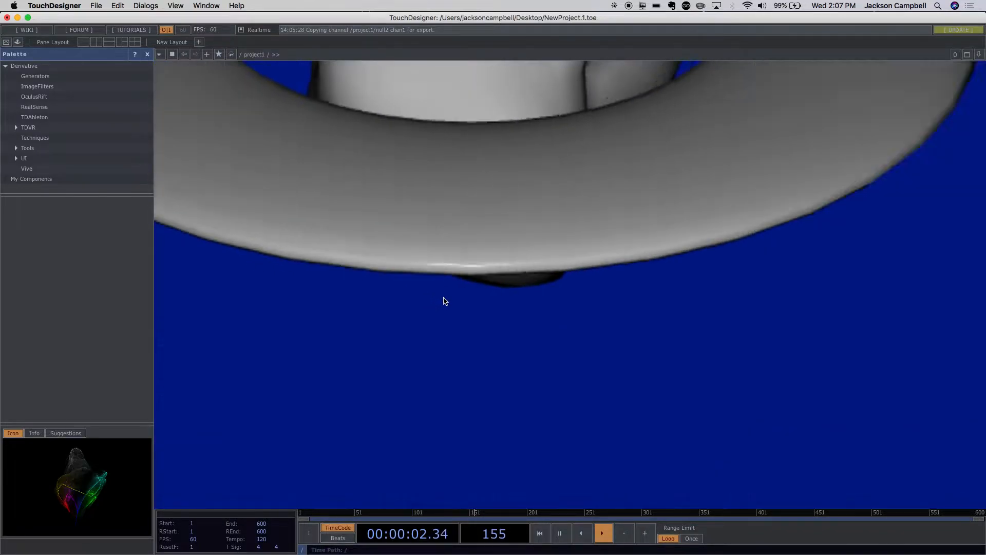
key("p")
scroll(495, 296, "up", 6)
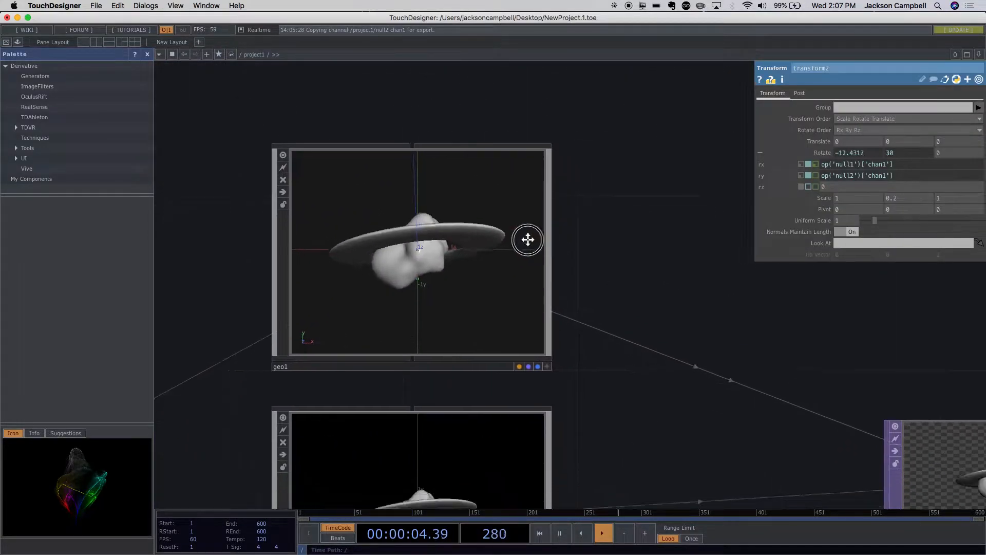
scroll(742, 429, "up", 6)
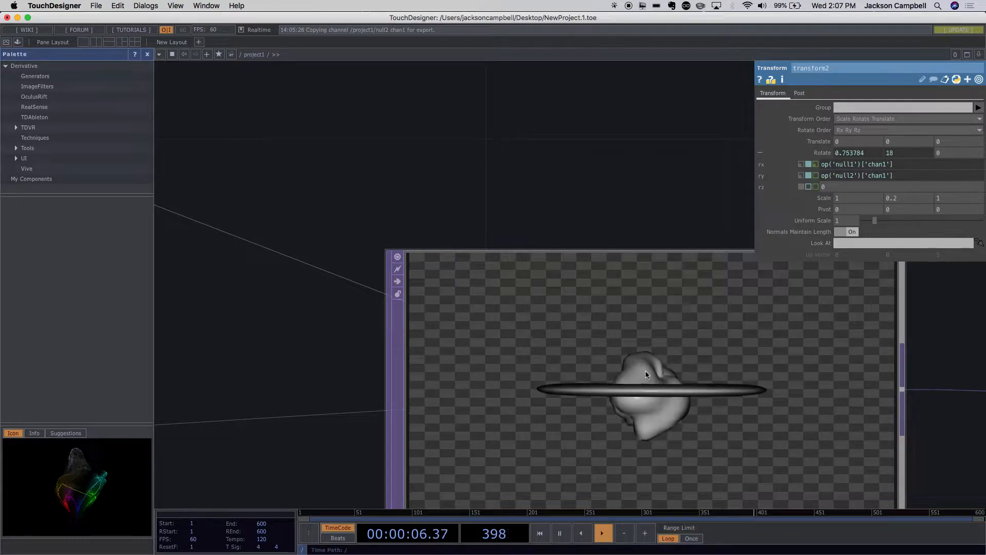
scroll(565, 462, "down", 5)
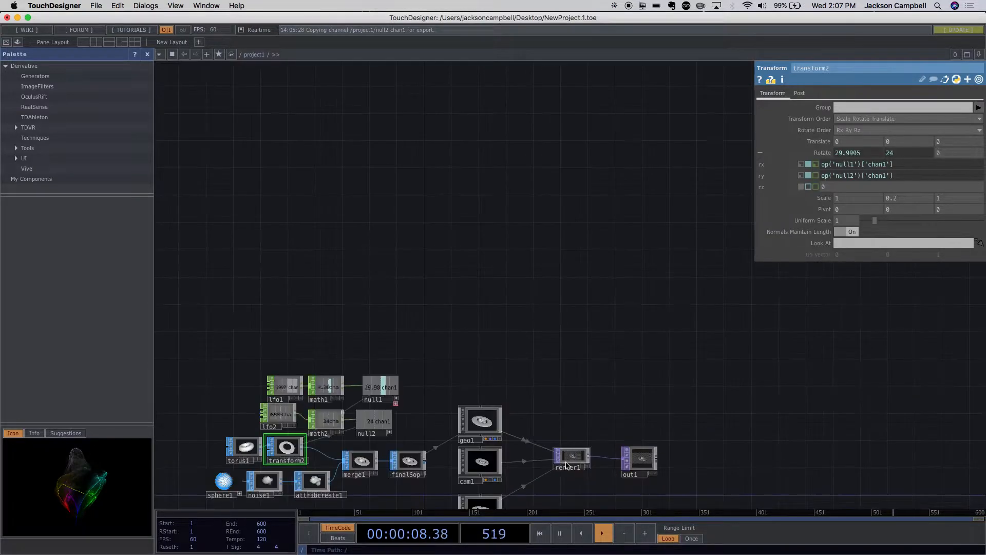
scroll(594, 418, "up", 5)
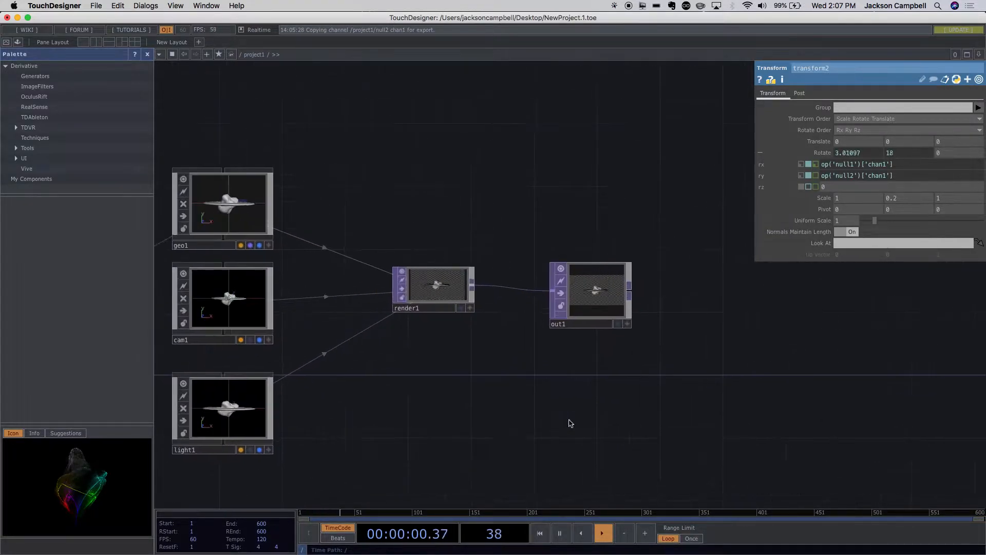
left_click_drag(456, 398, 527, 409)
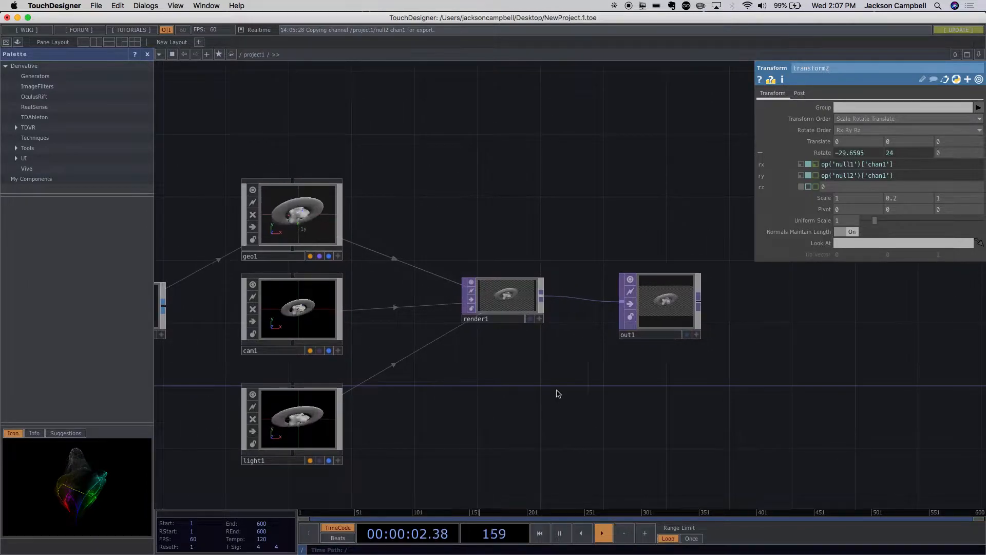
key("F1")
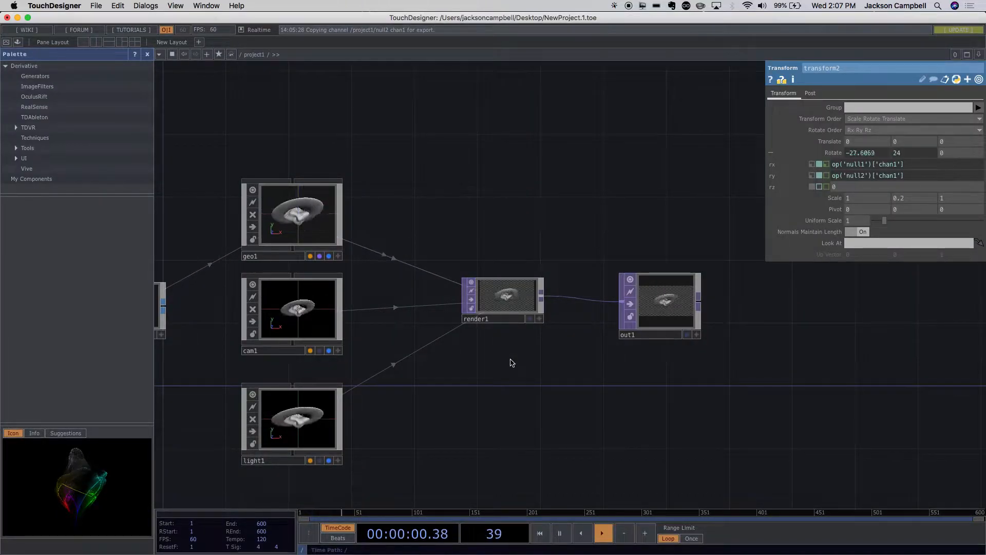
- Deactivate the interactive viewer on the sphere1 operator
left_click_drag(602, 409, 795, 459)
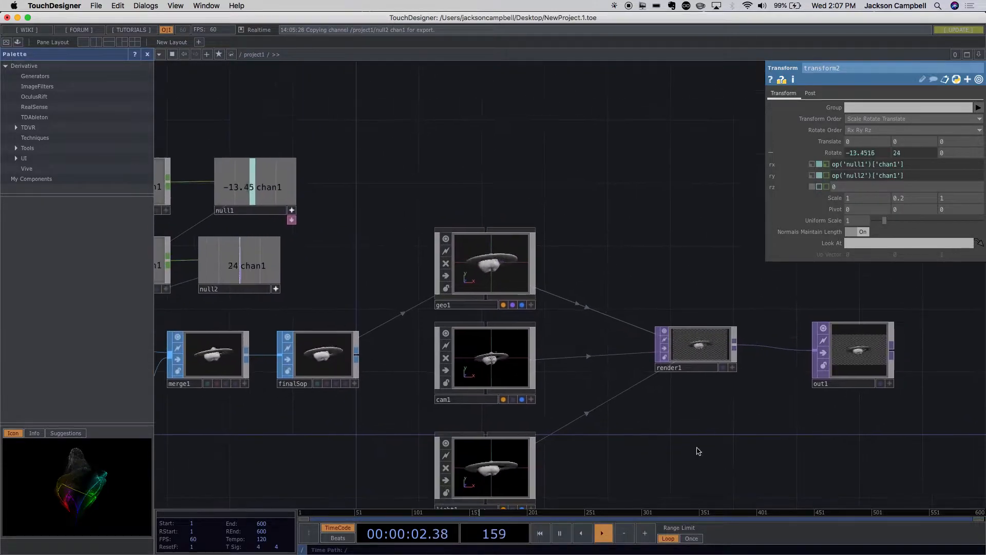
scroll(700, 452, "down", 2)
left_click_drag(346, 449, 496, 445)
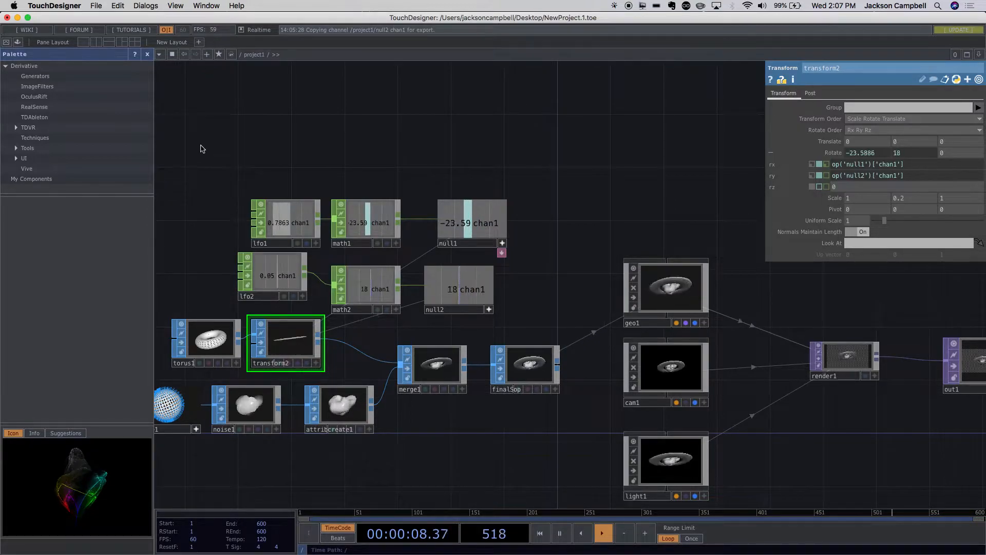
scroll(341, 368, "up", 5)
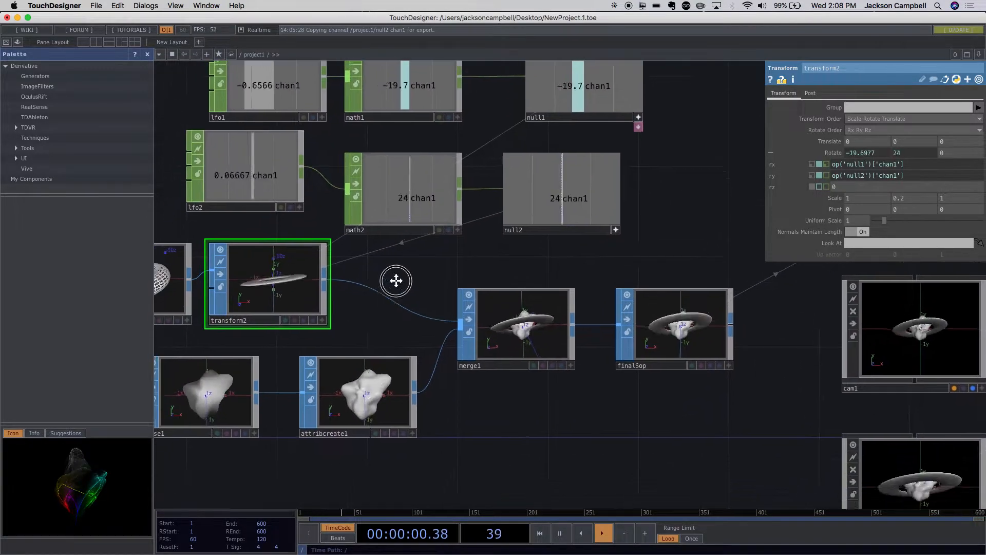
left_click_drag(348, 421, 551, 369)
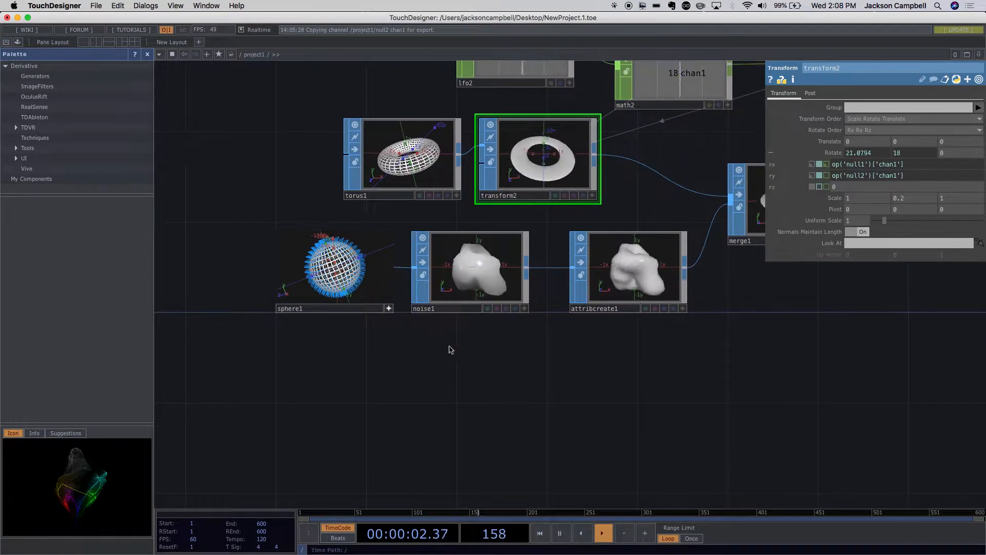
left_click(389, 310)
left_click(388, 309)
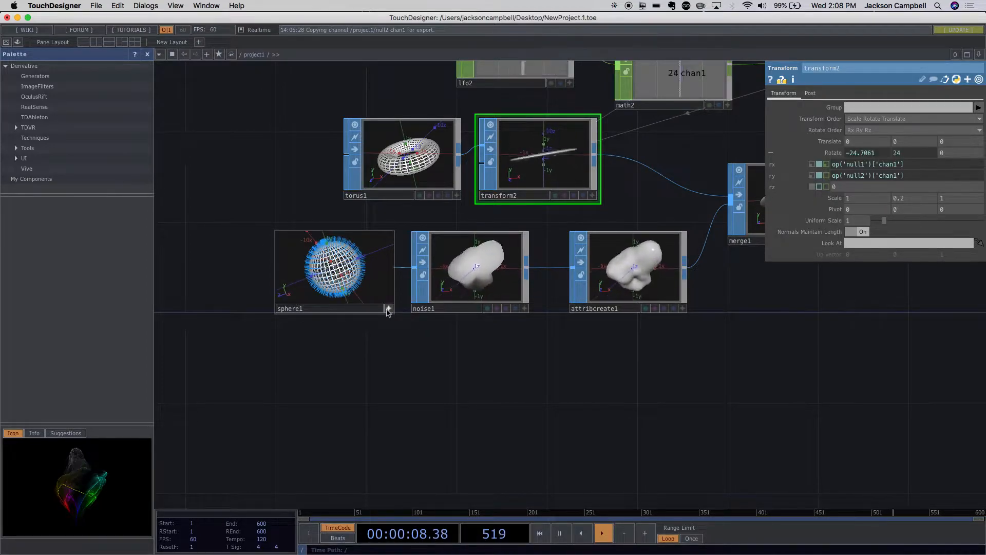
left_click(388, 309)
- Raise the mesh resolution of the sphere1 operator to 200 rows and 400 columns
left_click(353, 290)
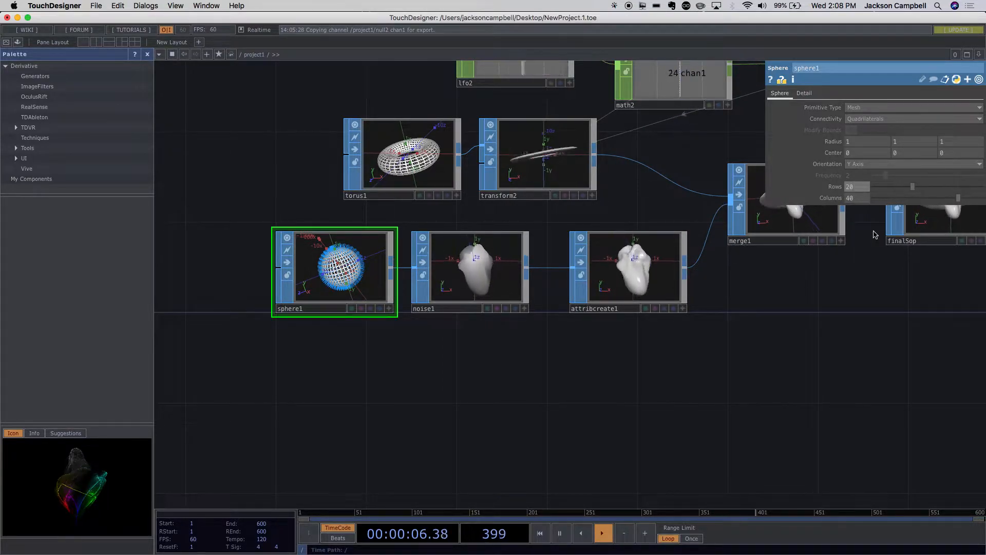
type("0")
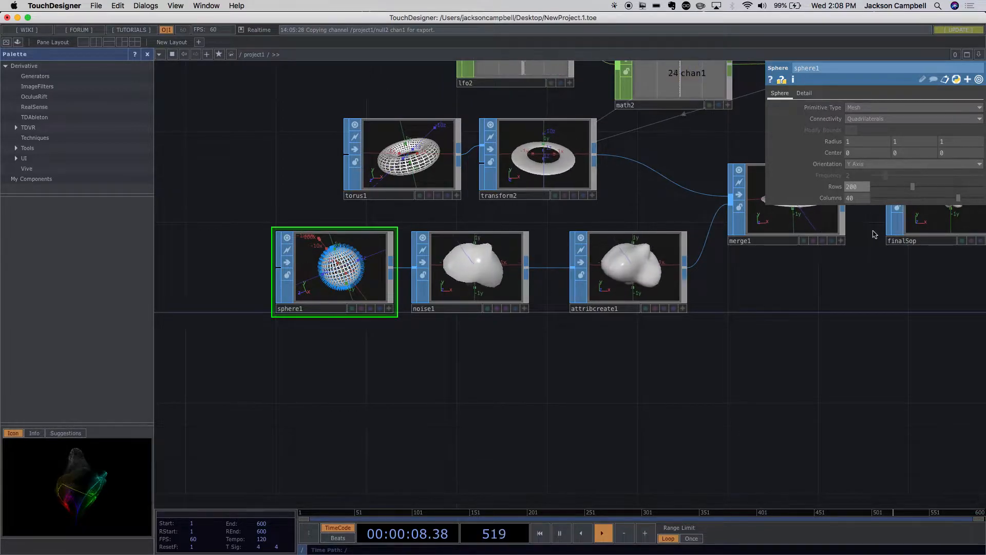
left_click(862, 201)
type("0")
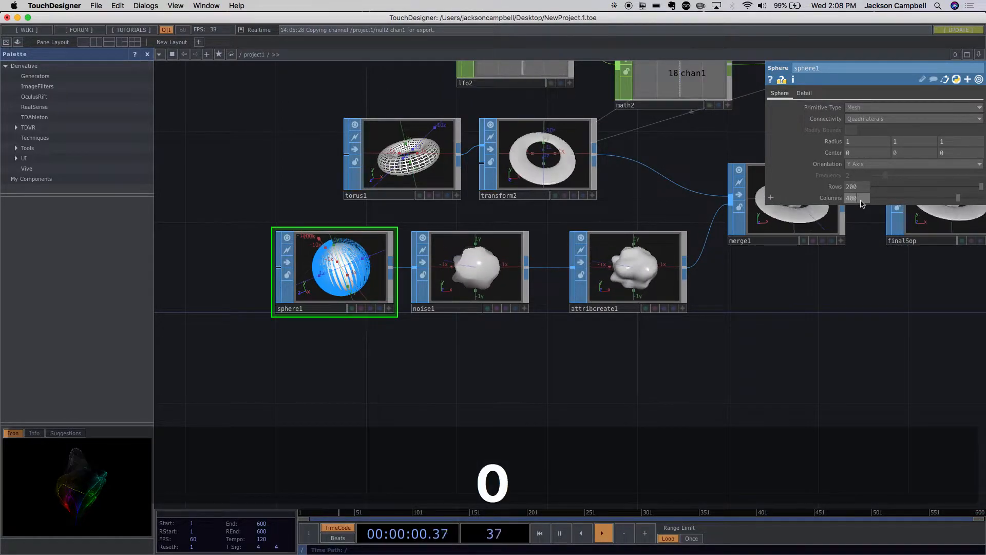
key("Return")
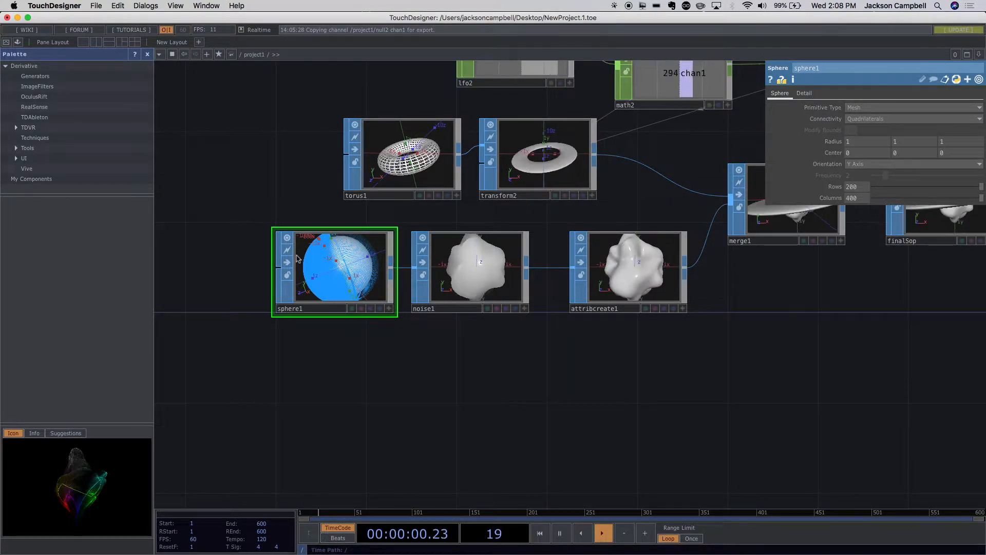
- Read the operator information for sphere1, including its point count and cook time, and close the read-out
left_click_drag(495, 381, 356, 439)
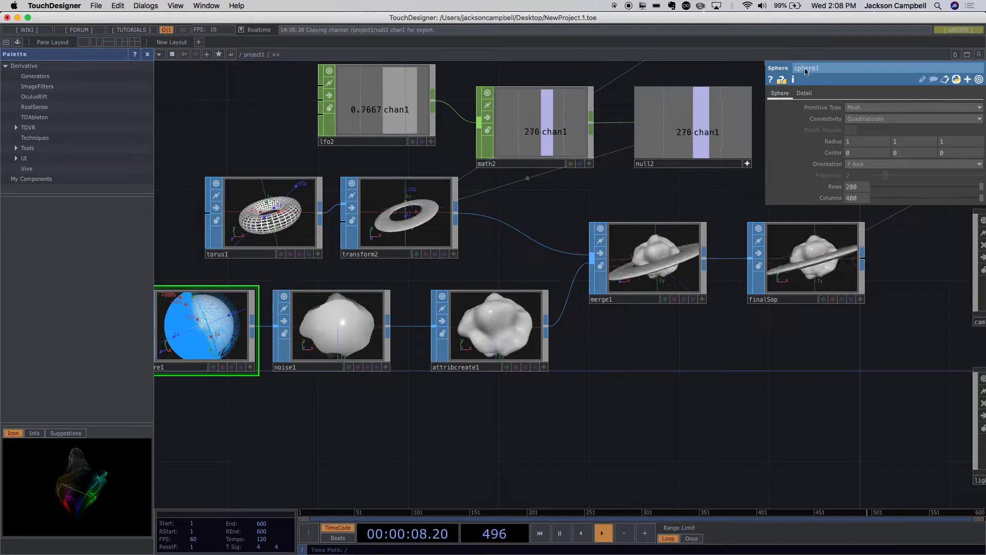
middle_click(216, 322)
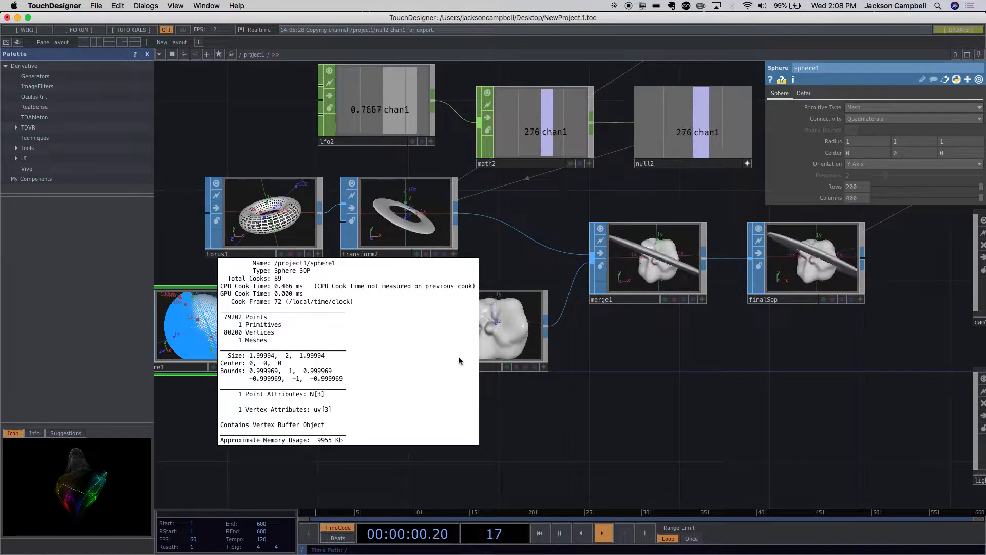
left_click(568, 441)
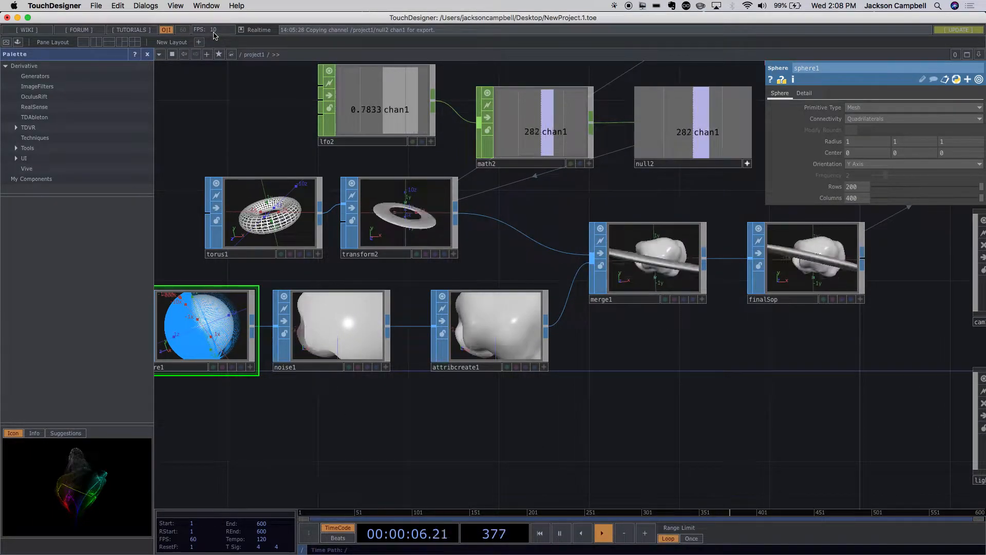
- Turn off Realtime mode, examine the animation's playback in the merge1 viewer, and turn Realtime mode back on
left_click_drag(415, 398, 581, 412)
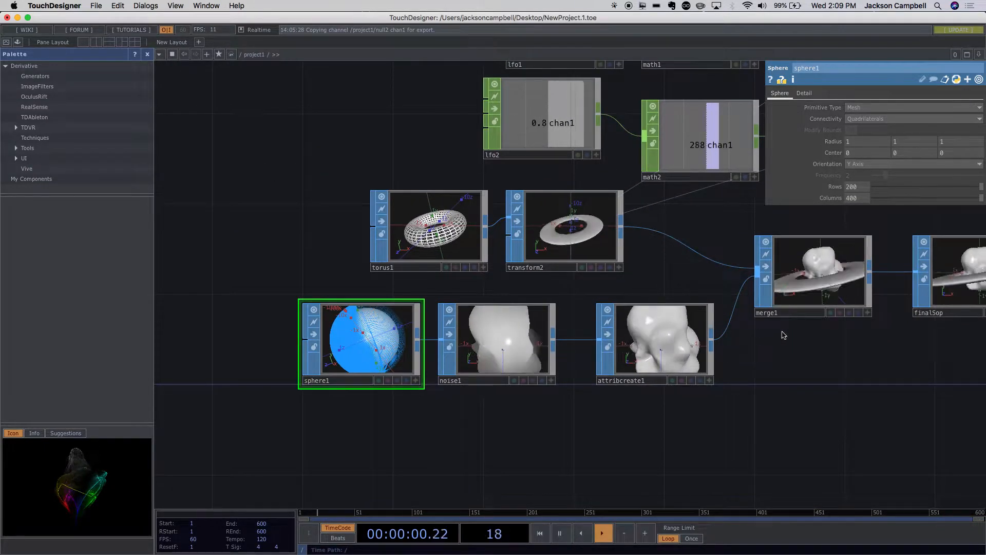
scroll(891, 294, "up", 3)
scroll(891, 294, "up", 4)
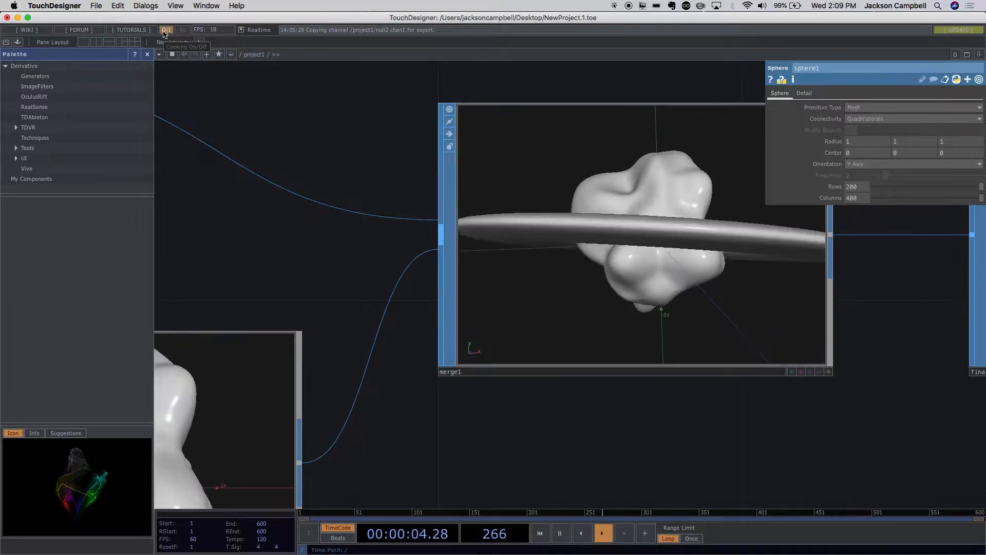
left_click(241, 30)
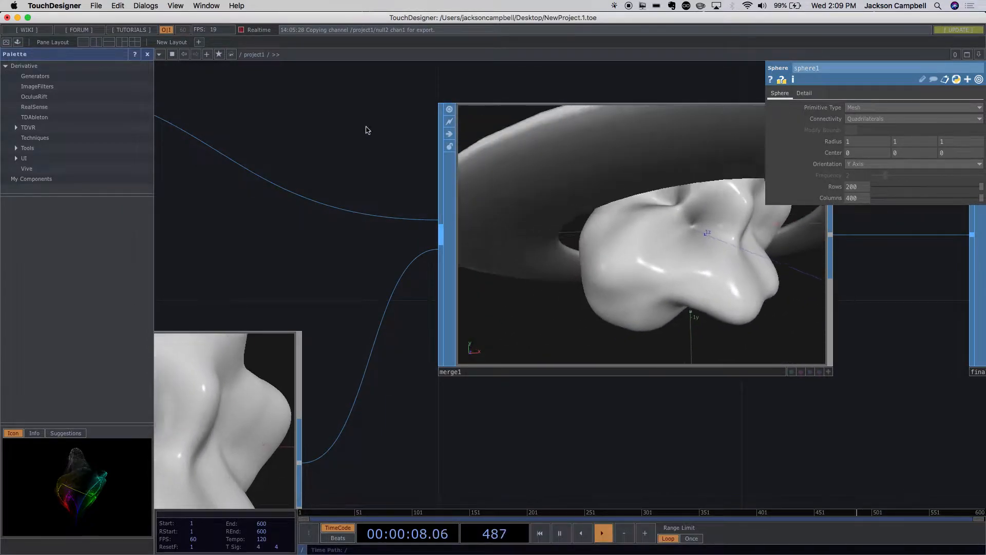
scroll(578, 275, "down", 5)
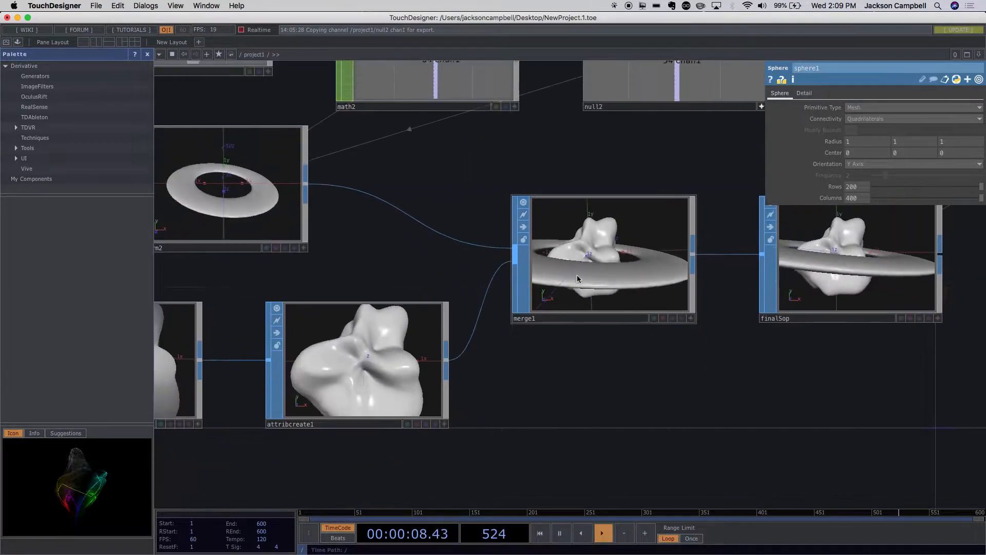
scroll(578, 275, "down", 2)
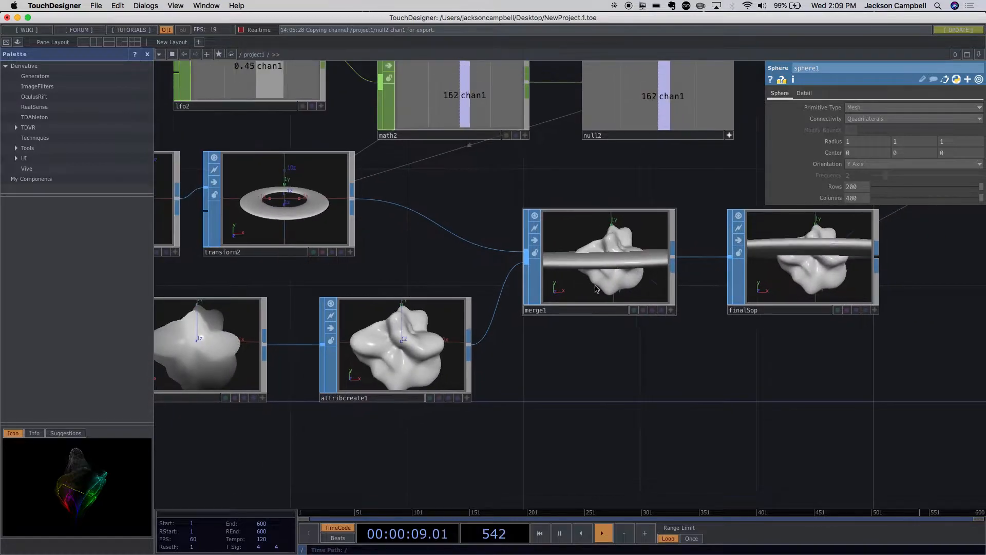
left_click(241, 30)
- Lower the mesh resolution of the sphere1 operator to 20 rows and 40 columns
left_click_drag(482, 434, 702, 453)
left_click(248, 360)
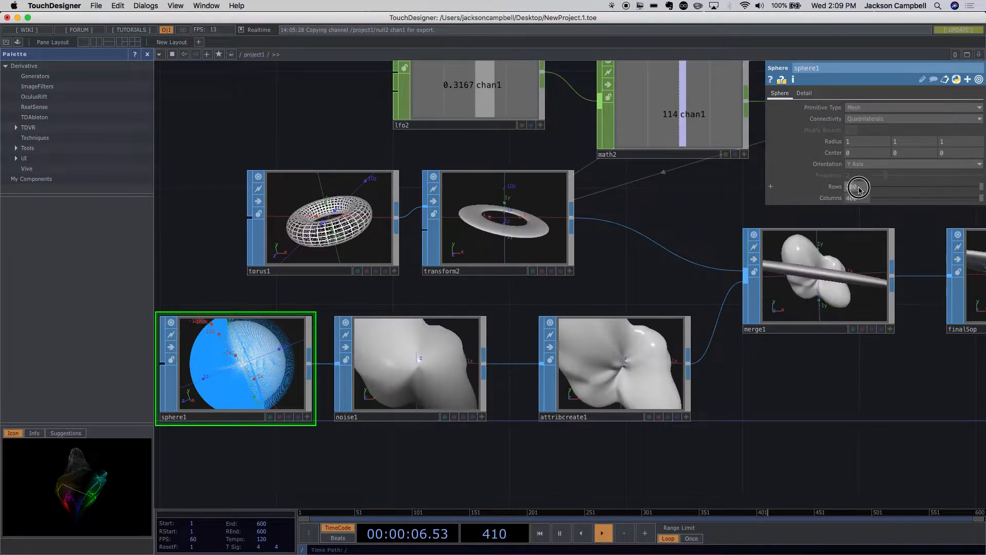
left_click(840, 189)
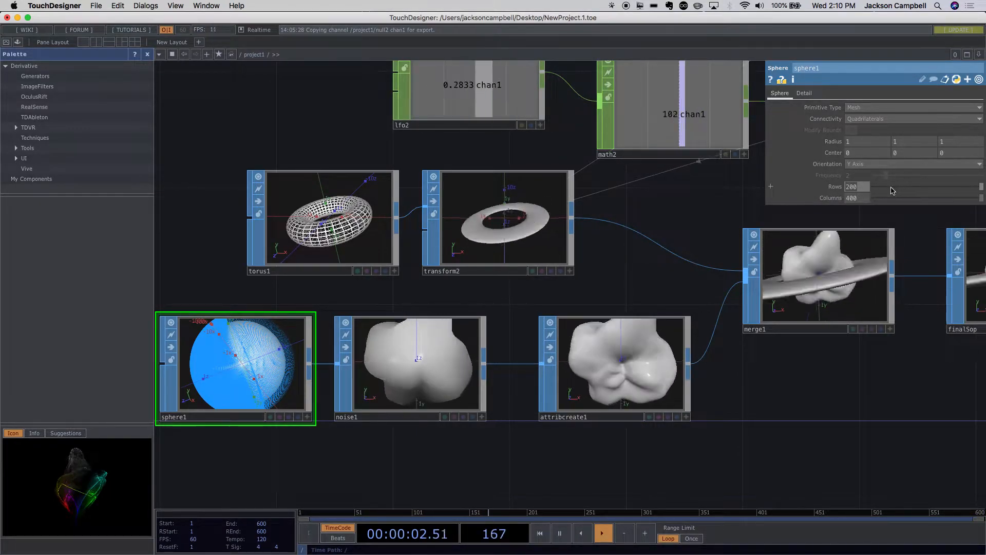
left_click_drag(943, 189, 913, 190)
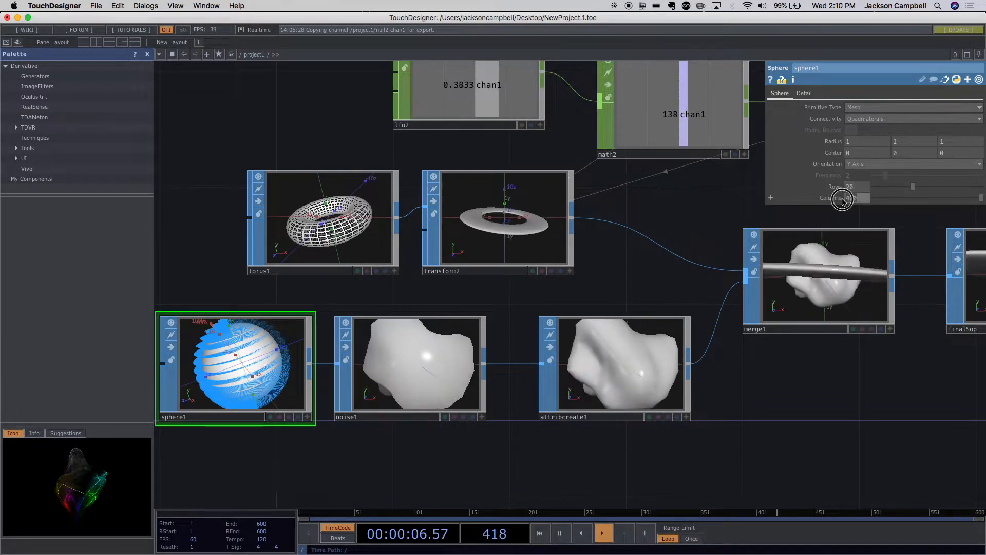
type("40")
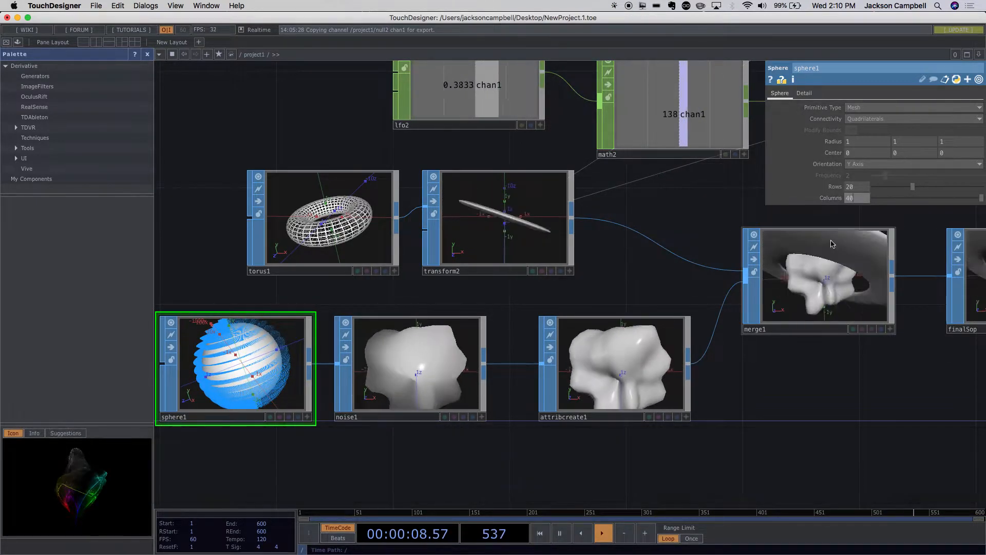
left_click(802, 346)
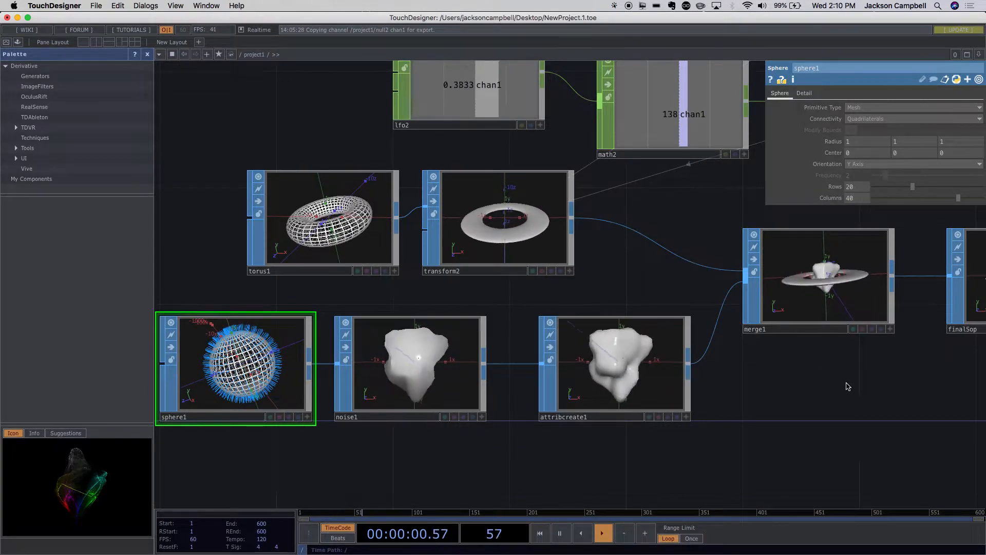
- Examine the whole operator network, from the sphere1 and LFO chains through geo1, cam1 and light1 to the output
left_click_drag(877, 419, 635, 421)
scroll(656, 406, "down", 5)
left_click_drag(718, 413, 432, 250)
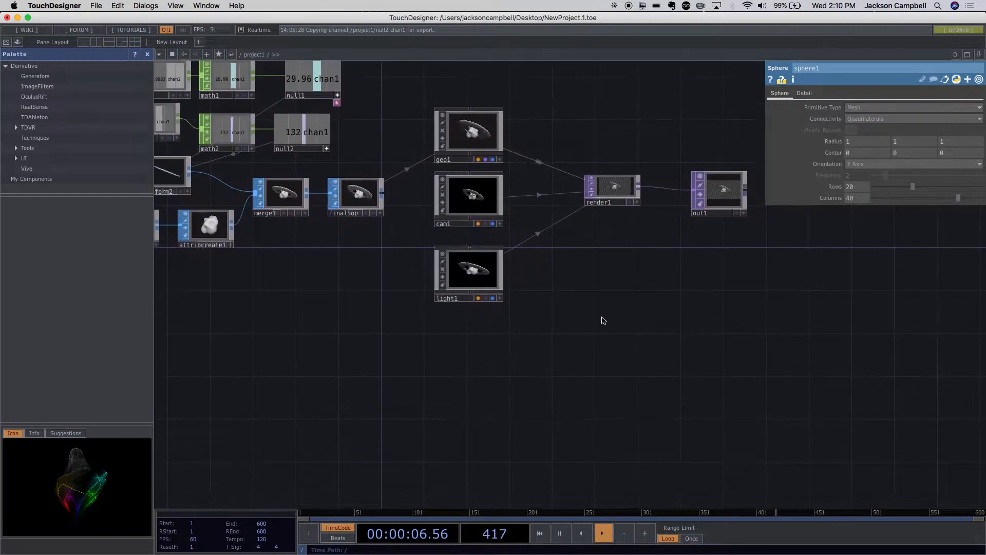
scroll(603, 322, "down", 3)
left_click_drag(418, 309, 593, 344)
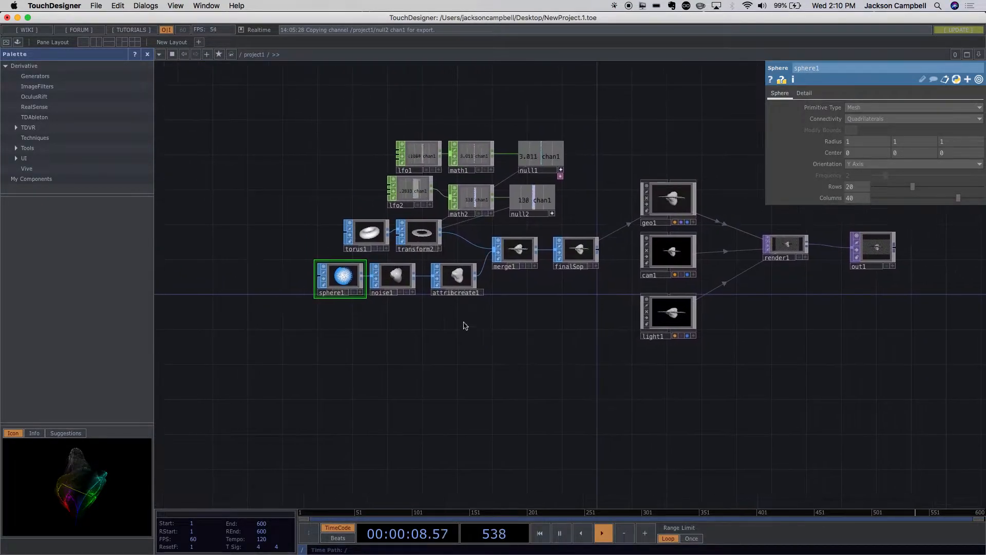
scroll(394, 306, "up", 5)
scroll(394, 303, "down", 5)
scroll(394, 304, "down", 5)
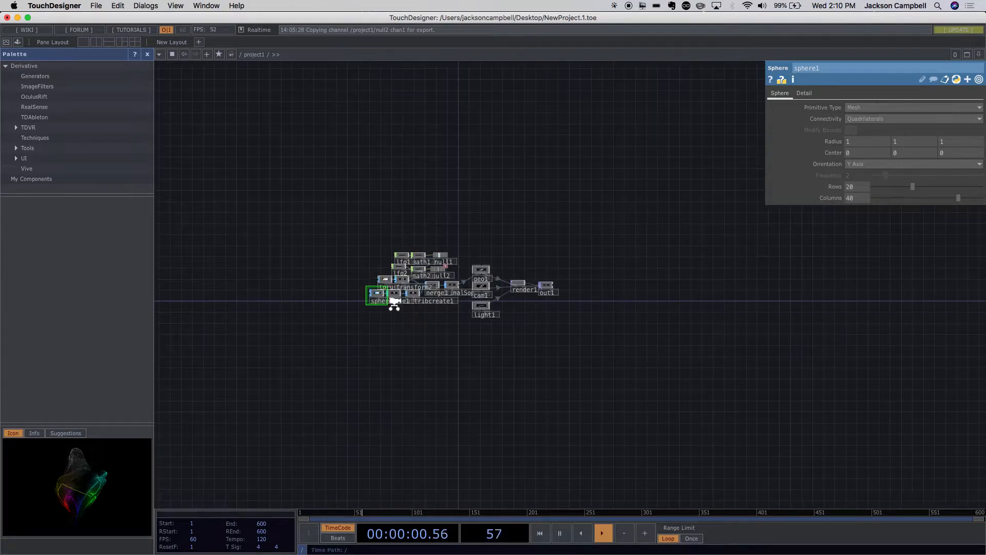
scroll(392, 306, "up", 6)
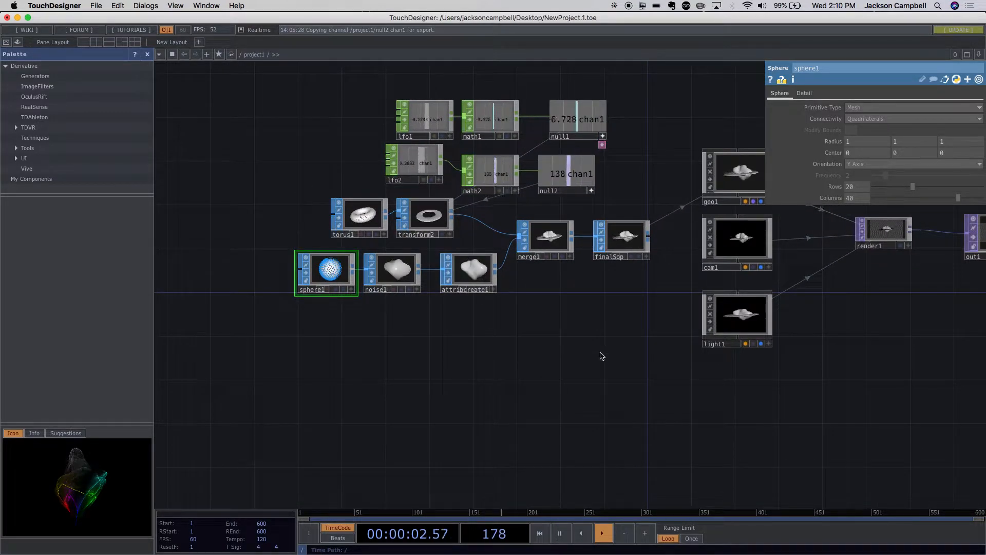
left_click_drag(583, 348, 460, 368)
scroll(623, 236, "up", 5)
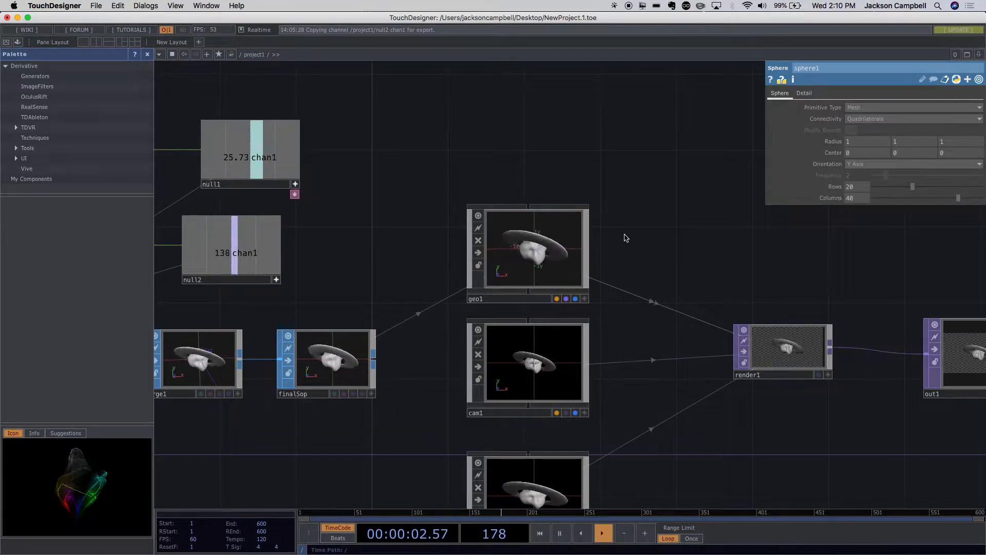
- Review how the math and null operators and the merged geometry lead into the render1 and out1 operators
left_click_drag(452, 164, 633, 249)
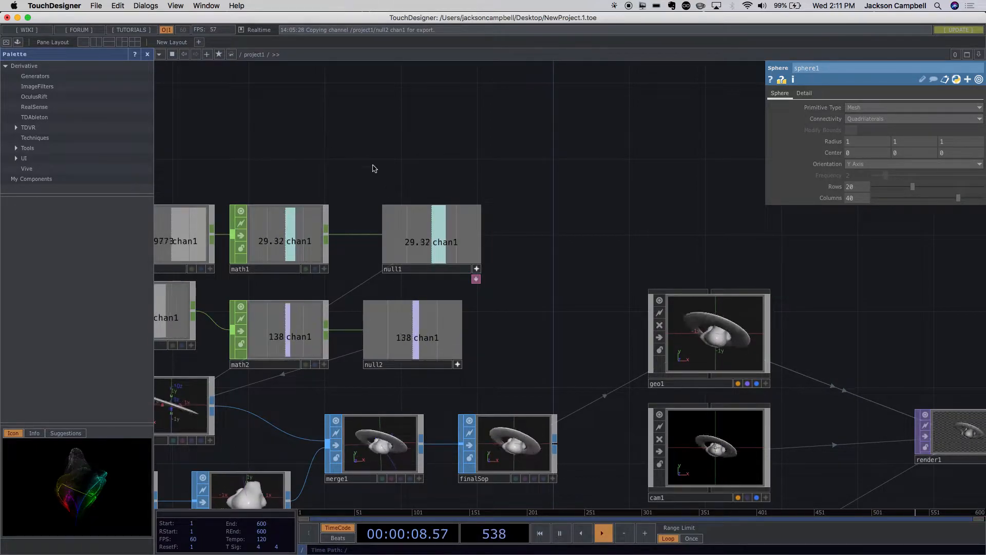
key("h")
left_click_drag(497, 451, 547, 254)
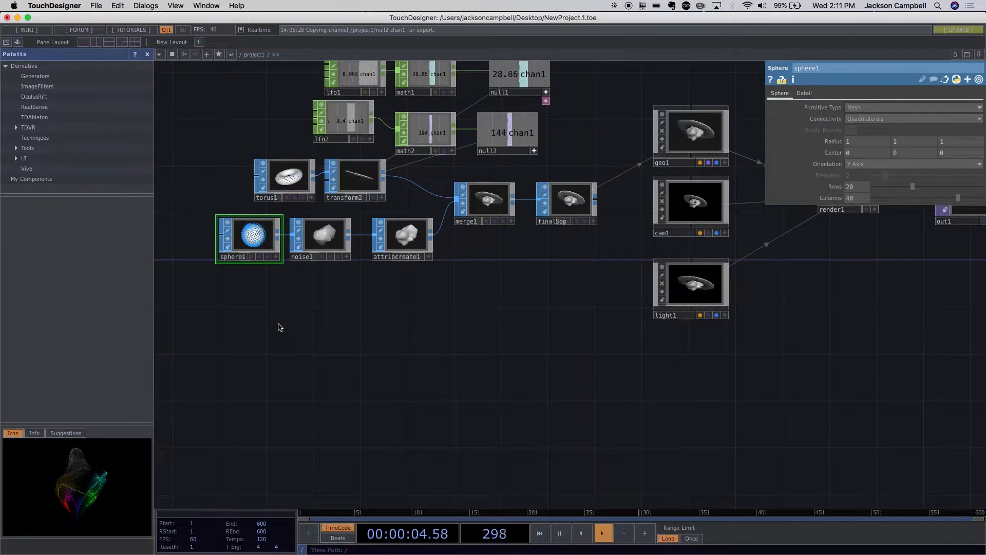
left_click_drag(563, 404, 382, 379)
scroll(491, 363, "down", 1)
left_click_drag(595, 337, 530, 421)
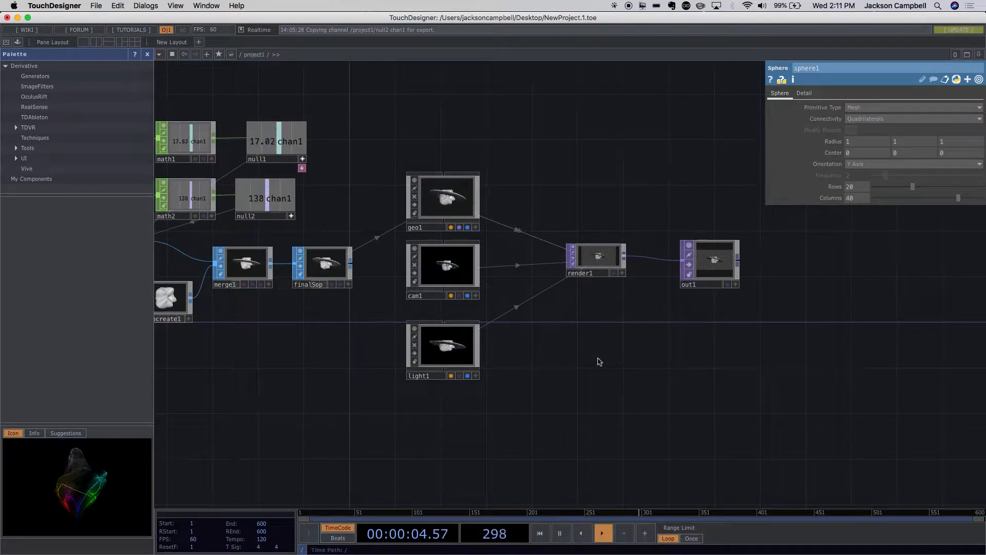
left_click_drag(635, 347, 733, 306)
scroll(675, 366, "down", 6)
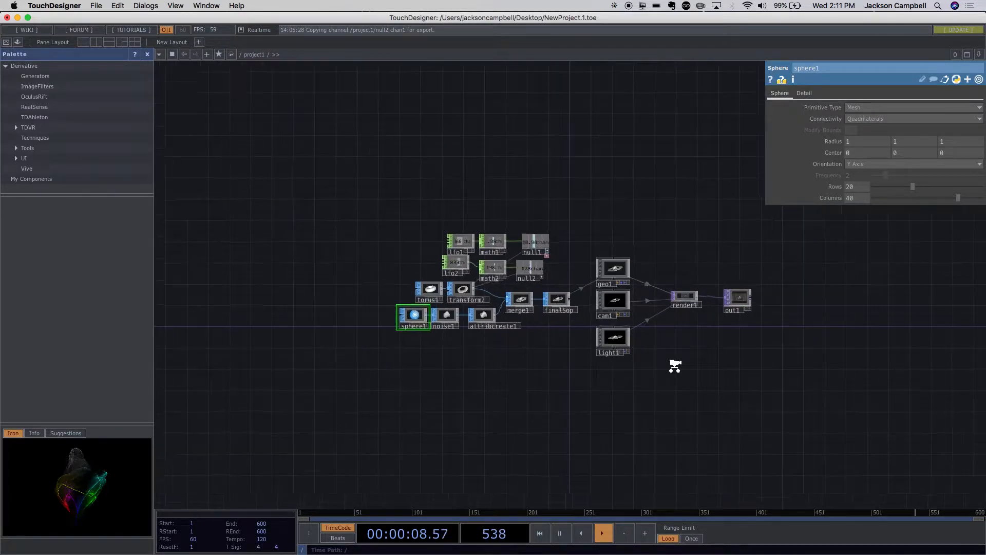
scroll(675, 365, "up", 8)
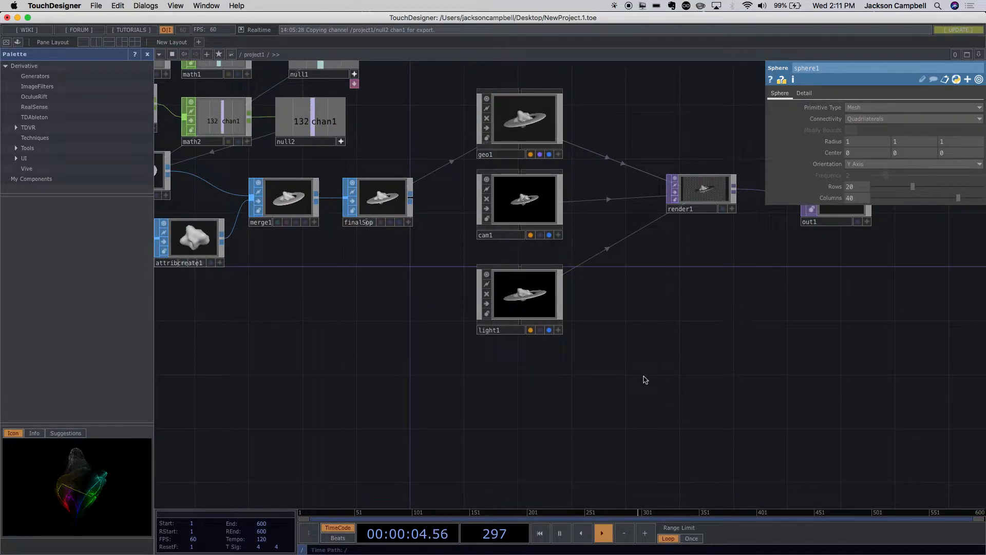
scroll(409, 334, "down", 2)
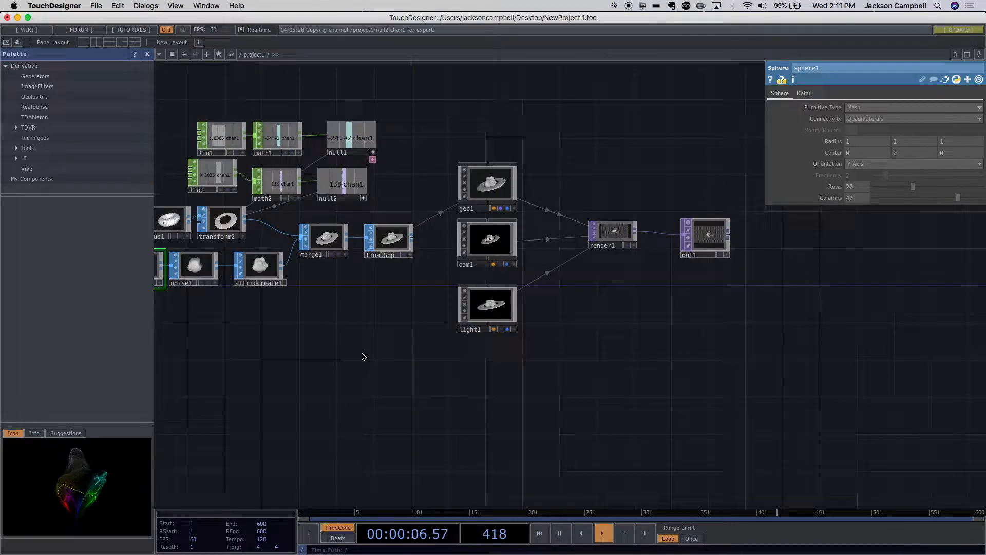
left_click_drag(361, 353, 477, 324)
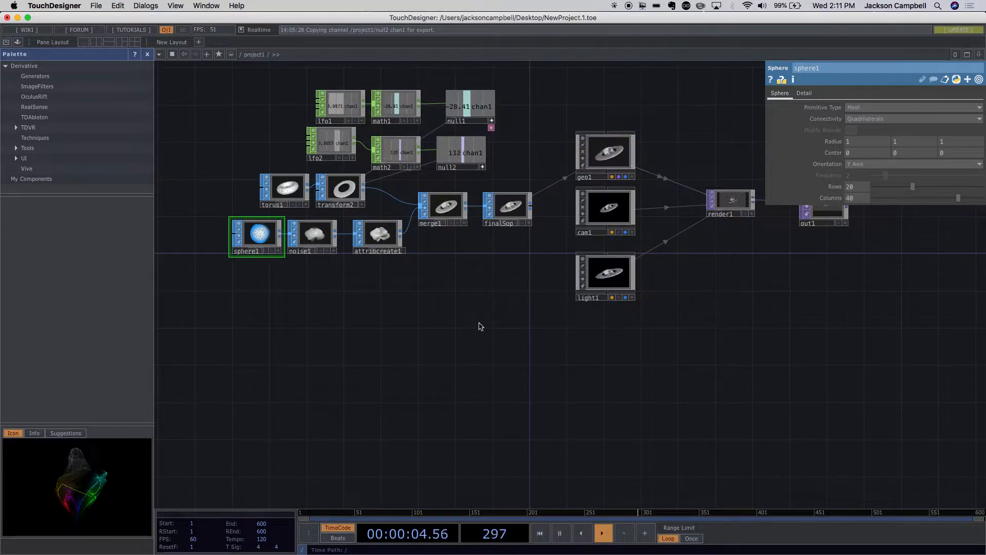
left_click_drag(646, 345, 486, 407)
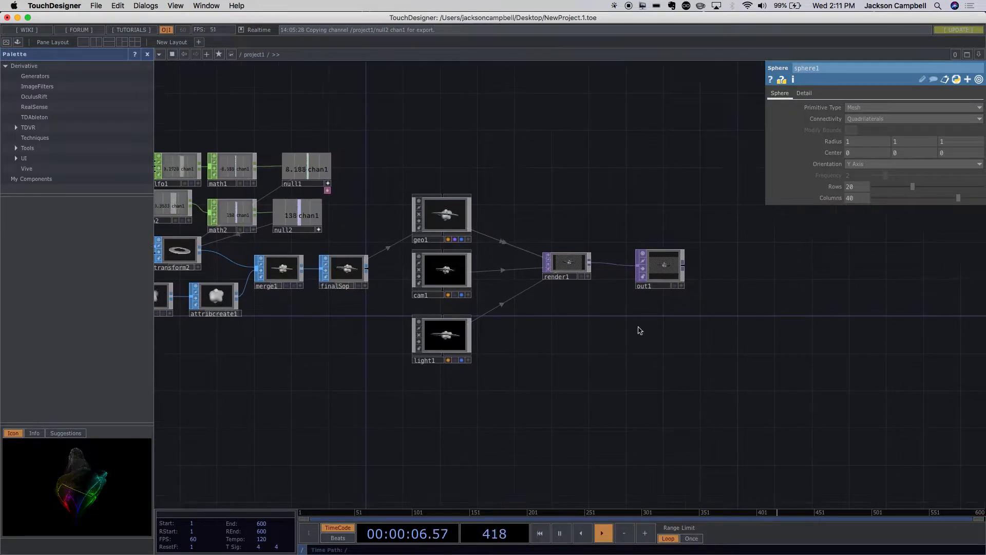
scroll(637, 328, "up", 5)
left_click_drag(668, 311, 535, 366)
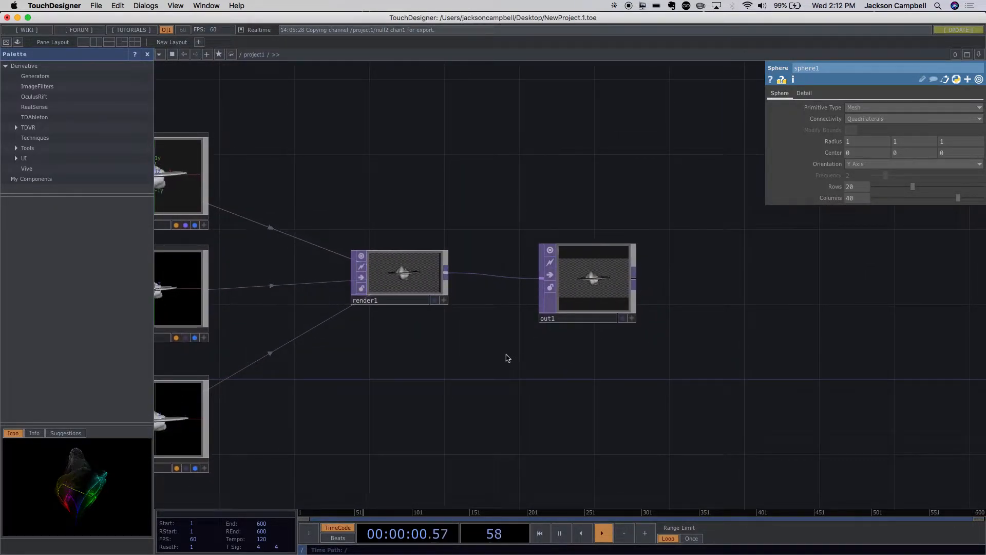
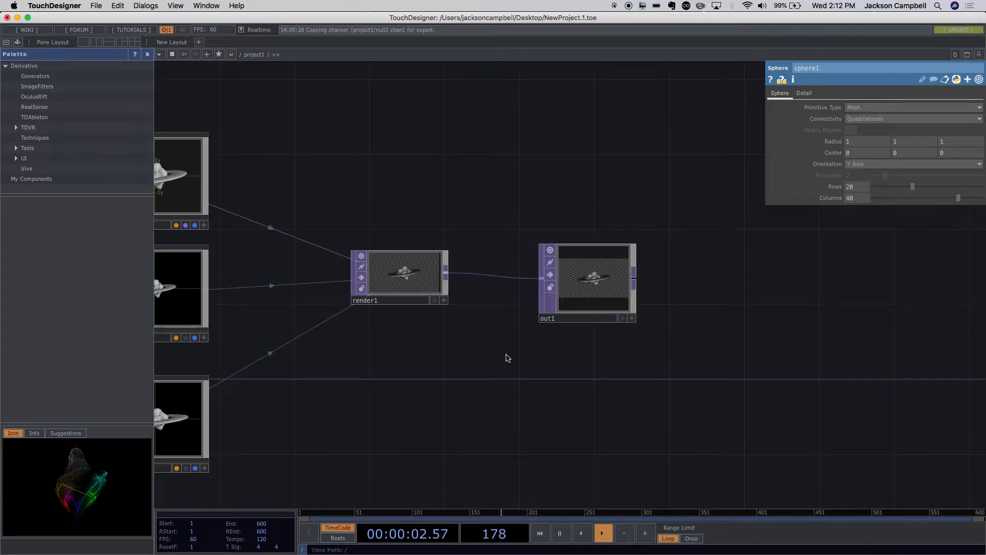
- Examine the operator network from the render1 and out1 operators back to the sphere1, noise1 and attribcreate1 chain
middle_click_drag(492, 376, 472, 387)
left_click_drag(463, 392, 630, 324)
scroll(600, 384, "down", 3)
left_click_drag(319, 370, 522, 353)
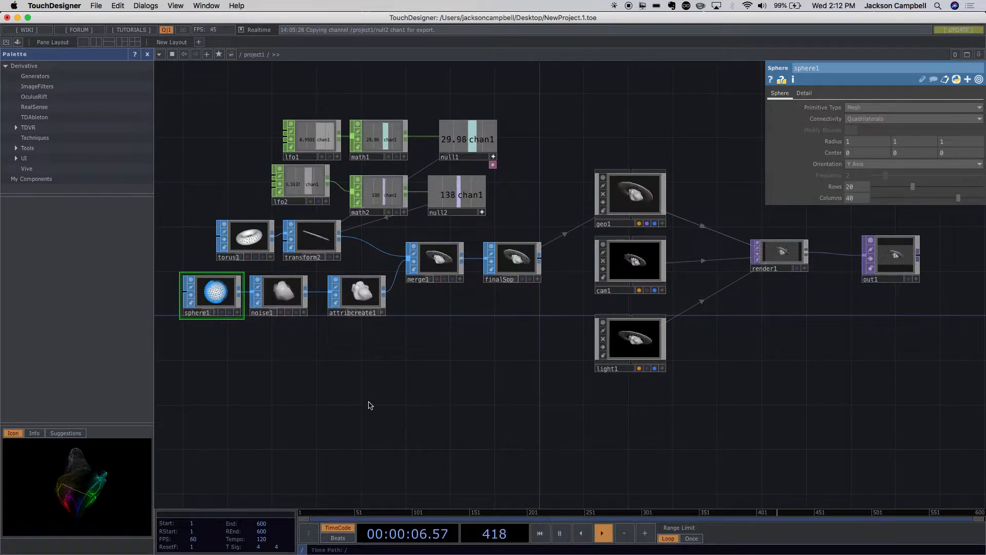
left_click_drag(281, 423, 399, 379)
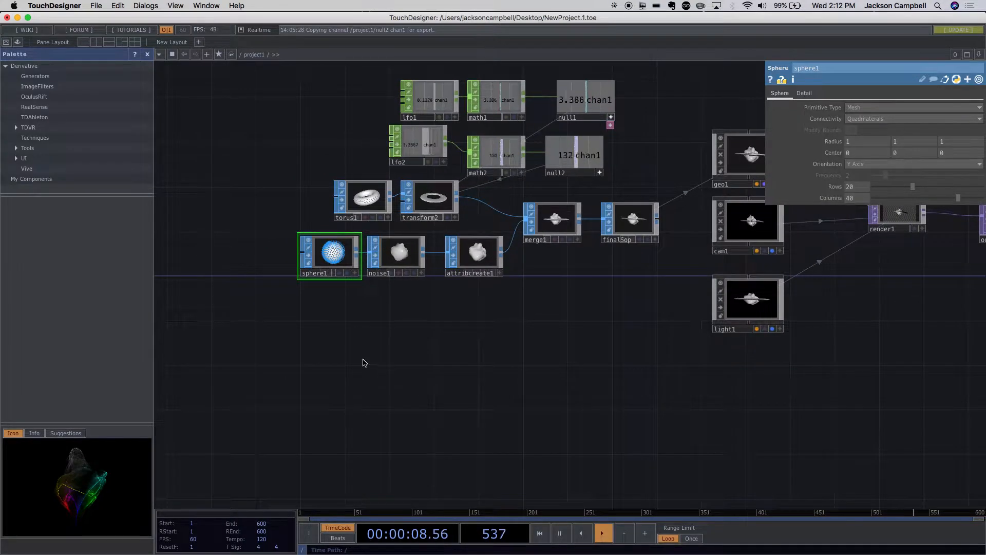
scroll(363, 363, "up", 5)
left_click_drag(338, 268, 359, 314)
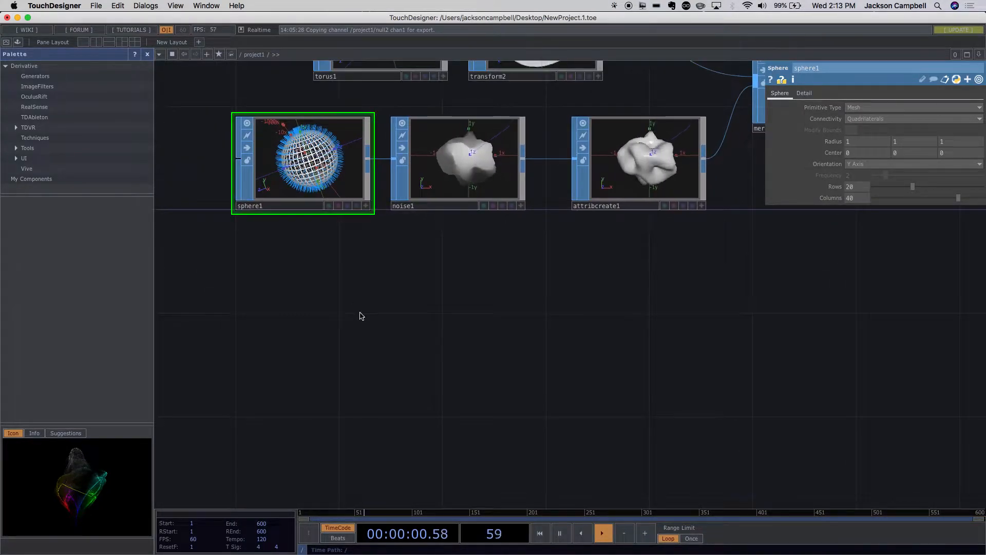
- Add a Box SOP to the network in the empty space below the sphere1 operator
scroll(358, 329, "down", 1)
scroll(358, 329, "down", 3)
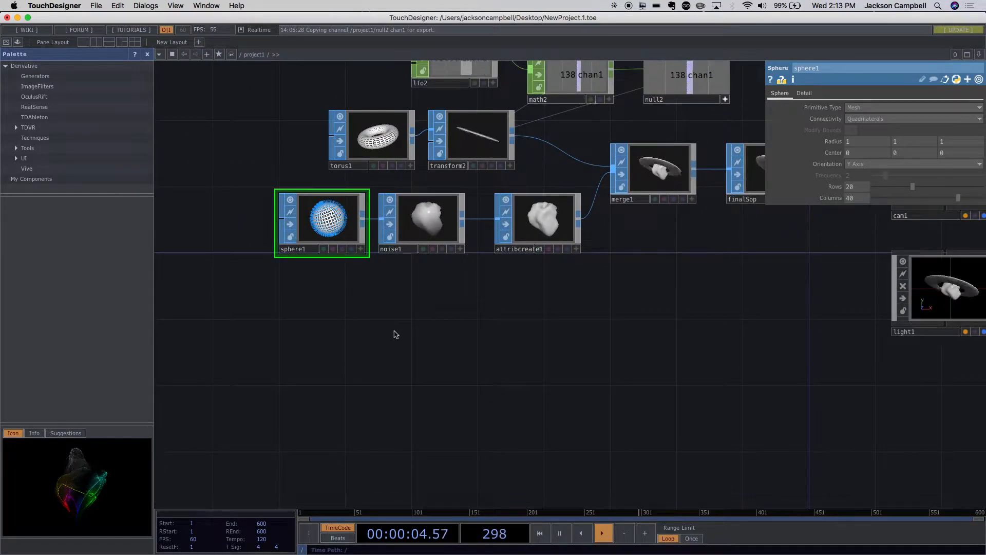
left_click(297, 345)
double_click(298, 346)
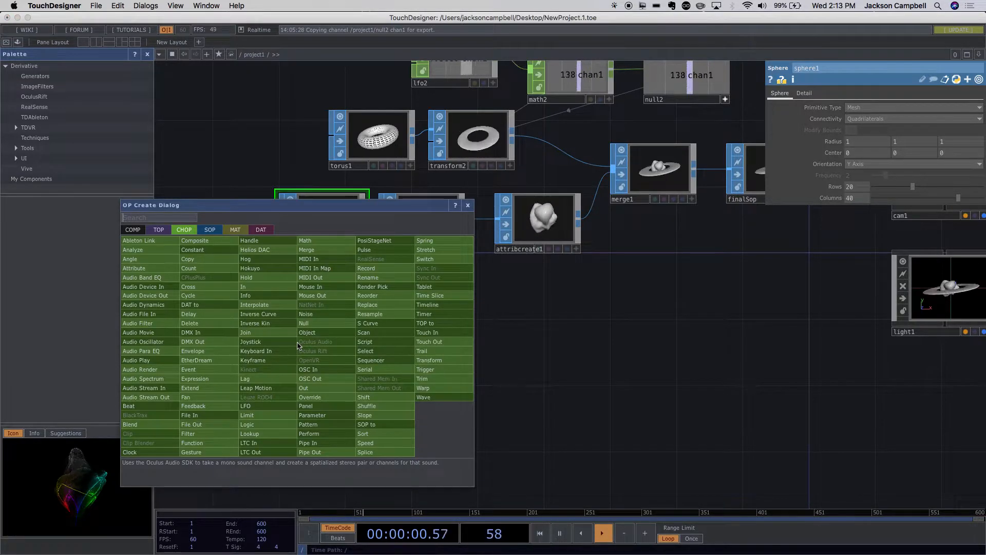
key("Tab")
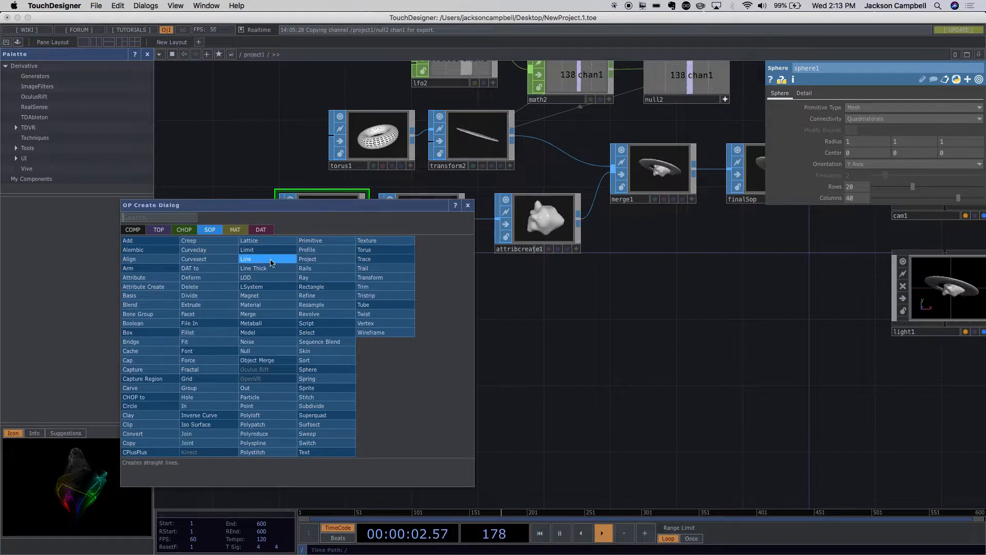
left_click(148, 332)
left_click(319, 339)
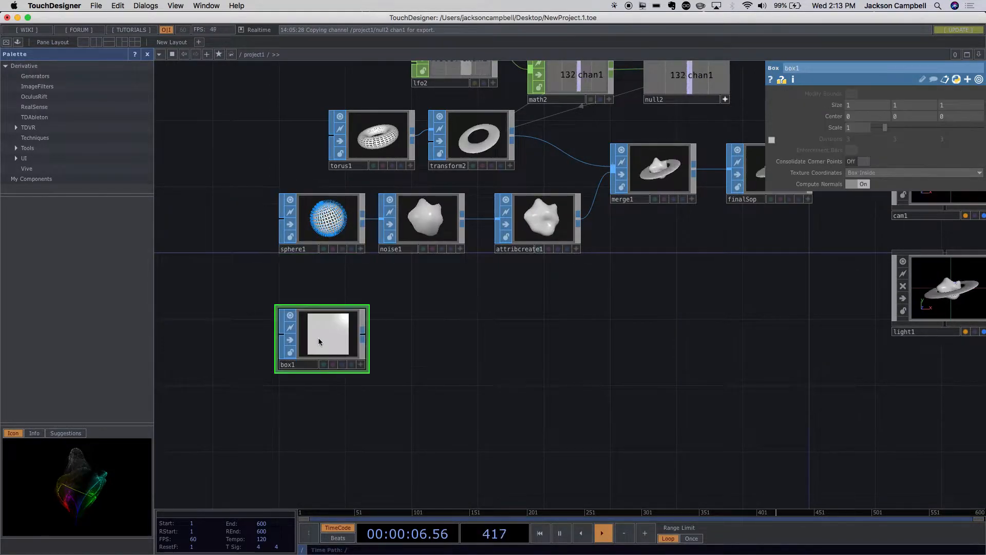
- Move the box1 operator slightly closer to sphere1 and display it as a wireframe in its active viewer
scroll(367, 348, "up", 3)
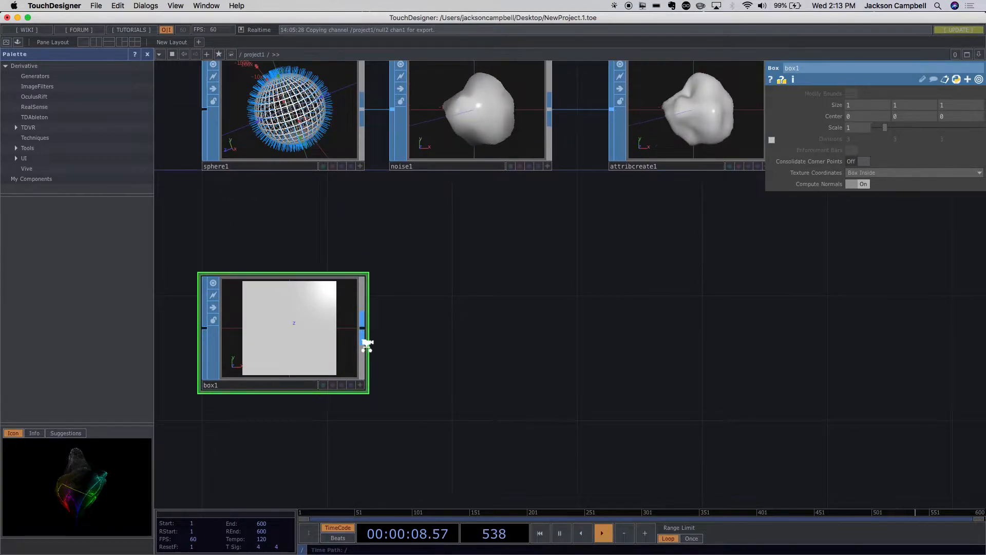
scroll(367, 349, "up", 1)
scroll(367, 349, "up", 1)
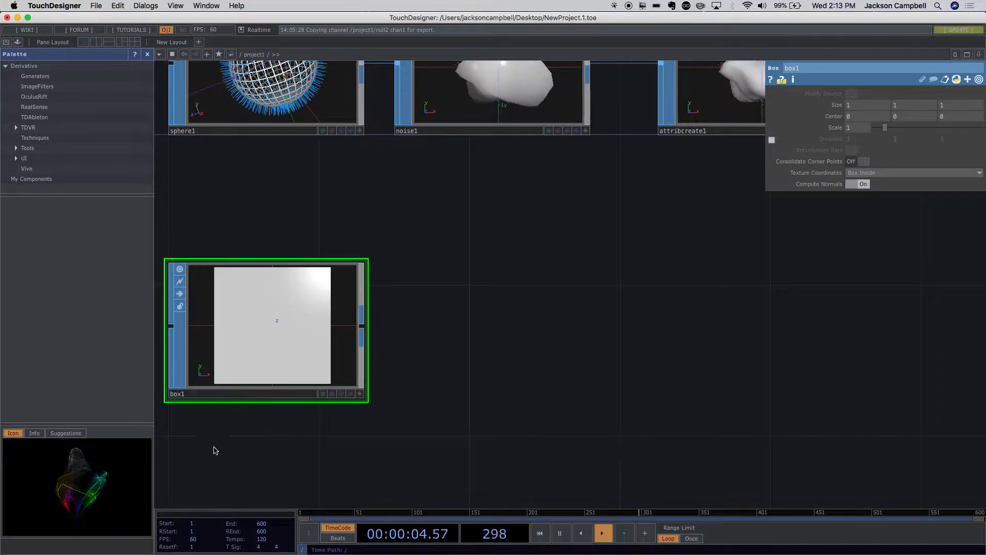
left_click_drag(278, 344, 277, 307)
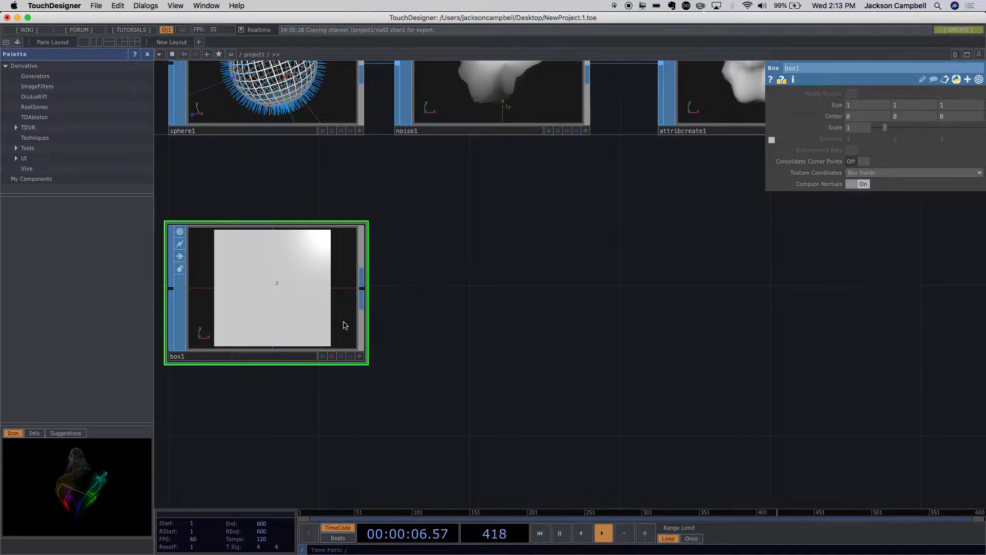
left_click(360, 354)
key("w")
key("w")
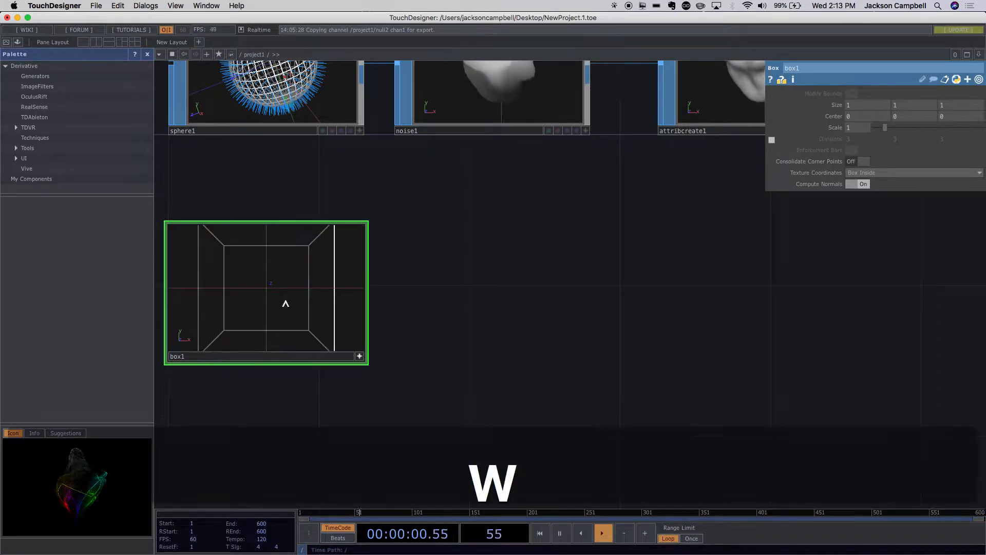
- Turn on point display for all geometry in the box1 viewer's display options and view the cube's corner points at an angle
mouse_move(315, 306)
left_mouse_down()
mouse_move(284, 317)
mouse_move(313, 331)
mouse_move(326, 304)
mouse_move(313, 280)
mouse_move(287, 277)
mouse_move(286, 297)
mouse_move(326, 323)
left_mouse_up()
left_click_drag(376, 375, 415, 414)
right_click(373, 356)
left_click(398, 334)
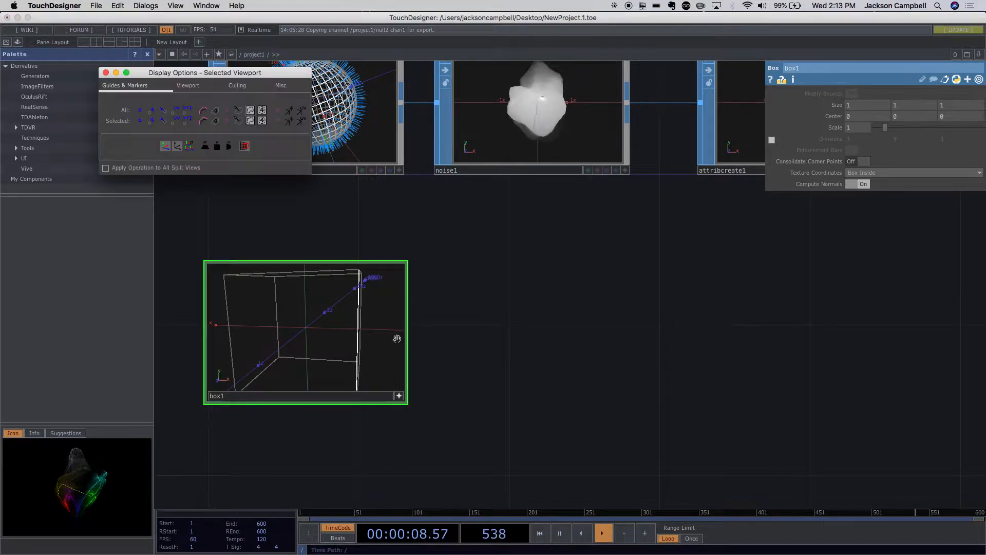
left_click(139, 110)
left_click_drag(308, 280, 320, 328)
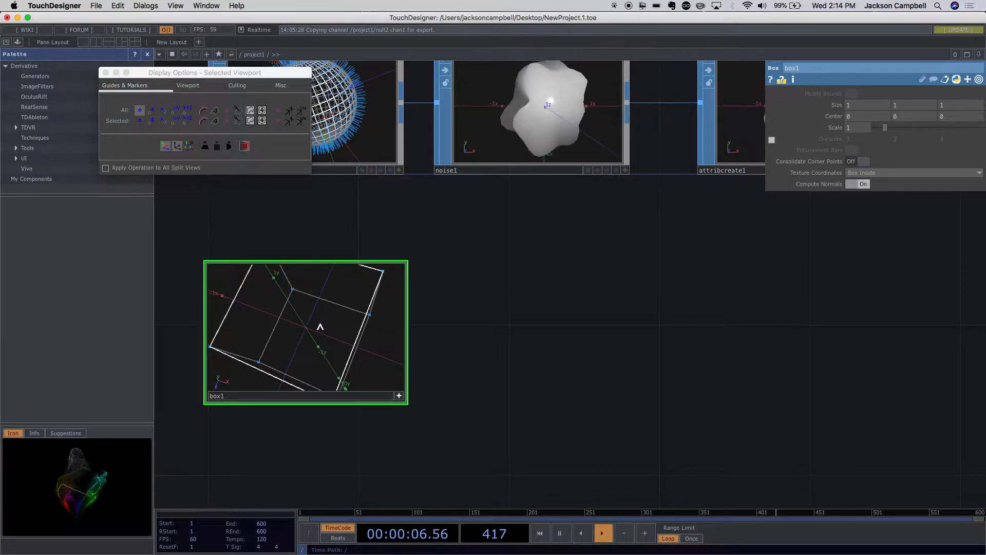
left_click_drag(320, 327, 342, 327)
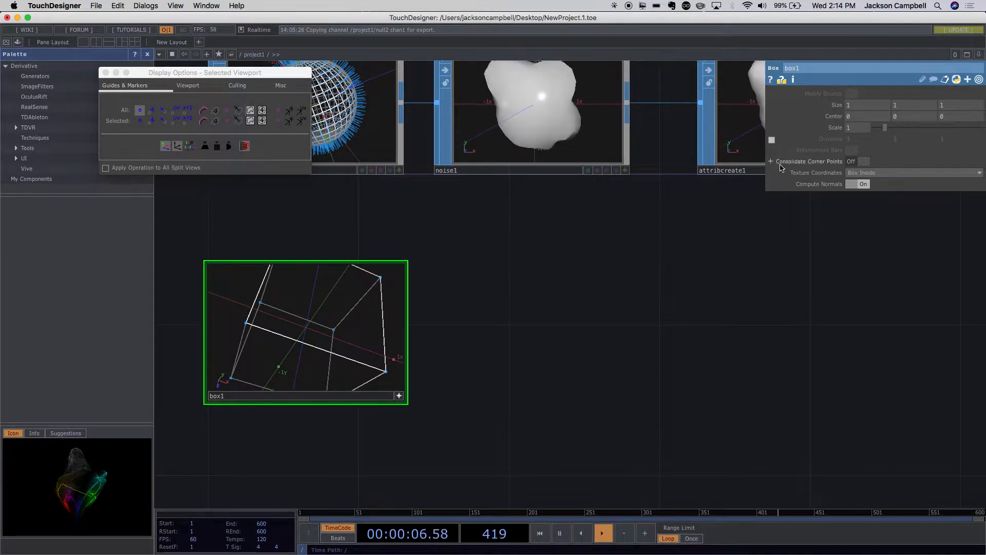
- Set the size of box1 to 3 on all three axes and enlarge its node tile slightly
left_click(846, 106)
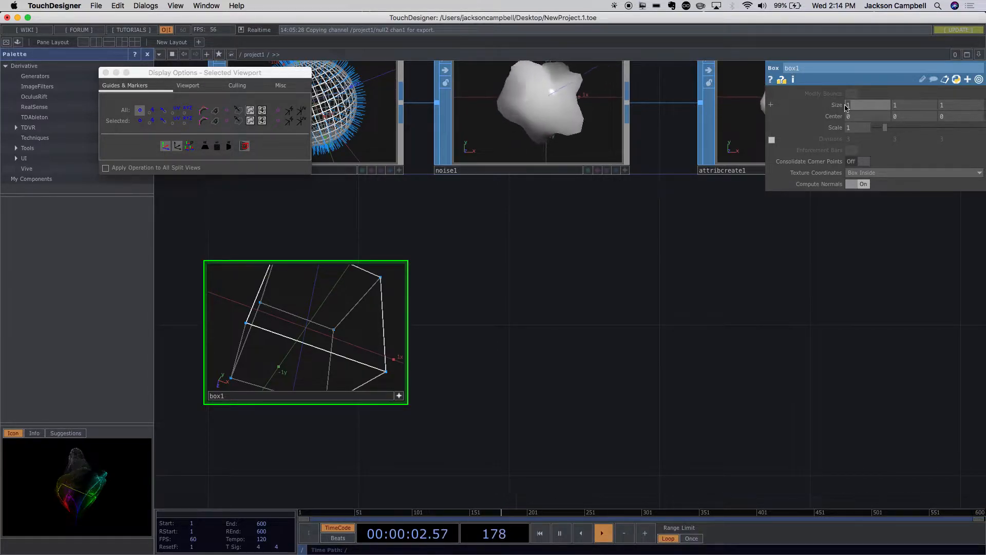
type("3")
left_click(895, 105)
type("3")
left_click(941, 105)
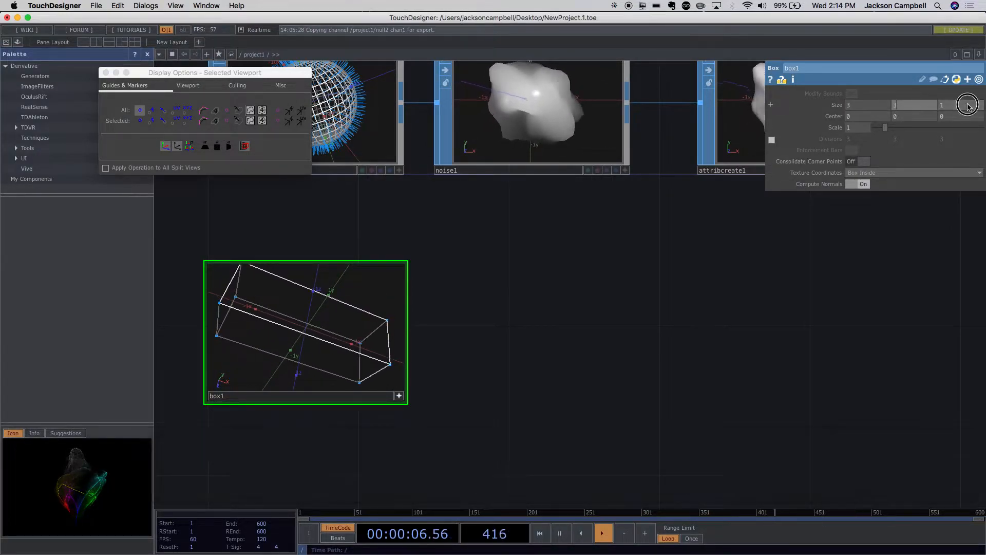
type("3")
left_click(771, 184)
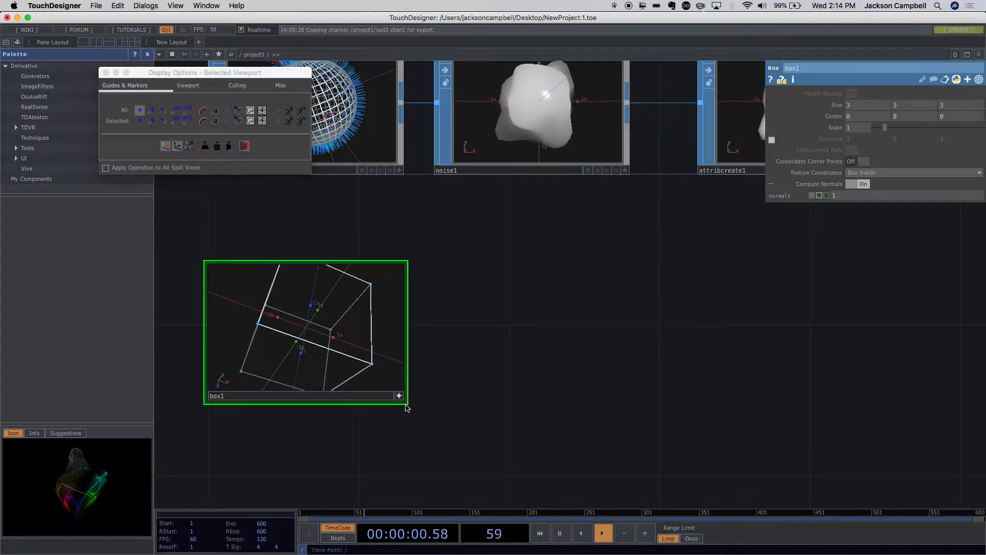
left_click_drag(407, 403, 431, 422)
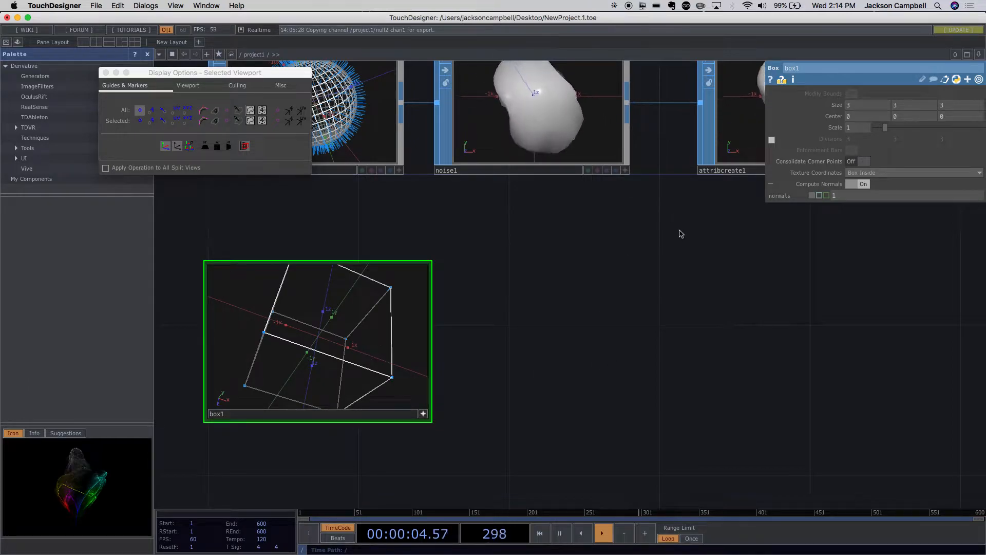
- Enable divisions on box1 and set them to 2 on all three axes
left_click(772, 141)
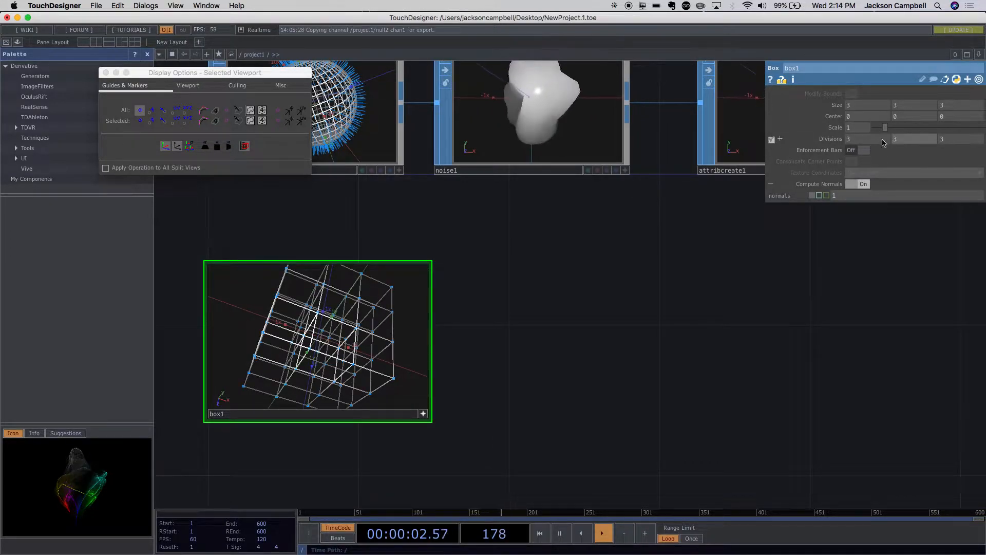
left_click(850, 139)
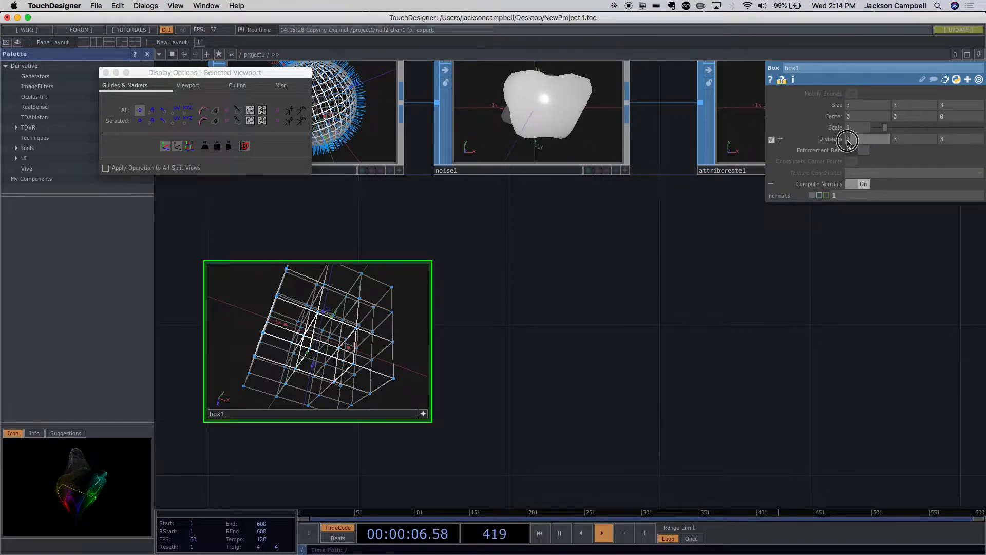
type("2")
left_click(896, 139)
type("2")
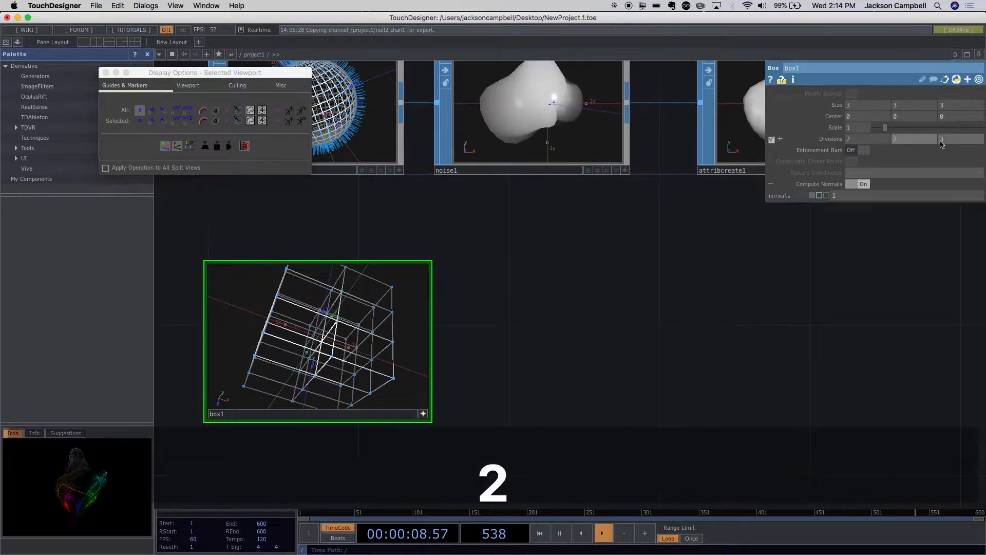
left_click(942, 141)
type("2")
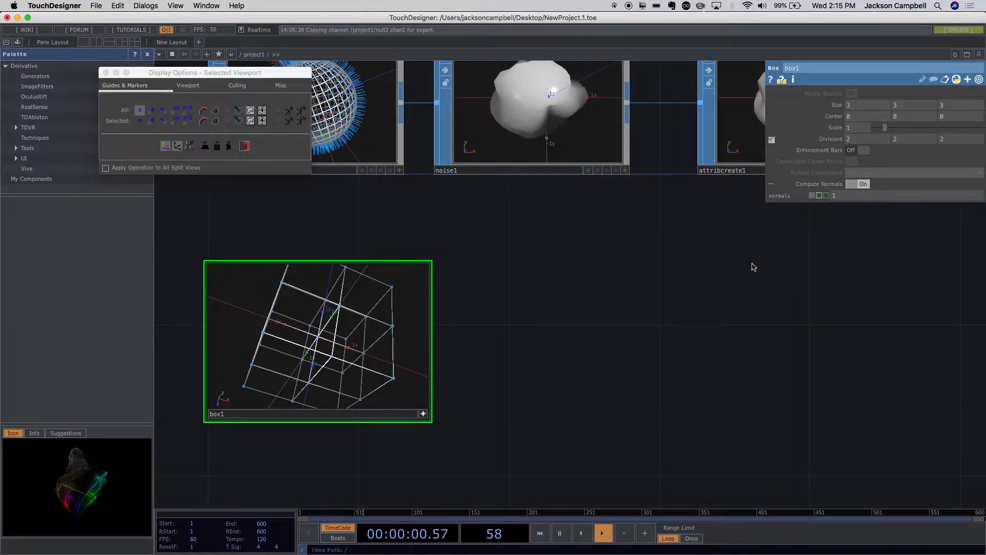
- View the divided box from another angle, deactivate the box1 viewer and close the viewport display options
left_click_drag(362, 344, 381, 337)
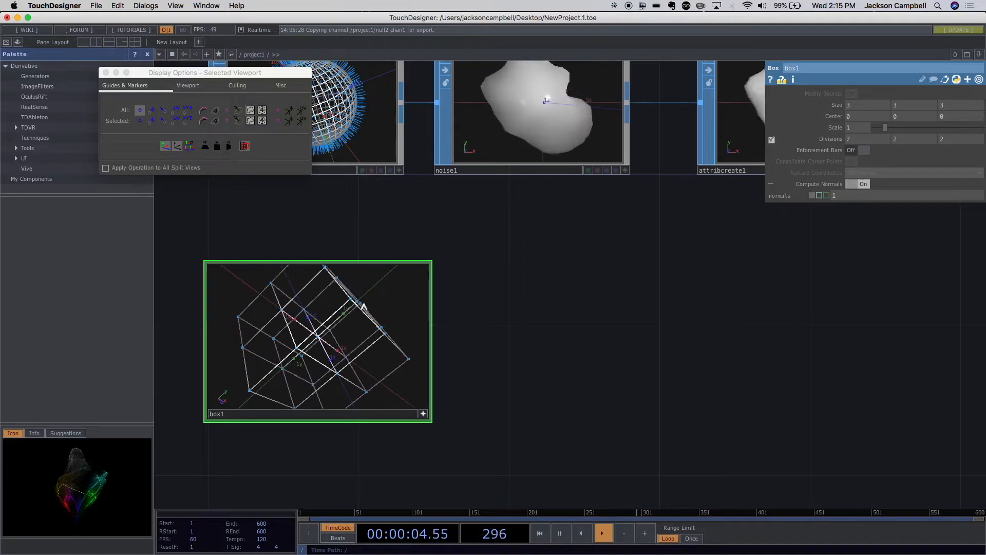
left_click(424, 415)
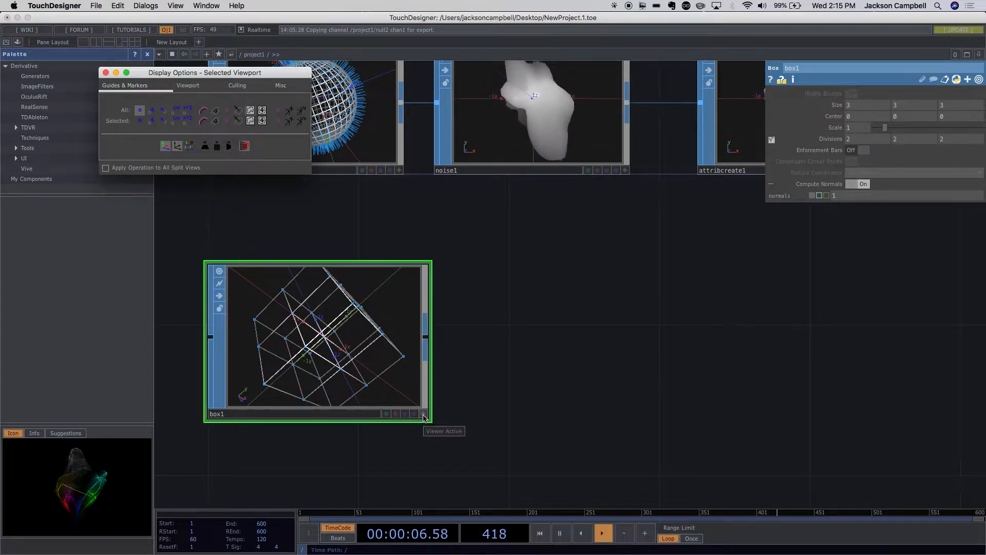
left_click(423, 415)
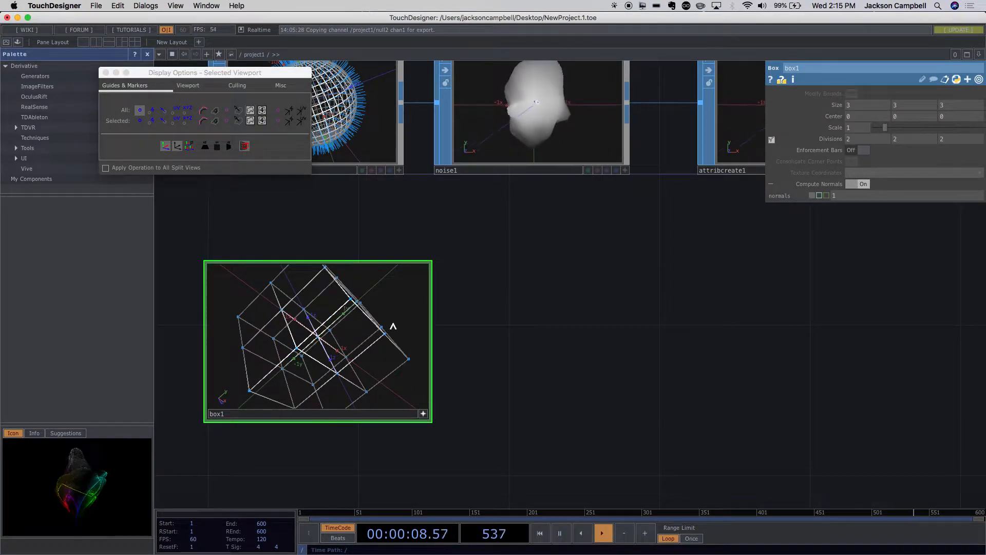
left_click(423, 415)
middle_click(362, 352)
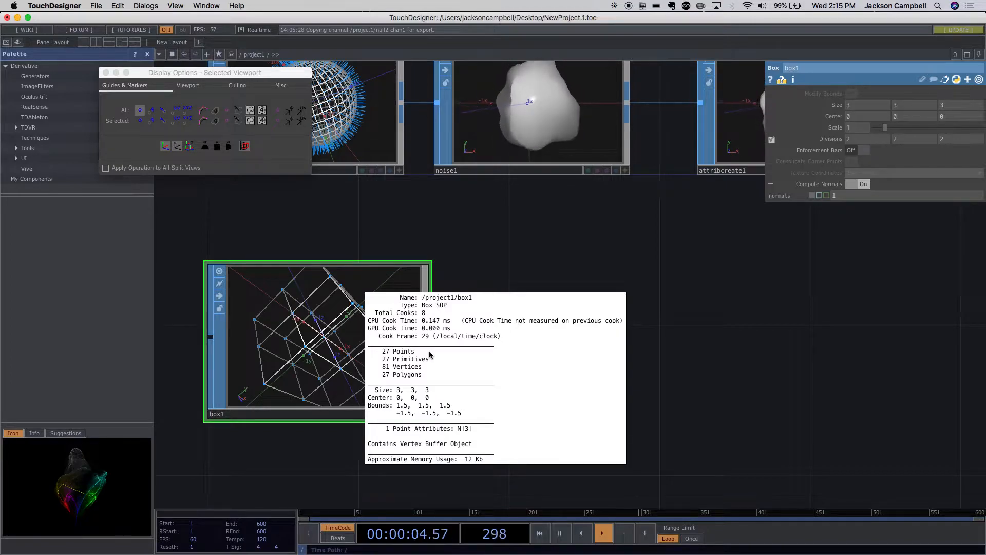
left_click(106, 72)
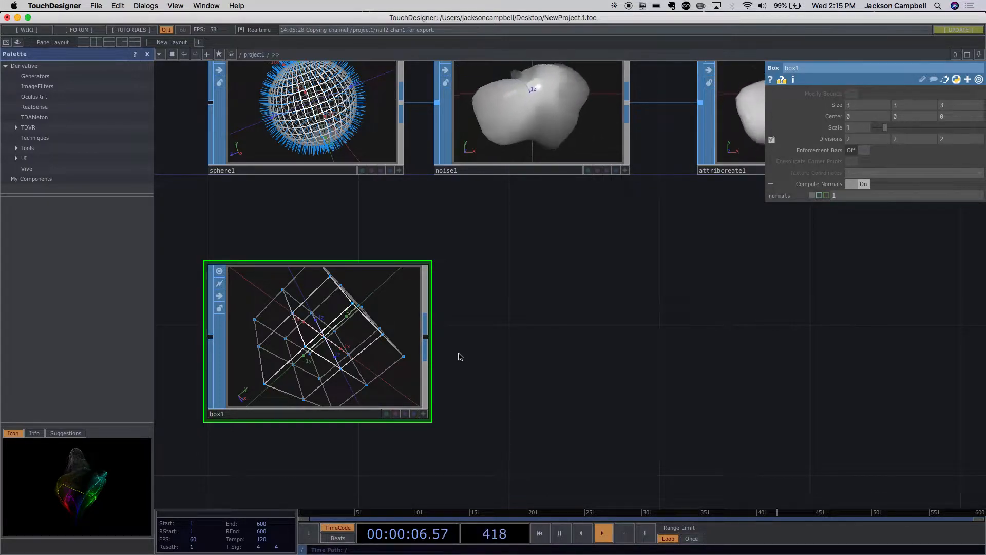
- Append a Null SOP to the output of box1 and place it beside the box
left_click_drag(535, 365, 479, 330)
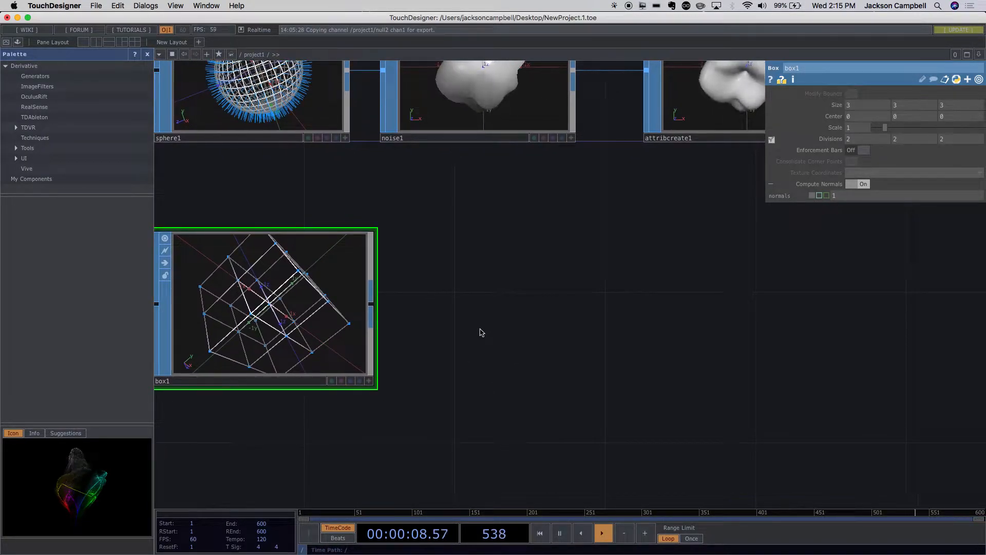
scroll(477, 329, "down", 5)
left_click_drag(498, 326, 514, 389)
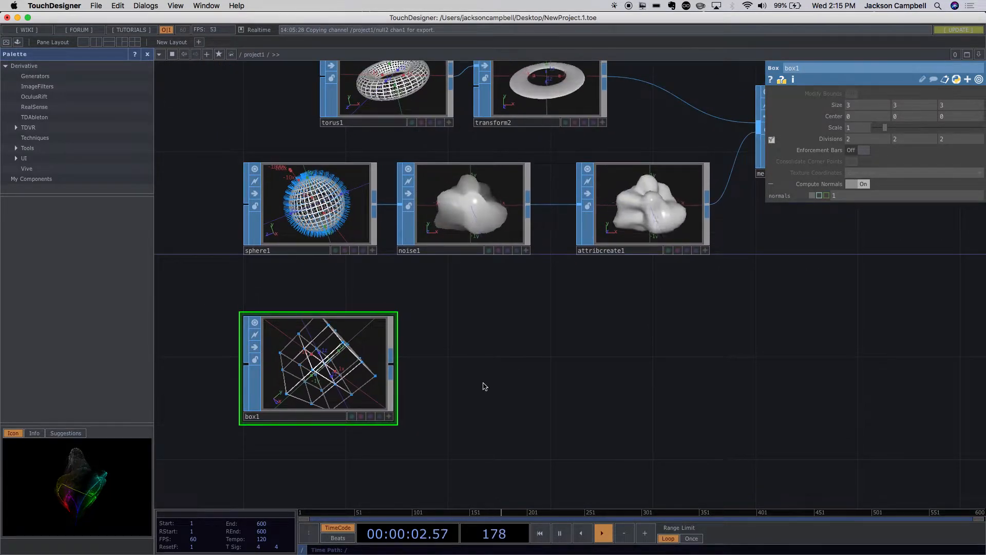
right_click(396, 368)
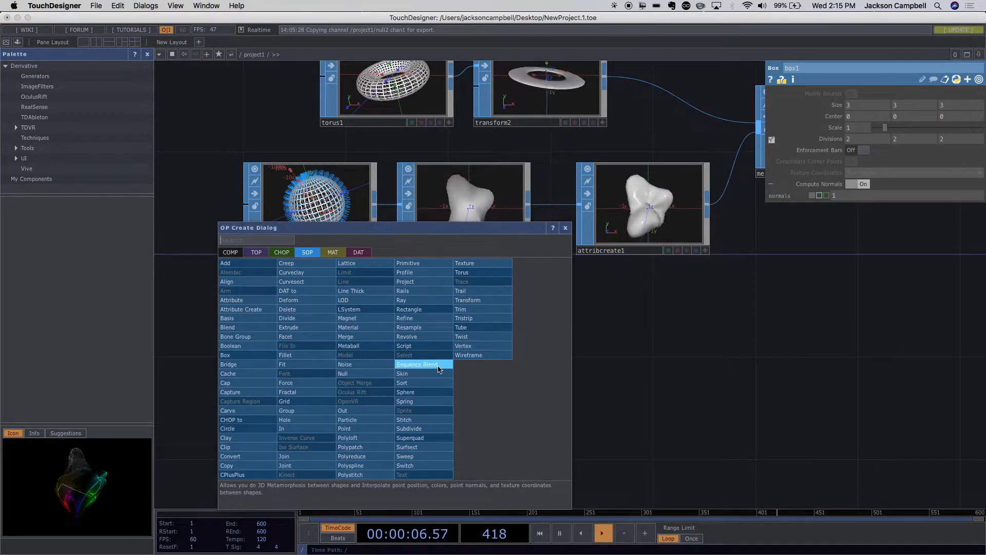
type("nul")
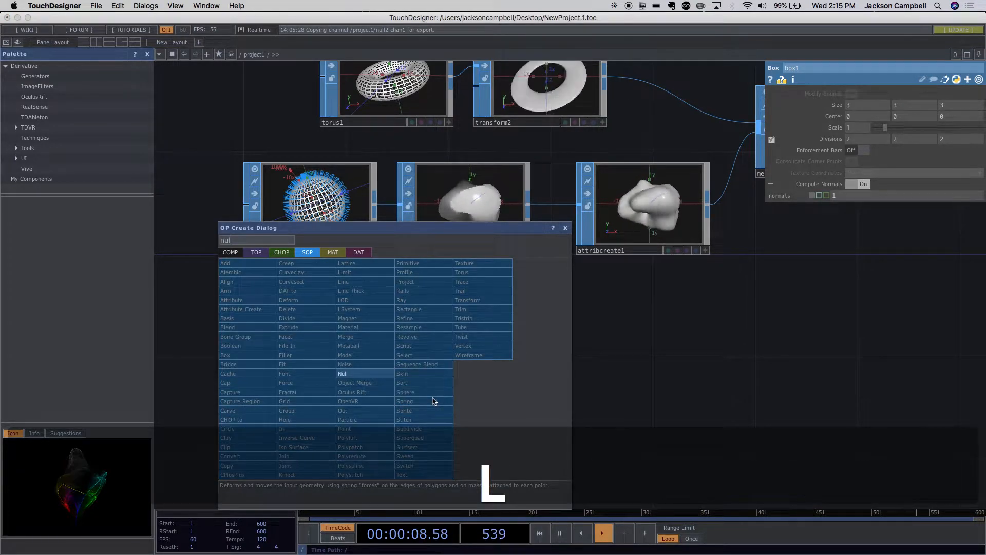
left_click(349, 374)
left_click(489, 368)
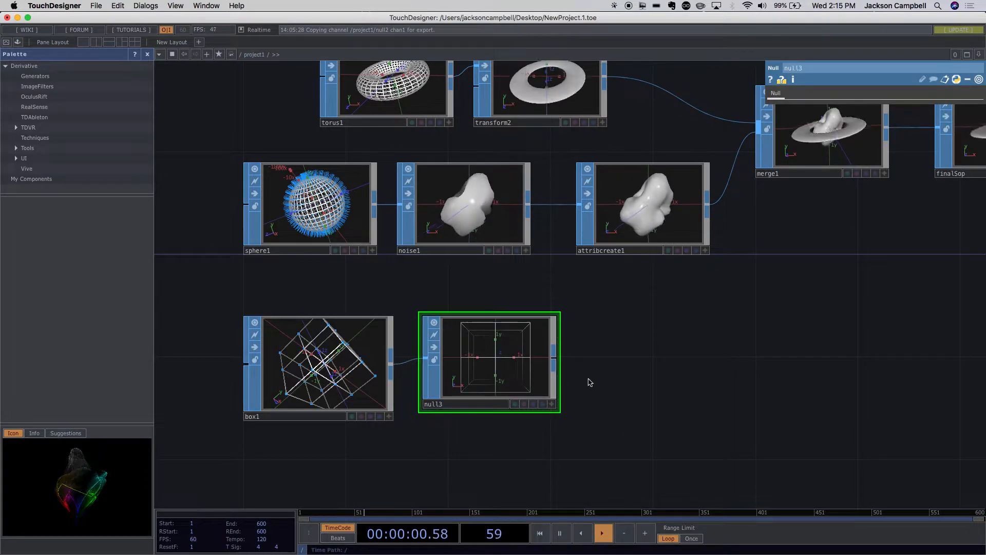
left_click_drag(618, 411, 503, 461)
scroll(527, 453, "down", 1)
scroll(528, 453, "down", 3)
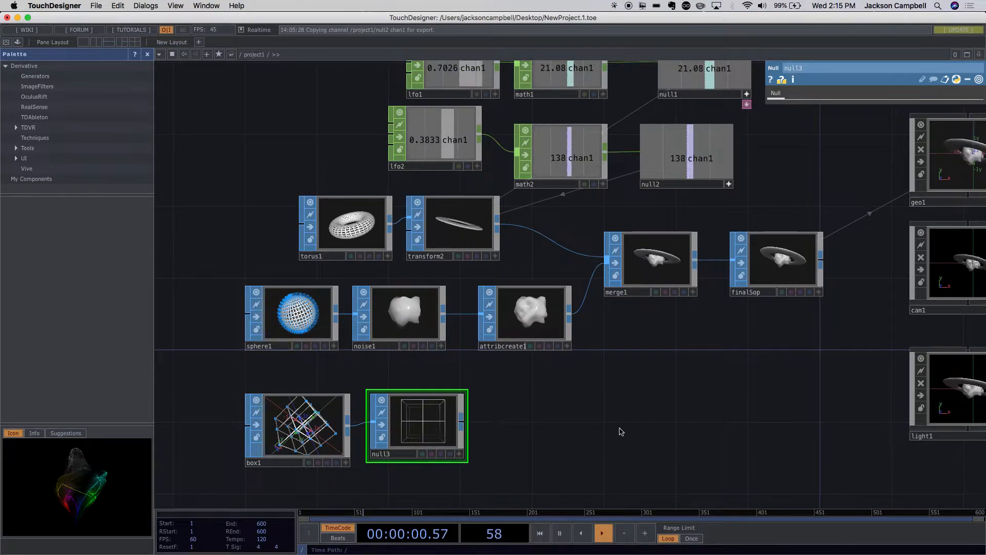
left_click_drag(714, 402, 570, 349)
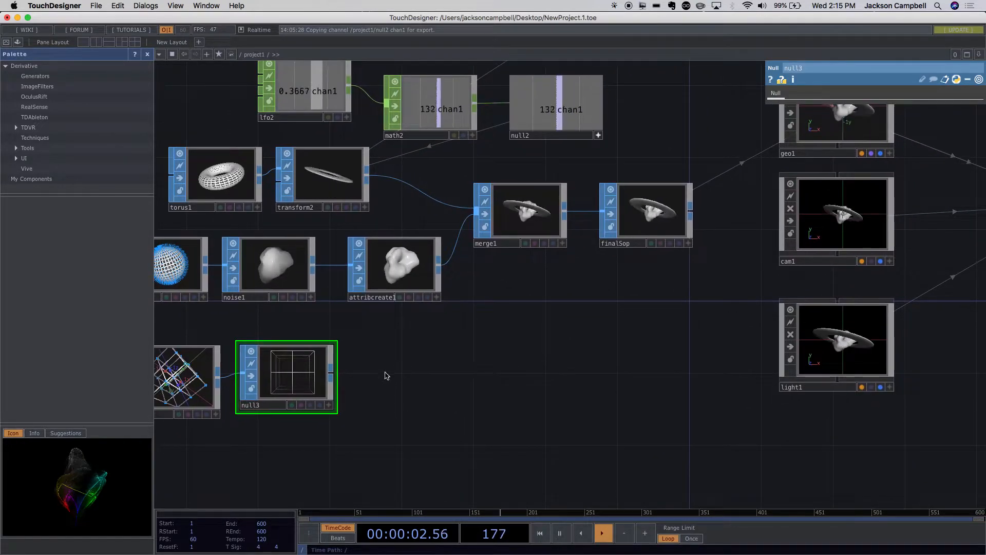
left_click_drag(298, 385, 440, 376)
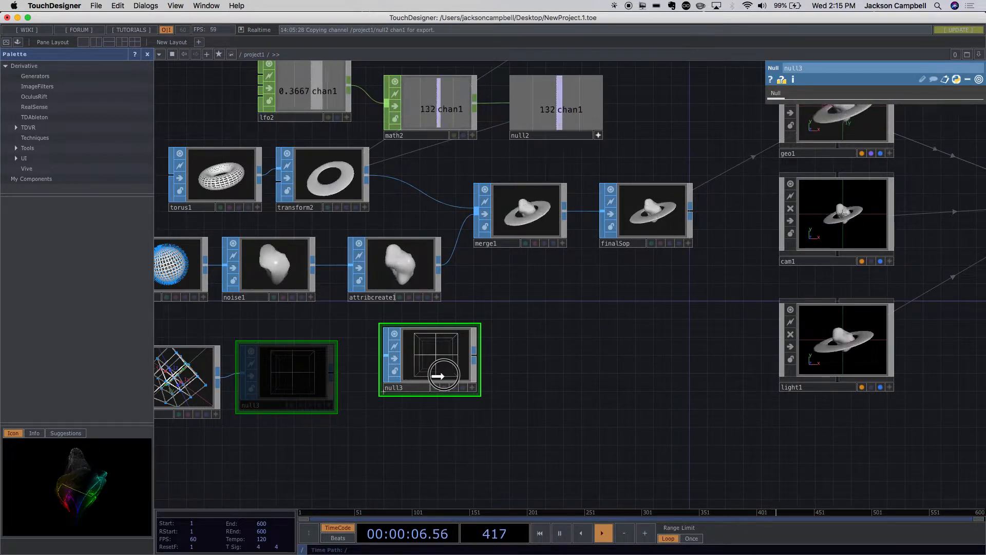
left_click_drag(441, 375, 472, 377)
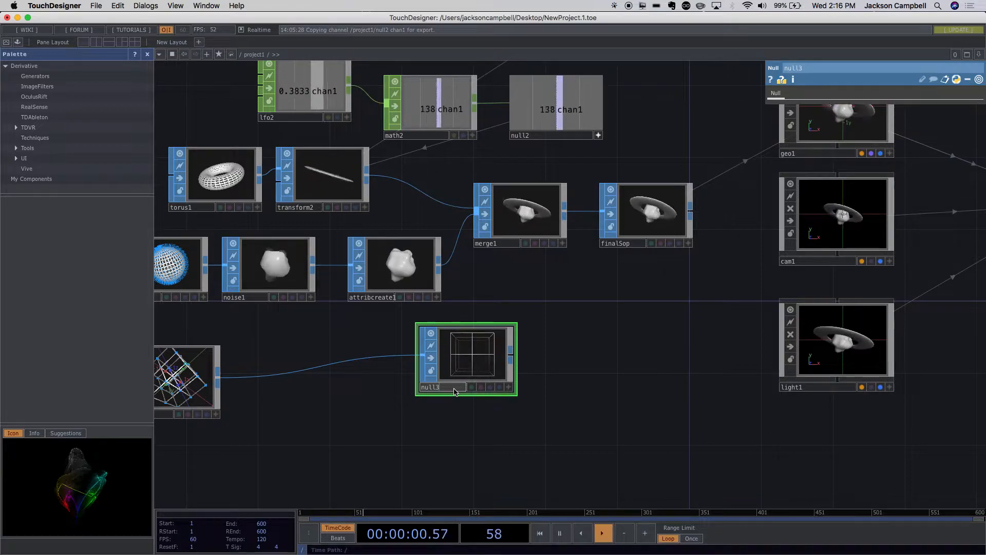
key("BackSpace")
key("BackSpace")
key("BackSpace")
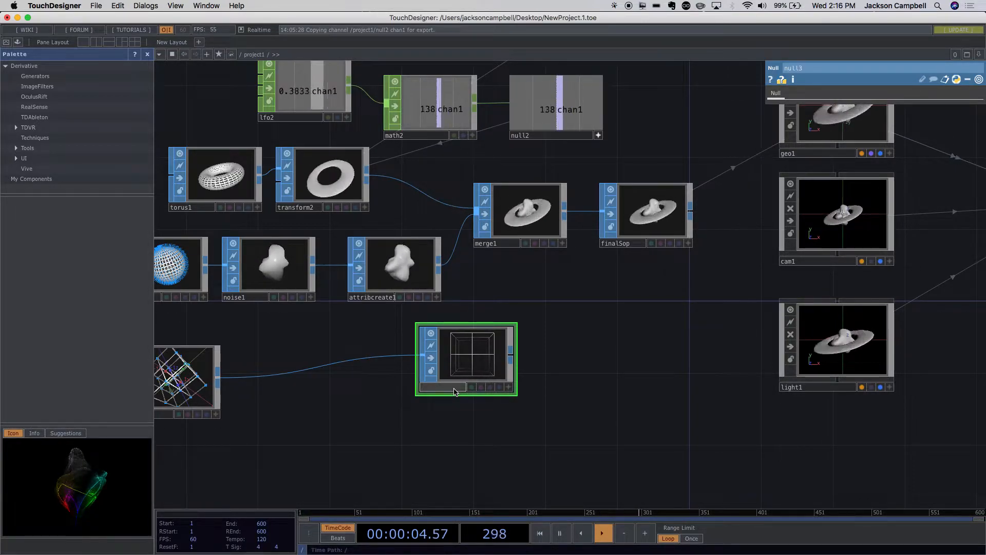
key("super+z")
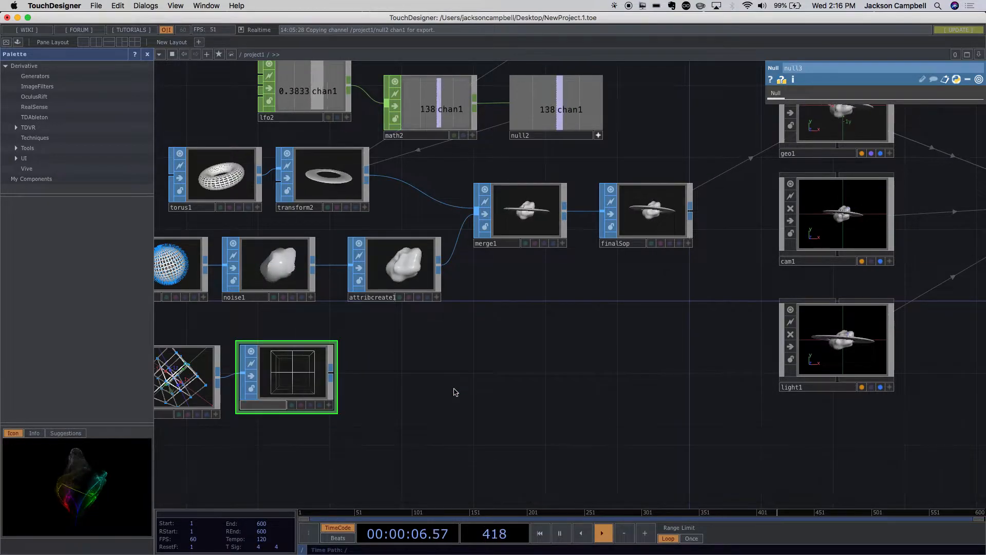
key("super+z")
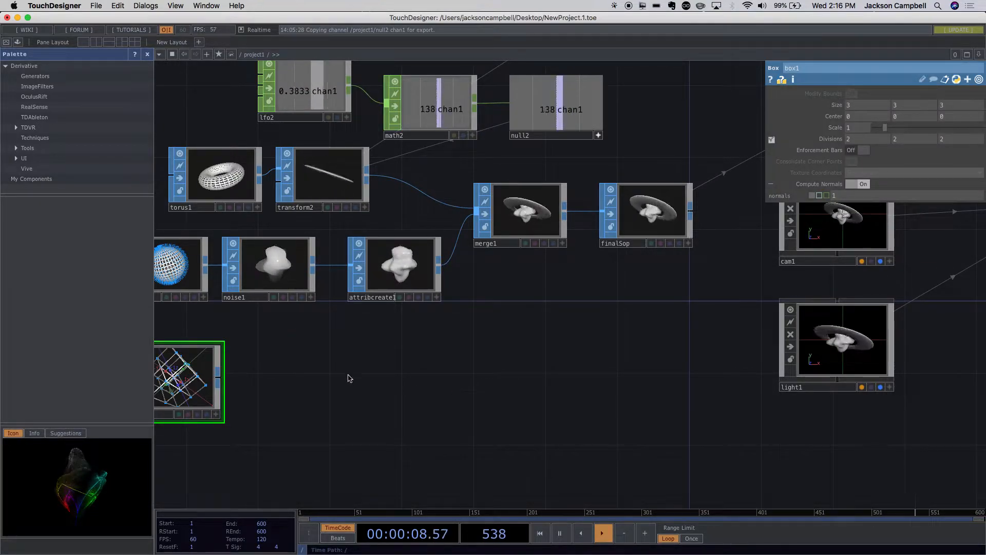
- Connect a new Null SOP to the output of box1 and place it just beyond the box
right_click(220, 380)
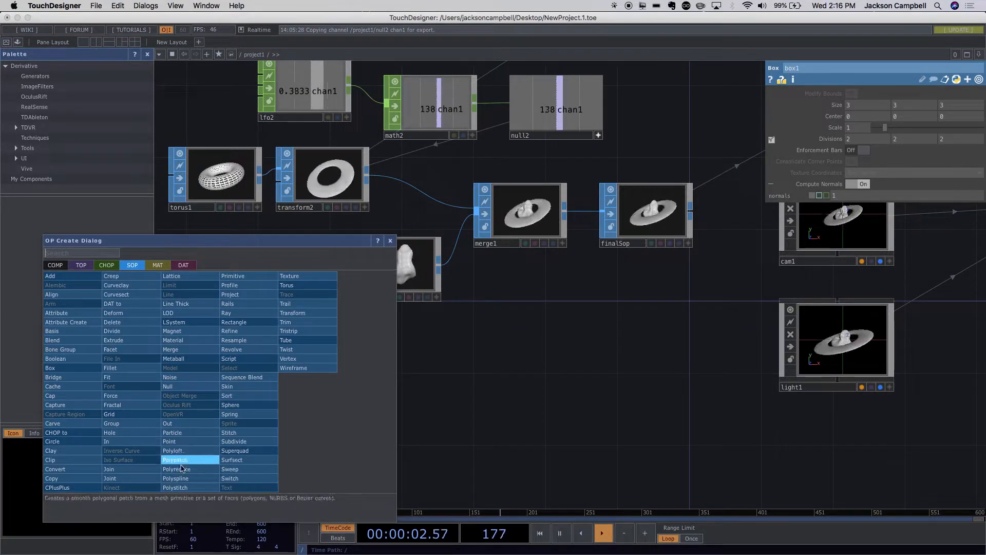
type("null")
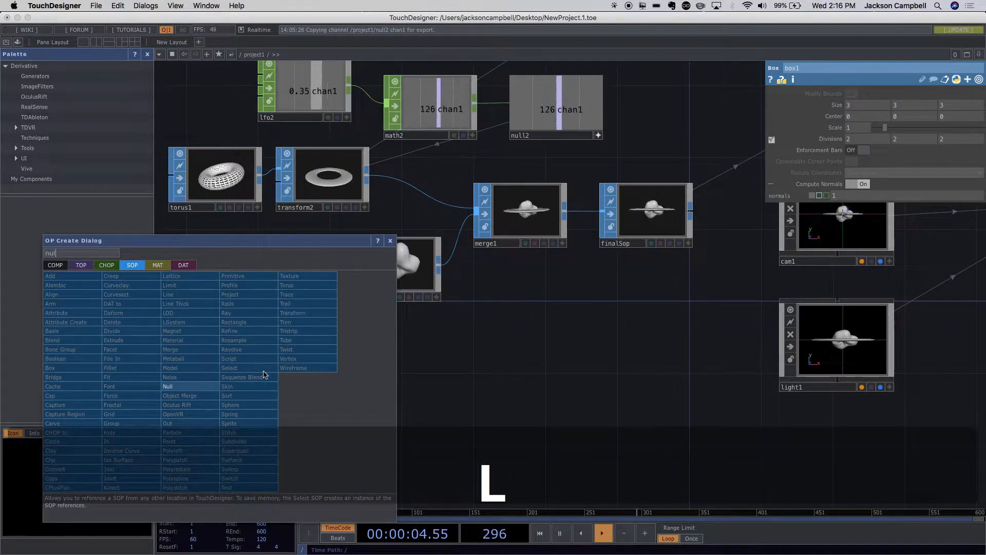
left_click(214, 387)
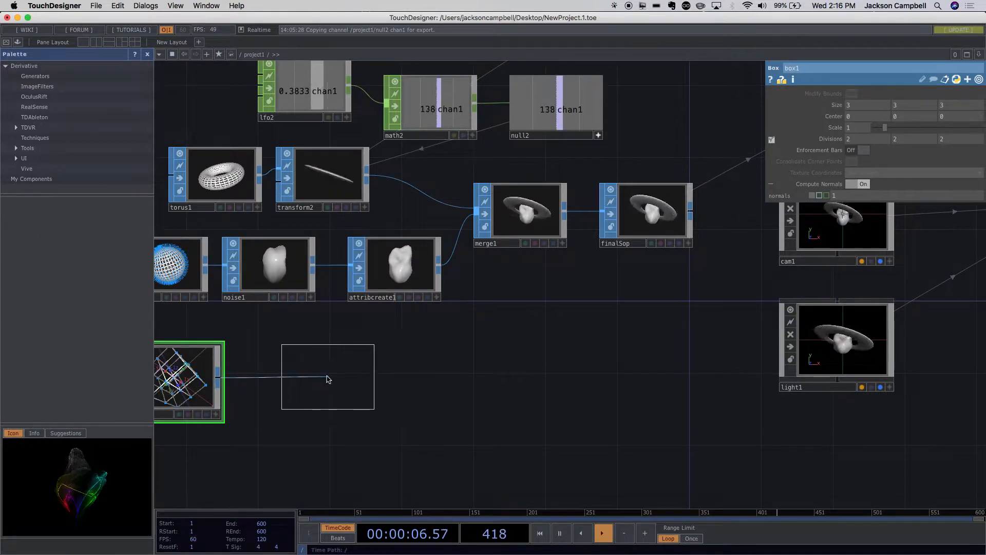
left_click(324, 376)
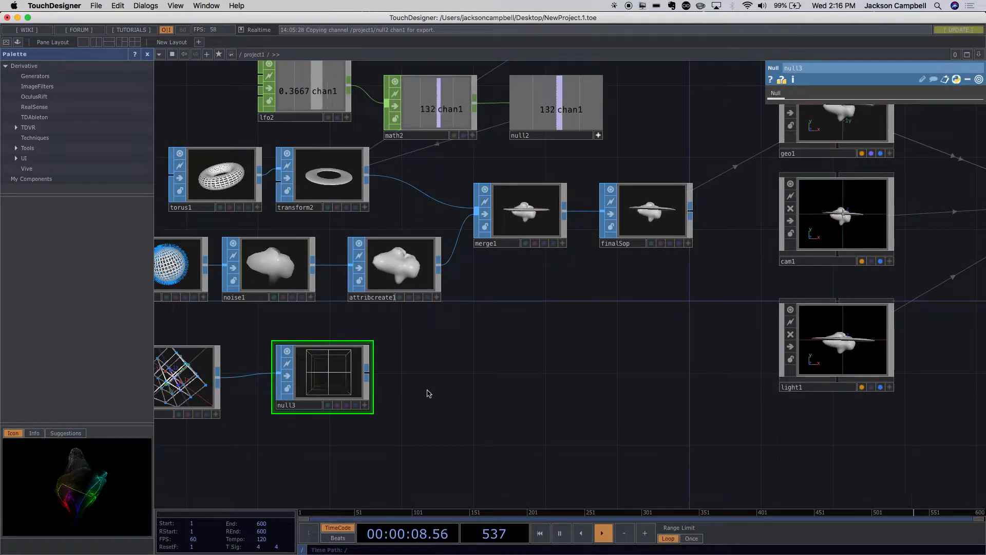
- Turn on instancing for the geo1 component
left_click_drag(513, 392, 452, 419)
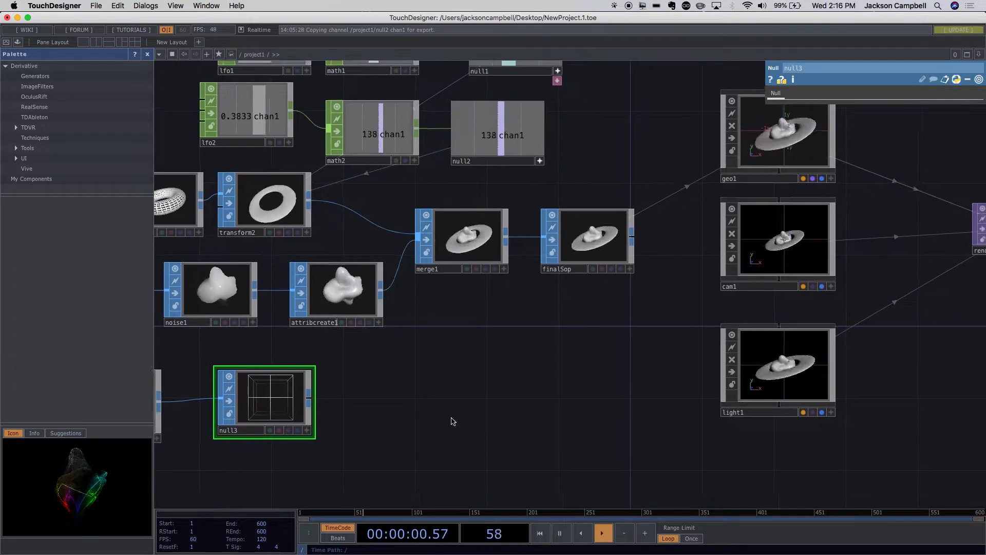
left_click(753, 174)
left_click_drag(374, 450, 264, 490)
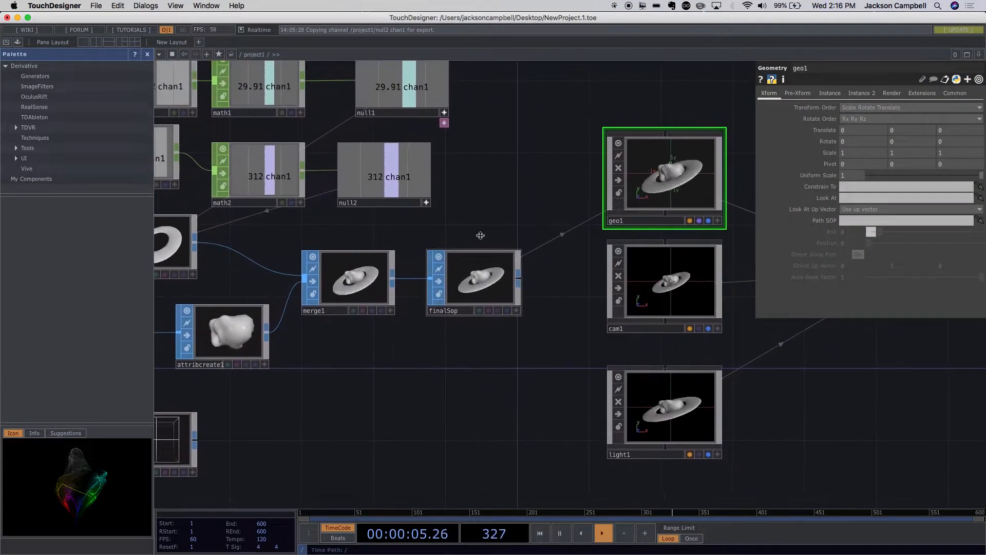
left_click(830, 94)
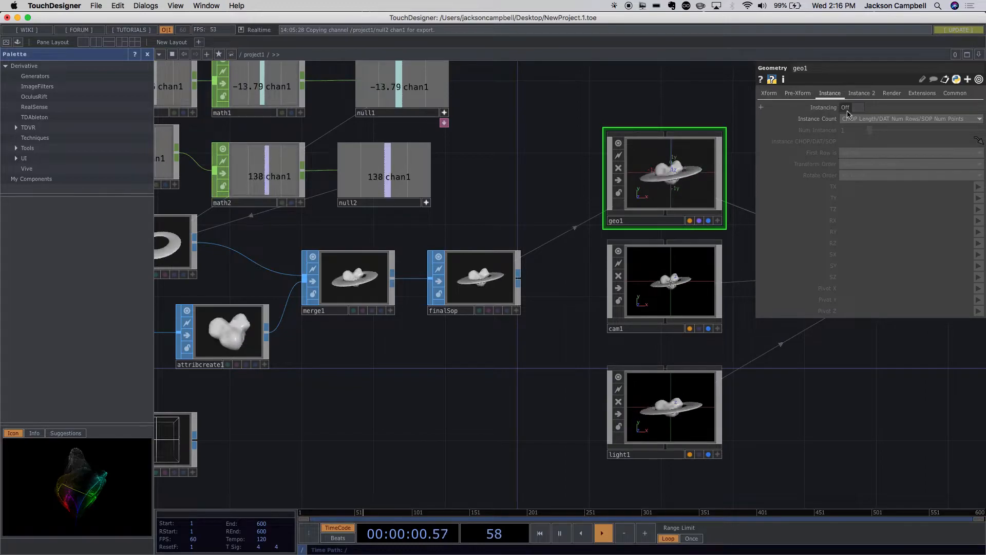
left_click(847, 108)
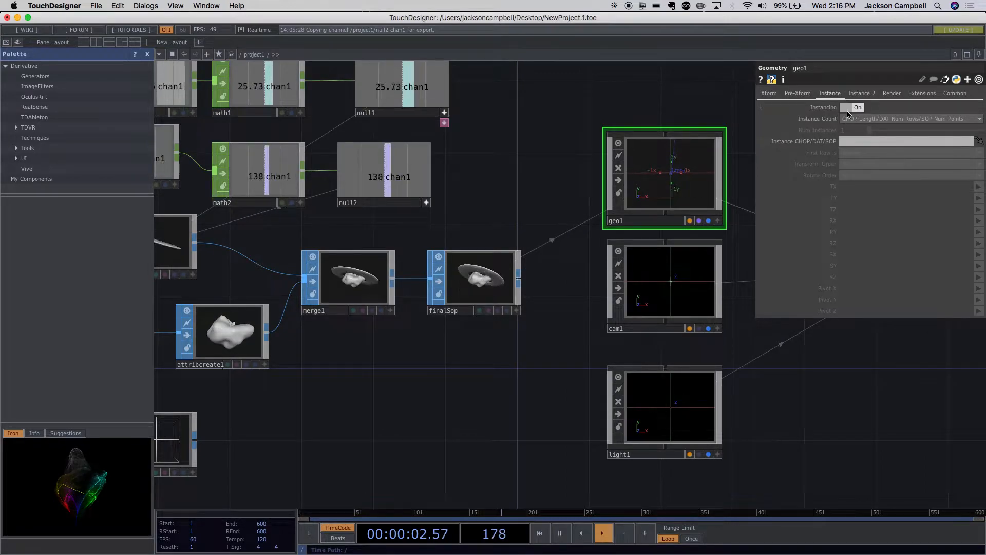
- Assign null3 as the Instance CHOP/DAT/SOP of geo1
left_click_drag(867, 389, 503, 378)
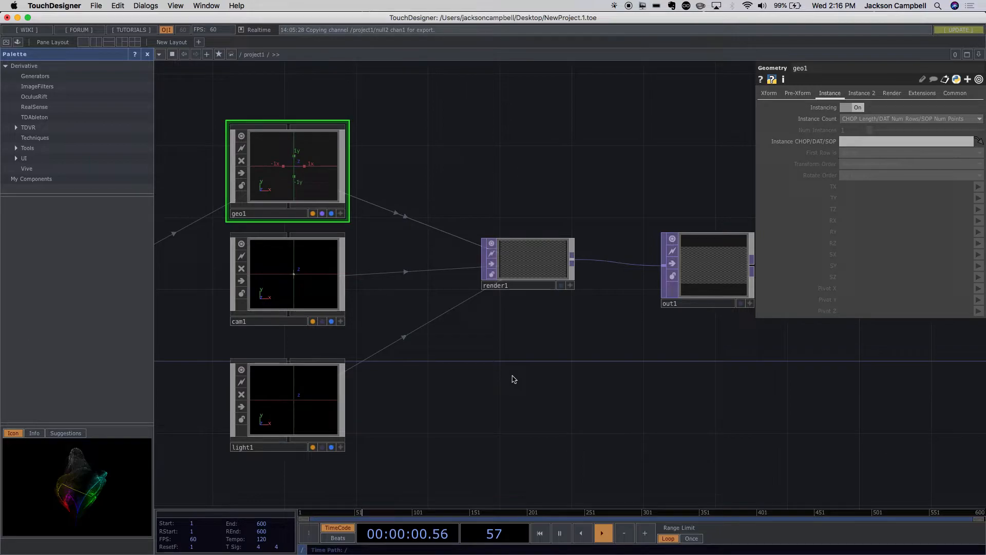
left_click_drag(534, 373, 770, 416)
scroll(757, 413, "down", 3)
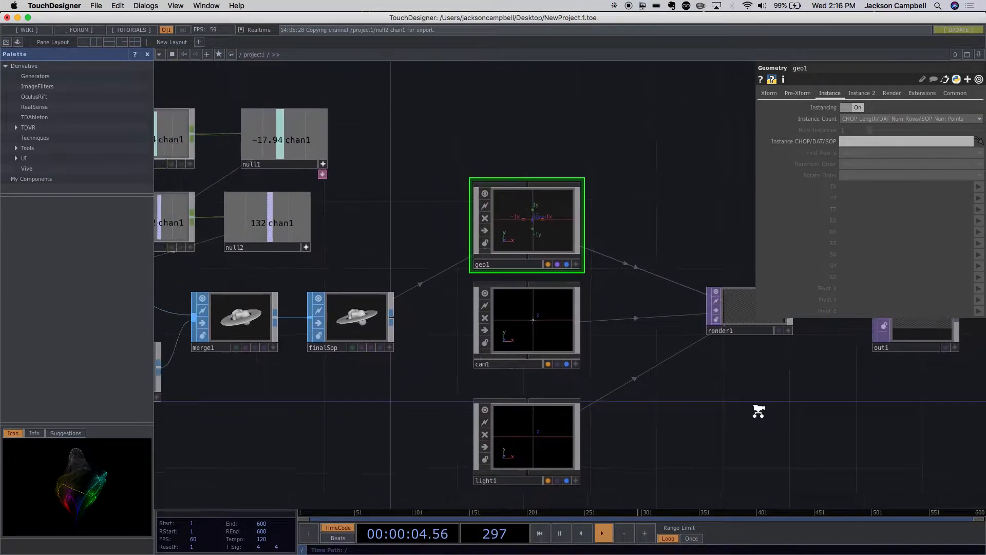
left_click_drag(400, 401, 424, 372)
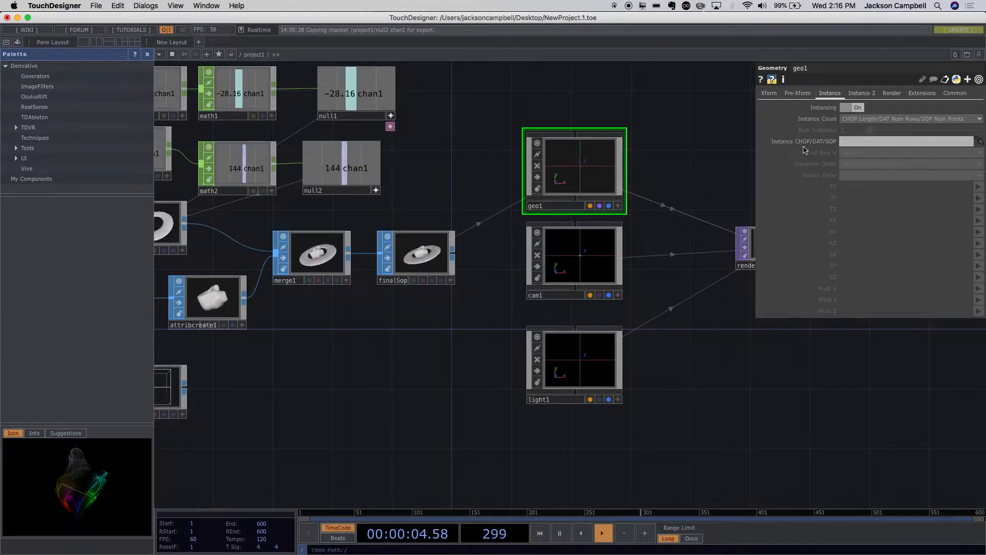
left_click_drag(452, 325, 553, 331)
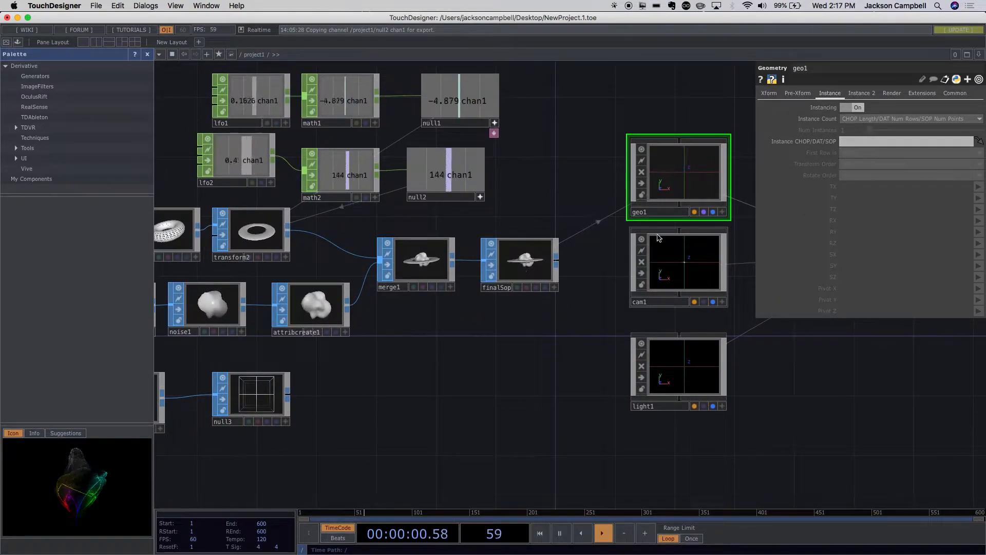
left_click_drag(256, 403, 865, 140)
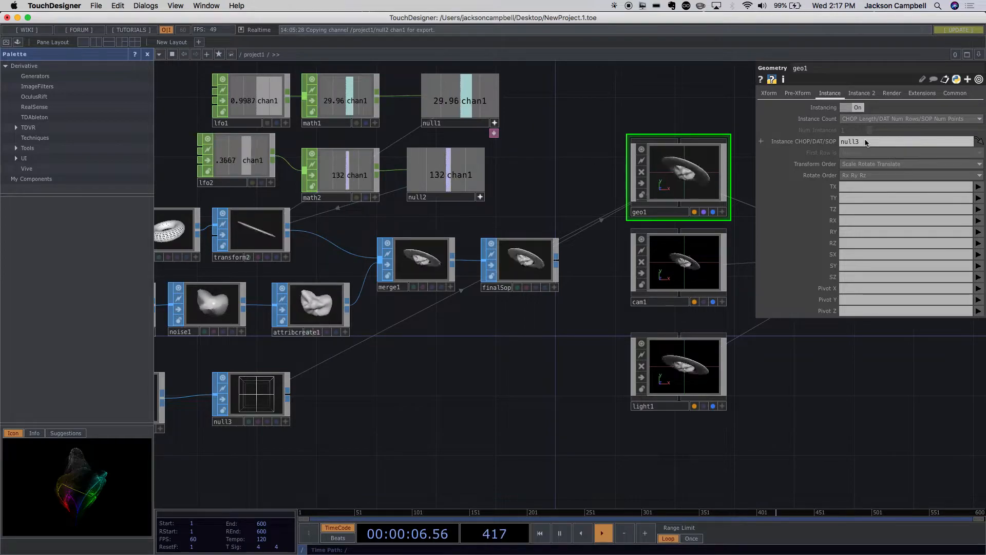
- Examine how null3 and finalSop feed geo1 and the render chain, comparing the null3 and geo1 parameters
left_click_drag(535, 359, 424, 382)
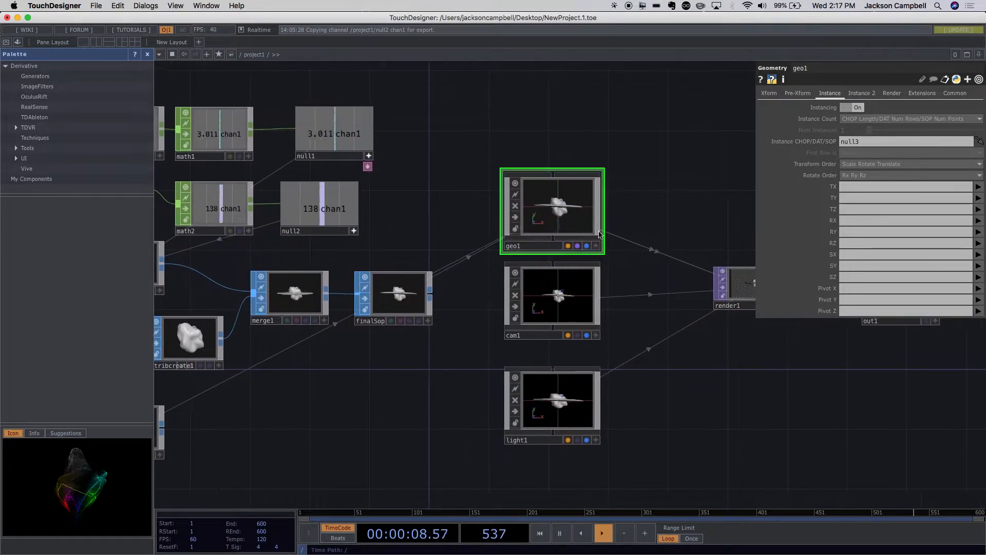
scroll(631, 223, "up", 5)
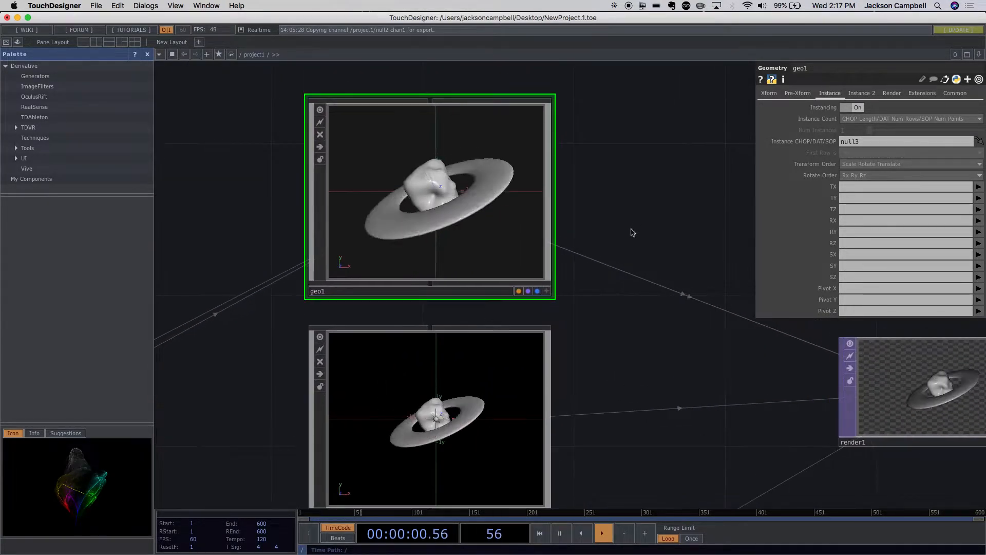
scroll(623, 357, "down", 6)
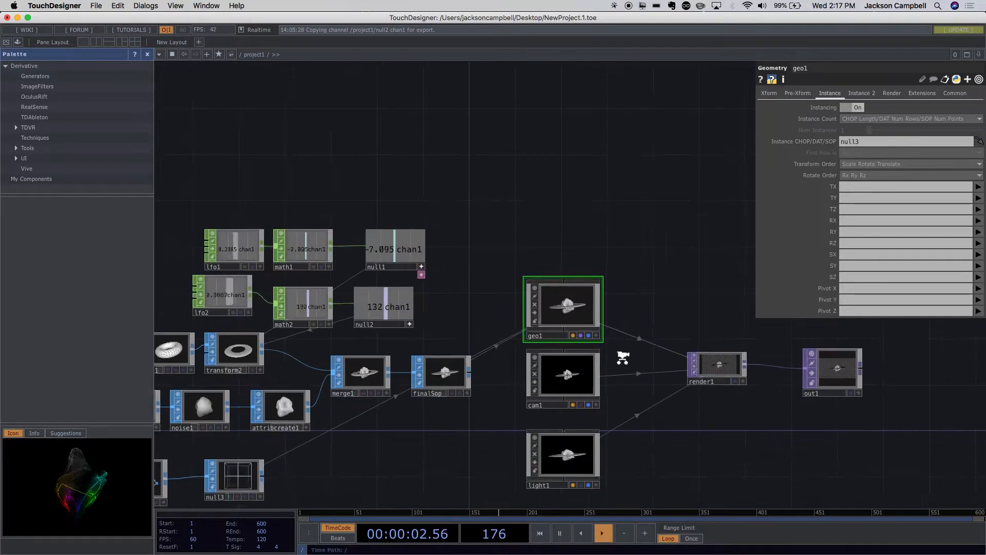
left_click_drag(322, 473, 250, 441)
scroll(560, 414, "up", 3)
left_click_drag(458, 386, 650, 339)
left_click_drag(403, 399, 244, 427)
left_click_drag(684, 412, 617, 457)
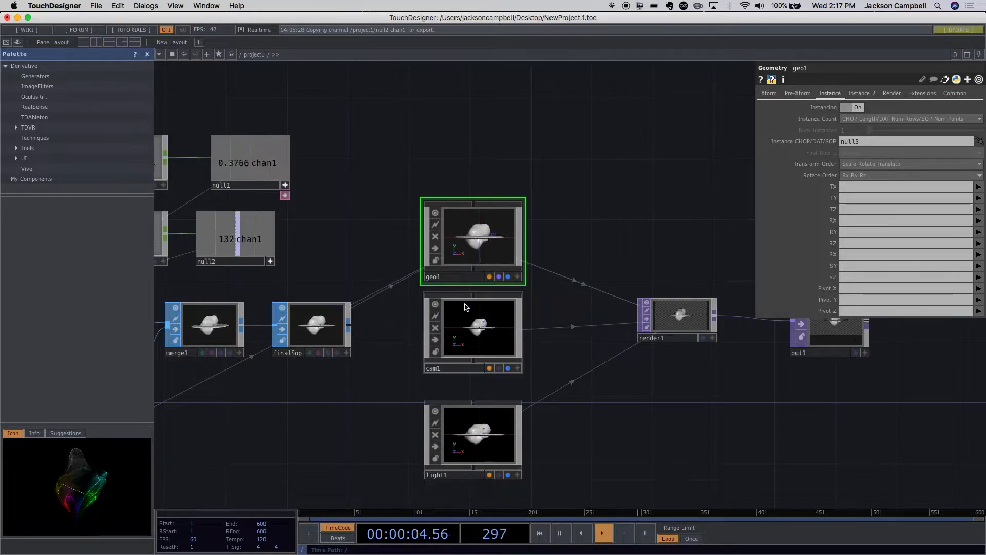
left_click_drag(643, 445, 638, 386)
scroll(635, 393, "down", 5)
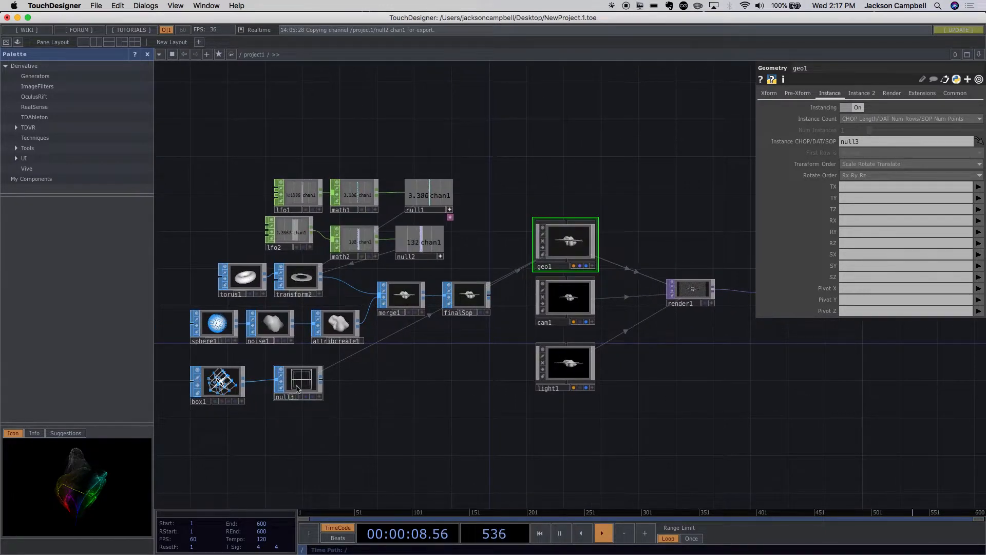
left_click(307, 386)
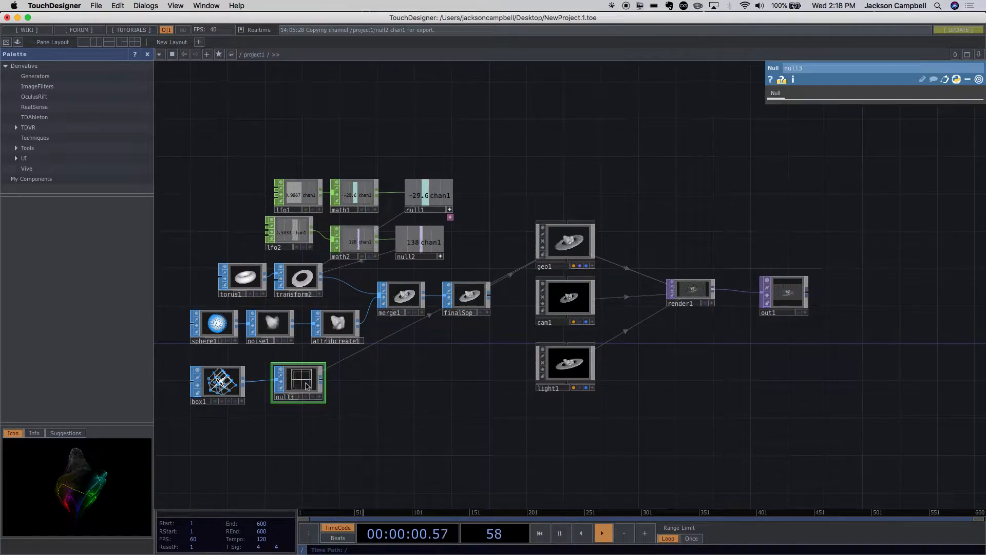
left_click(544, 257)
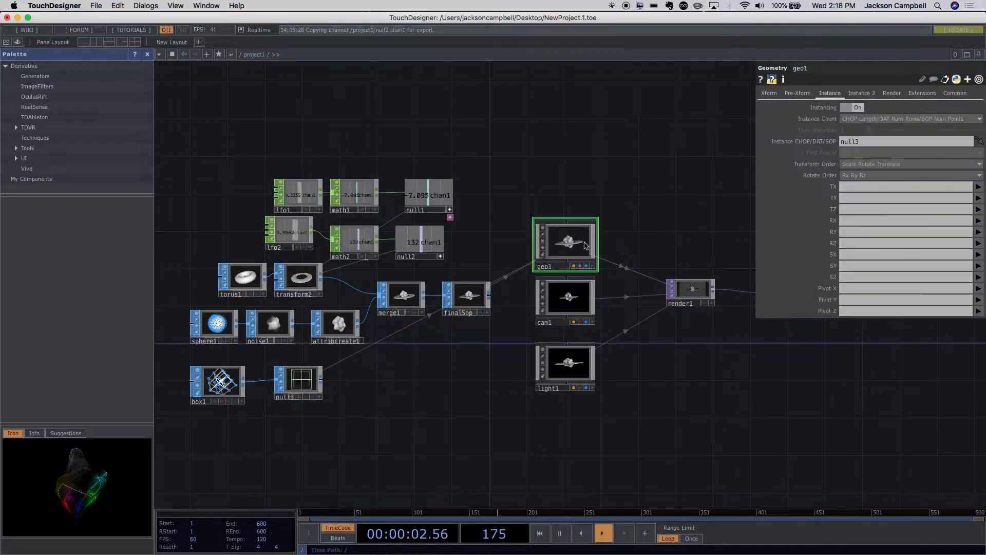
- Map geo1's instance translation to the null3 point positions: TX to P(0), TY to P(1) and TZ to P(2)
scroll(788, 449, "right", 5)
scroll(795, 400, "up", 3)
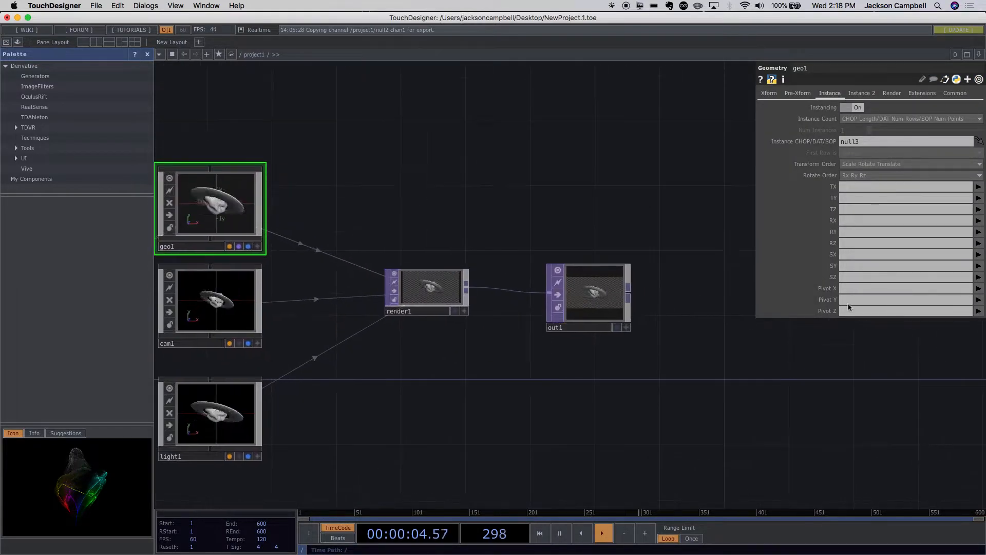
left_click(978, 188)
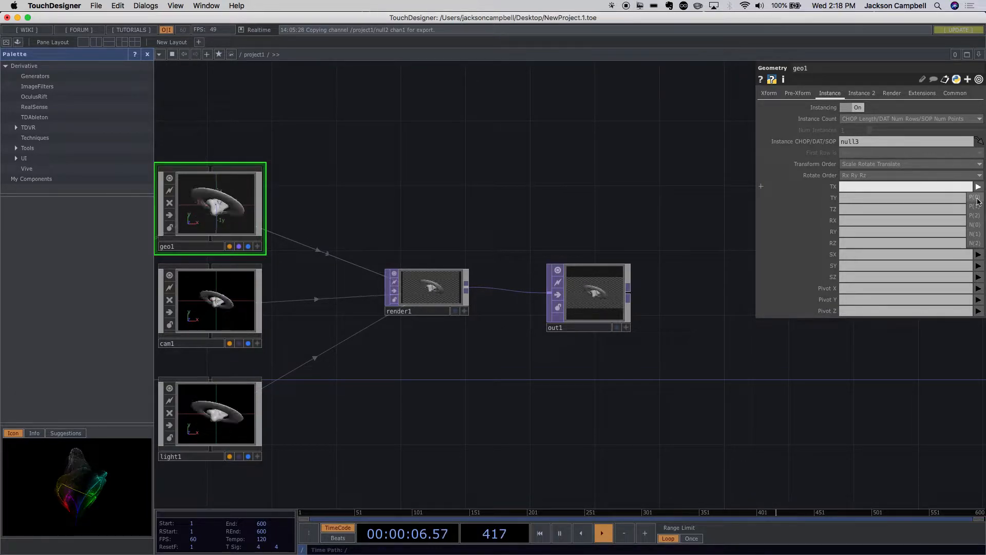
left_click(976, 198)
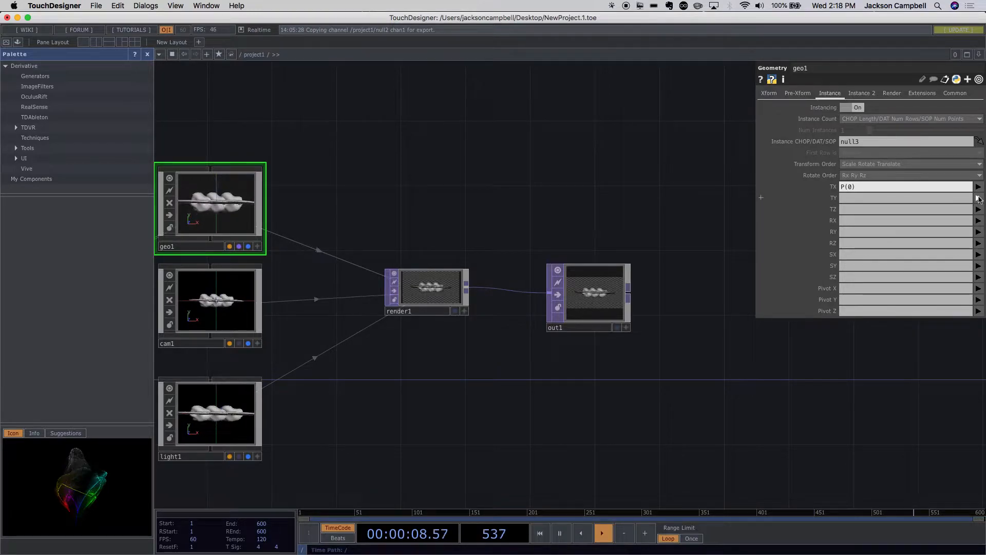
scroll(618, 325, "up", 4)
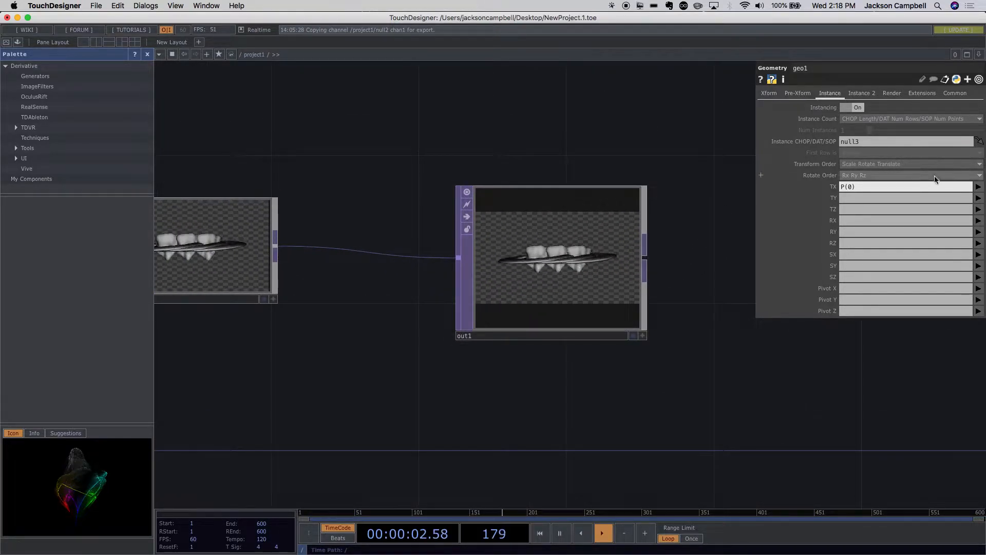
left_click(978, 198)
left_click(974, 217)
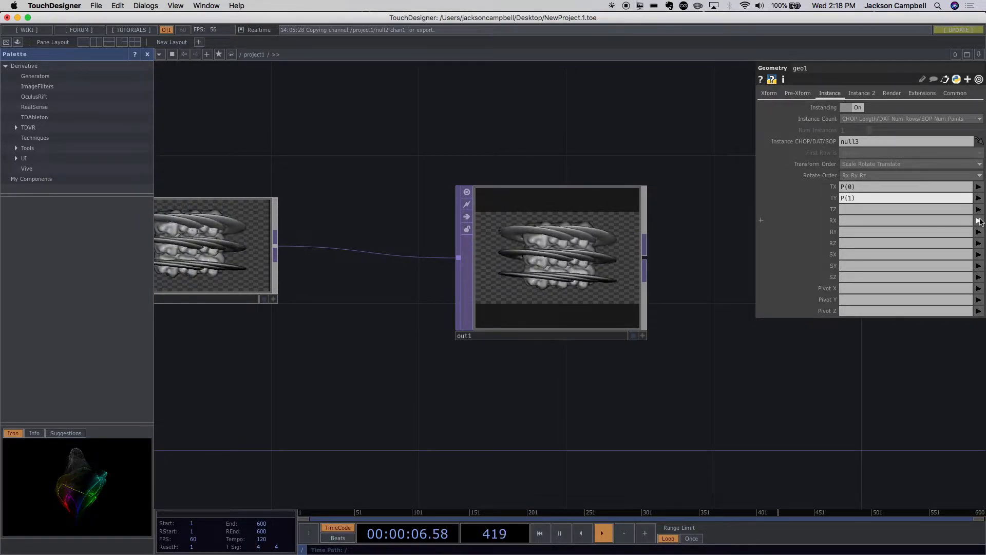
scroll(583, 274, "up", 3)
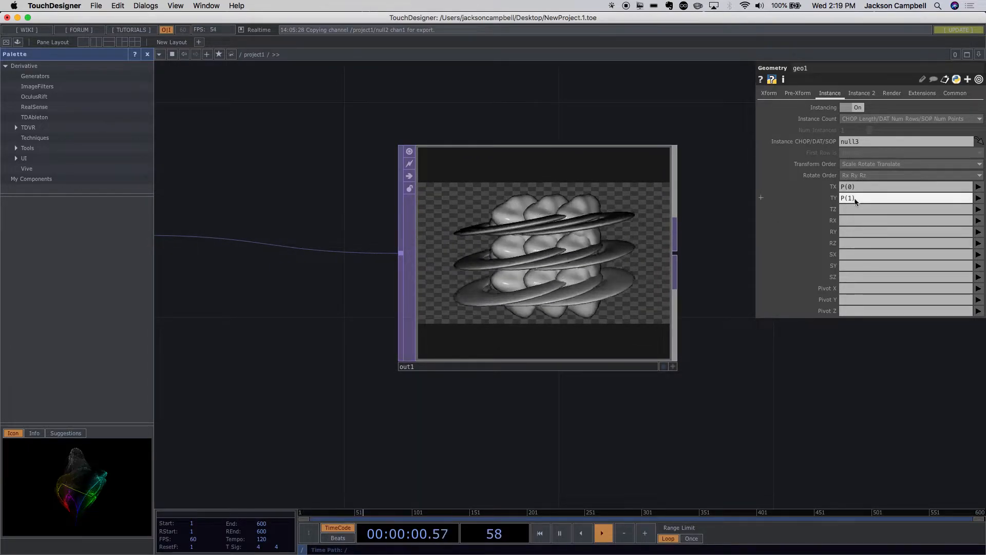
left_click(978, 210)
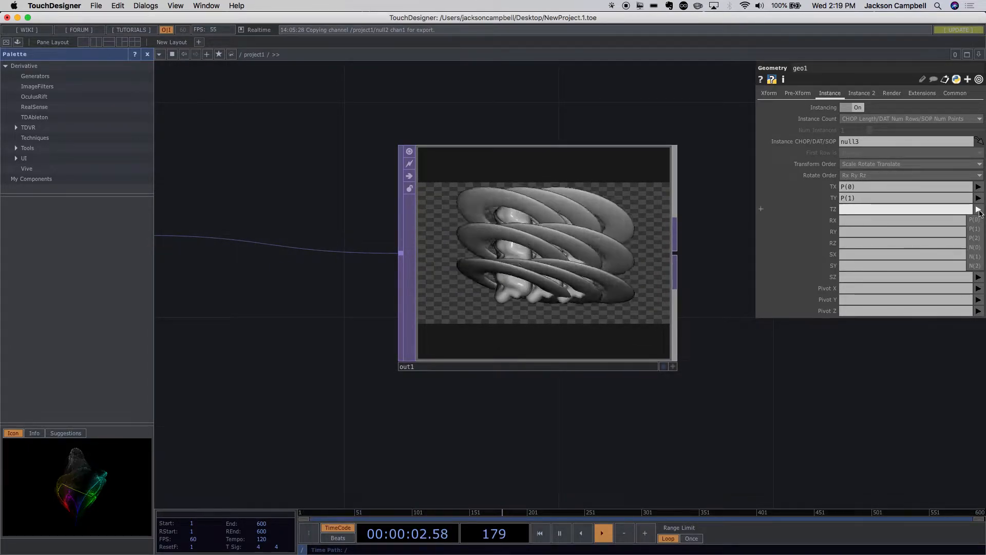
left_click(974, 238)
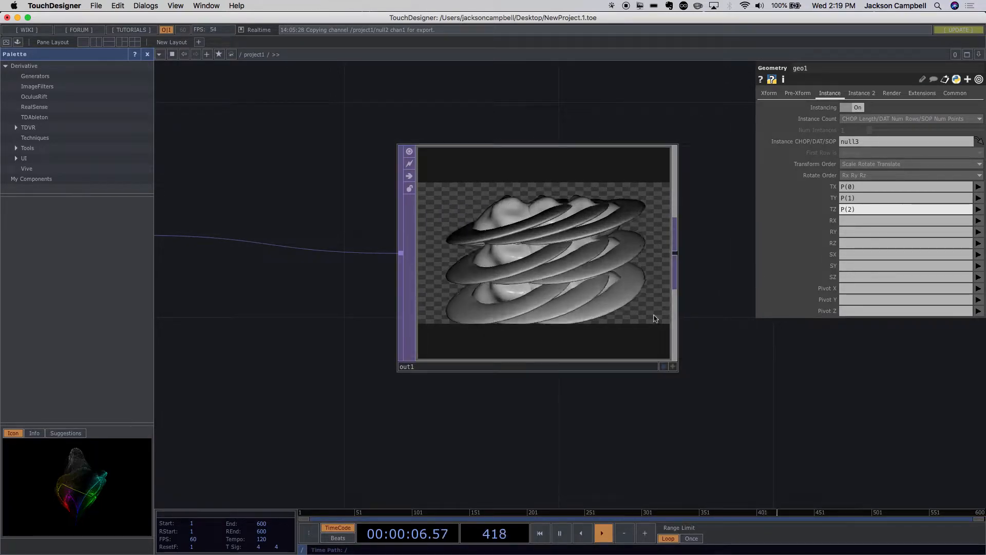
- Examine the instanced planets in the out1 viewer and the operators that feed the render
left_click_drag(678, 370, 679, 374)
left_click_drag(608, 293, 589, 316)
left_click(674, 367)
left_click_drag(609, 265, 631, 301)
scroll(689, 365, "down", 5)
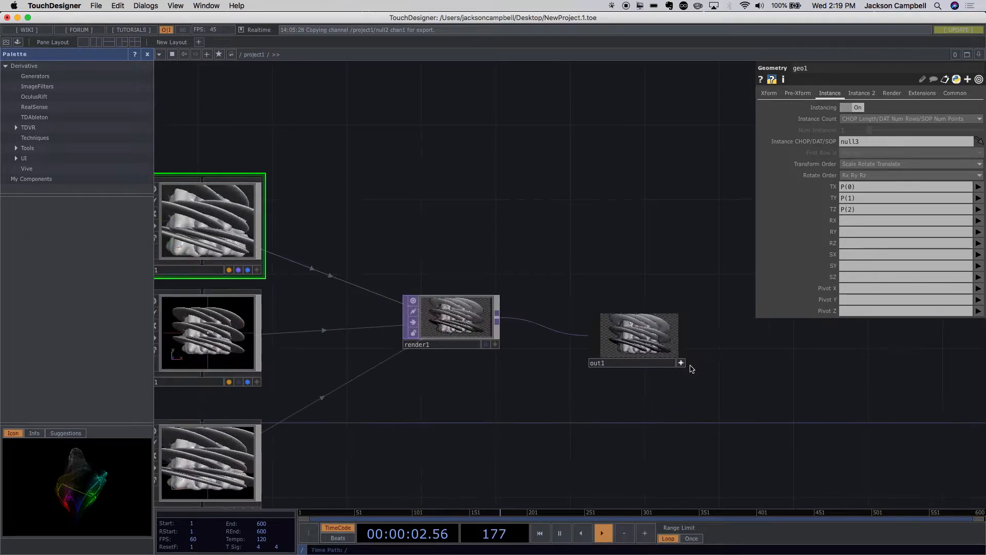
scroll(692, 368, "down", 2)
scroll(608, 412, "down", 3)
left_click_drag(609, 423, 751, 373)
left_click_drag(487, 372, 668, 319)
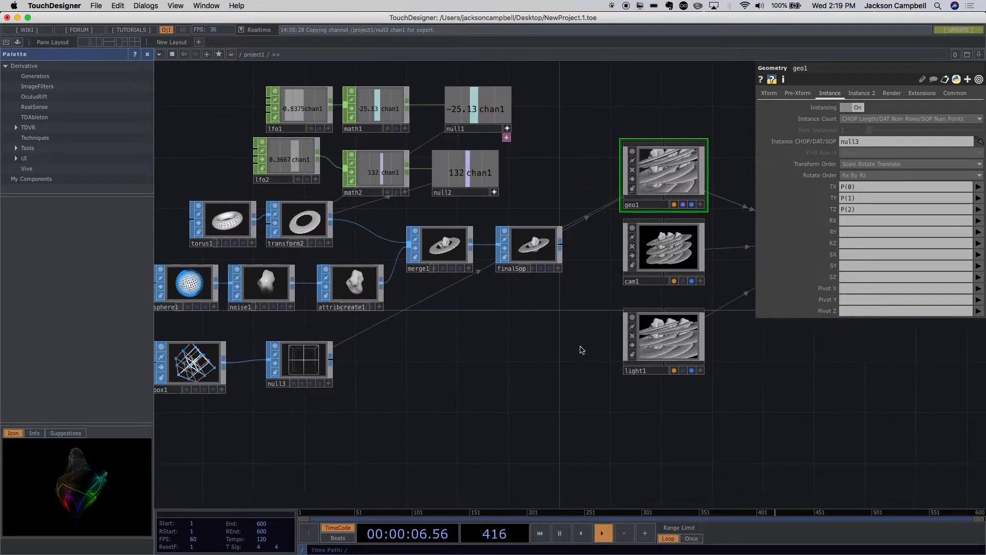
left_click_drag(517, 341, 464, 379)
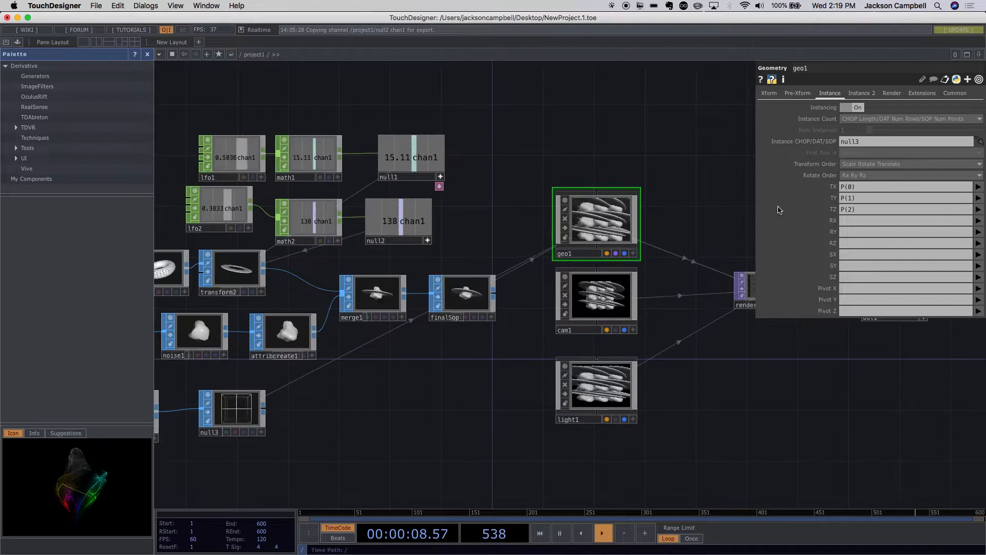
- Shift null3 slightly away from box1 and try null2 as the Instance CHOP/DAT/SOP of geo1
left_click(861, 143)
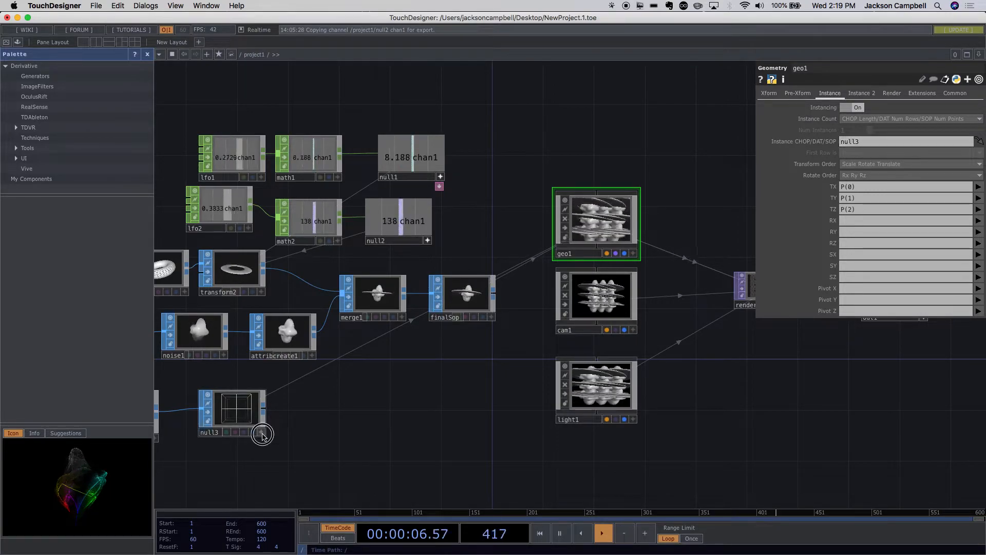
left_click_drag(237, 417, 262, 419)
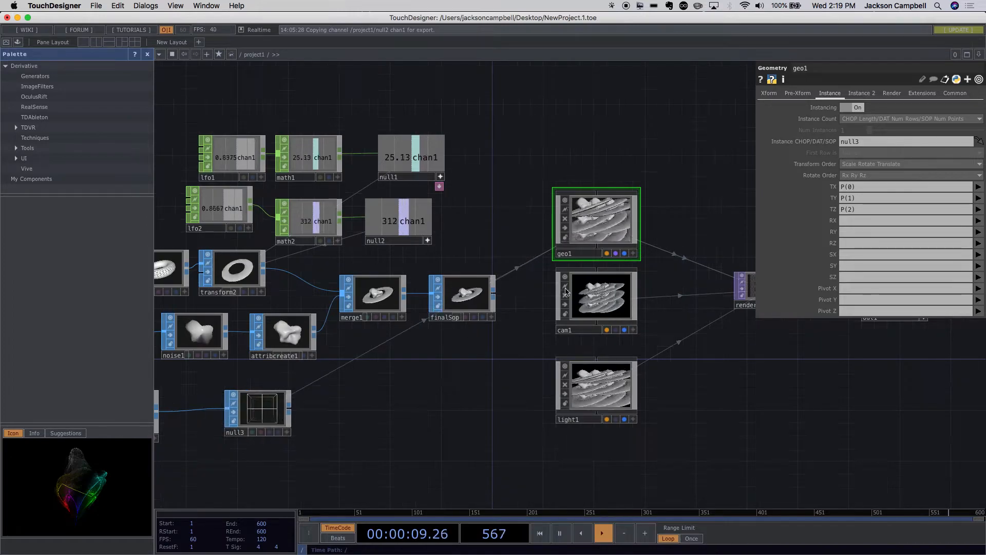
left_click(862, 144)
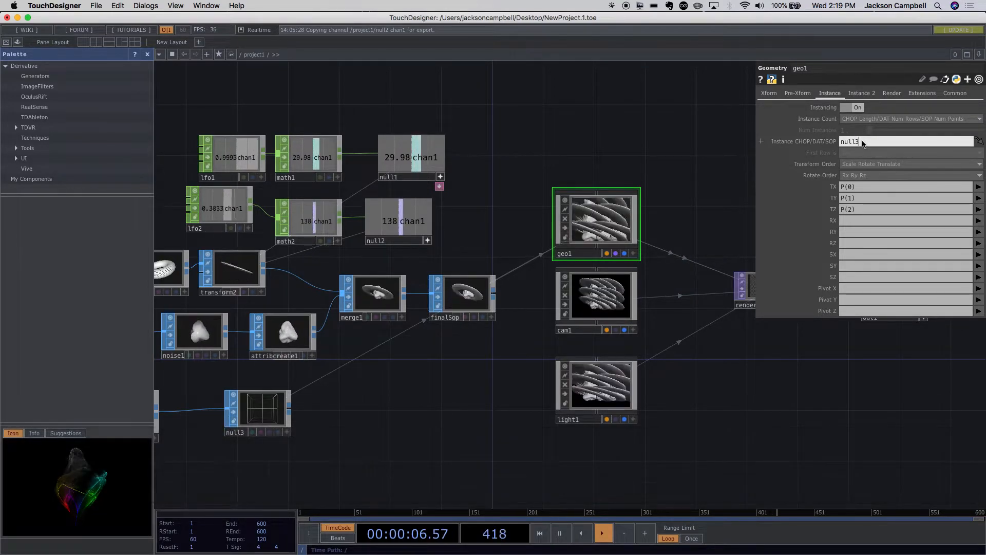
left_click(876, 143)
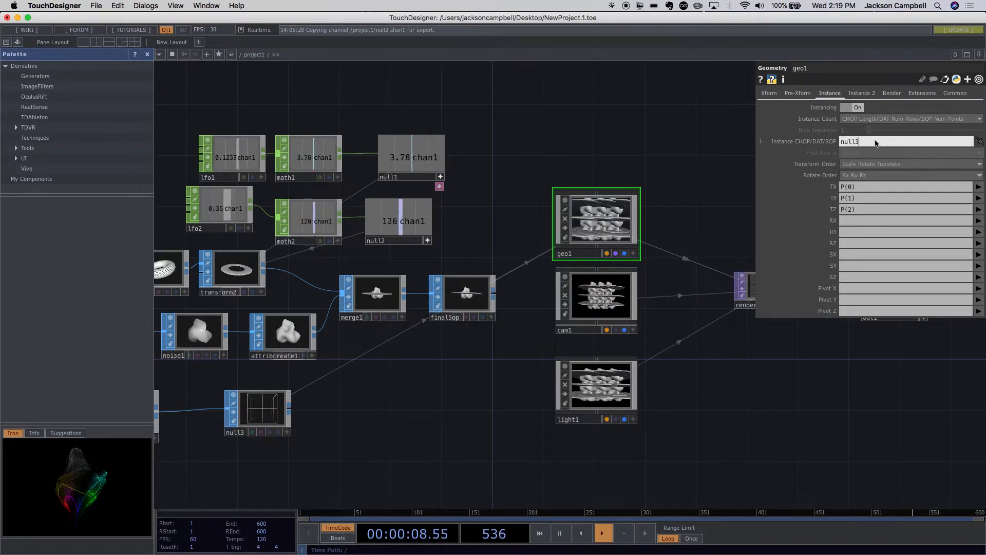
key("BackSpace")
type("2")
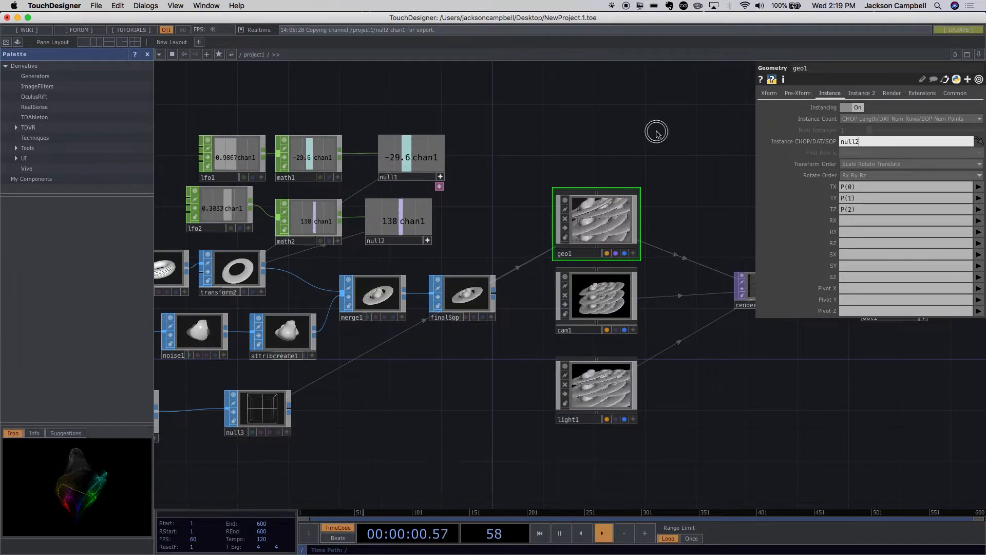
key("Return")
- Try the nonexistent null5 as the Instance CHOP/DAT/SOP of geo1 and read the warning details on the node
left_click(859, 144)
left_click_drag(861, 144, 854, 144)
type("5")
key("Return")
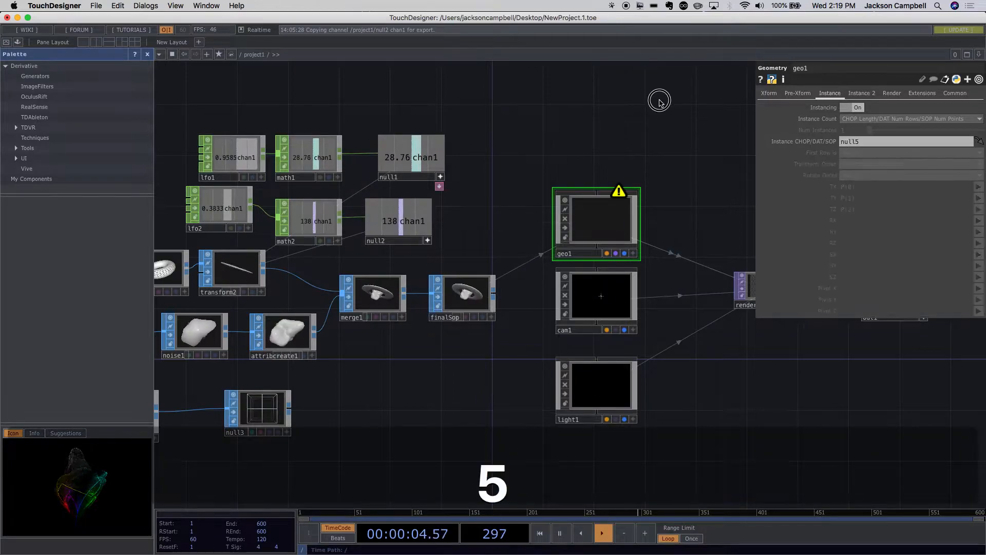
middle_click(619, 198)
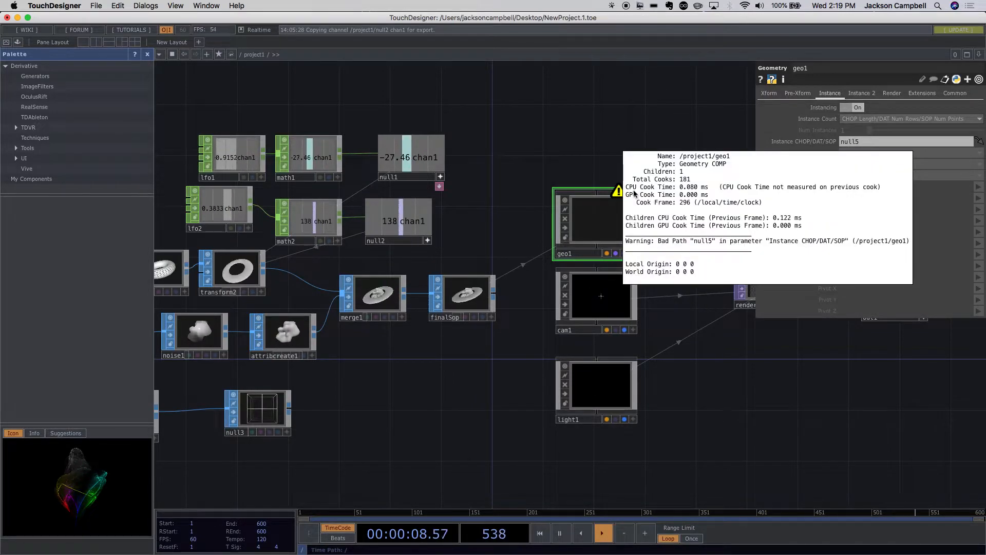
- Set geo1's Instance CHOP/DAT/SOP back to null3
left_click(858, 144)
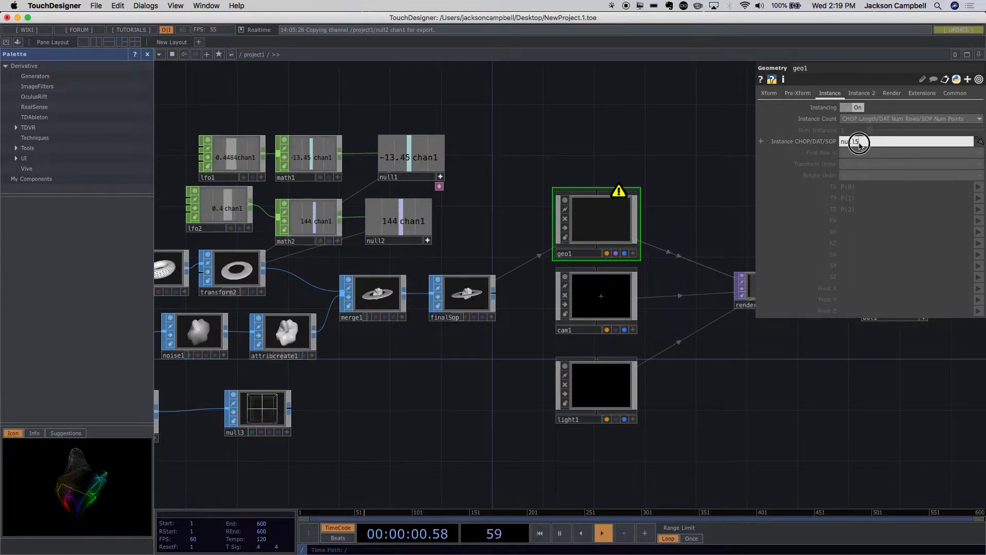
type("3")
key("Return")
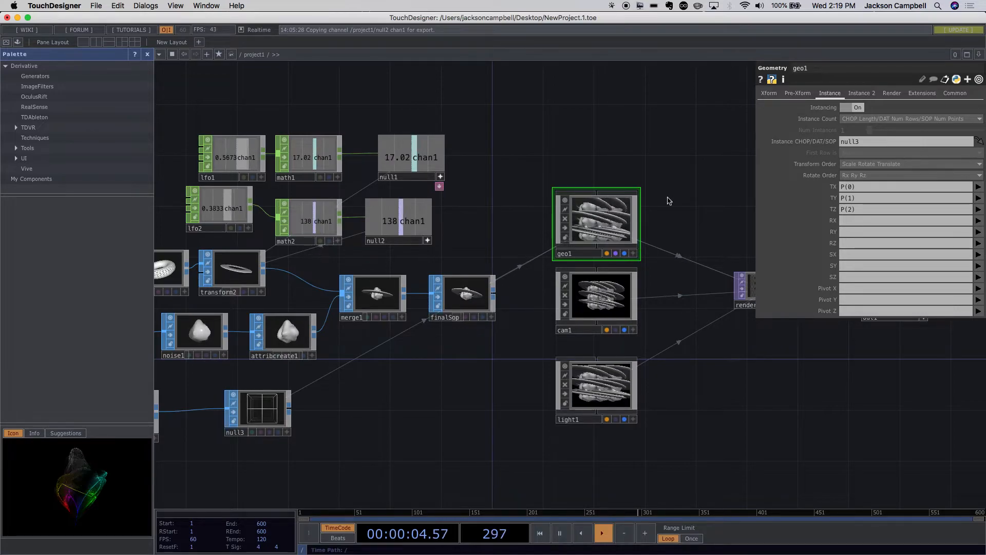
- Raise the cam1 camera by setting its Y translation to 4
left_click_drag(430, 399, 372, 370)
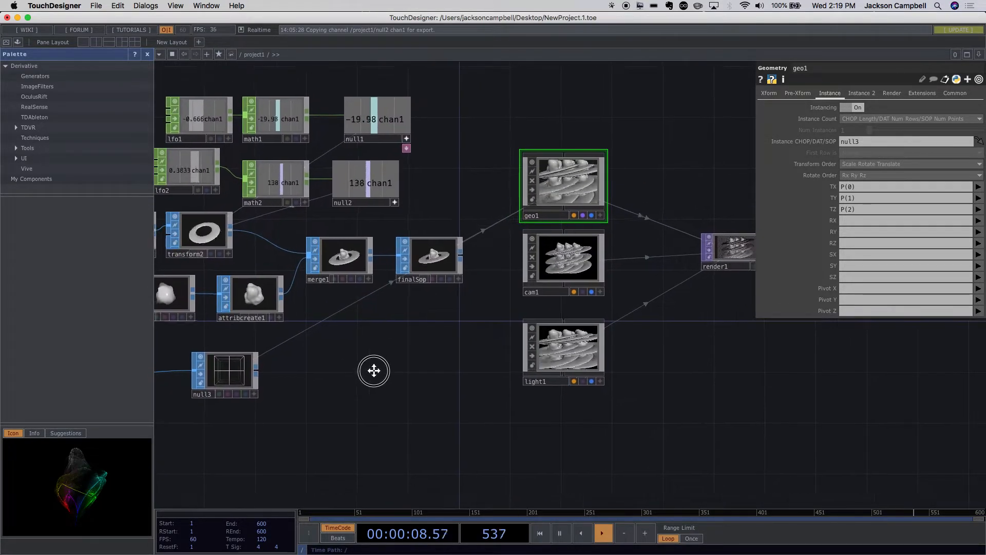
left_click(546, 278)
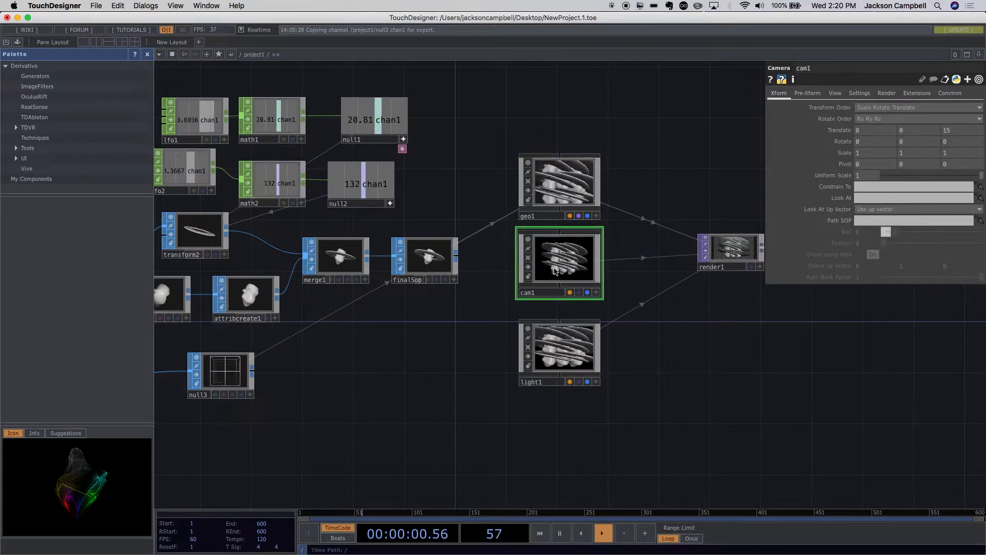
left_click_drag(693, 362, 549, 444)
scroll(558, 402, "up", 5)
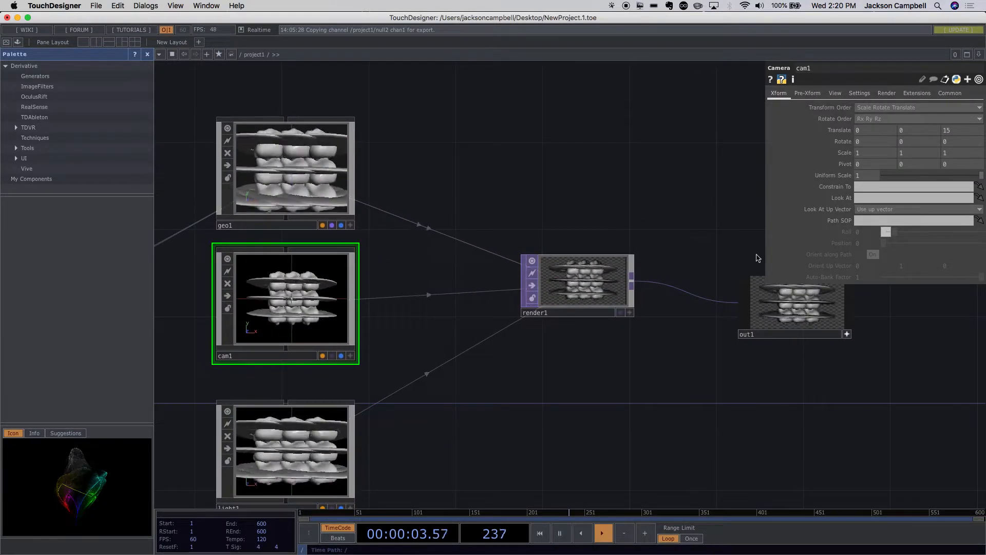
left_click(918, 135)
middle_click_drag(918, 135, 948, 124)
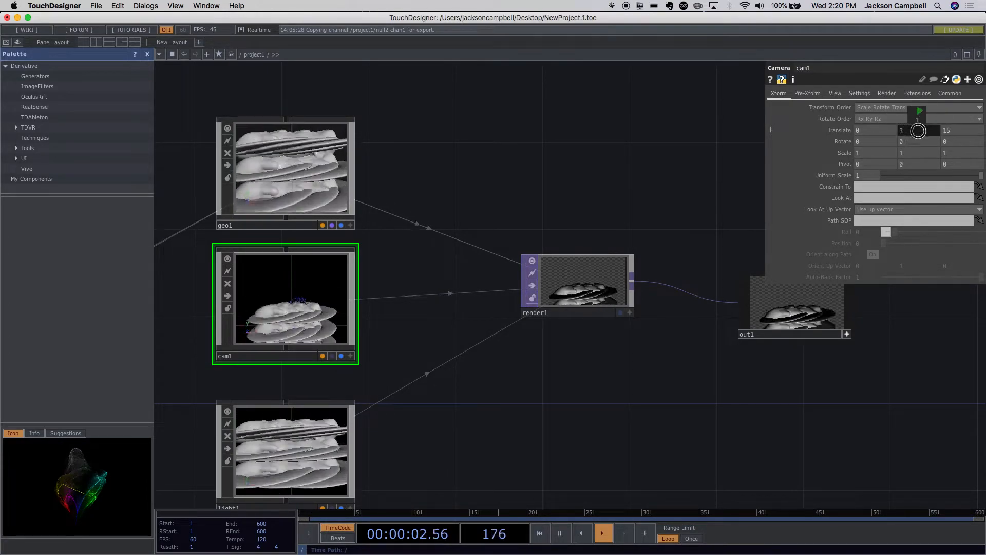
middle_click_drag(953, 137, 950, 138)
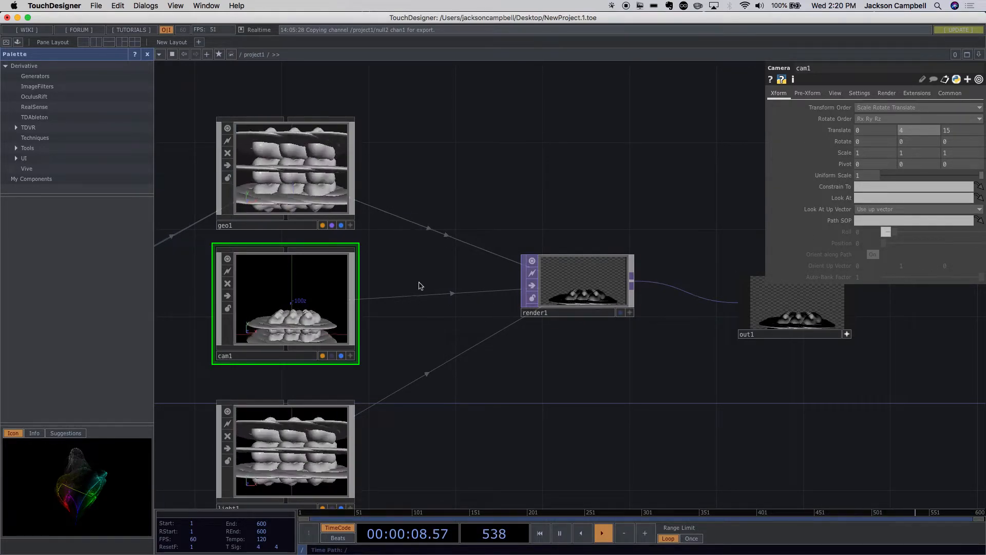
- Aim cam1 at the geometry by setting its Look At target to geo1
left_click(291, 194)
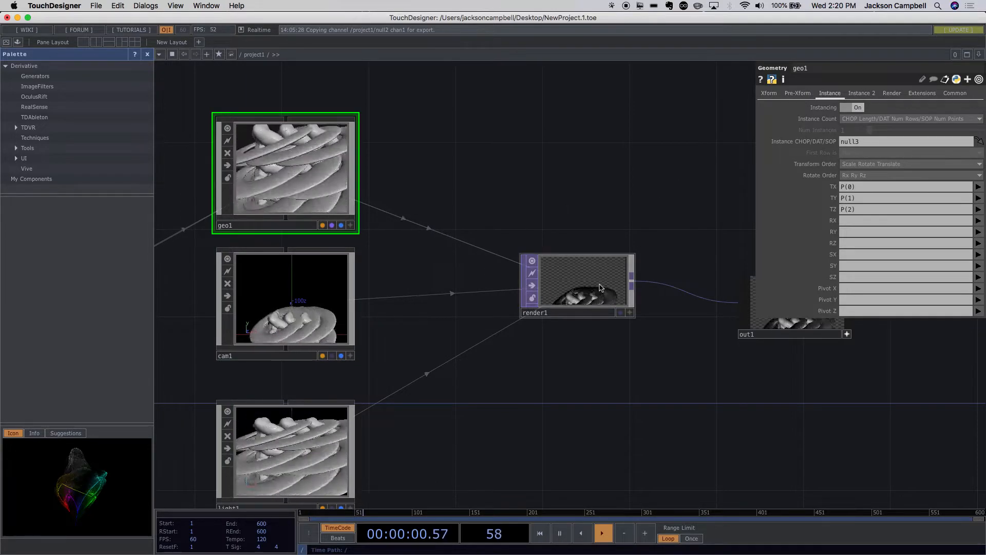
left_click(347, 300)
left_click(873, 198)
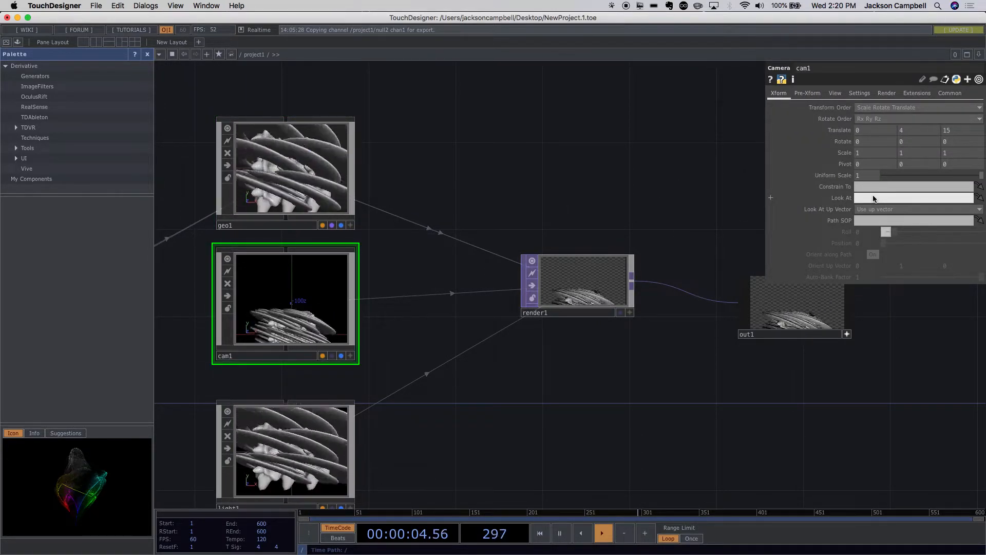
type("geo1")
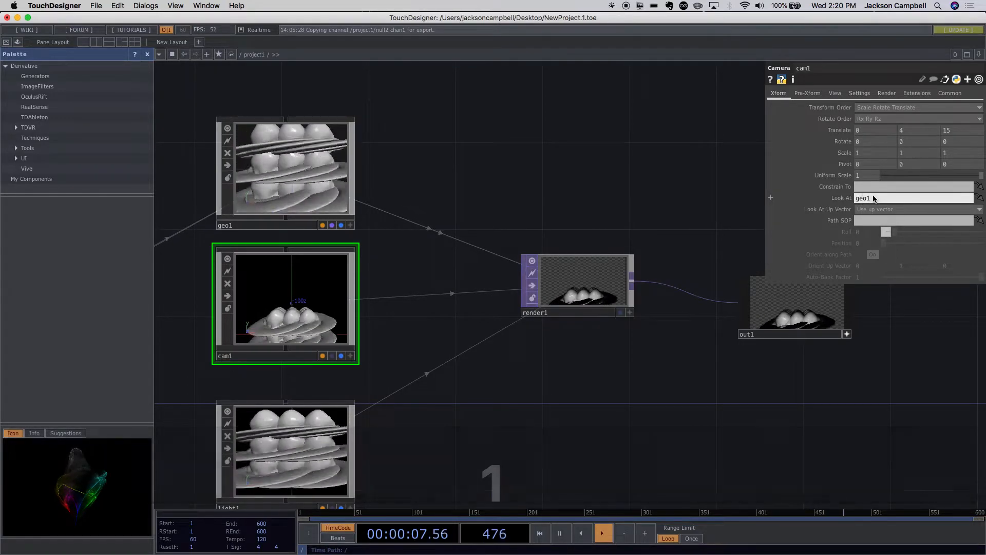
left_click(625, 197)
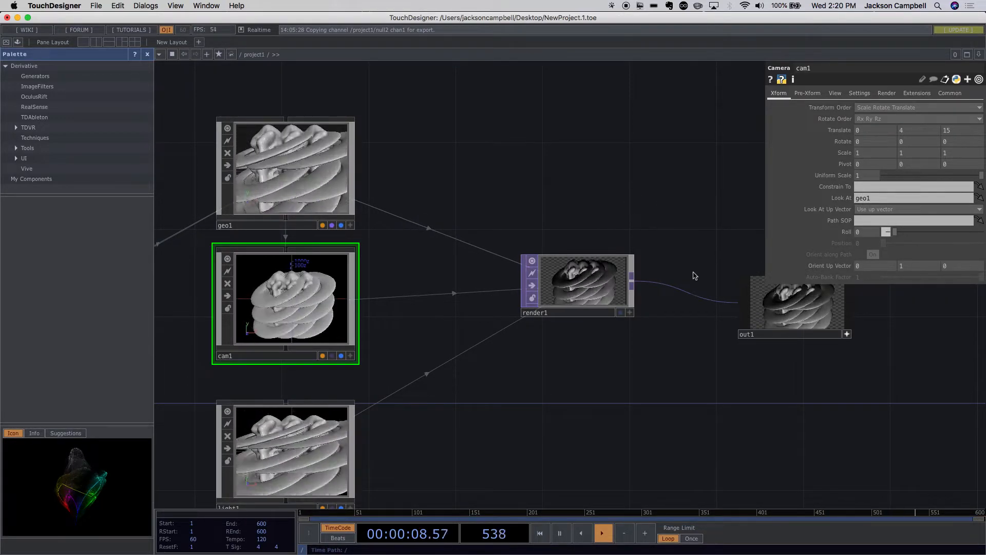
- Examine the instanced planets from the new camera angle in out1 and review the whole operator network
left_click_drag(664, 344, 521, 346)
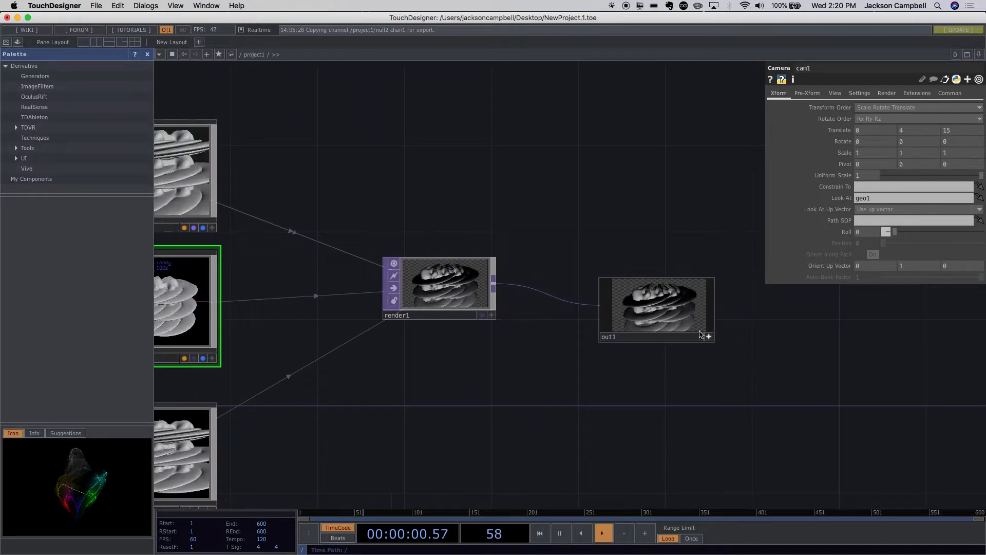
scroll(710, 334, "up", 6)
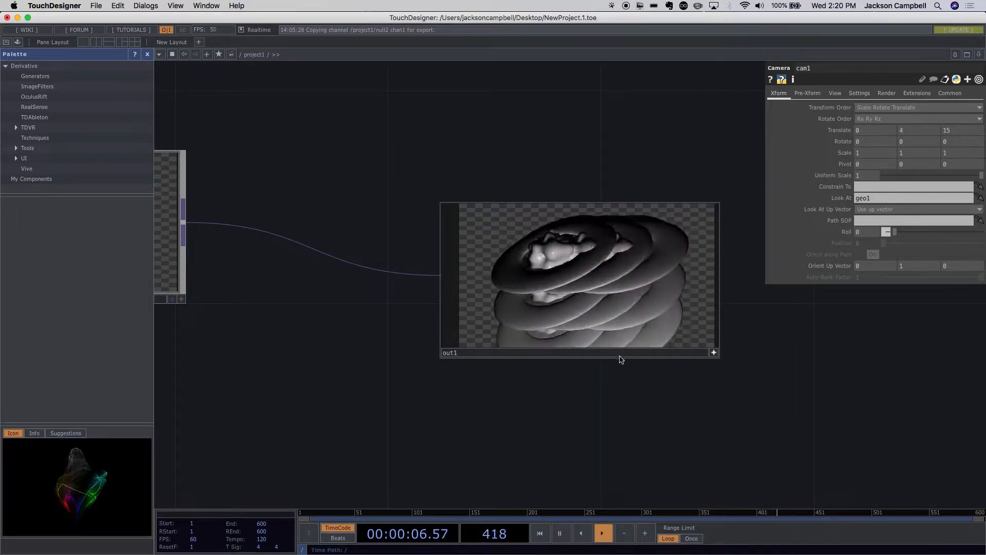
scroll(621, 360, "down", 10)
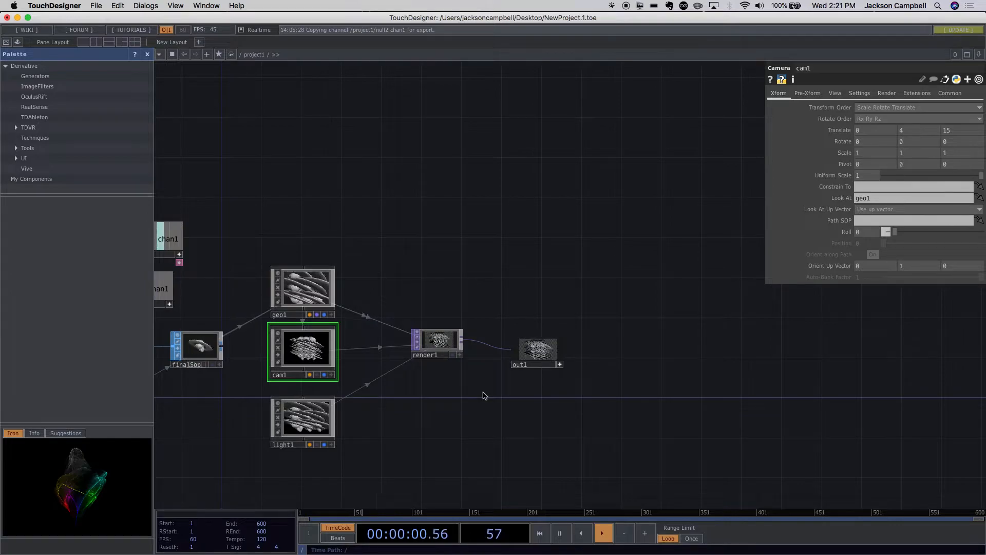
scroll(491, 397, "up", 10)
scroll(501, 401, "up", 10)
key("h")
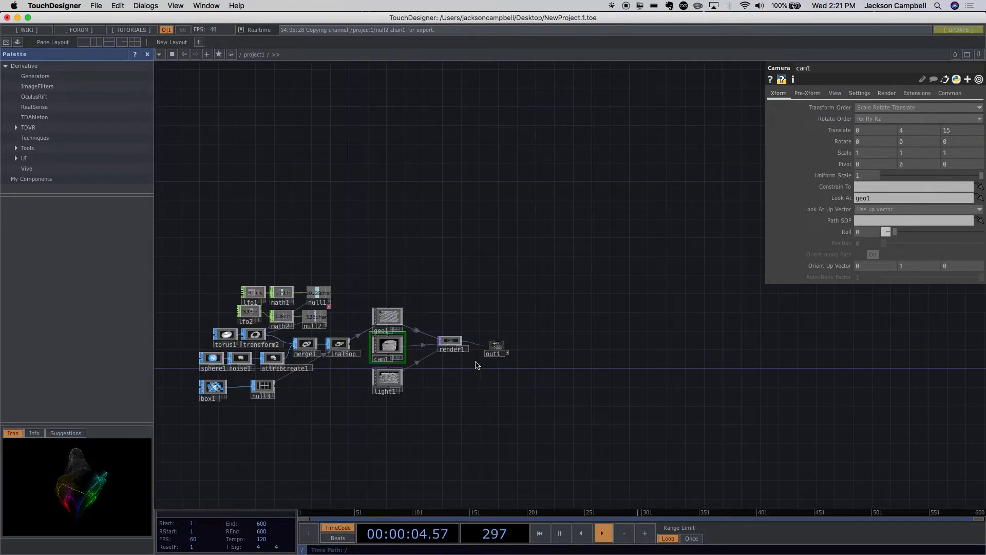
scroll(329, 404, "up", 8)
left_click_drag(313, 387, 496, 403)
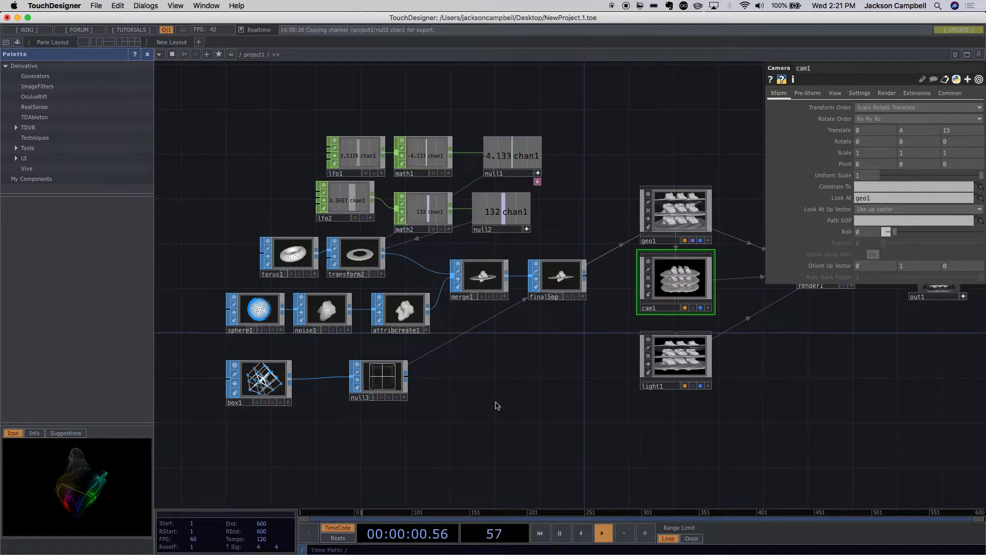
left_click_drag(457, 394, 437, 394)
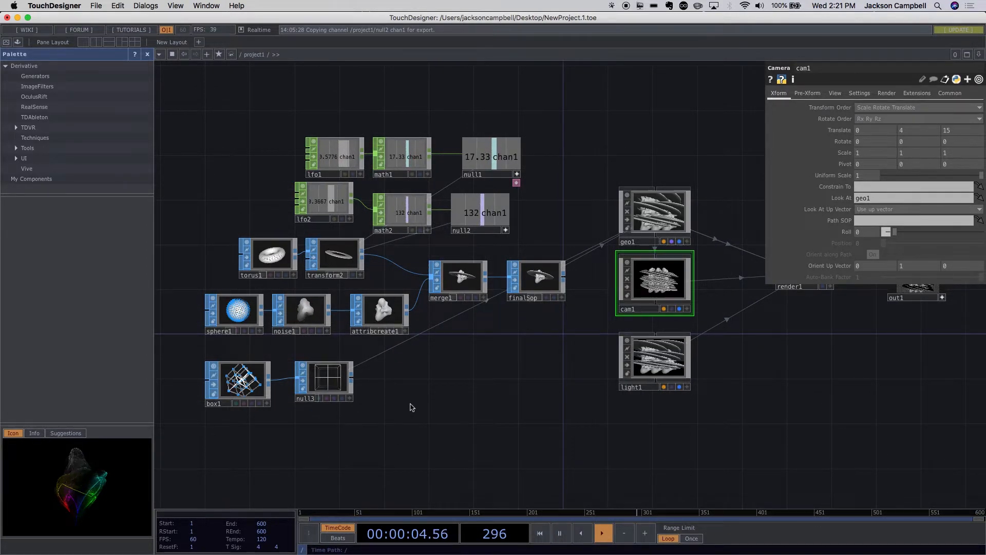
- Move null3 farther from box1 to make room and insert a Transform SOP on the wire between them
left_click(347, 394)
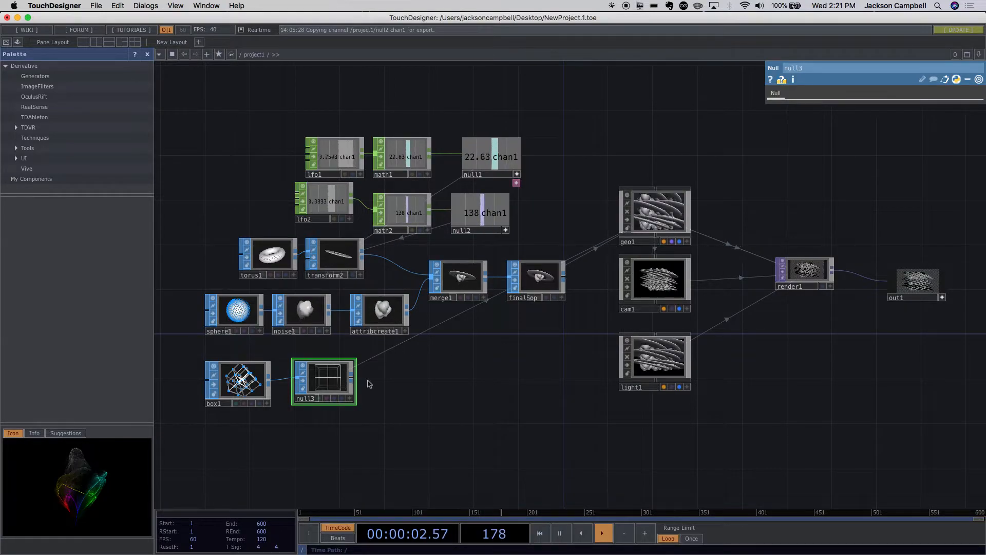
left_click_drag(329, 391, 429, 392)
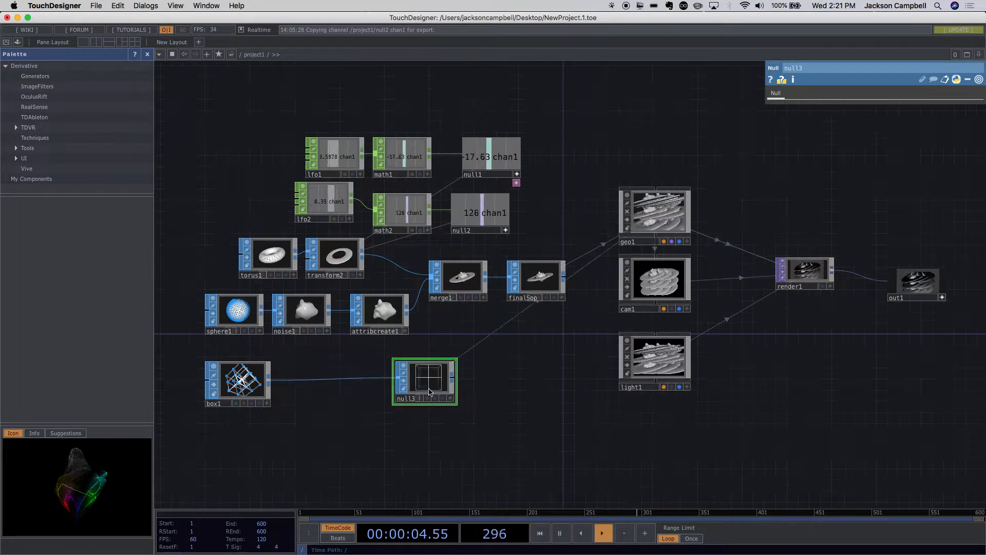
scroll(362, 387, "up", 2)
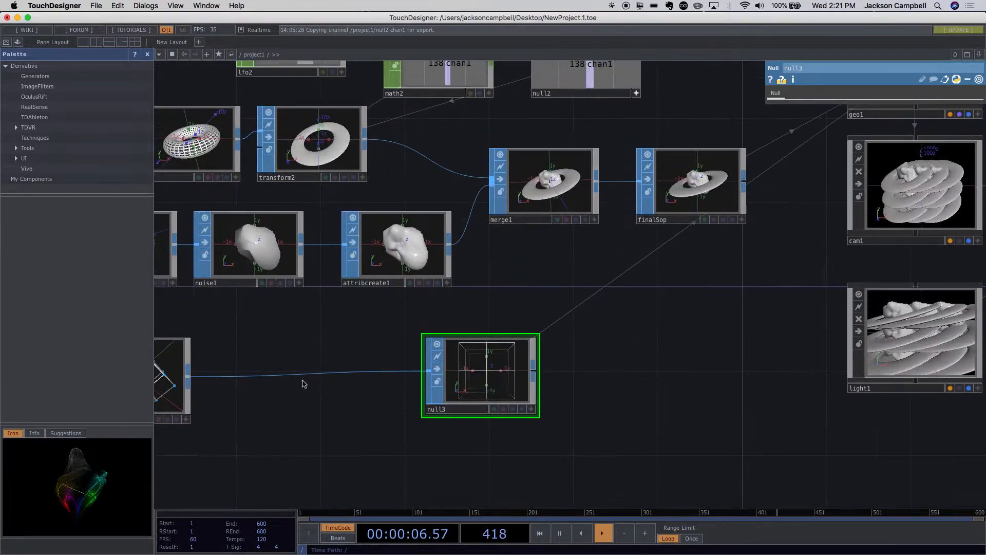
right_click(303, 377)
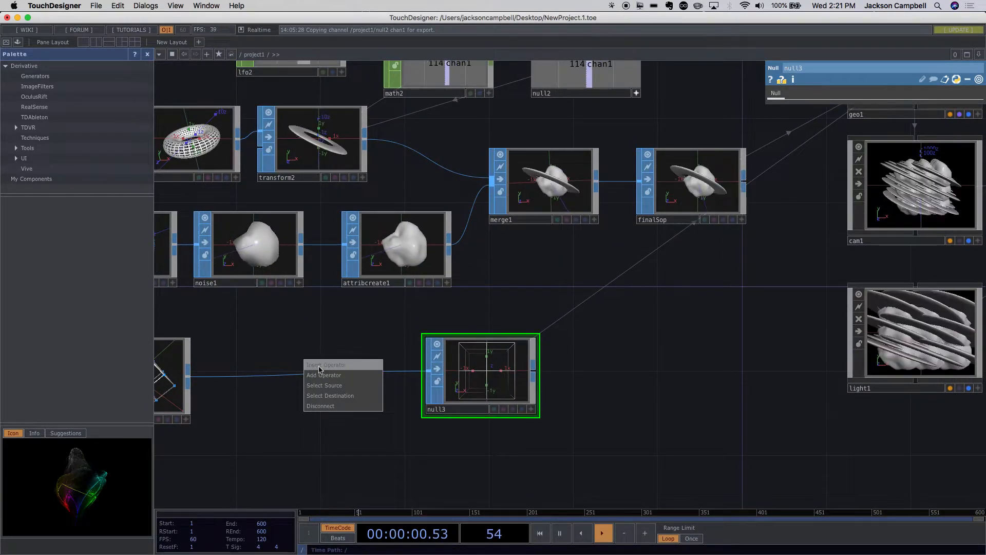
left_click(319, 365)
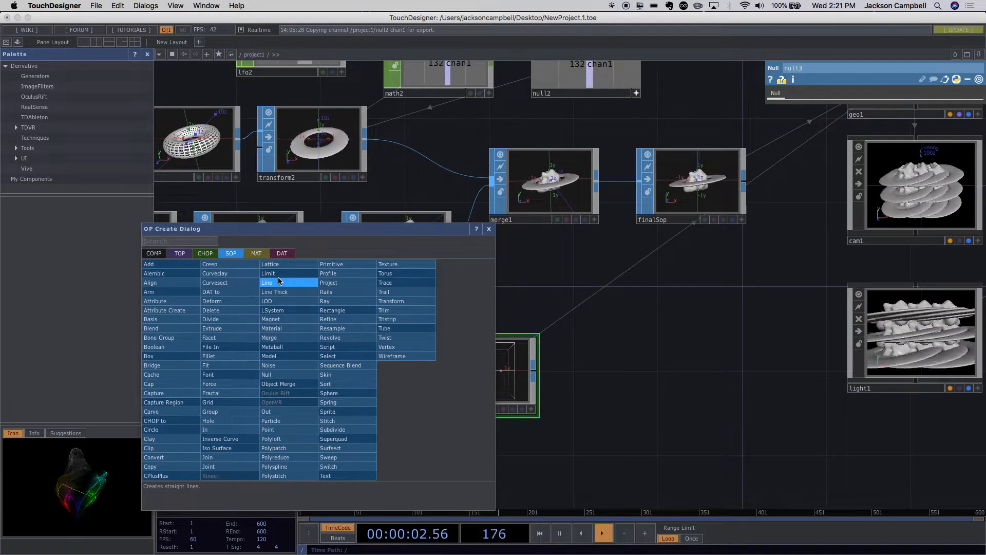
type("t")
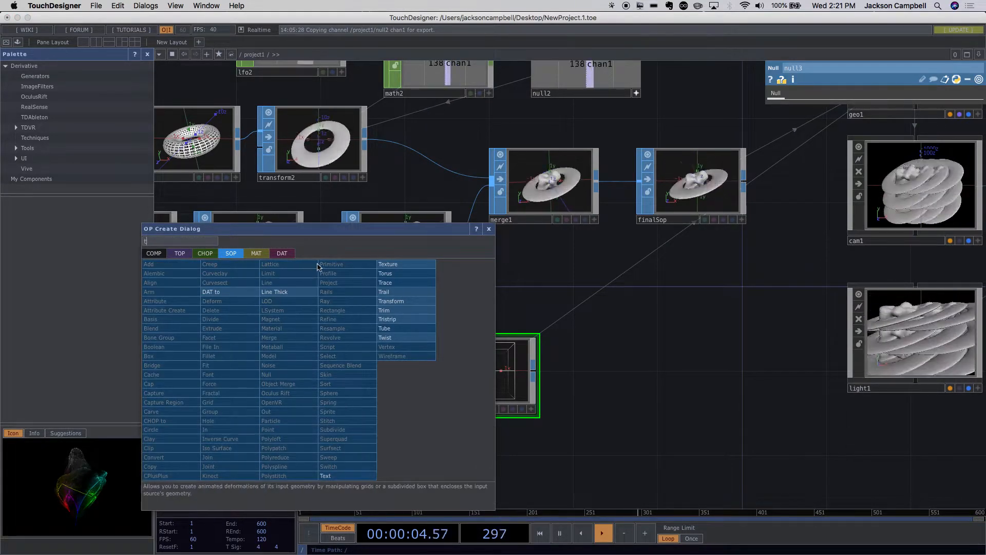
left_click(389, 303)
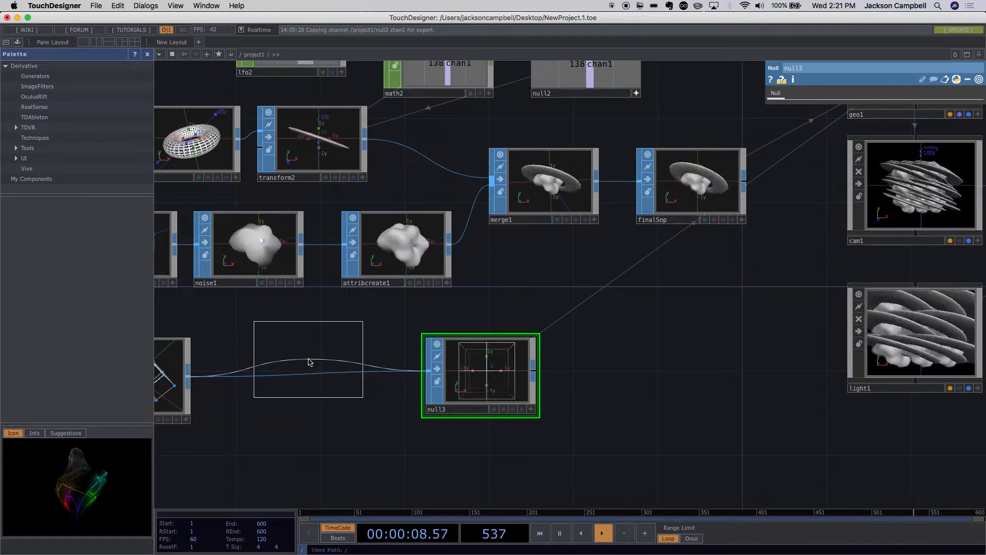
left_click(309, 362)
scroll(362, 402, "down", 2)
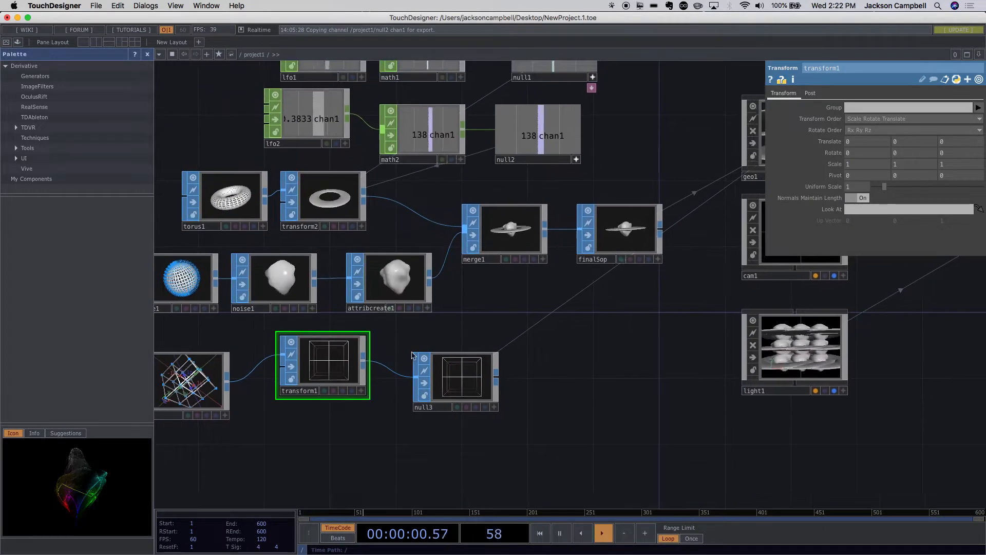
- Scale transform1 to 3 on the X, Y and Z axes to spread out the instanced planets
scroll(615, 414, "down", 3)
scroll(616, 414, "down", 1)
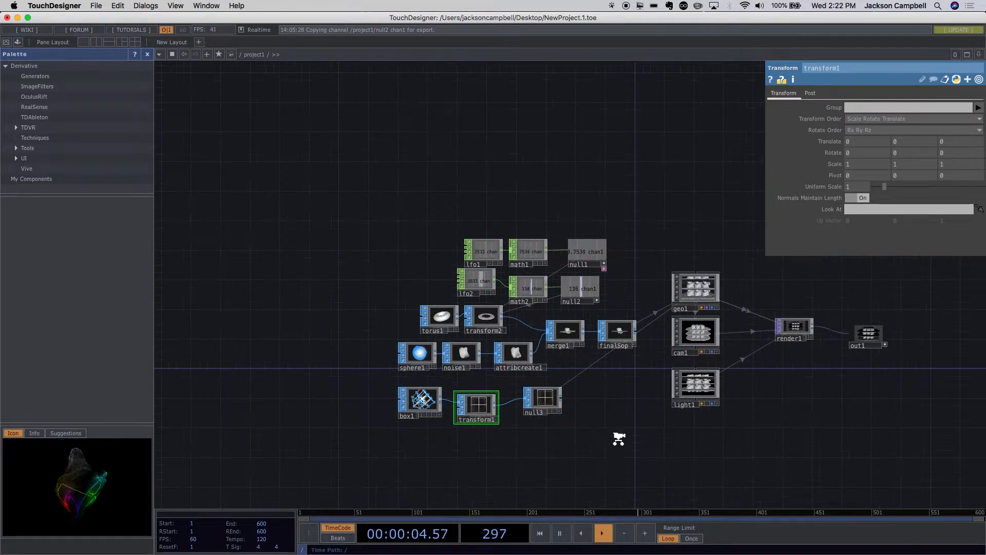
scroll(619, 438, "up", 1)
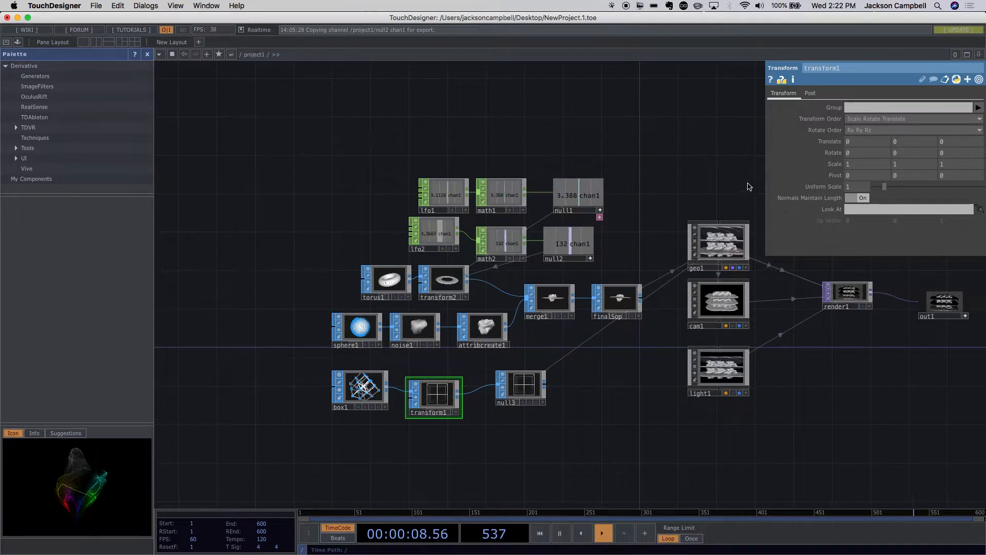
scroll(799, 335, "up", 3)
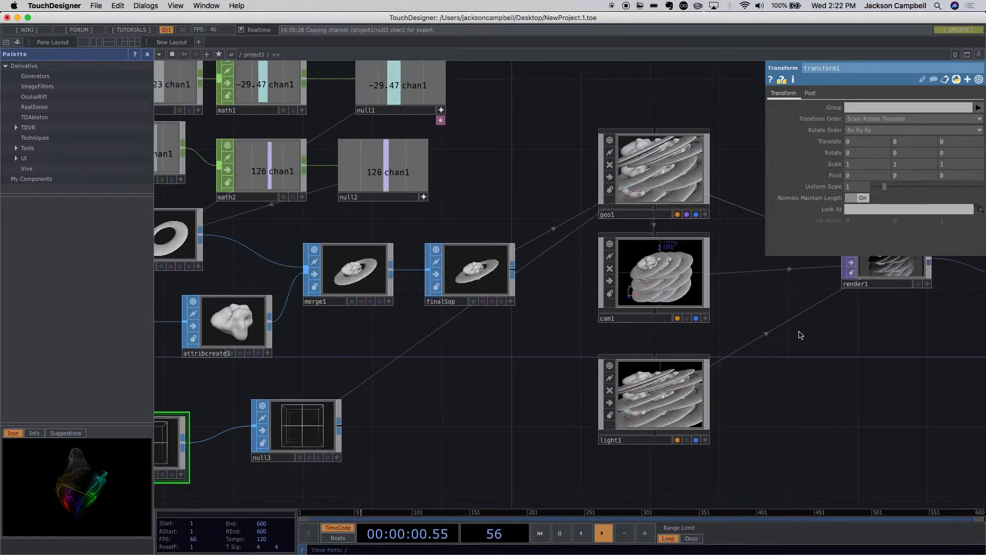
scroll(801, 335, "down", 1)
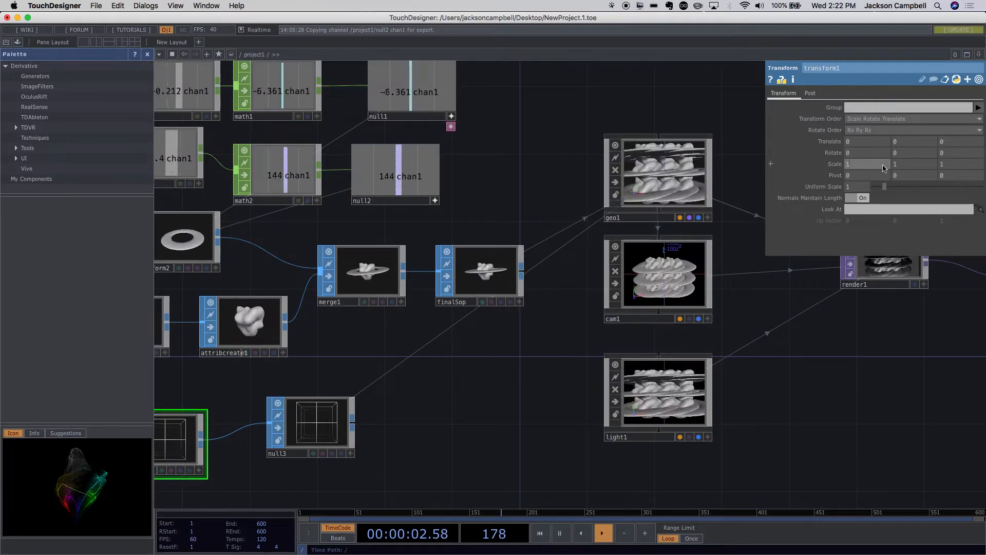
left_click_drag(857, 165, 895, 164)
type("3")
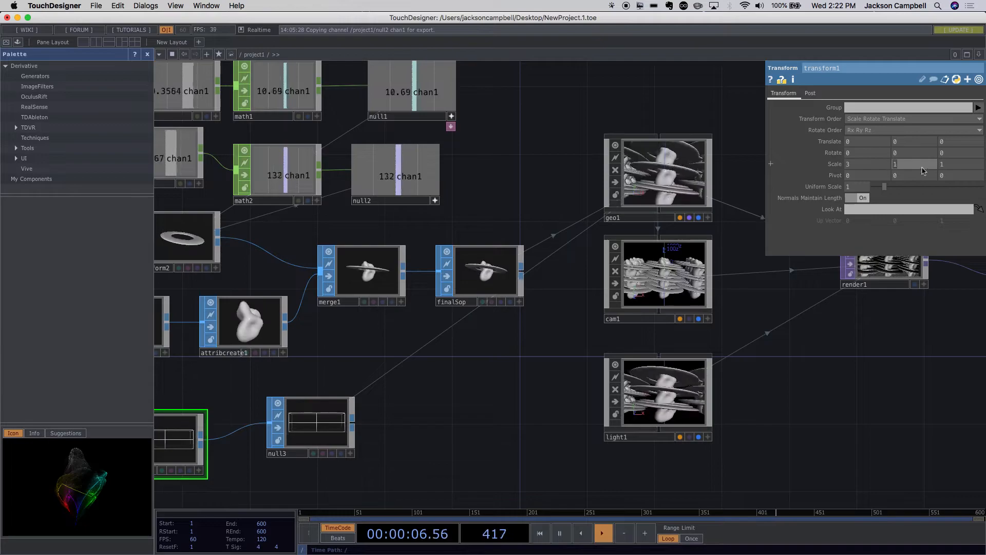
type("3")
key("Tab")
type("3")
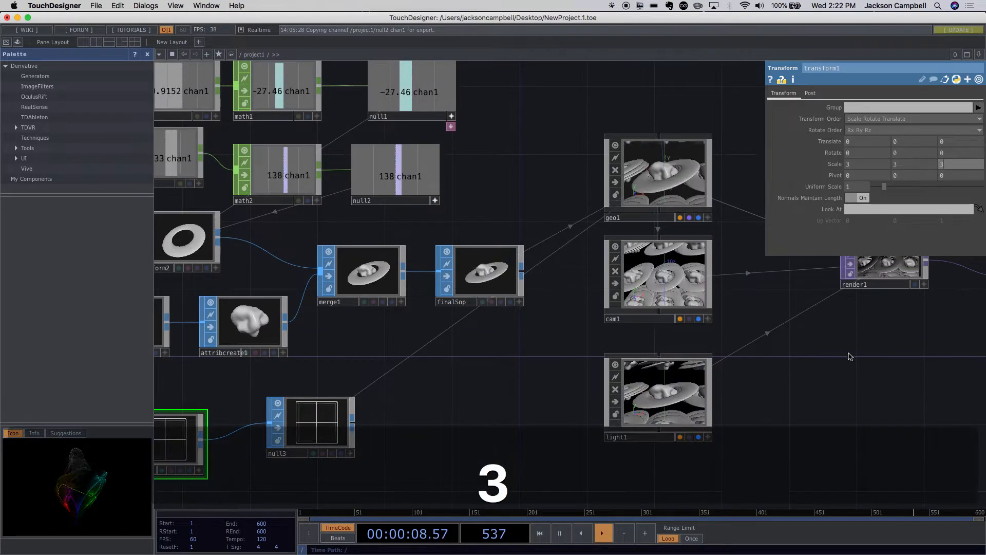
- Pull cam1 back from the enlarged instance grid by setting its Z translation to 25
scroll(834, 368, "down", 5)
scroll(915, 347, "up", 2)
scroll(915, 347, "up", 8)
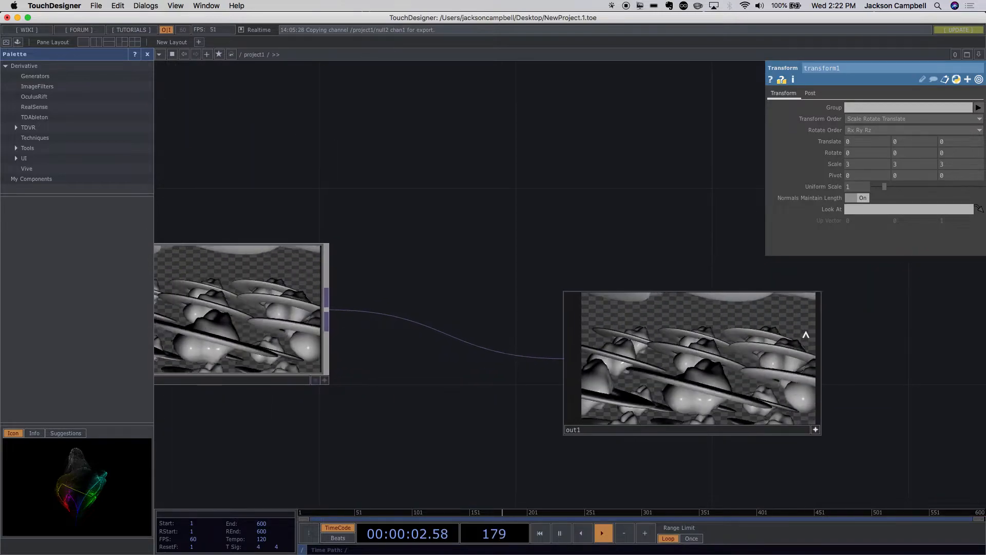
scroll(806, 334, "down", 5)
scroll(799, 334, "up", 4)
left_click(599, 338)
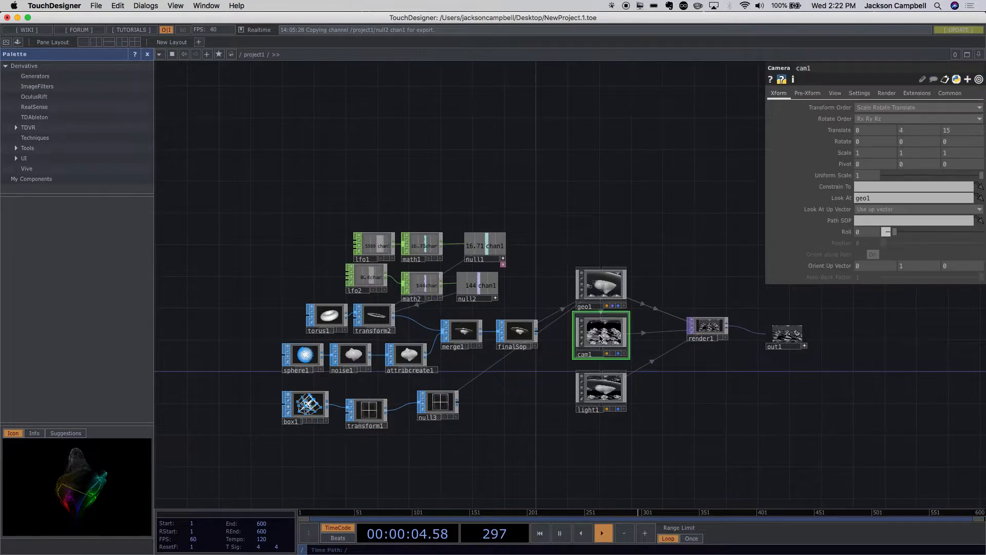
left_click(952, 132)
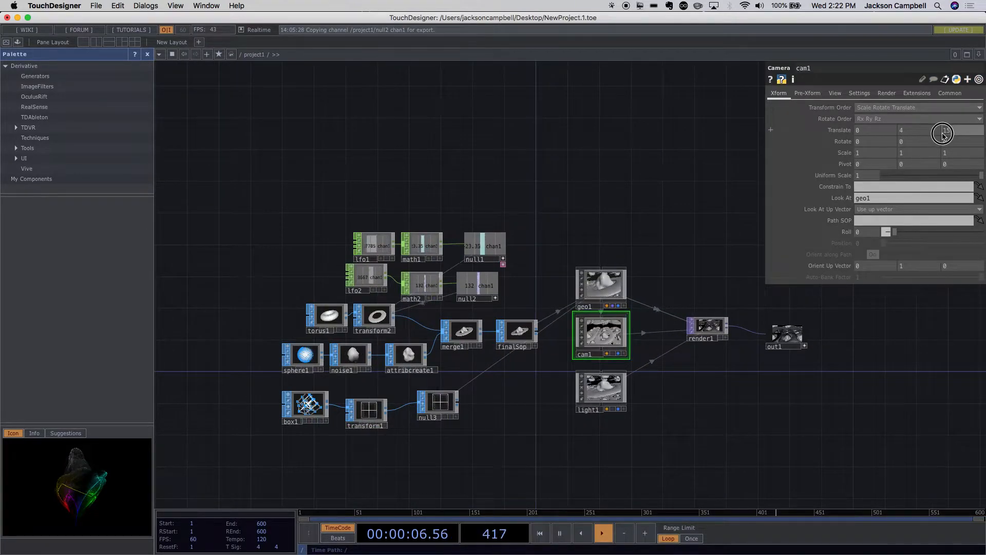
type("25")
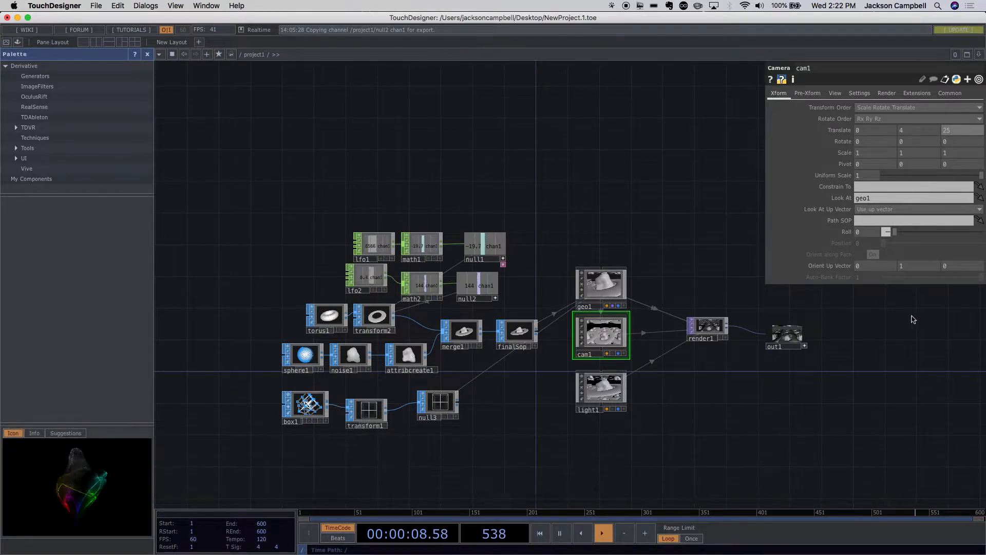
- Check the framing in out1 and set cam1's Z translation to 35
scroll(811, 365, "up", 6)
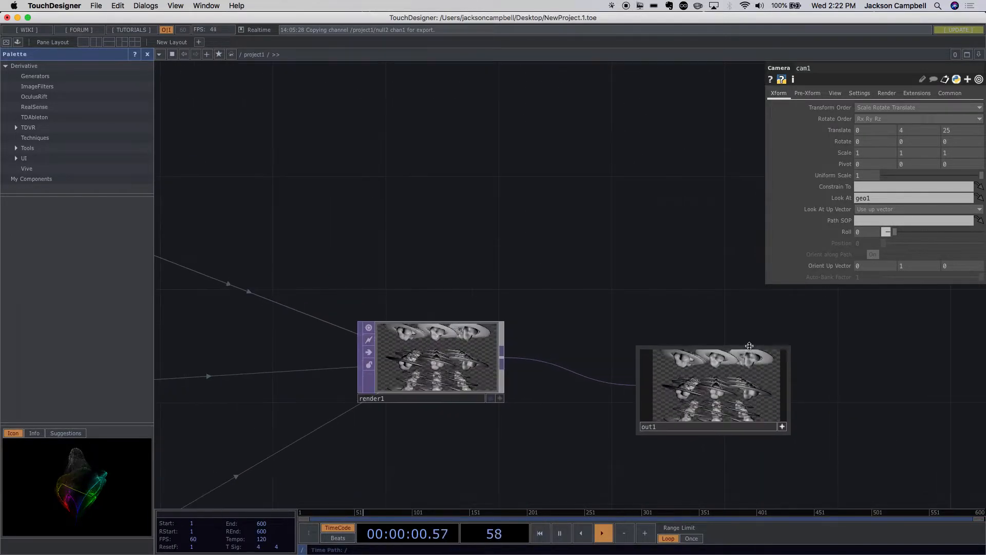
scroll(754, 379, "down", 2)
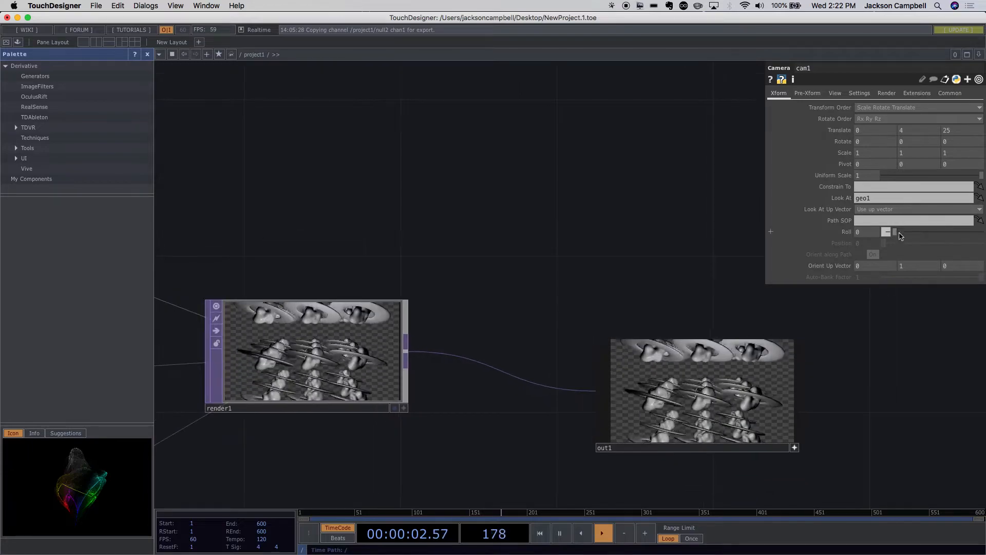
left_click_drag(954, 131, 945, 131)
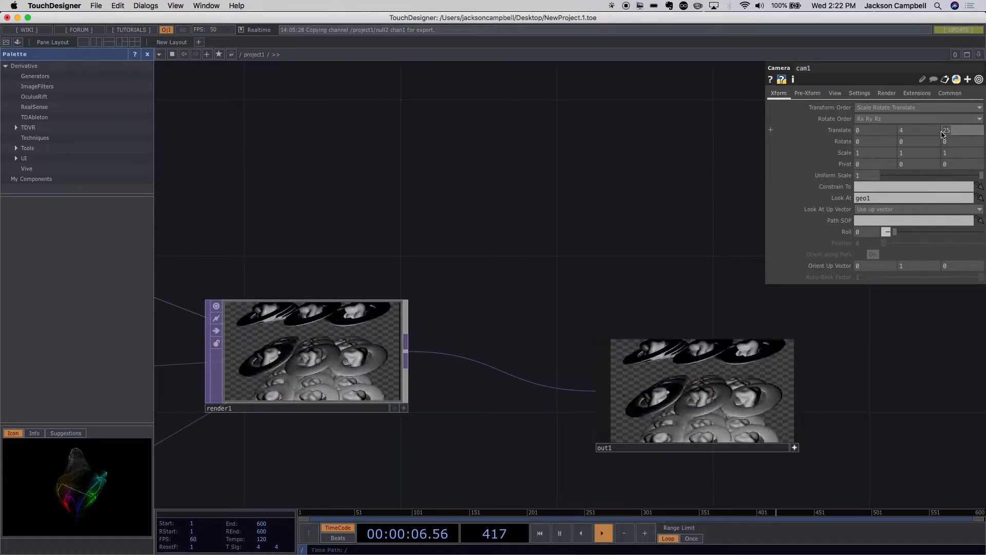
type("35")
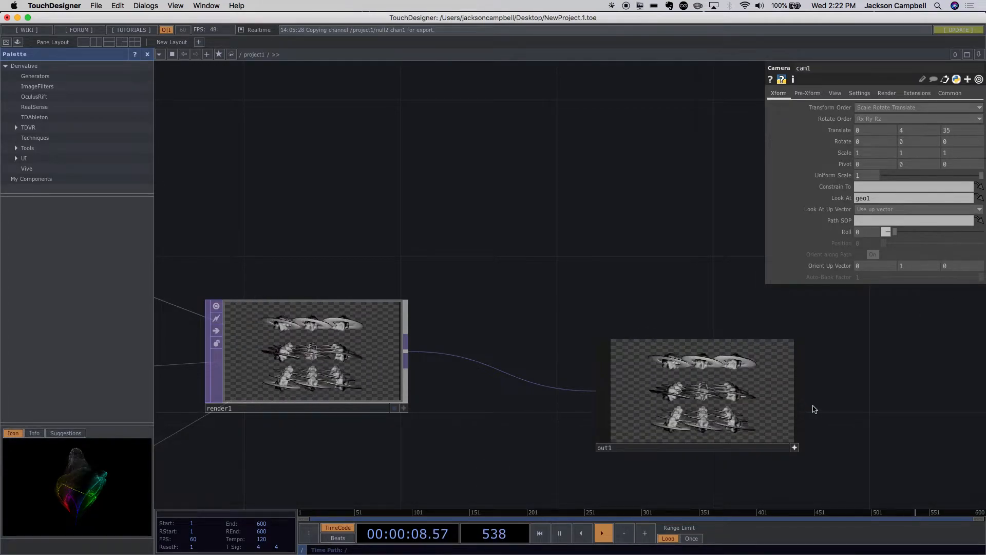
- Raise cam1 by setting its Y translation to 15 and check the rendered view in out1
scroll(802, 414, "up", 3)
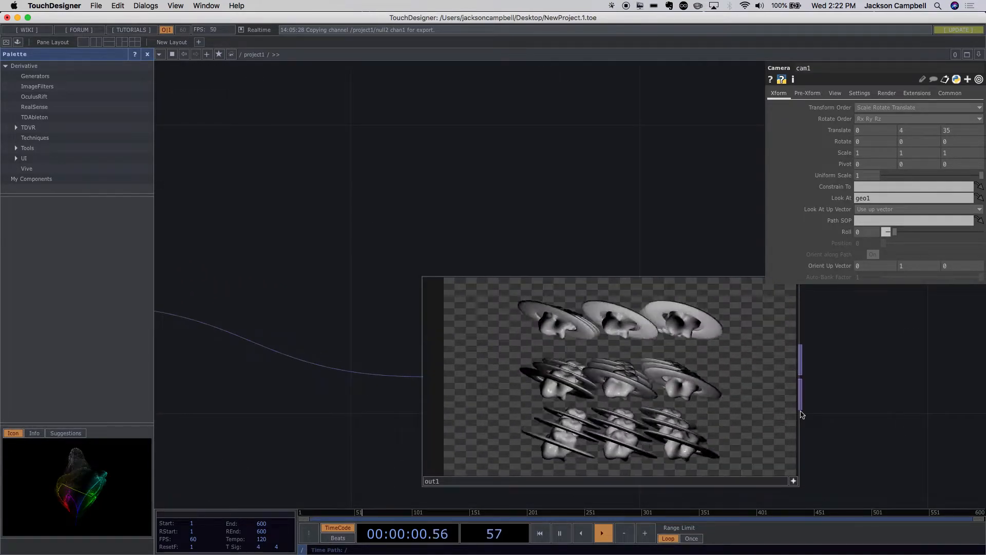
left_click(900, 131)
type("15")
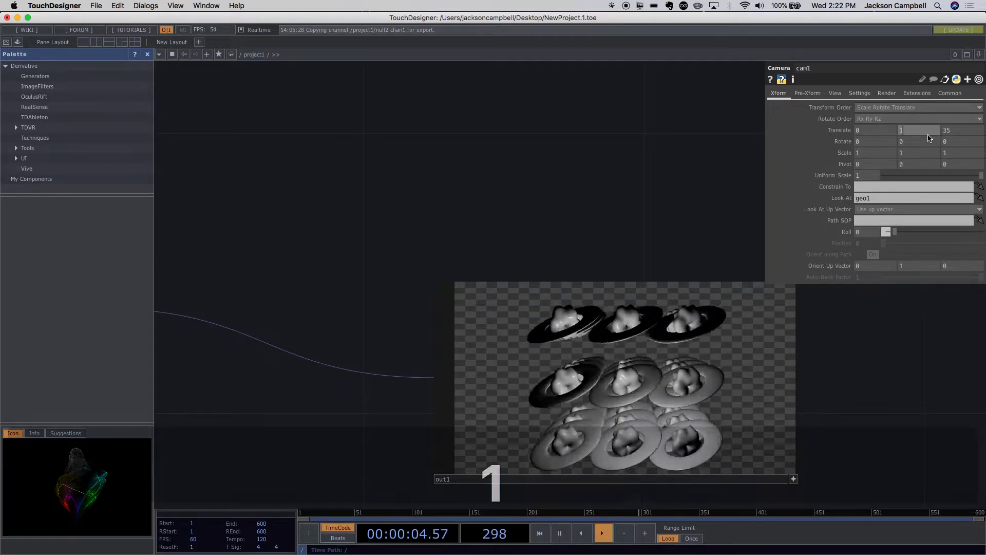
left_click_drag(838, 387, 796, 341)
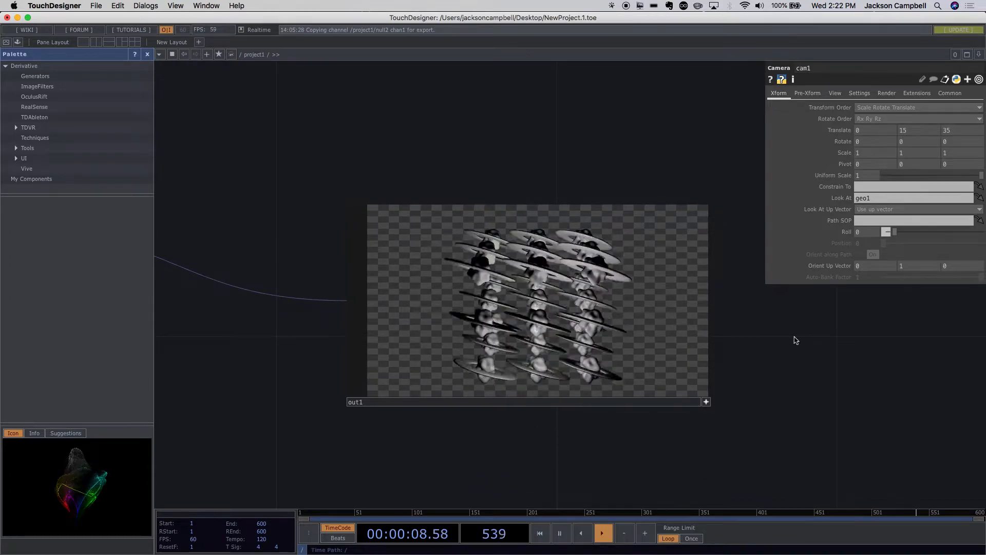
middle_click_drag(799, 395, 803, 394)
scroll(803, 393, "down", 5)
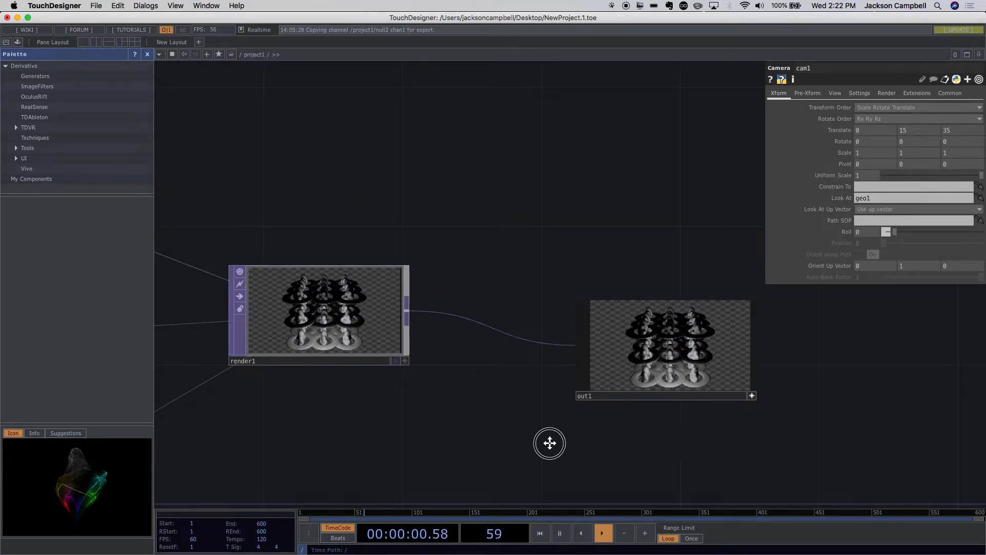
- Spread box1, transform1 and null3 apart and lower them to make room for operators beneath the sphere chain
left_click_drag(546, 447, 716, 363)
left_click_drag(623, 367, 800, 311)
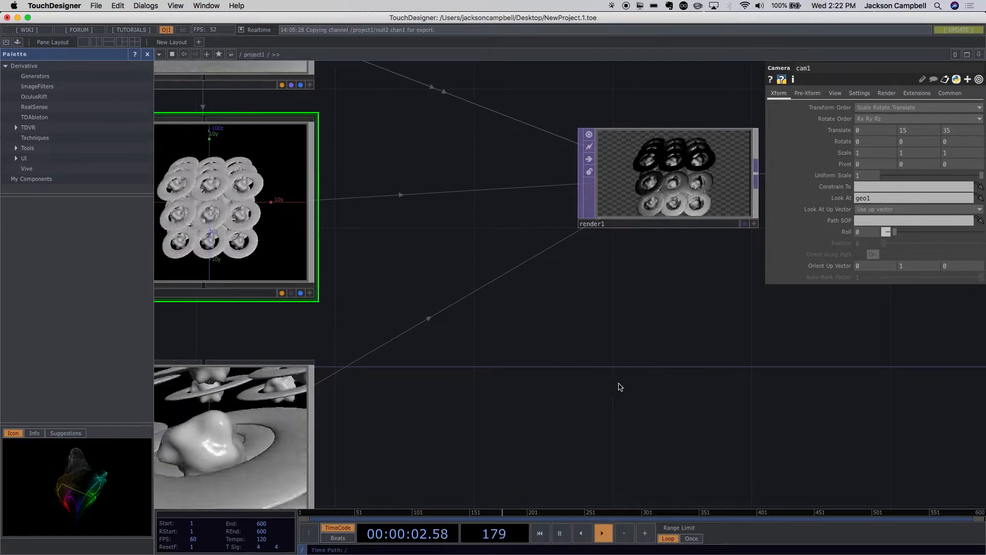
scroll(609, 399, "down", 5)
left_click_drag(546, 386, 585, 268)
scroll(570, 347, "down", 10)
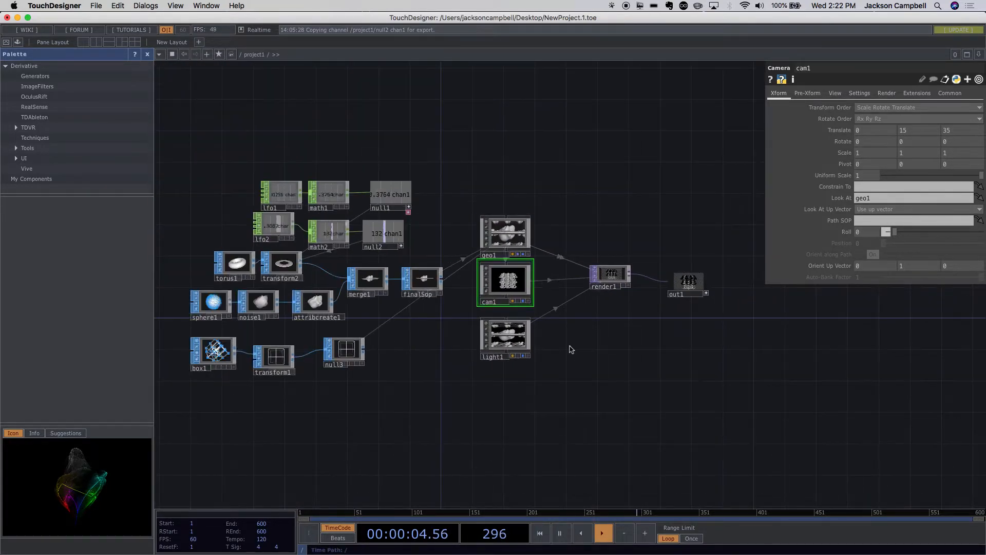
scroll(571, 347, "up", 8)
left_click_drag(511, 381, 645, 394)
left_click_drag(353, 416, 544, 389)
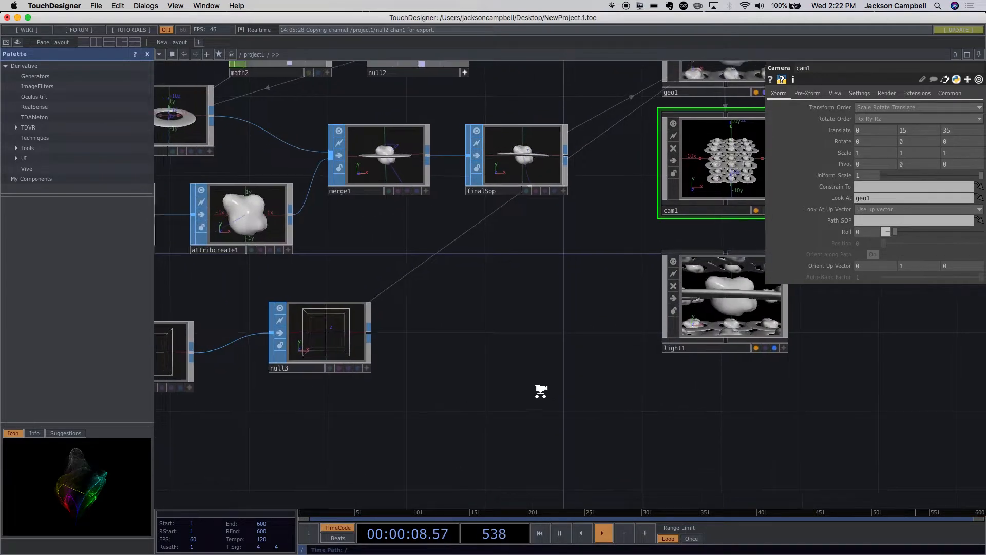
scroll(541, 392, "down", 4)
left_click_drag(367, 350, 490, 381)
left_click_drag(396, 392, 522, 430)
left_click_drag(303, 349, 318, 404)
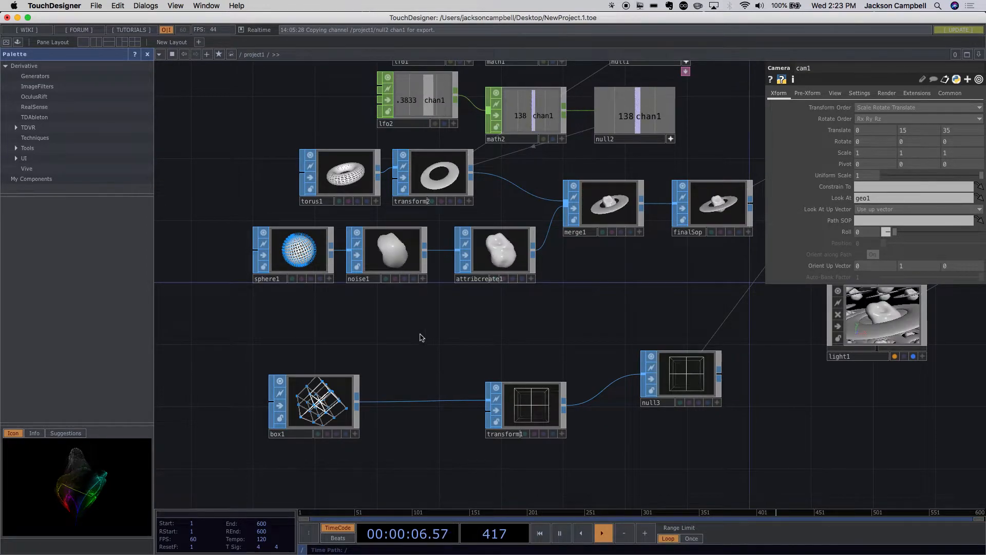
- Add an LFO CHOP in the empty space above box1 and transform1
double_click(401, 328)
key("Tab")
key("Tab")
key("Tab")
key("Tab")
key("Tab")
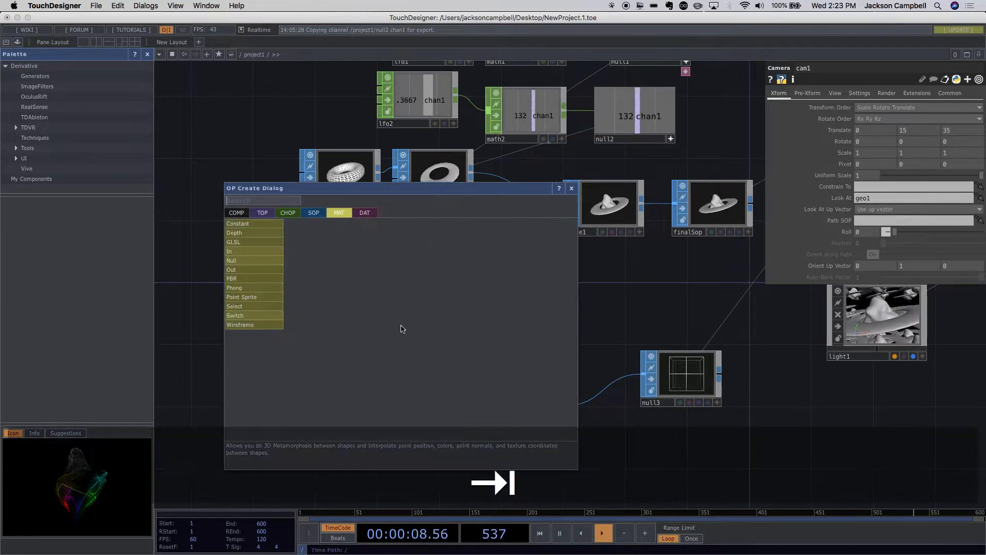
type("lf")
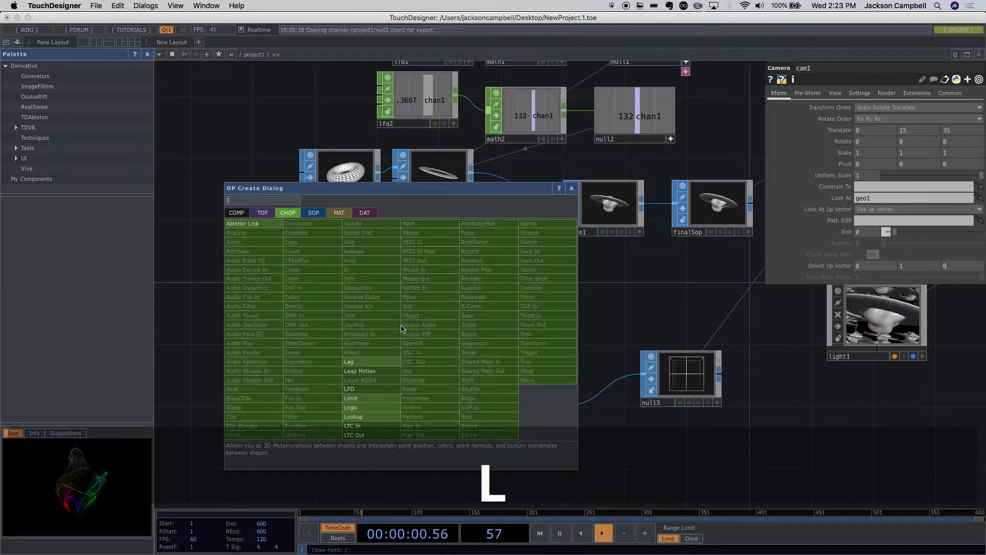
left_click(358, 391)
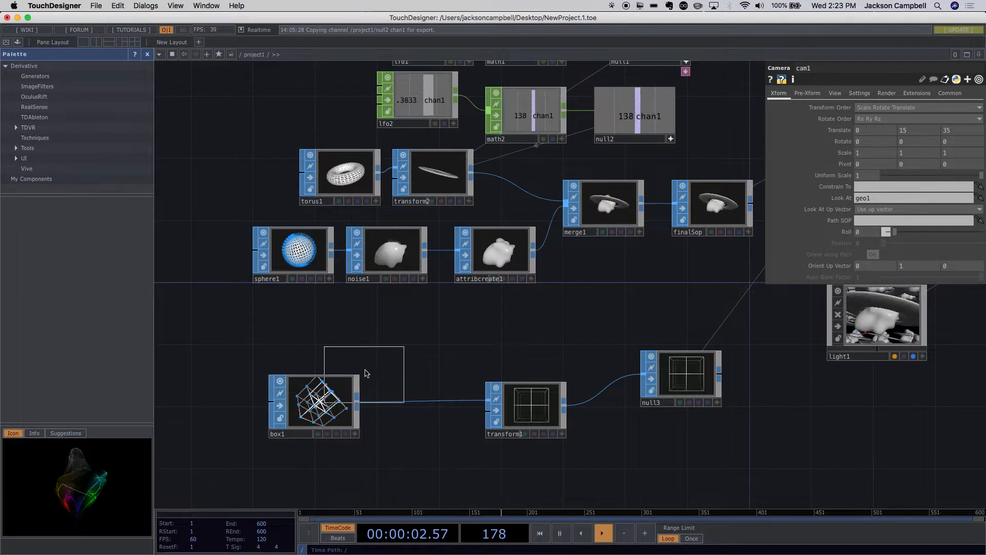
left_click(398, 331)
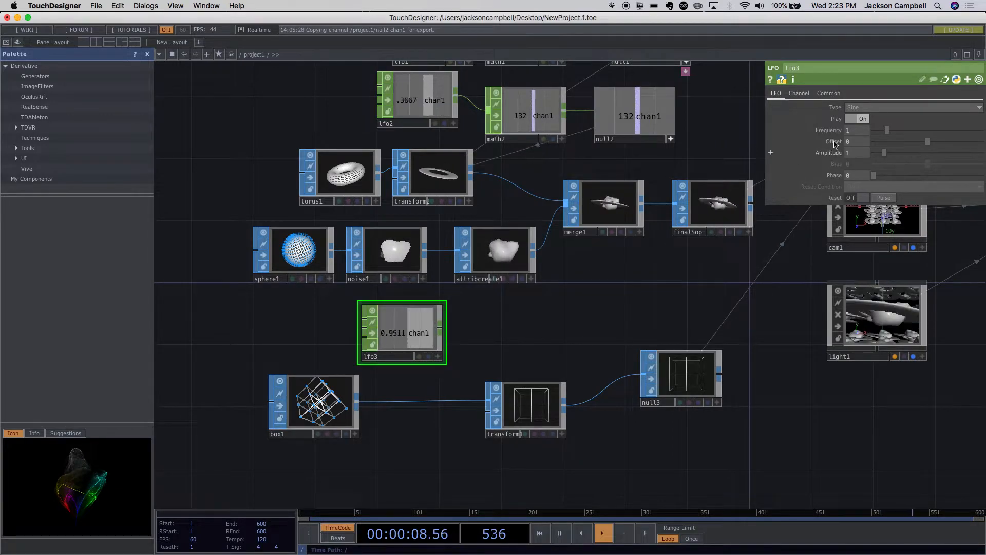
- Set the lfo3 waveform type to Gaussian and shift the operator over to sit above box1
left_click(854, 108)
left_click(630, 273)
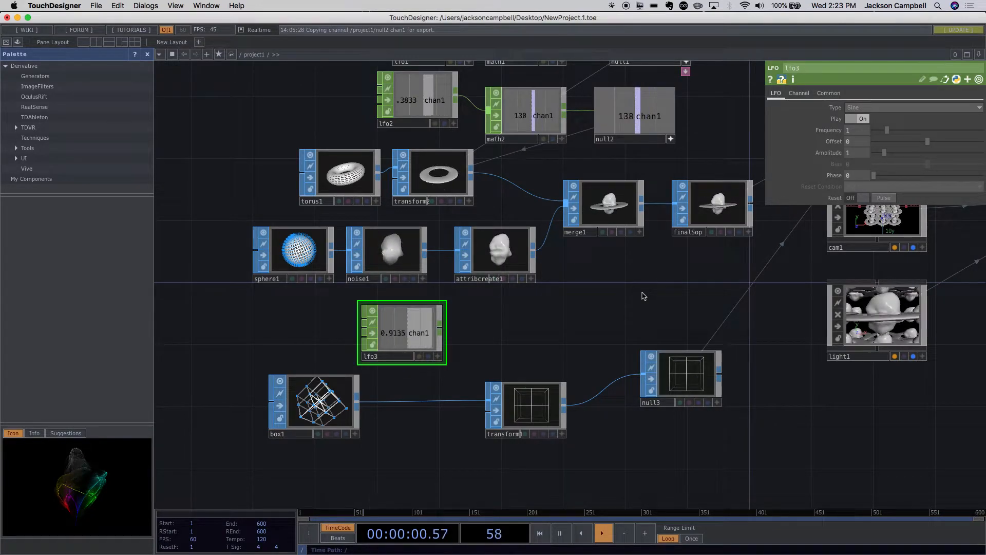
left_click(875, 113)
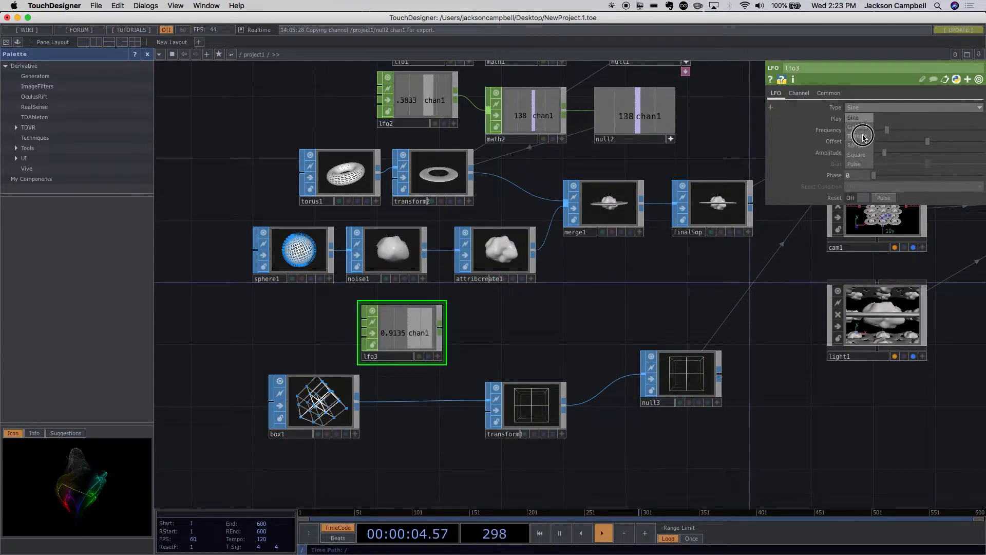
left_click(864, 130)
left_click_drag(393, 336, 332, 337)
- Add a Math CHOP wired from lfo3's output and move both operators back to leave space after them
scroll(488, 330, "up", 5)
scroll(486, 331, "down", 6)
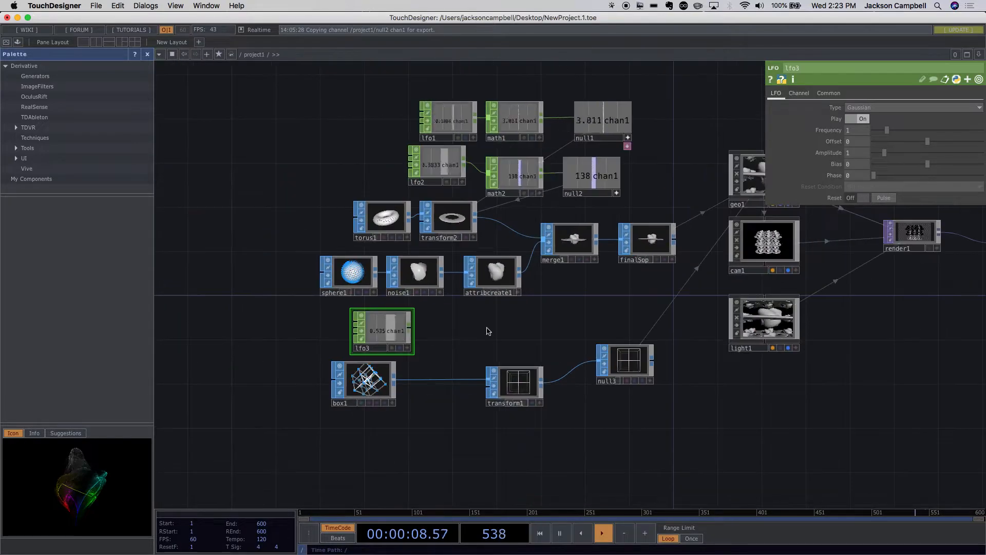
scroll(488, 331, "up", 5)
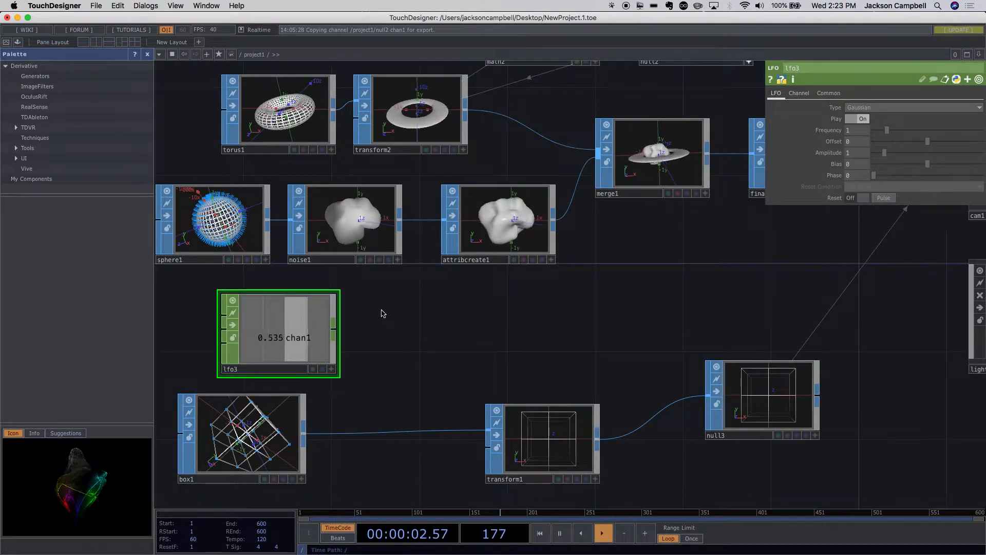
key("Tab")
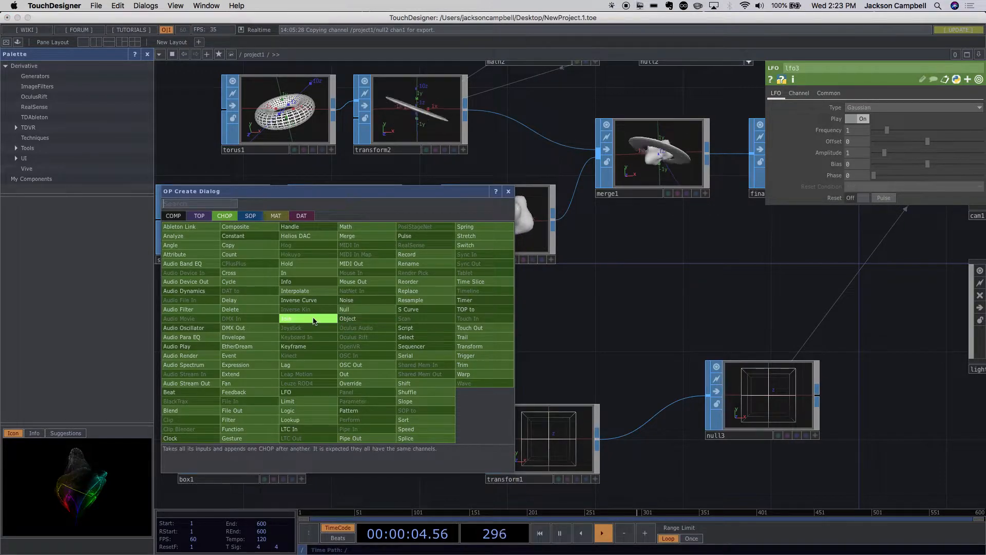
left_click(352, 227)
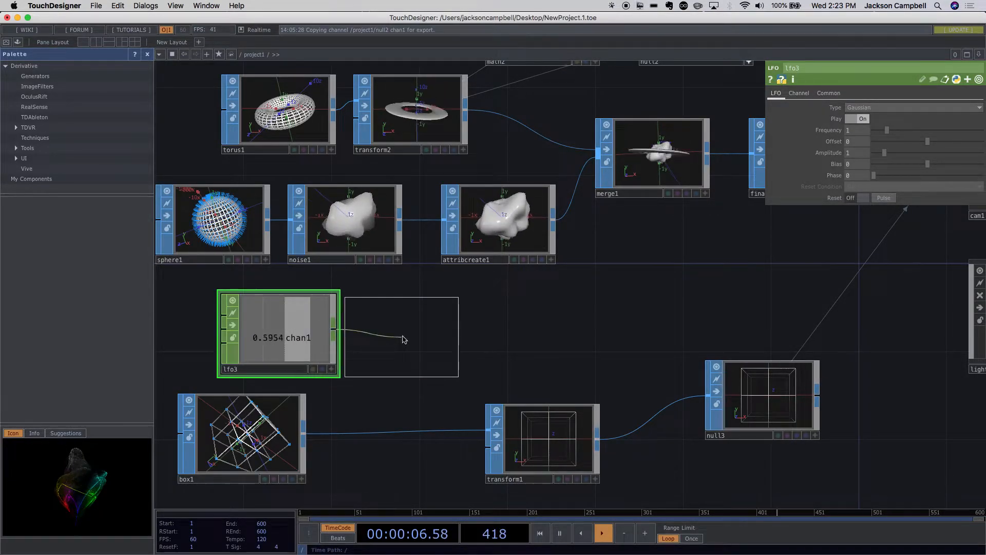
left_click(406, 339)
left_click_drag(275, 342, 209, 341)
left_click_drag(389, 345, 342, 345)
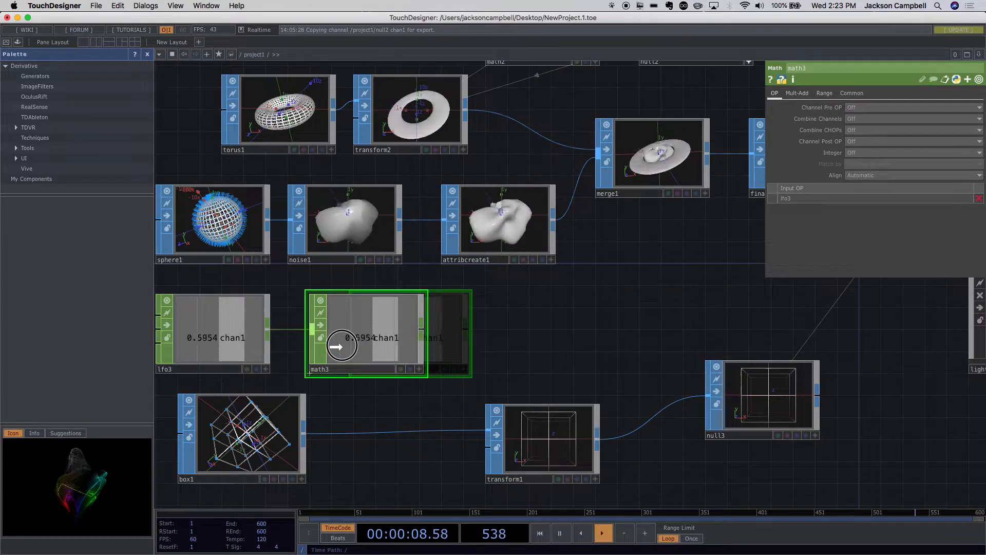
- Add a Null CHOP wired from math3's output at the end of the lfo3 chain
key("Tab")
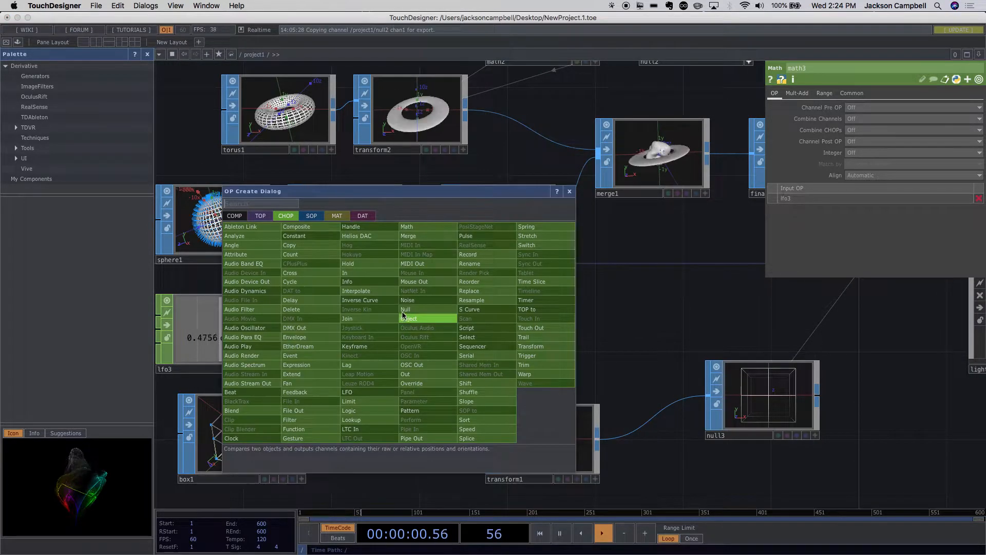
left_click(406, 310)
left_click(479, 334)
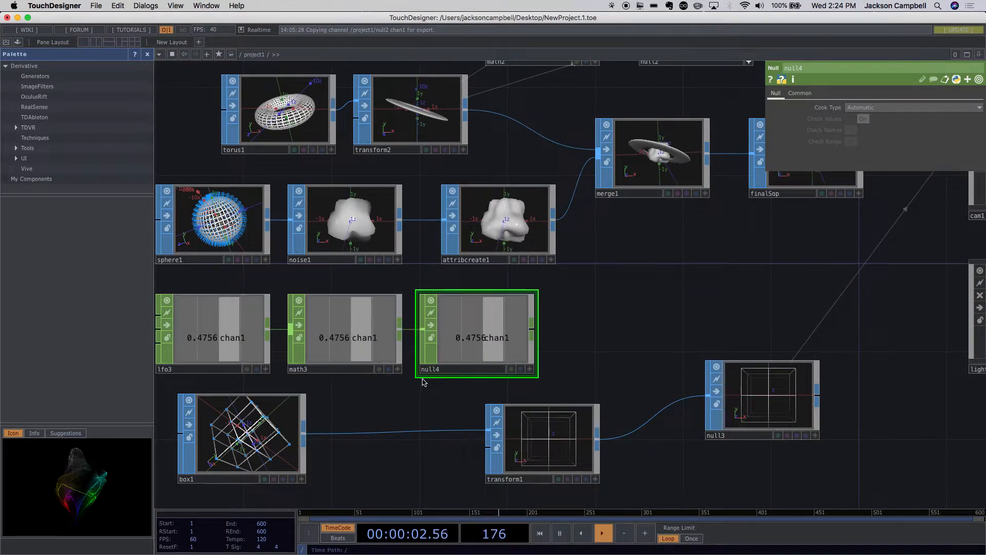
- Set the upper To Range value of math3 to 3 and the frequency of lfo3 to 0.2
scroll(422, 381, "down", 2)
left_click(350, 348)
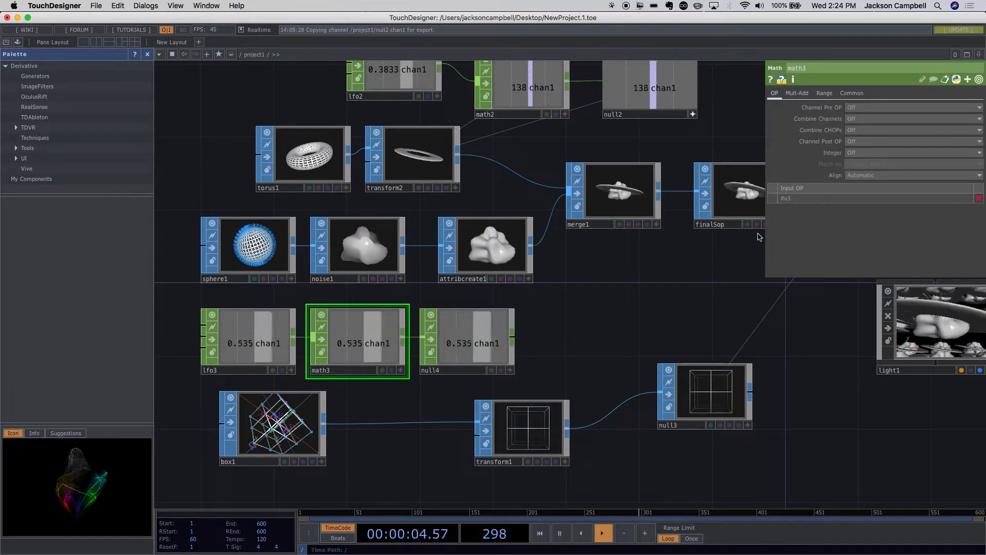
left_click(825, 94)
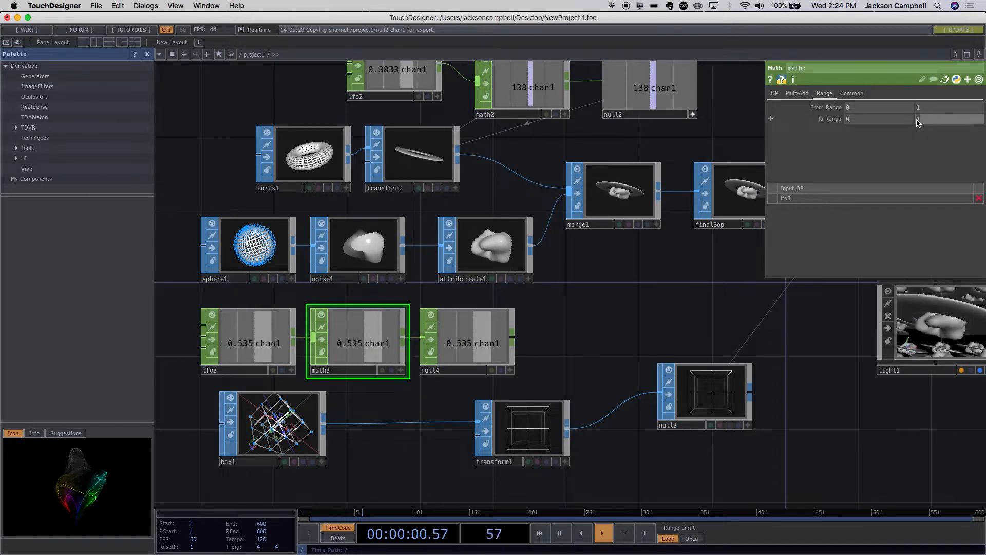
type("3.")
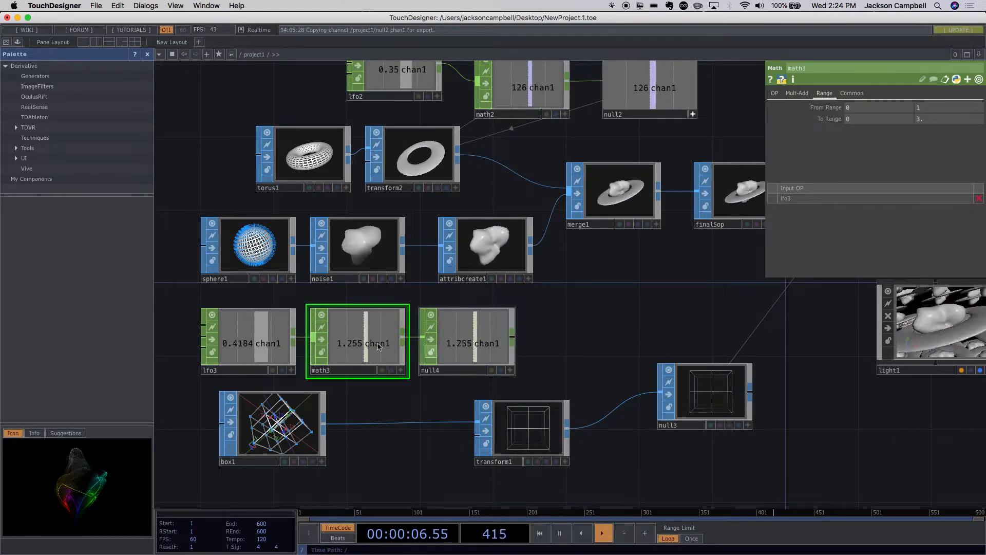
left_click(262, 332)
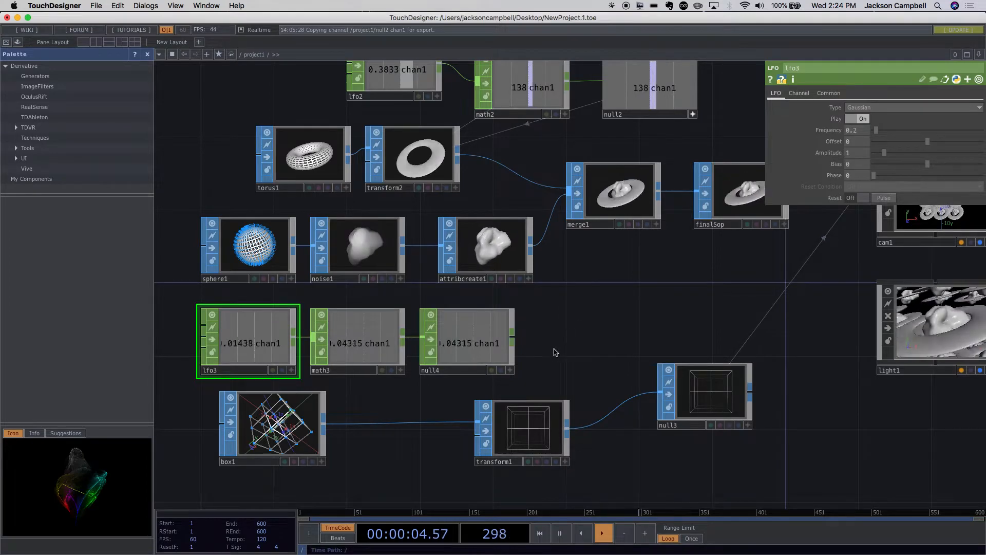
- Export null4's chan1 channel to the Uniform Scale parameter of transform1
left_click(522, 432)
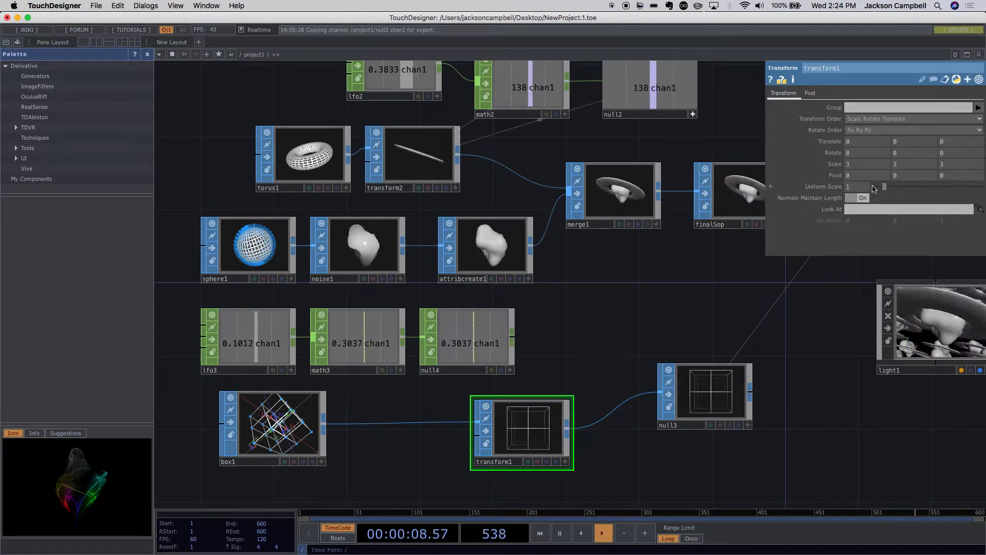
left_click(771, 188)
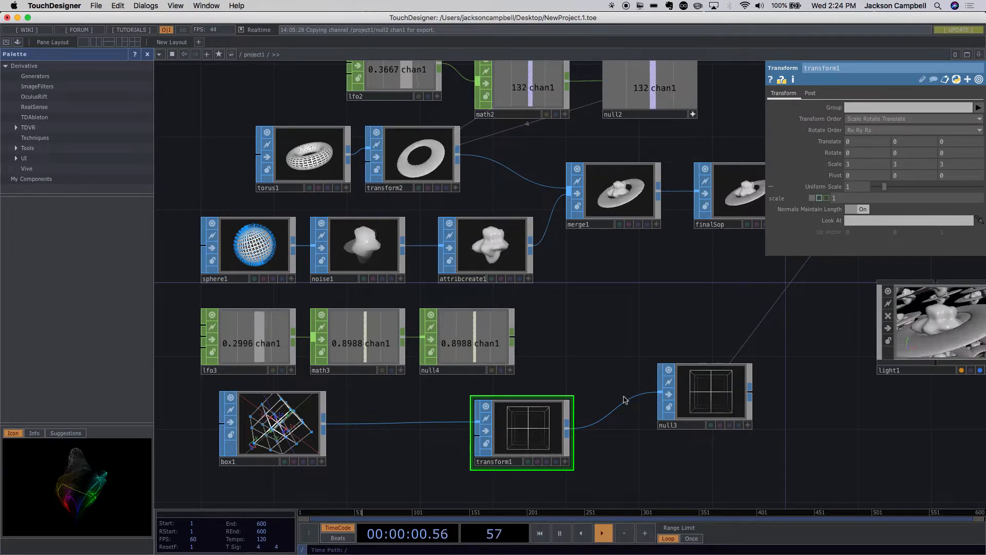
left_click(565, 463)
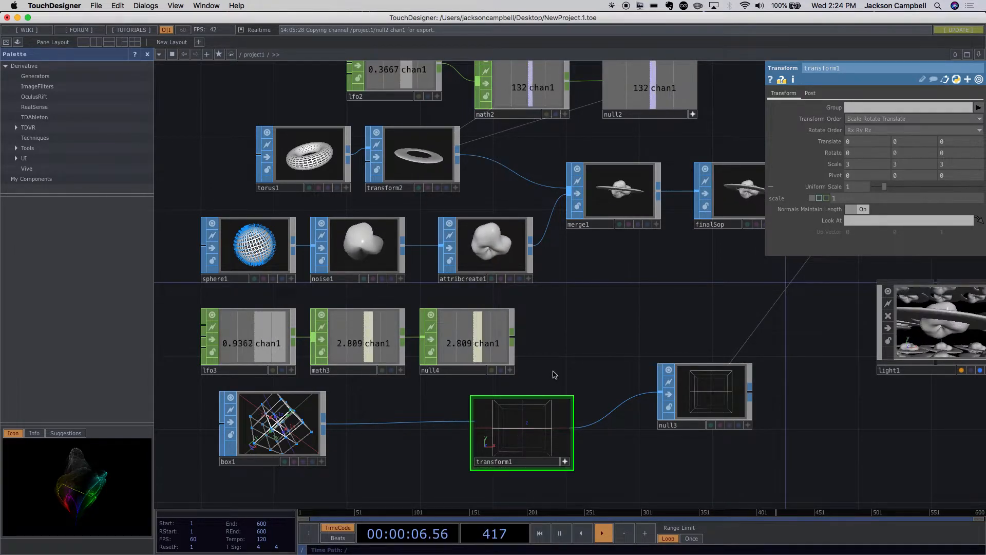
left_click(564, 461)
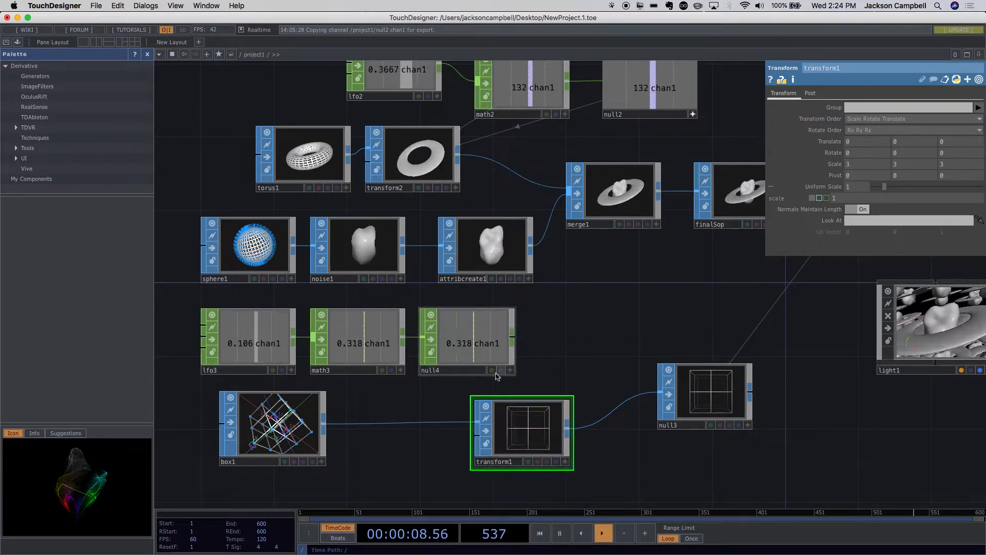
left_click(511, 370)
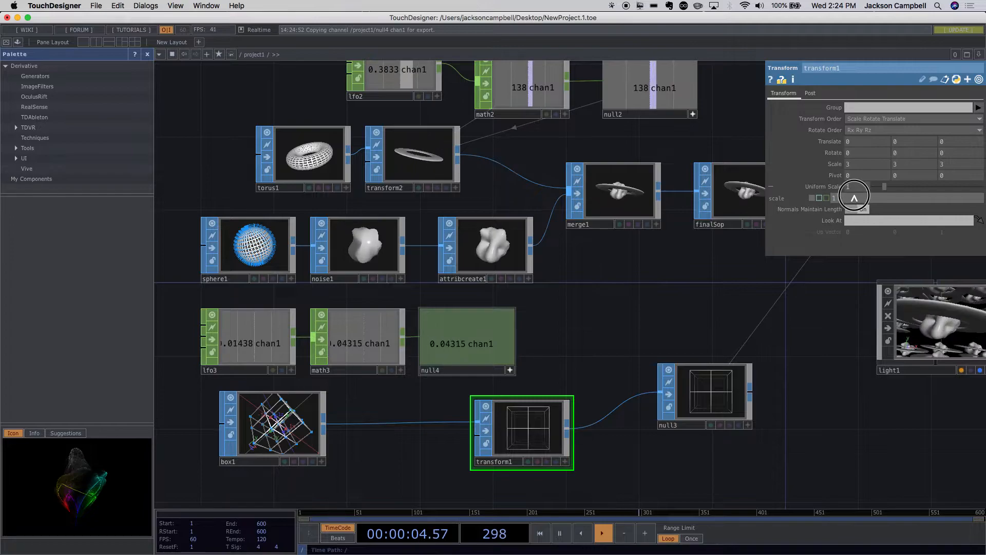
left_click_drag(854, 197, 855, 198)
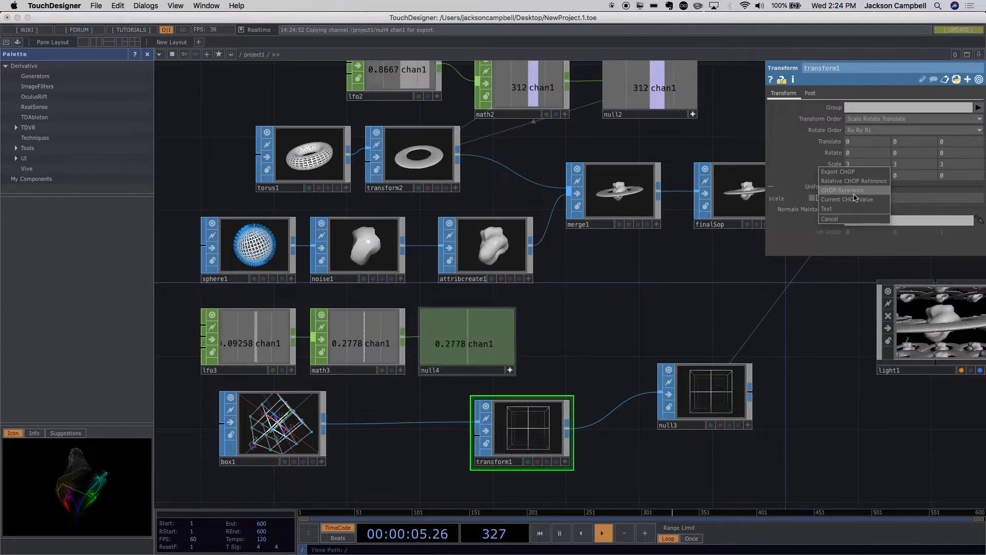
left_click(838, 171)
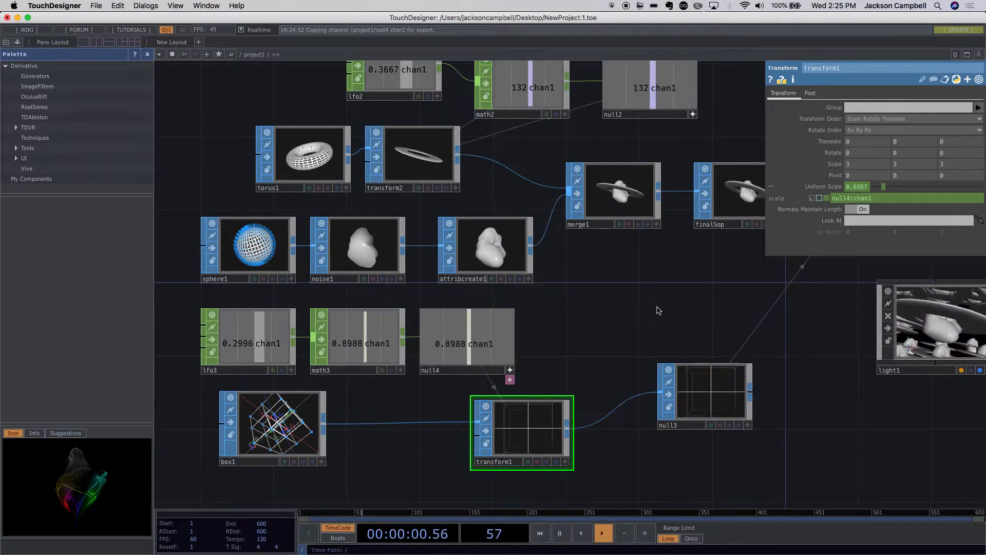
- Check the scaling animation at render1 and out1, preview it in the perform window, and return to the network
left_click_drag(820, 454, 501, 440)
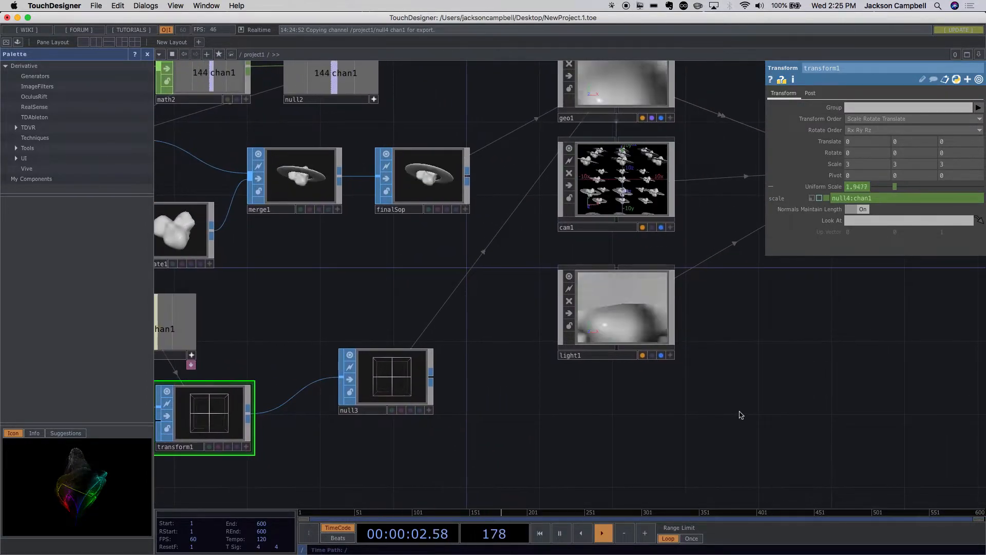
scroll(740, 415, "down", 3)
left_click_drag(793, 377, 595, 417)
left_click_drag(654, 344, 494, 386)
scroll(663, 301, "up", 5)
scroll(659, 311, "up", 2)
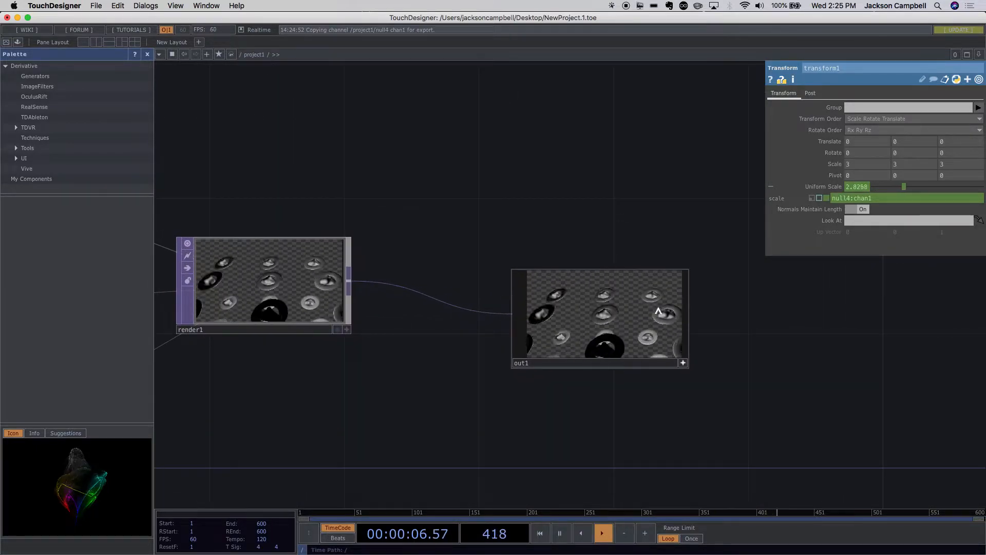
scroll(663, 311, "down", 3)
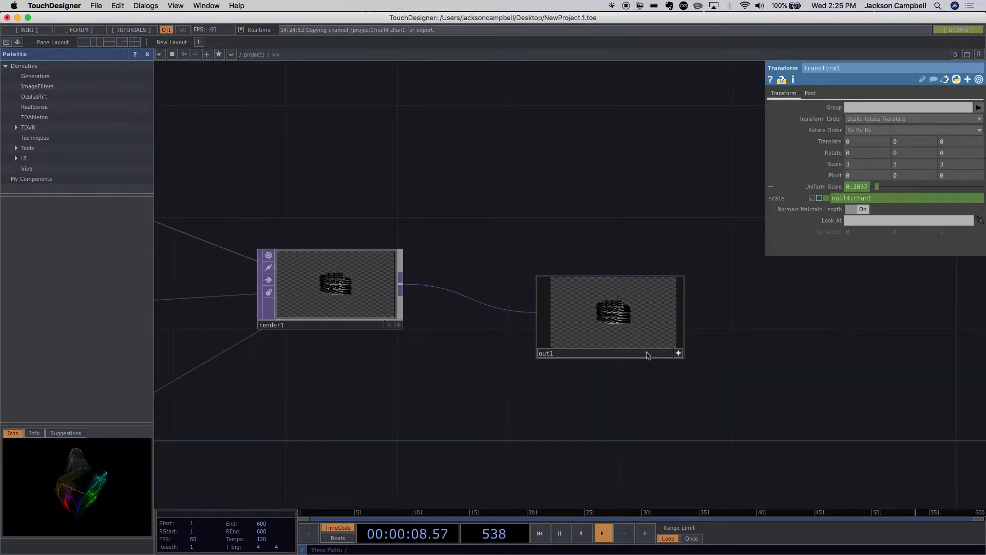
left_click(7, 42)
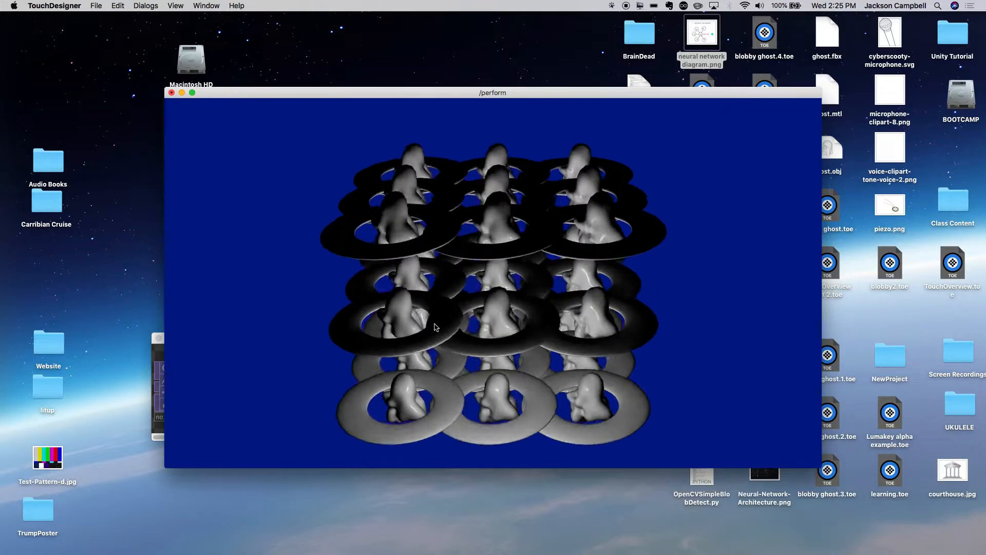
key("Escape")
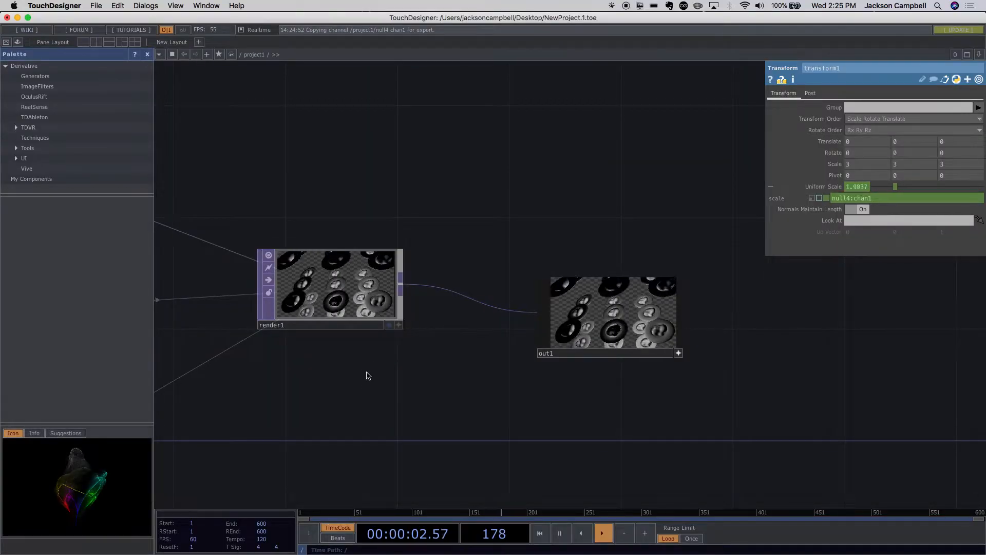
- Set cam1's Z translation to 50, preview the render in the perform window, and return to the network
scroll(367, 373, "down", 4)
left_click_drag(483, 385, 669, 380)
scroll(546, 401, "down", 2)
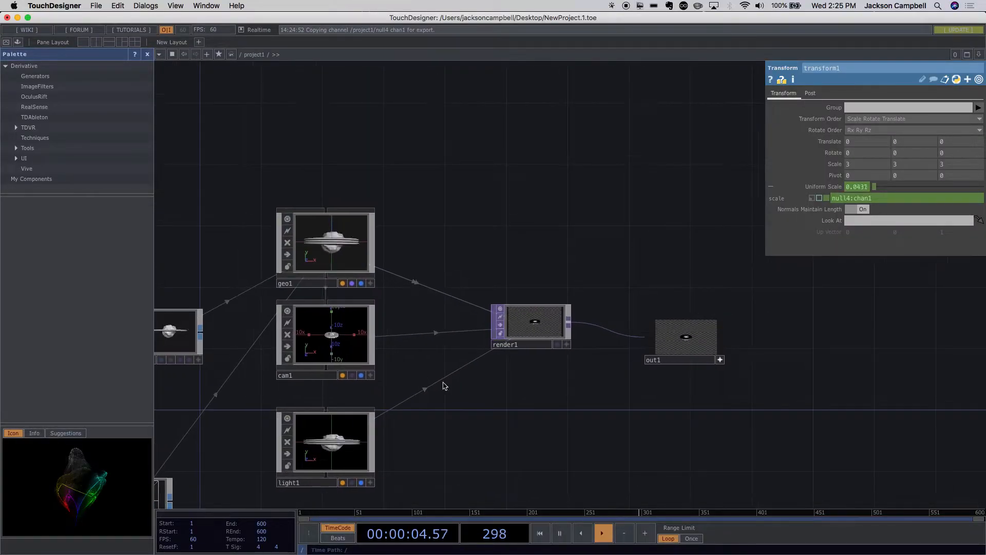
left_click(343, 347)
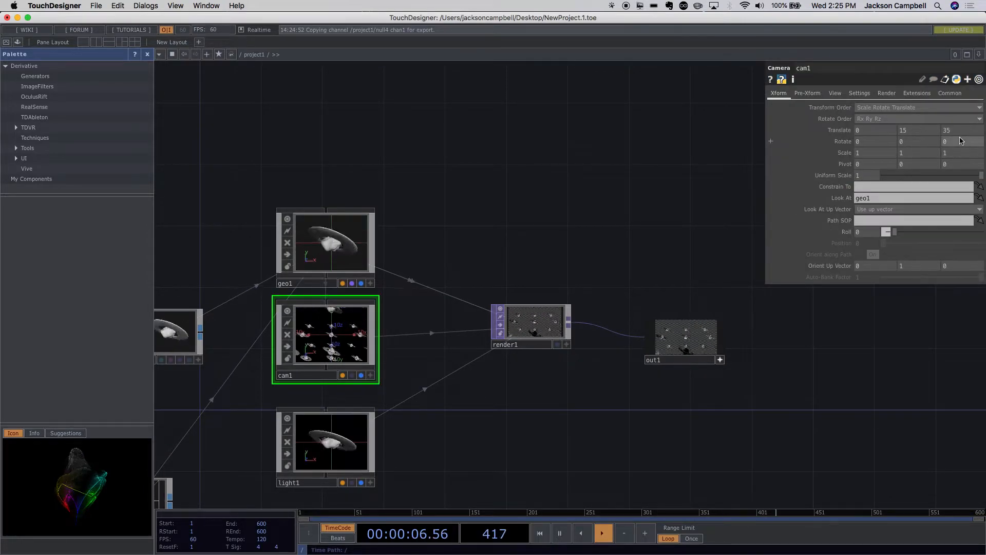
type("50")
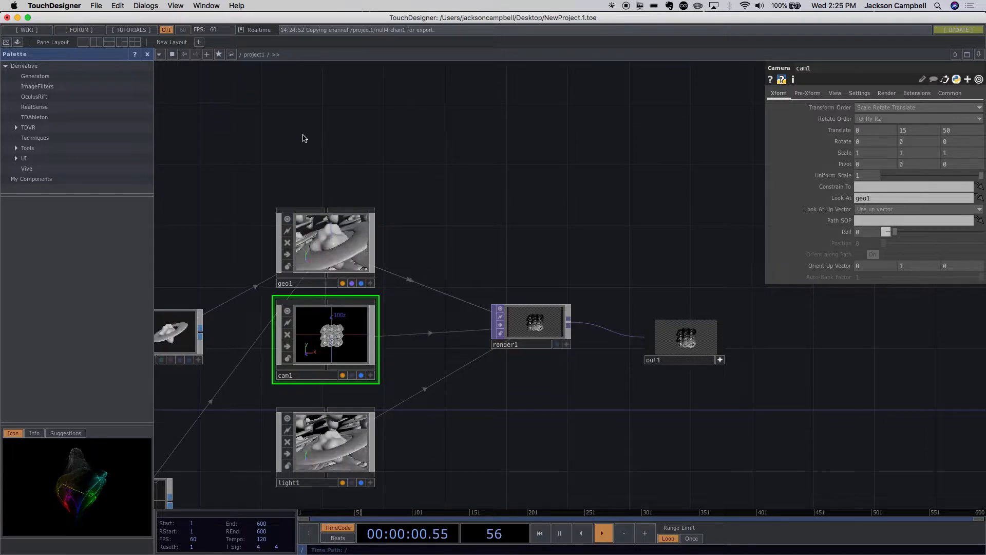
left_click(3, 45)
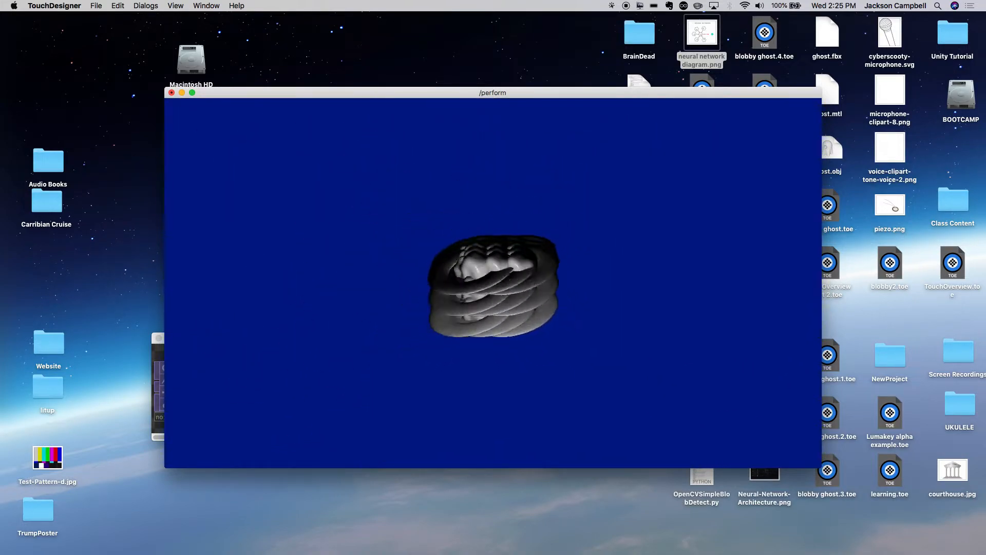
key("Escape")
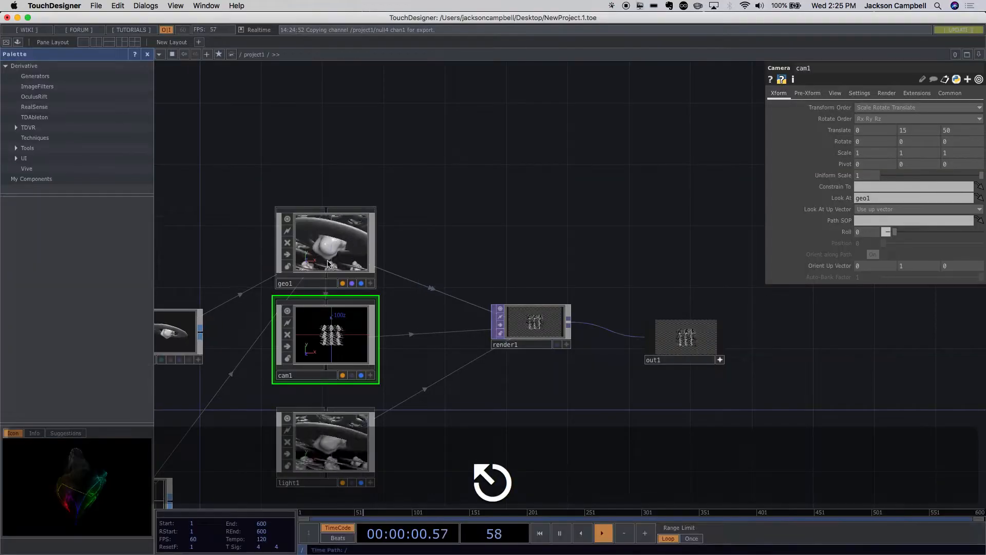
- Reposition cam1 and light1 in the network to leave more space between them below geo1
left_click_drag(646, 343, 671, 368)
scroll(672, 367, "down", 5)
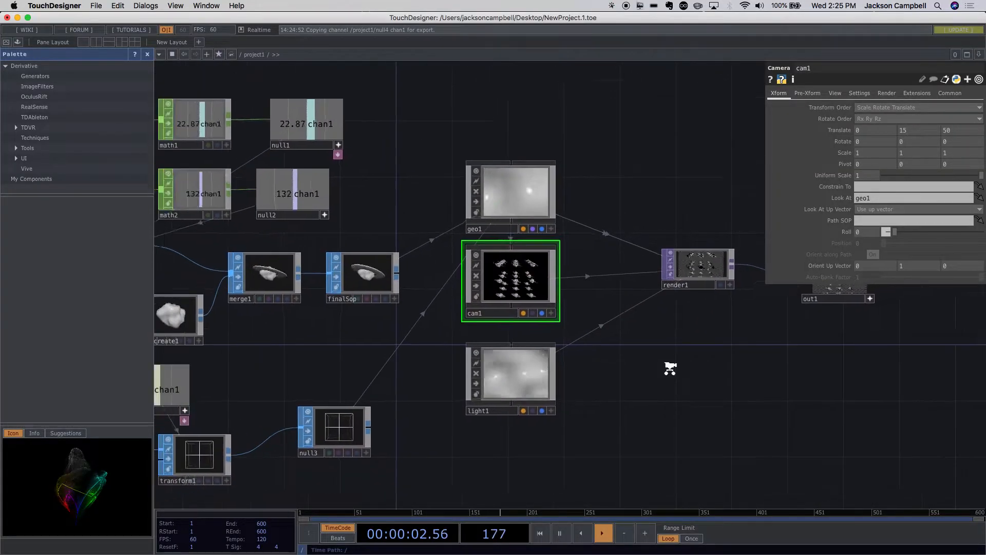
left_click_drag(530, 303, 537, 317)
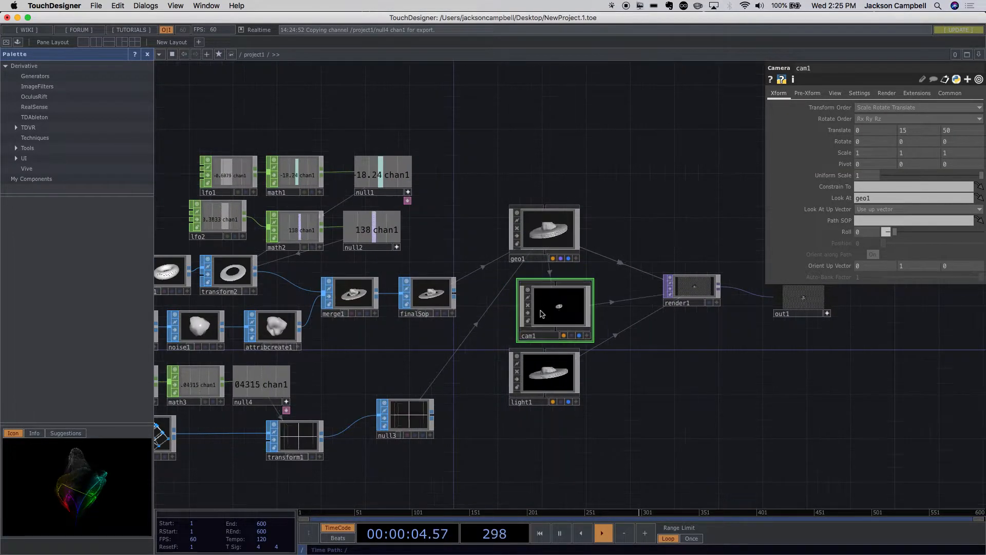
scroll(642, 371, "up", 5)
left_click_drag(495, 394, 544, 429)
scroll(442, 400, "down", 1)
scroll(442, 400, "down", 5)
scroll(469, 463, "up", 4)
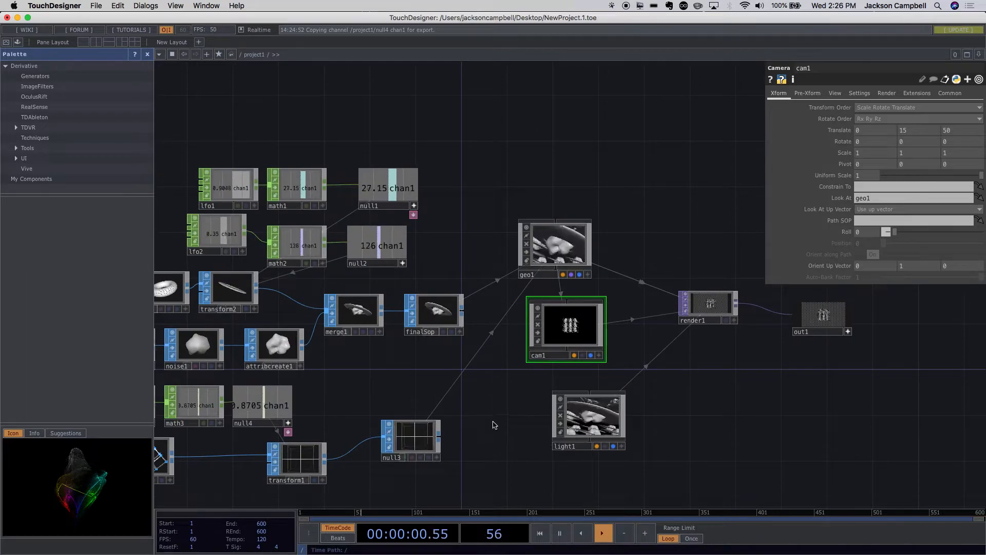
- Add an LFO CHOP in the empty space above geo1 and shift it slightly farther up
scroll(492, 422, "up", 2)
left_click_drag(492, 422, 368, 385)
left_click_drag(599, 279, 637, 463)
double_click(429, 201)
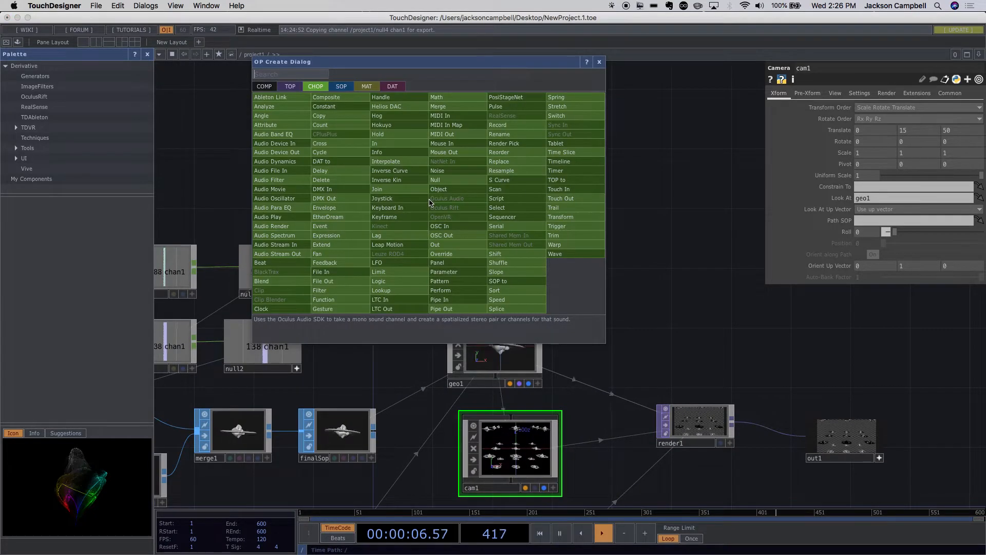
type("lfo")
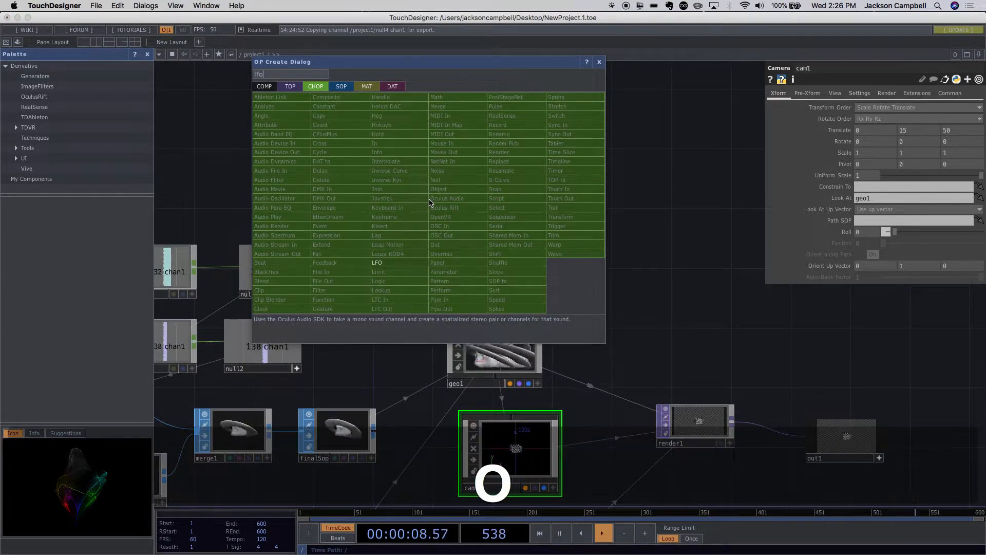
left_click(381, 262)
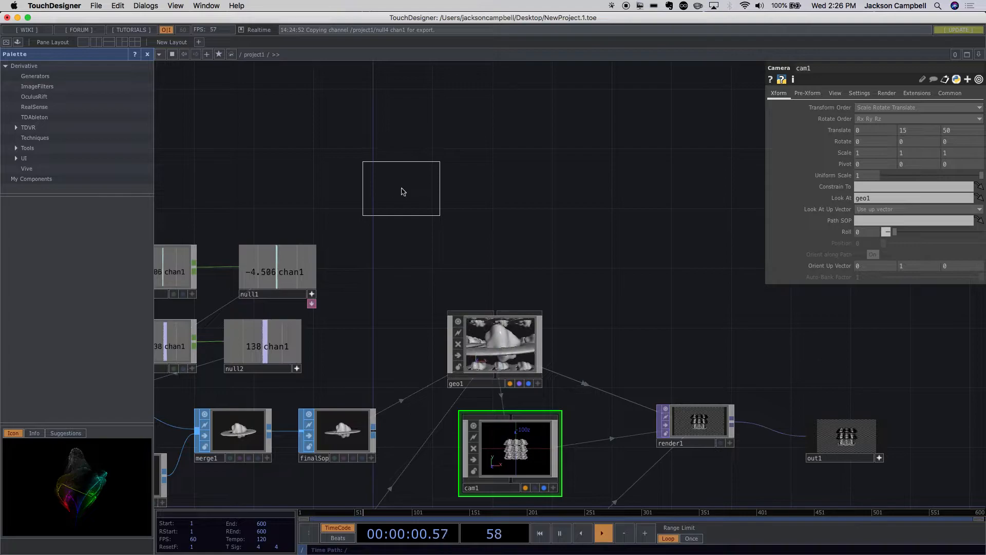
left_click(397, 181)
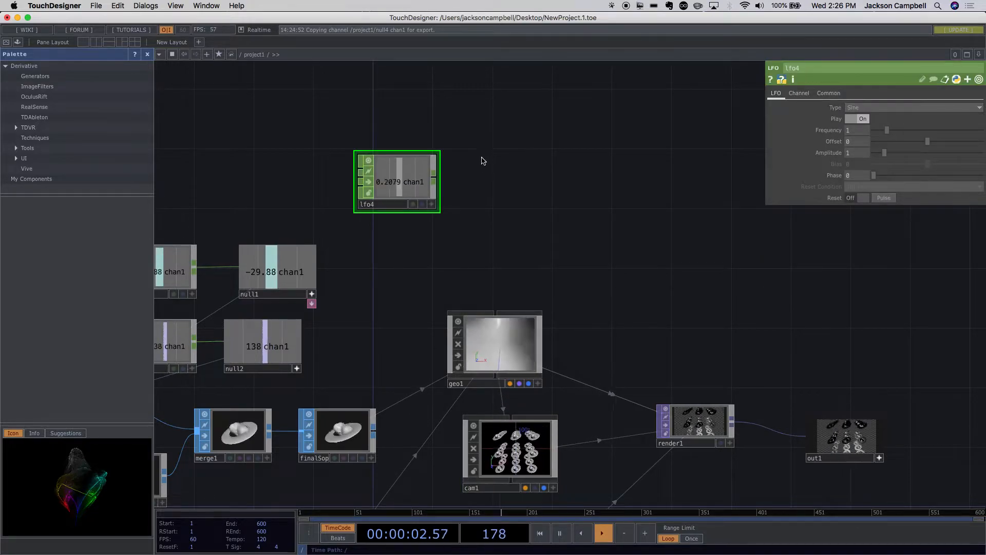
left_click_drag(429, 194, 414, 163)
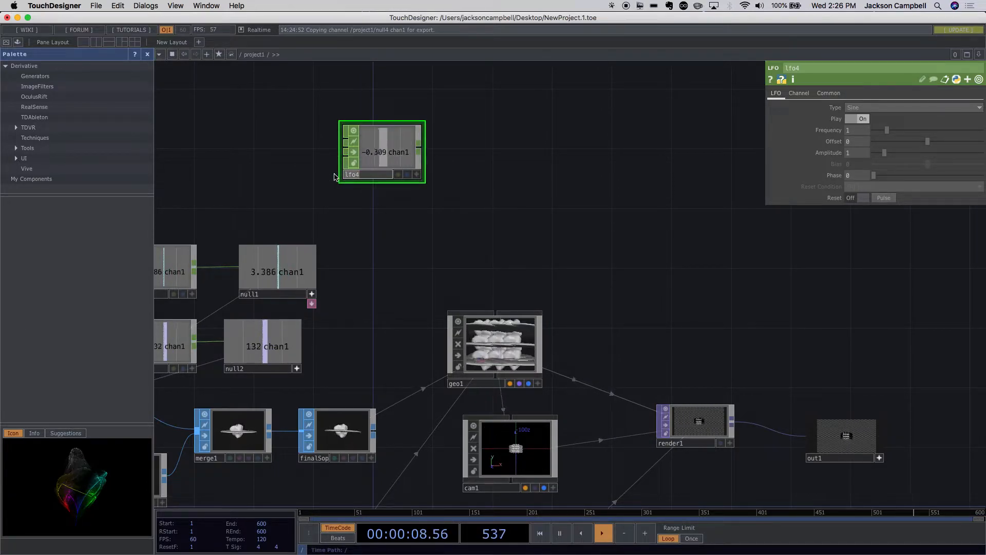
- Try renaming the new LFO operator to camX and undo the rename
type("camX")
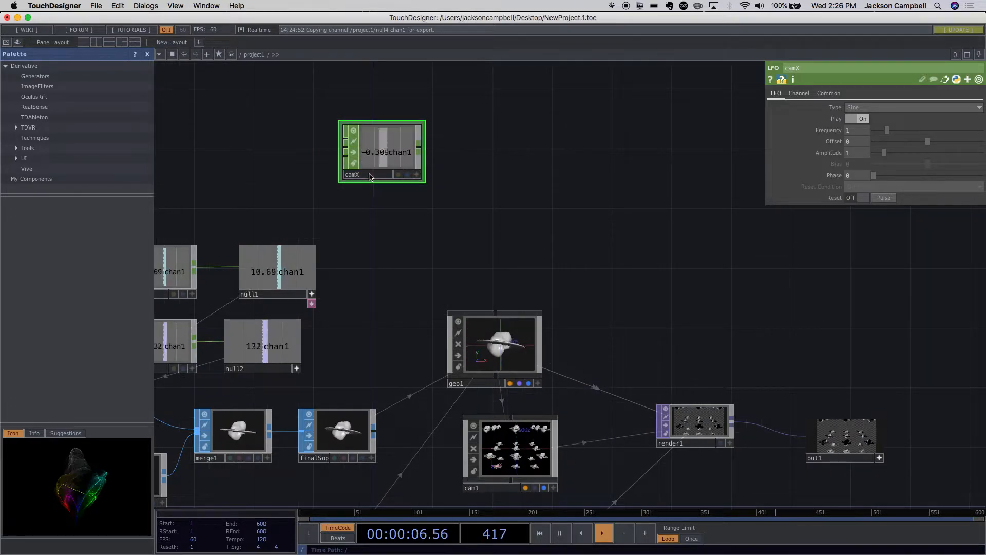
key("super+z")
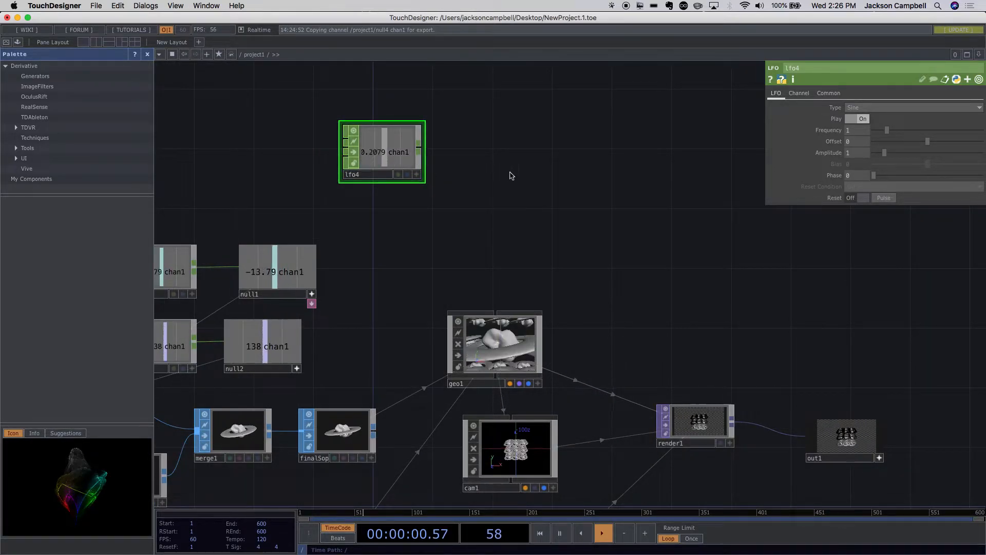
- Name lfo4's channel camX and move the operator farther up above geo1
left_click(405, 154)
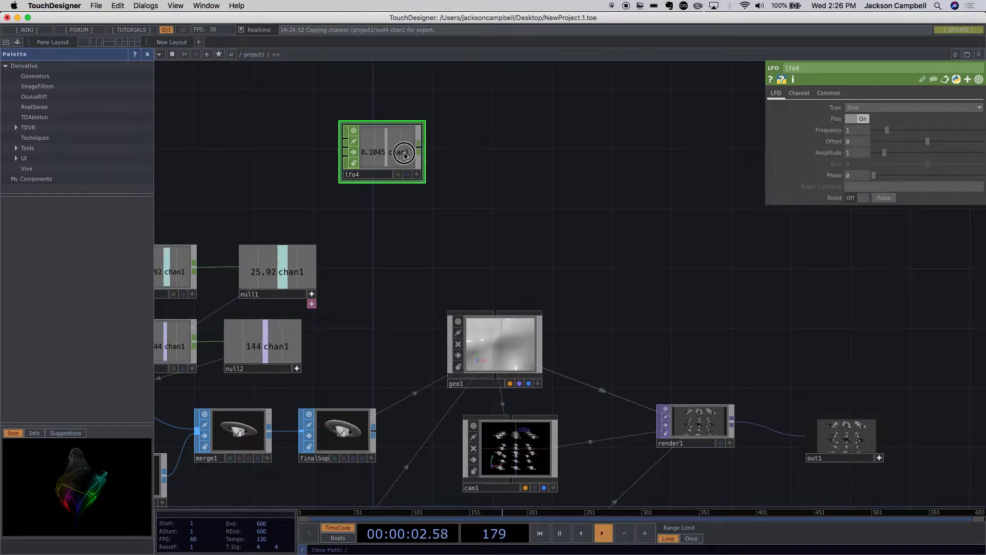
left_click(797, 94)
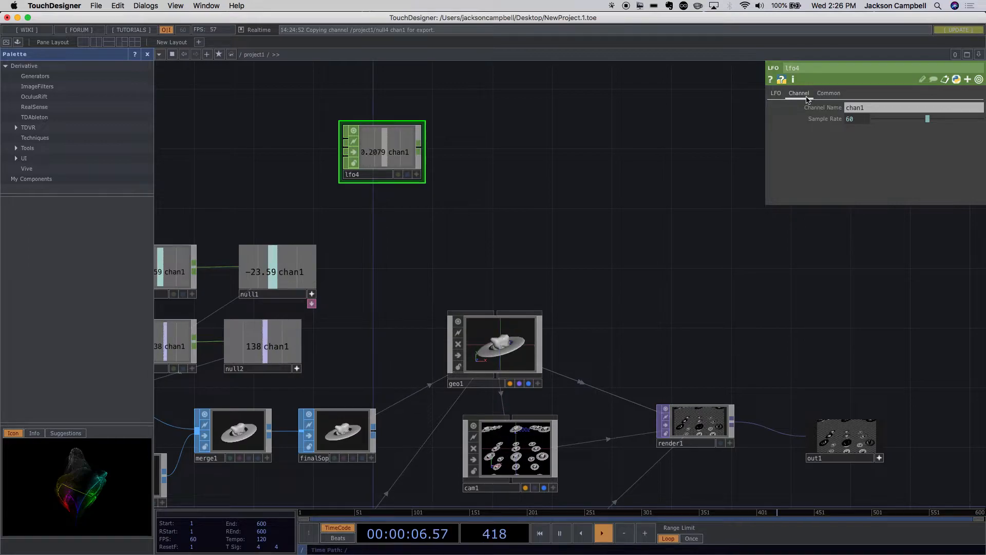
left_click(845, 107)
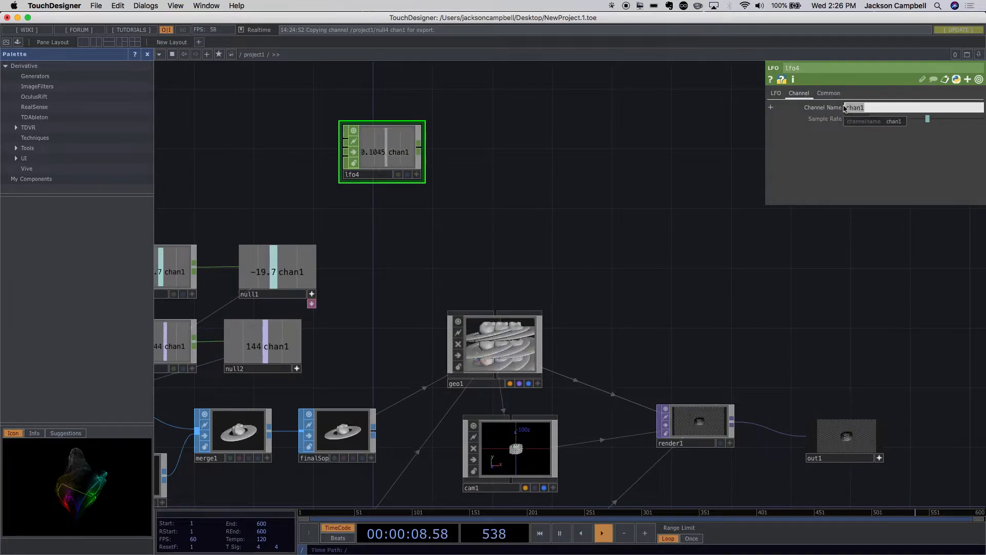
type("cam")
key("BackSpace")
key("BackSpace")
key("BackSpace")
type("camX")
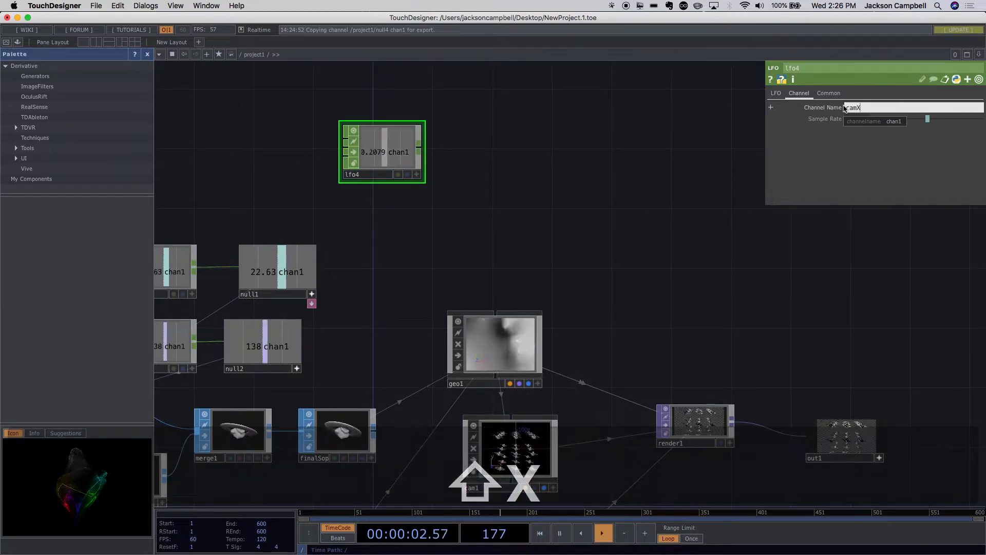
key("Return")
left_click_drag(388, 160, 402, 132)
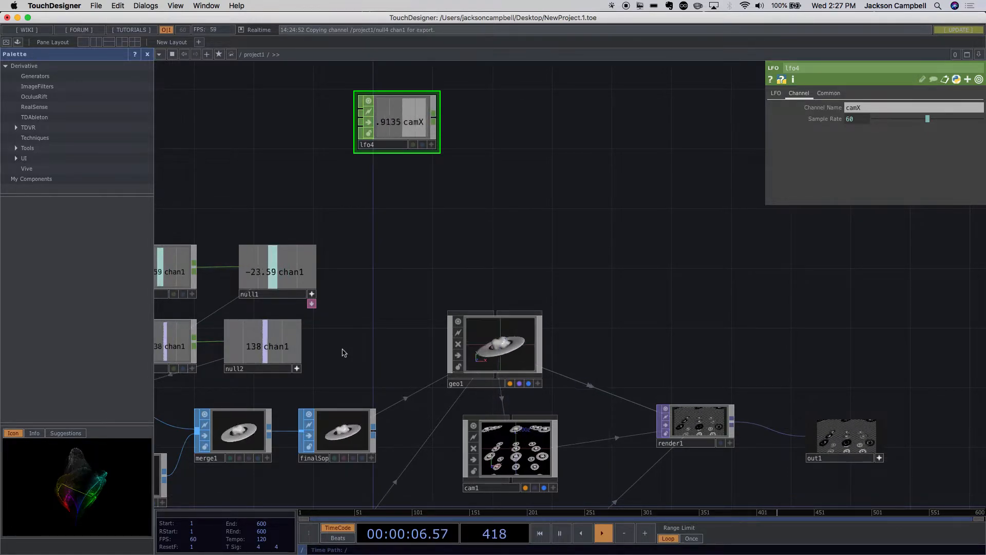
left_click(410, 136)
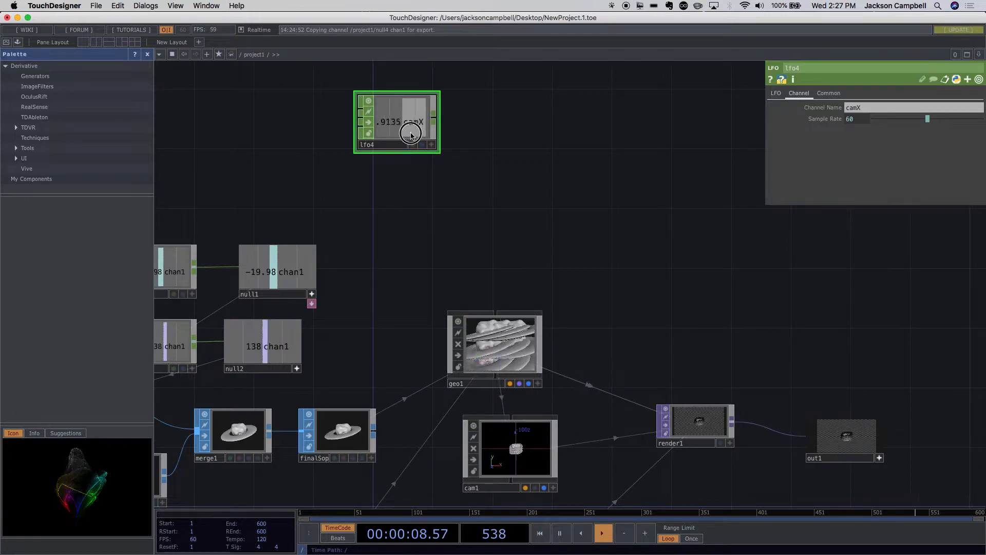
left_click_drag(411, 136, 411, 129)
- Duplicate lfo4, name the copy's channel camY and place it directly below the original
key("super+d")
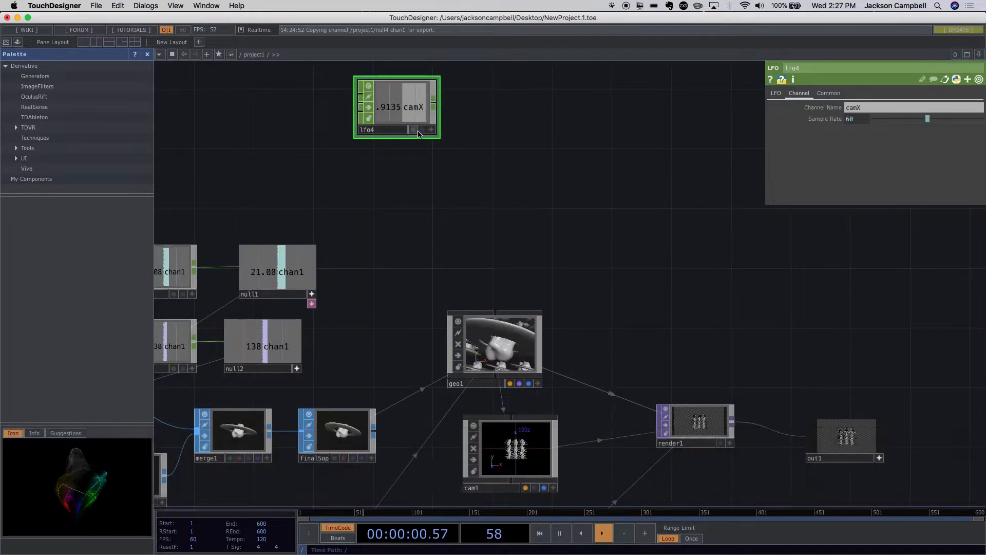
key("super+c")
key("super+c")
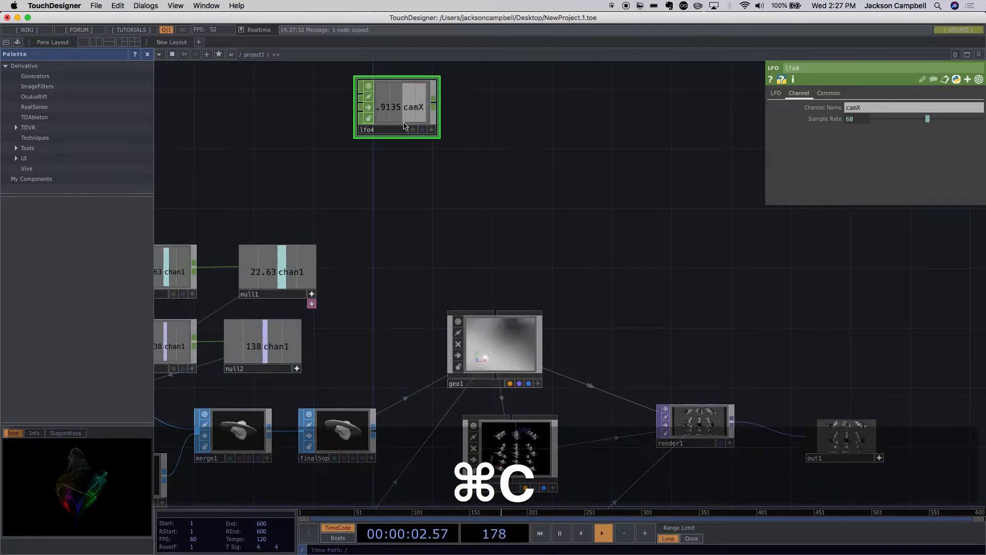
key("super+v")
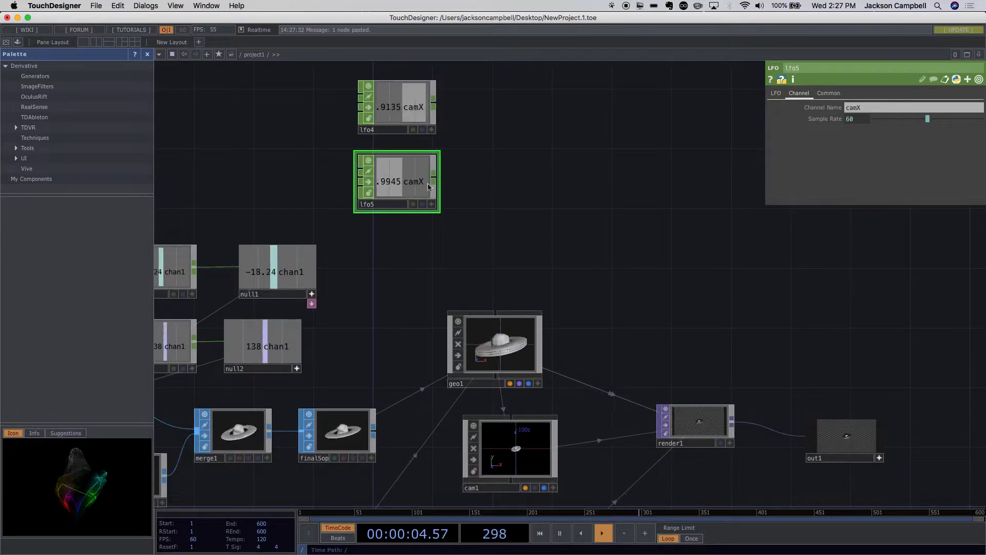
left_click(854, 109)
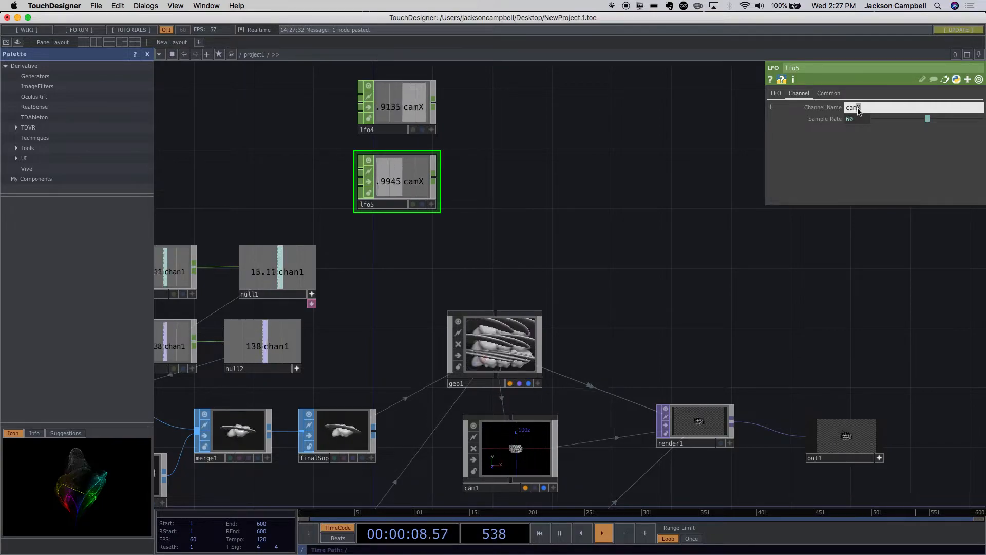
type("Y")
left_click_drag(408, 182, 408, 167)
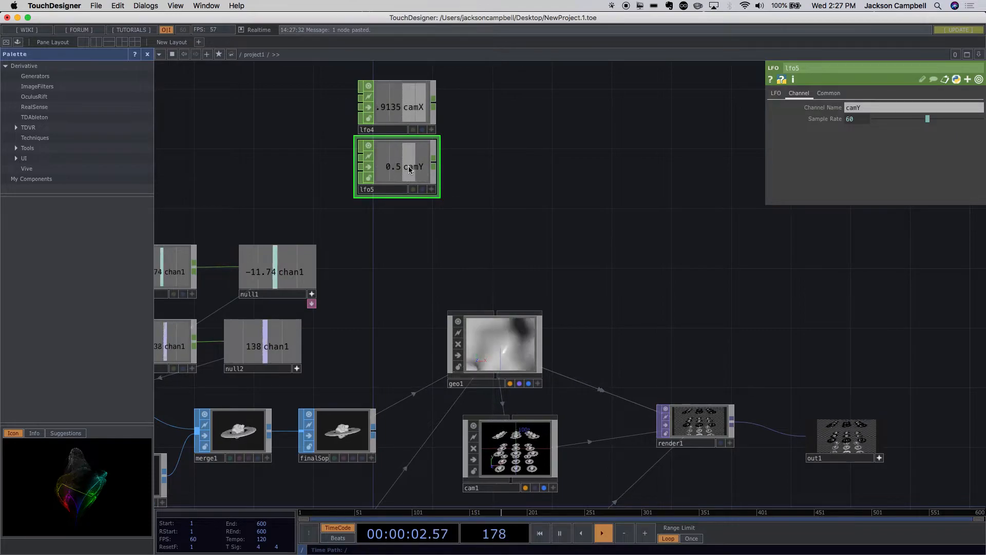
- Duplicate the camY LFO, name the copy's channel camZ and place it directly beneath
key("super+c")
key("super+v")
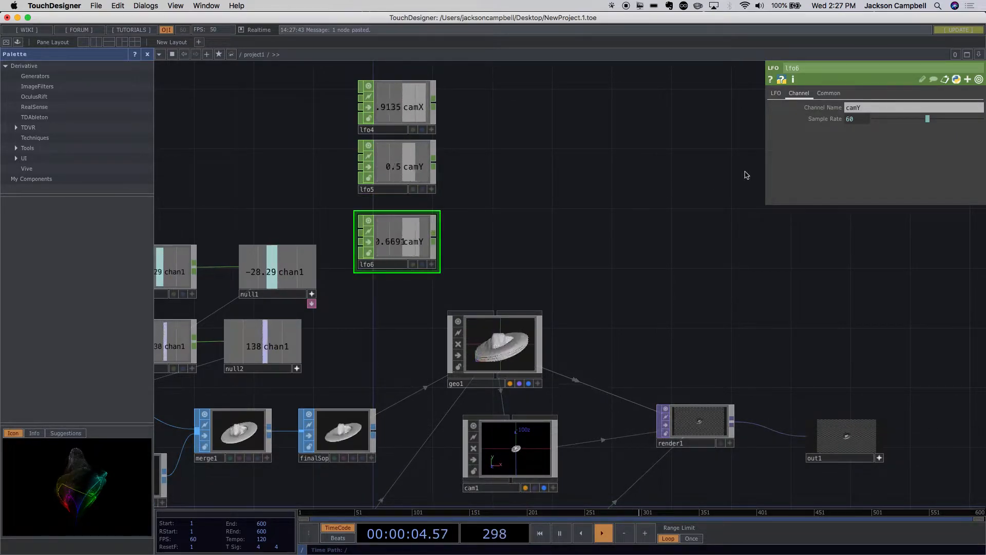
left_click(860, 108)
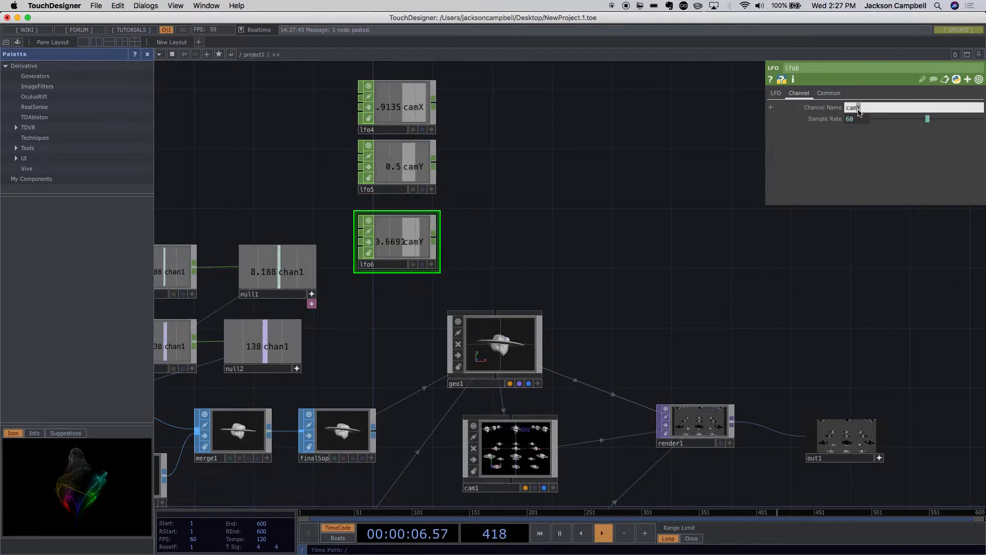
key("BackSpace")
type("Z")
key("Return")
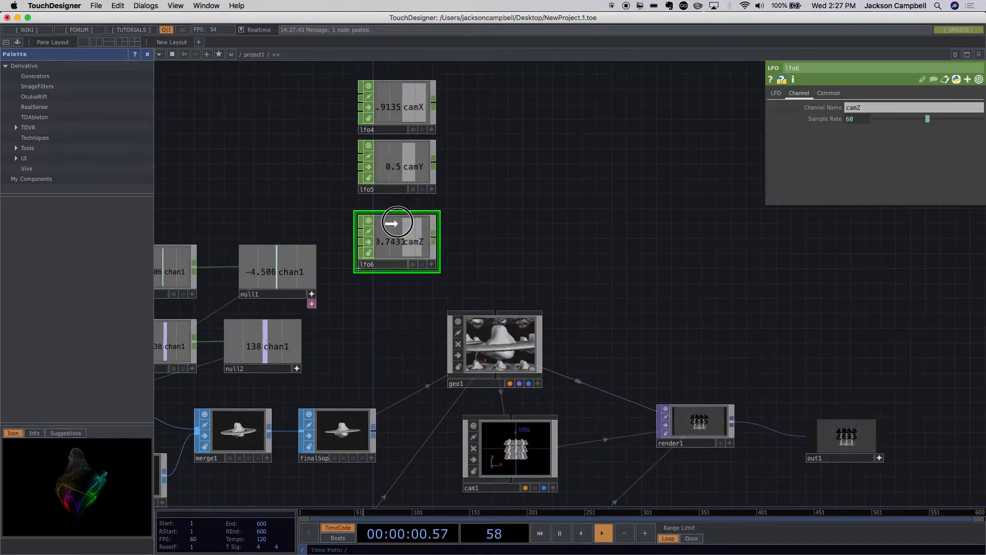
left_click_drag(396, 221, 397, 206)
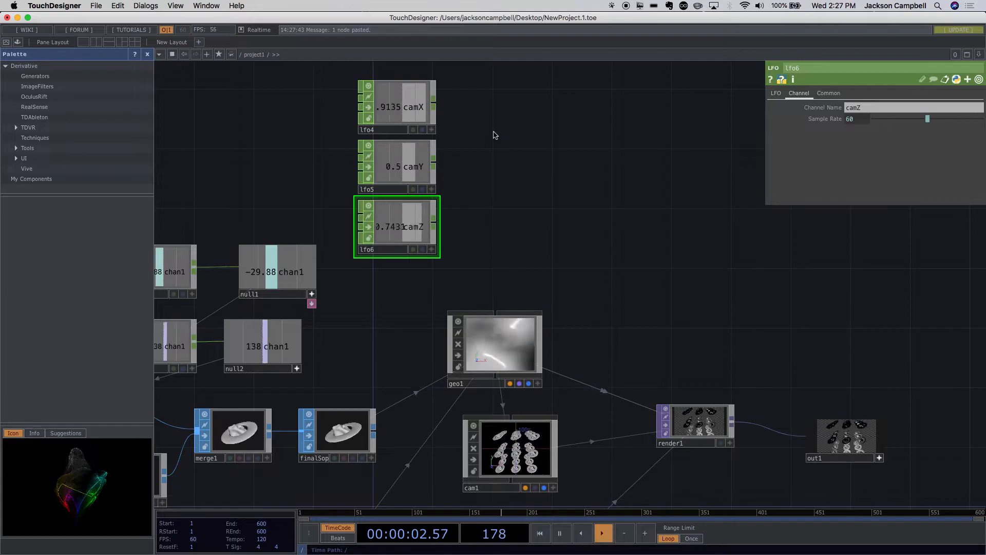
- Add a Merge CHOP after lfo4, connect lfo5 and lfo6 to it, and center it vertically beside the three LFOs
right_click(435, 105)
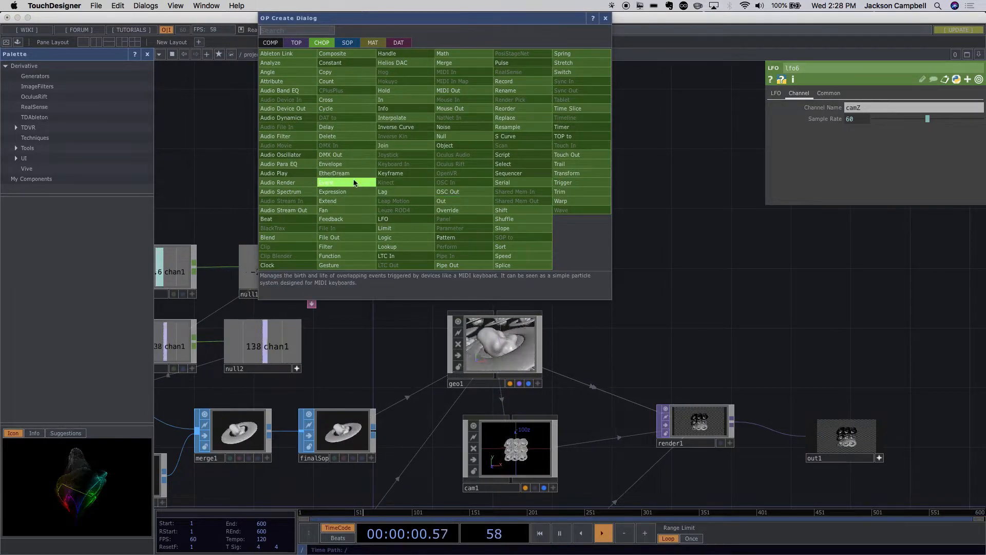
left_click(445, 63)
left_click(529, 154)
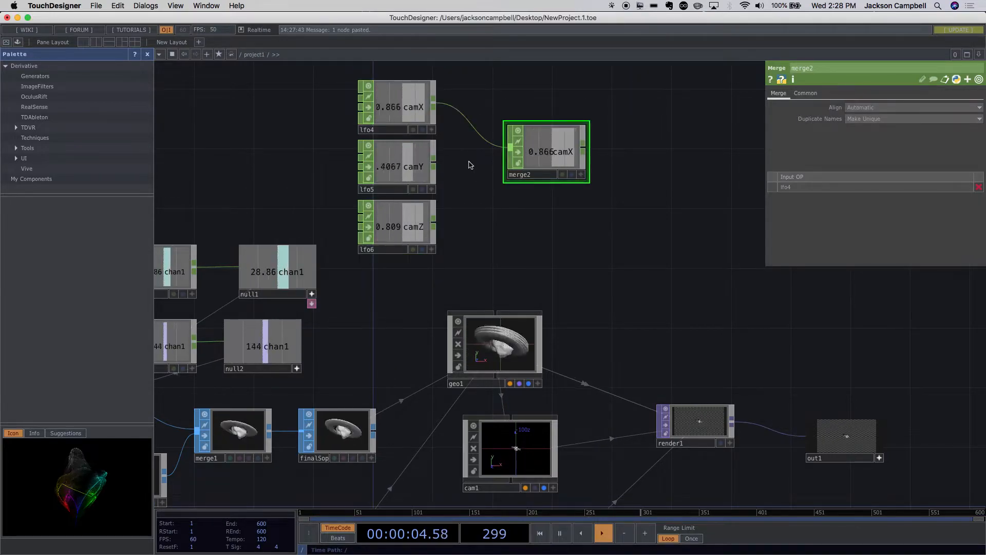
left_click_drag(434, 166, 504, 152)
left_click_drag(434, 222, 507, 163)
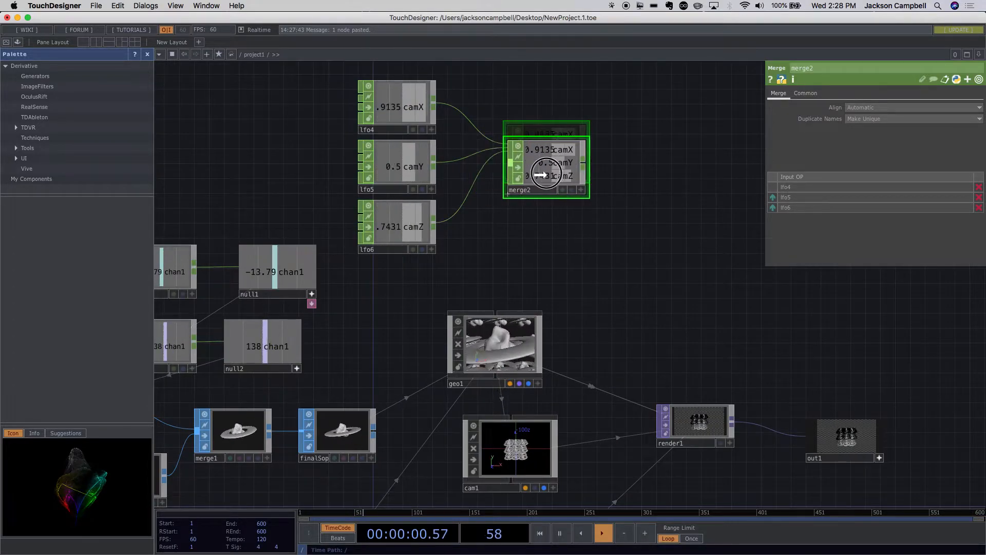
scroll(585, 165, "up", 6)
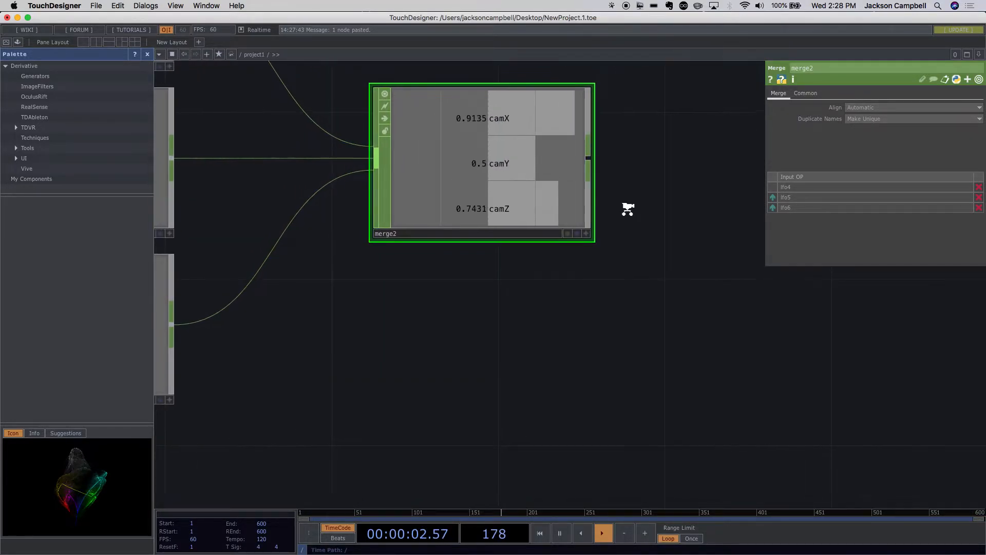
scroll(627, 209, "down", 8)
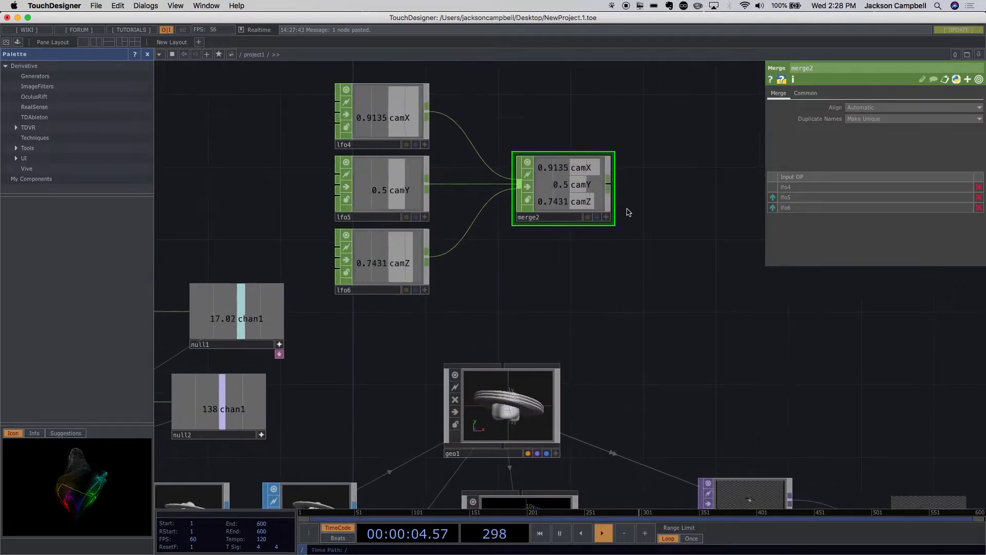
scroll(627, 212, "up", 1)
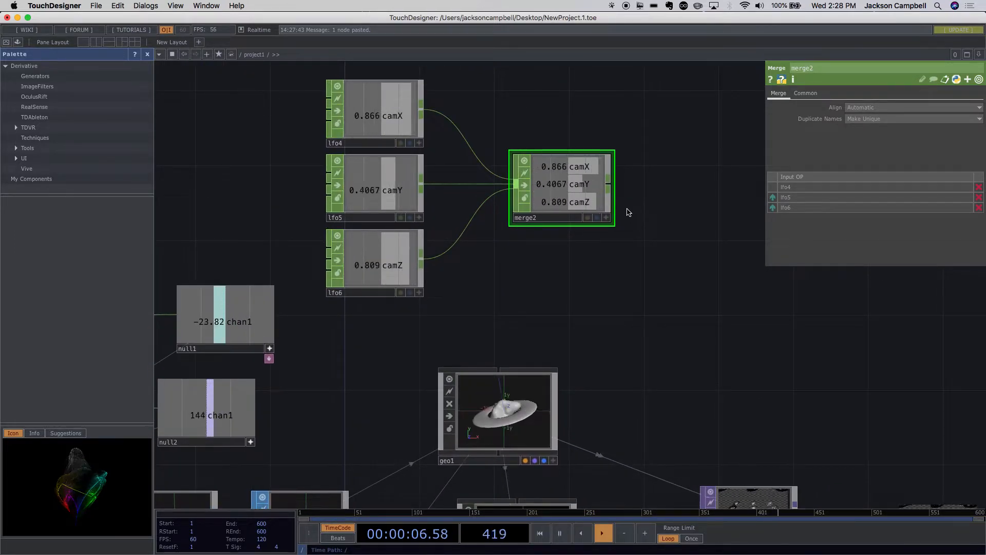
scroll(655, 212, "up", 3)
- Check cam1's transform parameters and move merge2 farther away from the three LFOs to leave more space
left_click_drag(615, 238, 461, 166)
scroll(552, 272, "down", 10)
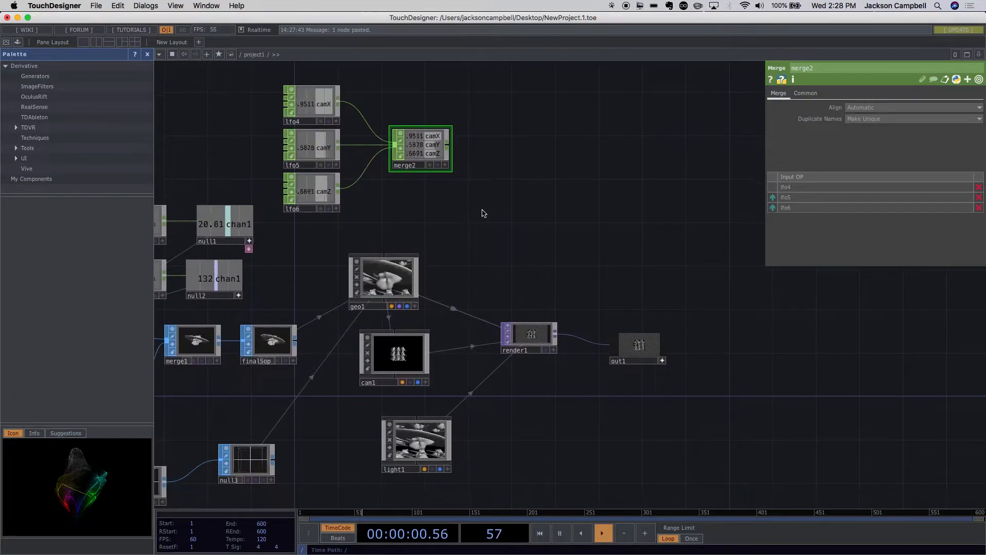
left_click(402, 351)
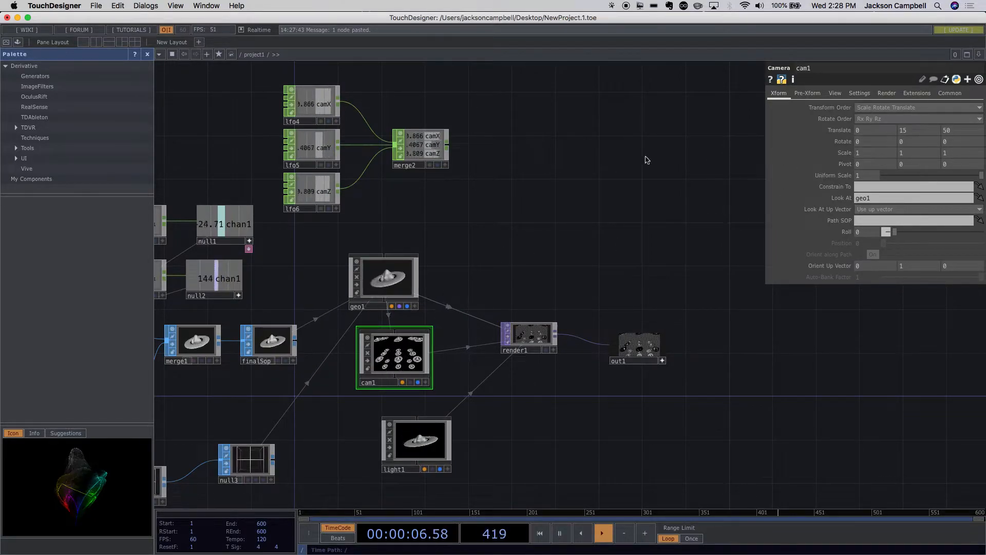
left_click_drag(408, 150, 507, 150)
scroll(445, 125, "up", 2)
scroll(445, 125, "up", 1)
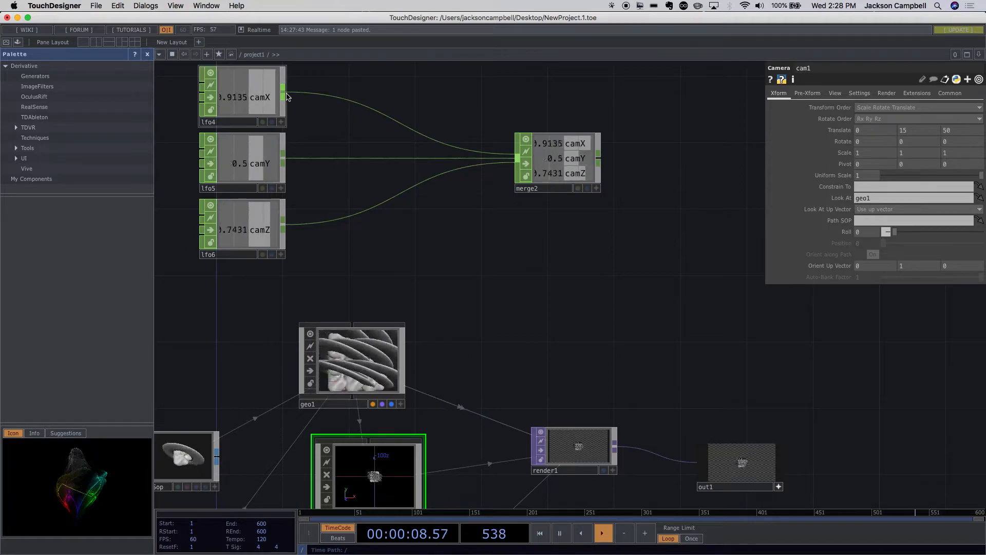
- Review lfo4's waveform parameters, then vary cam1's X translation to test the camera range, leaving it at 34
left_click(259, 97)
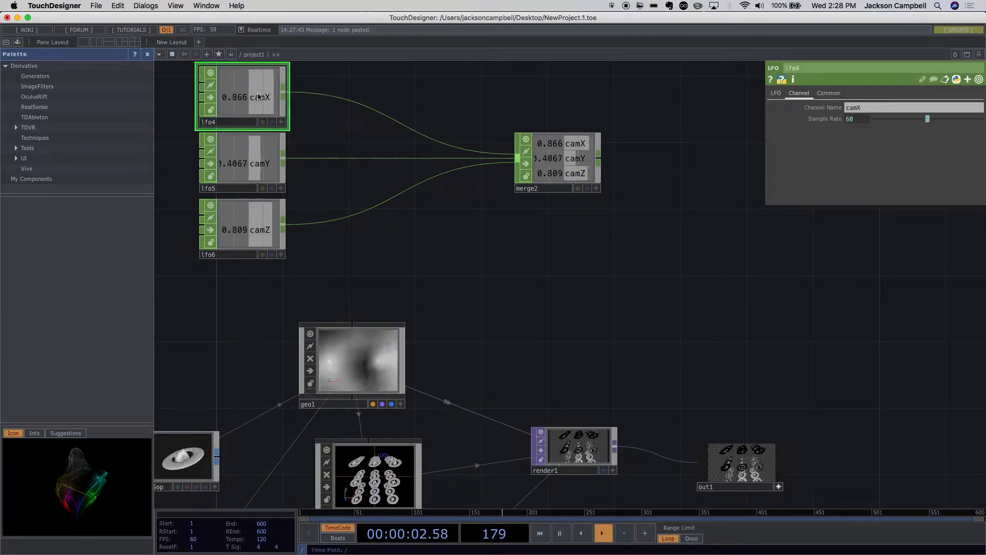
left_click(777, 96)
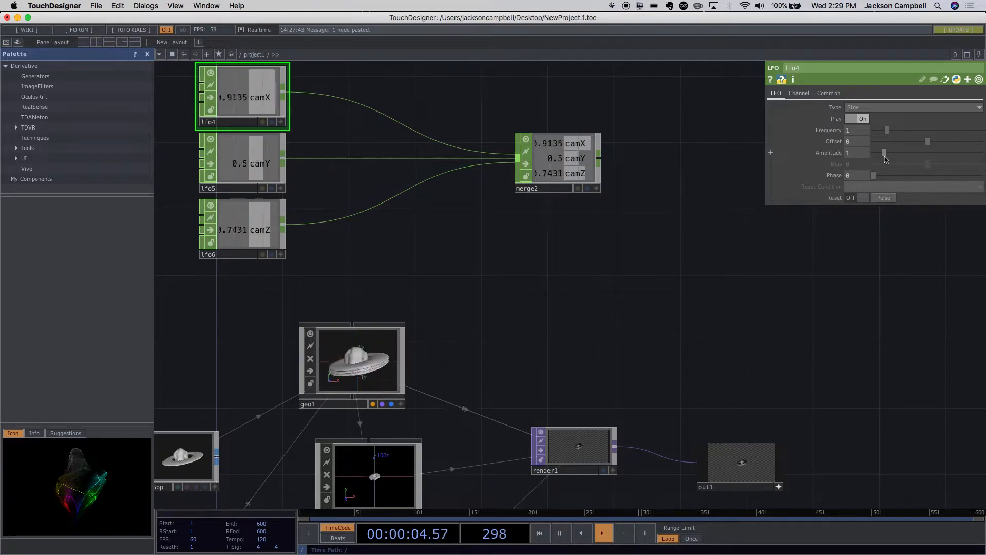
scroll(606, 313, "down", 2)
left_click_drag(541, 317, 559, 208)
left_click(454, 351)
left_click_drag(634, 379, 593, 380)
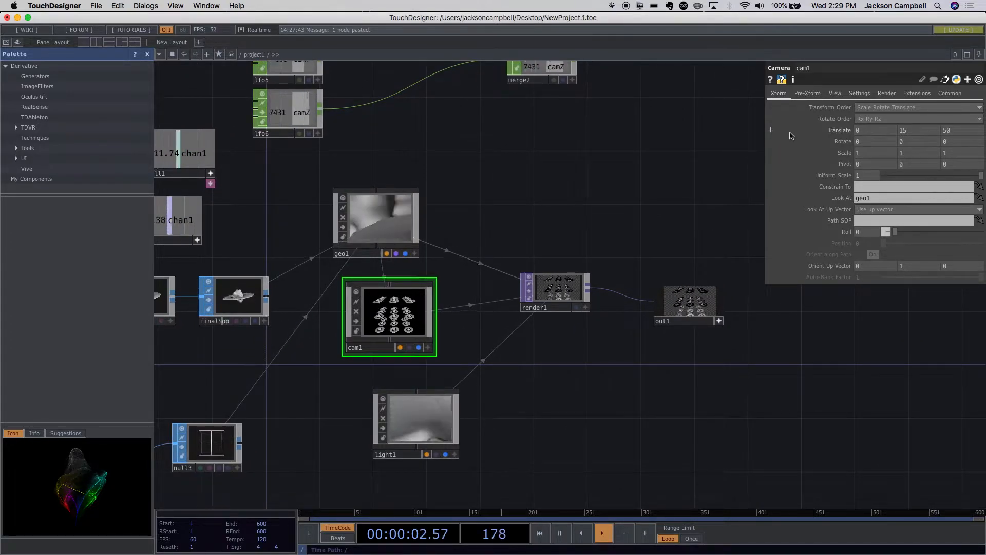
middle_click(864, 133)
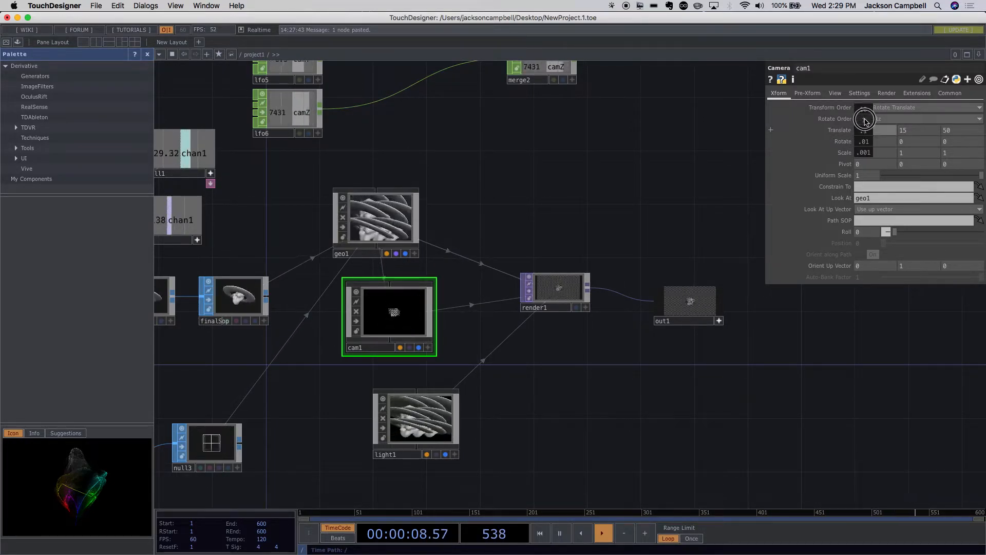
middle_click_drag(863, 125, 719, 136)
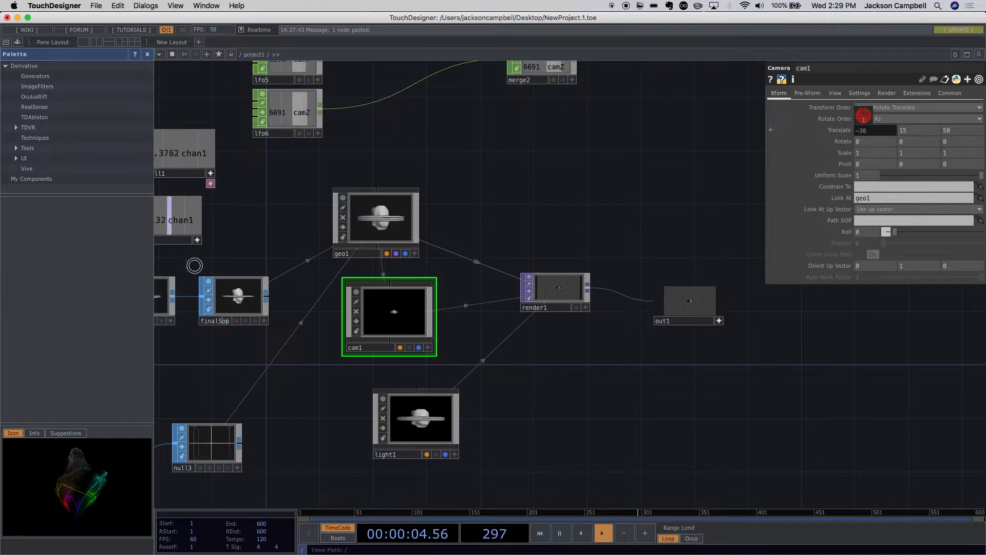
middle_click_drag(982, 297, 0, 522)
- Set the amplitude of lfo4, the camX oscillator, to 40
left_click_drag(586, 137, 691, 260)
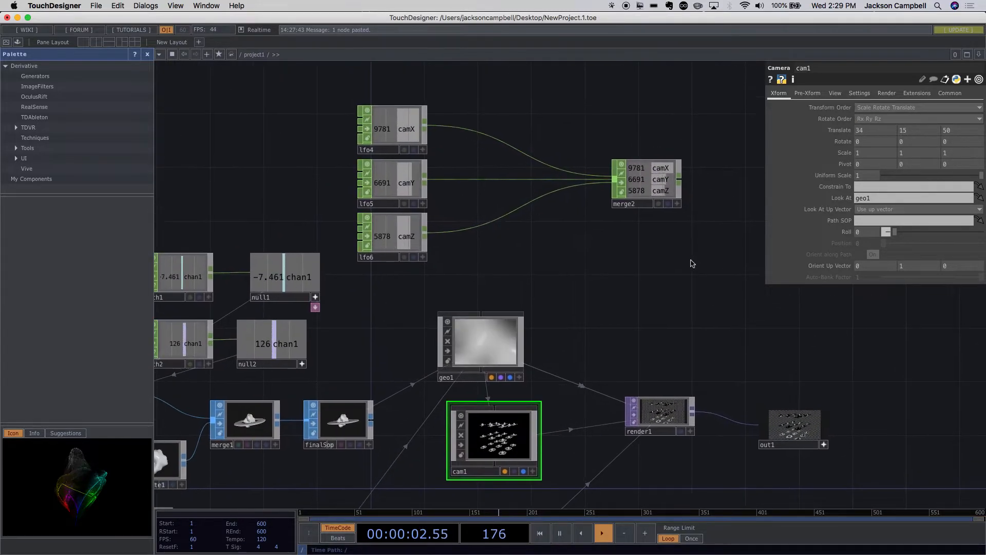
left_click(387, 125)
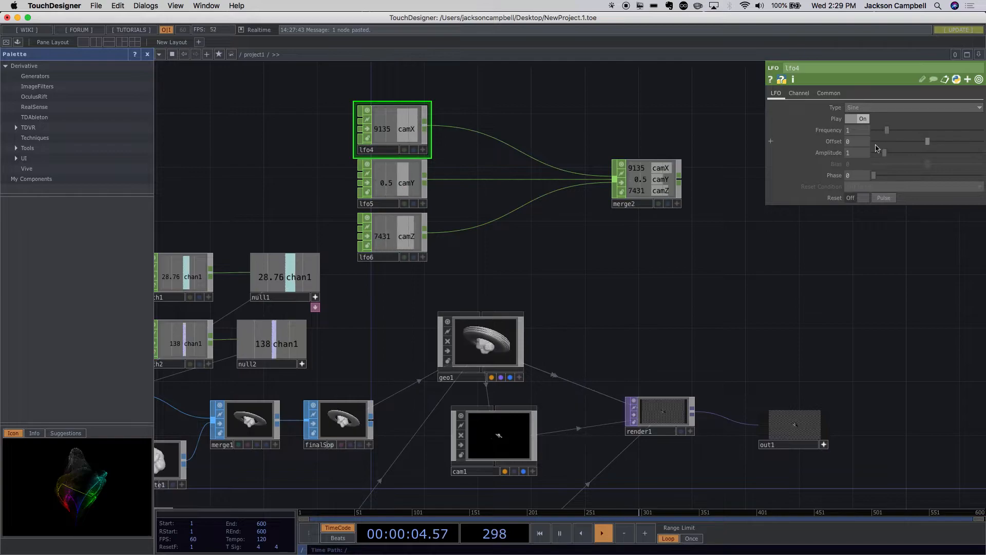
type("40")
left_click(767, 266)
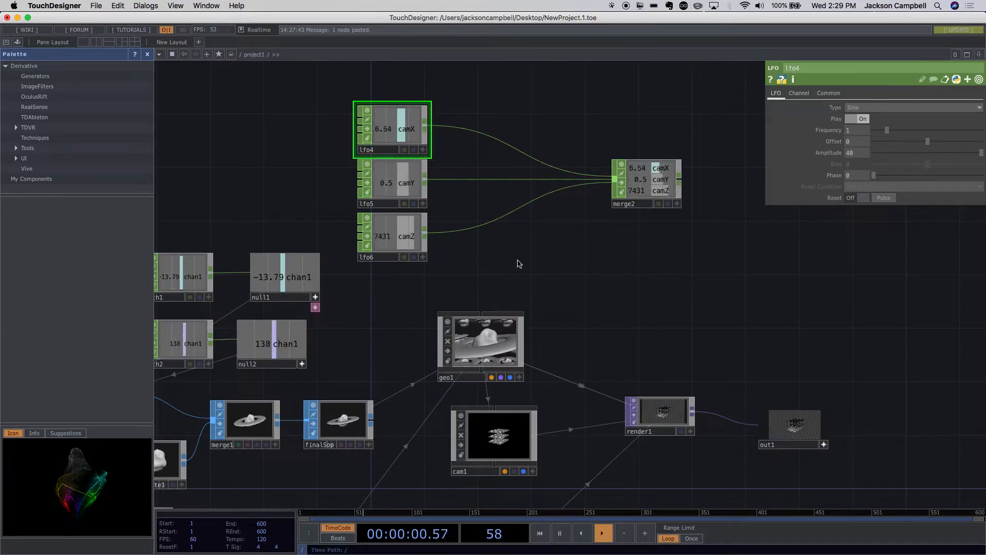
- Set the amplitude of lfo5, the camY oscillator, to 30
left_click(418, 198)
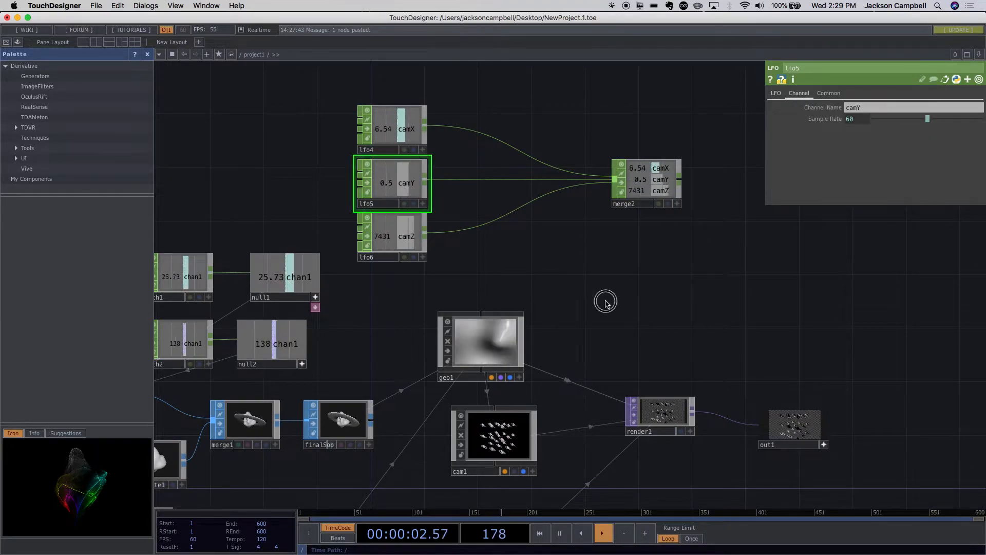
left_click_drag(607, 302, 529, 278)
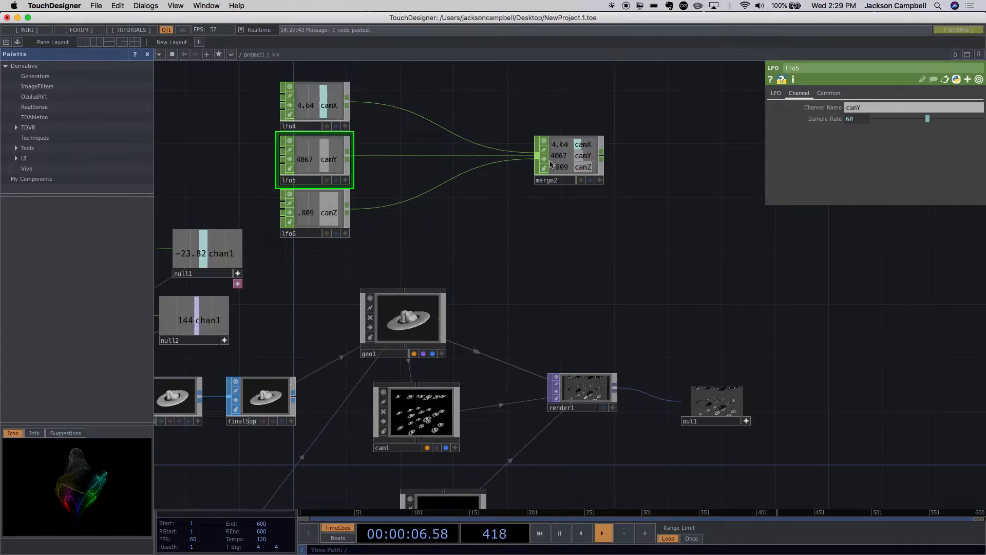
left_click(773, 95)
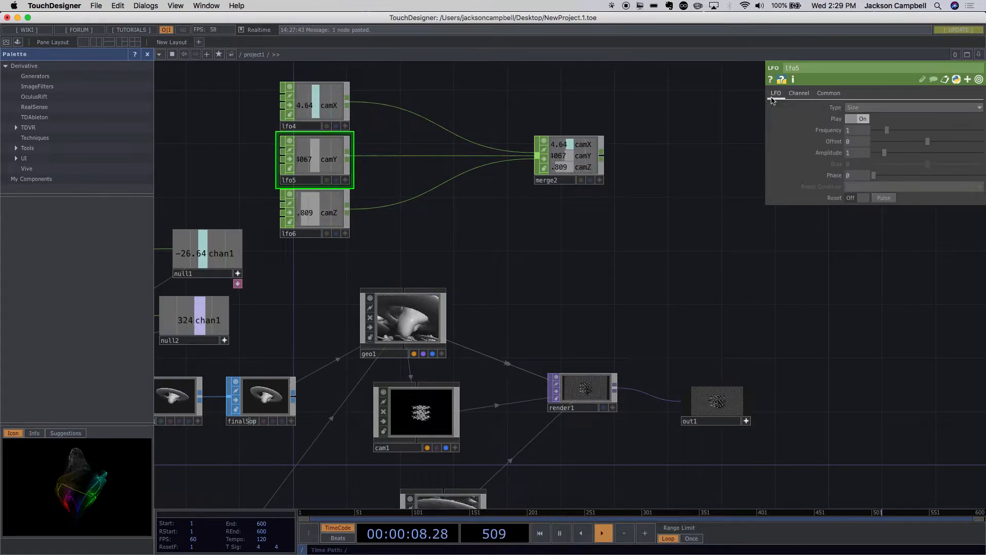
left_click(847, 153)
type("30")
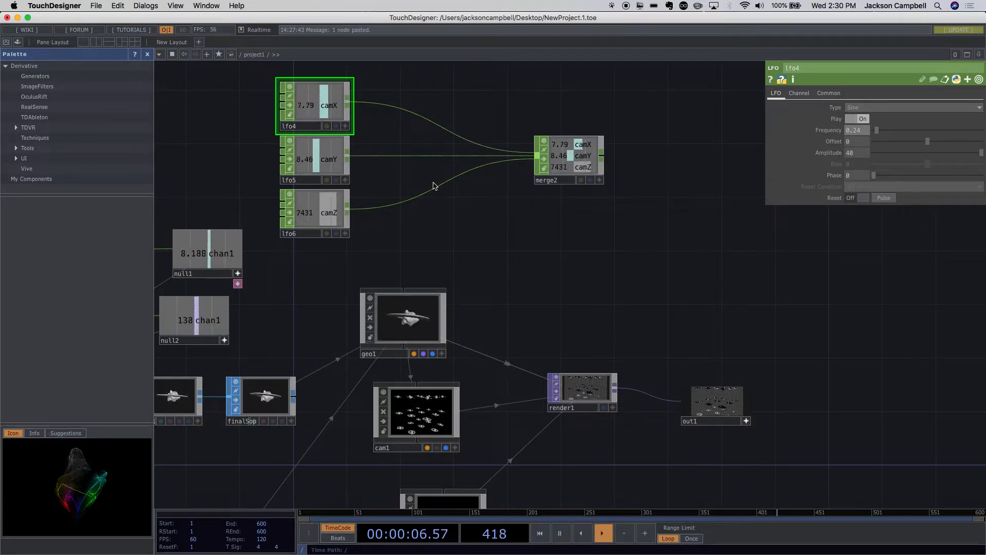
- Move lfo6 slightly down and insert a Math CHOP between it and merge2
left_click(310, 216)
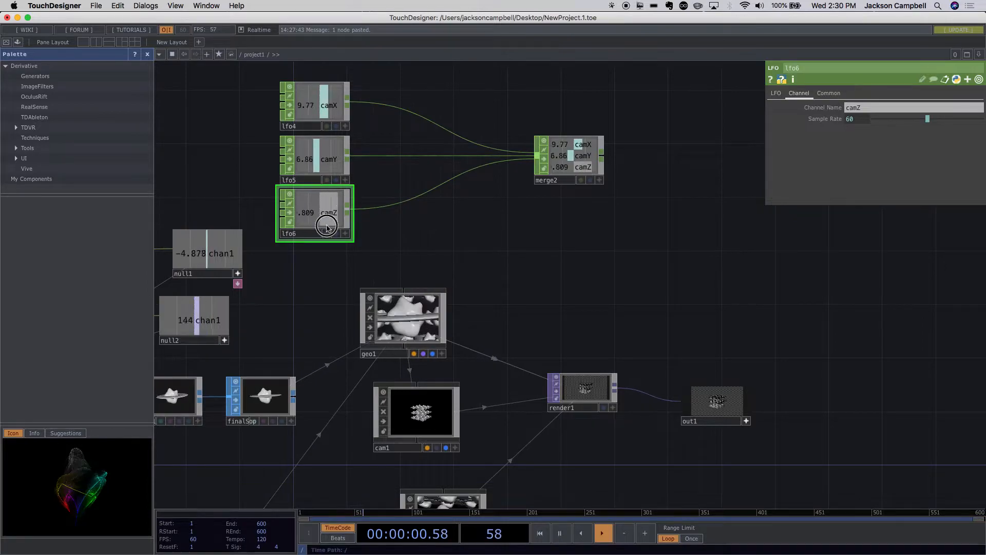
left_click_drag(326, 228, 326, 242)
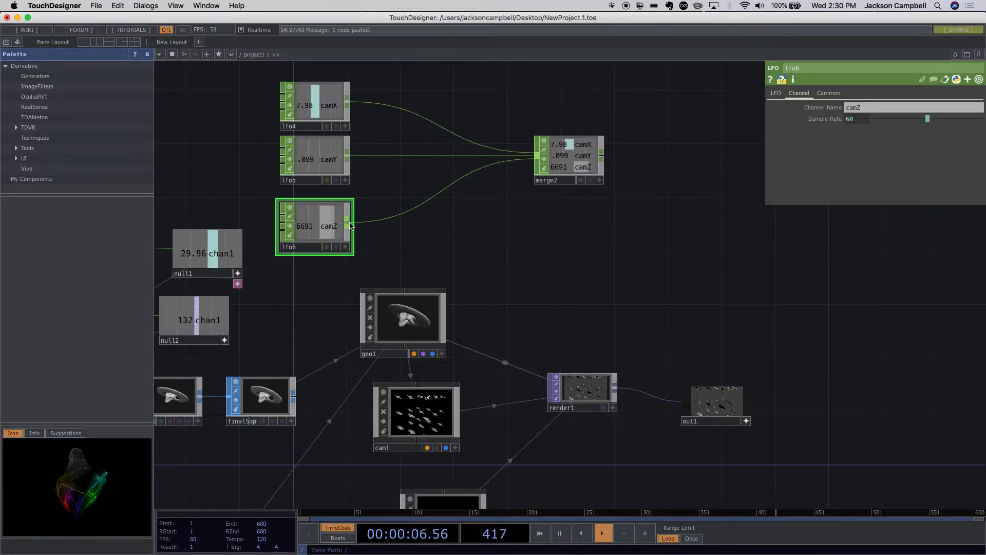
right_click(351, 225)
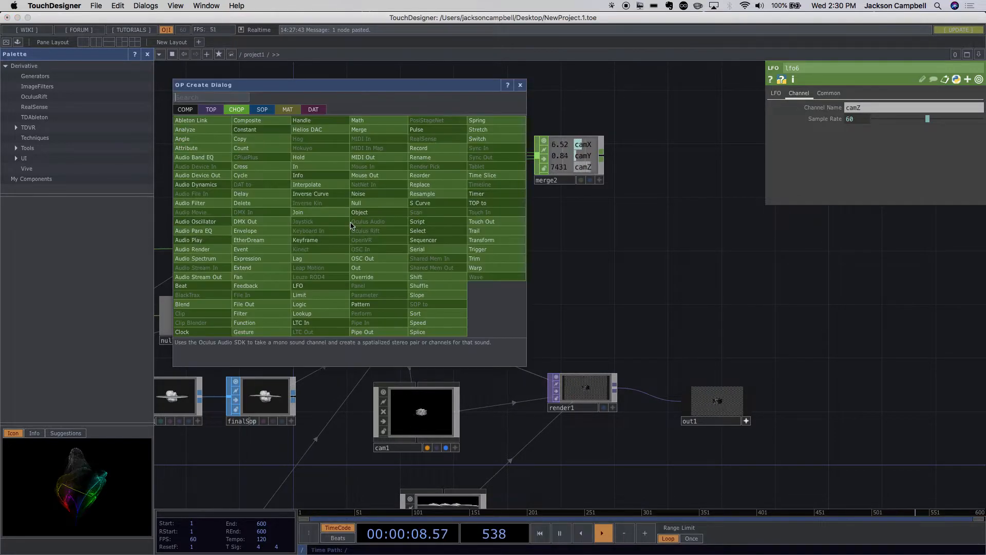
left_click(360, 120)
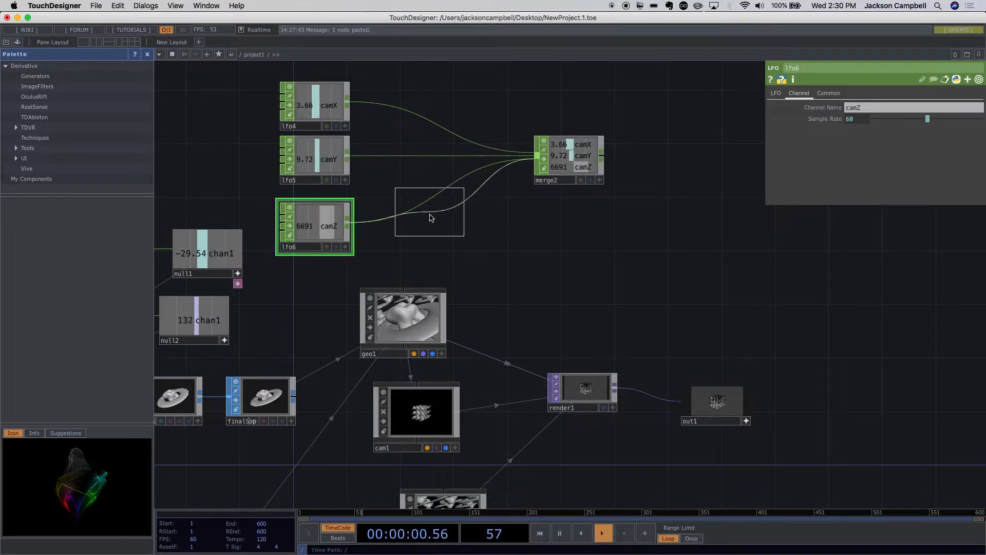
left_click(431, 220)
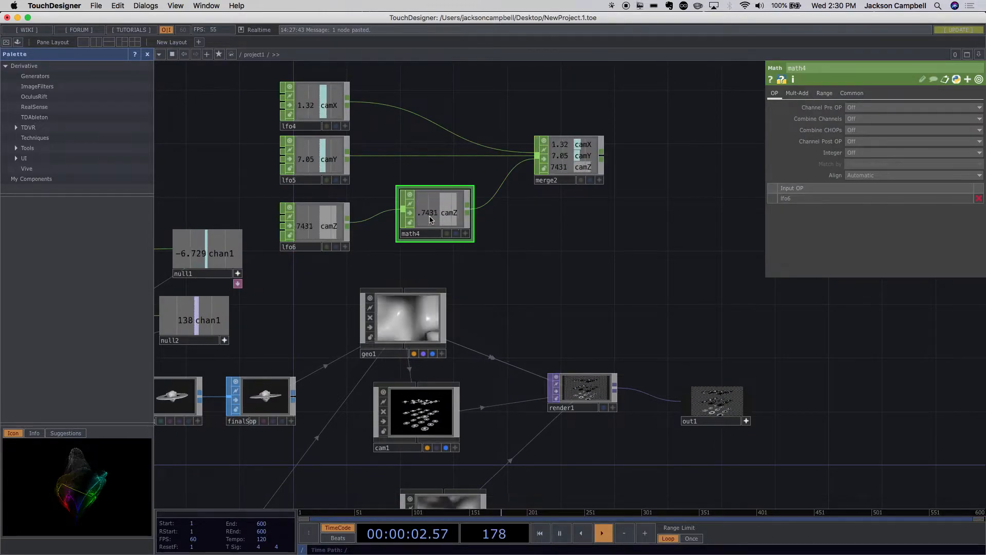
- Move math4 farther away from lfo6 and set the lower limit of its From Range to -1
left_click(823, 95)
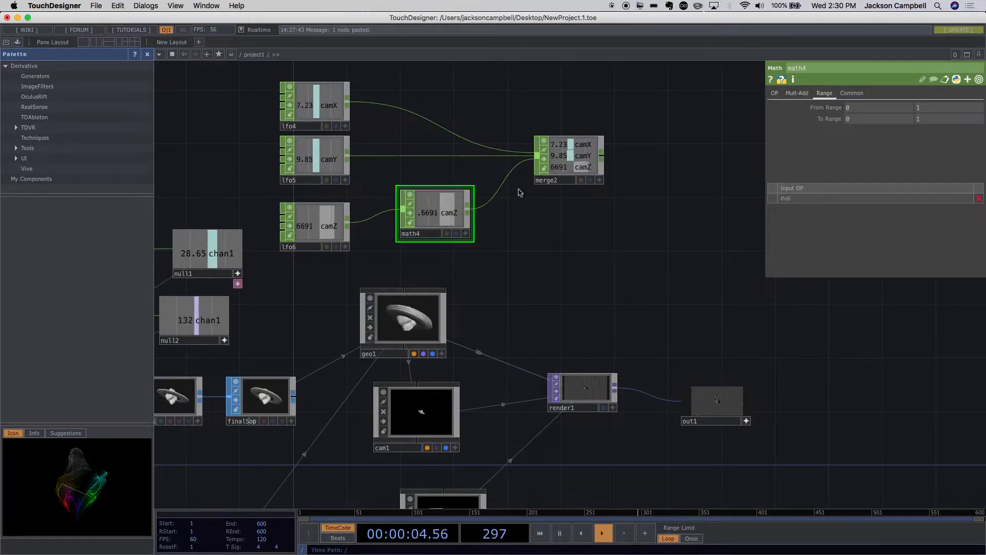
left_click(314, 234)
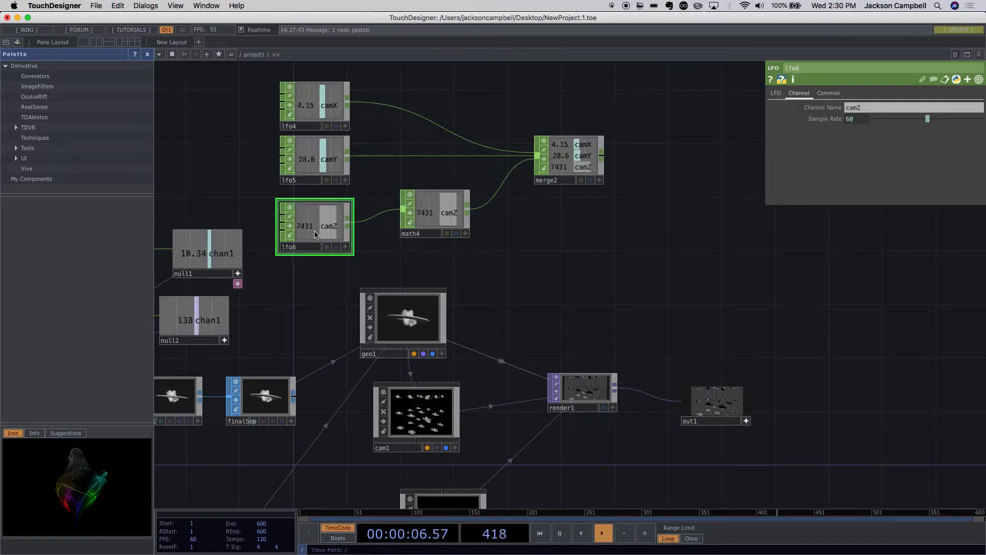
left_click(440, 223)
left_click_drag(440, 223, 480, 223)
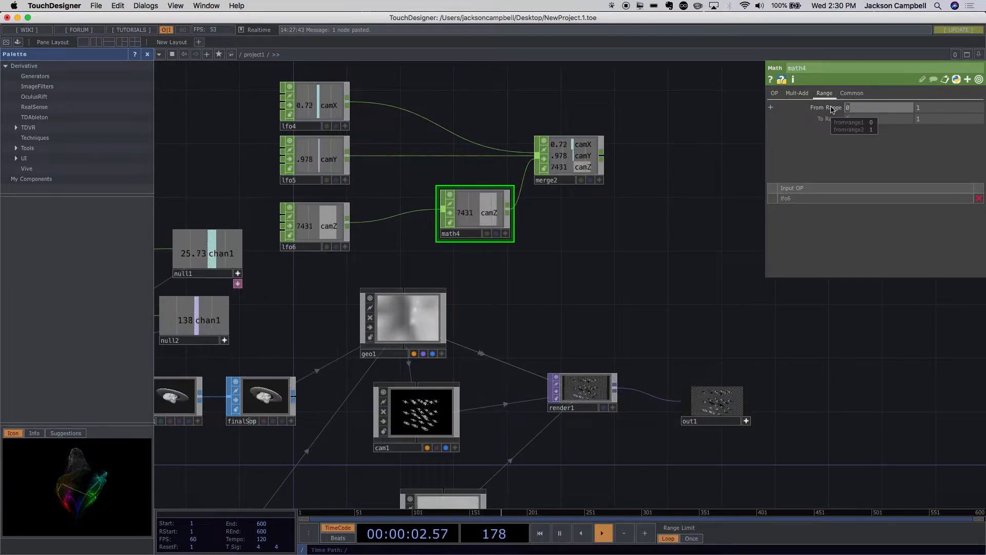
type("-1")
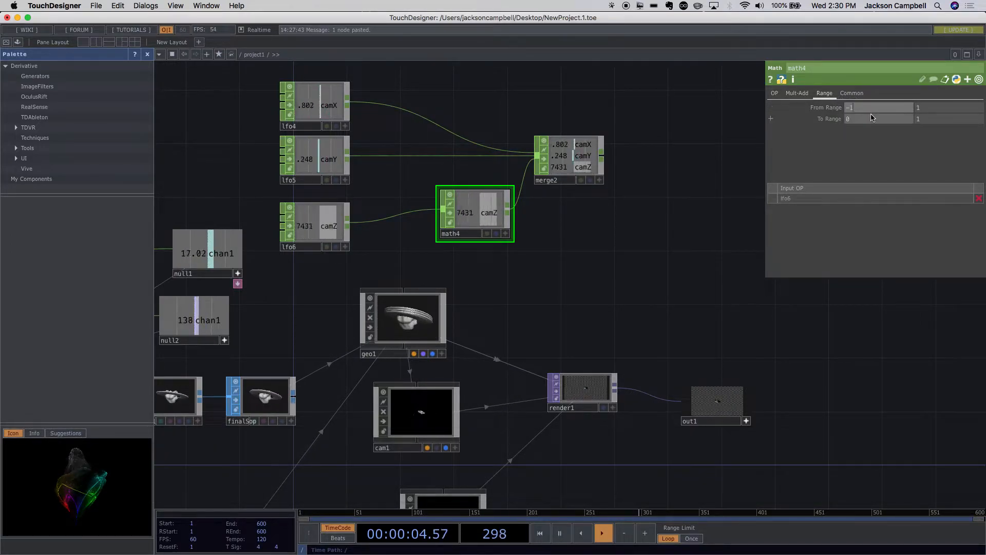
left_click(872, 122)
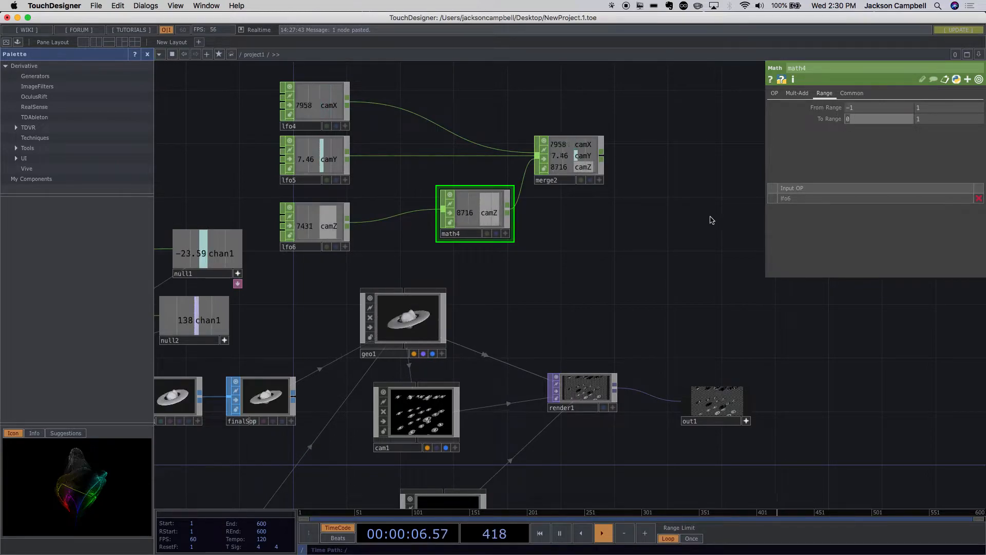
- Check cam1's translate values against the rendered output, then set math4's To Range to 40 and 60
left_click_drag(661, 305, 588, 228)
scroll(642, 326, "up", 5)
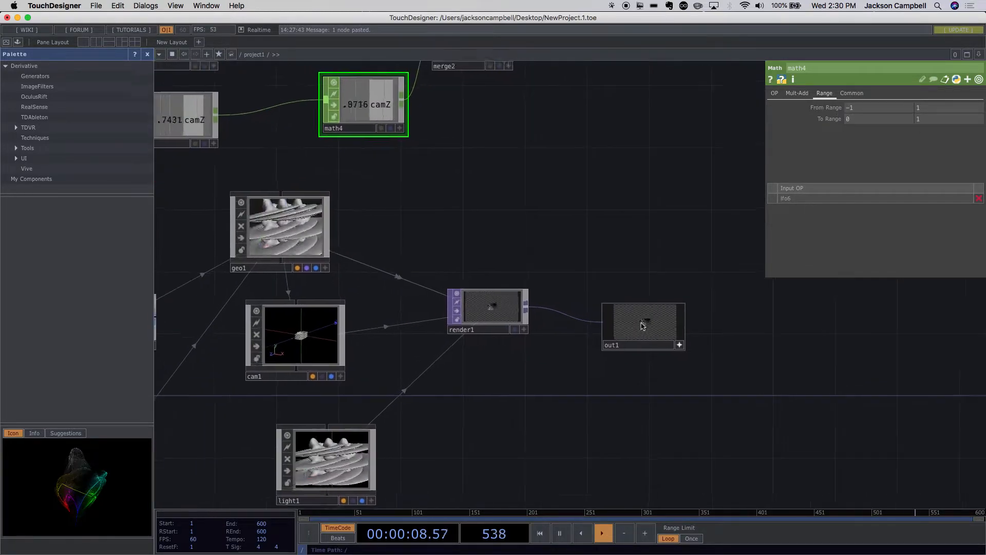
left_click_drag(530, 370, 640, 369)
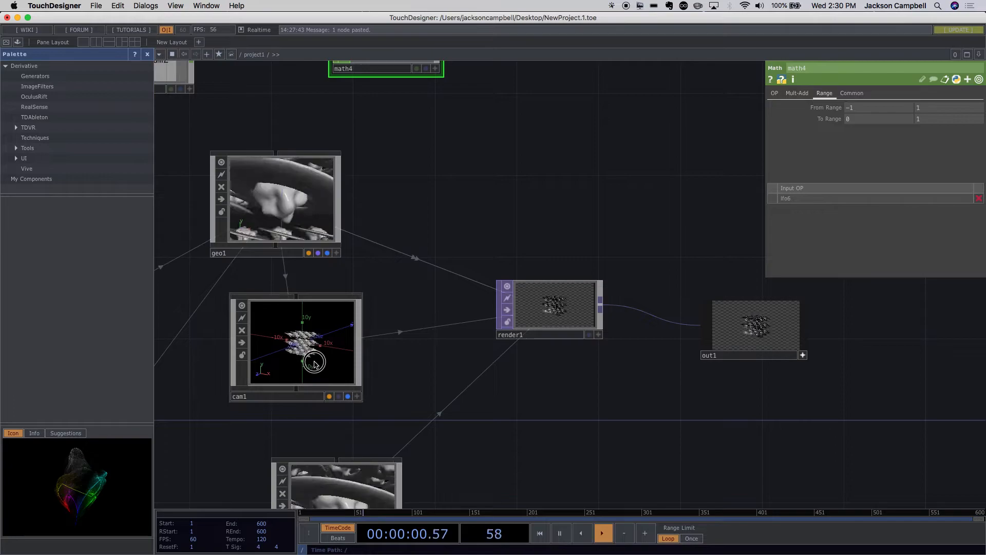
left_click(317, 364)
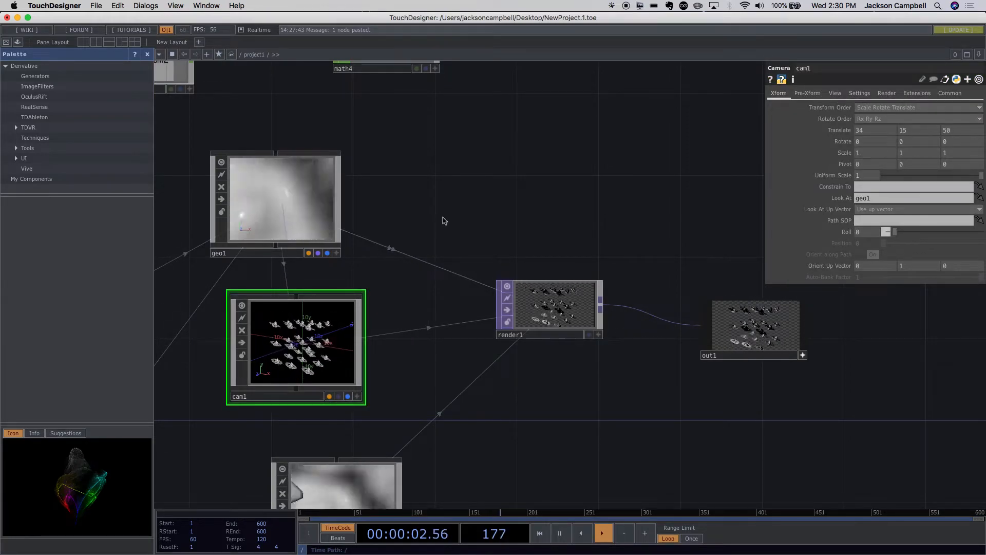
left_click_drag(450, 244, 456, 350)
scroll(493, 273, "down", 5)
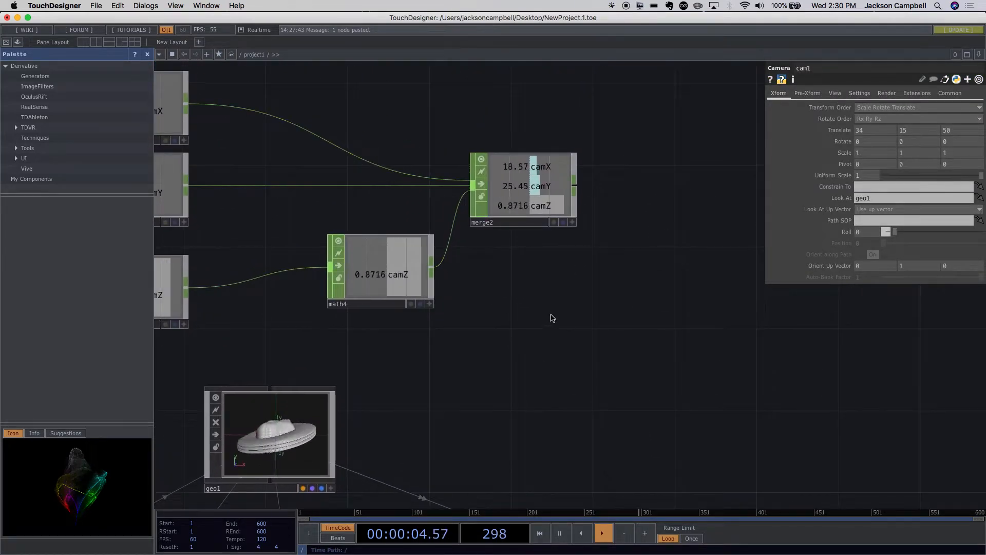
left_click_drag(571, 294, 555, 315)
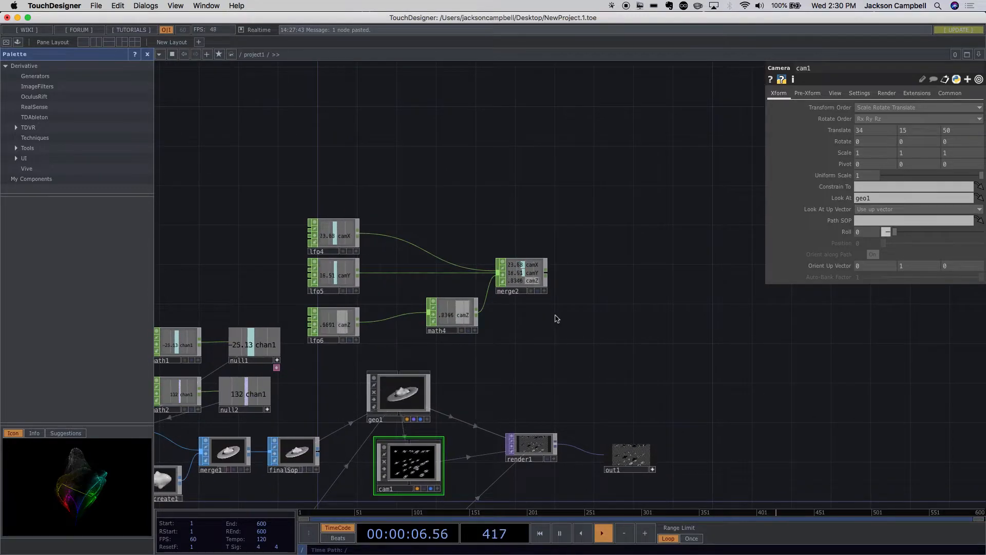
left_click(454, 321)
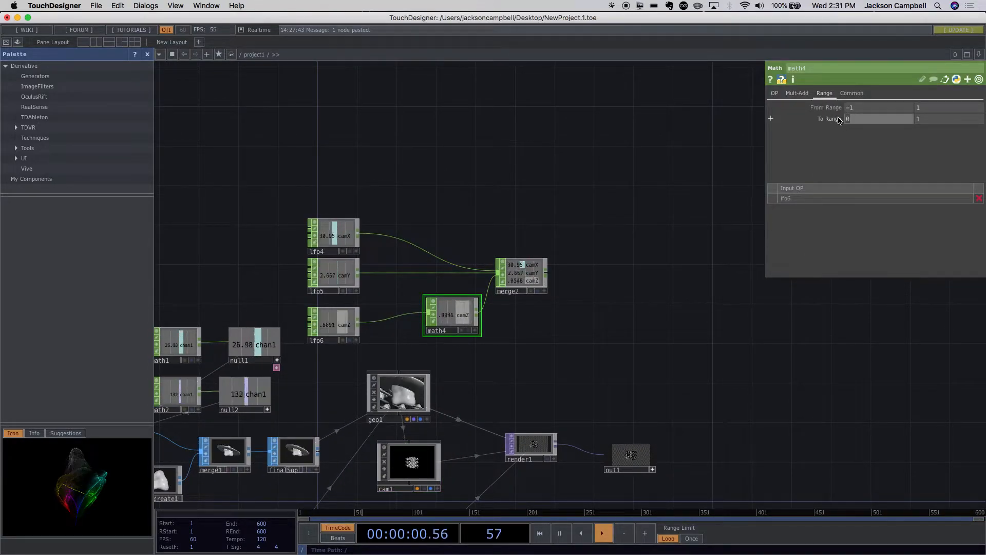
type("40")
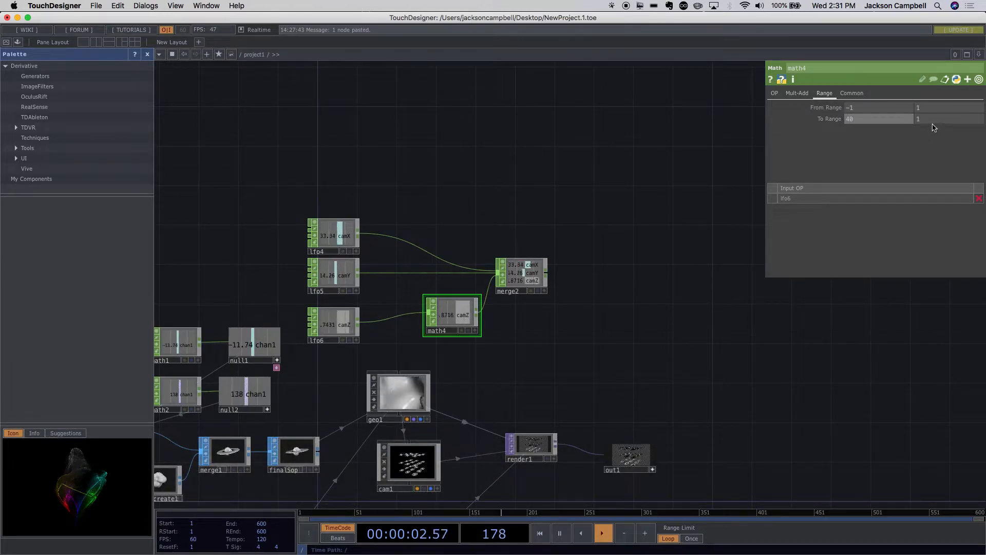
left_click(924, 123)
type("60")
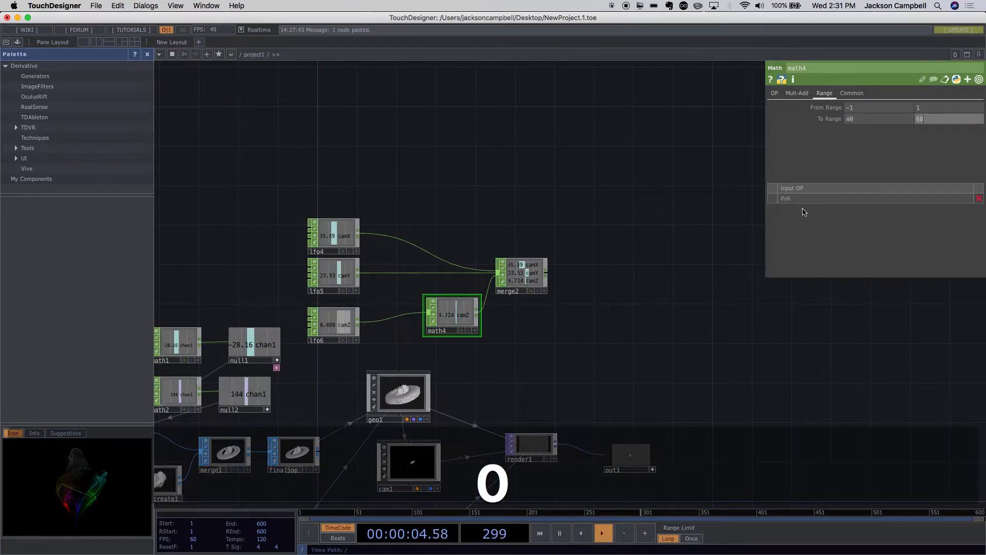
key("Return")
- Add a Null CHOP after merge2 to carry the merged camera channels
scroll(550, 297, "up", 5)
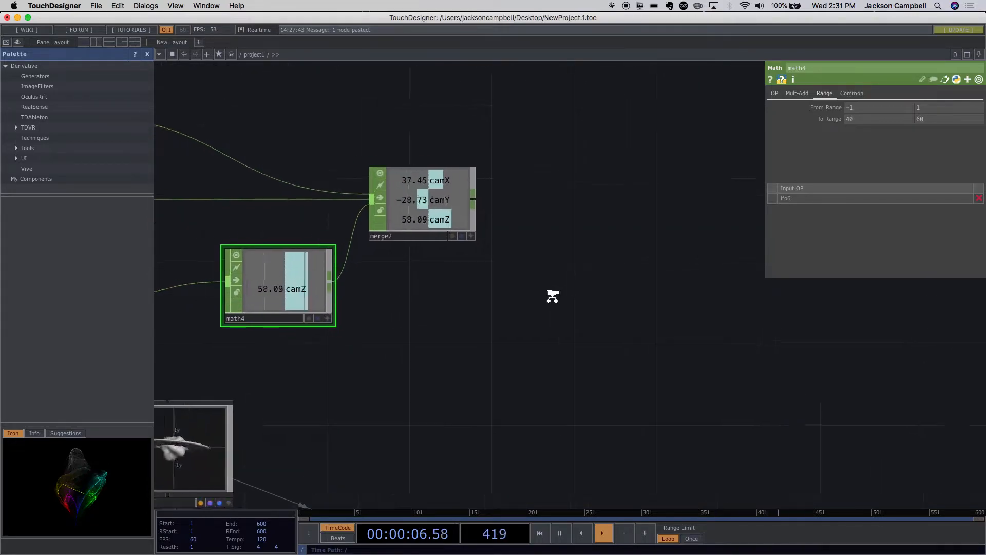
scroll(553, 297, "down", 10)
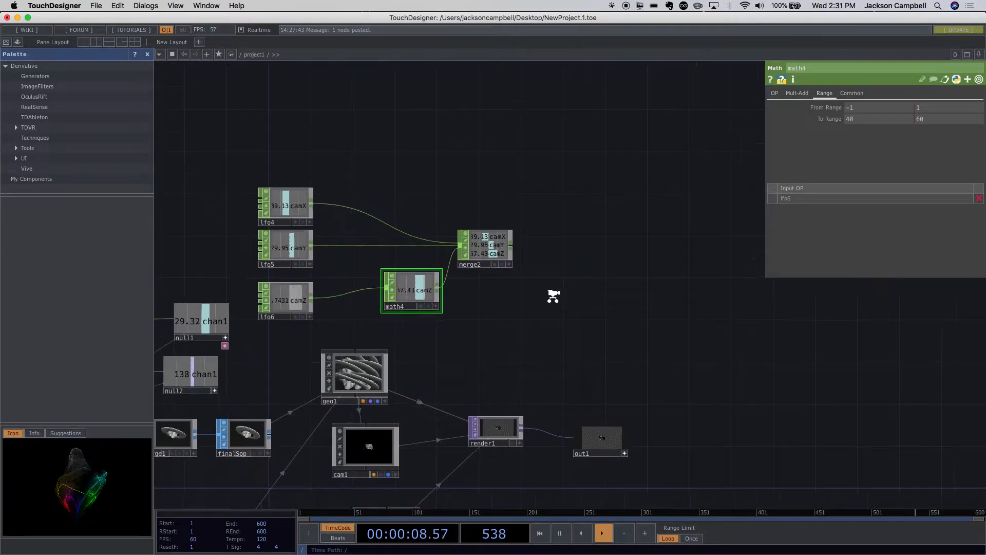
left_click_drag(554, 298, 454, 254)
scroll(474, 257, "up", 7)
scroll(473, 257, "down", 4)
scroll(455, 255, "up", 3)
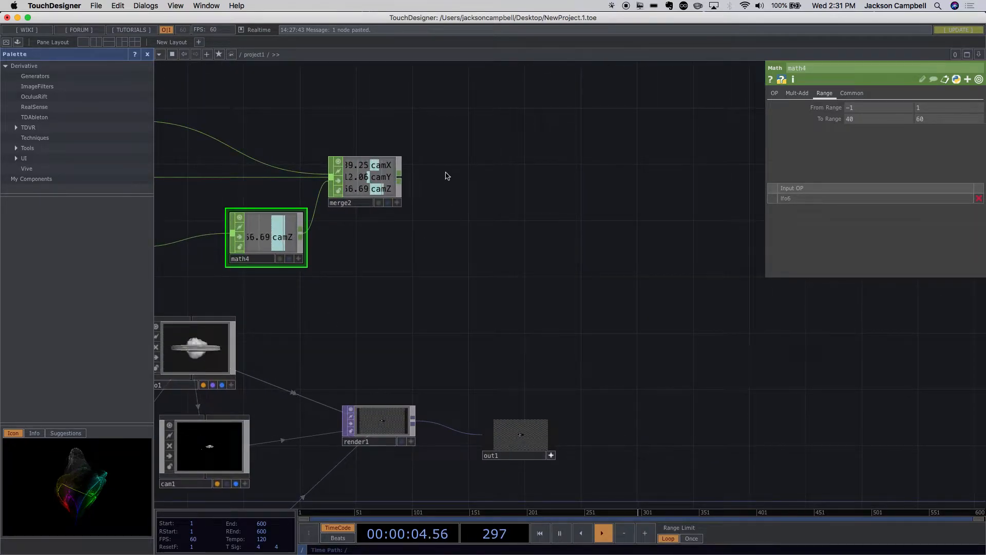
right_click(400, 178)
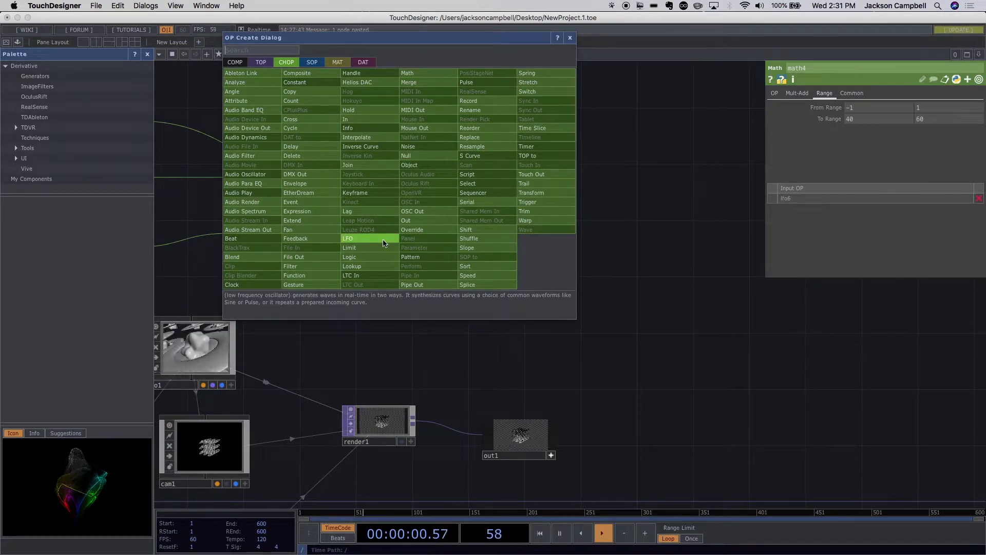
type("nu")
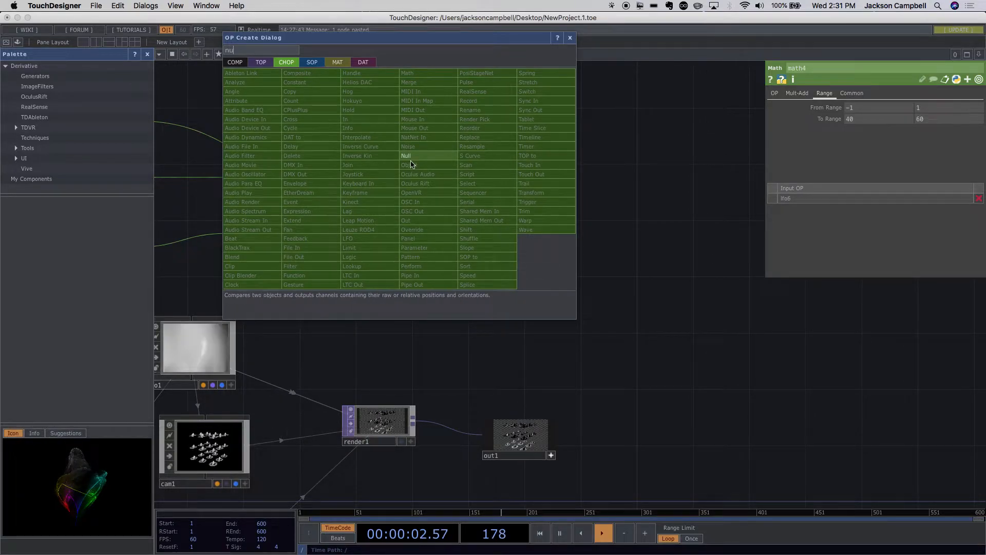
key("Return")
left_click(459, 194)
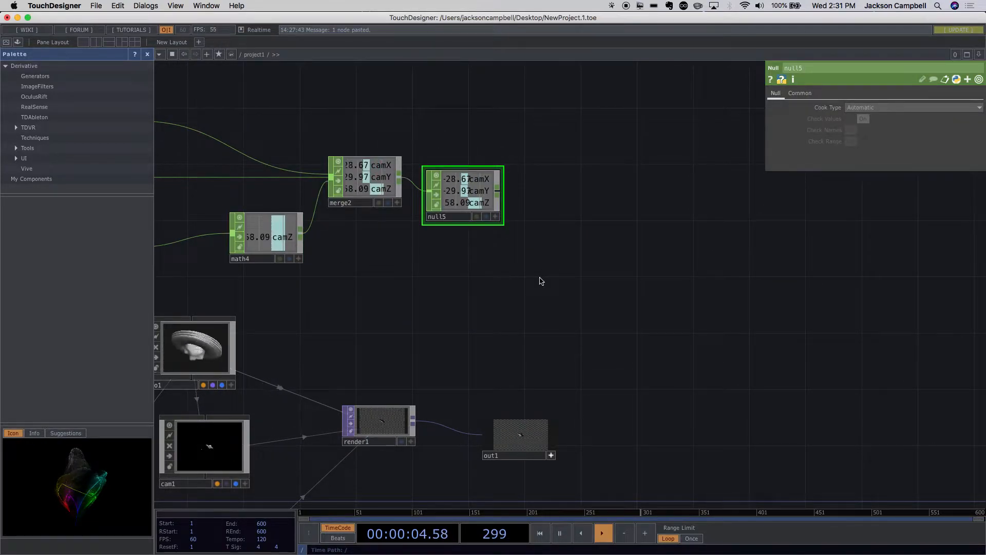
- Select cam1, expand its Translate parameter into tx, ty and tz, and make null5's viewer active
left_click_drag(502, 279, 565, 226)
left_click(278, 390)
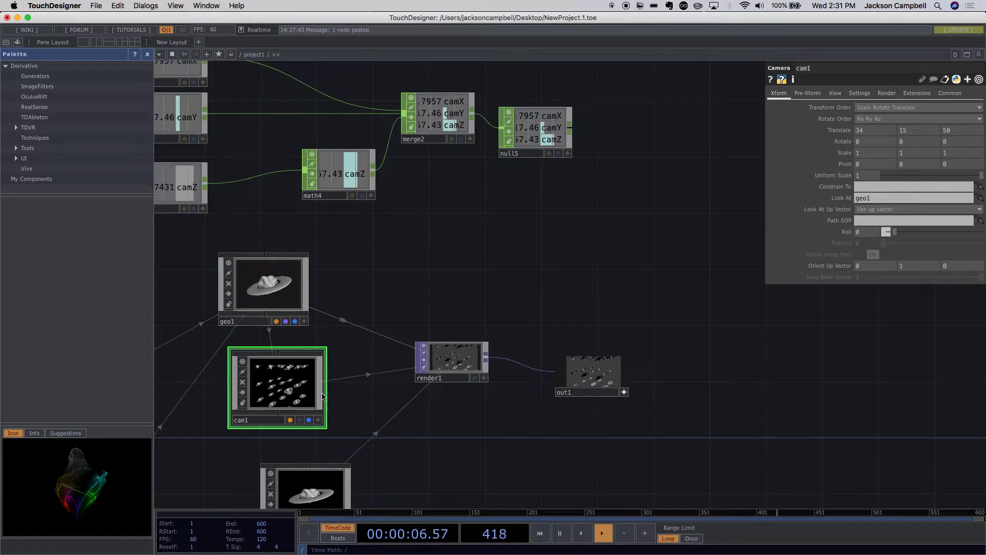
left_click(302, 396)
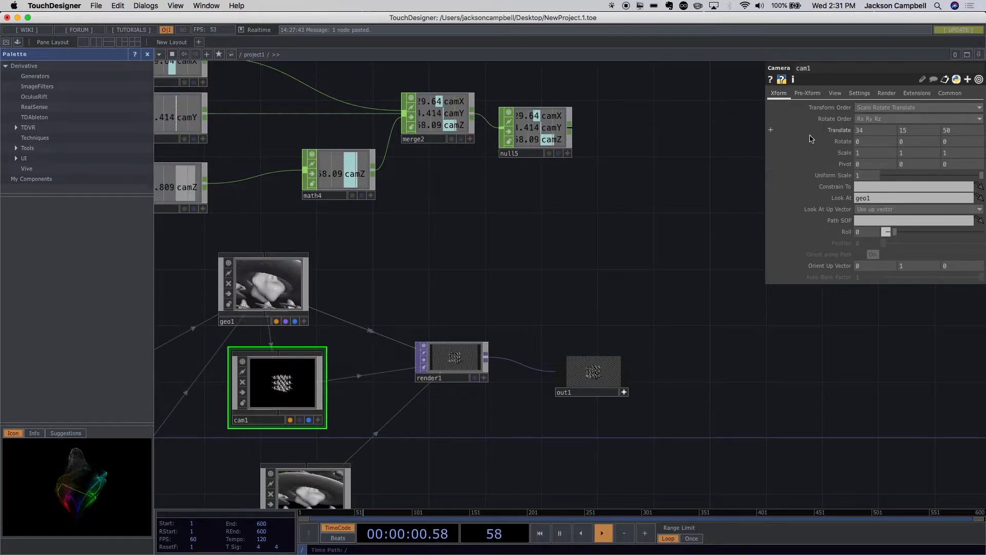
left_click(771, 131)
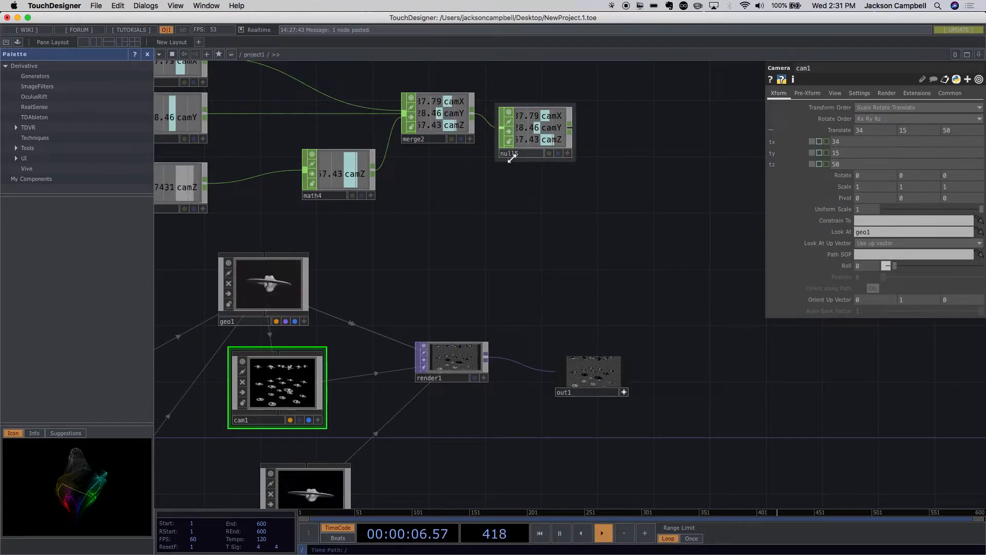
left_click(568, 154)
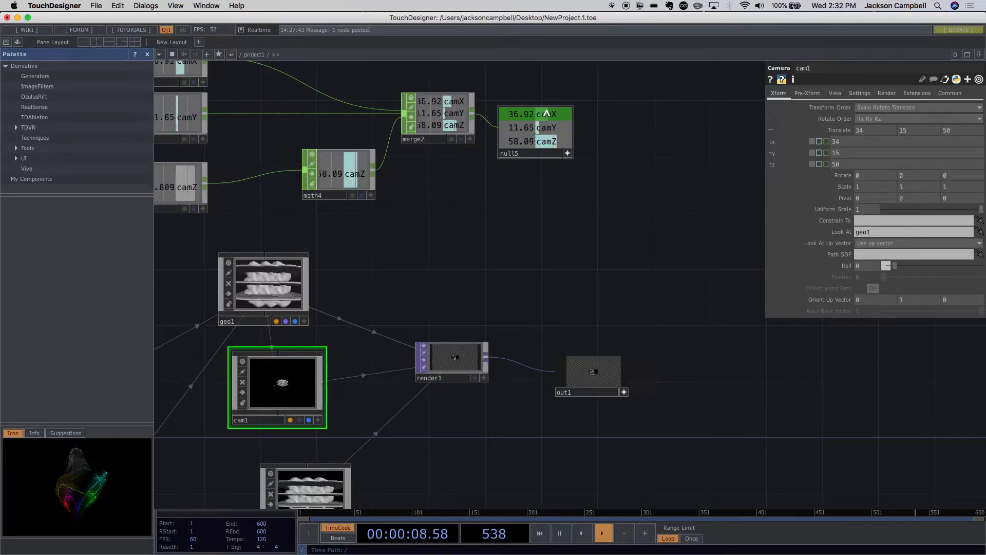
- Link null5's camX and camY to cam1's tx and ty as relative CHOP references, and camZ to tz as a CHOP reference
left_click_drag(548, 117, 863, 142)
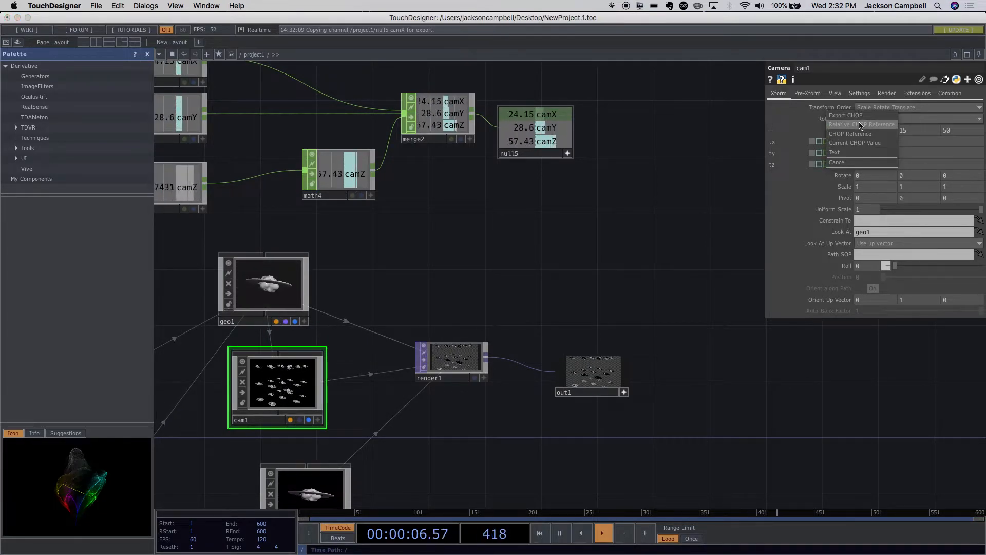
left_click(861, 125)
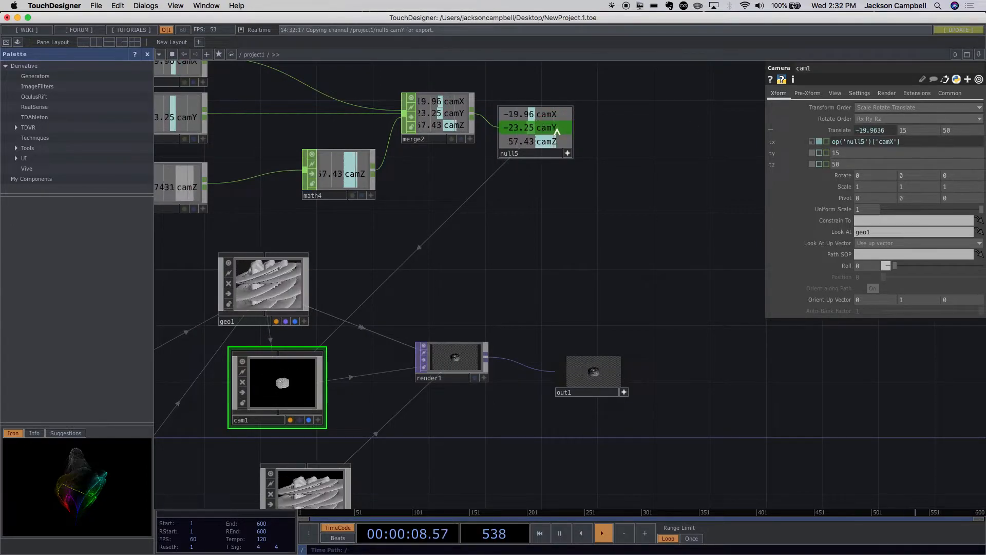
left_click_drag(853, 153, 852, 153)
left_click(851, 137)
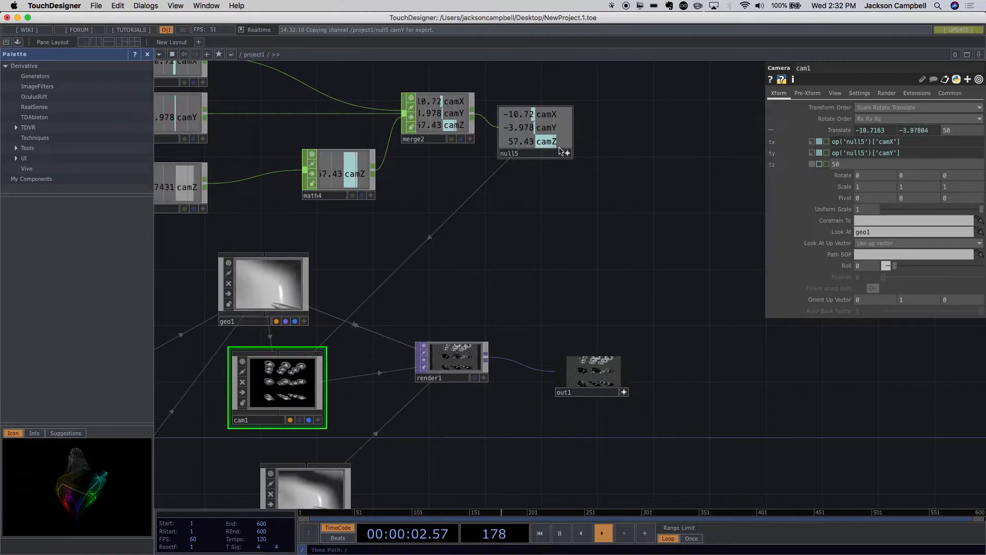
left_click_drag(547, 141, 851, 165)
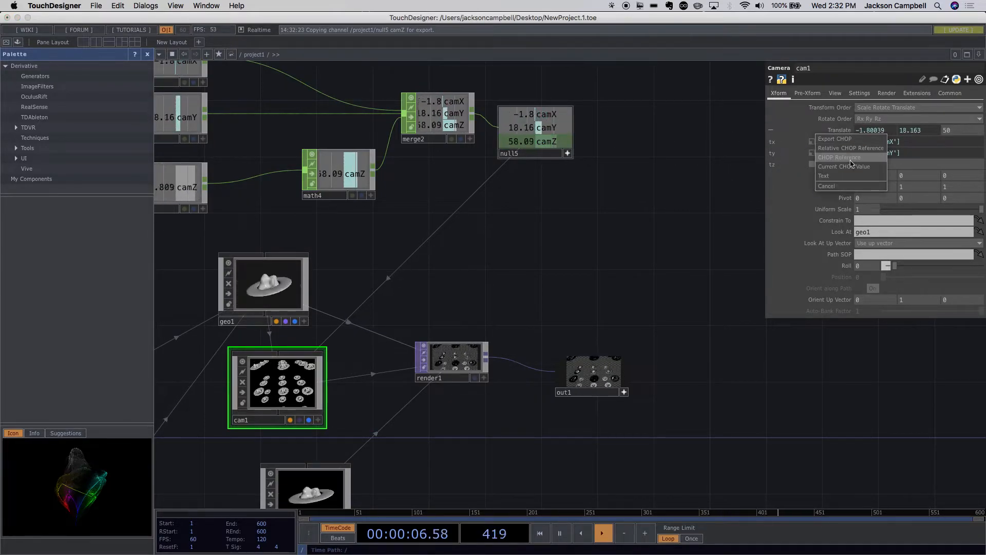
left_click(839, 157)
- Open the output in perform mode to watch the animated camera
scroll(666, 392, "up", 5)
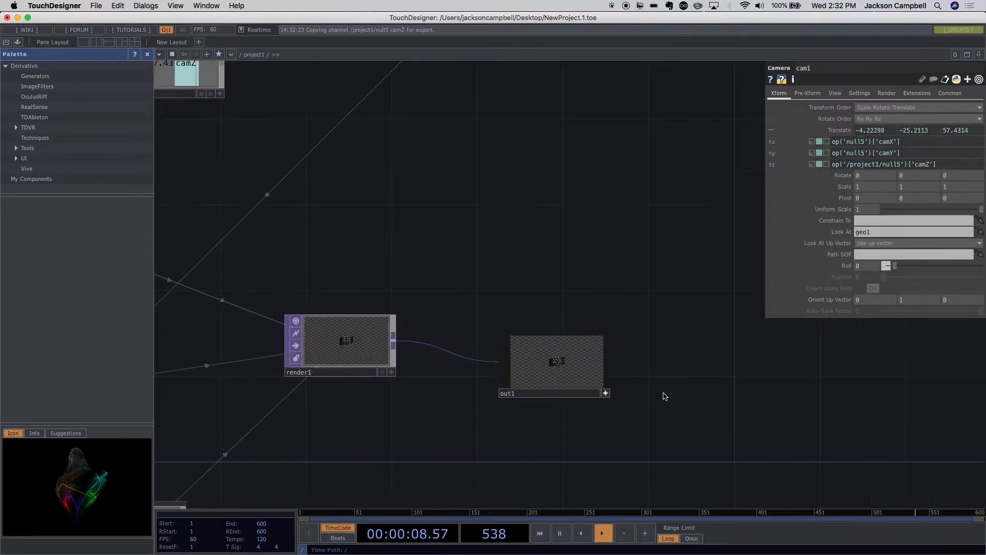
left_click(6, 43)
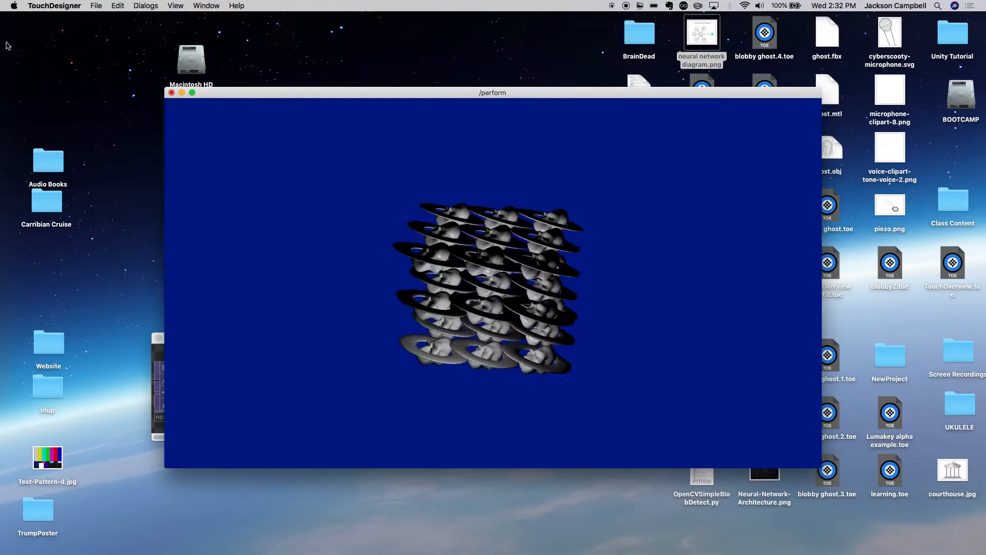
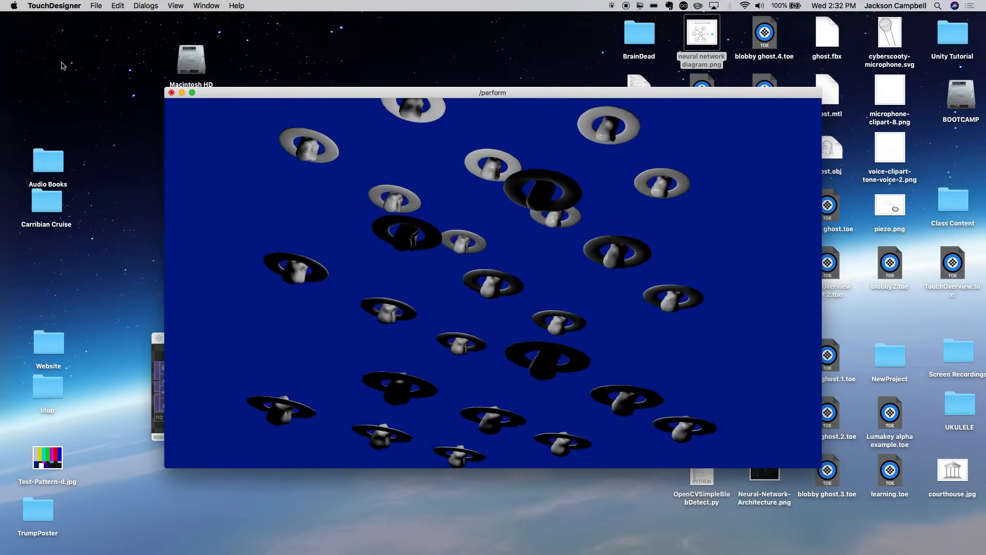
- Exit perform mode and look over the network from the render chain back to the box, transform and null3 operators
key("Escape")
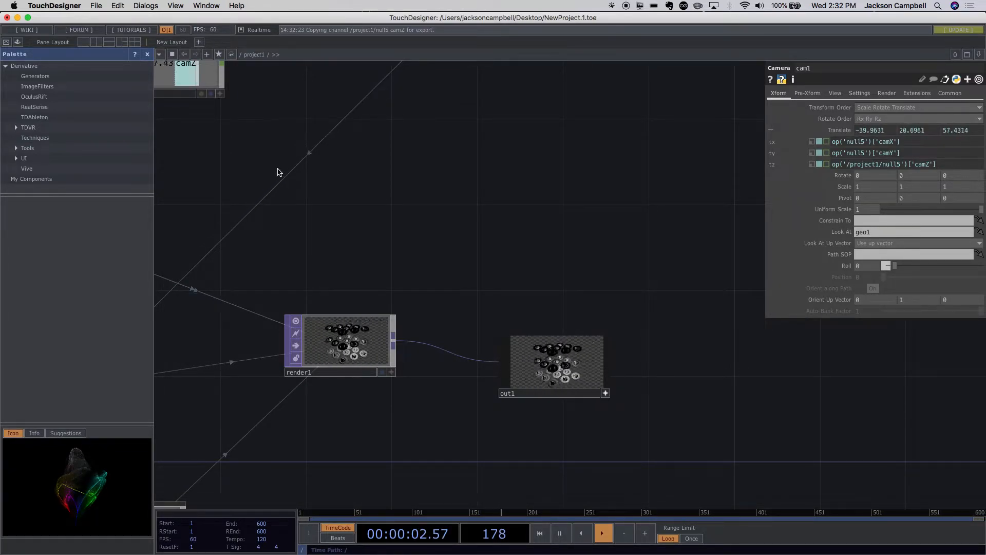
left_click_drag(408, 255, 592, 192)
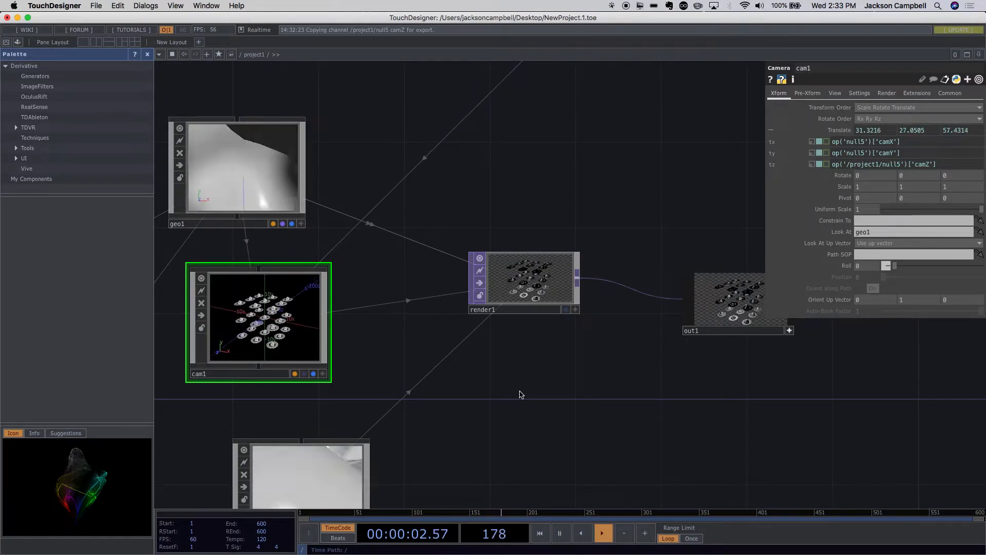
scroll(498, 429, "down", 10)
left_click_drag(567, 366, 612, 224)
scroll(419, 352, "up", 10)
scroll(421, 353, "down", 8)
left_click_drag(421, 352, 489, 395)
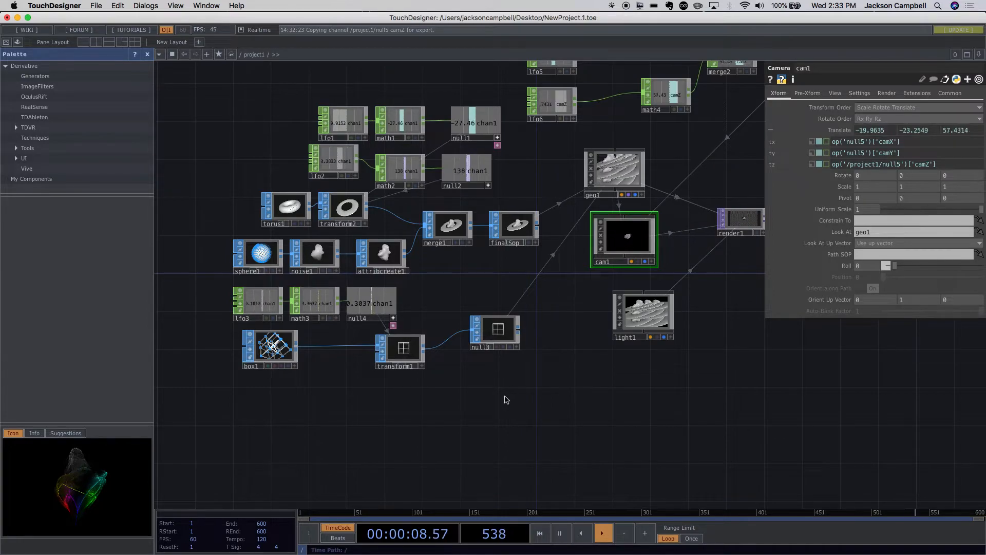
scroll(504, 398, "down", 2)
scroll(506, 399, "up", 4)
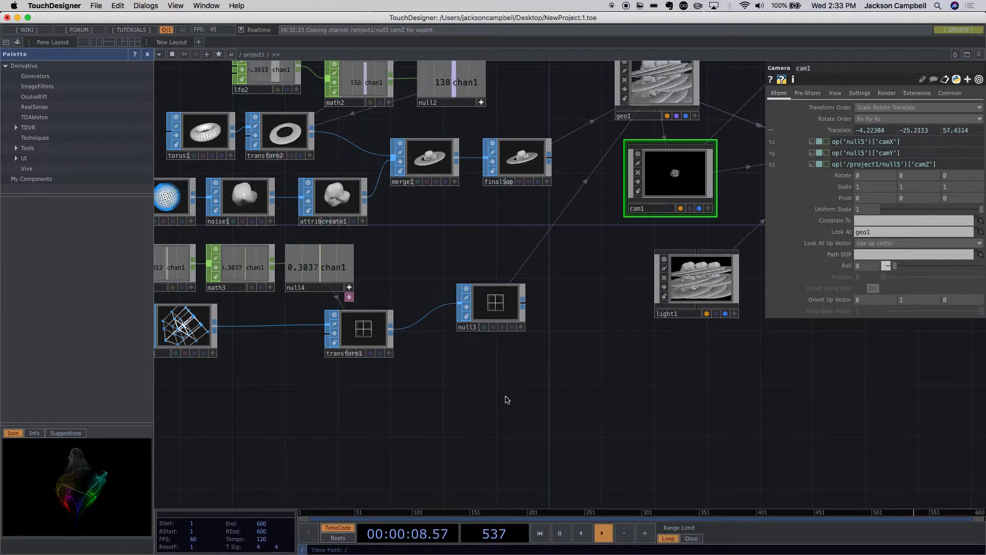
left_click_drag(443, 419, 513, 398)
scroll(515, 400, "down", 3)
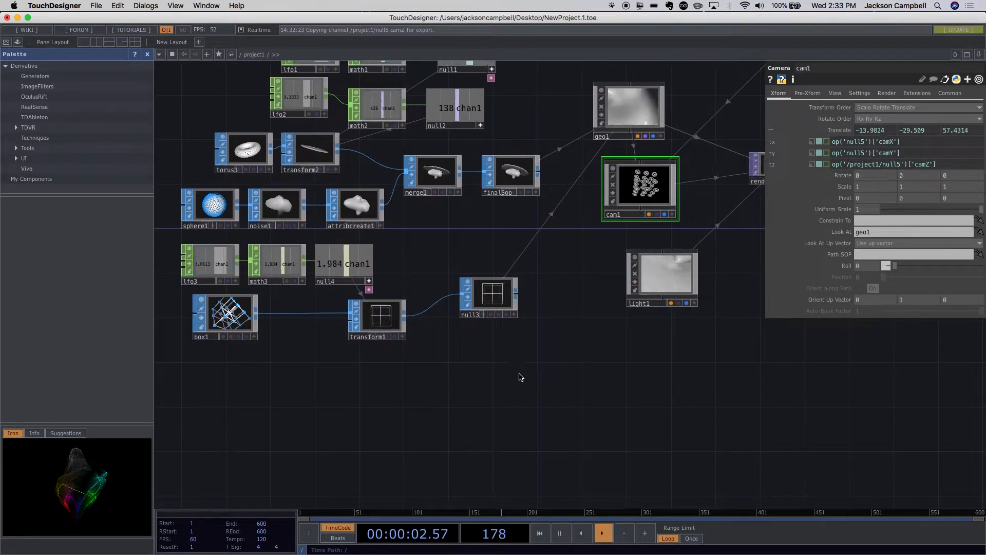
- Inspect the box1 and null3 operators behind the instancing, along with cam1's view of the instanced planets
left_click(226, 328)
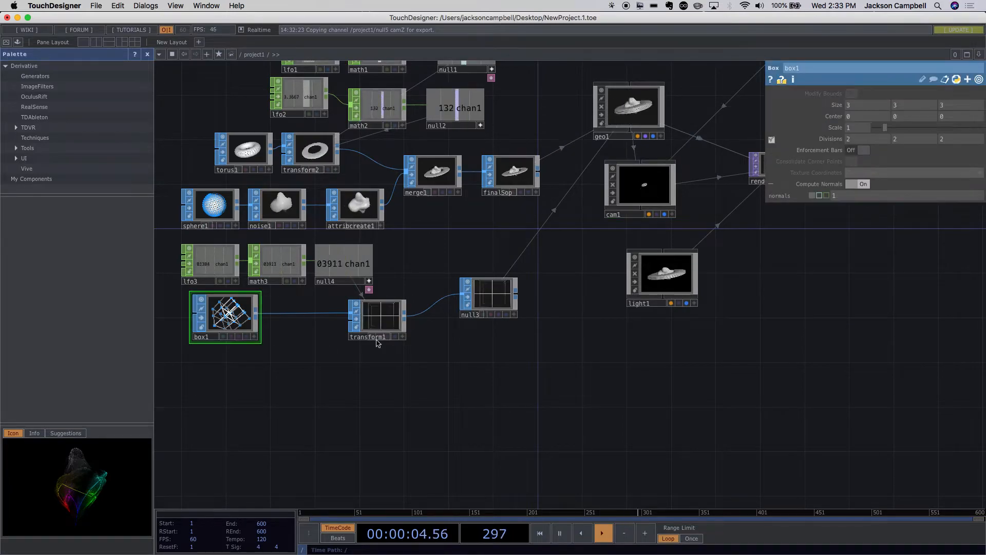
left_click(510, 300)
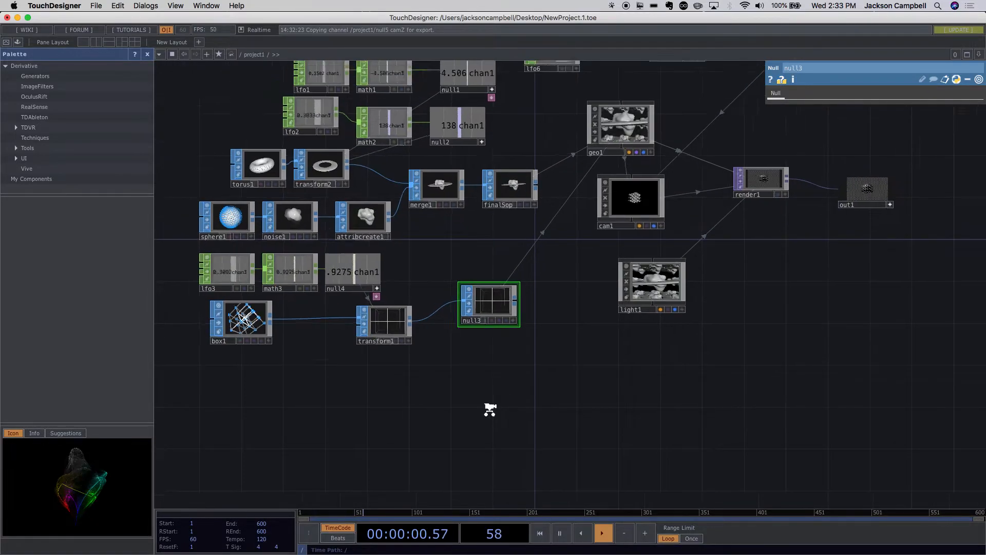
scroll(489, 406, "up", 2)
scroll(678, 262, "up", 5)
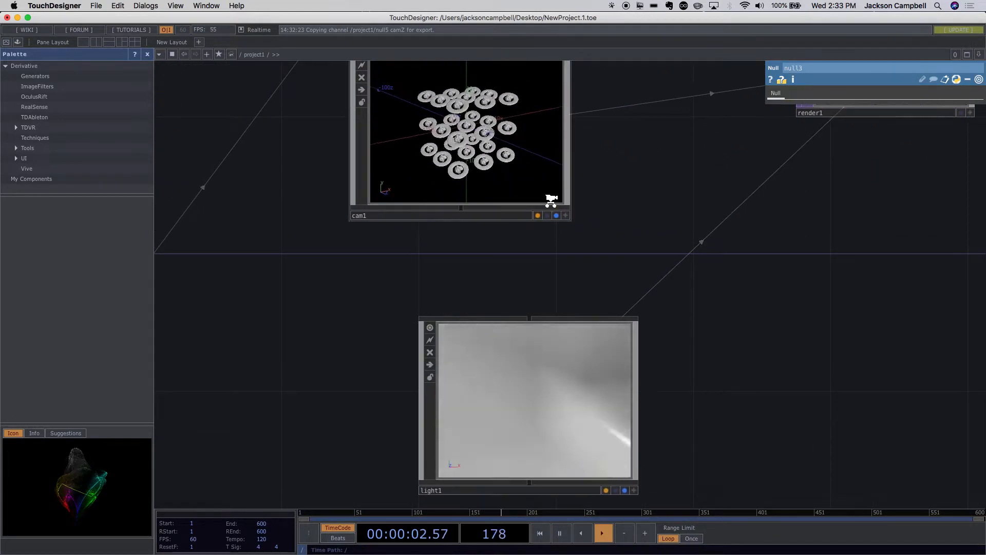
scroll(550, 198, "down", 1)
scroll(485, 137, "up", 5)
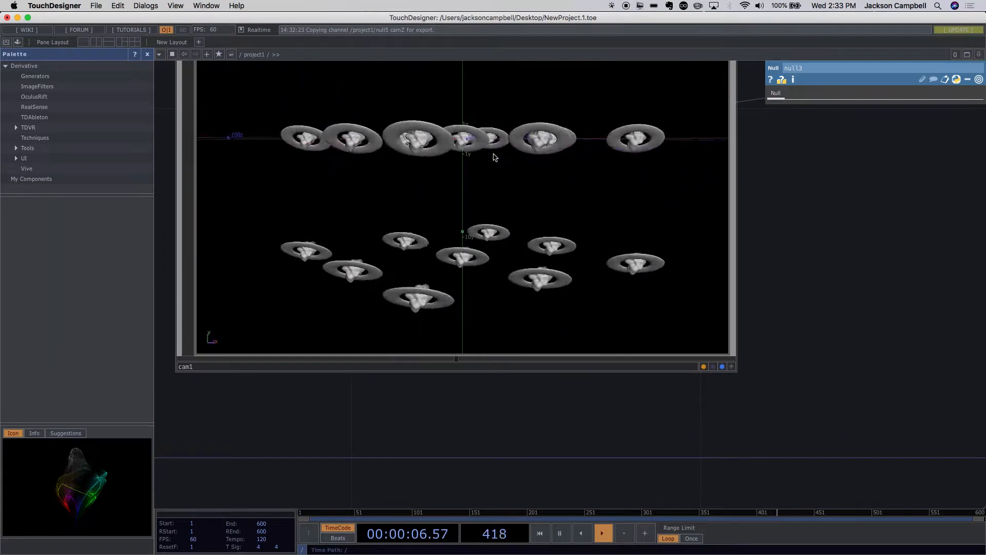
scroll(495, 156, "down", 5)
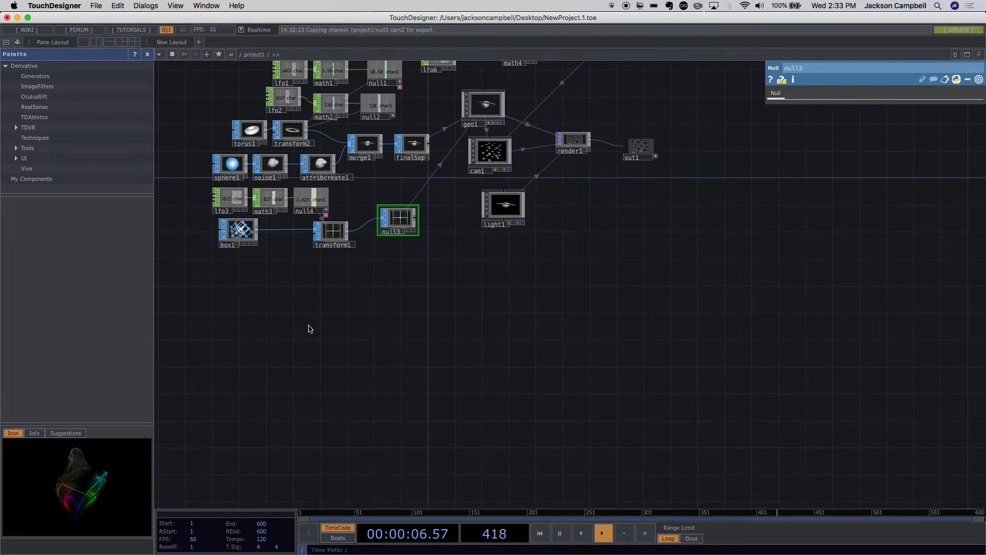
left_click_drag(318, 362, 554, 391)
middle_click_drag(542, 364, 536, 331)
left_click_drag(471, 358, 362, 450)
scroll(458, 380, "up", 3)
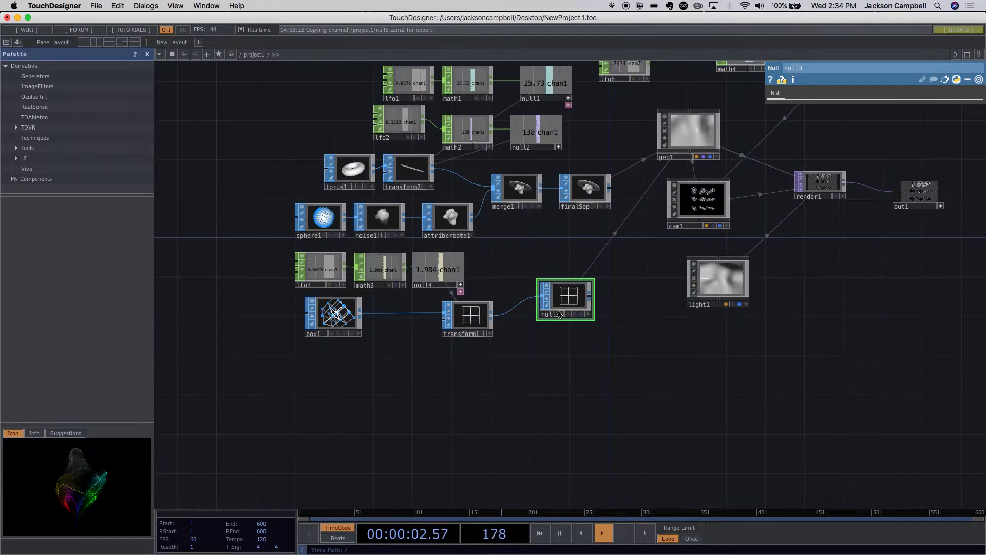
- Switch to Chrome, open sites.google.com/a/calarts.edu/touchdesigner and view the Week 3 class page with its heart2.obj attachment
mouse_move(450, 546)
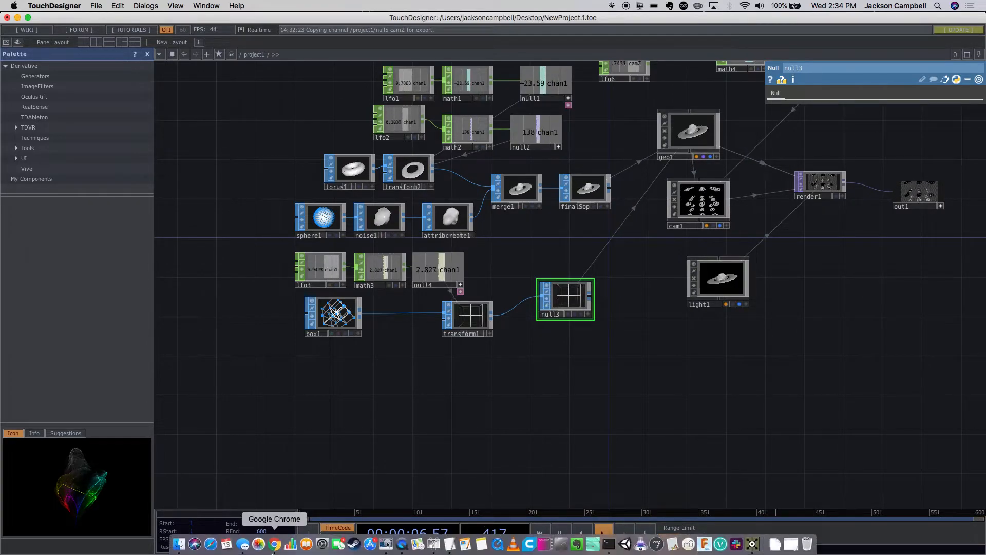
left_click(276, 549)
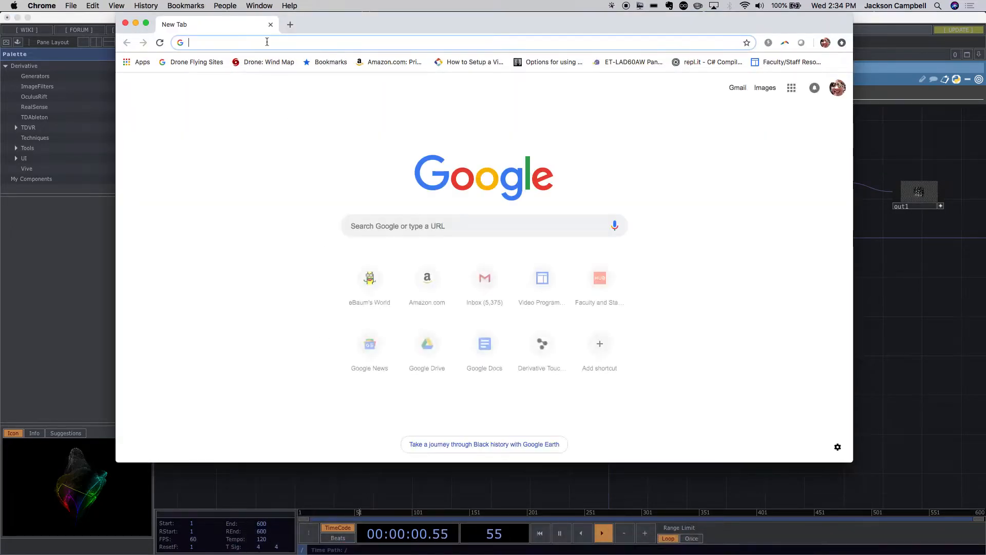
type("si")
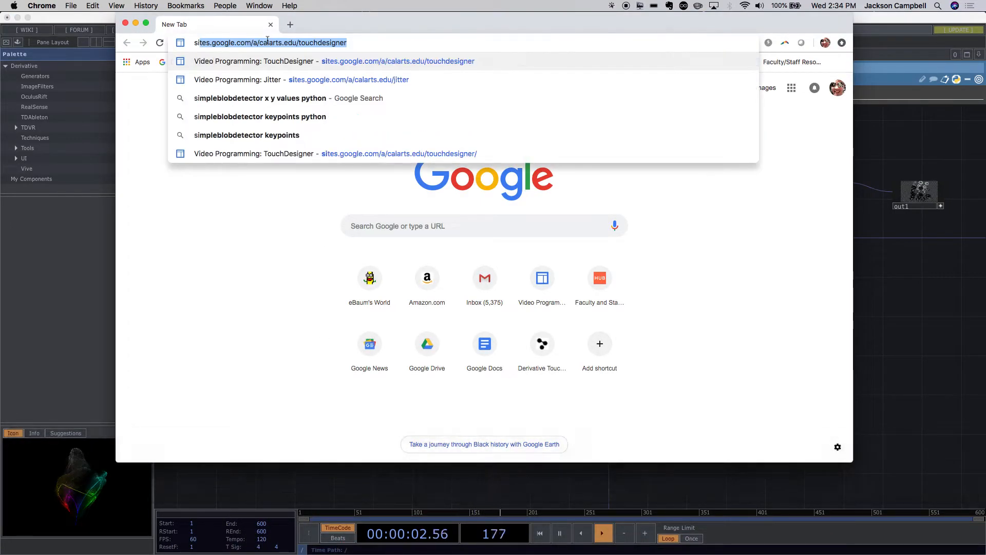
key("Return")
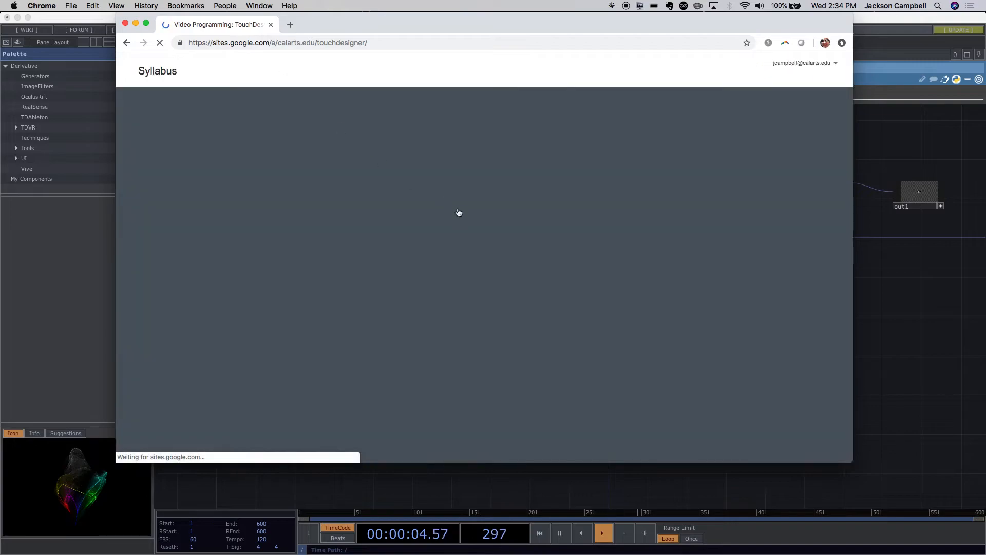
scroll(565, 306, "down", 5)
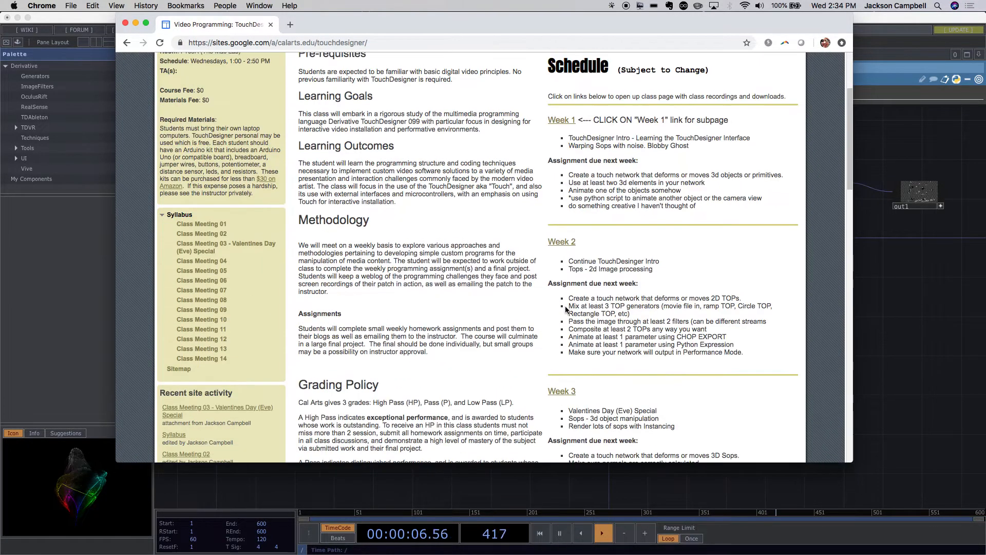
left_click(569, 394)
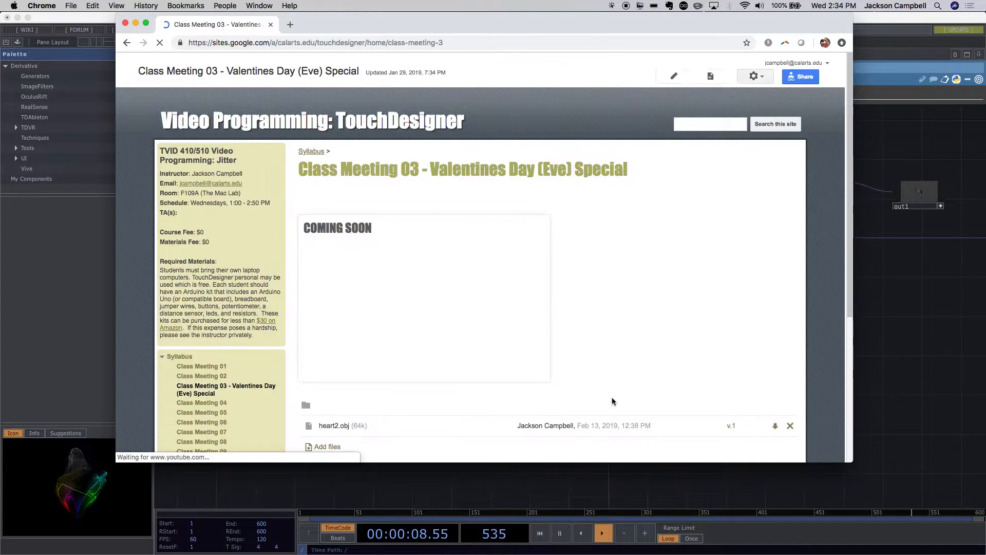
scroll(340, 428, "down", 1)
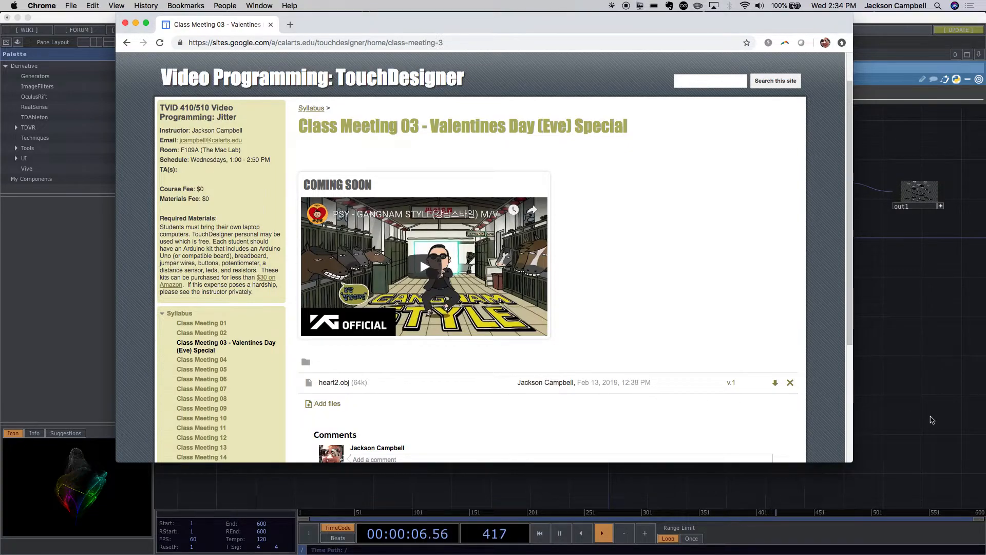
- Close the browser window, import heart2.obj from the Downloads folder into the TouchDesigner network and return to the network
left_click(126, 24)
left_click_drag(172, 325, 330, 293)
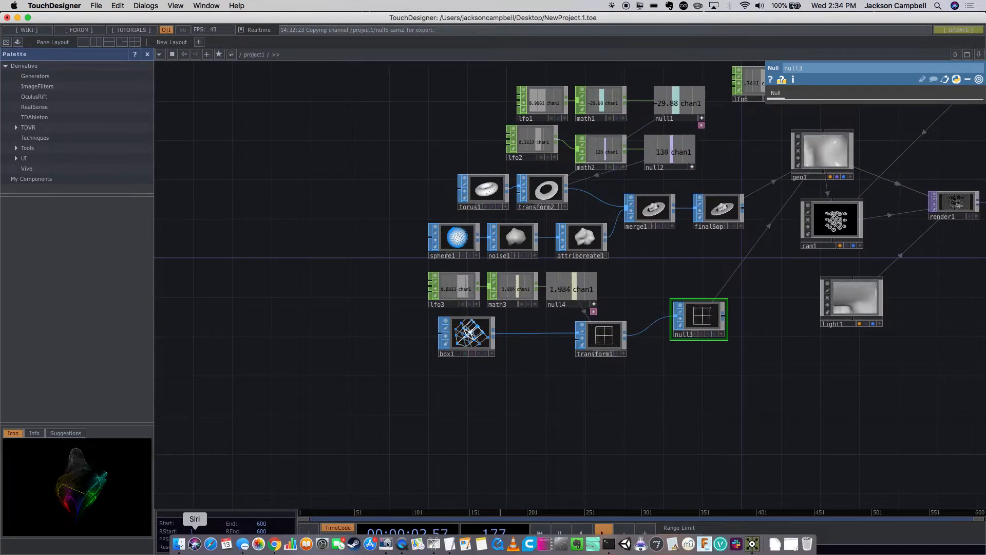
left_click(179, 543)
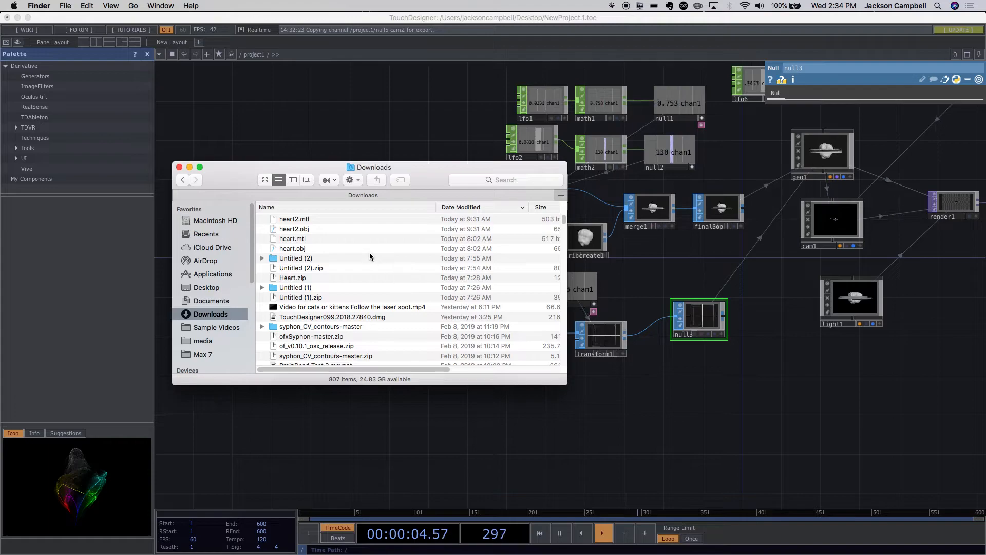
left_click_drag(297, 233, 516, 437)
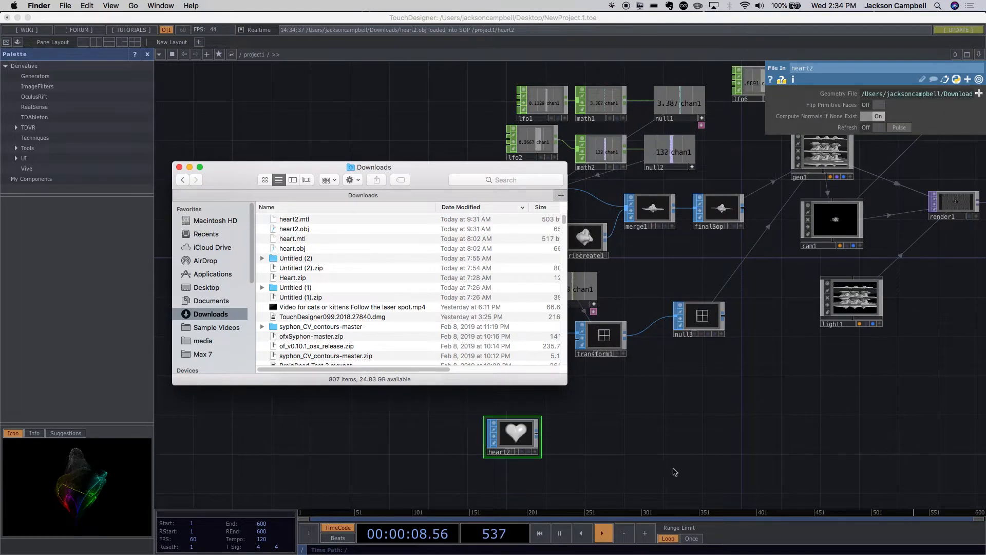
left_click_drag(451, 186, 319, 148)
left_click(508, 366)
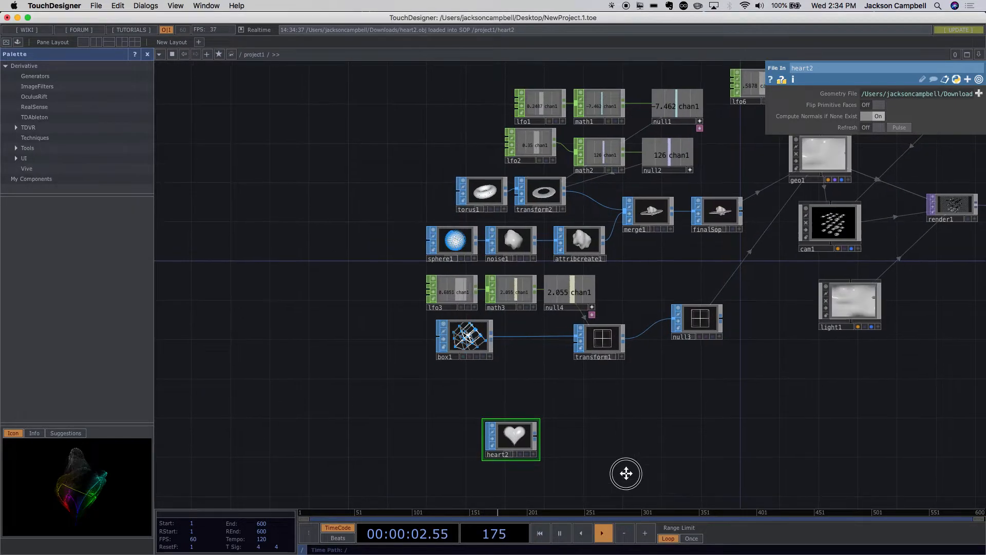
- Move the heart2 File In node up beside the planet chain, directly beneath merge1
left_click_drag(625, 471, 535, 471)
scroll(555, 462, "up", 2)
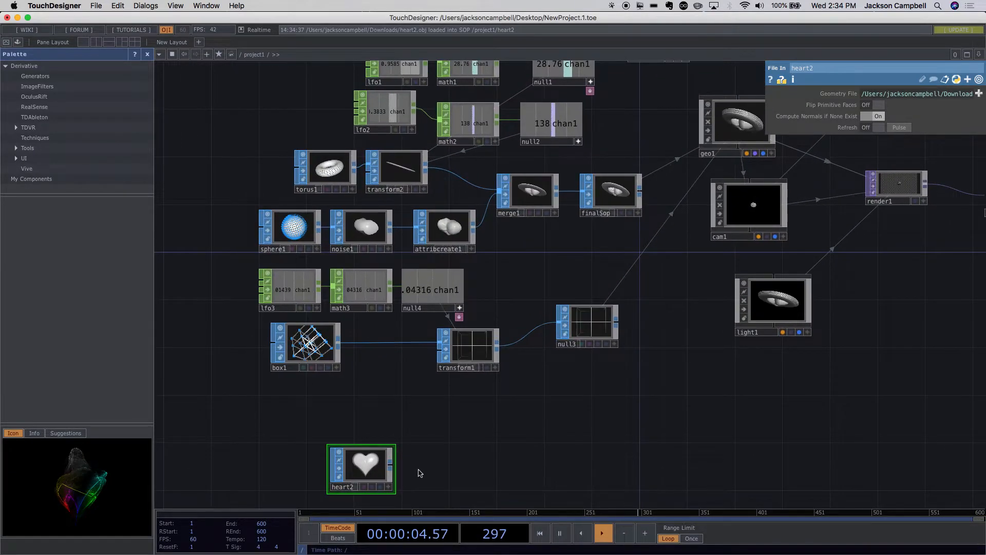
scroll(460, 451, "up", 2)
left_click_drag(353, 478, 560, 463)
scroll(642, 456, "up", 2)
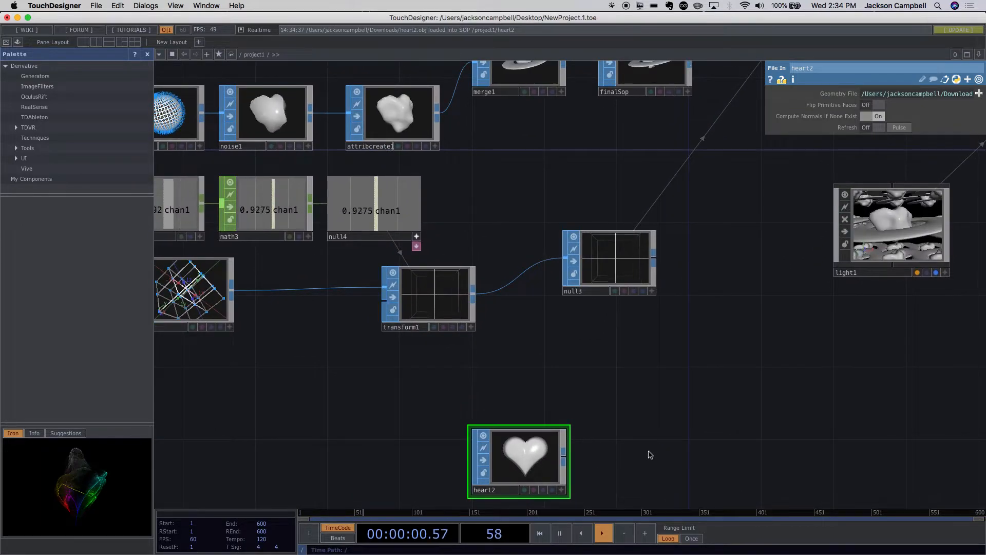
left_click_drag(649, 455, 640, 491)
left_click_drag(532, 477, 537, 169)
scroll(595, 175, "down", 3)
left_click_drag(602, 176, 585, 277)
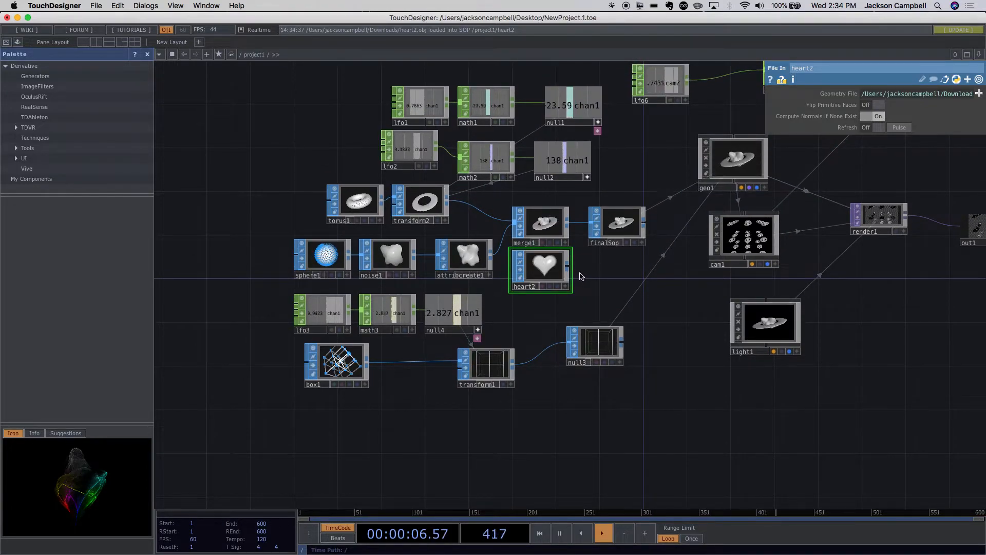
- Connect heart2 to finalSop in place of merge1 and check the instanced hearts in cam1's viewer
left_click_drag(582, 241, 589, 225)
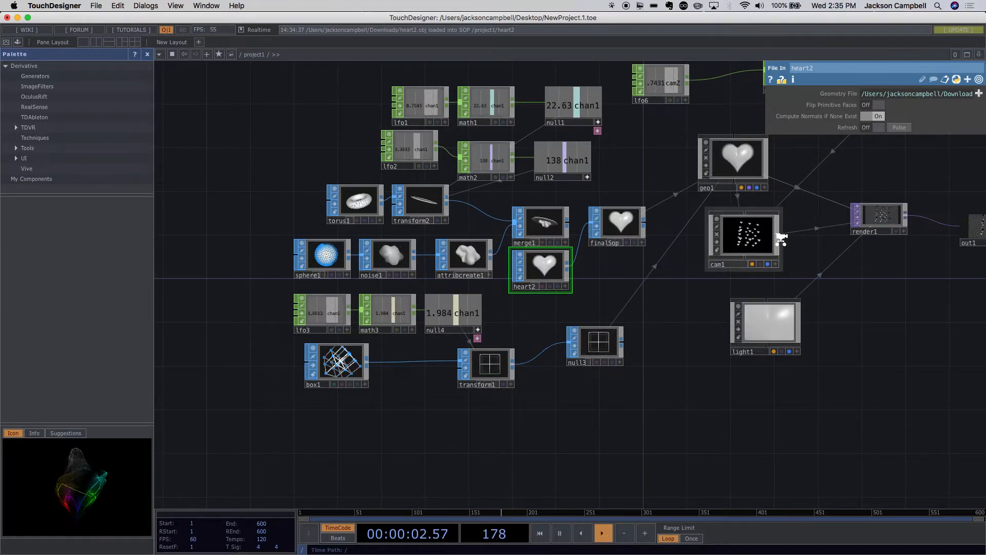
scroll(782, 241, "up", 10)
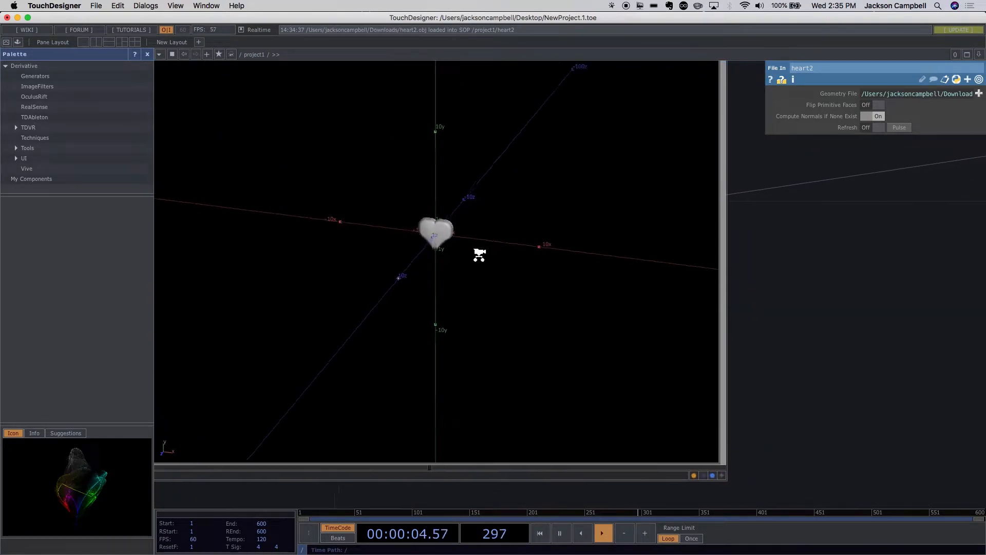
scroll(478, 256, "down", 3)
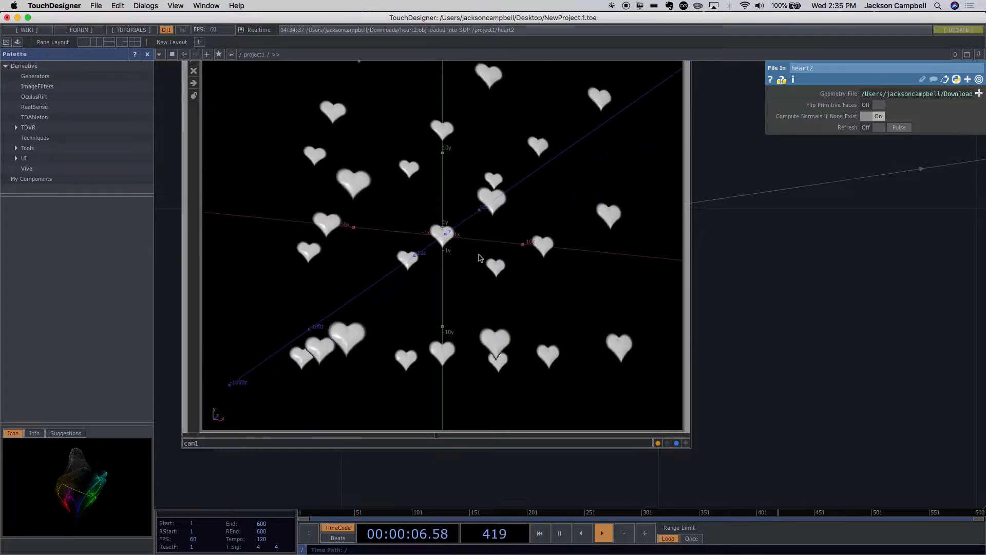
scroll(480, 258, "up", 5)
scroll(481, 259, "up", 5)
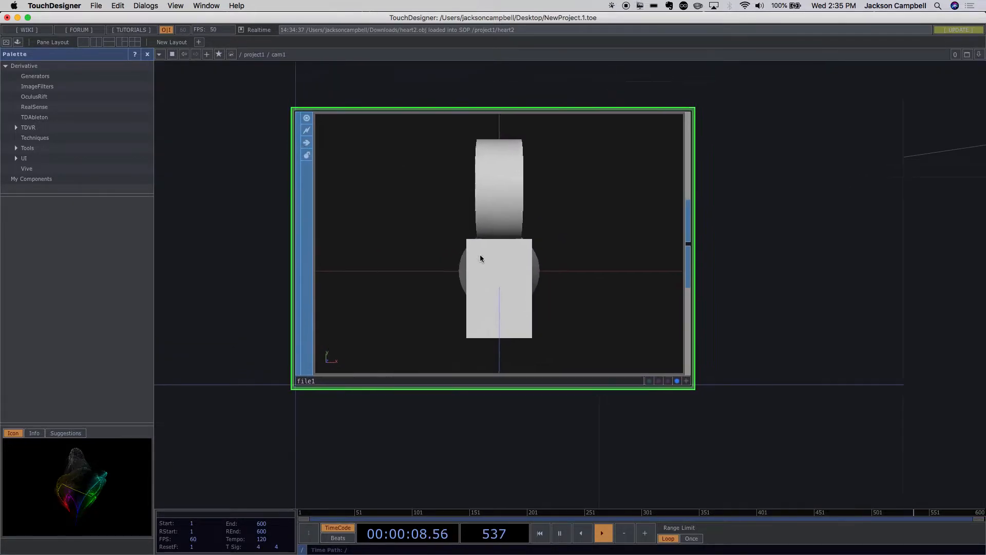
scroll(482, 259, "down", 5)
scroll(482, 254, "down", 10)
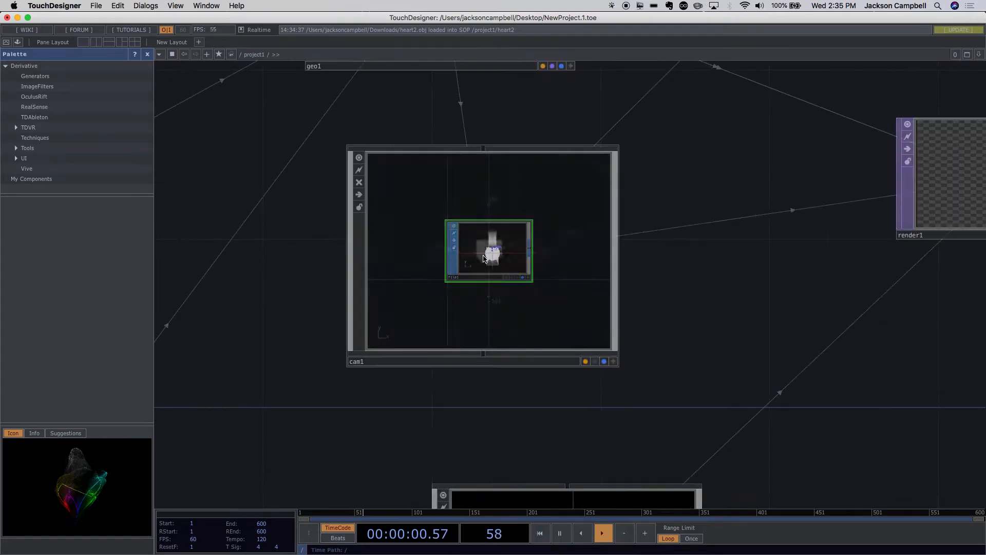
scroll(689, 324, "up", 6)
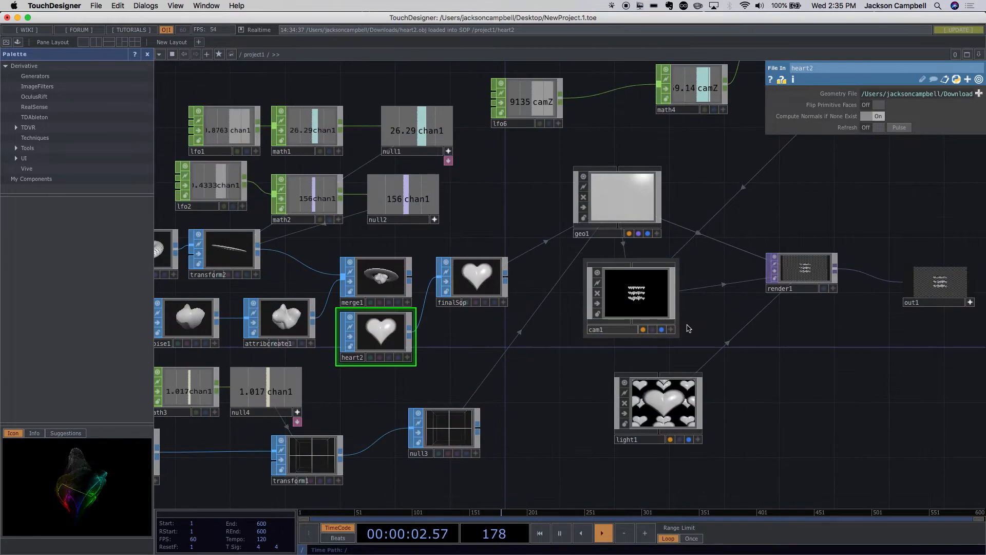
- Space heart2 slightly farther below merge1 and reconnect merge1 to finalSop
left_click_drag(501, 354, 594, 412)
left_click_drag(487, 412, 487, 438)
scroll(565, 414, "down", 6)
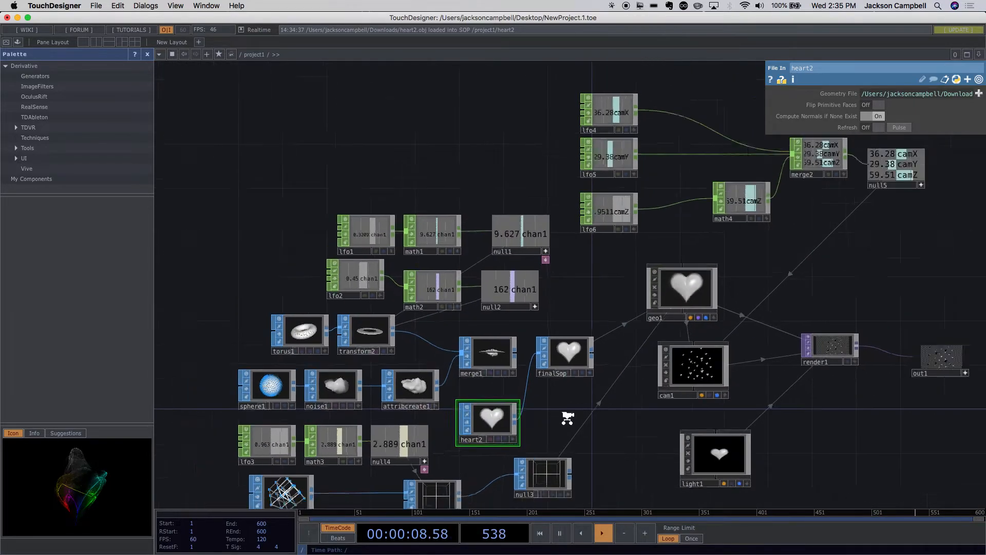
scroll(568, 416, "up", 2)
scroll(568, 421, "up", 2)
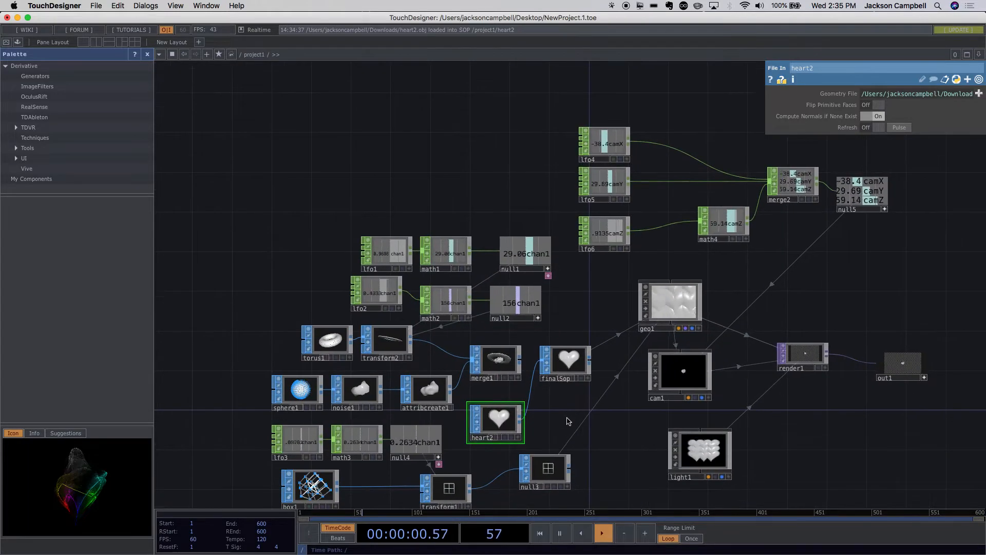
scroll(567, 418, "up", 2)
left_click_drag(482, 424, 507, 427)
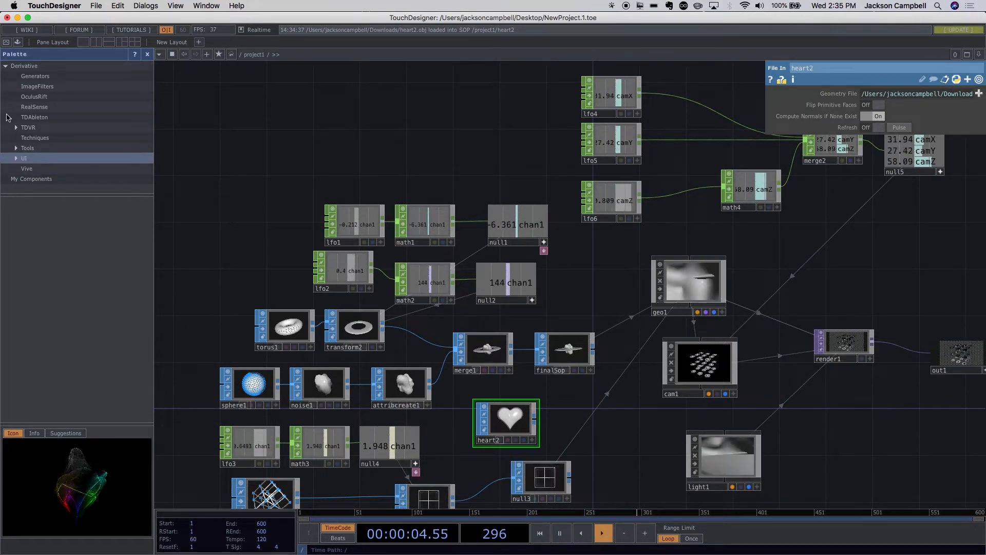
- Save the project as Week3_1 in the Touch folder inside Documents
left_click(98, 6)
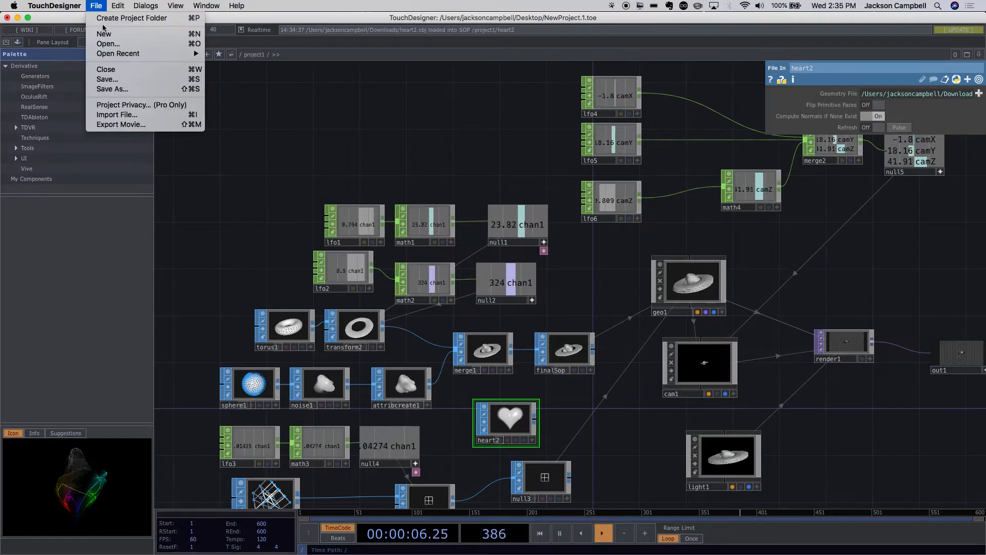
left_click(113, 81)
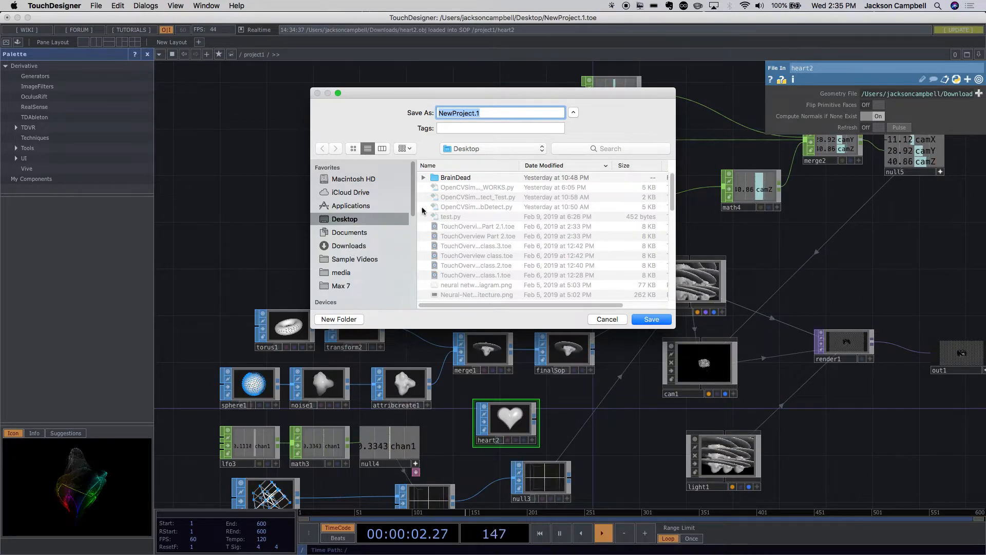
left_click(352, 233)
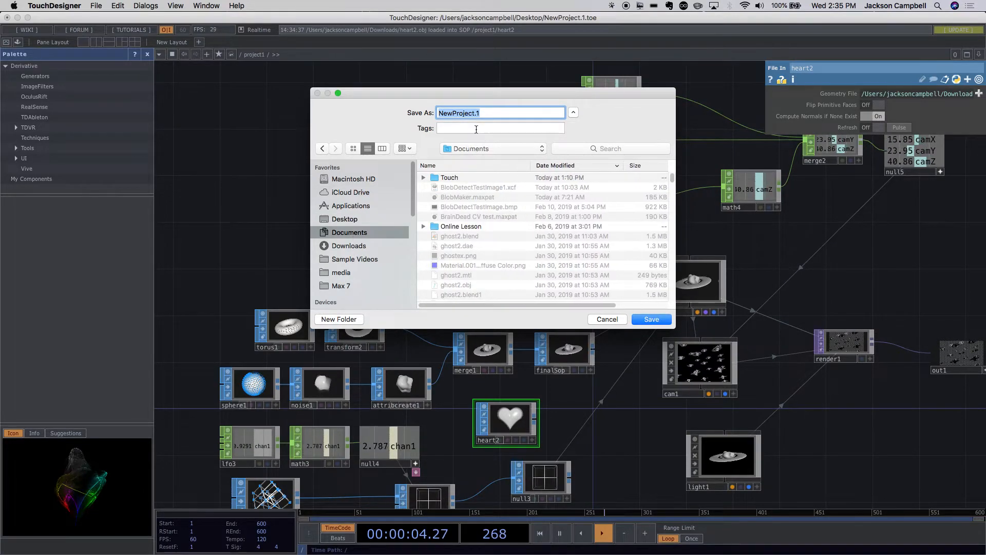
double_click(449, 178)
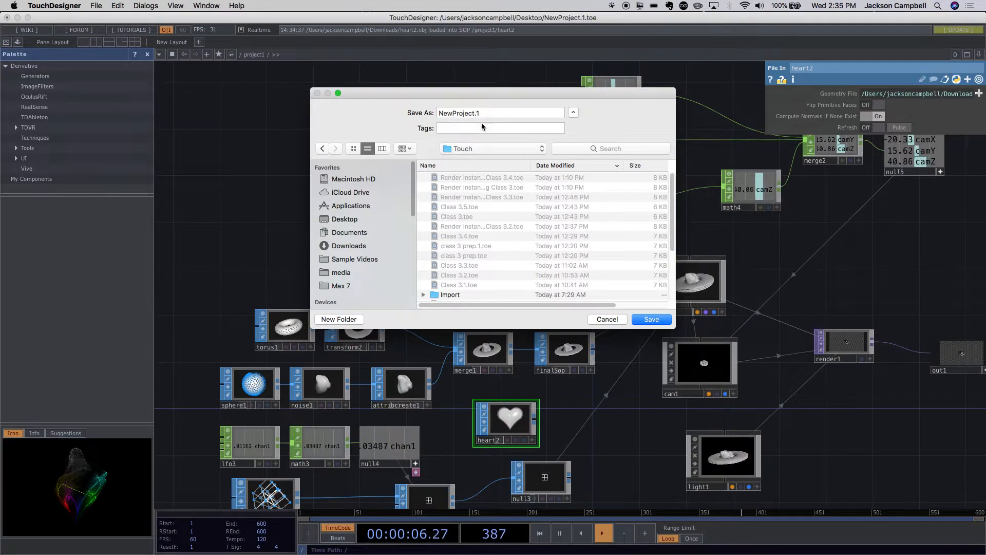
type("Ww")
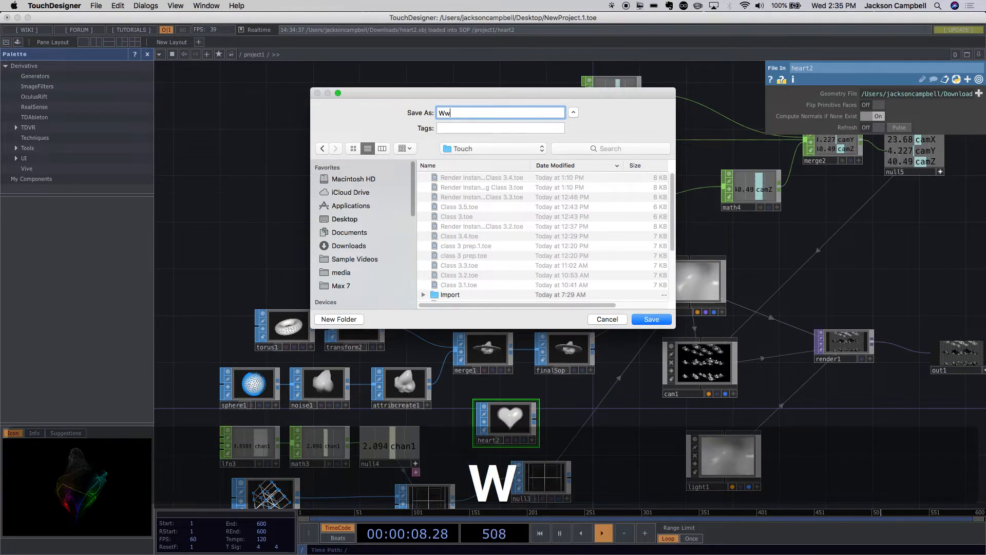
type("k")
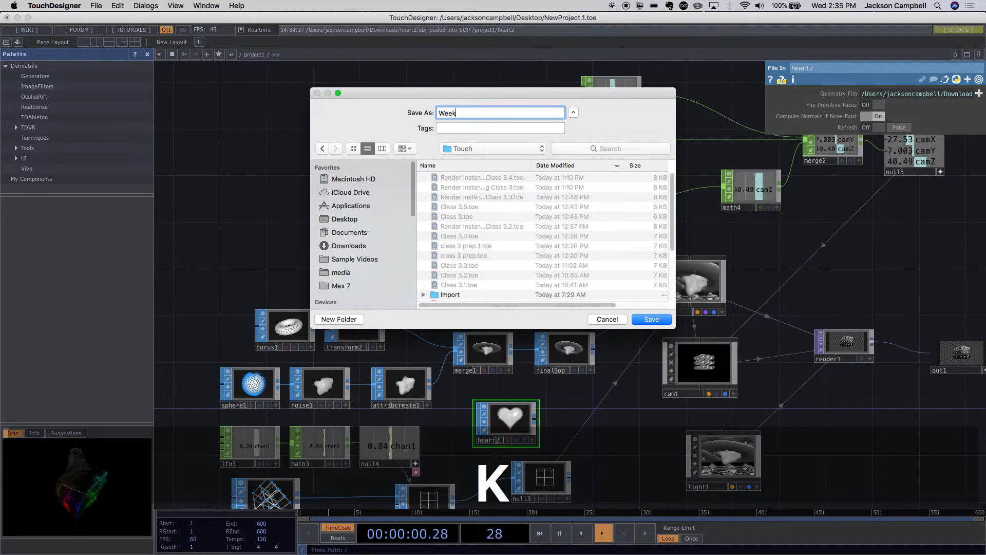
type("ek3_1")
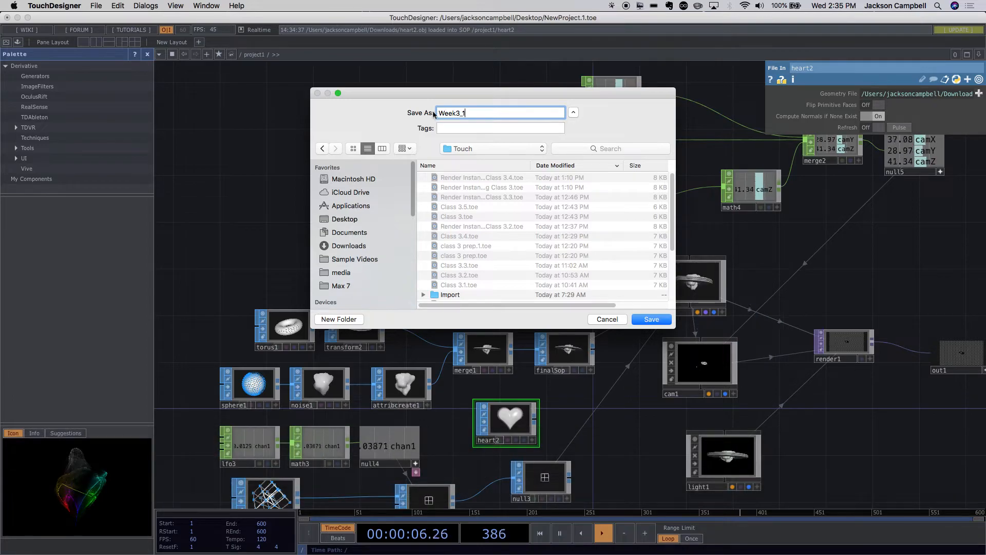
left_click(652, 319)
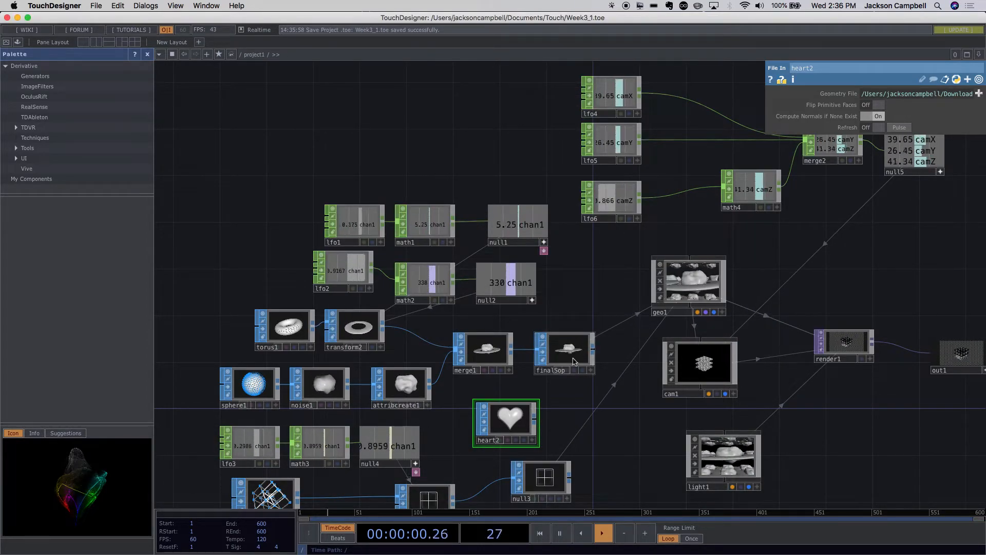
- Save a second version of the project as Week3_2 in the same Touch folder
scroll(587, 398, "up", 3)
scroll(586, 398, "down", 2)
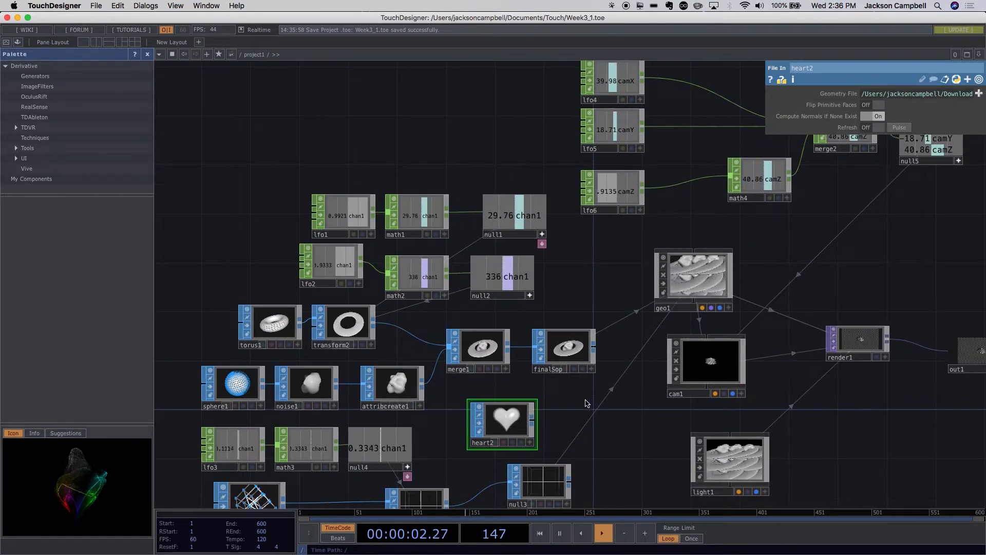
left_click(96, 6)
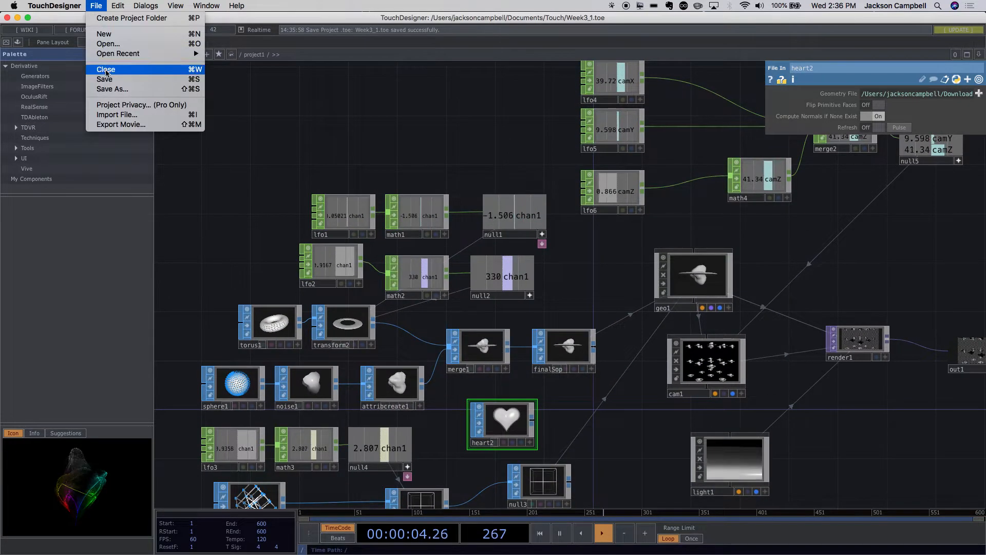
left_click(109, 91)
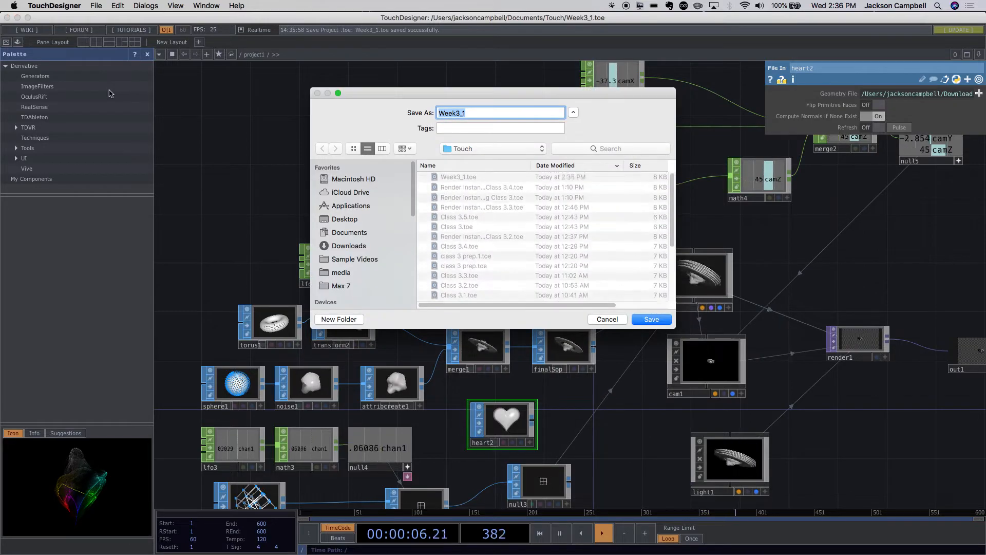
left_click(480, 115)
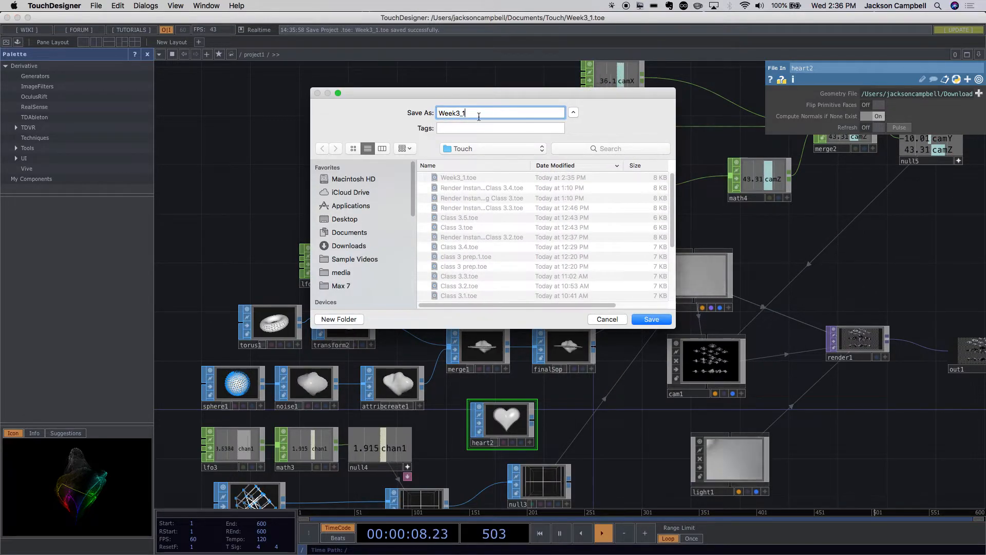
key("BackSpace")
type("2")
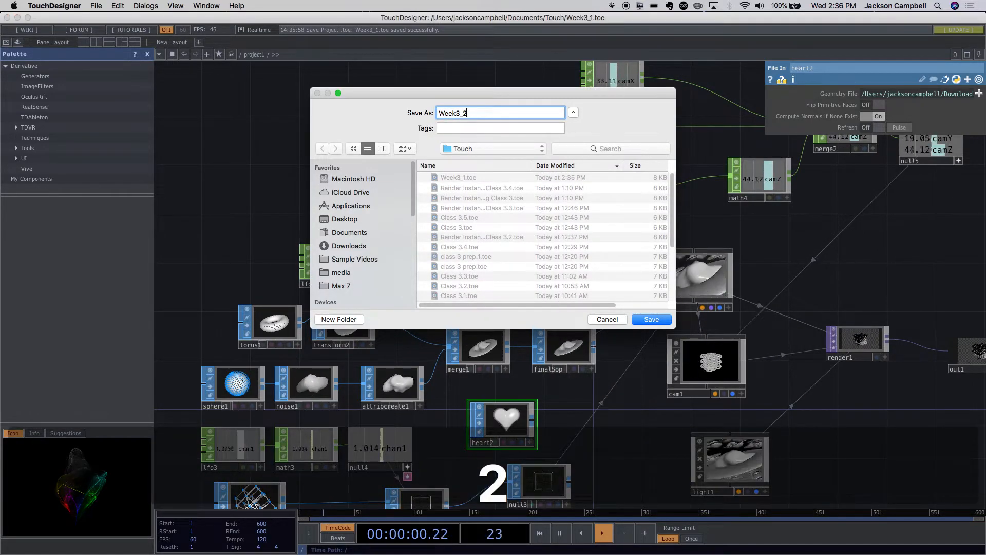
left_click(650, 321)
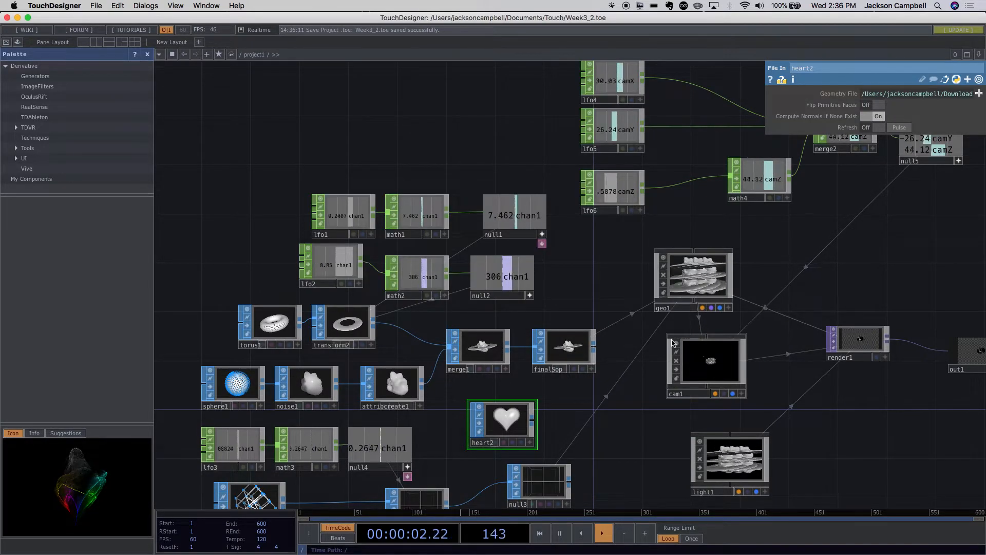
- Move finalSop slightly farther away from merge1 to widen the gap between the two nodes
scroll(668, 349, "down", 2)
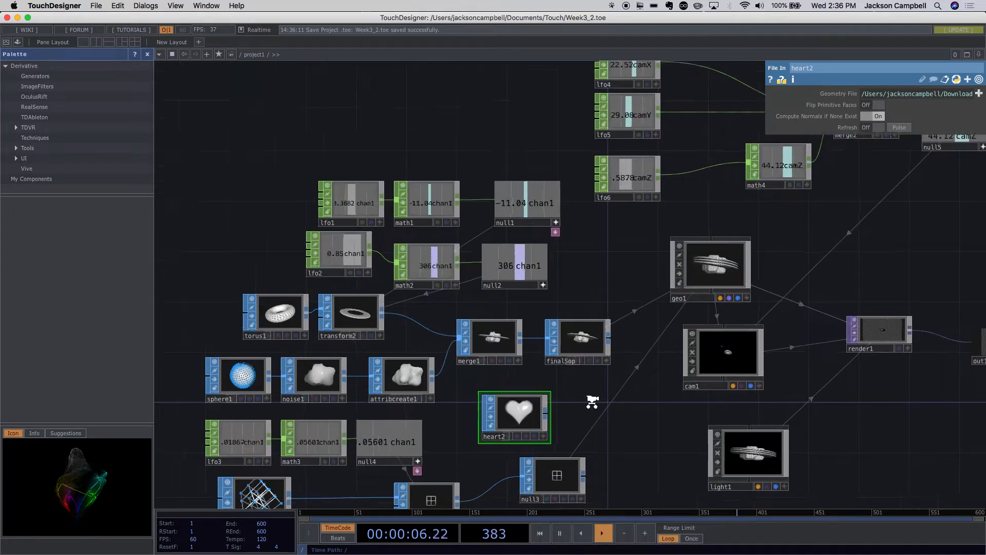
scroll(588, 404, "up", 3)
scroll(590, 405, "down", 5)
scroll(591, 404, "up", 2)
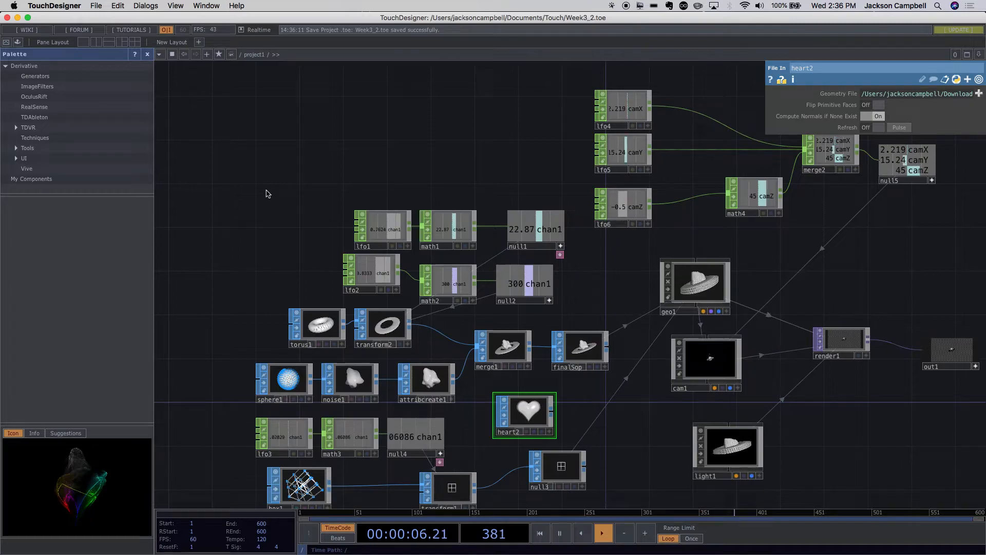
left_click_drag(266, 198, 268, 209)
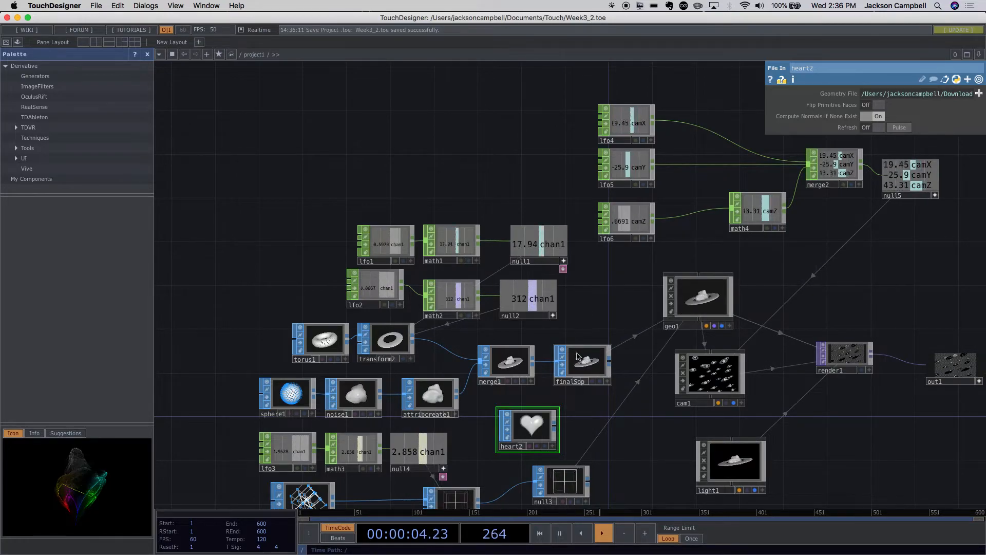
left_click_drag(588, 423, 548, 297)
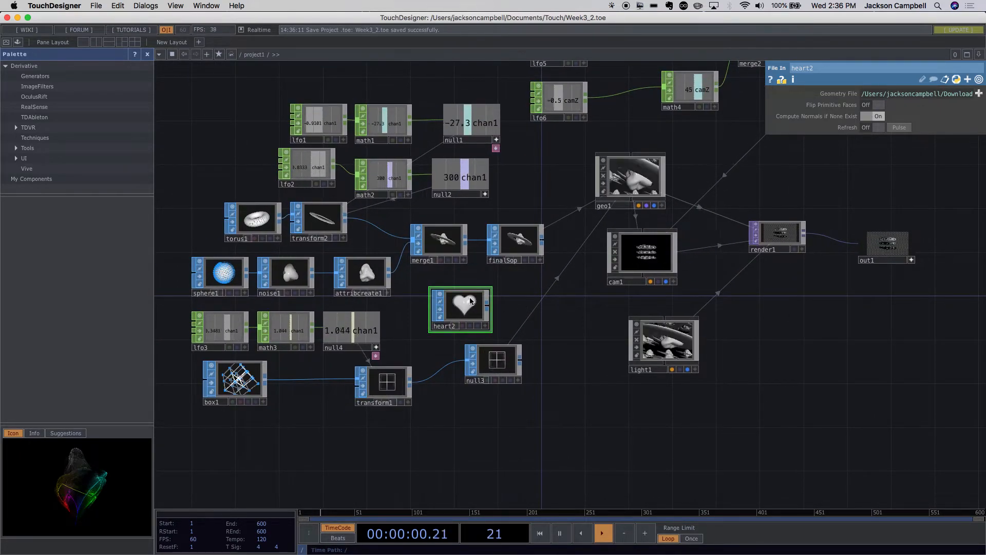
left_click(522, 246)
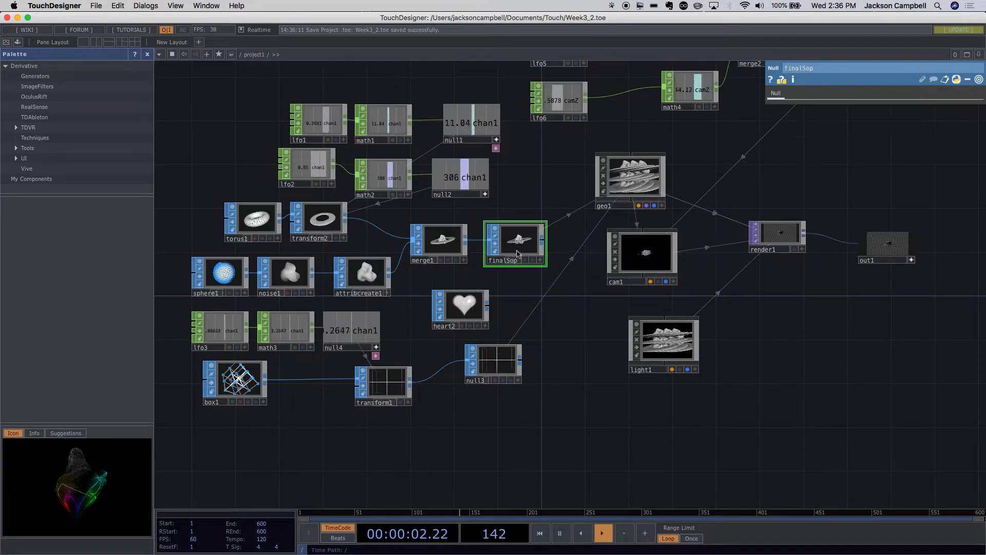
left_click_drag(522, 246, 529, 254)
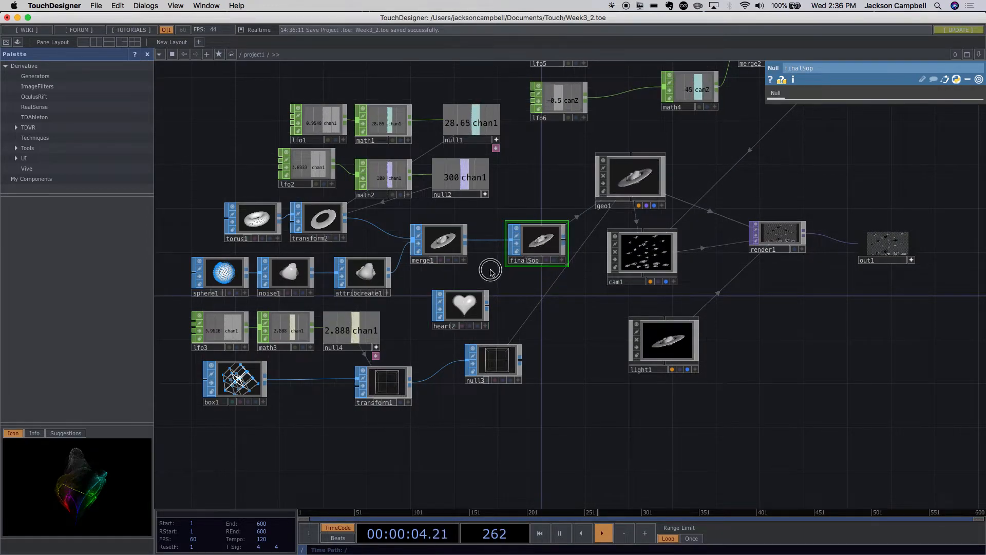
- Delete merge1 together with the torus and sphere chains feeding it and the lfo1 and lfo2 chains that drive the torus
left_click(449, 241)
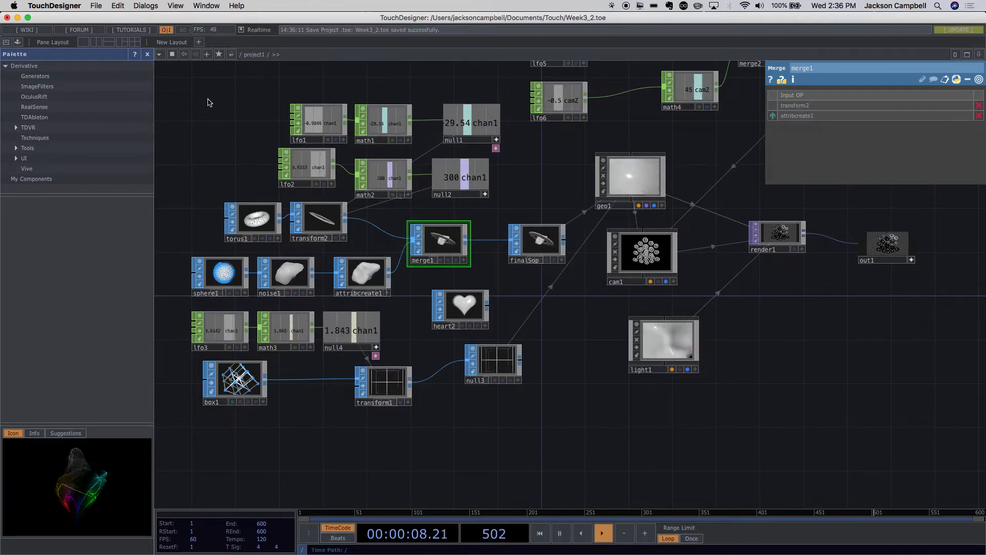
left_click_drag(213, 99, 621, 231, "shift")
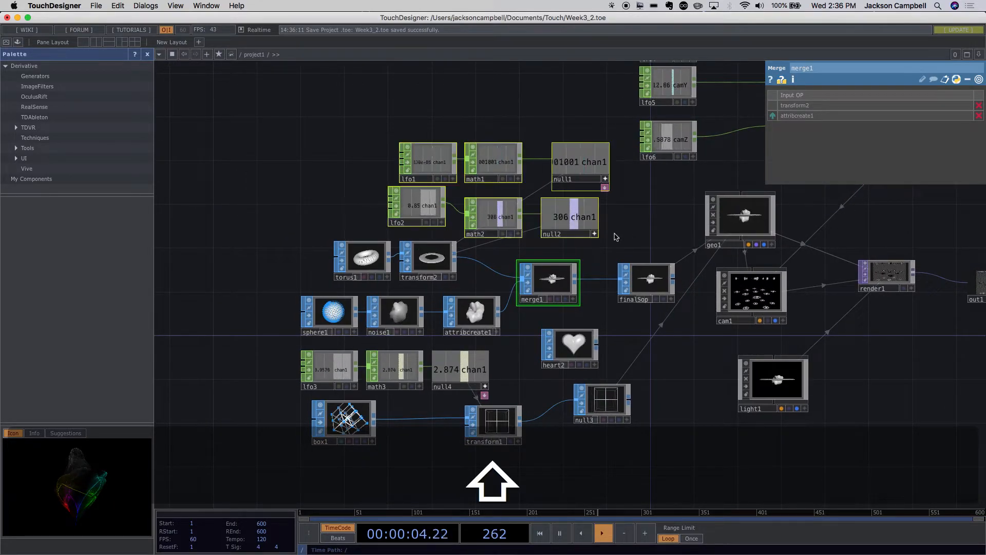
left_click_drag(273, 252, 497, 330, "shift")
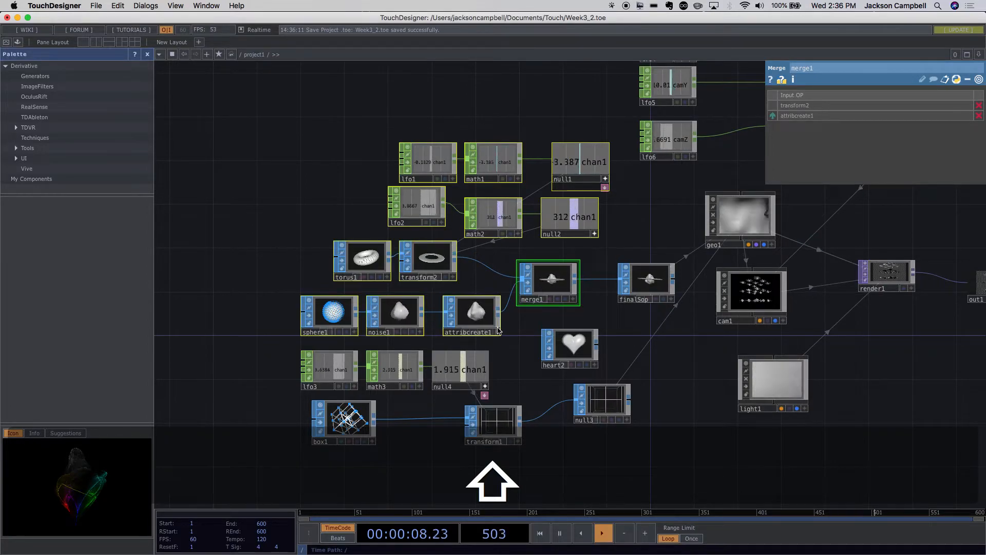
key("BackSpace")
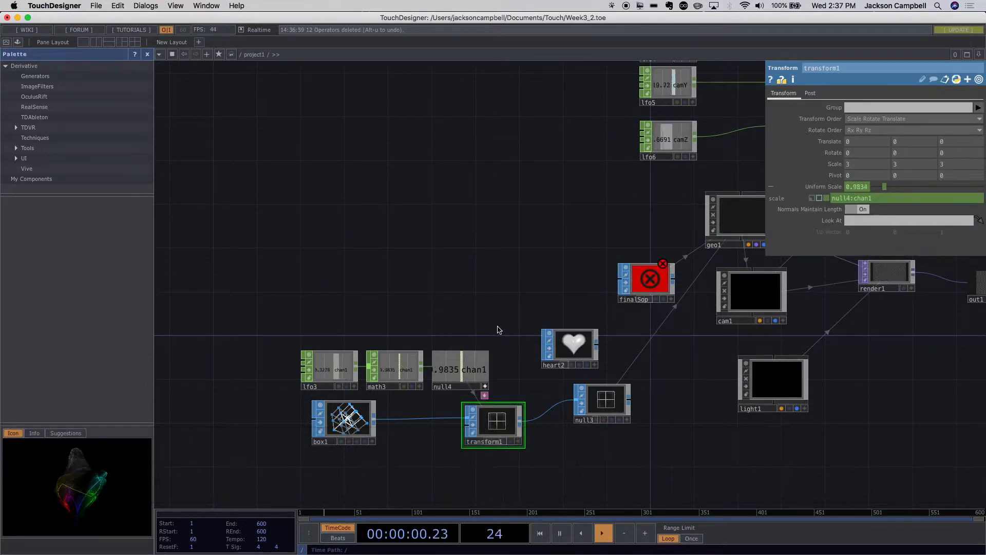
- Move heart2 into merge1's former place, level with finalSop, and connect it to finalSop
left_click_drag(694, 412, 553, 359)
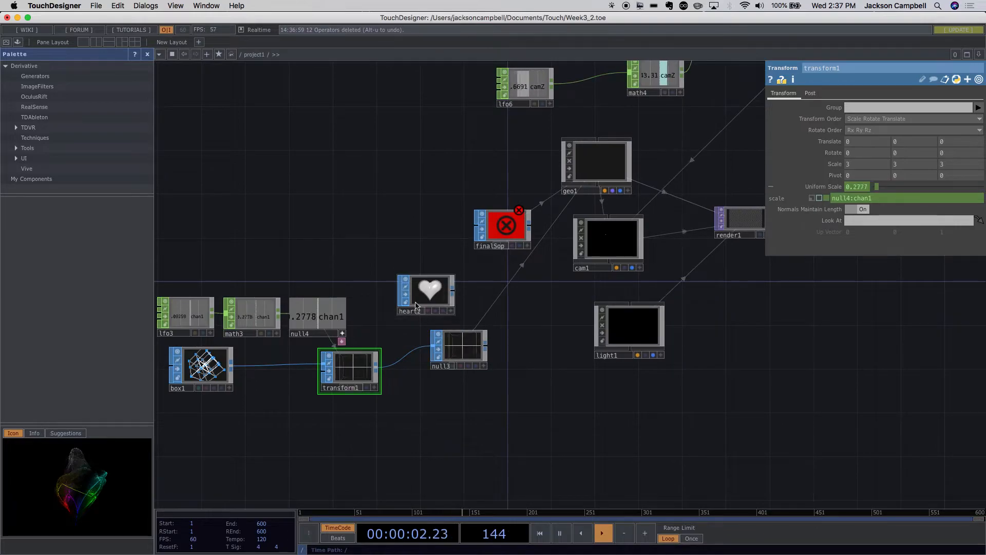
mouse_move(425, 300)
left_mouse_down()
mouse_move(398, 236)
mouse_move(404, 223)
mouse_move(478, 225)
left_mouse_up()
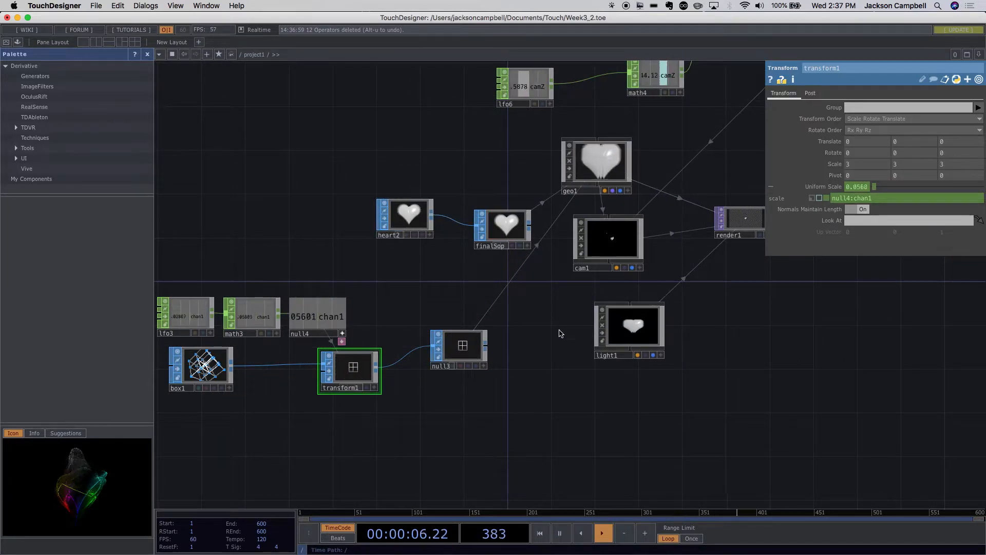
left_click_drag(557, 299, 571, 334)
left_click_drag(440, 277, 463, 289)
left_click_drag(528, 345, 597, 471)
scroll(476, 306, "down", 1)
scroll(475, 306, "down", 3)
scroll(473, 304, "up", 2)
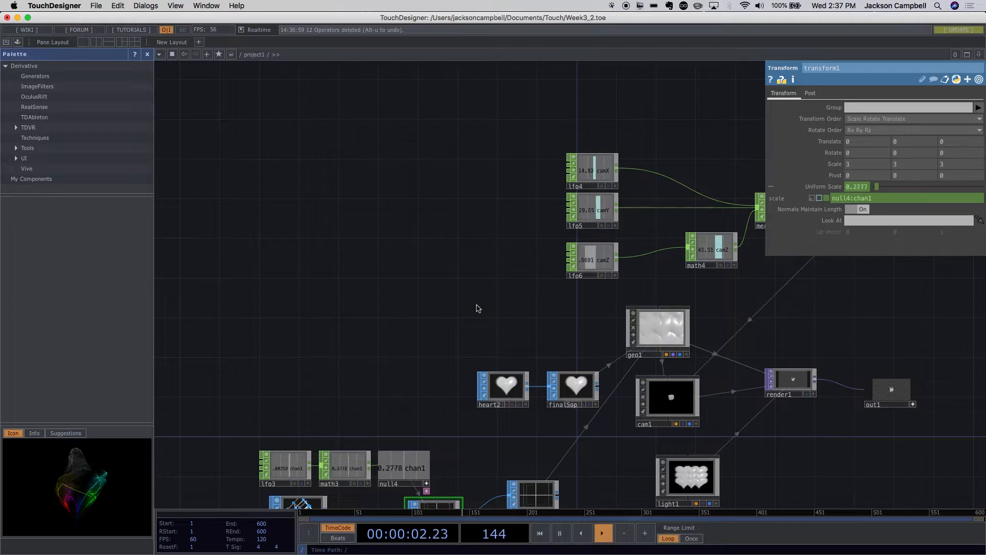
- Line up null3 directly beside transform1 in the box chain
left_click_drag(434, 337, 439, 193)
left_click_drag(540, 351, 510, 371)
left_click_drag(567, 408, 500, 393)
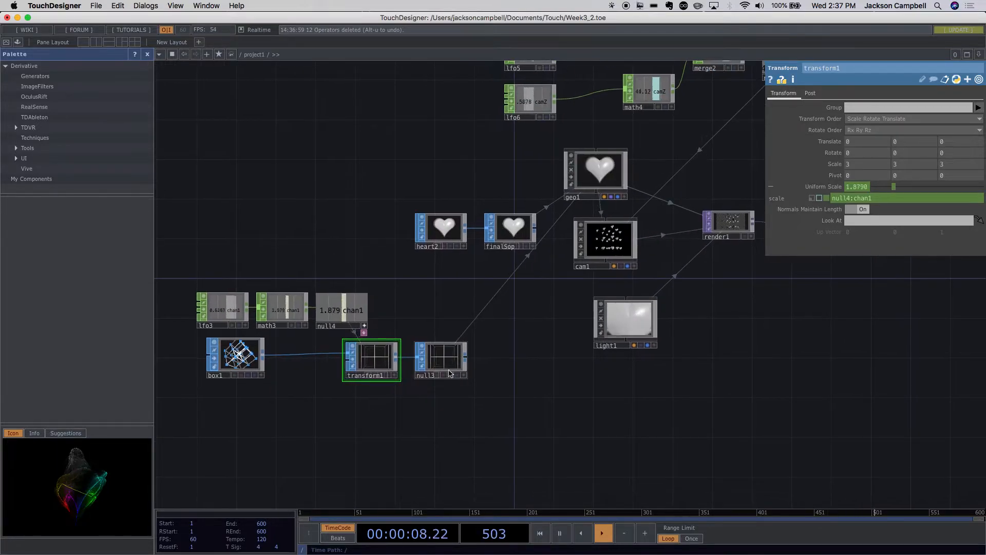
left_click_drag(448, 371, 466, 371)
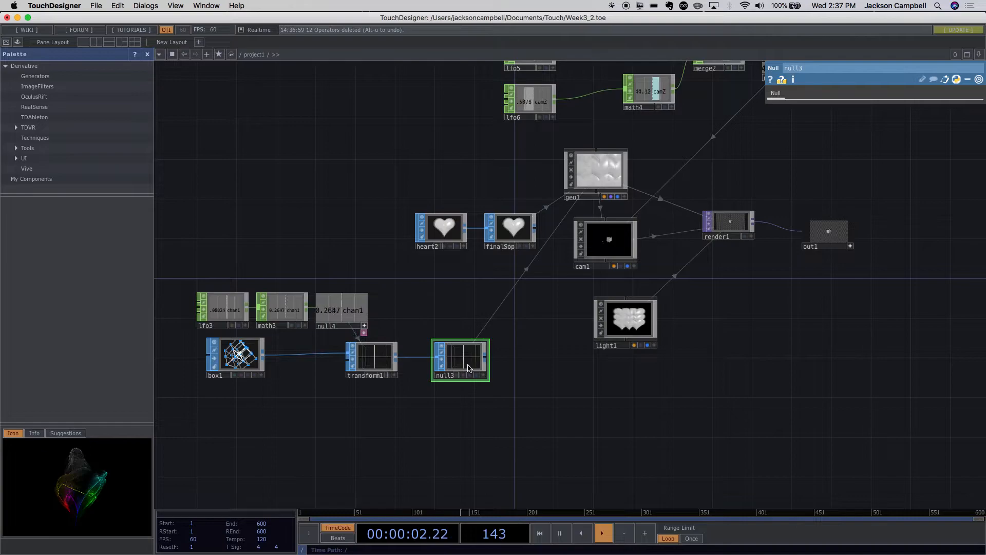
left_click_drag(460, 367, 435, 366)
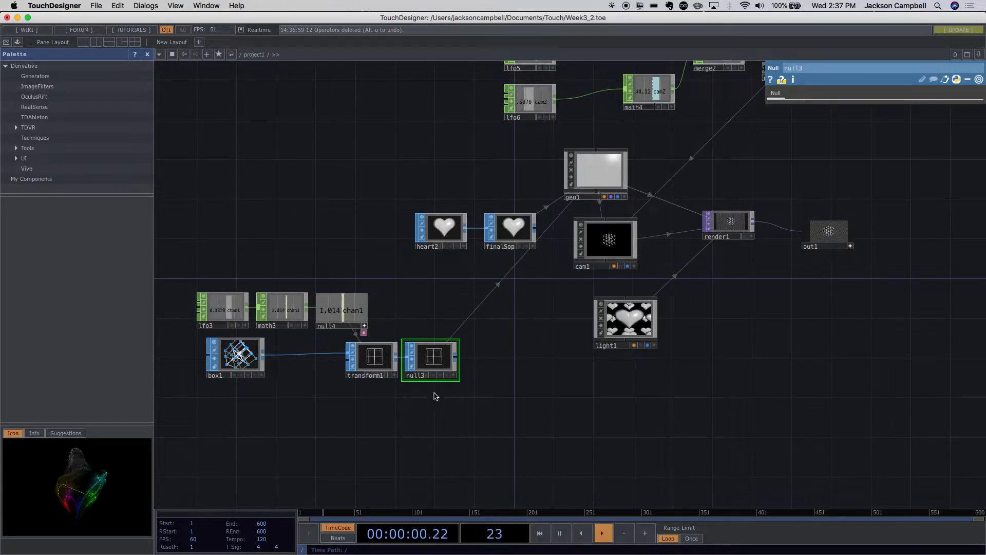
- Check geo1's instancing parameters and branch a SOP to DAT off null3, placing it just below null3
left_click(601, 171)
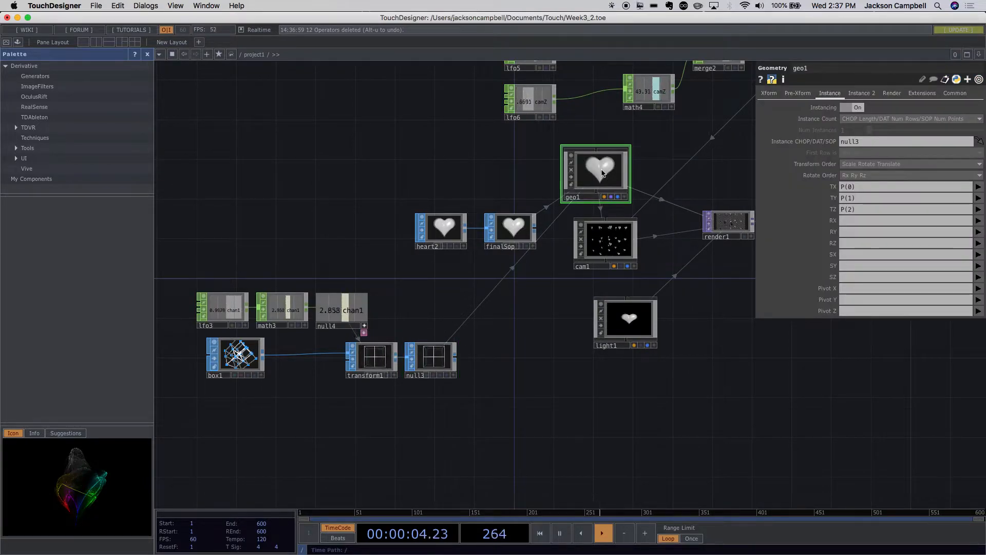
left_click(445, 362)
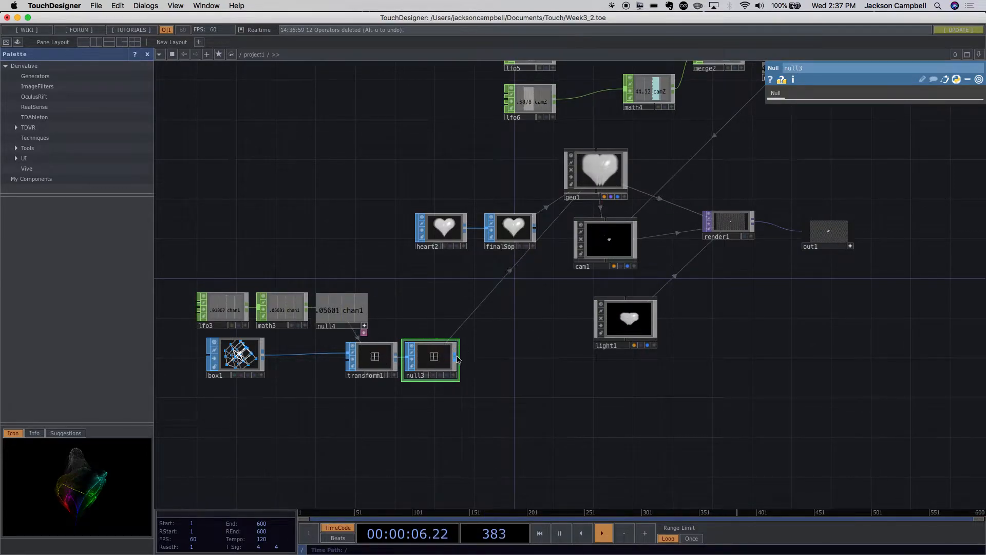
right_click(459, 360)
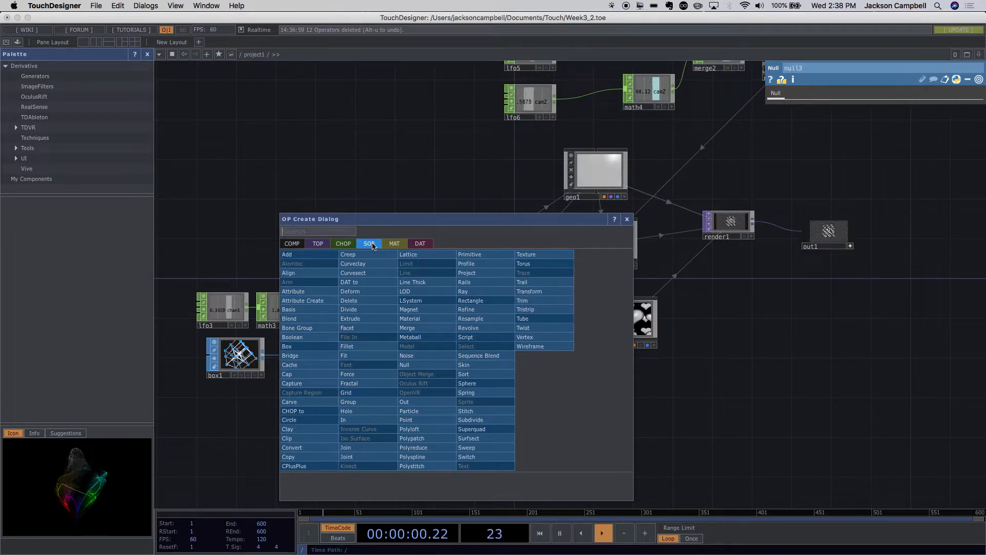
left_click(430, 247)
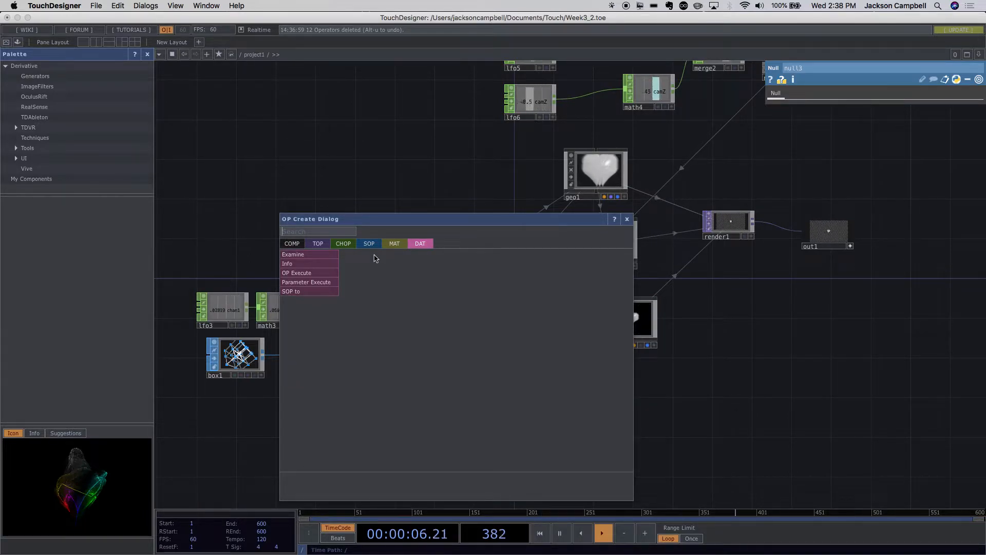
left_click(308, 291)
left_click(463, 400)
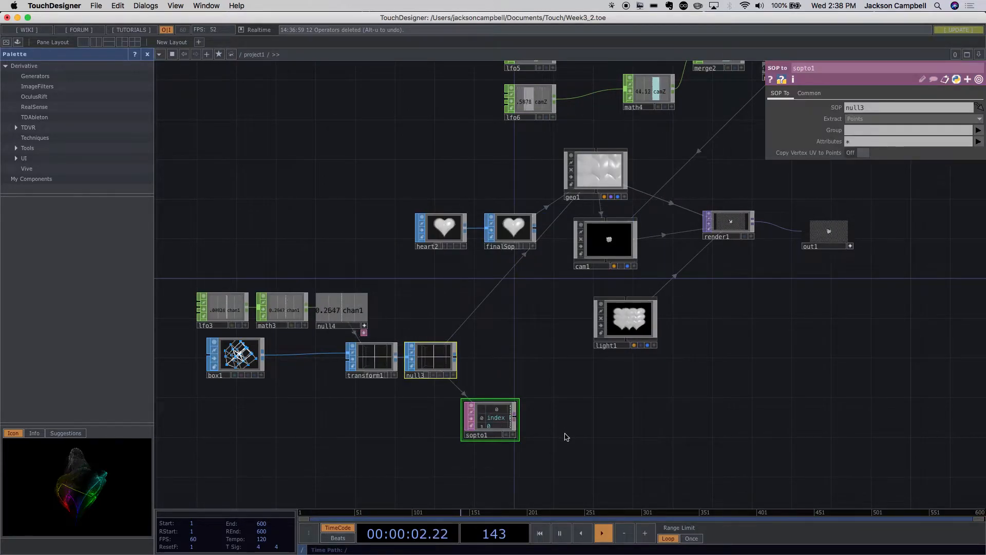
- Examine the point table in sopto1 up close and move sopto1 up closer to null3
scroll(566, 437, "up", 3)
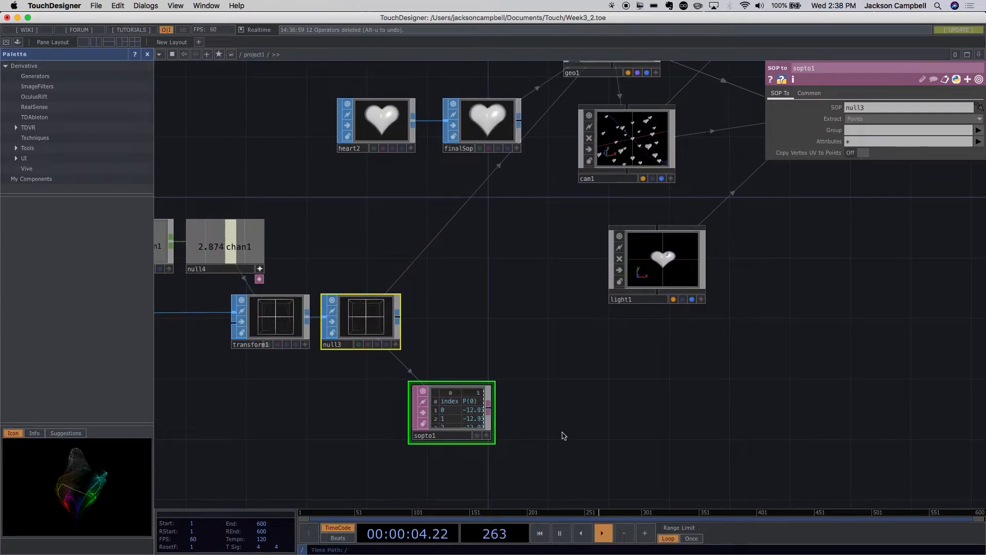
left_click(478, 423)
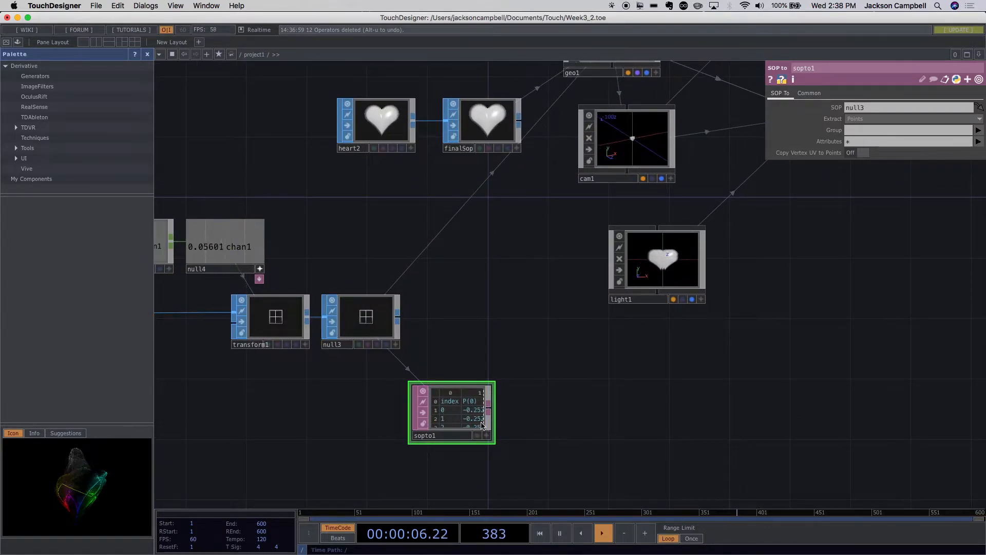
scroll(517, 427, "up", 1)
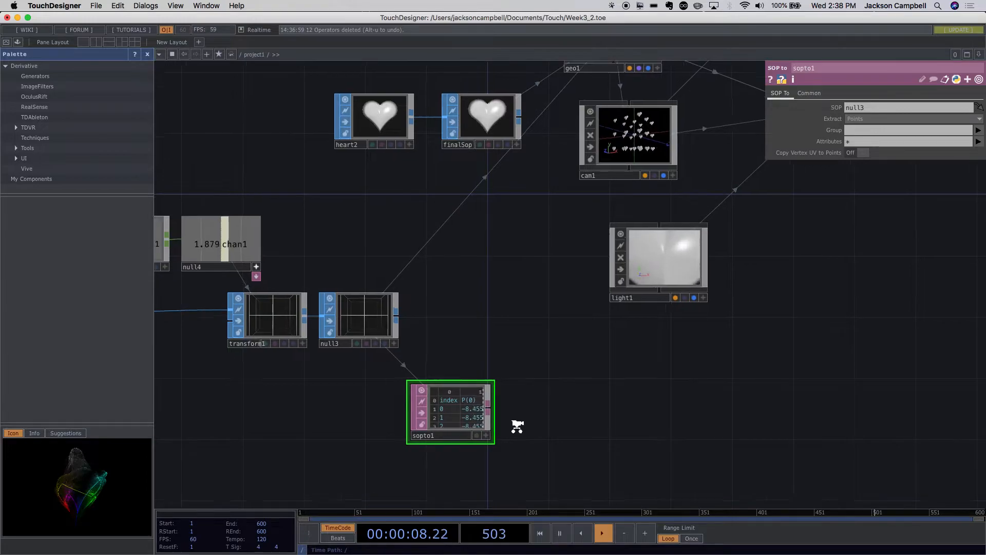
scroll(518, 426, "up", 2)
left_click(483, 438)
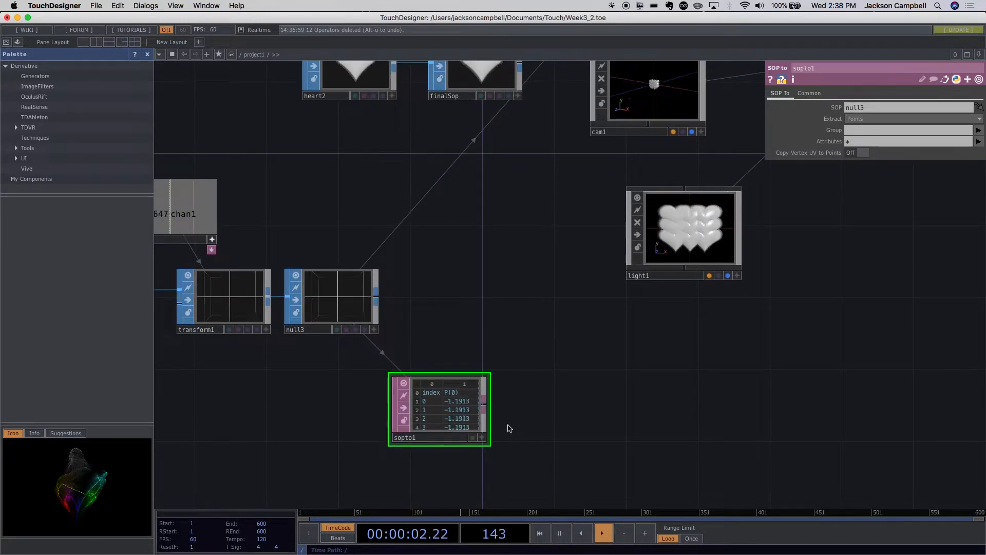
scroll(507, 430, "up", 3)
left_click_drag(506, 430, 569, 337)
scroll(579, 333, "up", 4)
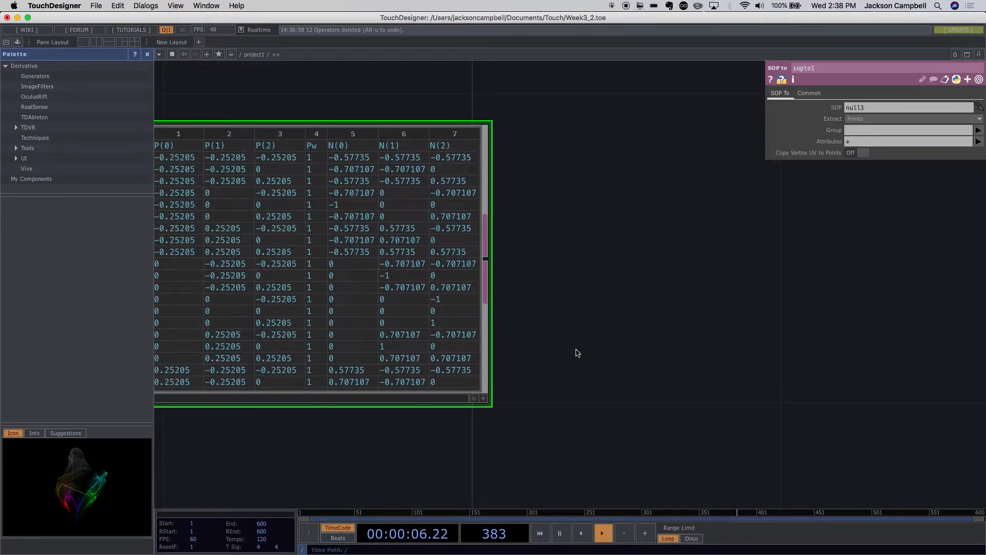
scroll(579, 347, "down", 5)
scroll(561, 334, "up", 3)
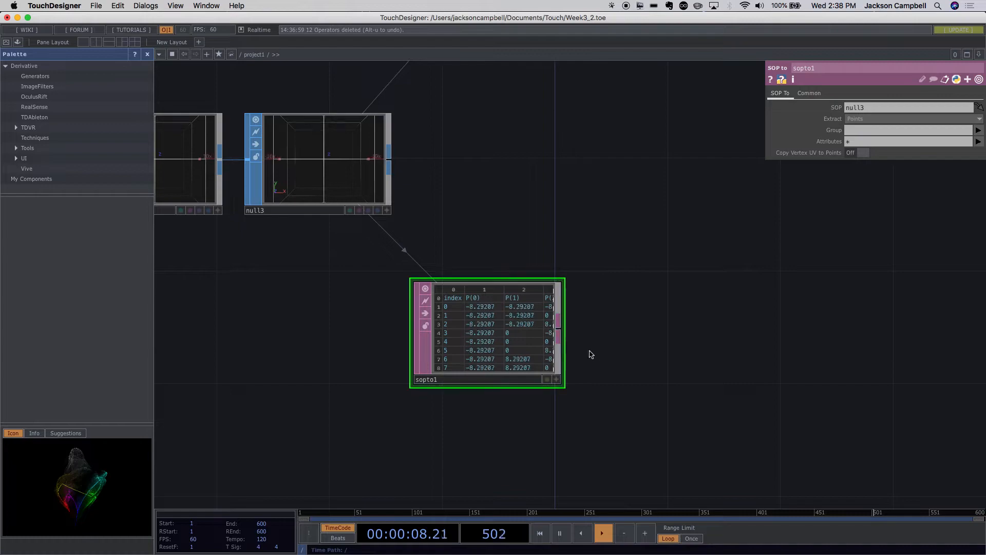
left_click_drag(549, 358, 541, 293)
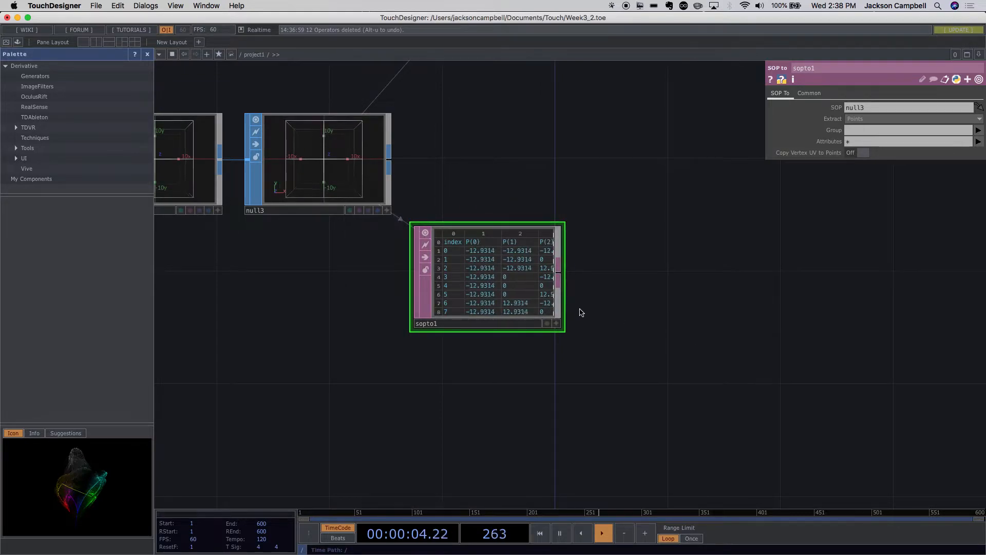
- Try widening the sopto1 node until all its table columns show, and undo the resize
left_click_drag(562, 331, 982, 401)
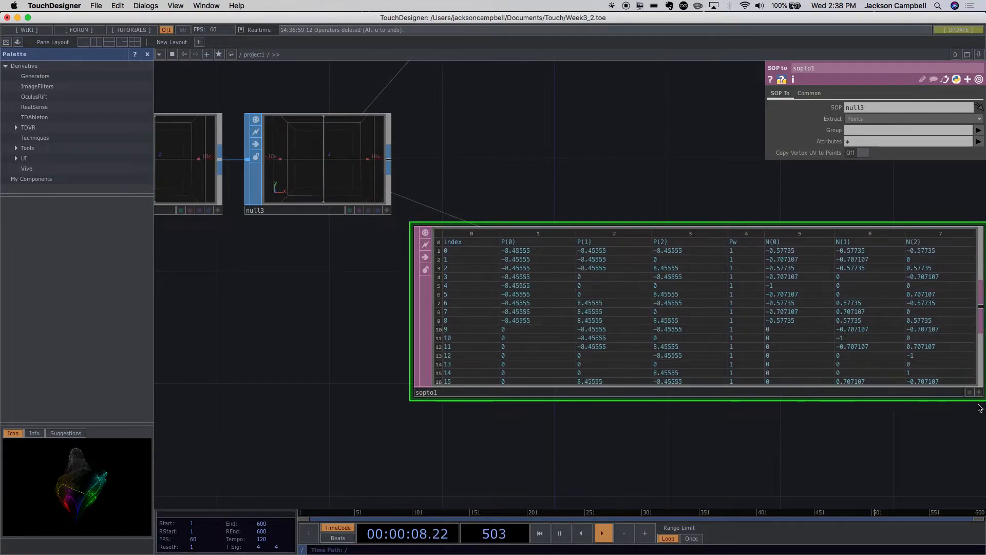
left_click_drag(786, 446, 635, 437)
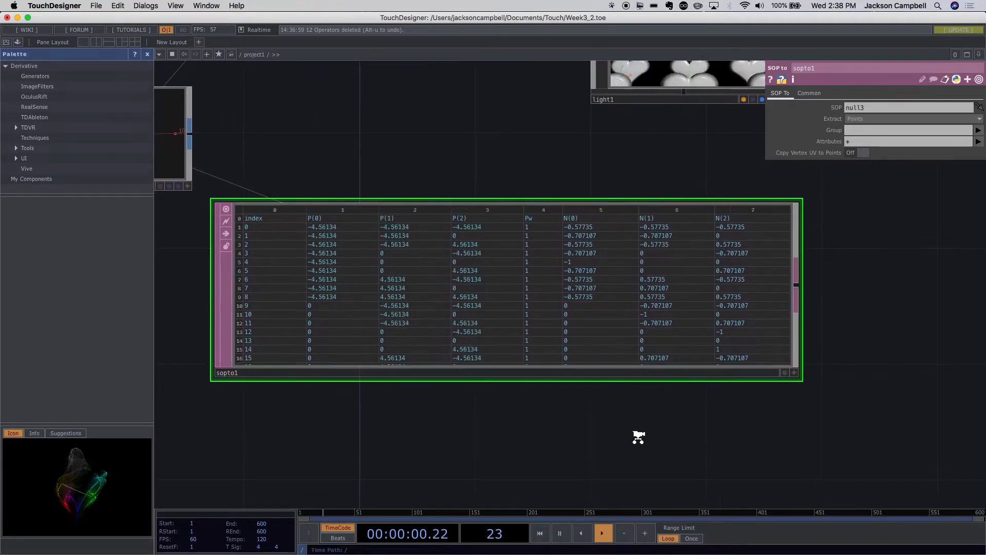
scroll(638, 434, "up", 3)
scroll(638, 434, "down", 8)
scroll(637, 436, "up", 7)
scroll(638, 439, "down", 5)
key("super+z")
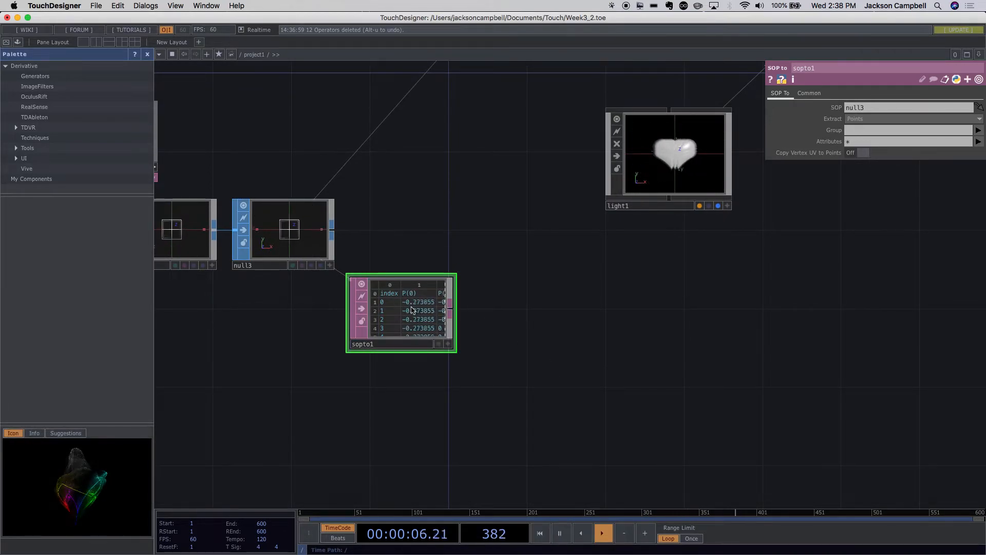
- Examine the rows of point positions and normals in sopto1's table at close range
scroll(408, 307, "up", 5)
left_click_drag(660, 381, 788, 331)
scroll(670, 329, "up", 5)
scroll(671, 331, "down", 3)
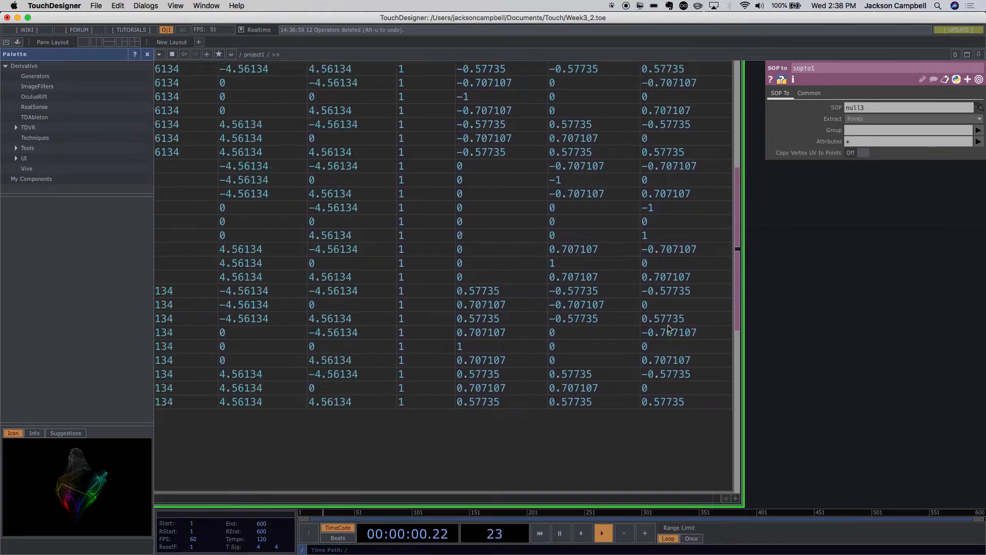
scroll(677, 338, "down", 1)
left_click_drag(766, 385, 756, 365)
scroll(773, 383, "down", 5)
scroll(772, 383, "down", 5)
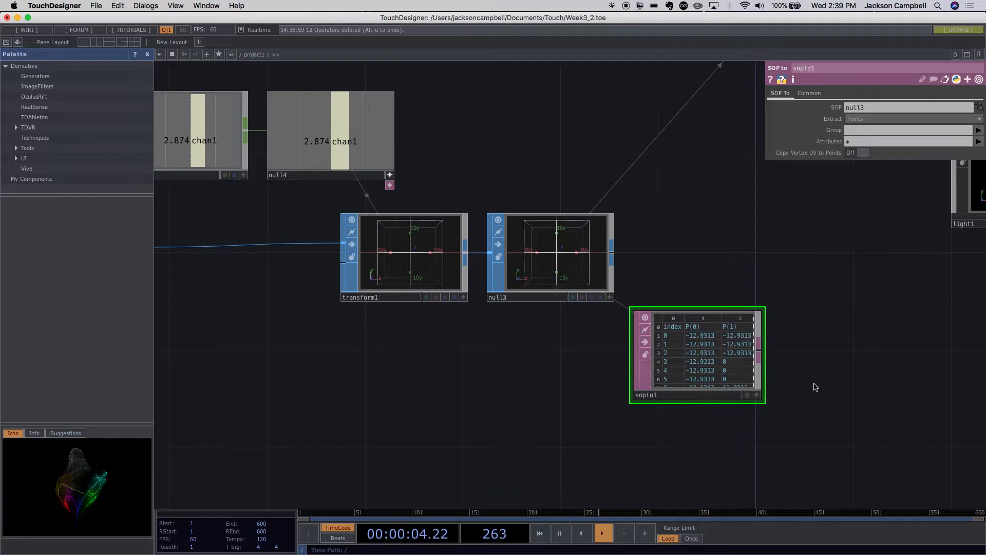
scroll(802, 386, "up", 5)
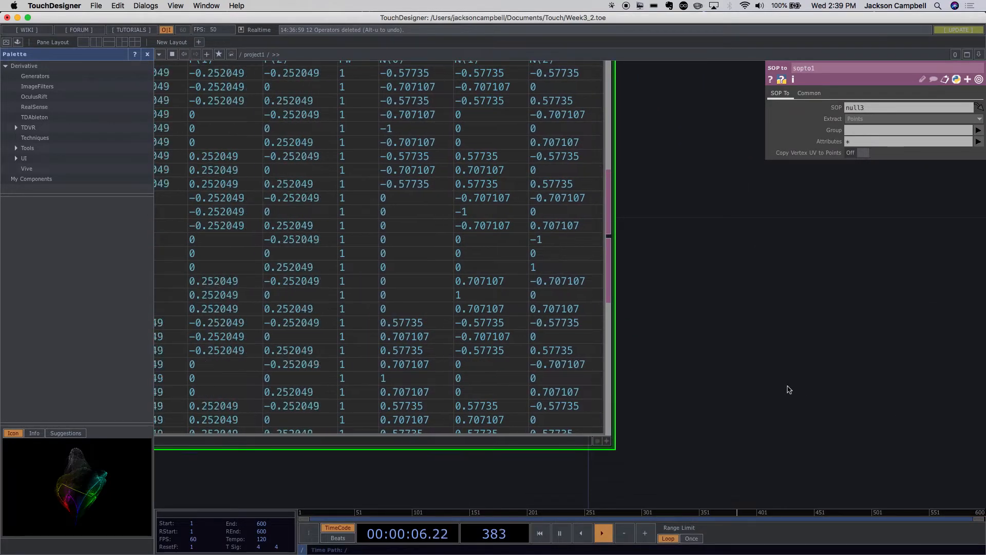
scroll(790, 389, "down", 5)
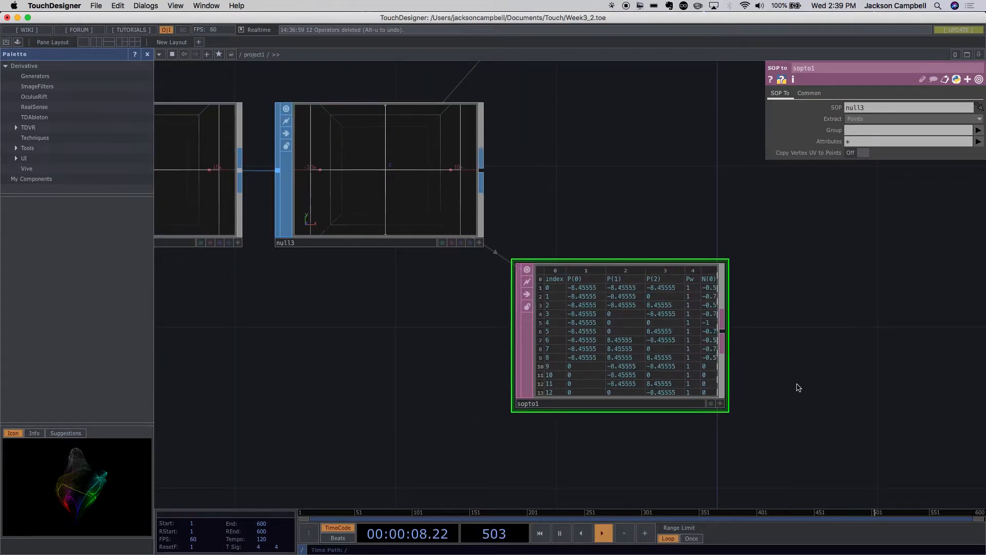
scroll(789, 396, "up", 2)
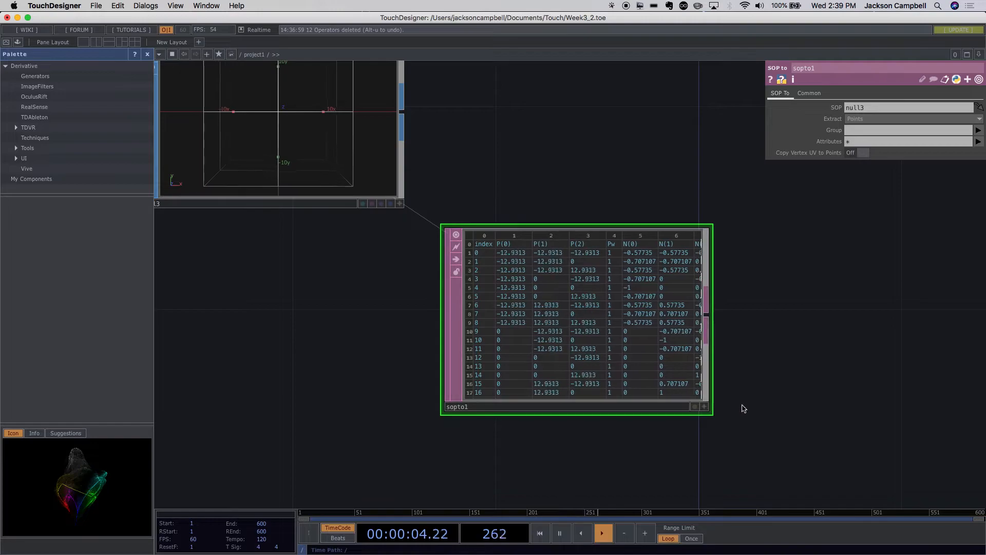
- Activate sopto1's viewer to scroll to the table's last rows, and enlarge the node to fit all columns through N(2)
left_click(705, 407)
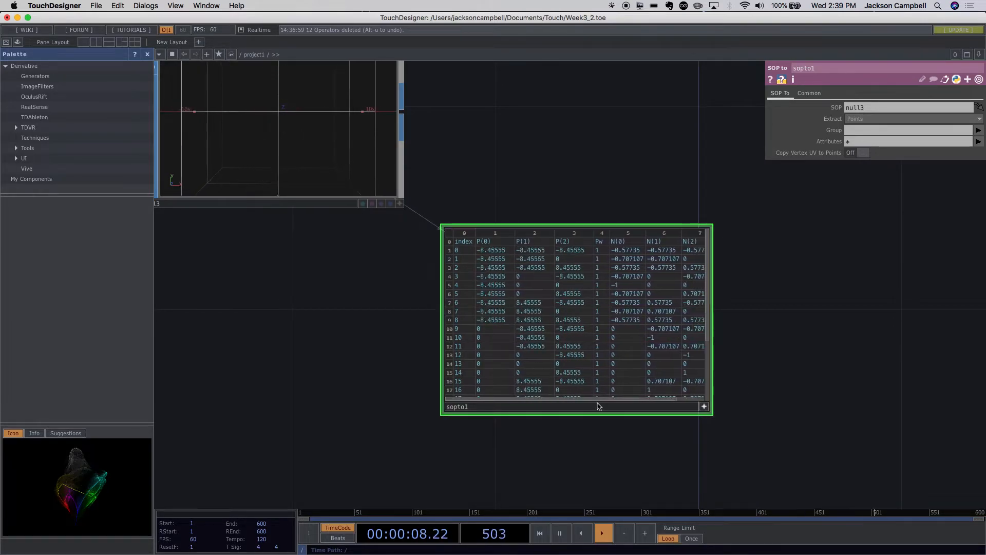
left_click_drag(623, 402, 601, 402)
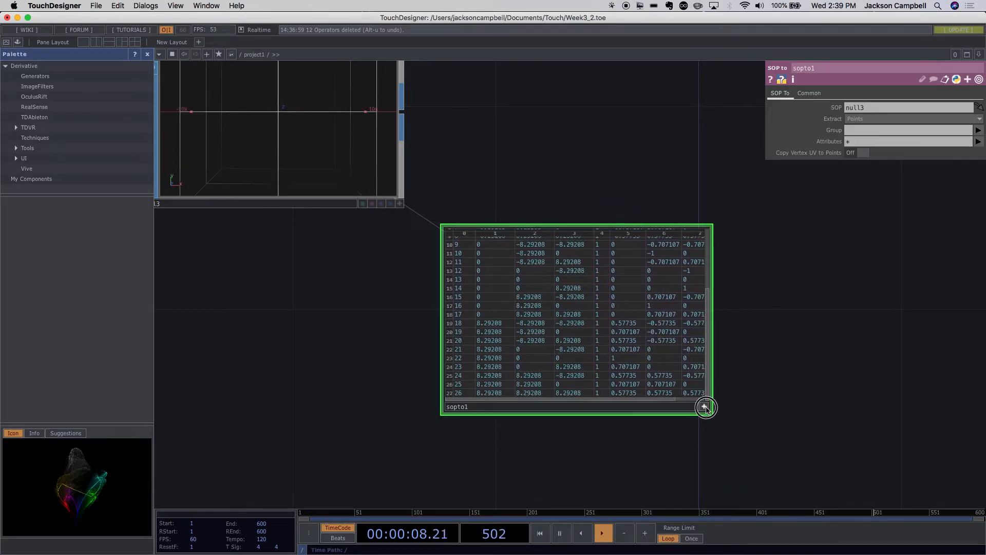
left_click_drag(709, 410, 856, 501)
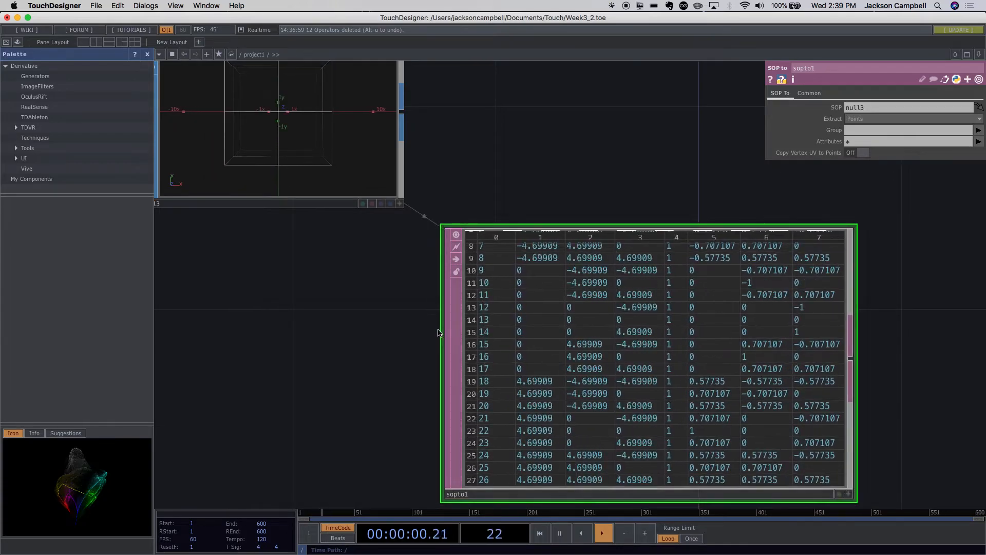
- Scroll sopto1's table back to its header row in the active viewer and examine the P, Pw and N columns
scroll(565, 346, "down", 5)
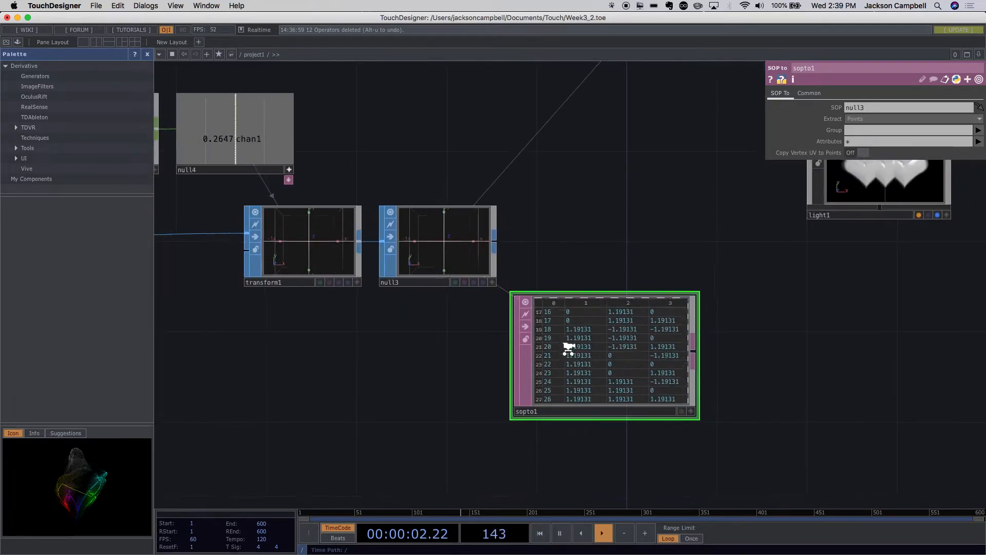
scroll(567, 339, "up", 5)
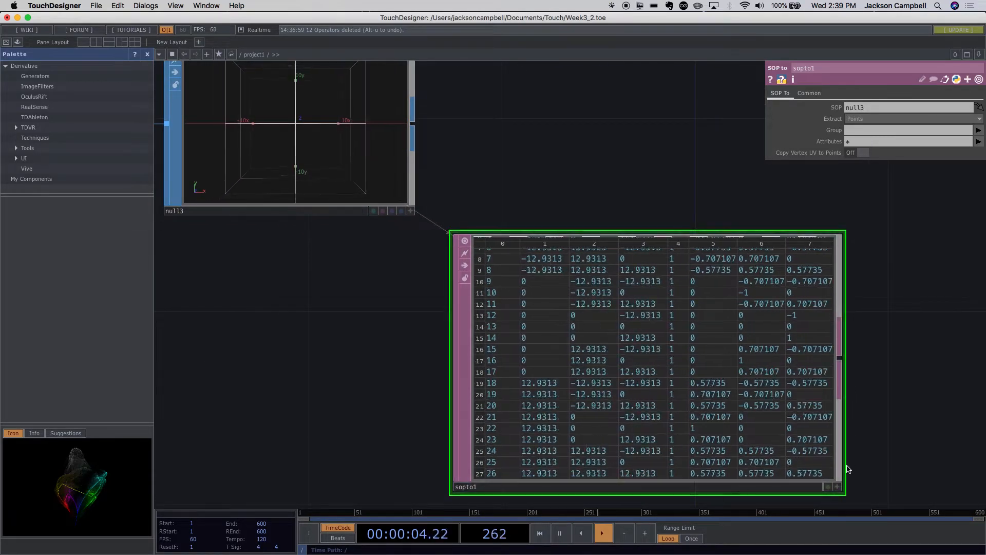
left_click(838, 485)
scroll(841, 289, "up", 5)
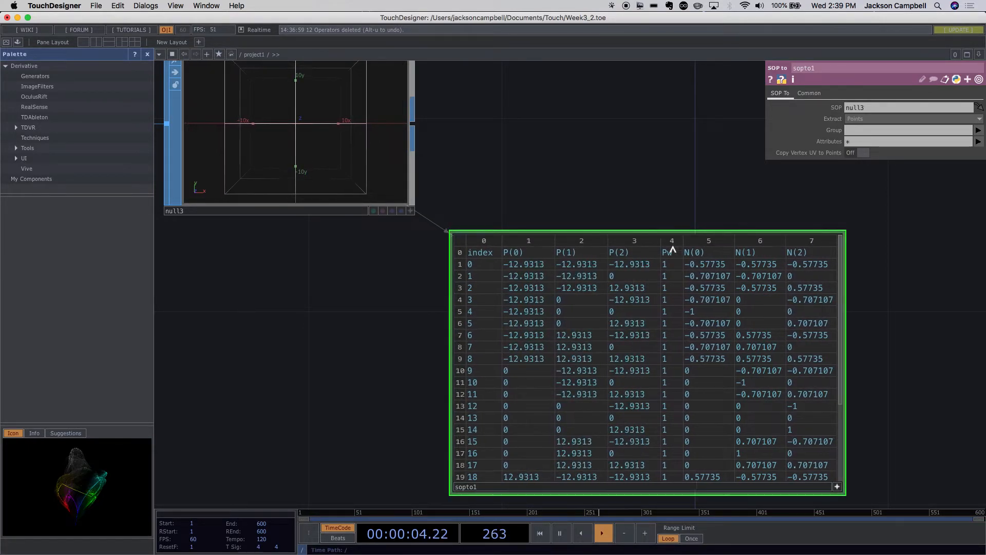
left_click_drag(846, 344, 689, 284)
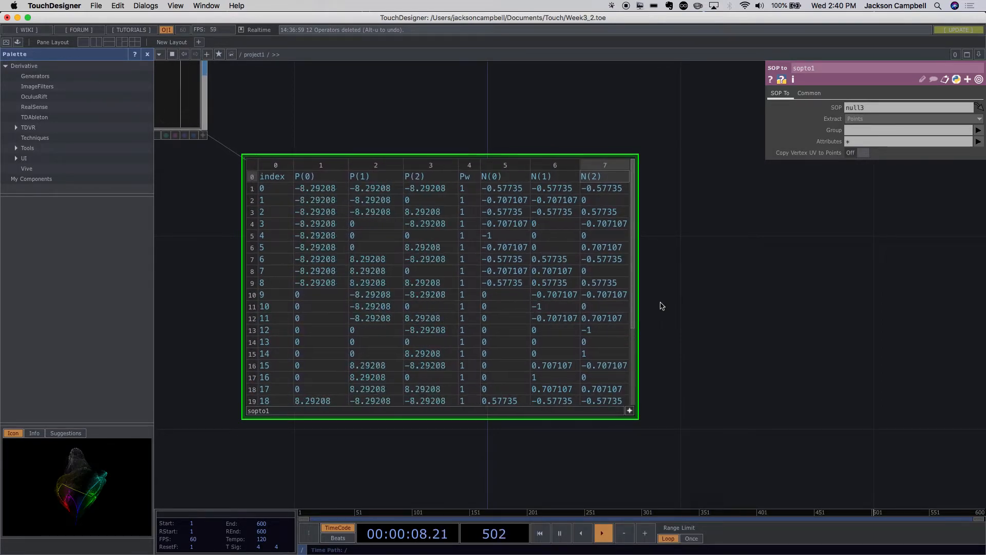
scroll(711, 329, "down", 10)
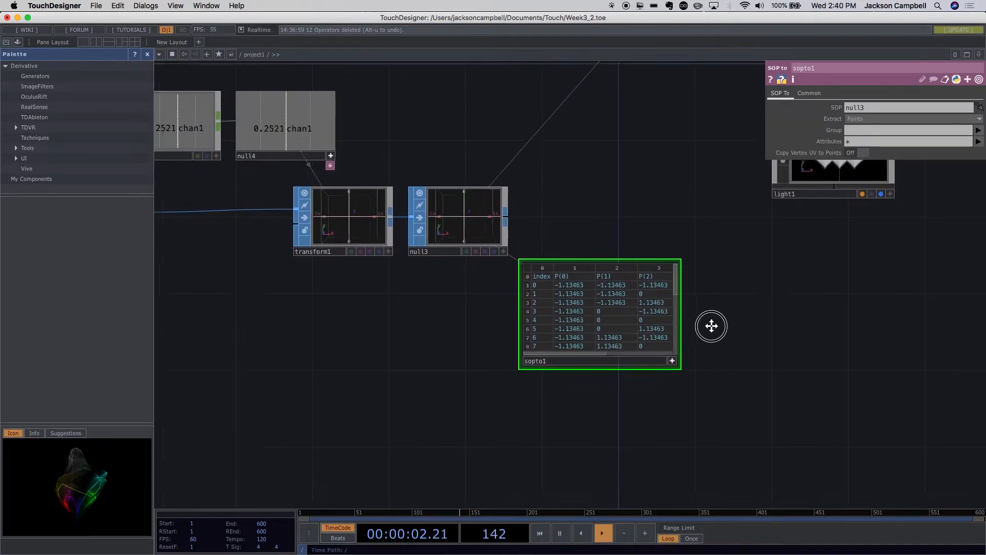
left_click_drag(712, 326, 703, 271)
left_click_drag(543, 357, 464, 324)
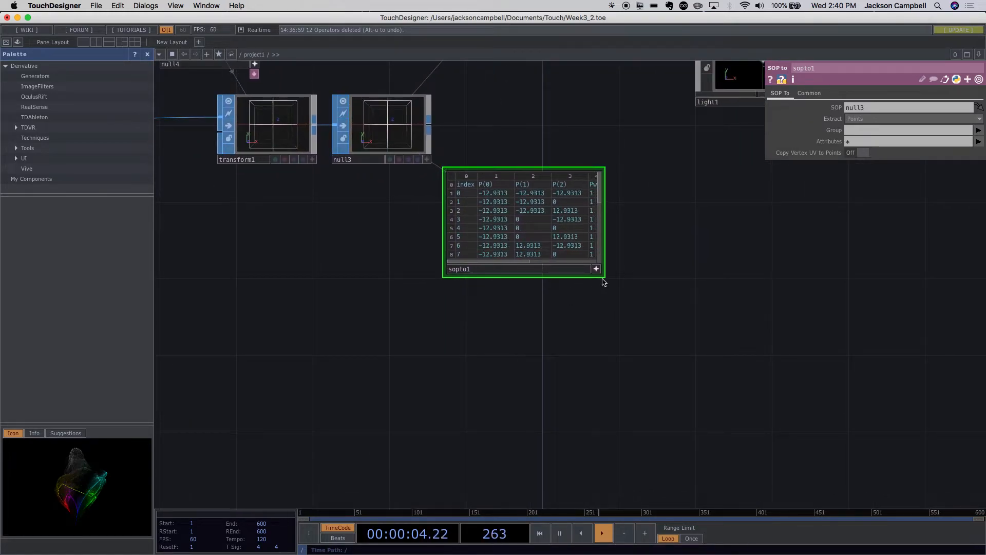
left_click_drag(704, 361, 708, 364)
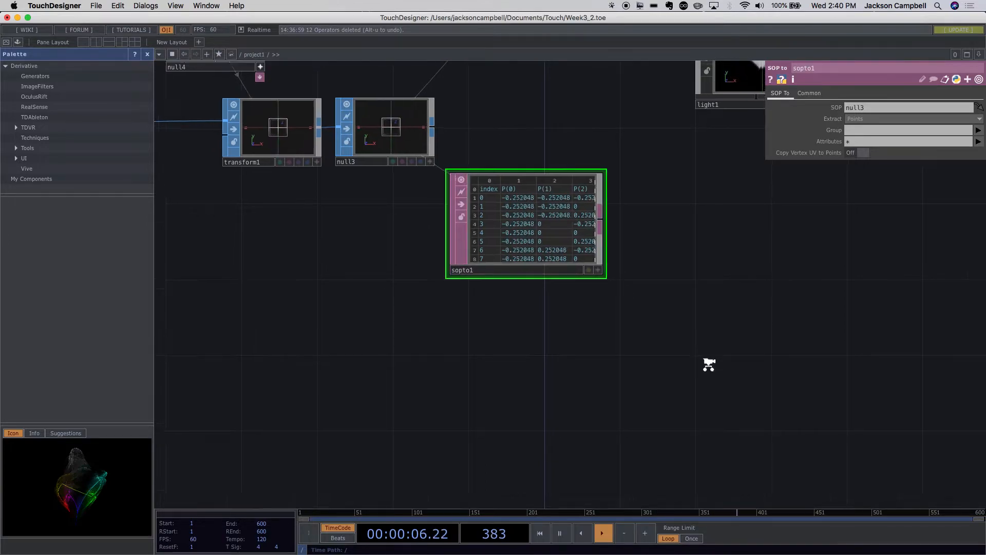
scroll(710, 366, "down", 4)
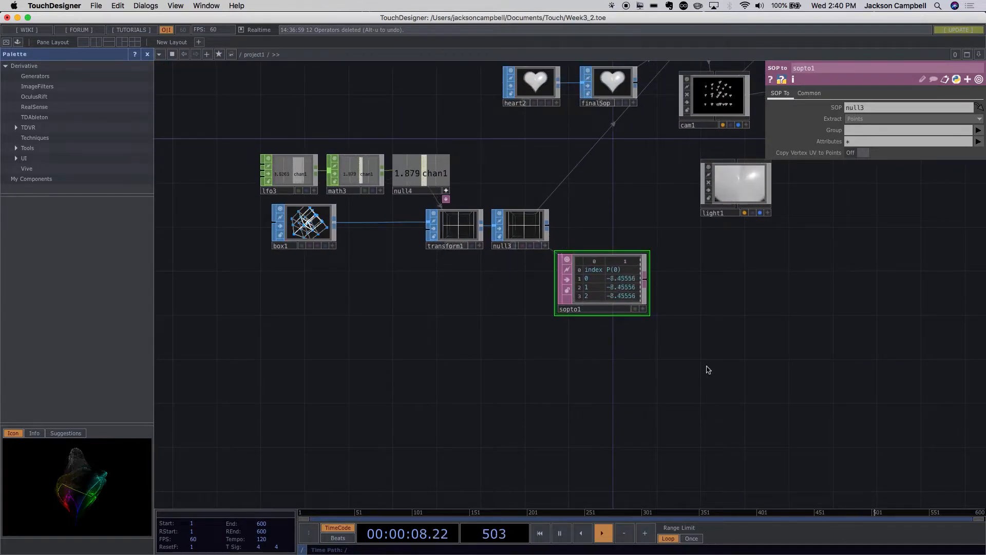
- Add a Merge DAT to sopto1's output and place it beside sopto1
right_click(647, 281)
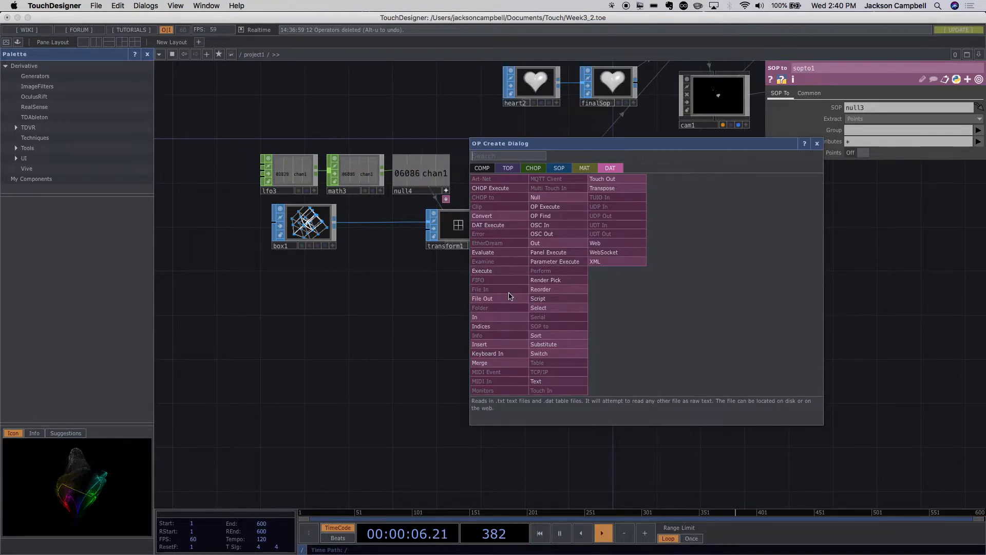
type("m")
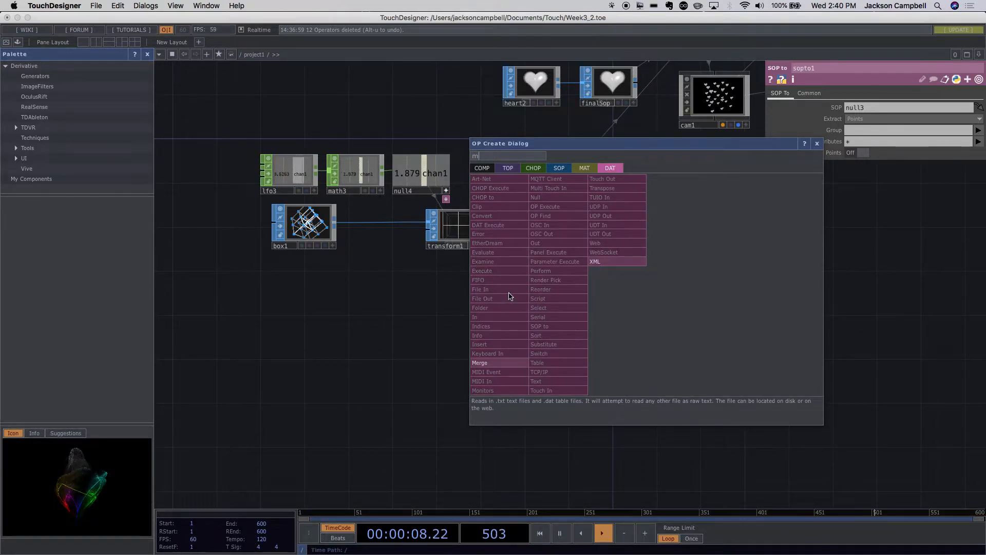
left_click(488, 363)
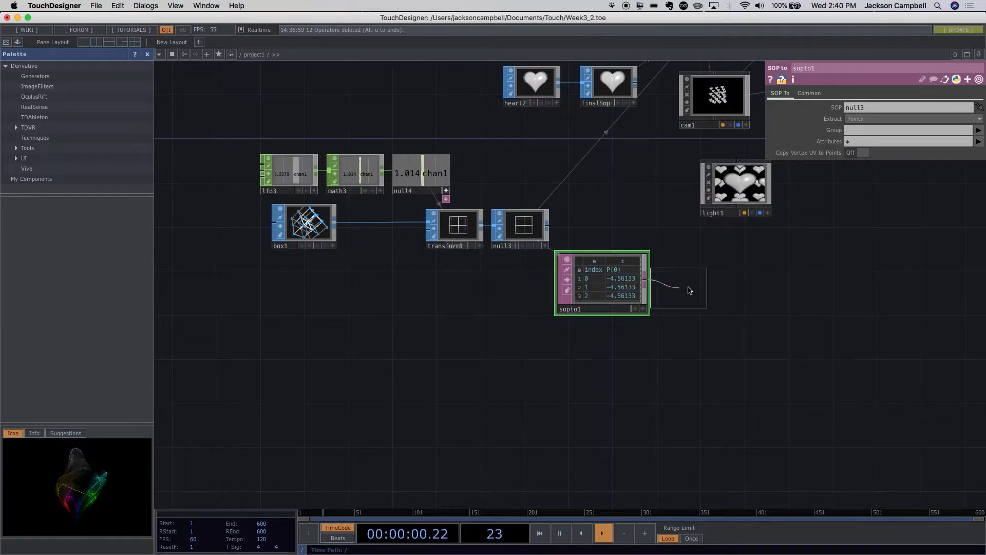
left_click(711, 293)
left_click_drag(711, 293, 699, 293)
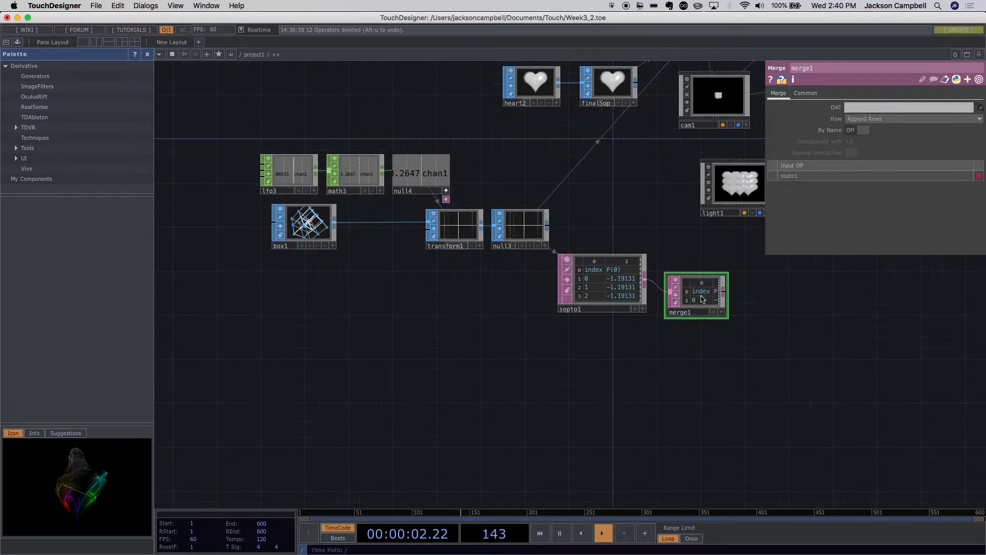
- Check the table in merge1 and reposition merge1 close beside sopto1, slightly below its upper edge
scroll(765, 322, "up", 4)
scroll(639, 268, "up", 4)
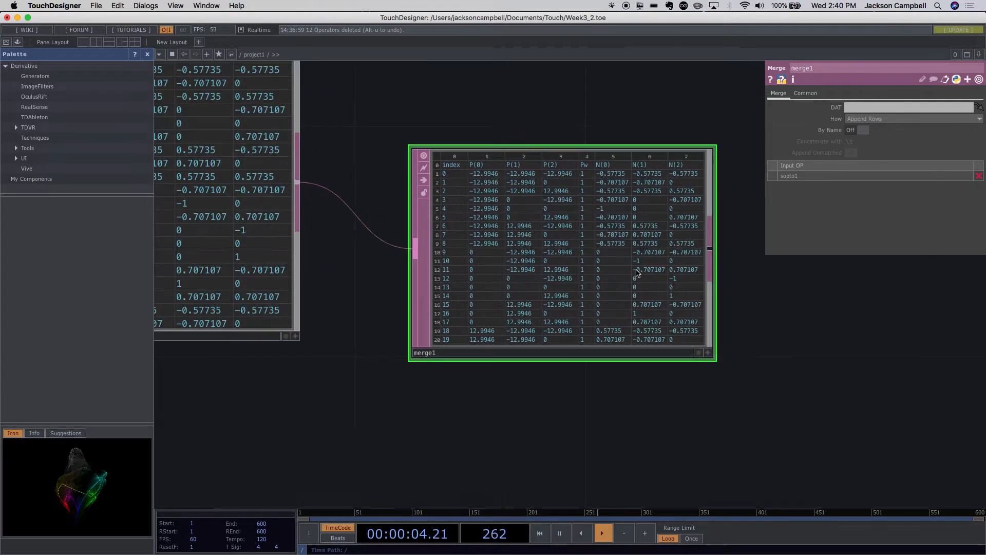
scroll(636, 272, "down", 6)
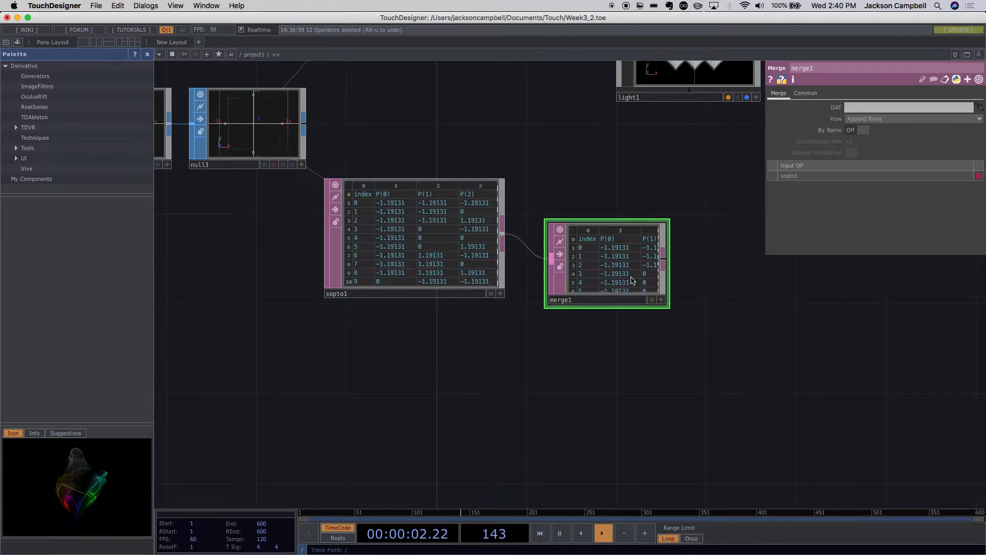
left_click_drag(632, 280, 653, 236)
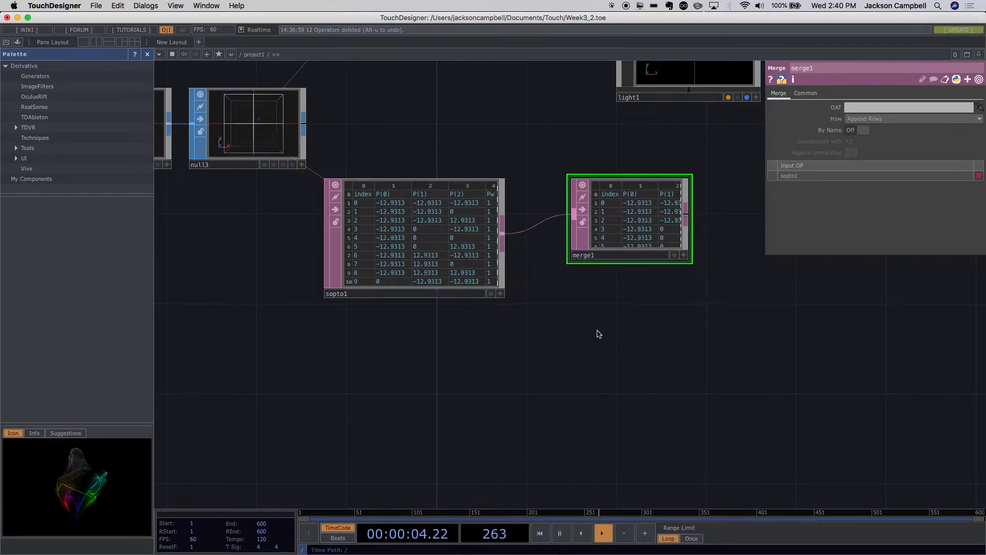
scroll(597, 335, "down", 5)
scroll(627, 353, "up", 6)
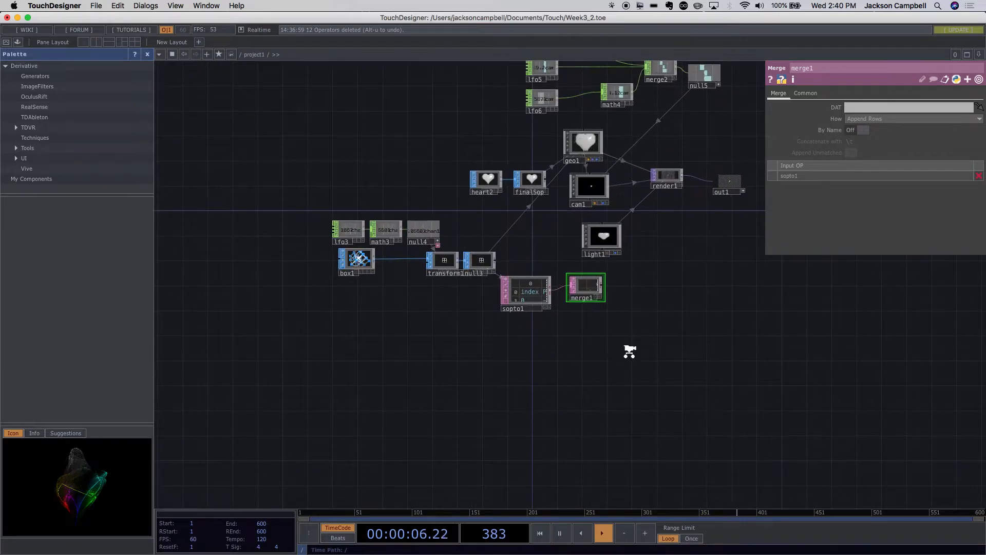
left_click_drag(517, 198, 502, 214)
left_click(435, 318)
scroll(529, 353, "down", 5)
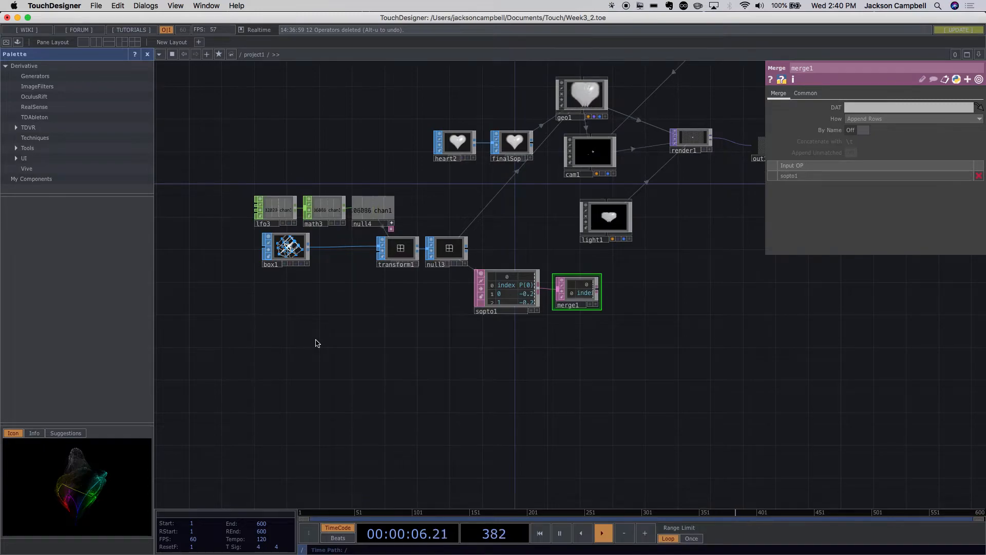
- Add a Noise TOP to the network and place it in the empty area below box1
key("Tab")
key("Tab")
key("Tab")
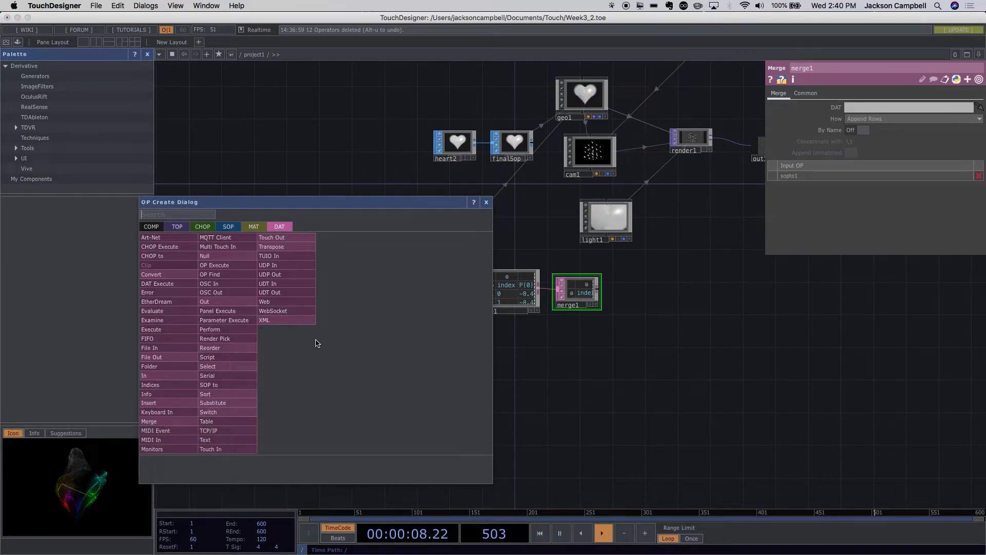
type("noi")
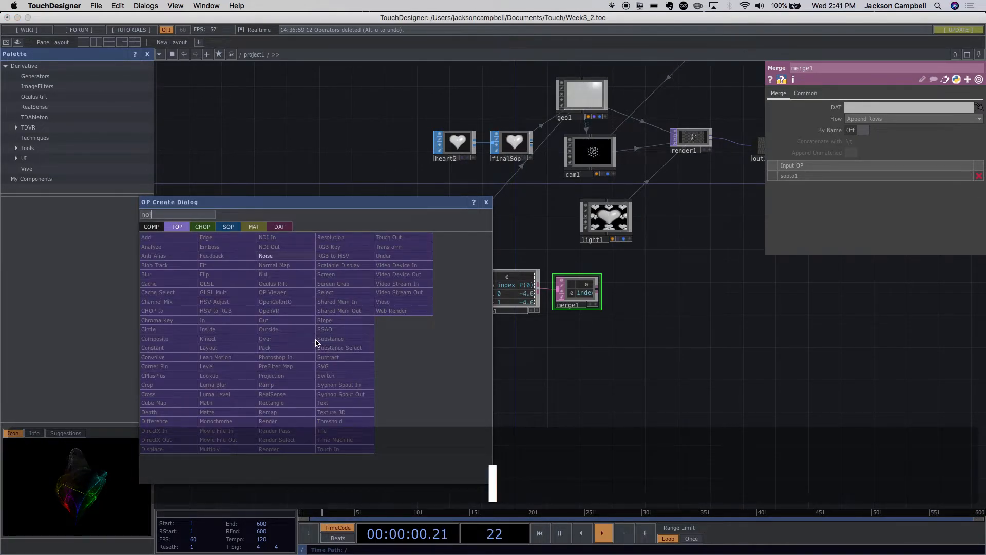
left_click(266, 256)
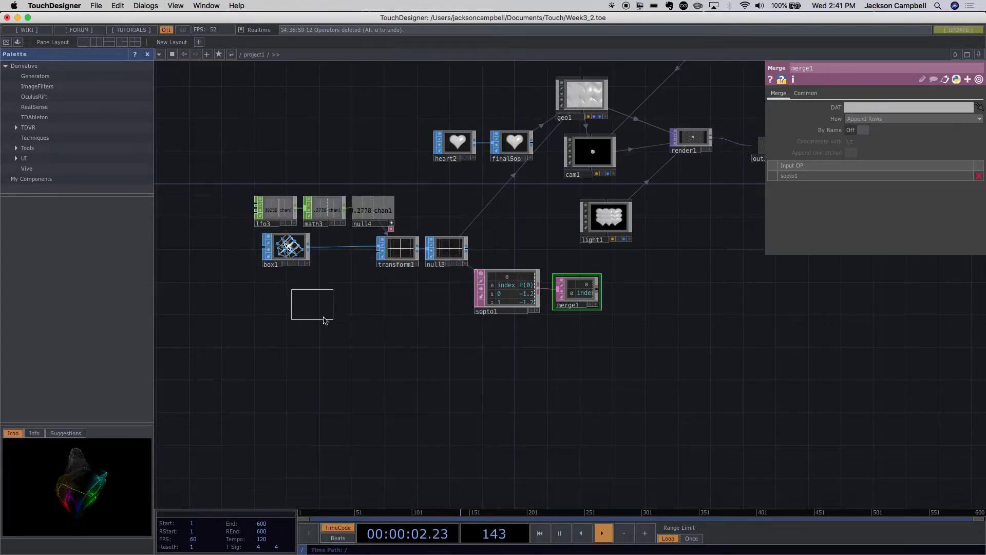
left_click(292, 351)
scroll(303, 354, "up", 5)
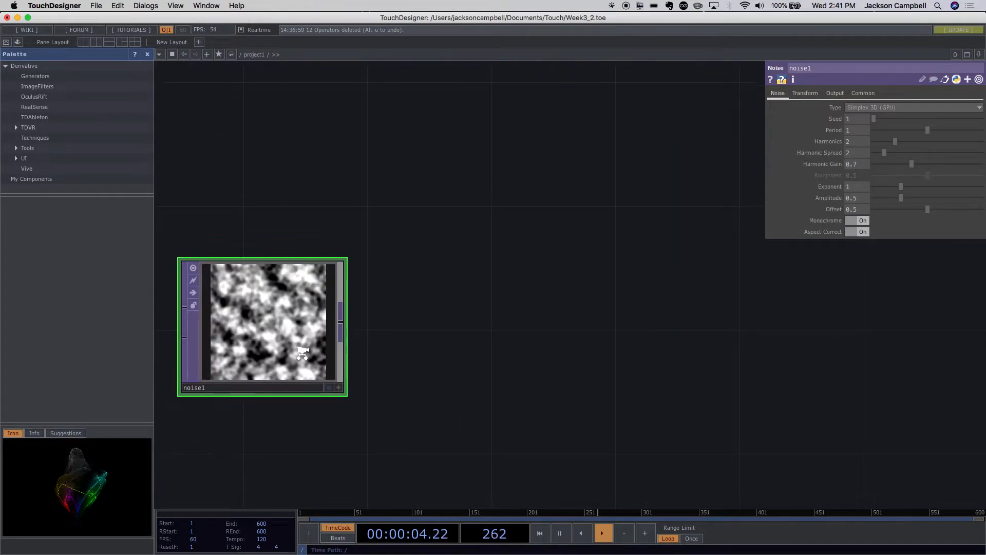
scroll(373, 380, "down", 3)
scroll(373, 381, "down", 3)
left_click_drag(379, 329, 387, 355)
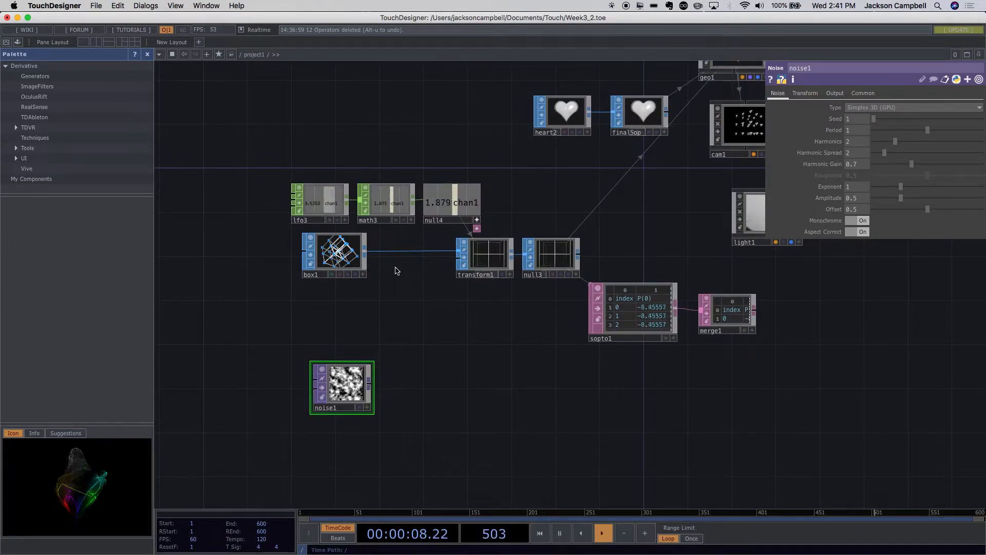
- Check box1's point count in its node information and move noise1 up closer beneath box1
middle_click(353, 262)
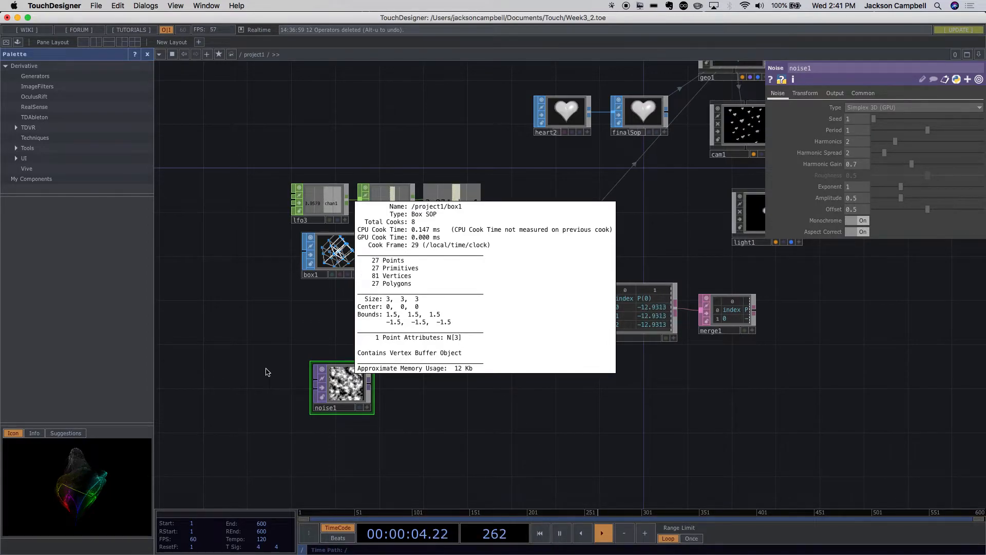
left_click_drag(353, 396, 331, 354)
scroll(331, 364, "up", 2)
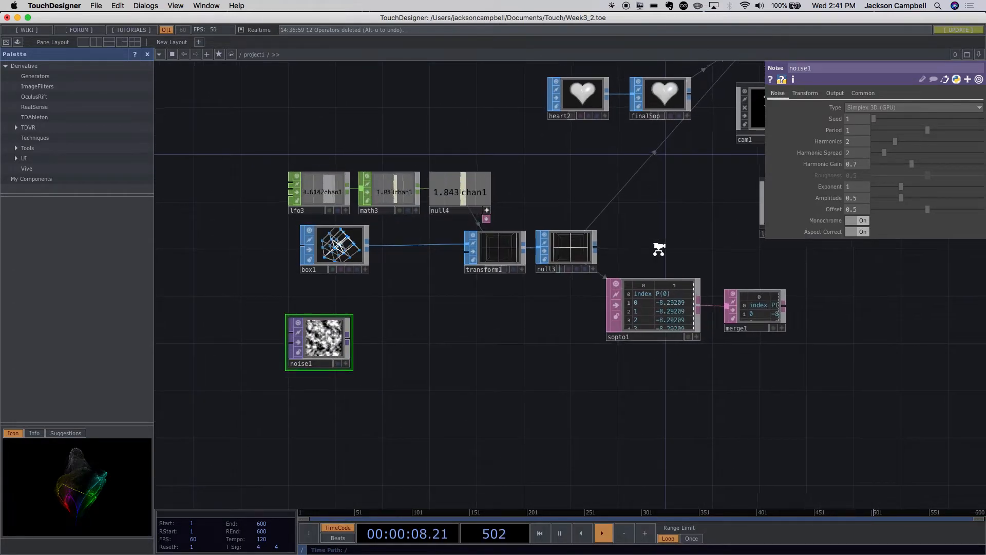
- Set noise1's resolution to 1 by 27, matching box1's number of points
left_click(805, 96)
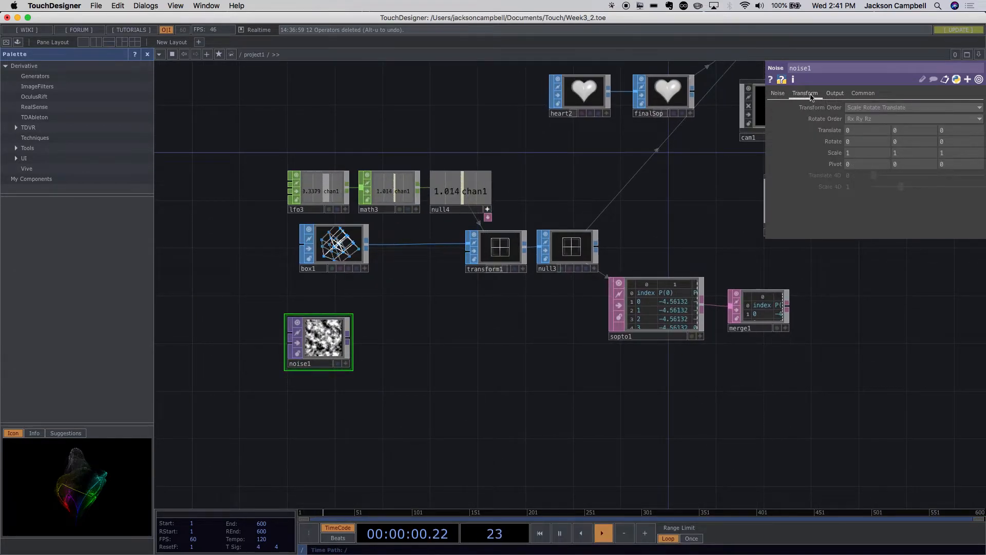
left_click(778, 94)
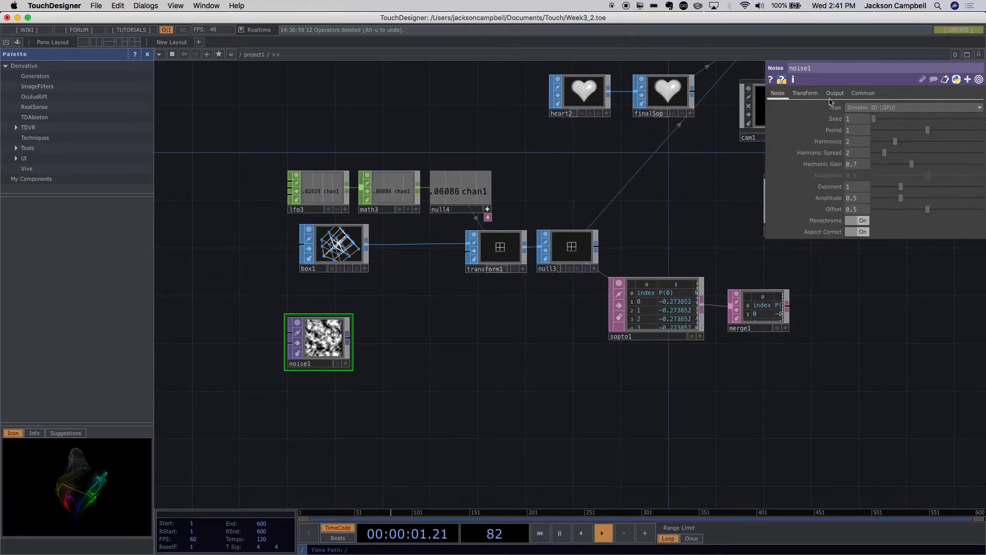
left_click(864, 95)
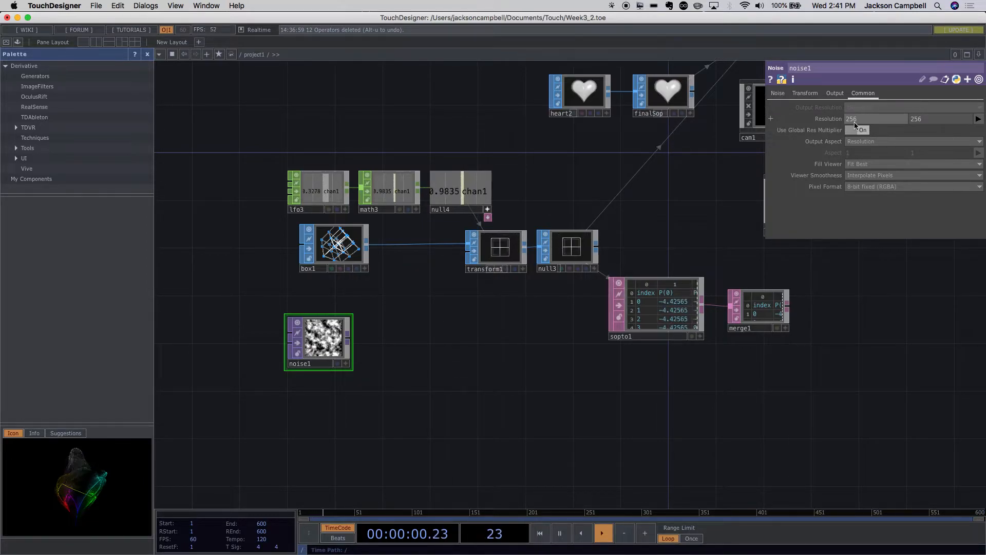
left_click_drag(863, 122, 844, 125)
type("1")
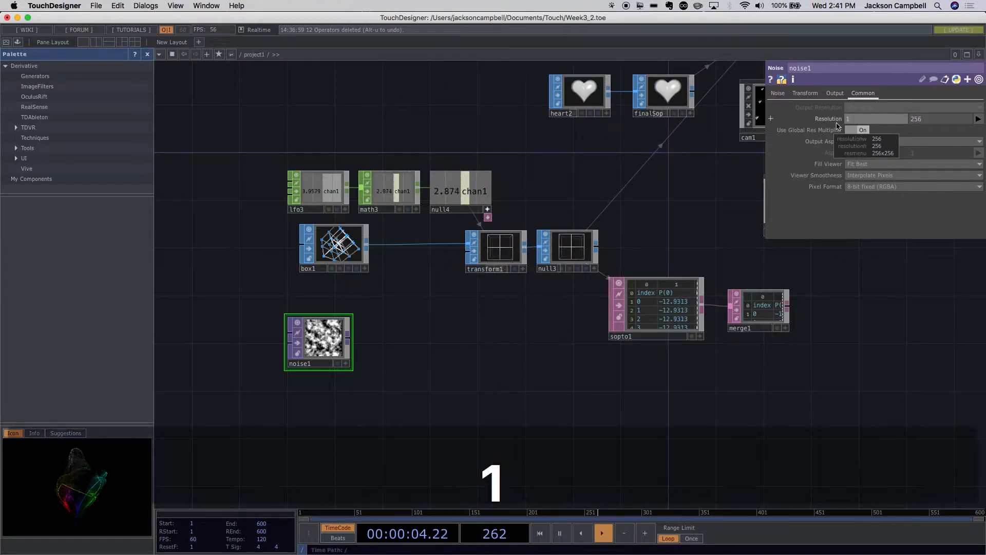
left_click(920, 121)
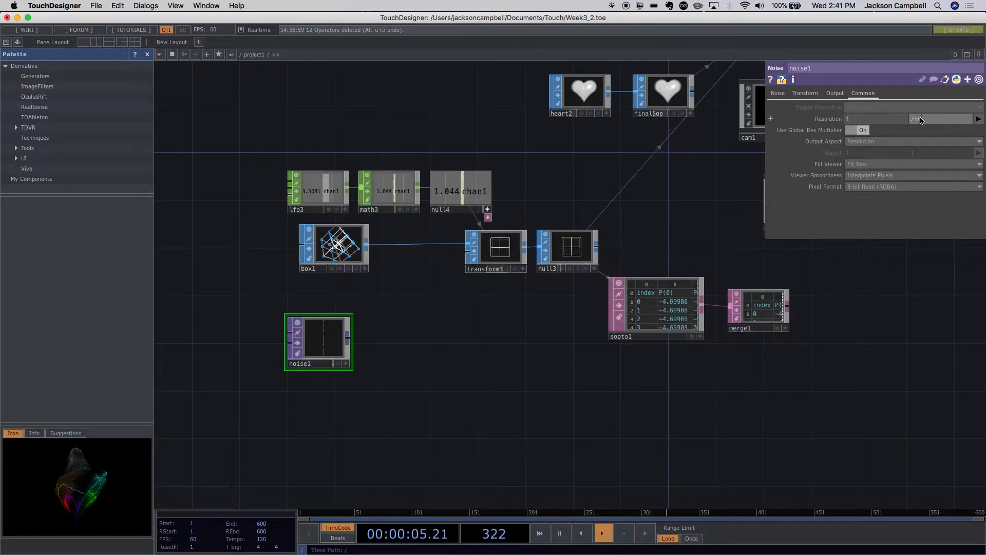
middle_click(351, 236)
left_click(412, 356)
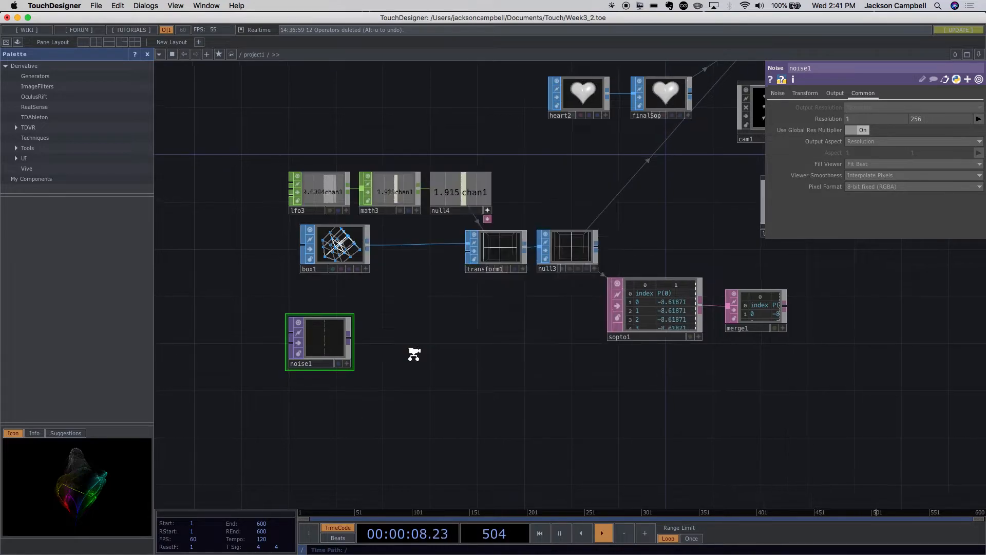
scroll(412, 356, "down", 1)
left_click(889, 121)
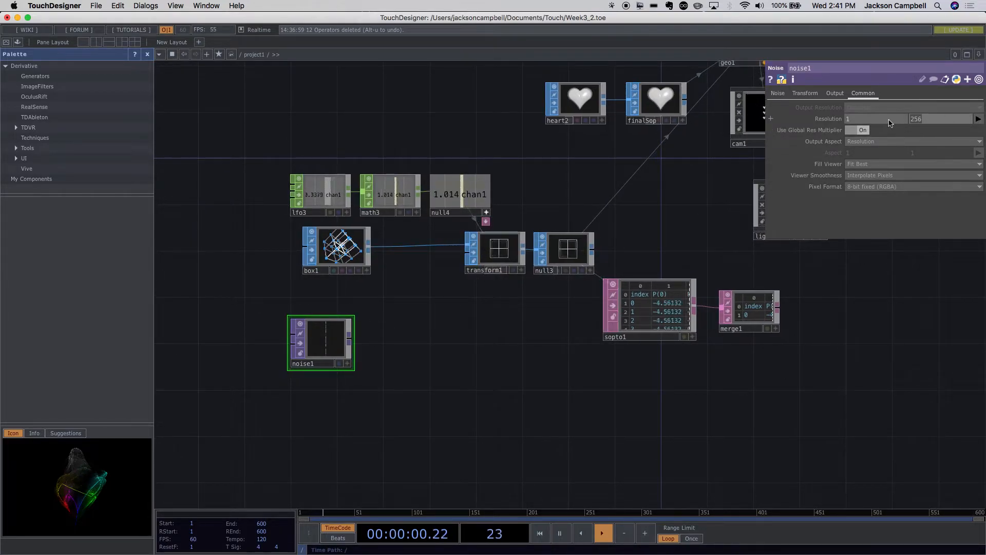
type("27")
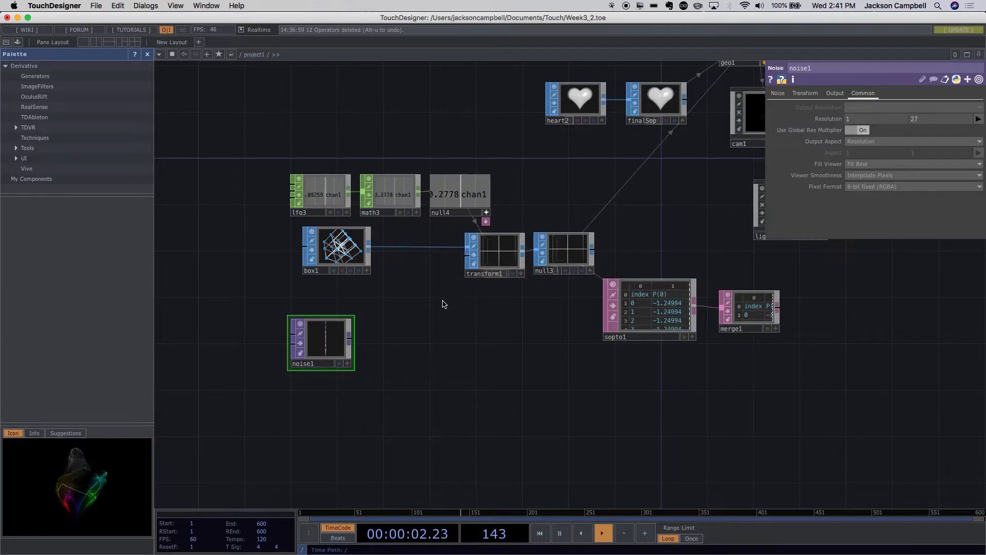
- Examine noise1's narrow strip of pixels up close and review the available noise types, keeping Simplex 3D (GPU)
scroll(365, 341, "up", 5)
scroll(353, 359, "down", 3)
left_click_drag(280, 367, 305, 340)
scroll(298, 308, "up", 3)
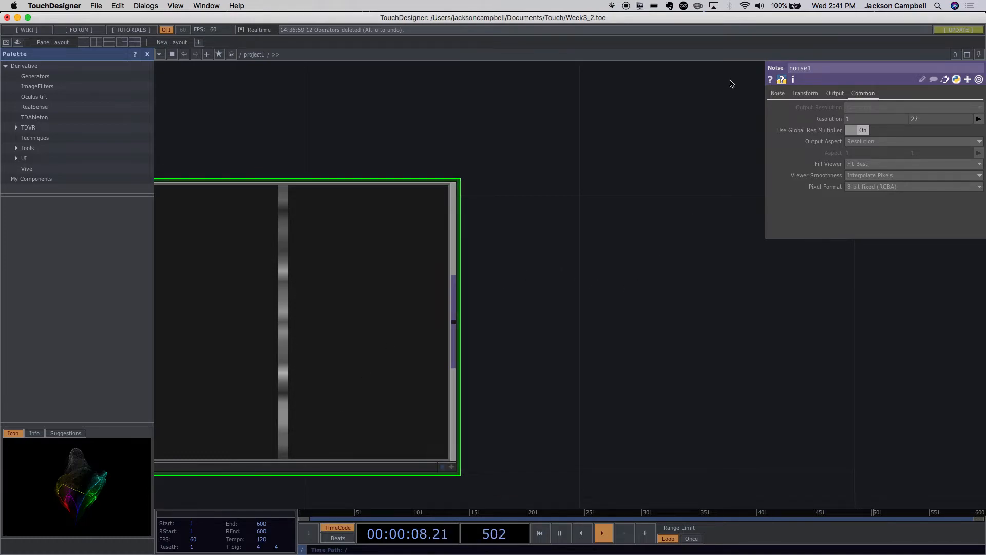
left_click(777, 94)
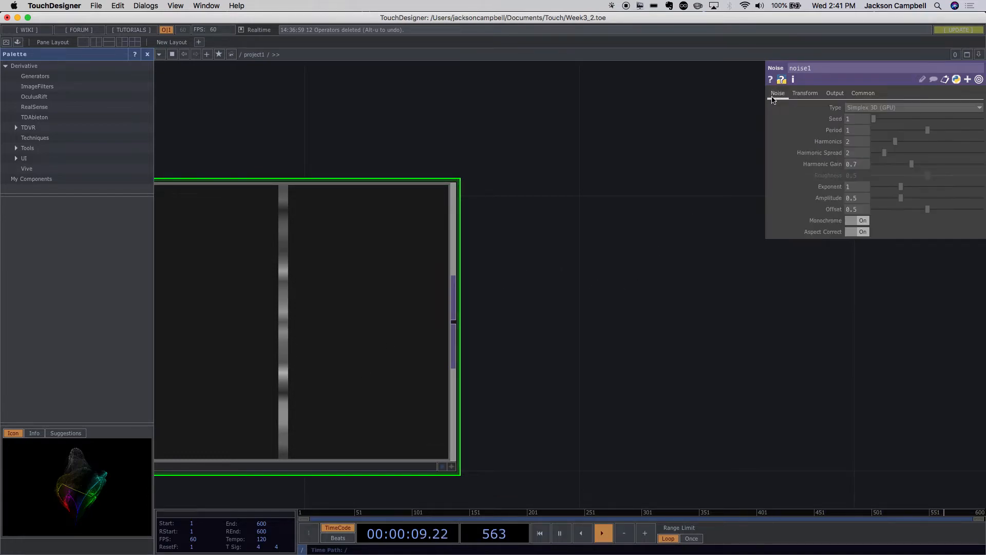
left_click(862, 108)
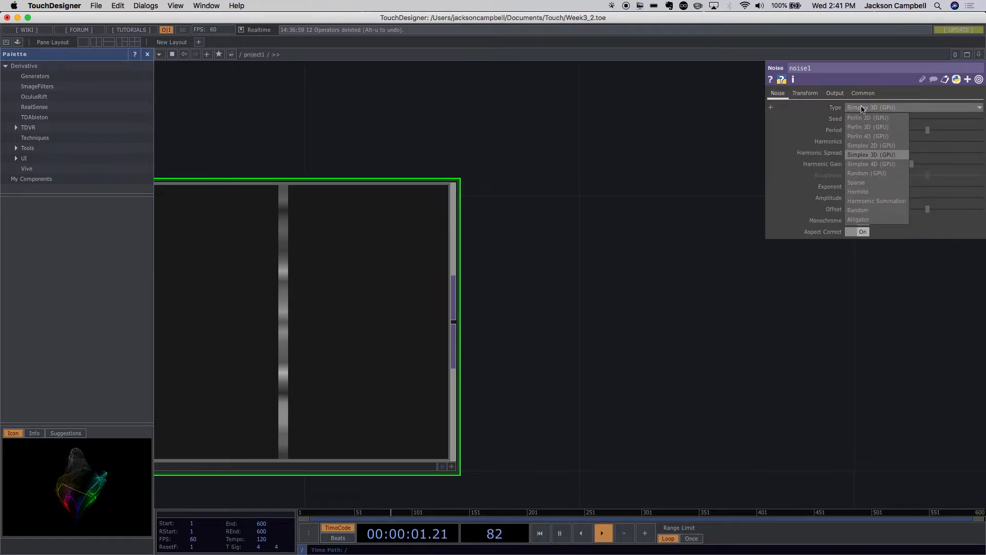
left_click(880, 156)
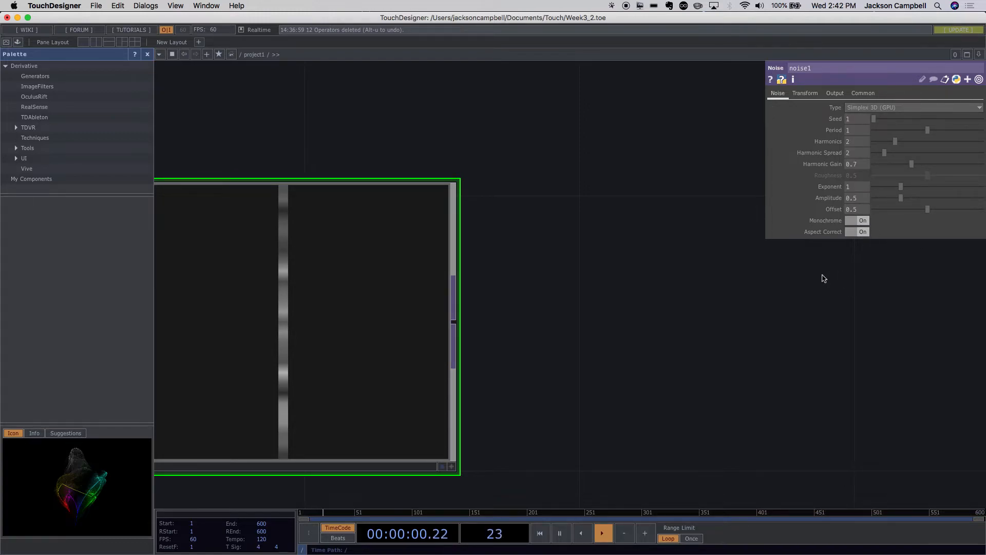
scroll(733, 299, "down", 5)
left_click_drag(733, 306, 495, 319)
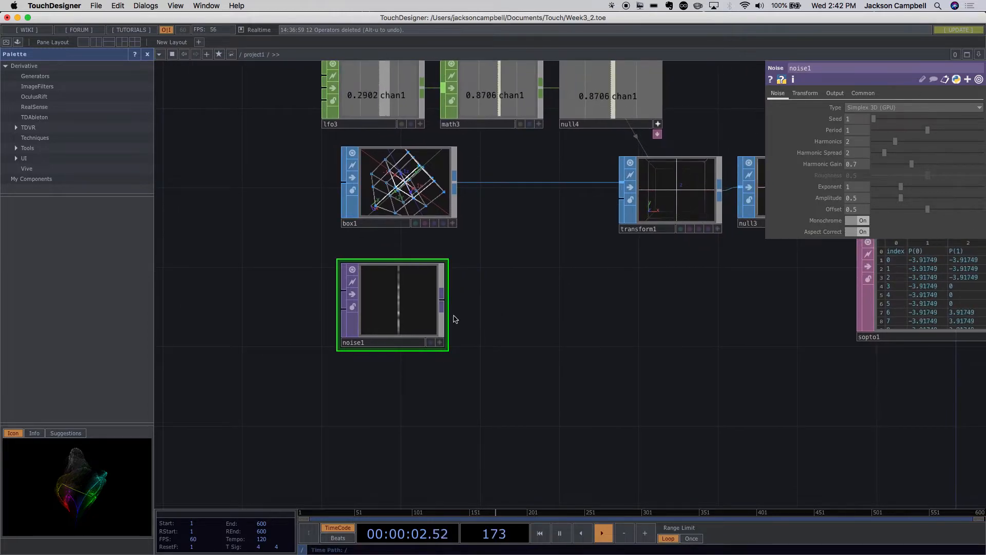
left_click(900, 110)
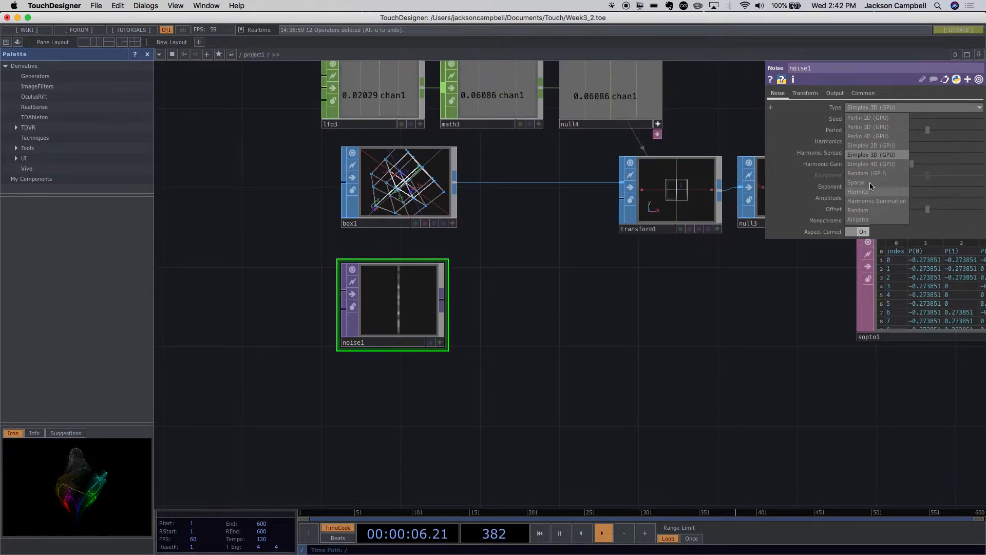
left_click(652, 320)
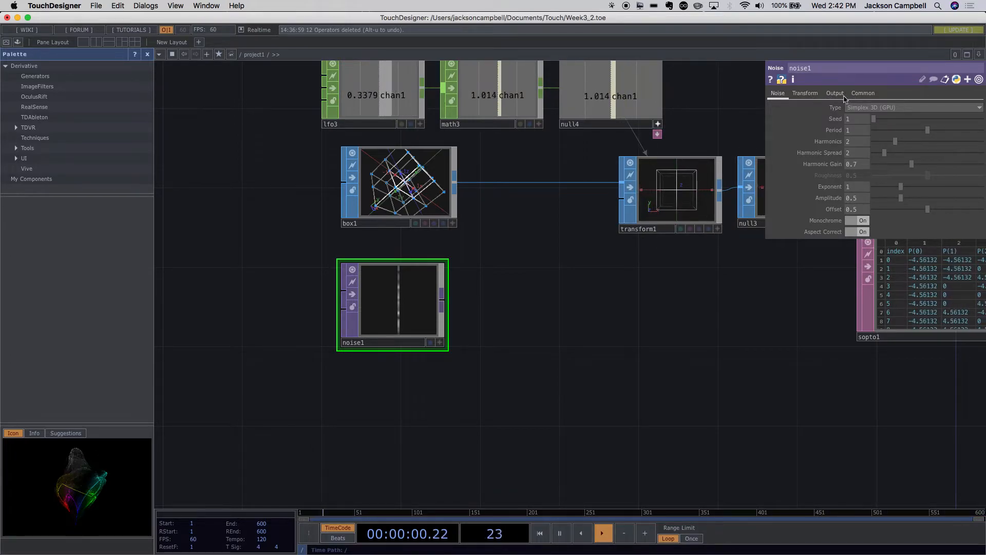
- Animate noise1 by setting its Z translate to the expression absTime.seconds, and check the moving noise strip
left_click(805, 94)
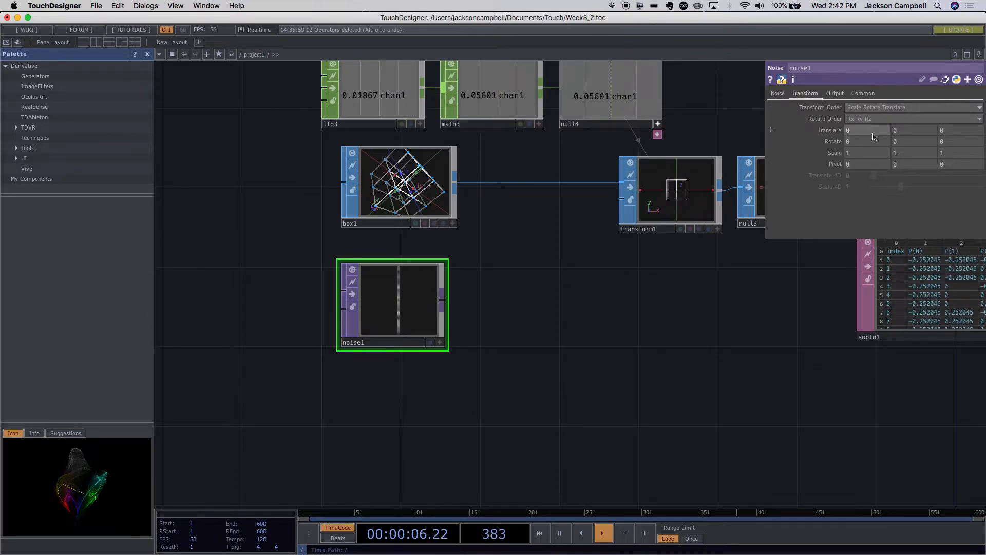
left_click(772, 130)
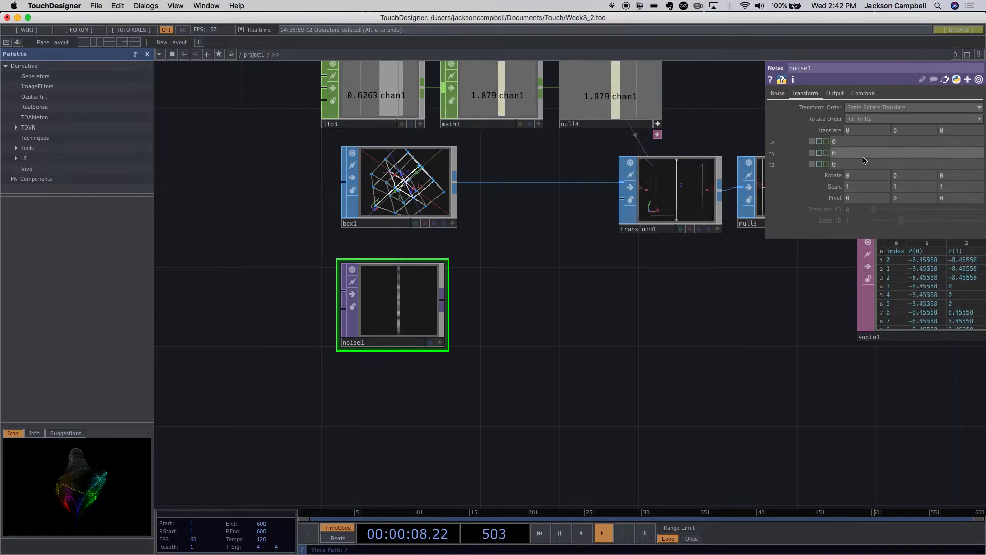
left_click(820, 164)
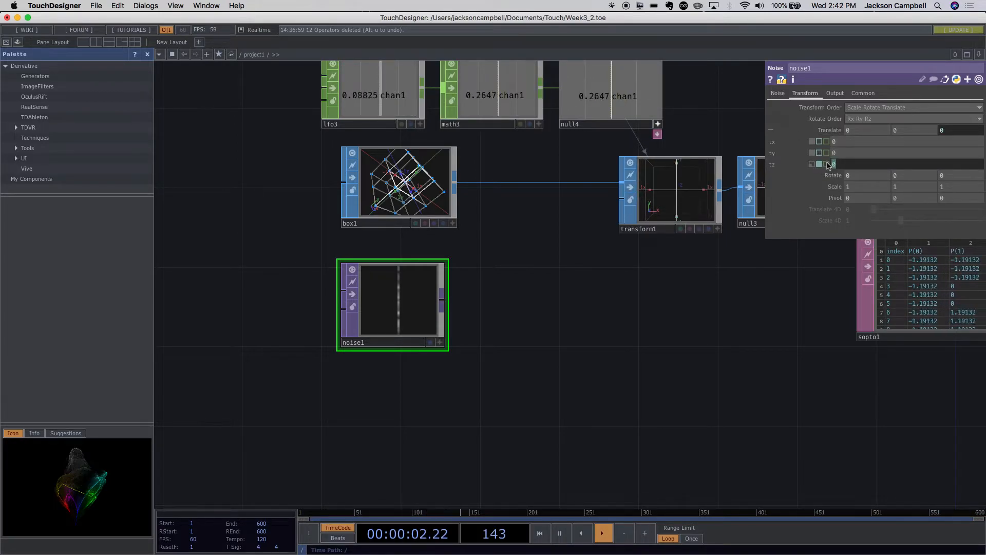
type("a")
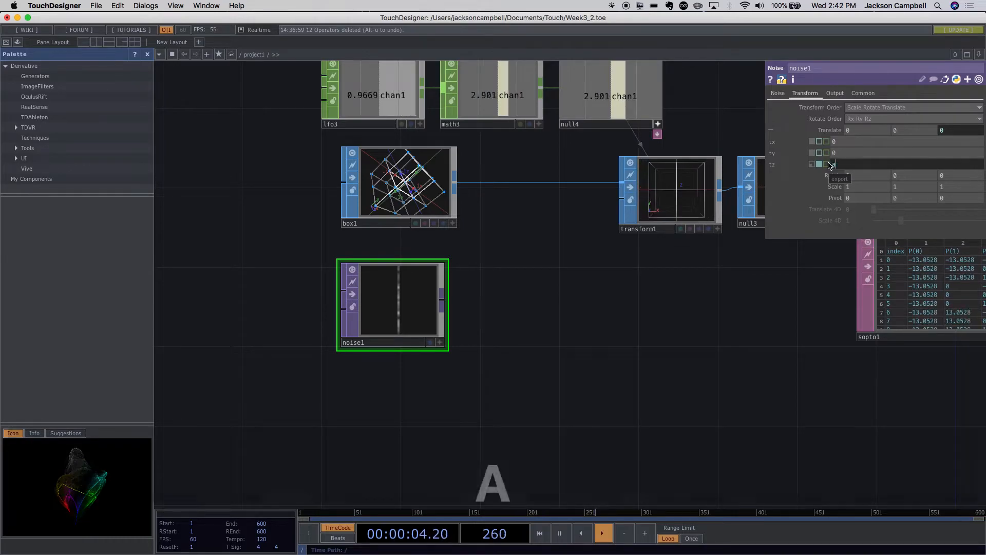
type("bsTime")
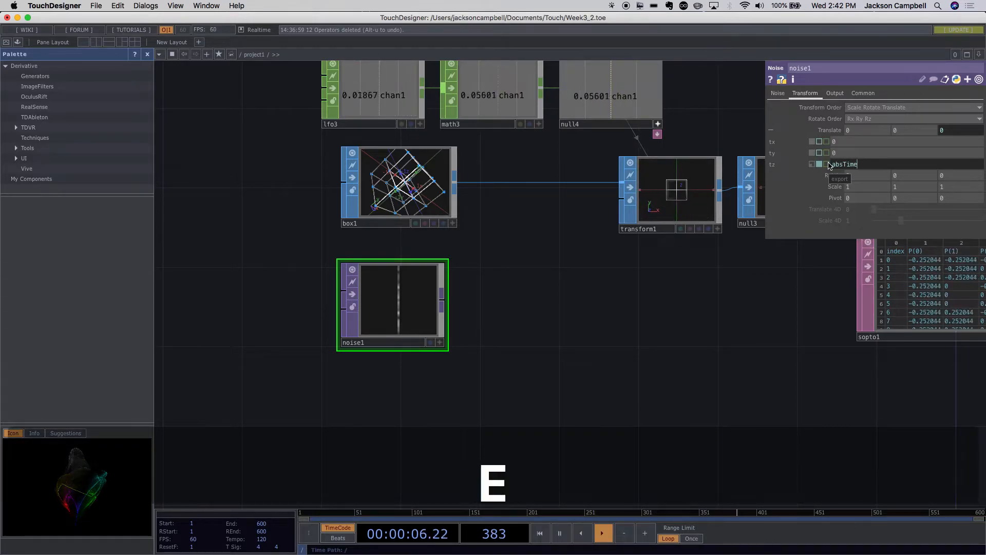
type(".seconds")
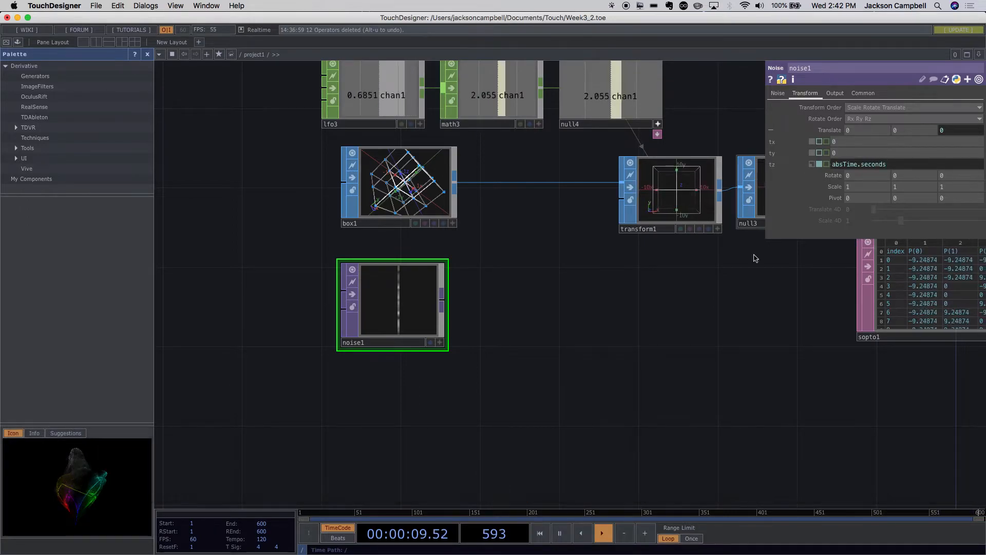
key("Return")
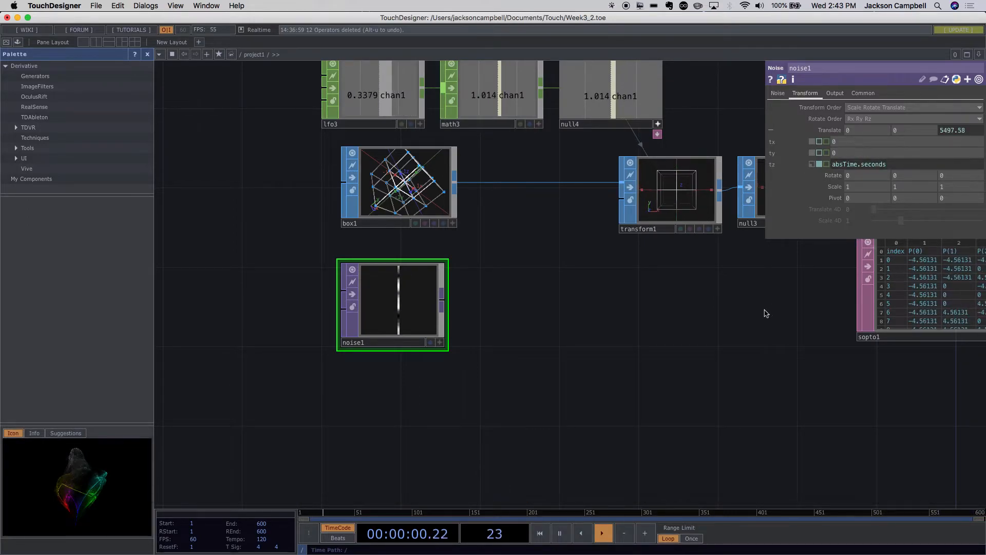
scroll(392, 292, "up", 8)
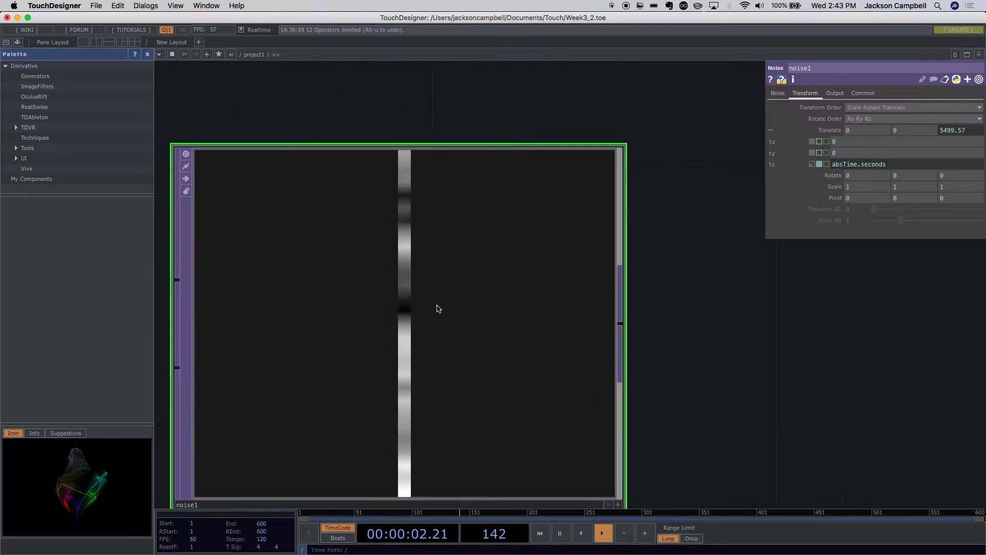
scroll(439, 311, "down", 5)
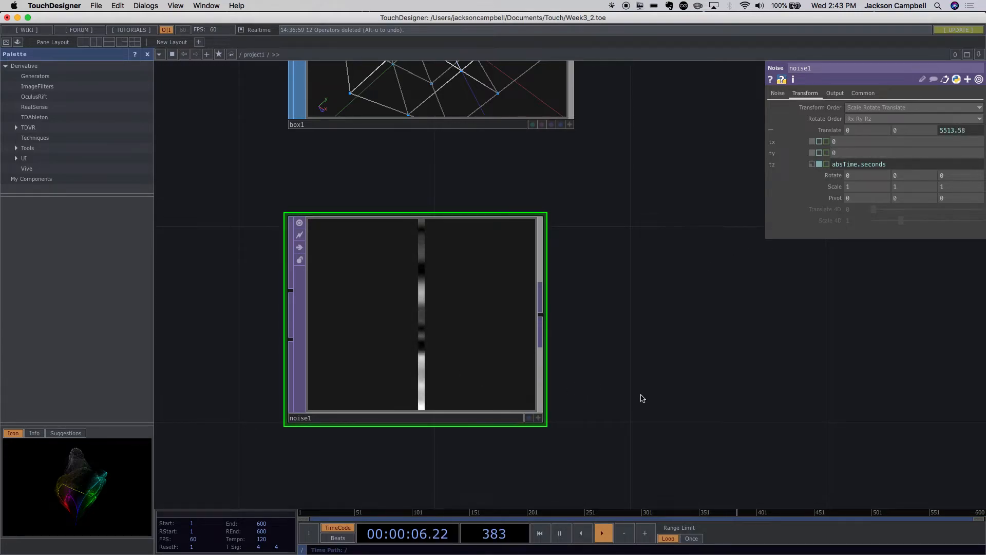
scroll(642, 399, "down", 1)
scroll(642, 399, "down", 5)
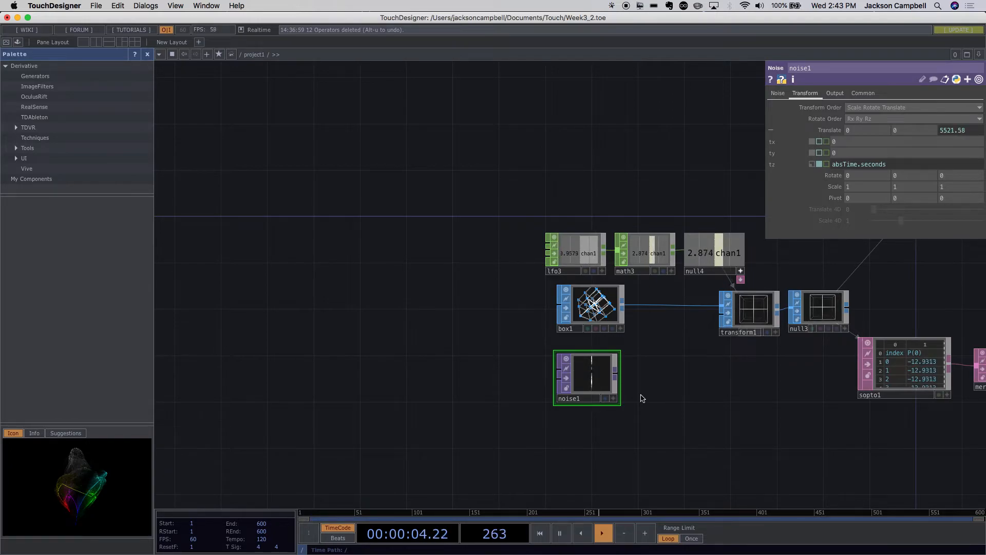
left_click_drag(641, 398, 483, 377)
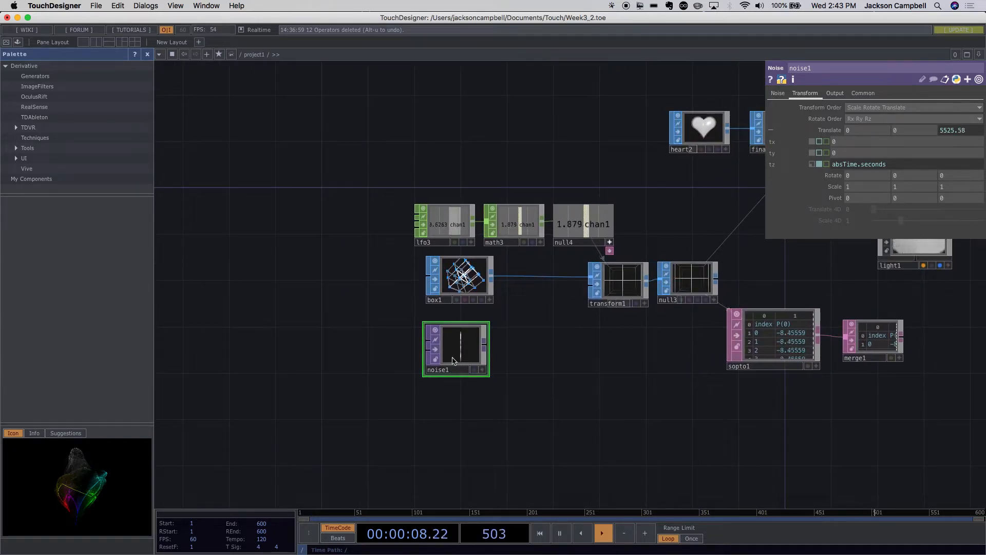
- Turn off Monochrome on noise1 to generate coloured noise, and check the coloured strip
scroll(459, 362, "up", 5)
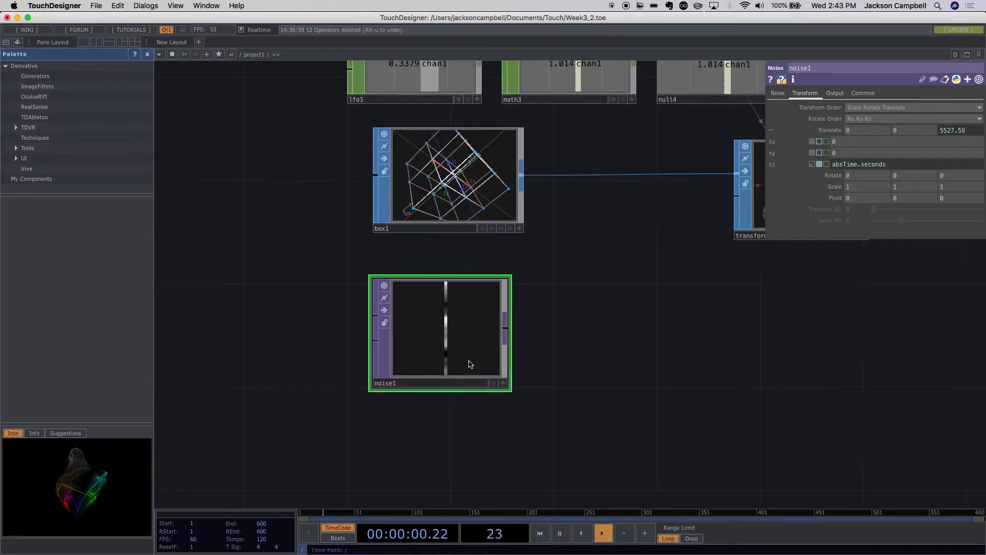
left_click(777, 93)
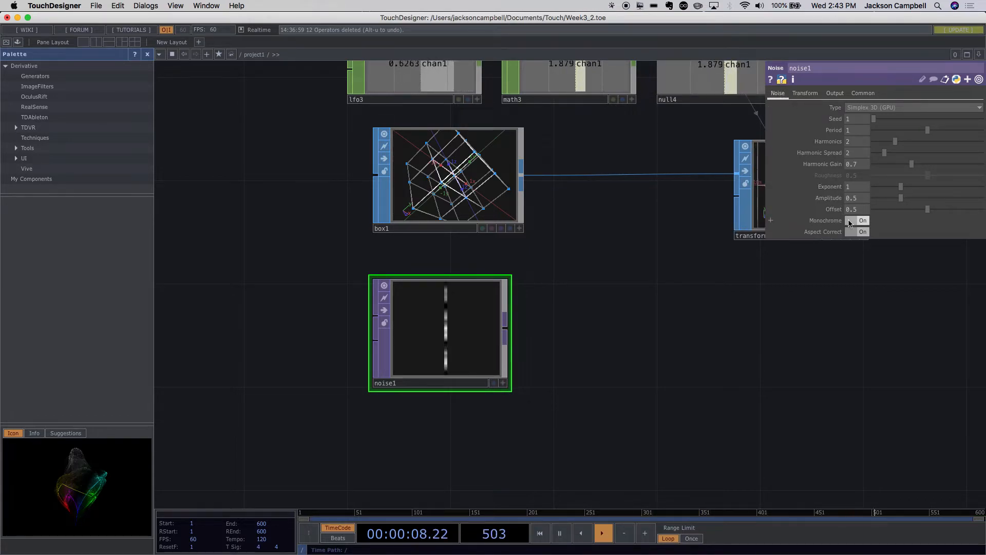
left_click(850, 223)
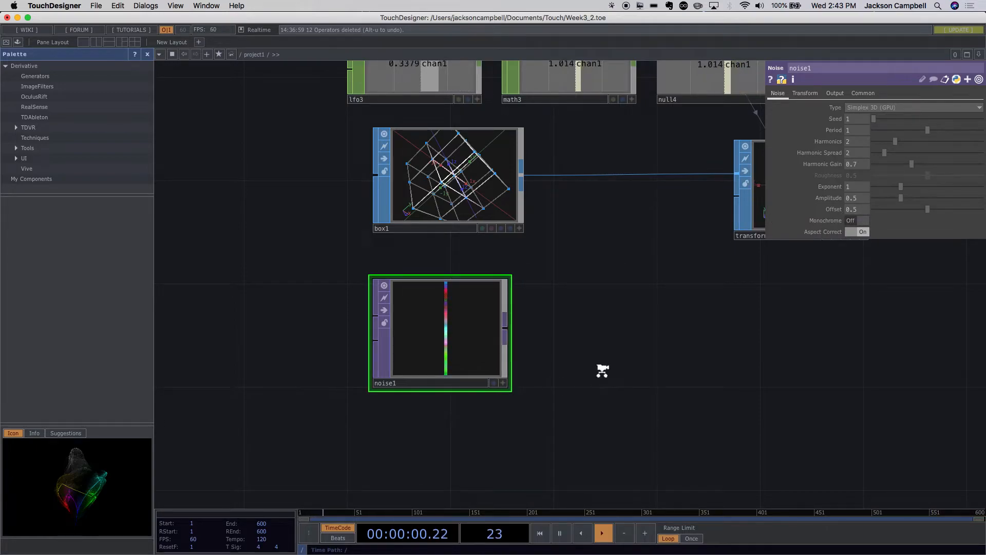
scroll(601, 369, "up", 5)
scroll(602, 369, "down", 5)
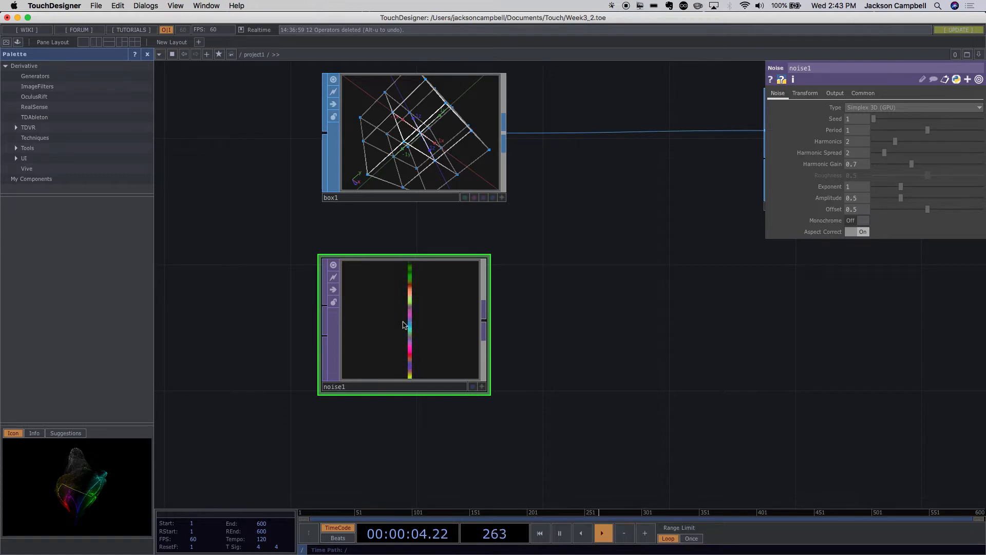
- Add a Null TOP after noise1 and place it beside noise1
right_click(487, 327)
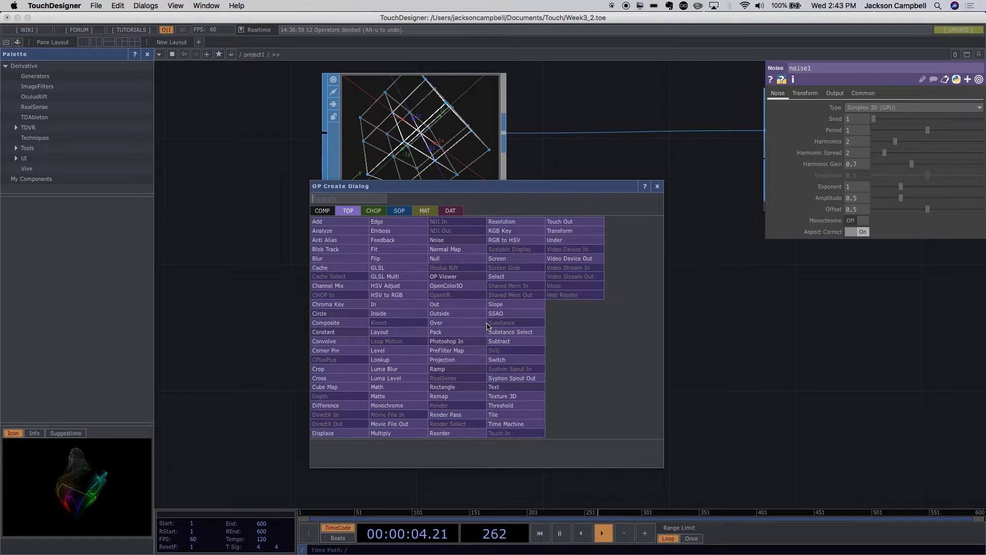
type("nul")
left_click(451, 262)
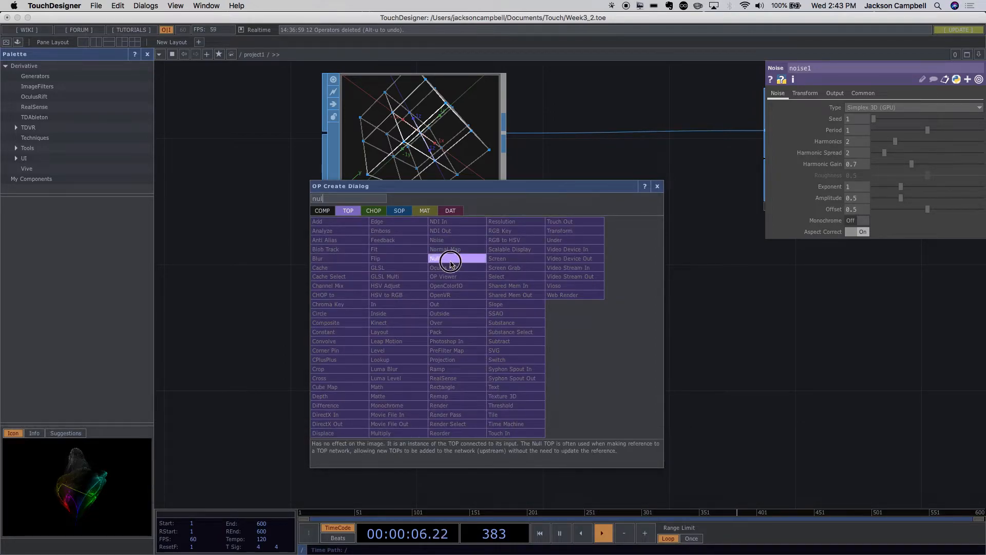
left_click(608, 330)
left_click_drag(703, 383, 561, 373)
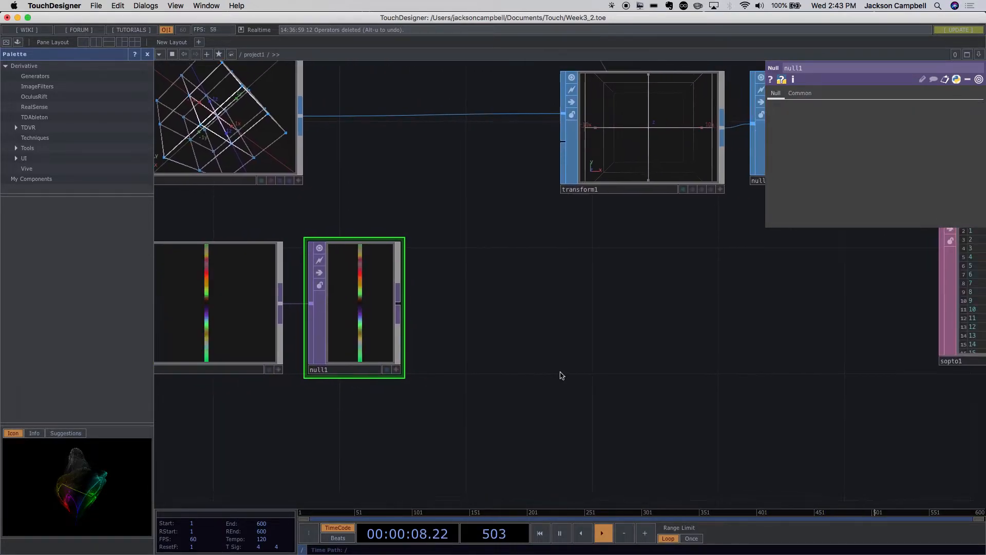
scroll(562, 376, "down", 3)
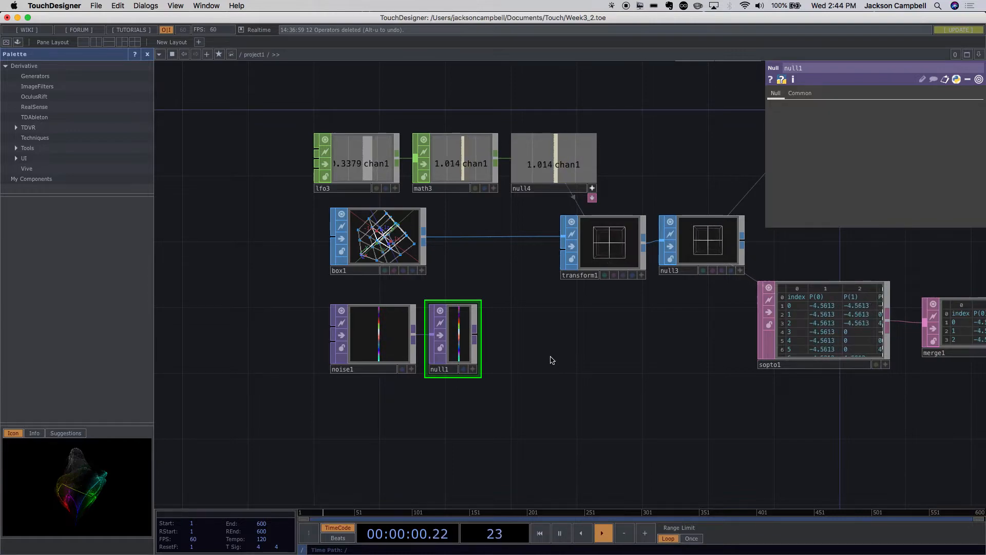
left_click_drag(489, 348, 439, 346)
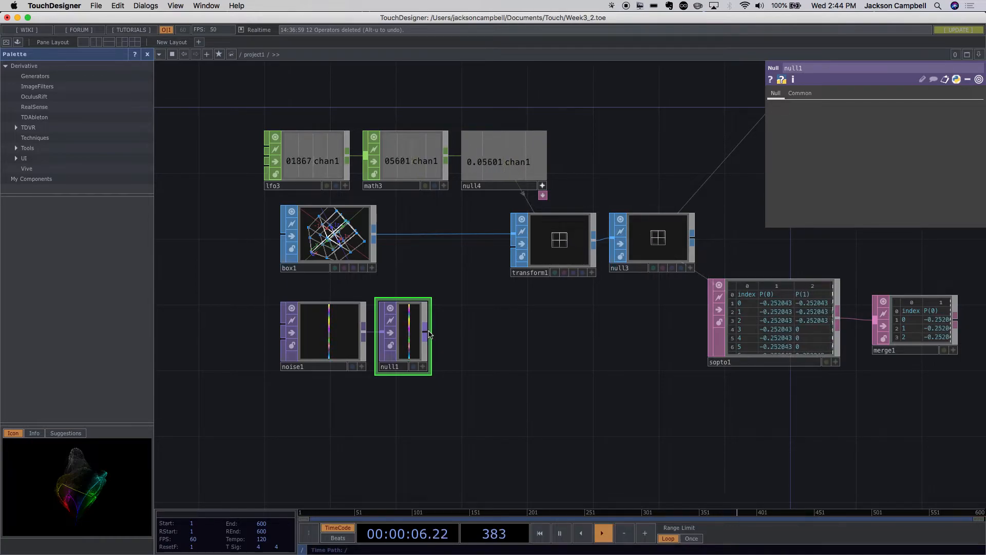
- Convert null1 to channels with a TOP to CHOP placed beside it
right_click(426, 335)
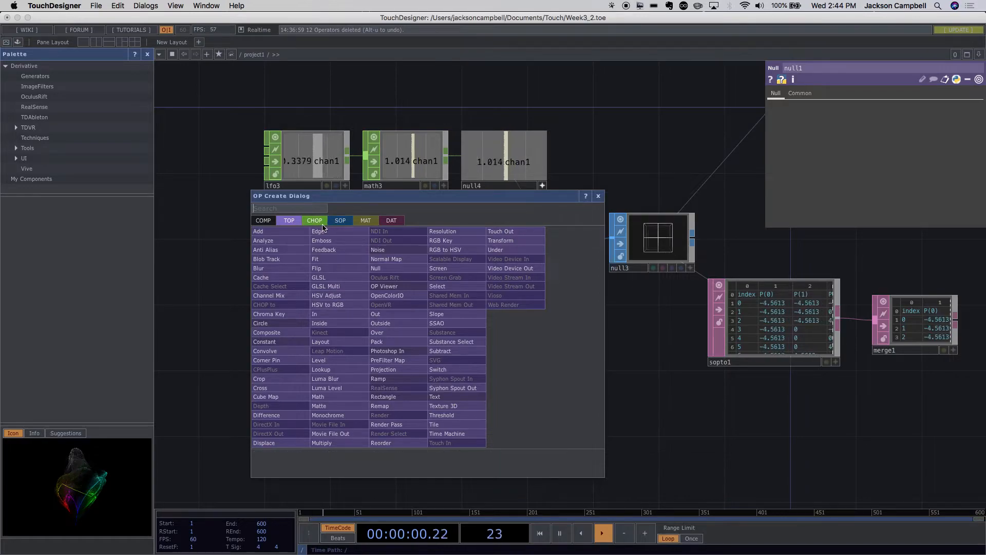
left_click(323, 226)
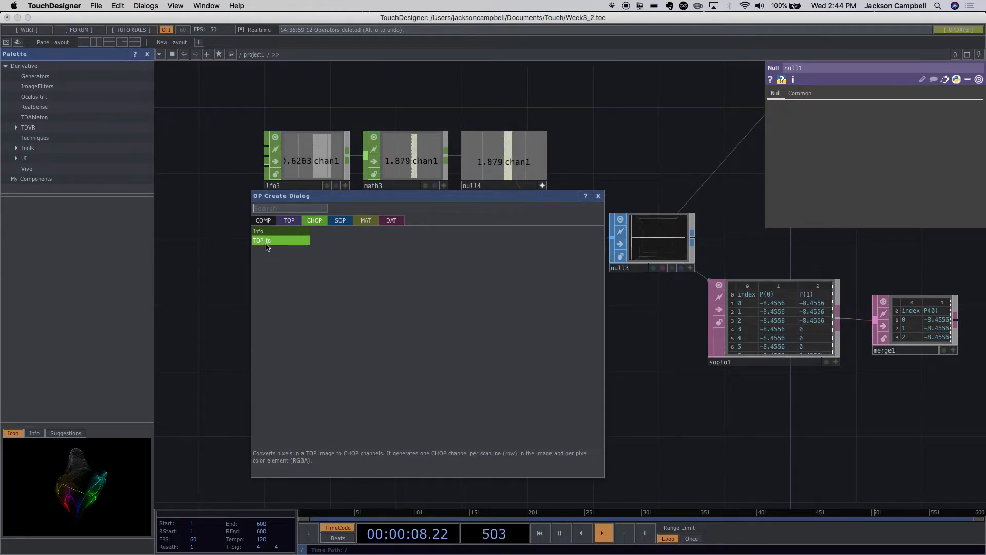
left_click(265, 241)
left_click(488, 342)
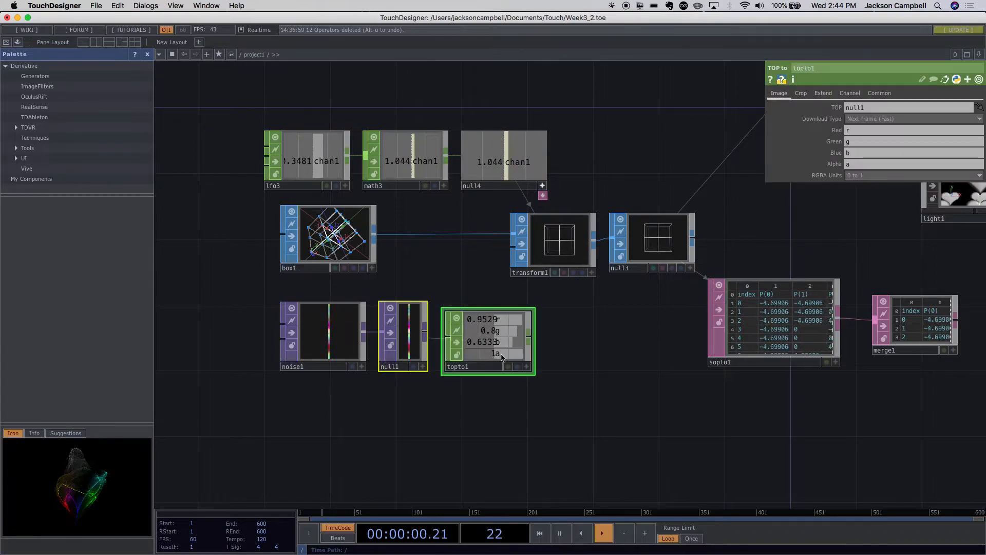
scroll(604, 376, "up", 4)
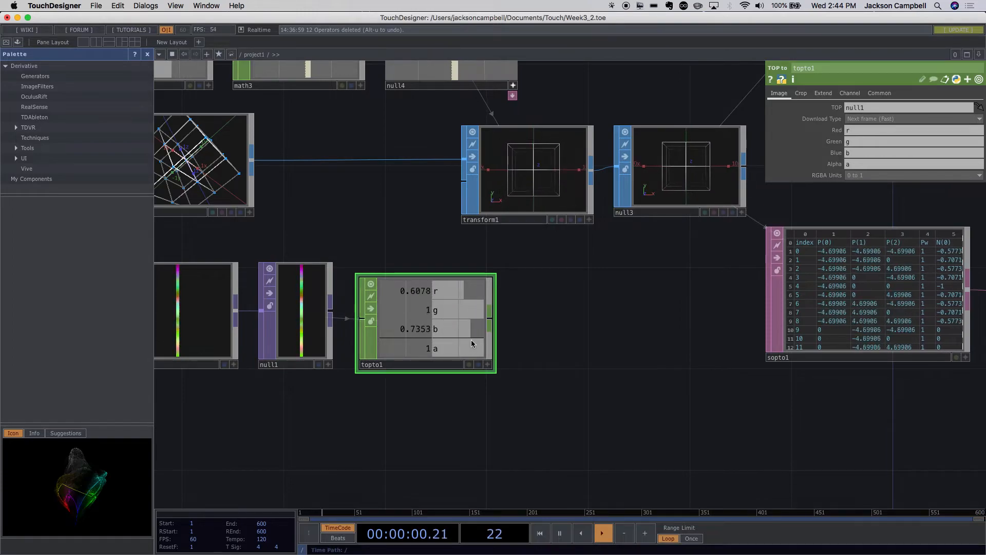
- Set topto1's crop to Column (V) with V Start 0 to sample the full height of the noise strip
left_click(800, 94)
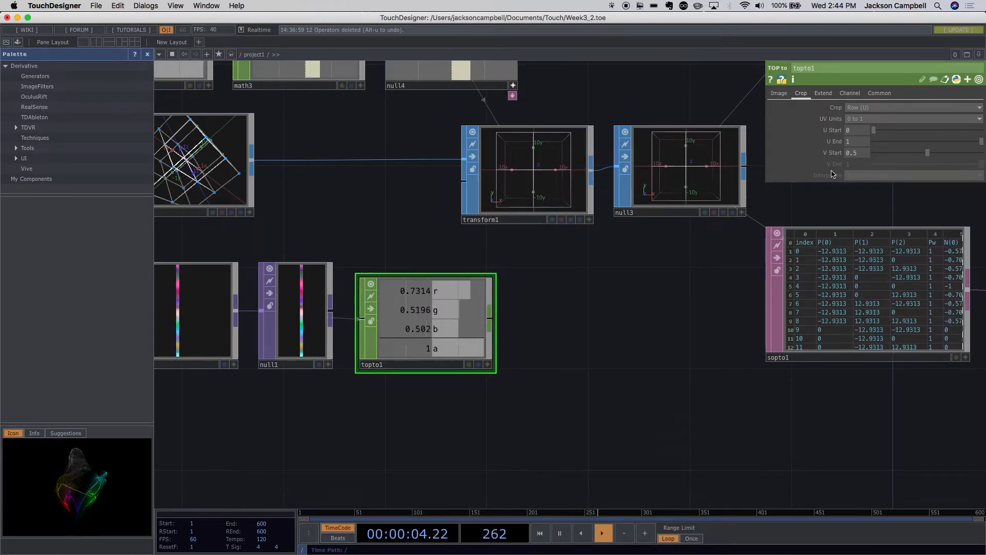
left_click(872, 109)
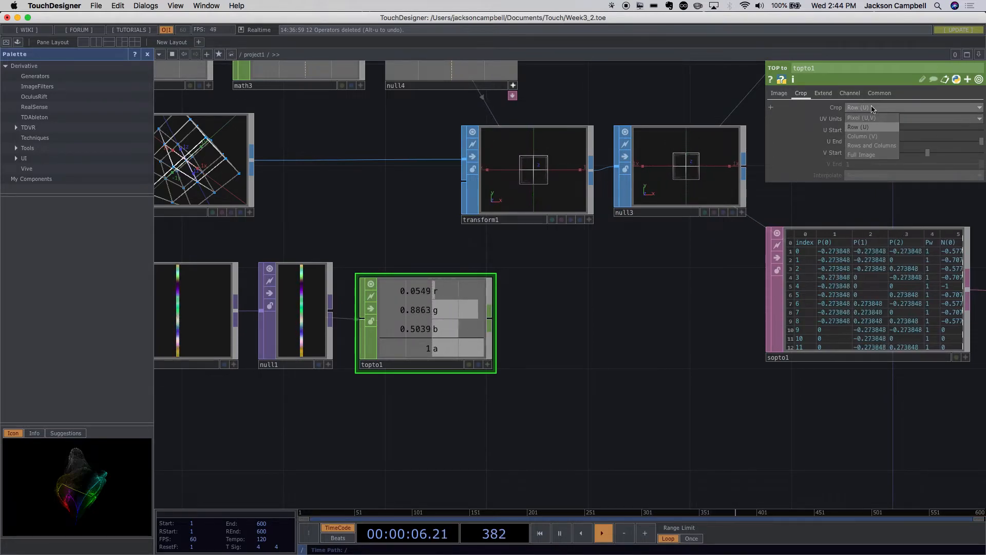
left_click(868, 136)
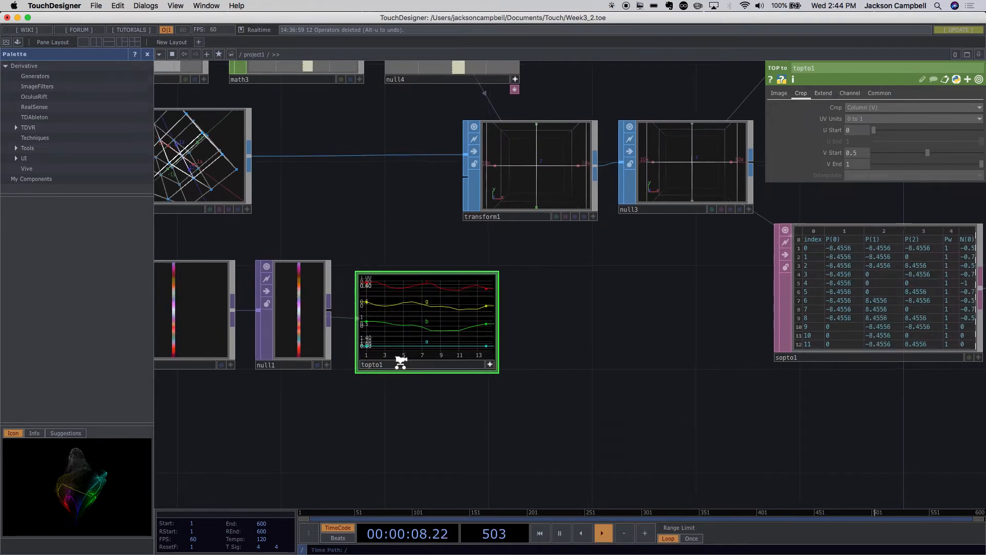
scroll(363, 361, "up", 5)
scroll(385, 381, "up", 2)
scroll(390, 378, "down", 5)
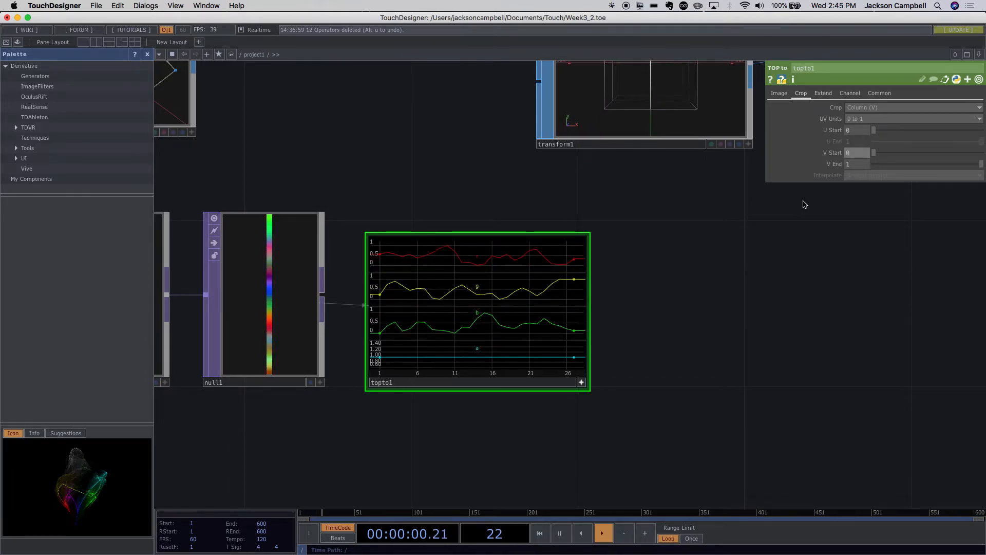
scroll(756, 321, "down", 1)
scroll(675, 357, "down", 4)
left_click_drag(612, 347, 432, 298)
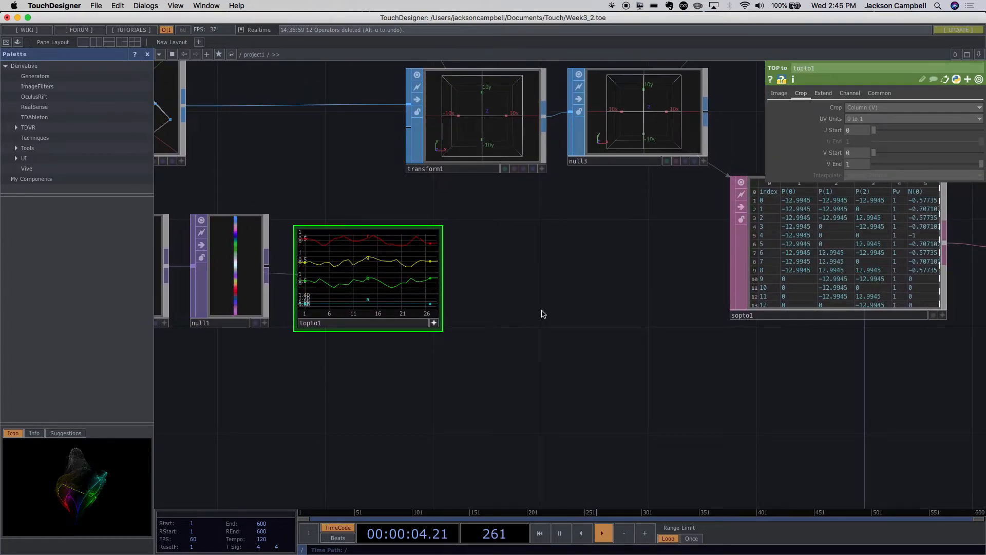
- Convert topto1's channels to a table with a CHOP to DAT placed beside it
left_click(392, 296)
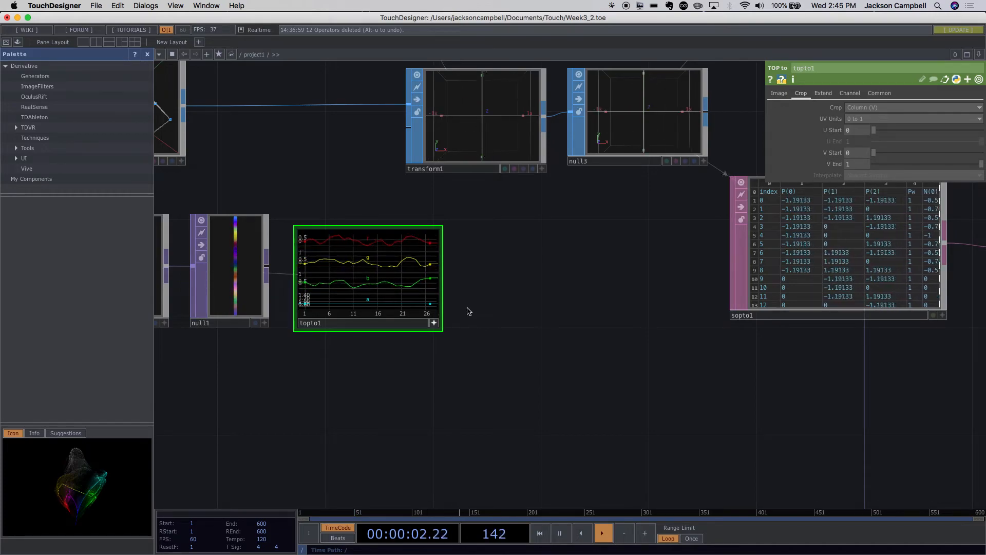
left_click_drag(560, 325, 435, 364)
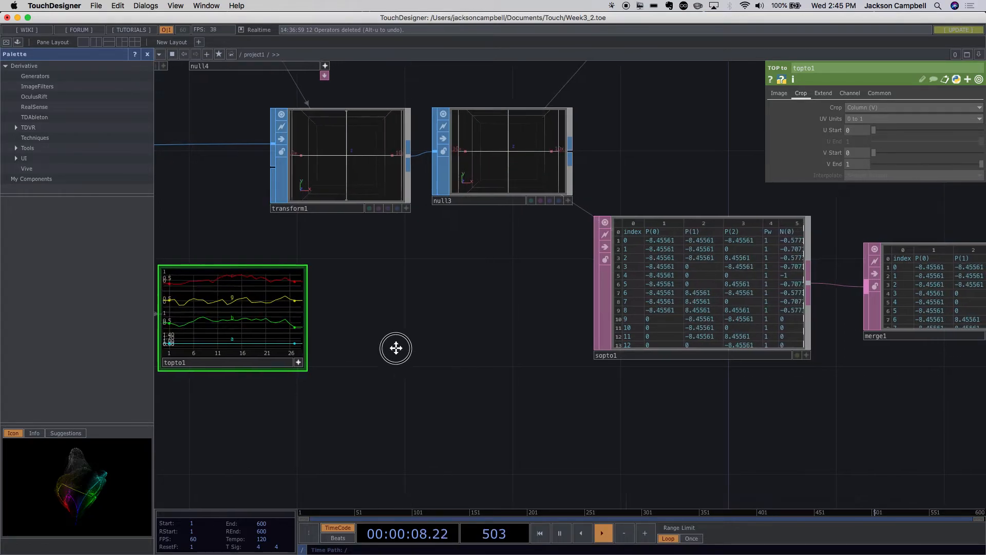
left_click_drag(410, 352, 319, 308)
left_click_drag(259, 311, 476, 381)
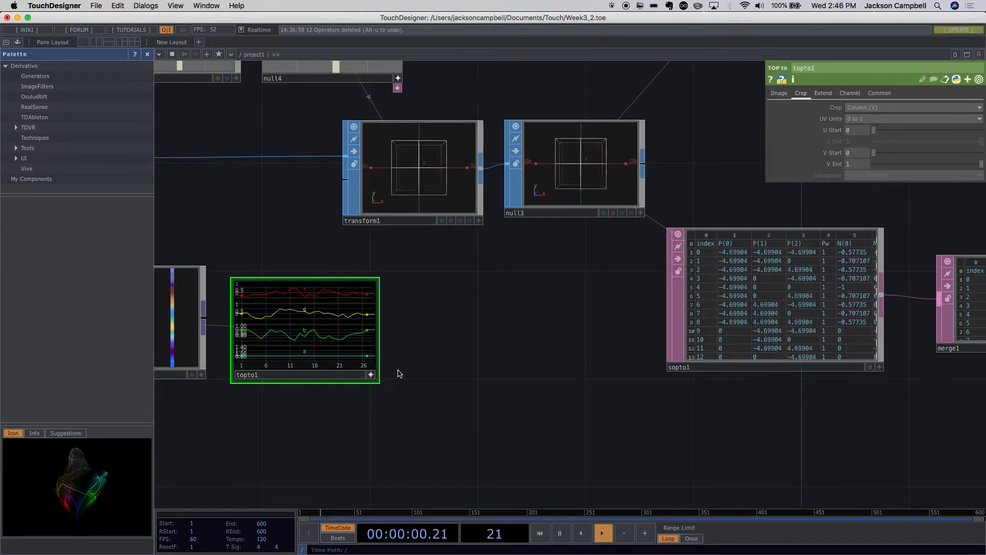
right_click(375, 322)
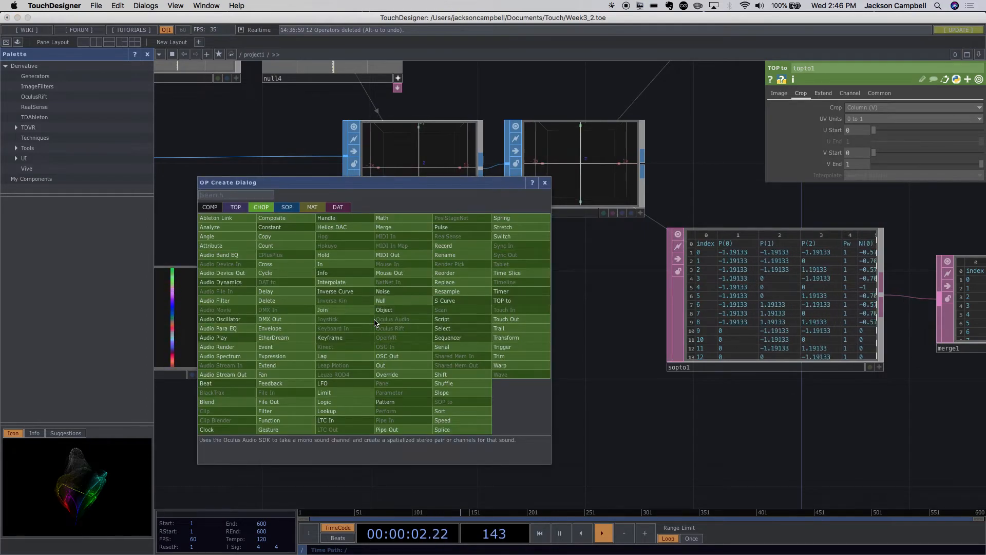
left_click(338, 207)
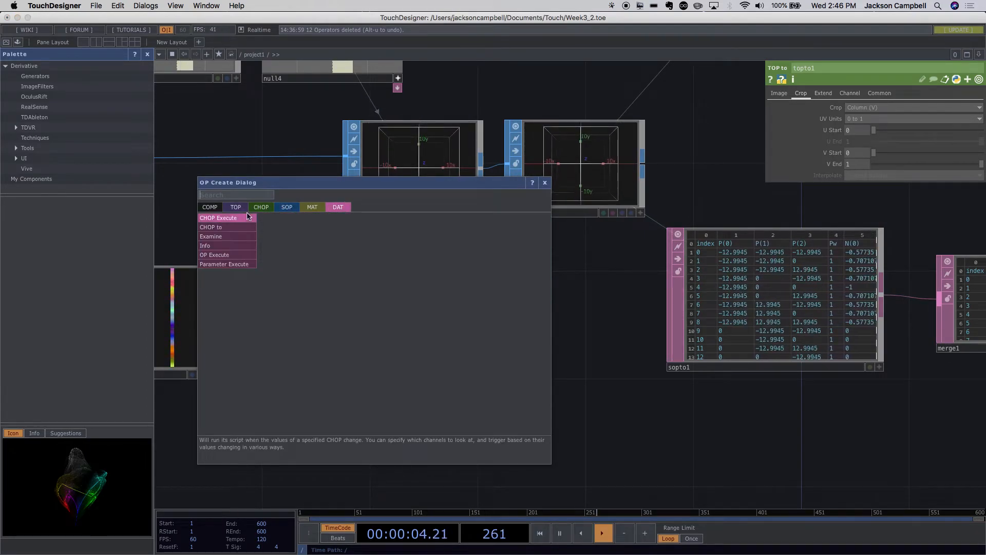
left_click(239, 227)
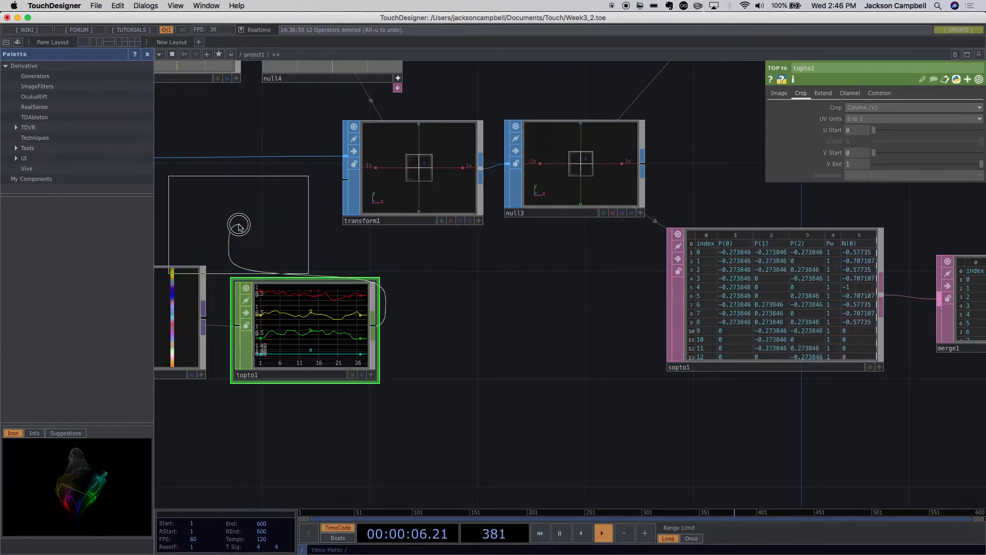
left_click(479, 353)
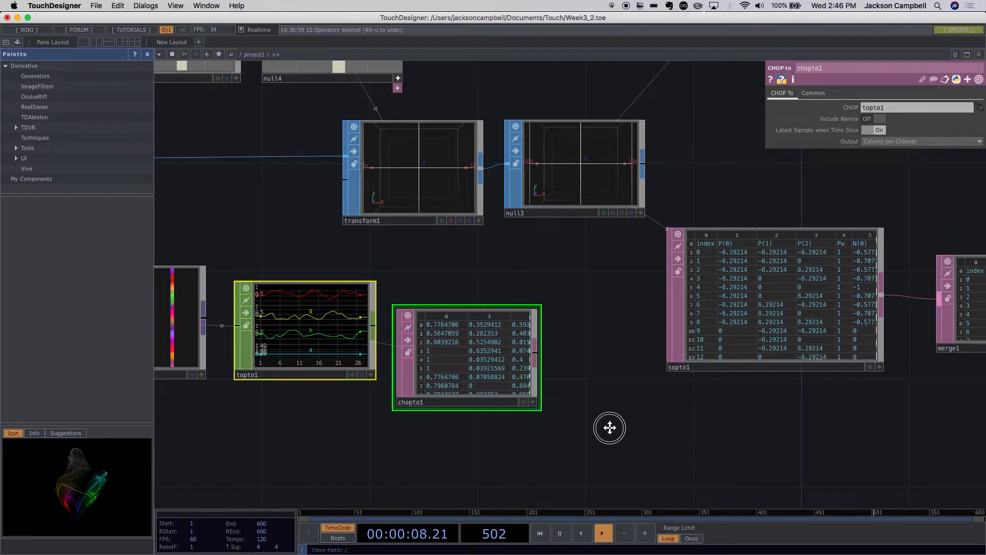
- Compare chopto1's rows and columns with the header row and point data in sopto1
left_click_drag(565, 407, 515, 401)
scroll(535, 396, "up", 5)
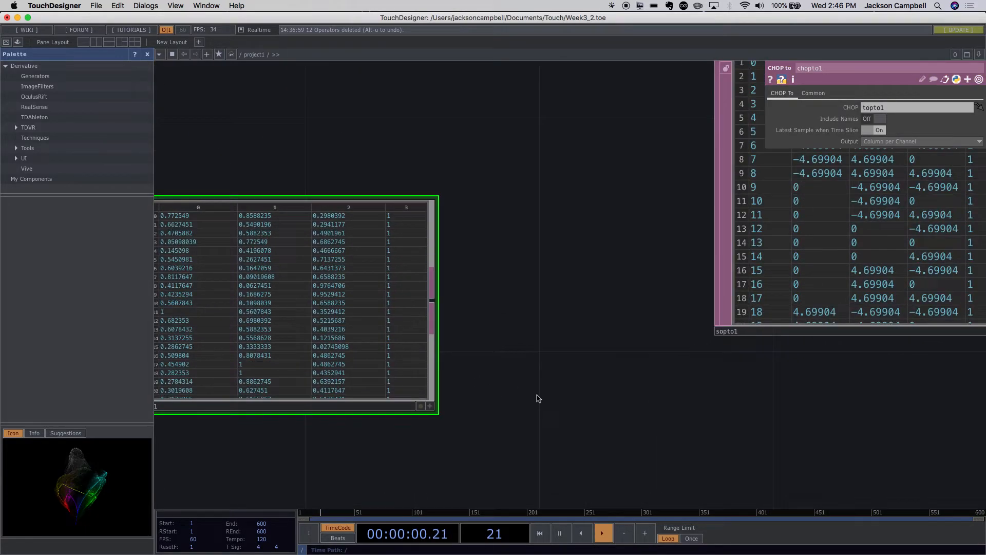
scroll(356, 313, "down", 3)
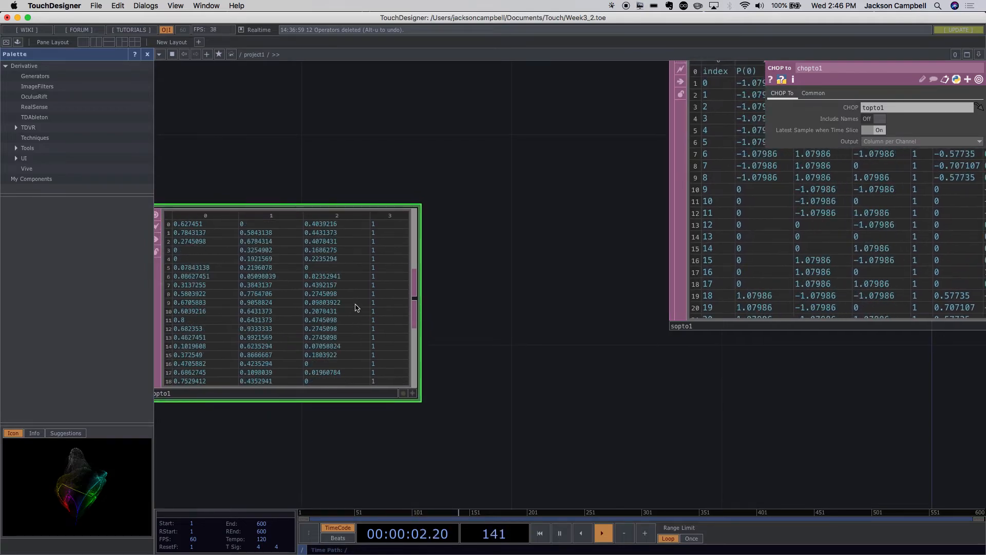
left_click_drag(561, 453, 520, 519)
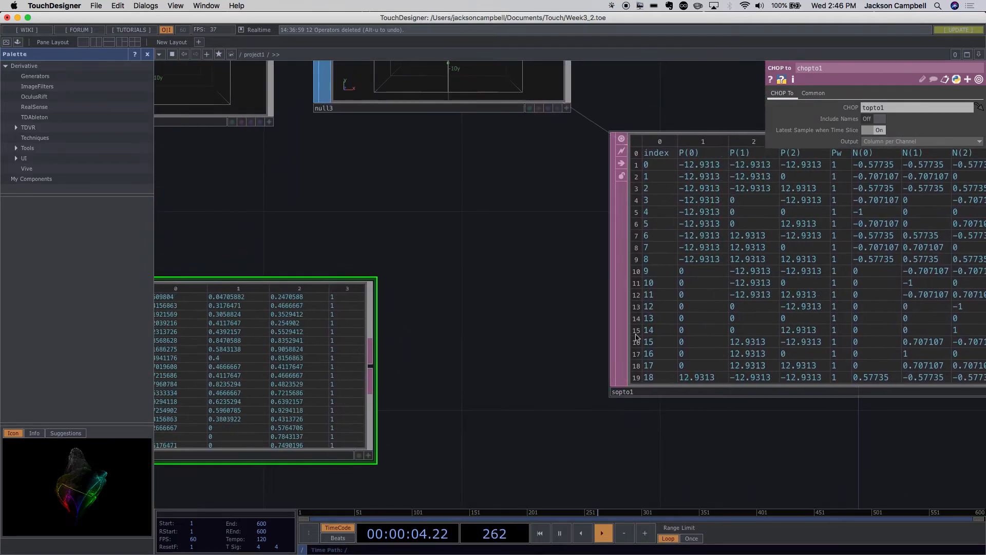
left_click_drag(574, 501, 548, 544)
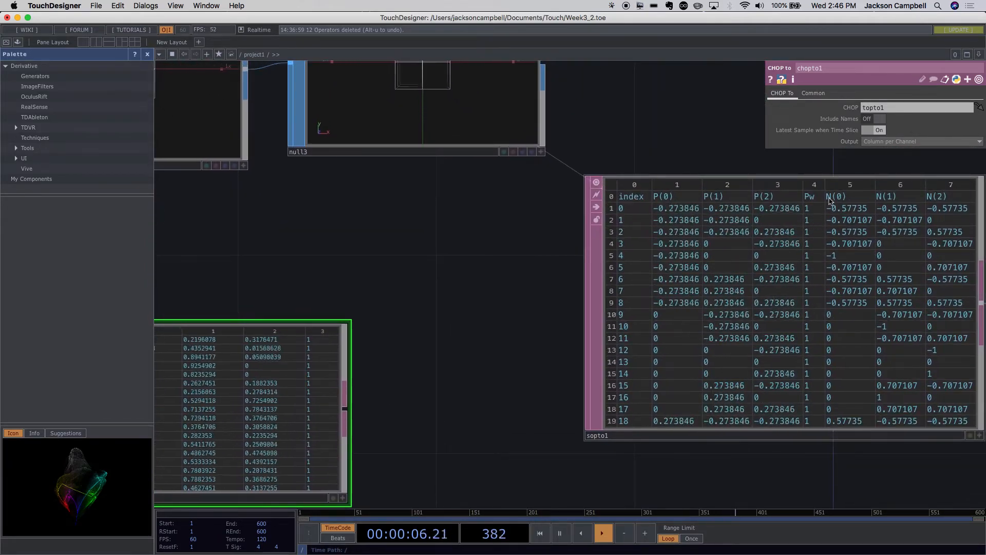
left_click(662, 186)
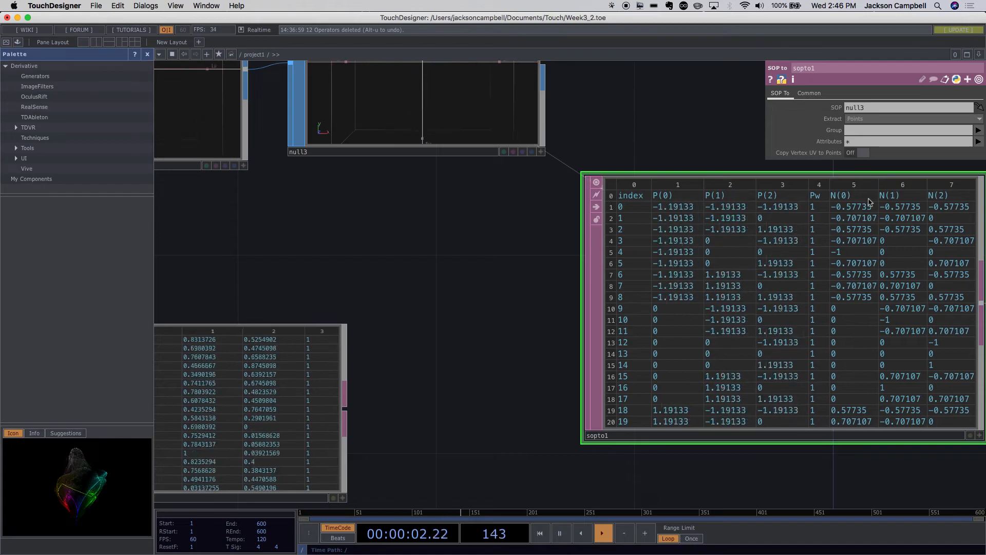
left_click(311, 359)
left_click_drag(421, 361, 637, 311)
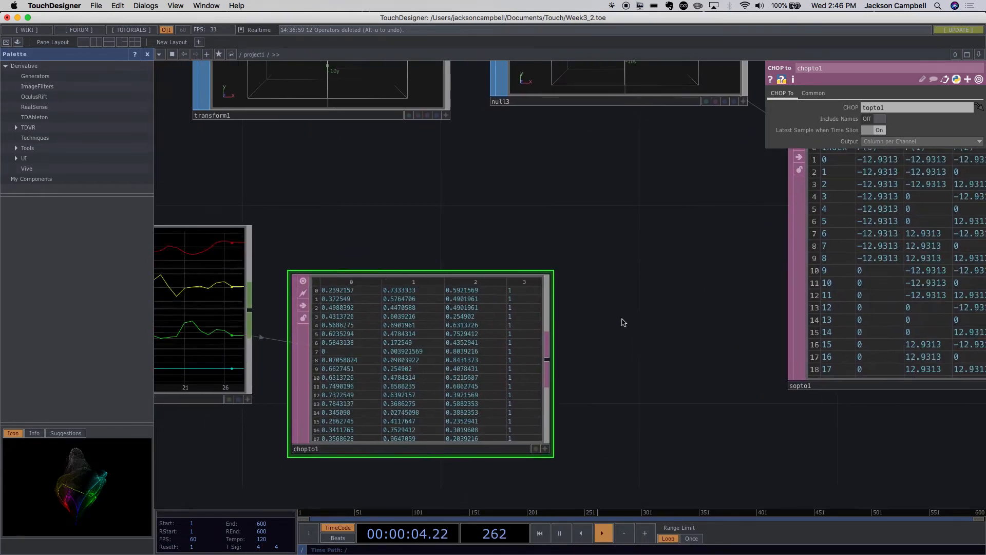
scroll(632, 402, "down", 5)
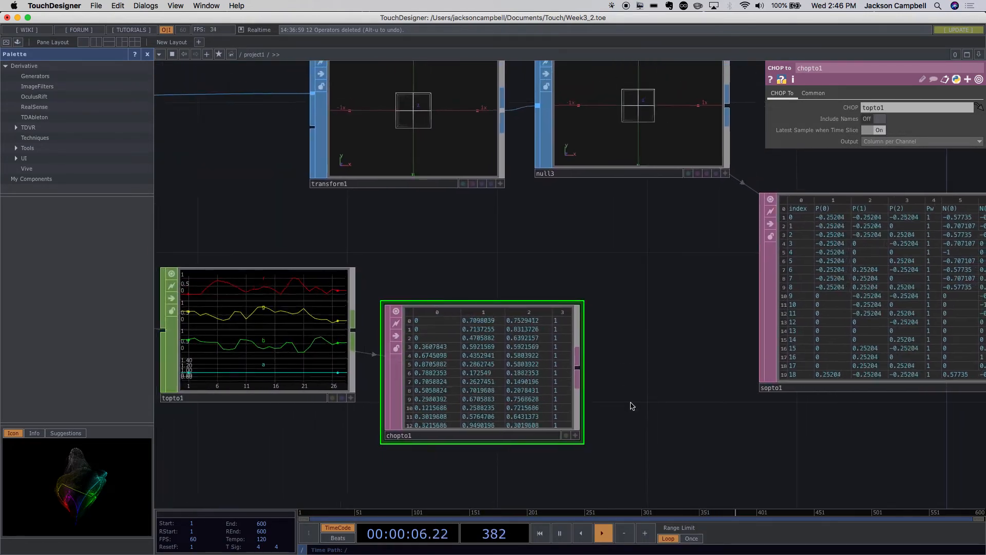
- Turn on Include Names for chopto1 to add channel names as column headers, and check the table
left_click_drag(627, 396, 549, 402)
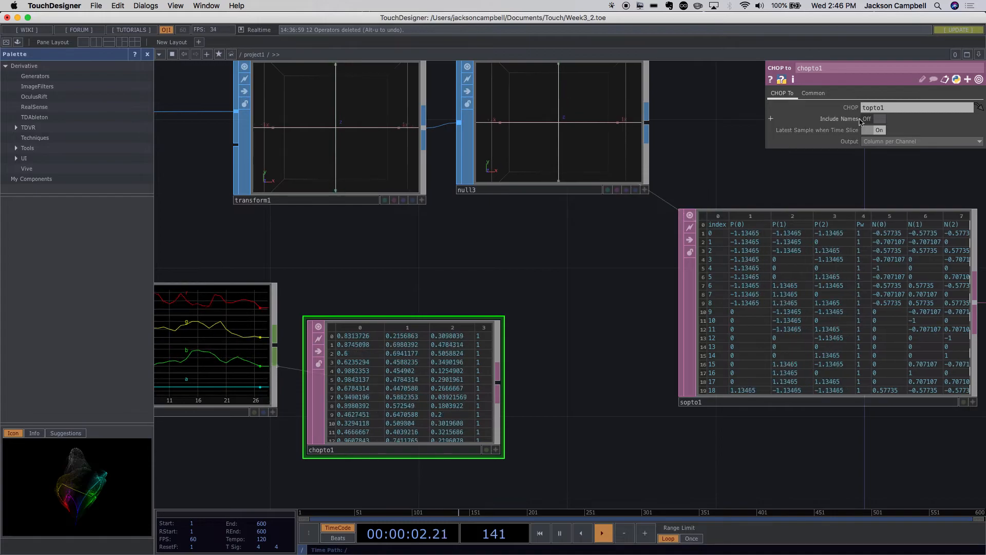
left_click(866, 118)
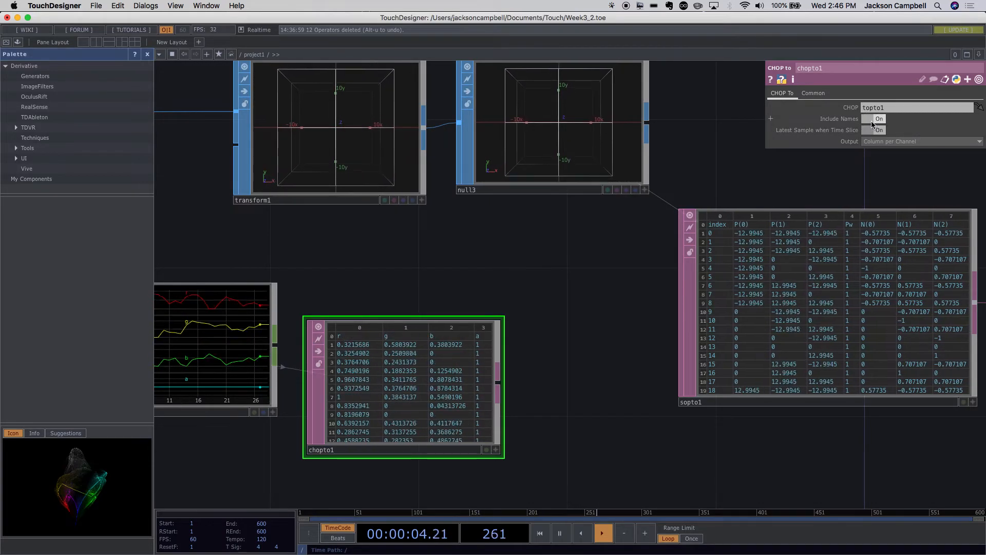
scroll(373, 342, "up", 5)
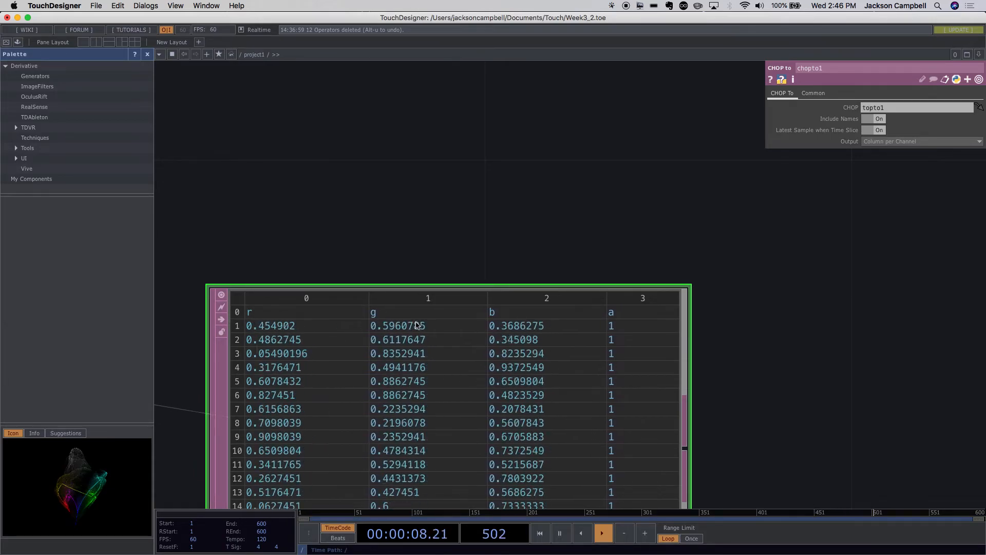
- Connect chopto1 to merge1 as a second input alongside sopto1, and arrange sopto1 above merge1 with merge1 closer to chopto1
scroll(783, 414, "down", 10)
scroll(787, 415, "up", 2)
scroll(787, 415, "up", 5)
left_click_drag(793, 423, 498, 334)
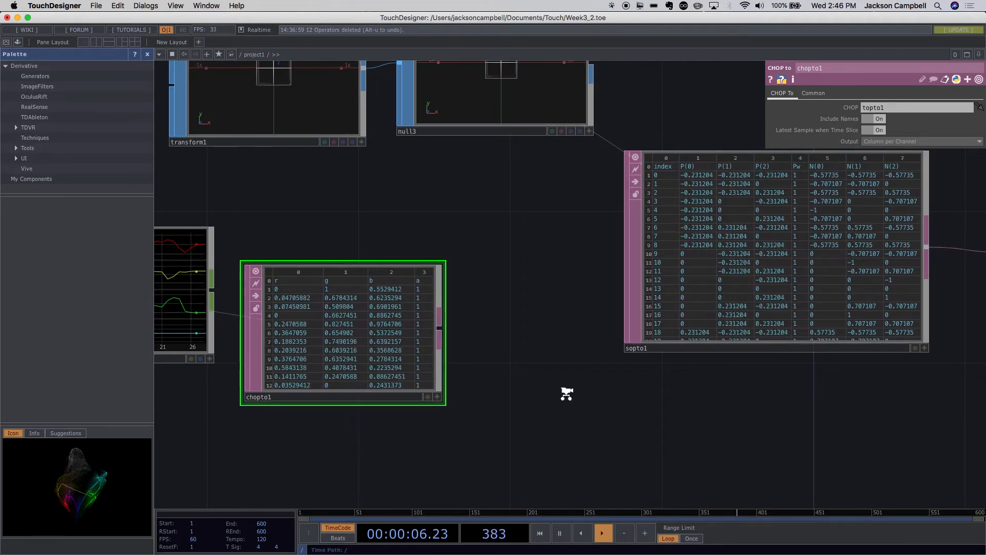
scroll(566, 394, "up", 1)
scroll(565, 394, "down", 5)
scroll(564, 391, "up", 3)
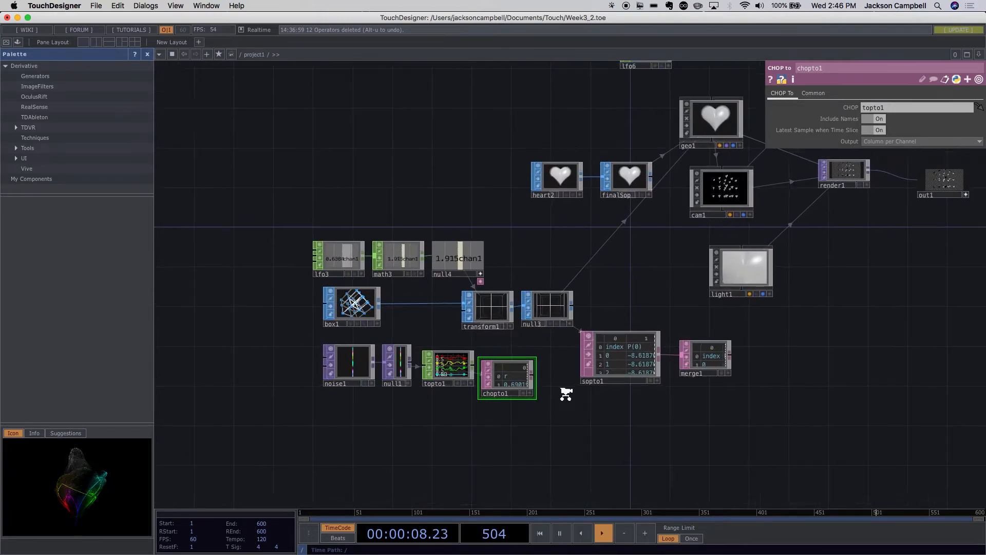
scroll(566, 397, "up", 2)
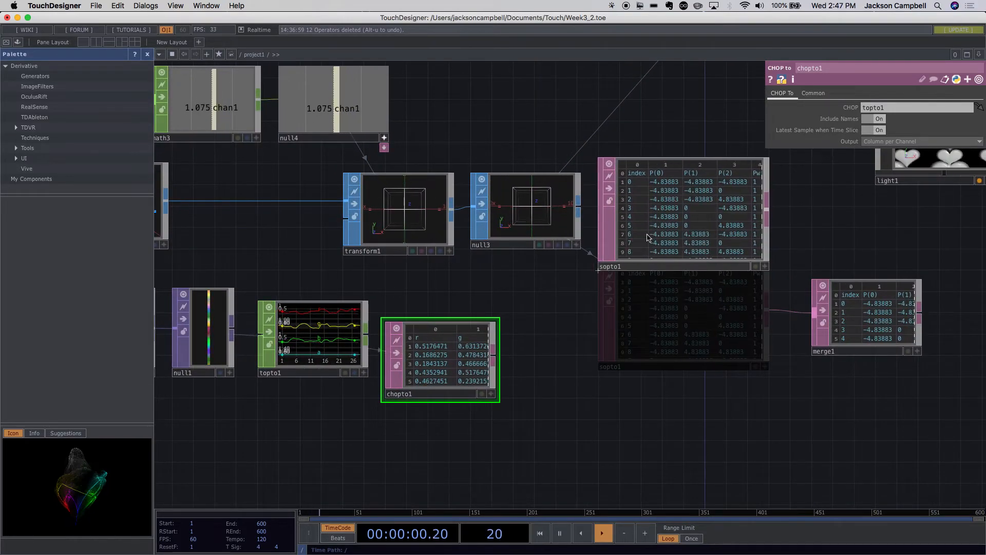
left_click_drag(827, 324, 830, 345)
left_click_drag(494, 363, 804, 343)
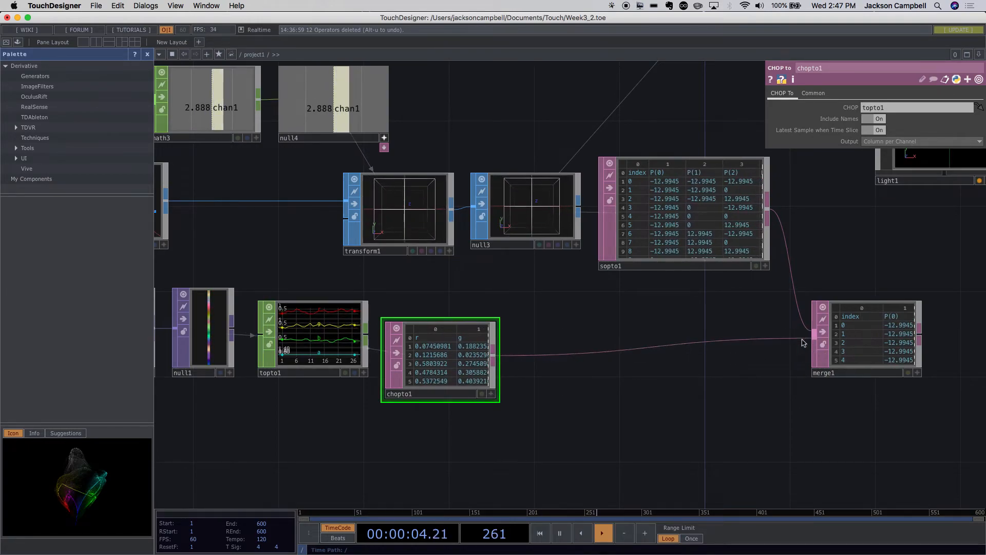
left_click_drag(856, 362, 706, 363)
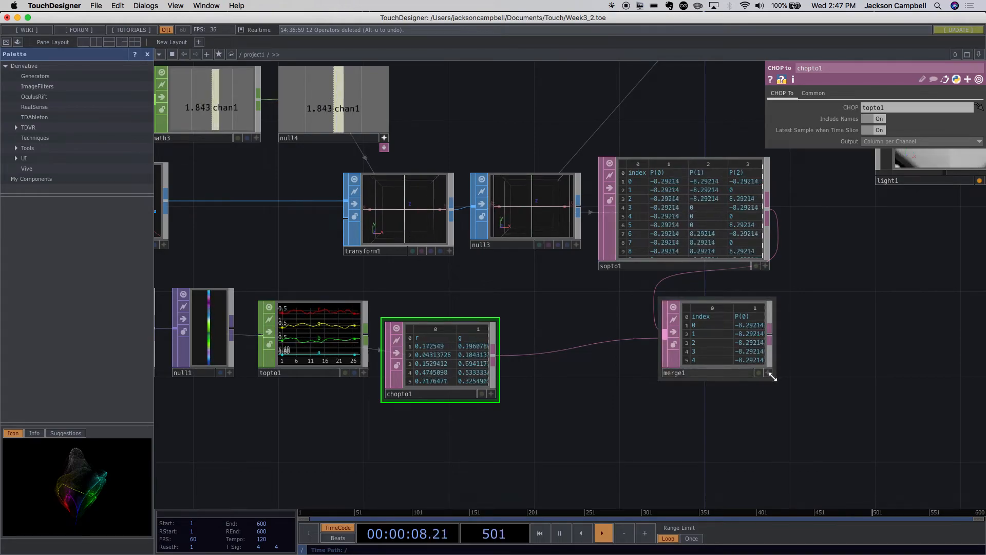
- Examine merge1's full table to see where the r, g, b, a data sits relative to the point data
scroll(794, 344, "up", 5)
scroll(794, 345, "up", 4)
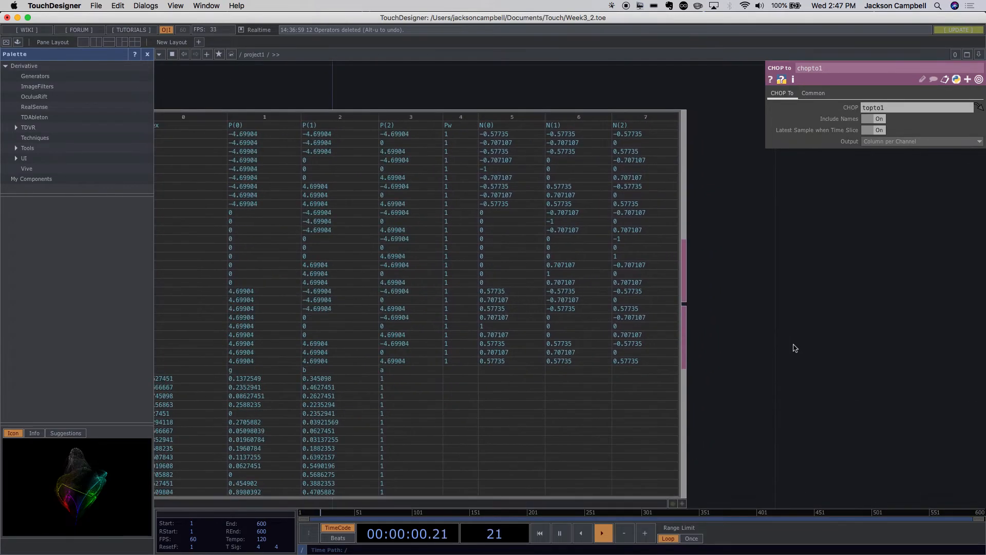
left_click(691, 491)
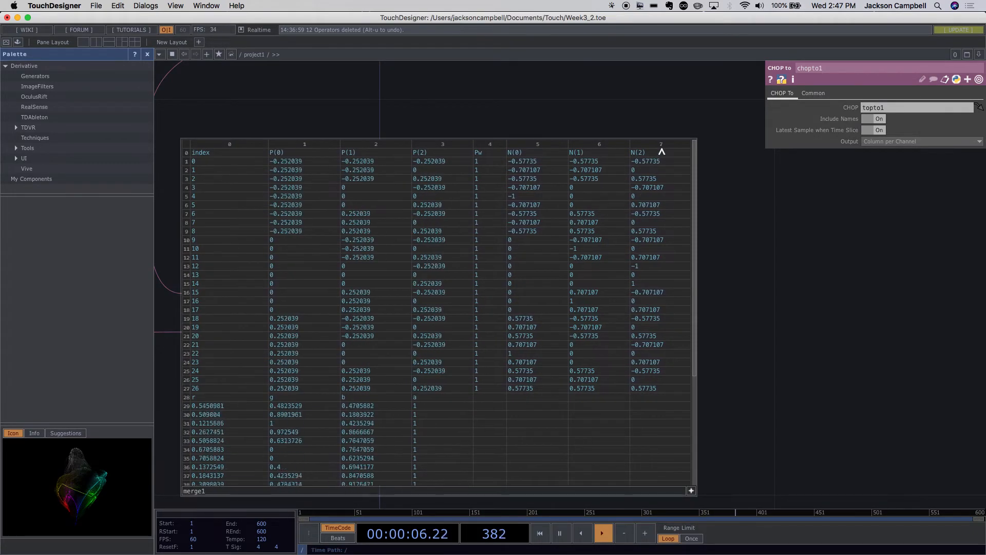
scroll(541, 316, "down", 4)
scroll(540, 317, "down", 1)
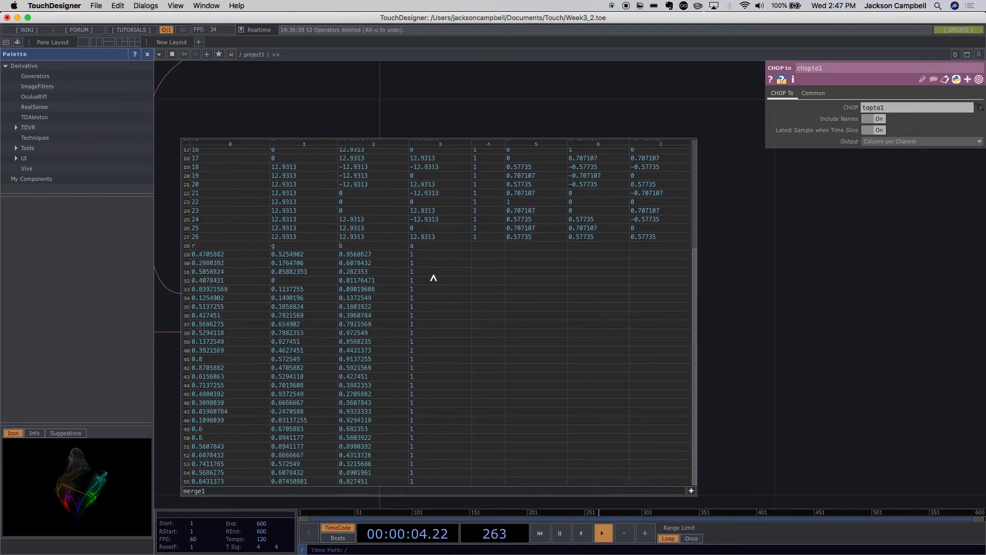
scroll(434, 277, "up", 6)
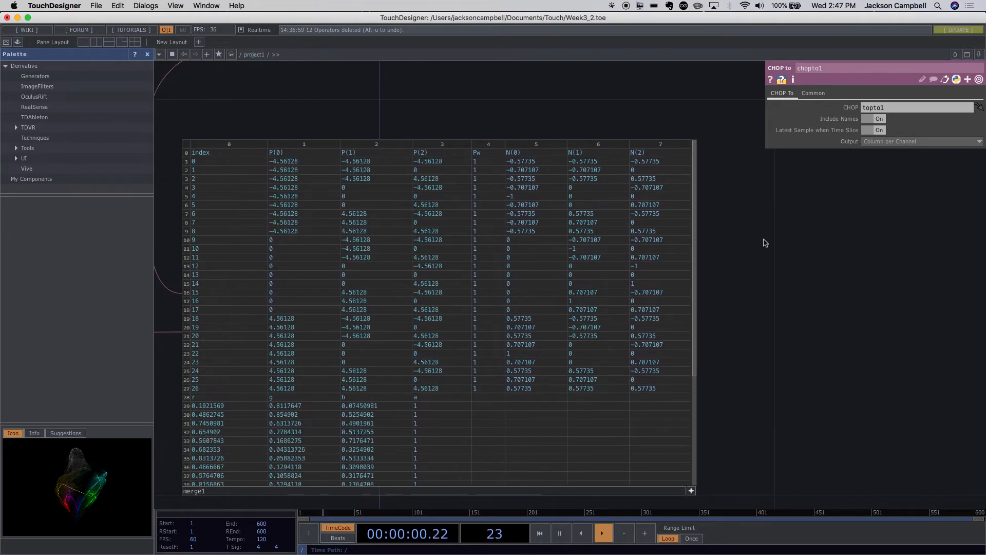
scroll(764, 242, "down", 2)
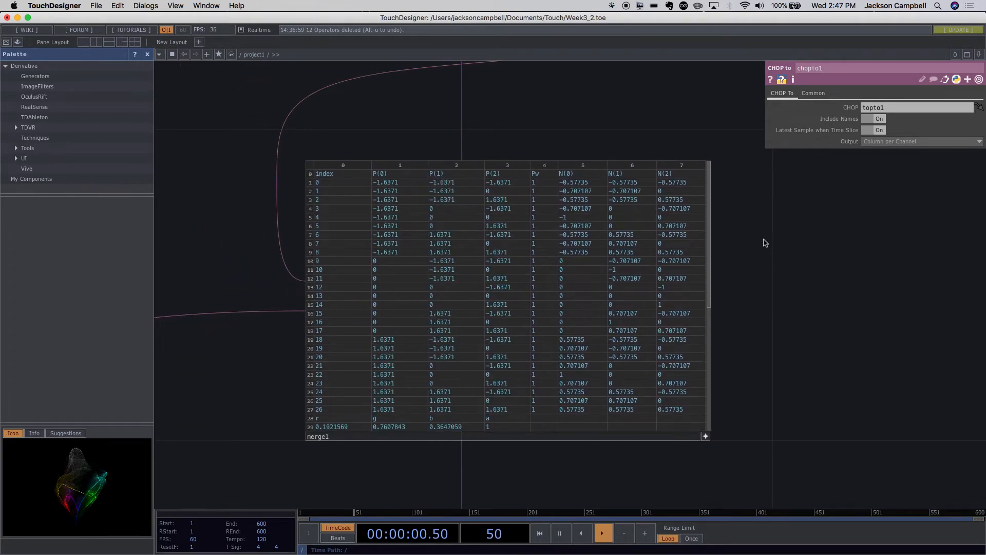
- Set merge1's How option to Append Columns and enlarge the node to show all of its columns
left_click(558, 306)
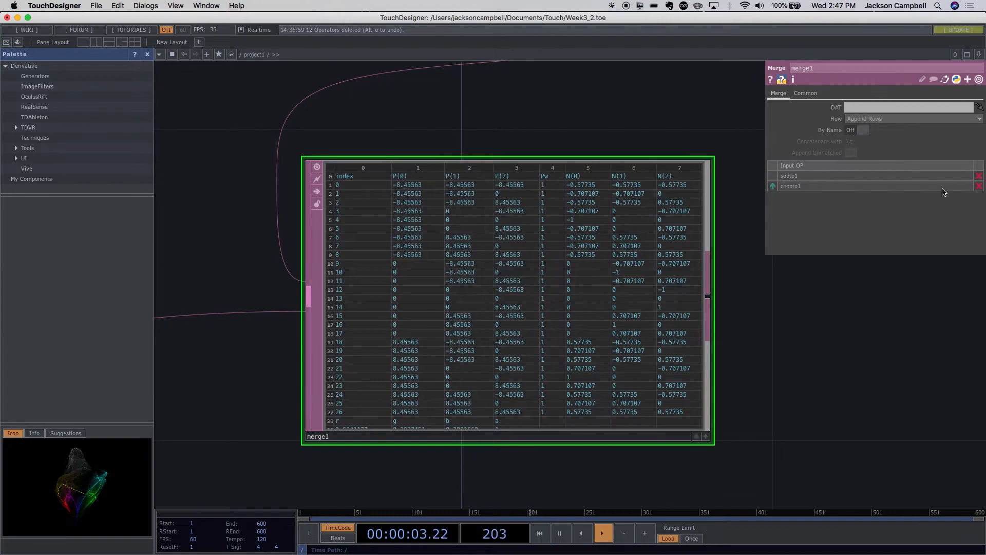
left_click(856, 120)
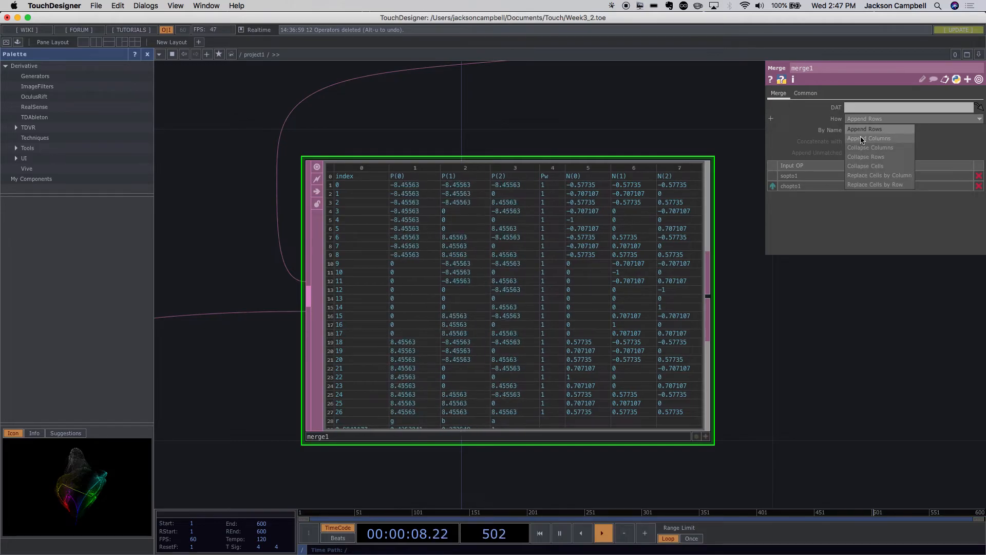
left_click(868, 138)
left_click_drag(759, 362, 652, 378)
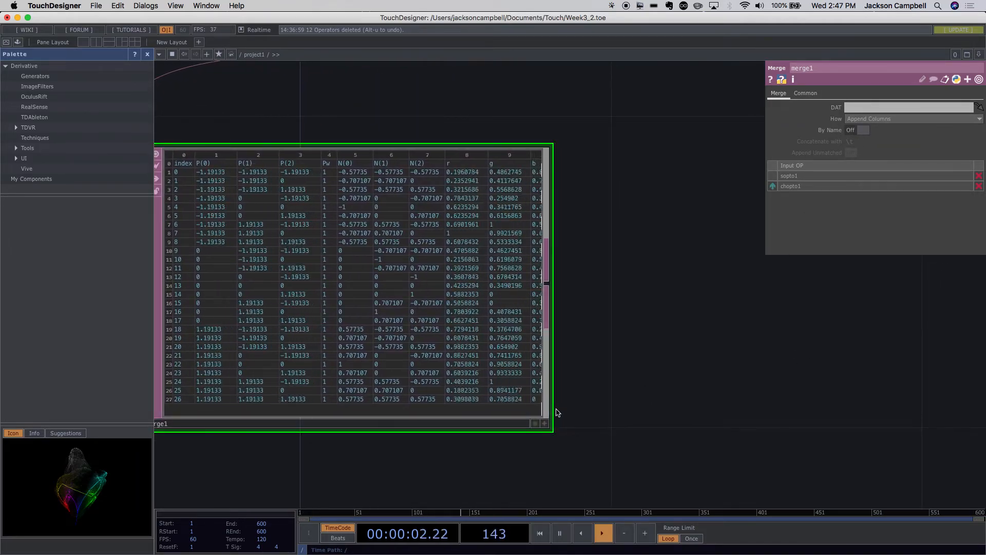
left_click_drag(555, 411, 766, 471)
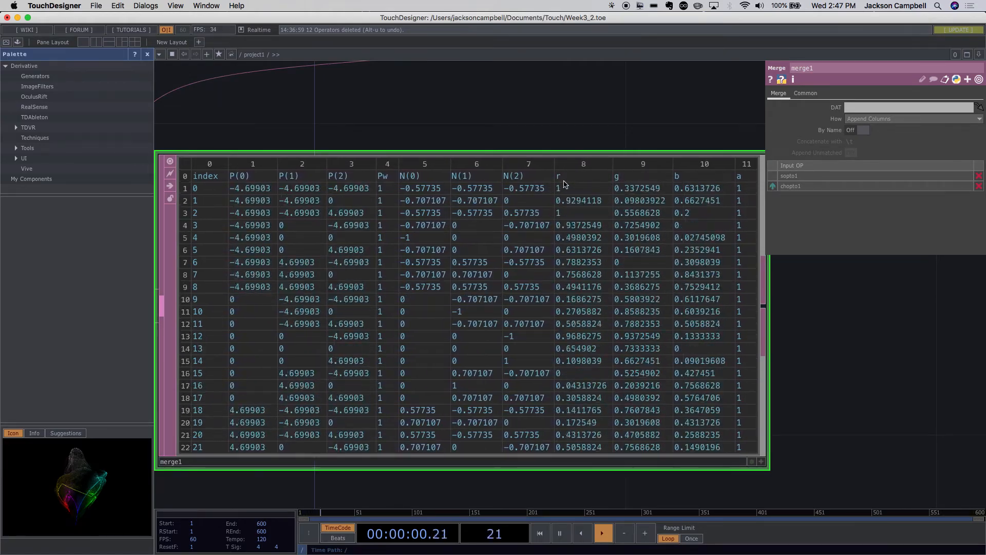
- Review geo1's instancing parameters, including the instance source, transform fields and colour fields
left_click_drag(845, 368, 602, 346)
scroll(604, 346, "down", 3)
scroll(590, 341, "down", 10)
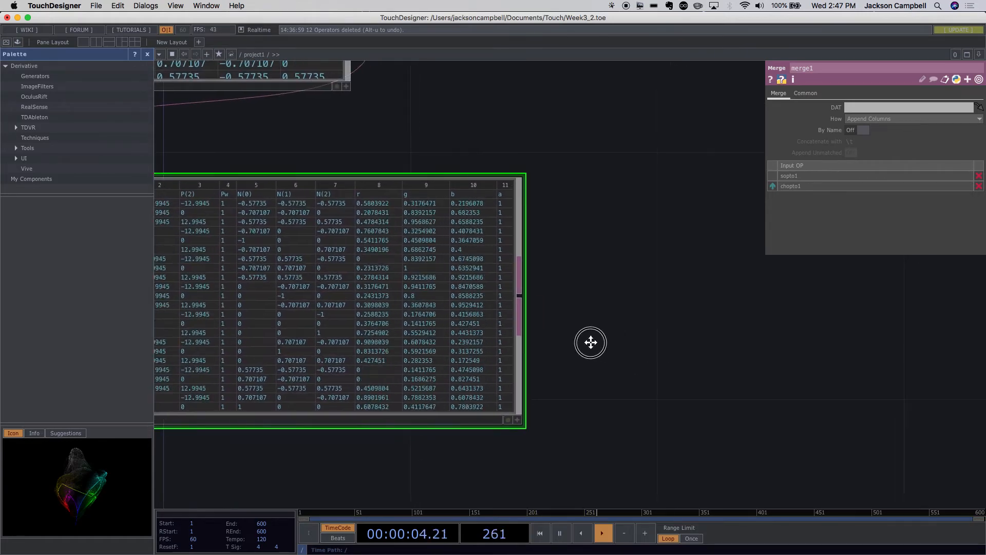
scroll(540, 349, "up", 4)
scroll(539, 345, "up", 8)
left_click_drag(575, 347, 568, 388)
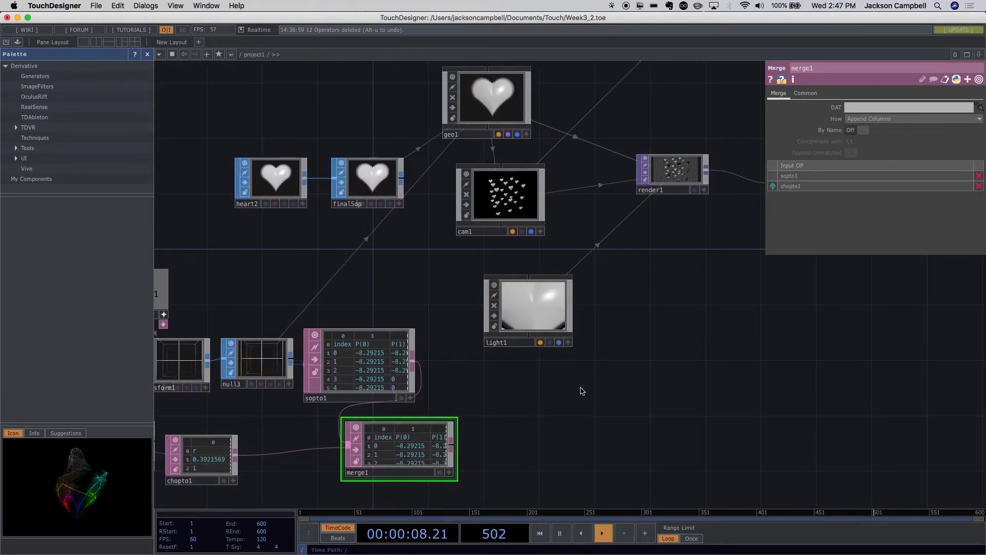
scroll(582, 391, "down", 6)
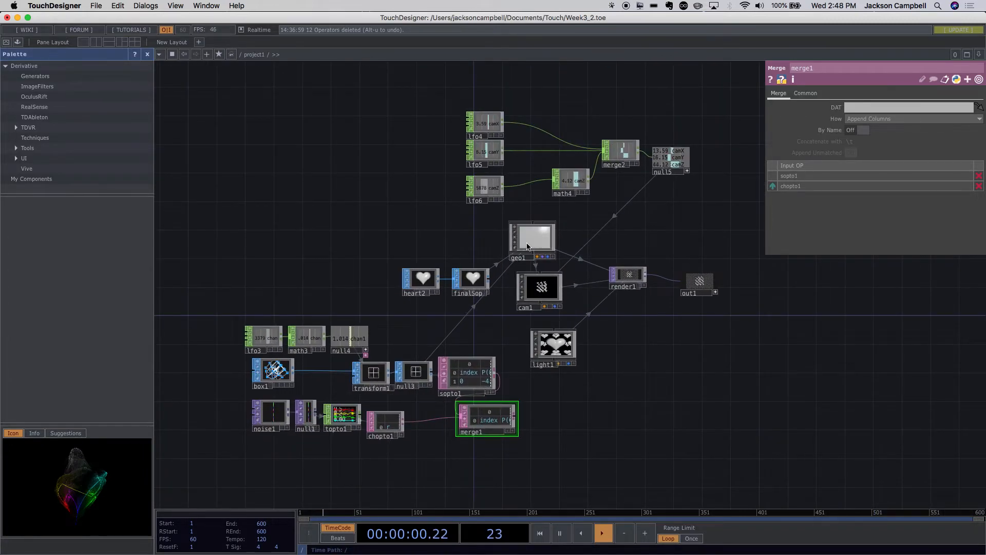
left_click(528, 246)
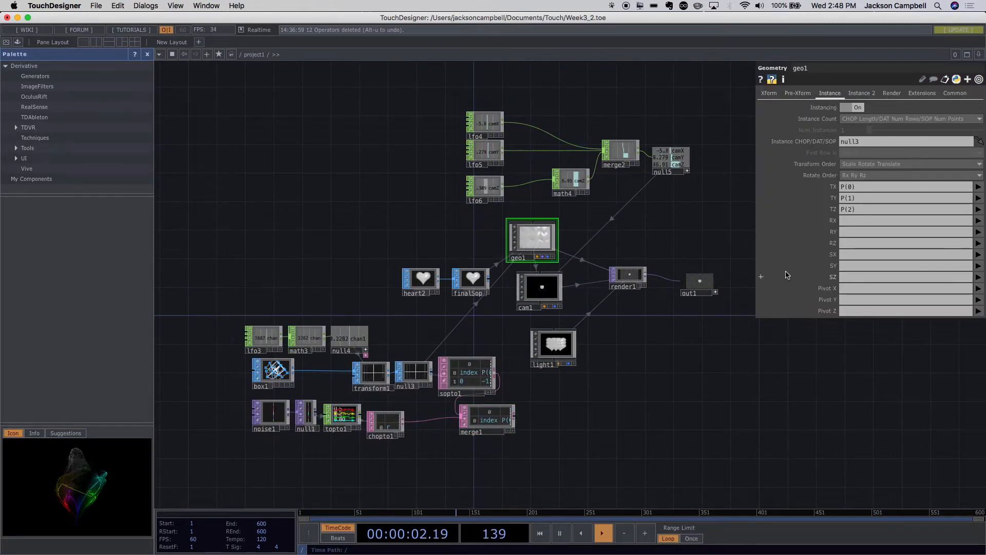
left_click(863, 94)
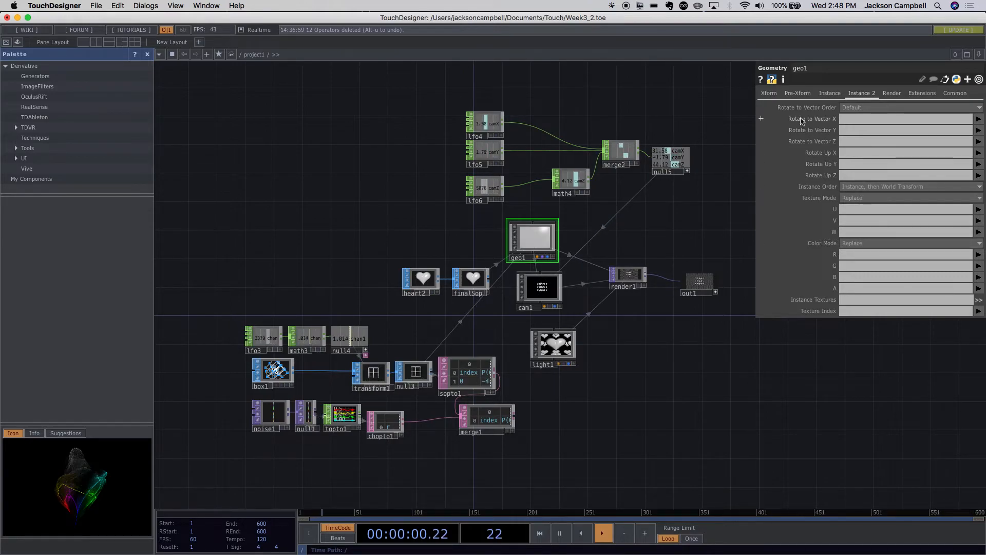
left_click(829, 93)
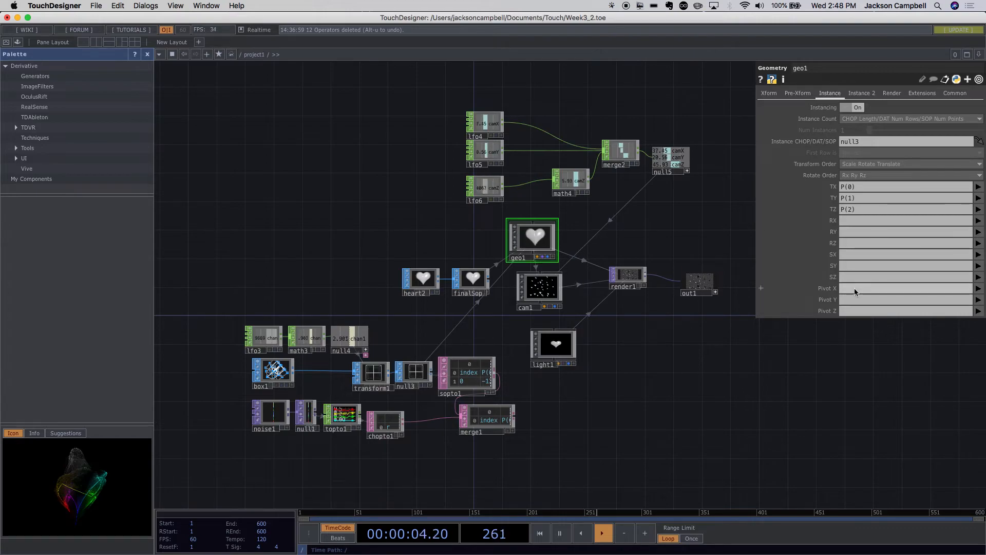
- Set geo1's instance colour fields R, G, B and A to r, g, b and a
left_click(865, 98)
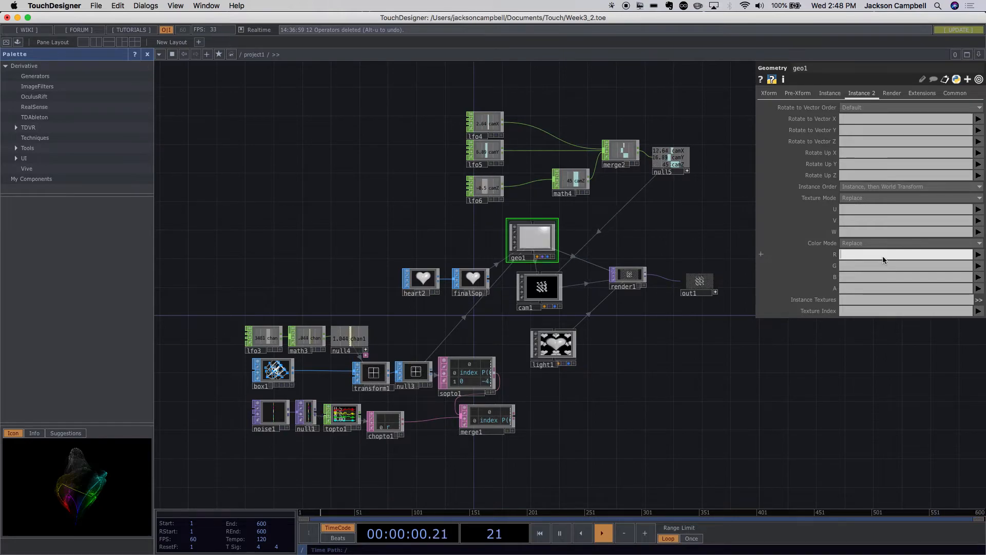
type("r")
left_click(856, 267)
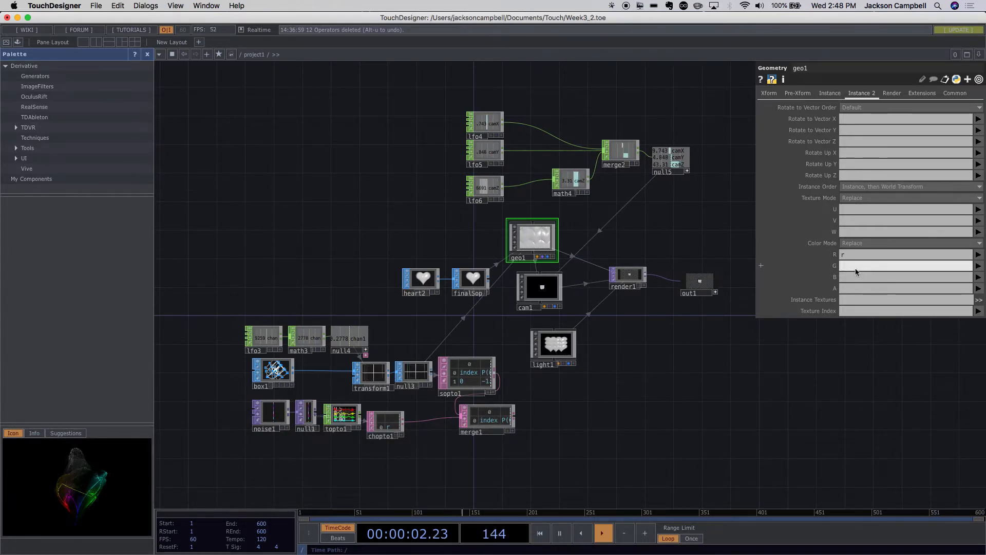
type("g")
left_click(851, 276)
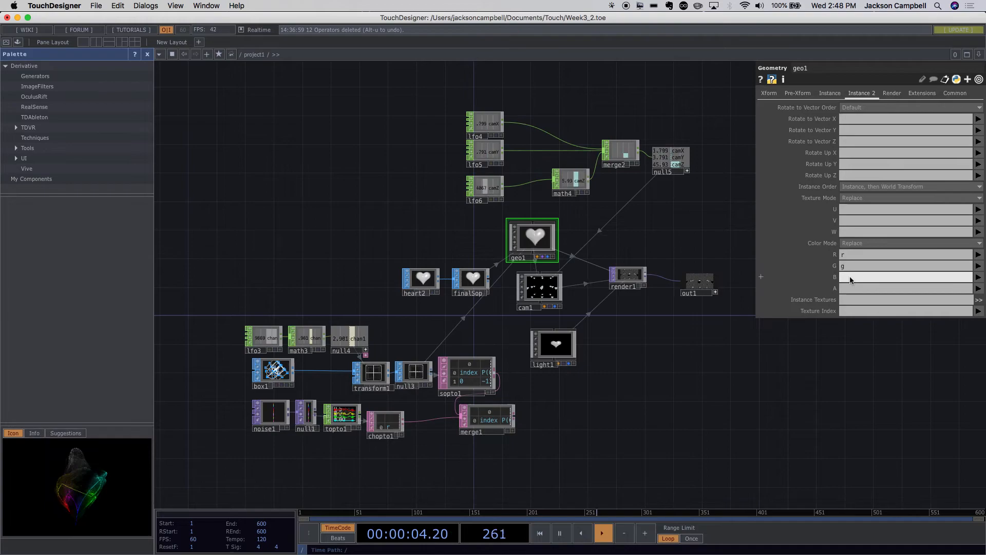
type("b")
left_click(847, 288)
type("a")
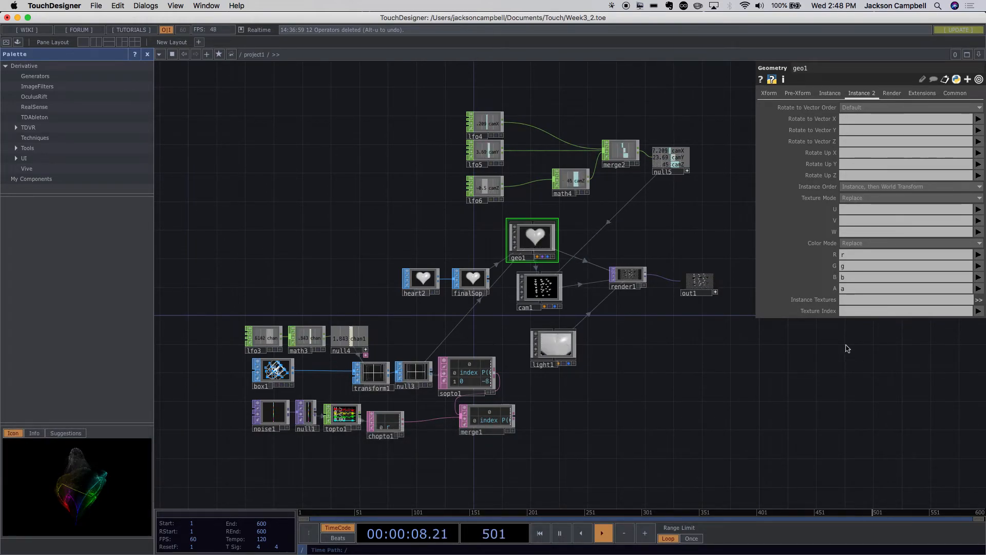
- Check geo1's Color Mode options, instance source, transform and pre-transform settings against the instance colour setup
scroll(585, 290, "up", 2)
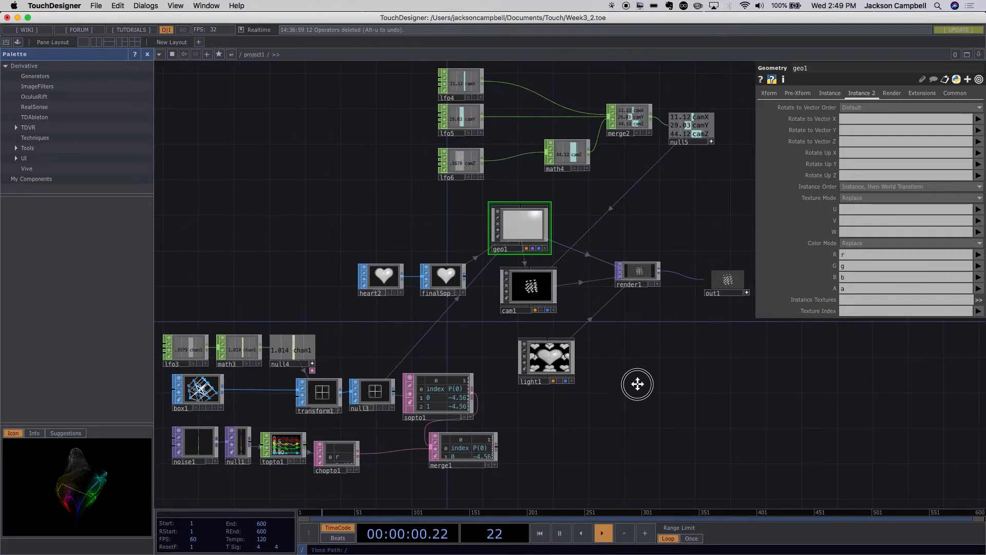
left_click_drag(638, 387, 689, 341)
scroll(645, 363, "up", 5)
mouse_move(646, 369)
left_mouse_down()
mouse_move(632, 386)
mouse_move(631, 376)
left_mouse_up()
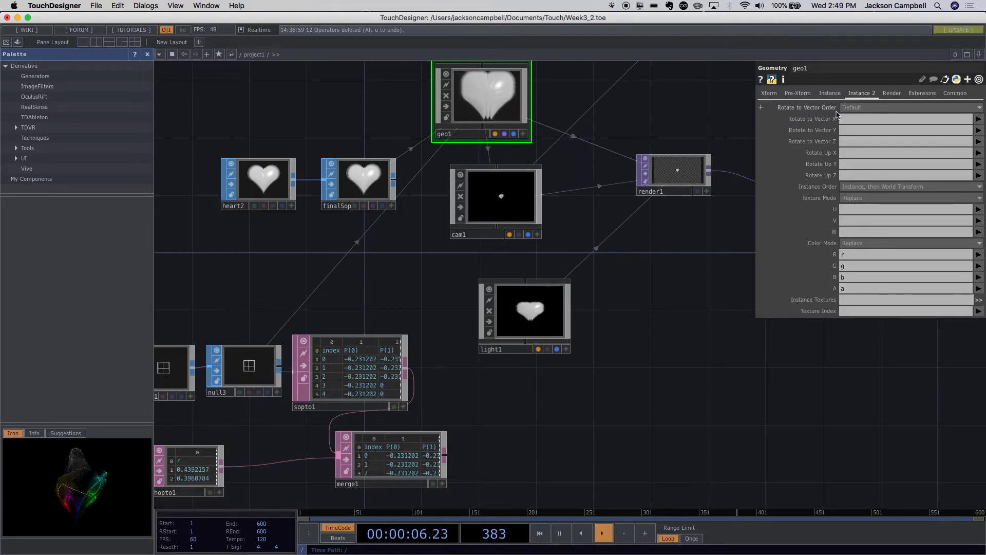
left_click(853, 245)
left_click(836, 95)
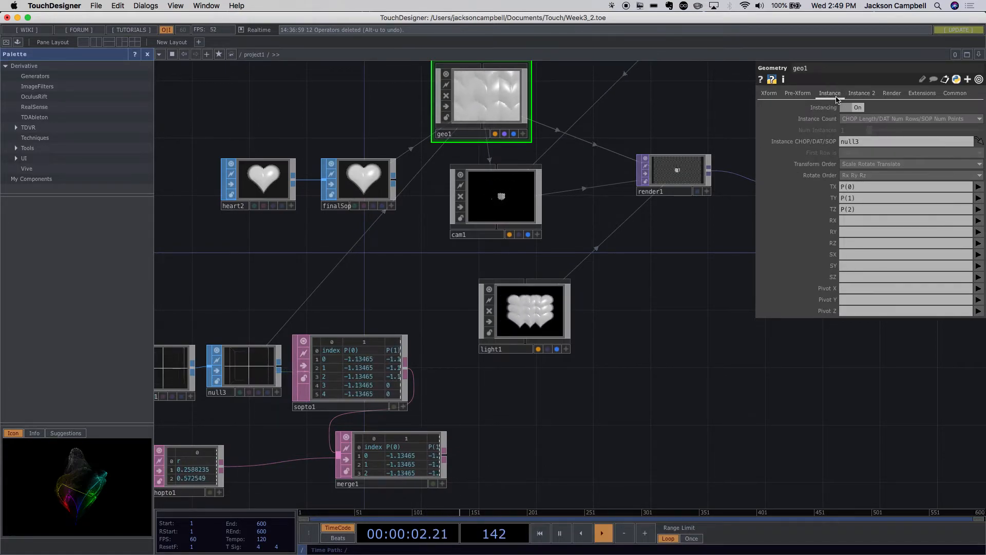
left_click(804, 96)
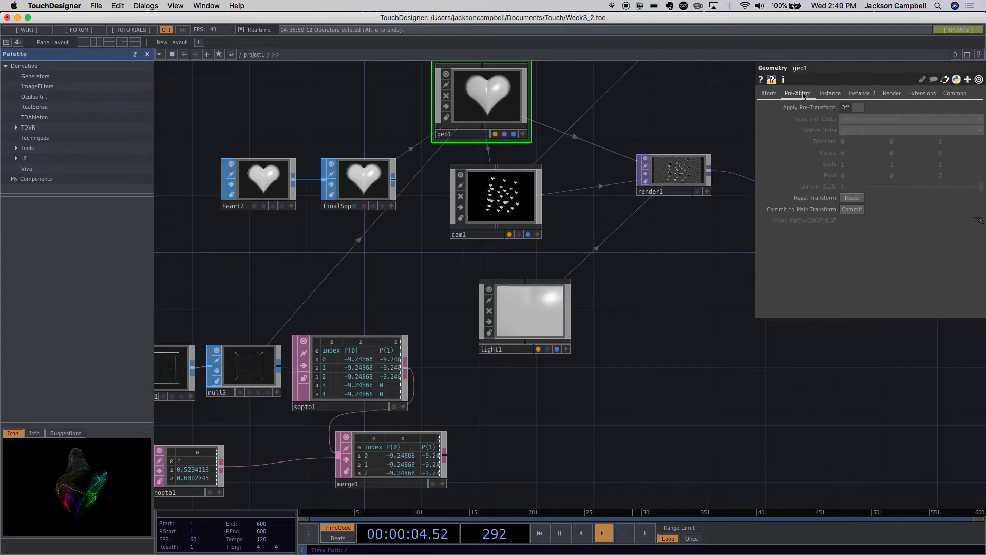
left_click(827, 95)
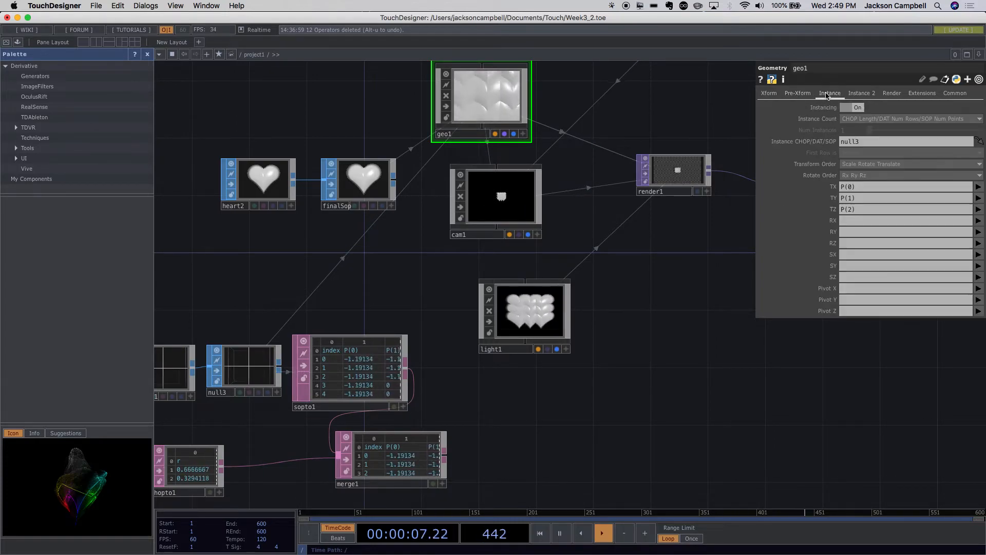
left_click(769, 94)
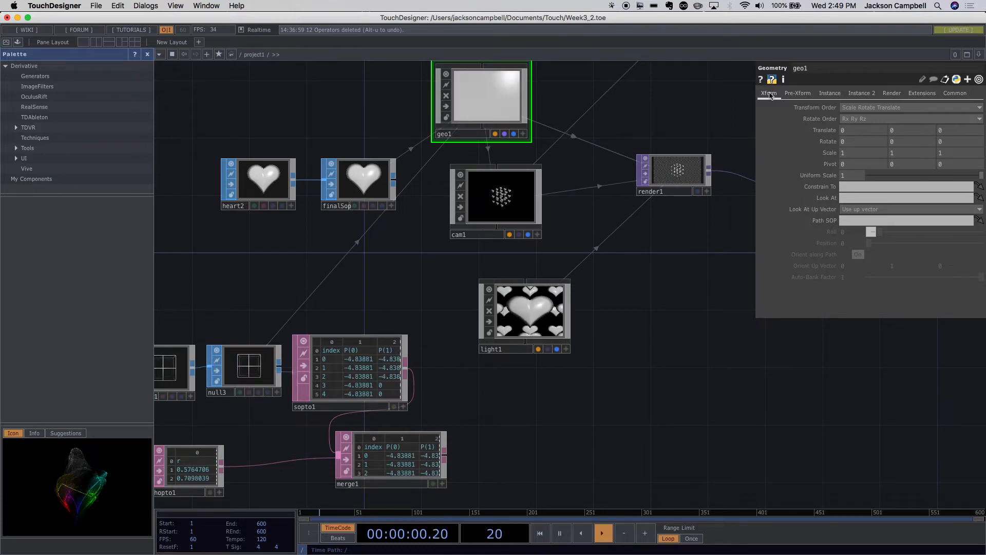
left_click(854, 96)
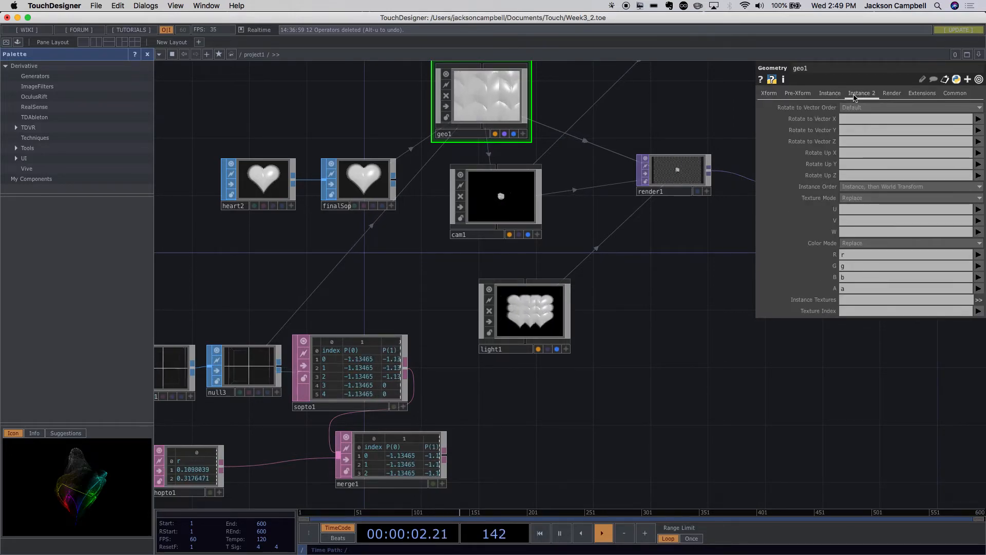
- Compare null3, geo1 and sopto1 to trace which operator supplies the instance data
left_click_drag(659, 367, 676, 313)
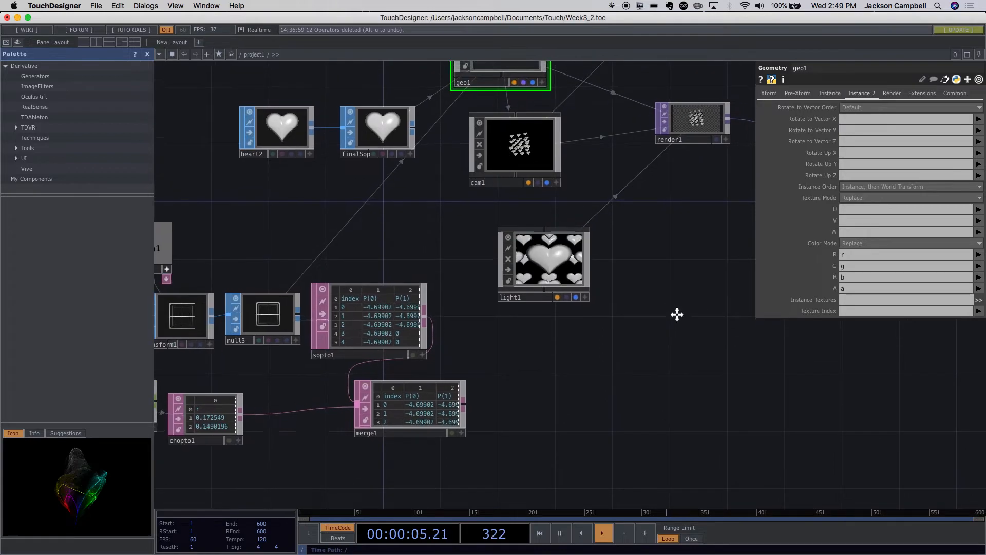
left_click(267, 331)
scroll(523, 356, "down", 5)
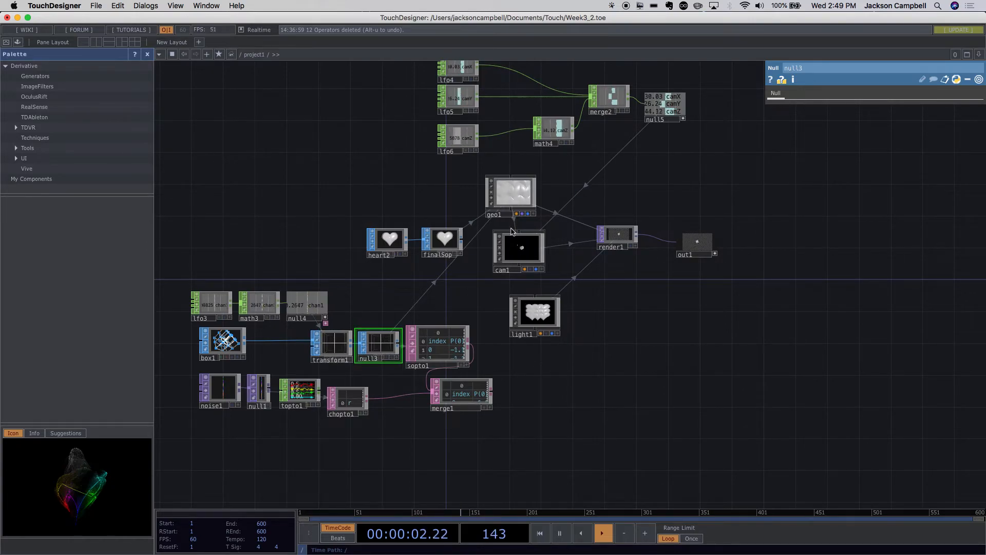
left_click(519, 208)
scroll(516, 339, "up", 5)
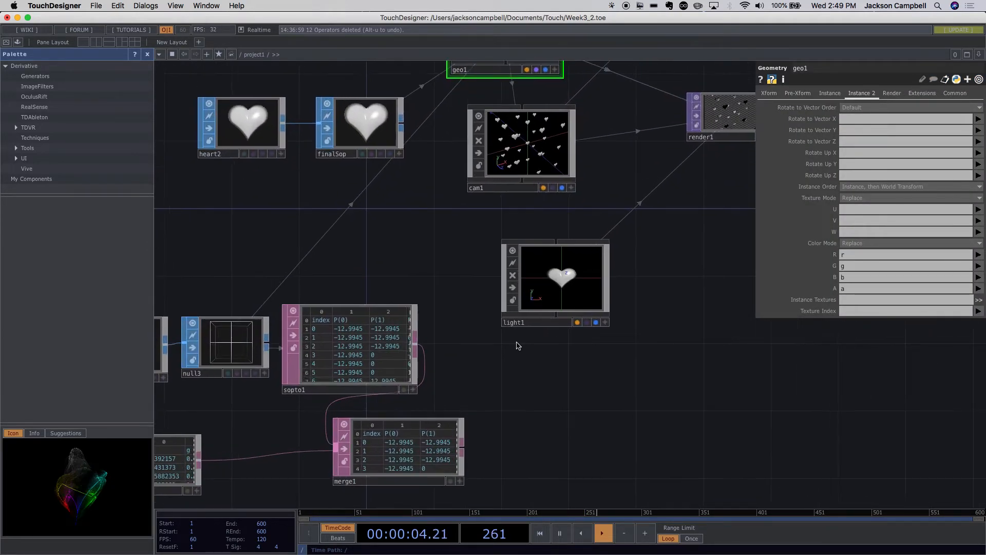
left_click(329, 359)
scroll(442, 379, "down", 4)
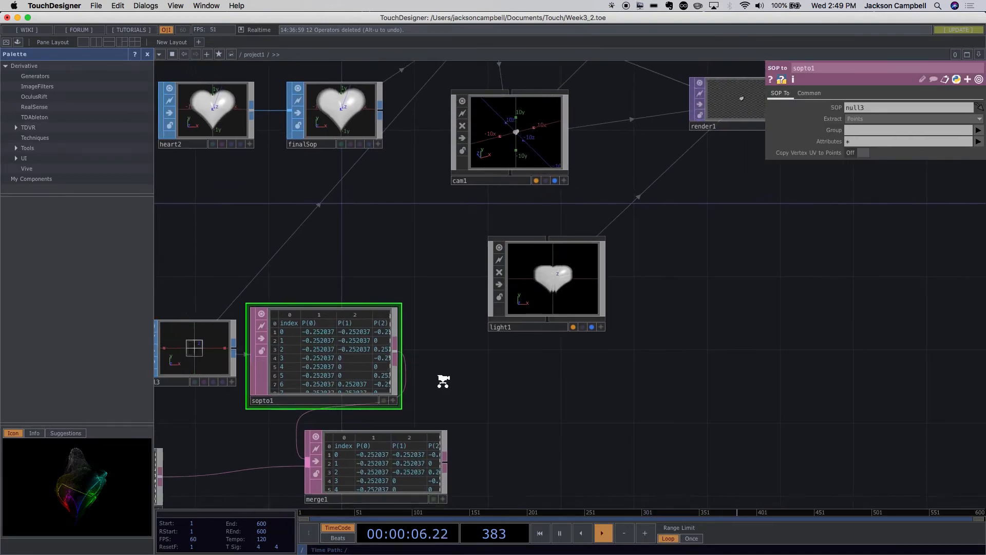
- Append a Null DAT to merge1's output and place it close beside merge1
left_click_drag(404, 438, 448, 431)
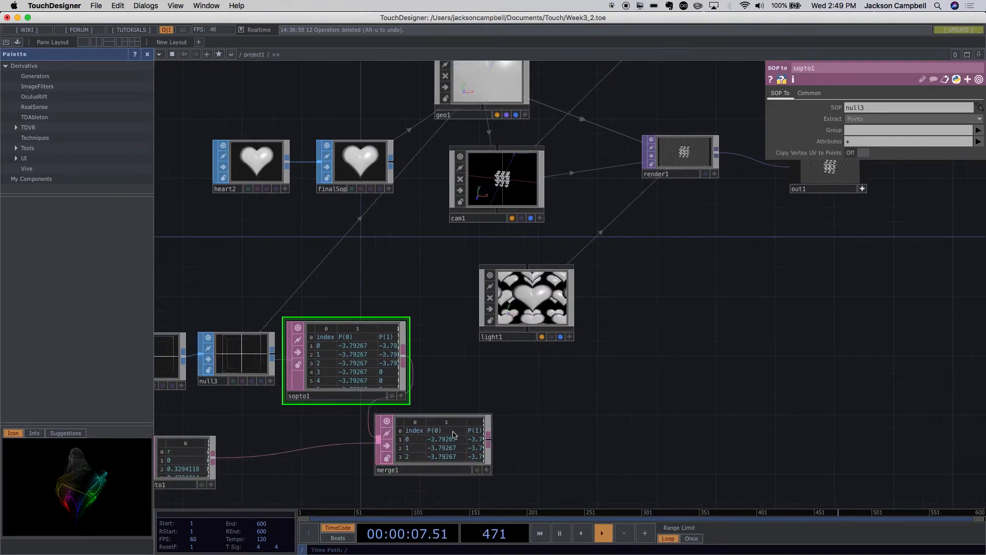
left_click(489, 443)
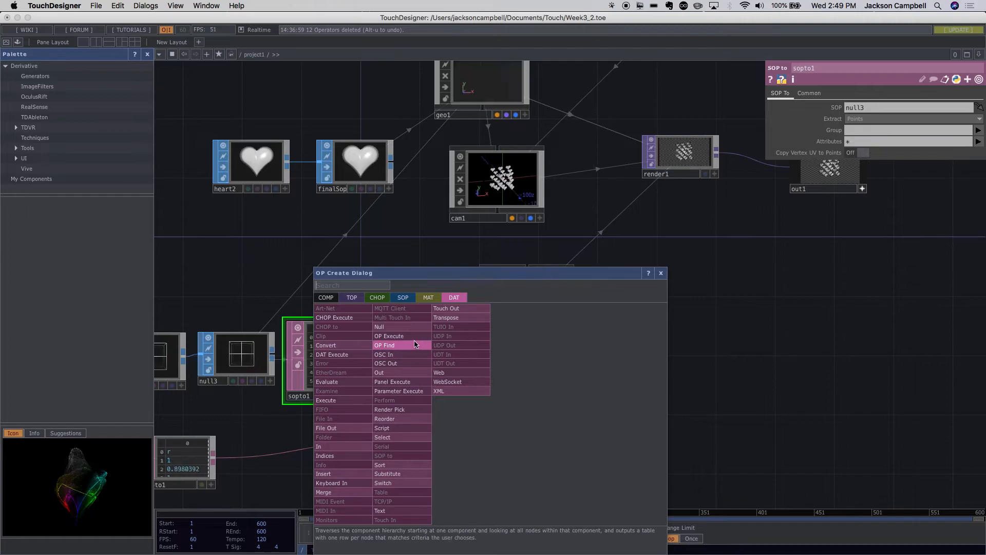
left_click(379, 326)
left_click(620, 434)
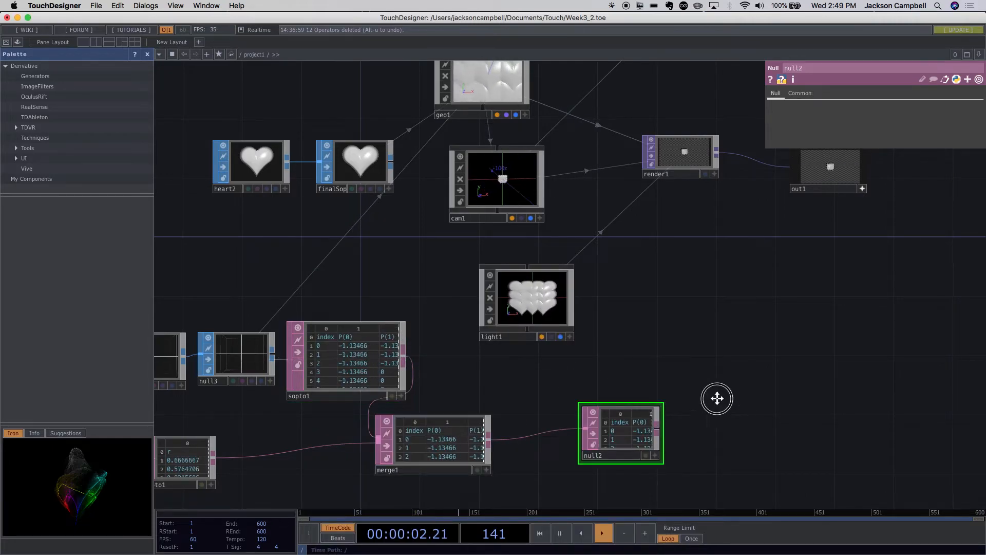
left_click_drag(716, 400, 478, 345)
left_click_drag(390, 366, 314, 377)
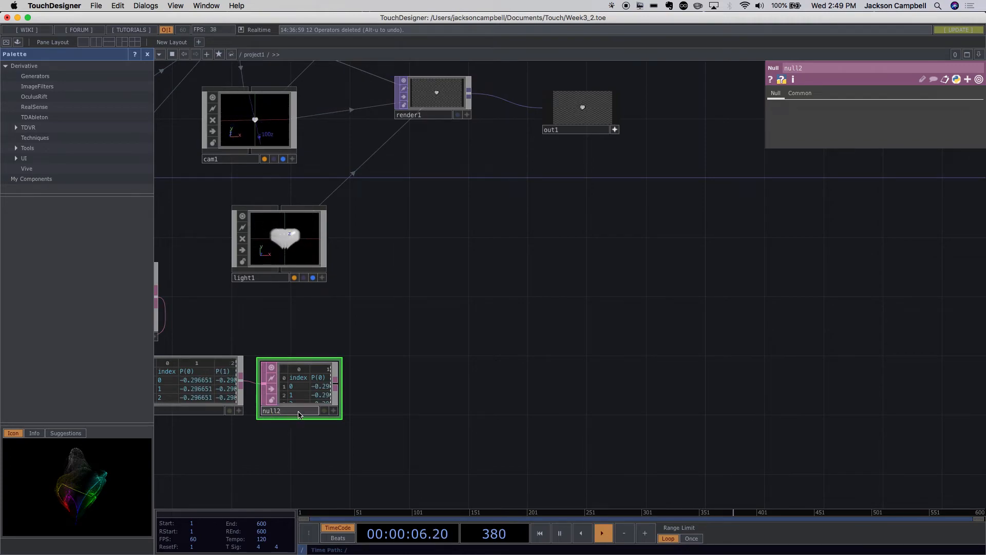
- Rename the Null DAT after merge1 as instance
left_click(263, 411)
type("instance")
key("Return")
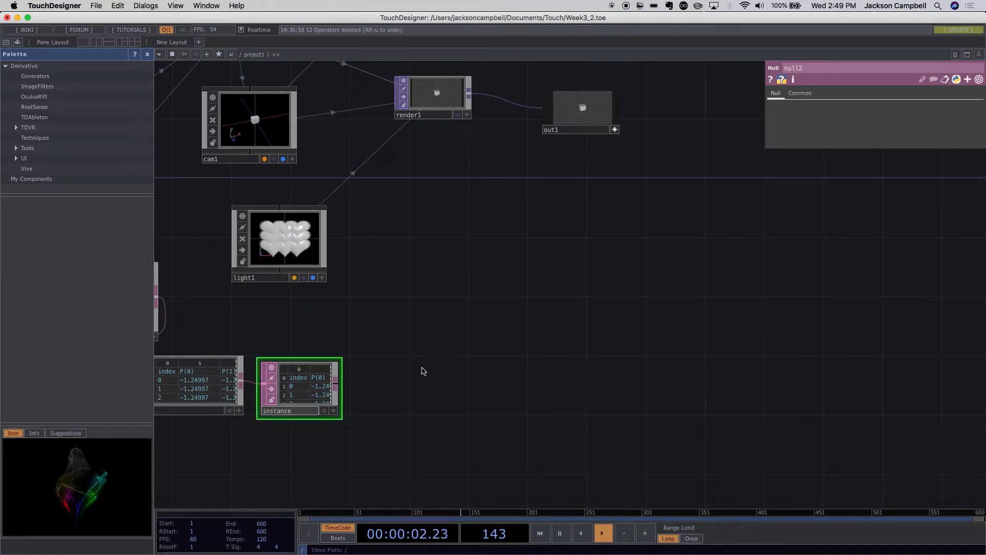
- Set geo1's Instance CHOP/DAT/SOP source to instance
left_click_drag(468, 398, 569, 396)
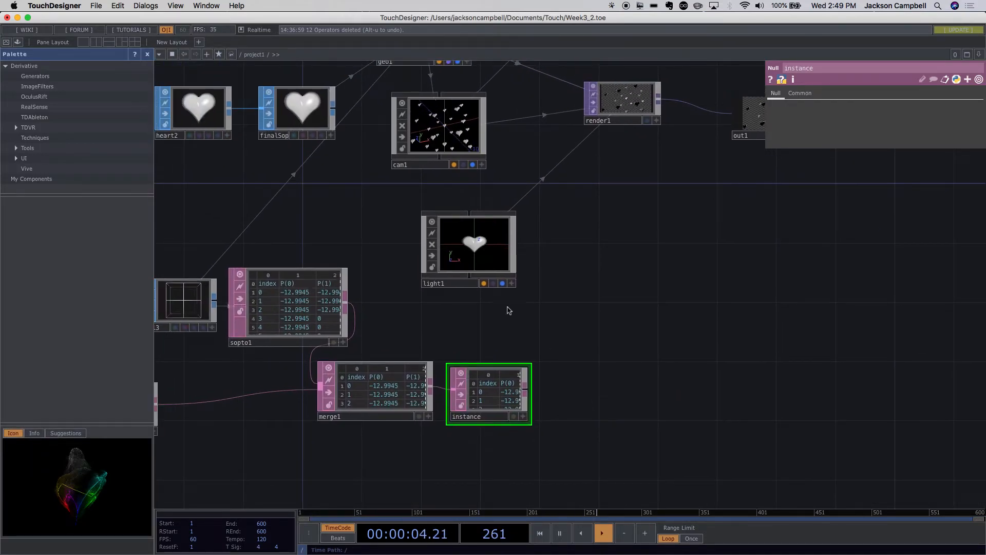
left_click_drag(480, 205, 548, 314)
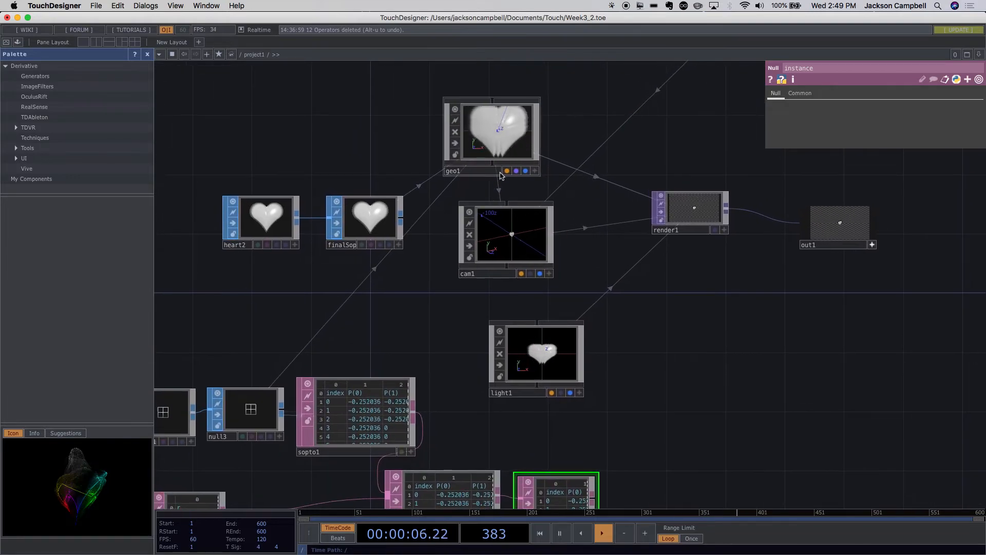
left_click(491, 147)
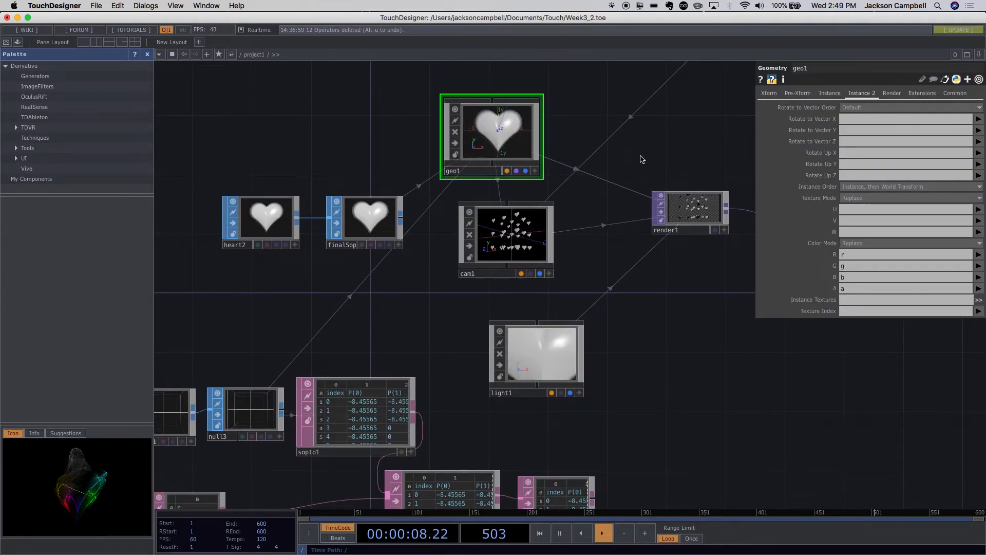
left_click(831, 93)
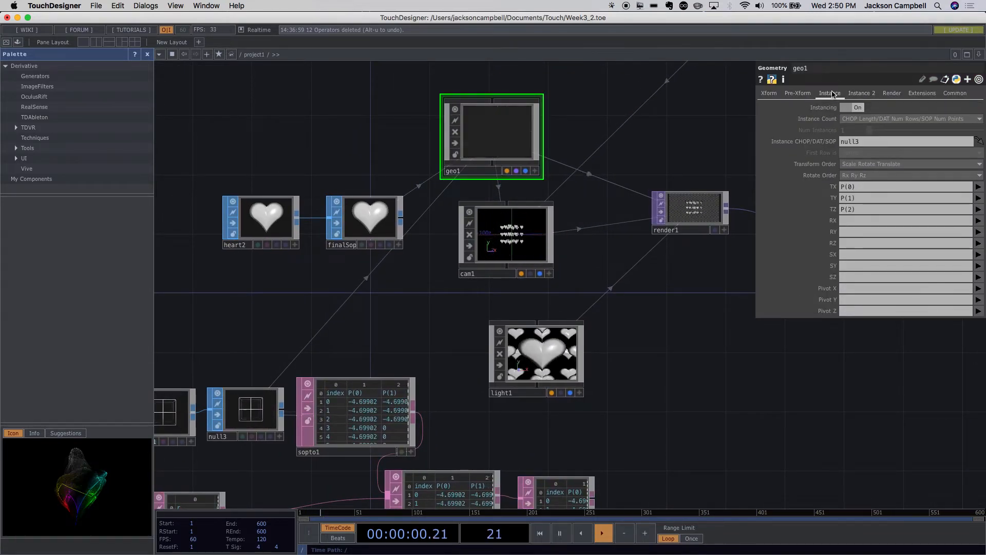
left_click(855, 142)
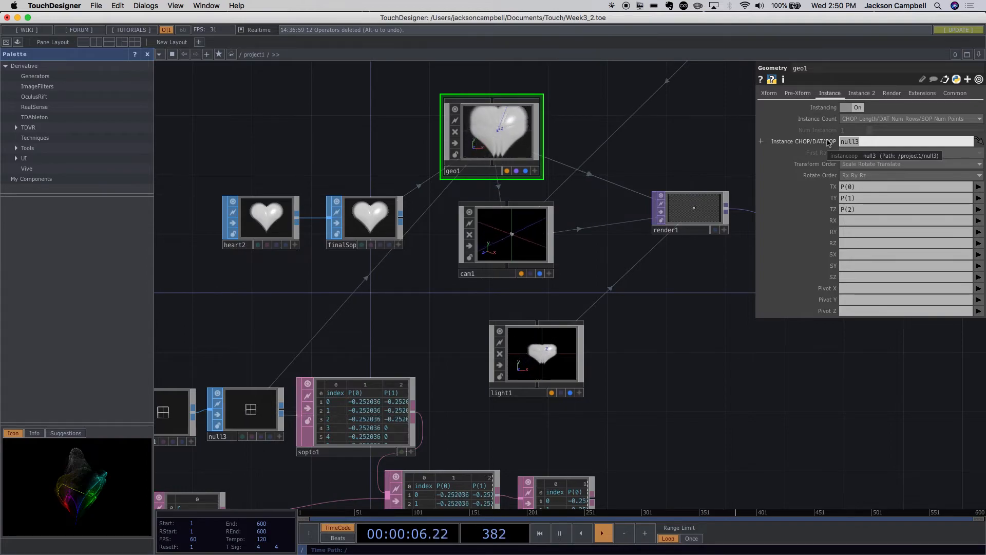
type("ins")
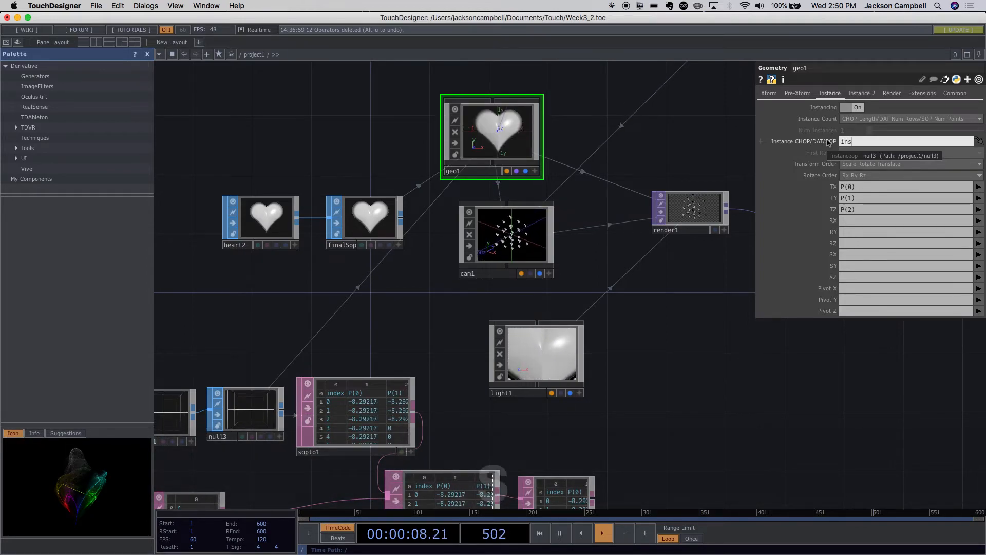
type("tance")
key("Return")
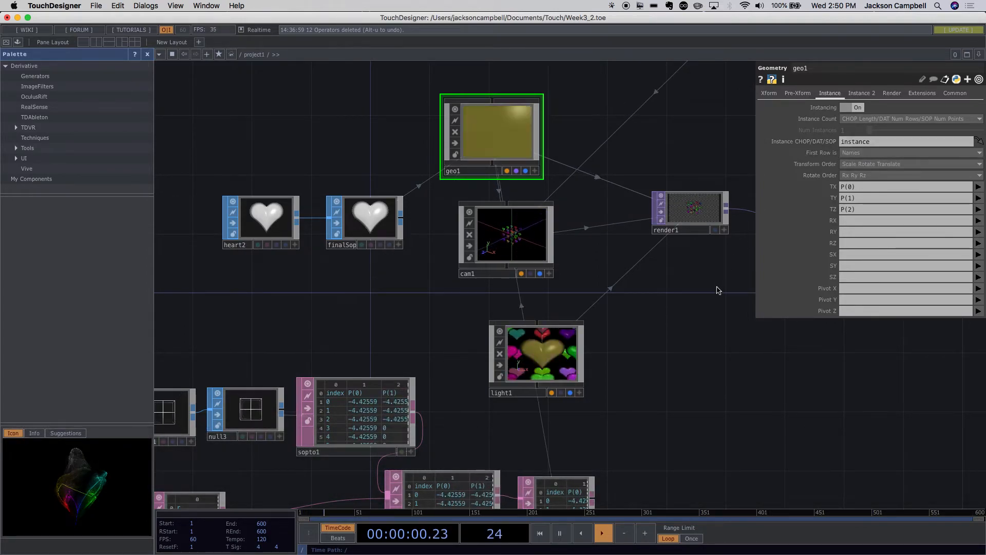
- Select light1 and preview the coloured heart instances in the perform window, returning to the network after viewing
left_click_drag(693, 355, 672, 326)
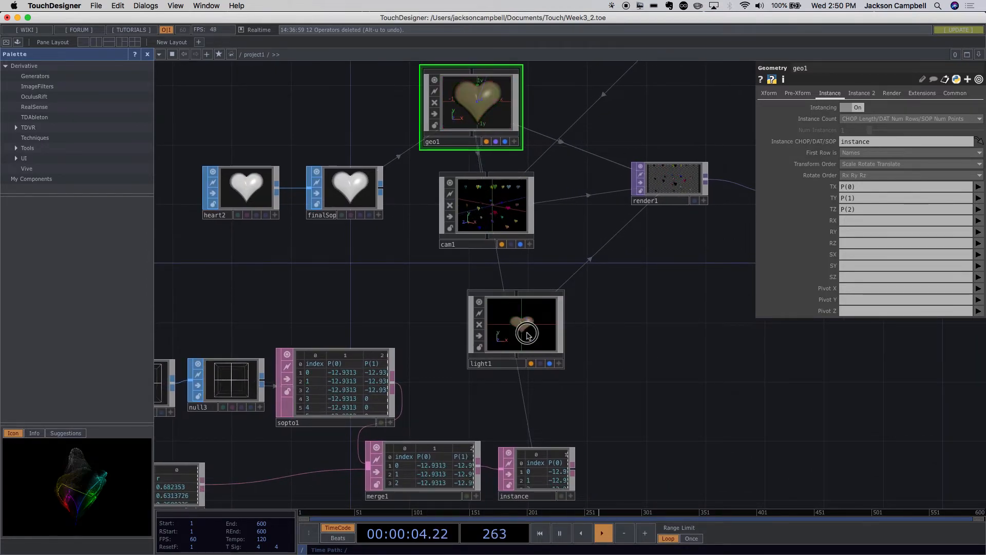
left_click(527, 334)
left_click_drag(625, 341, 524, 375)
scroll(694, 378, "down", 3)
left_click_drag(629, 313, 605, 334)
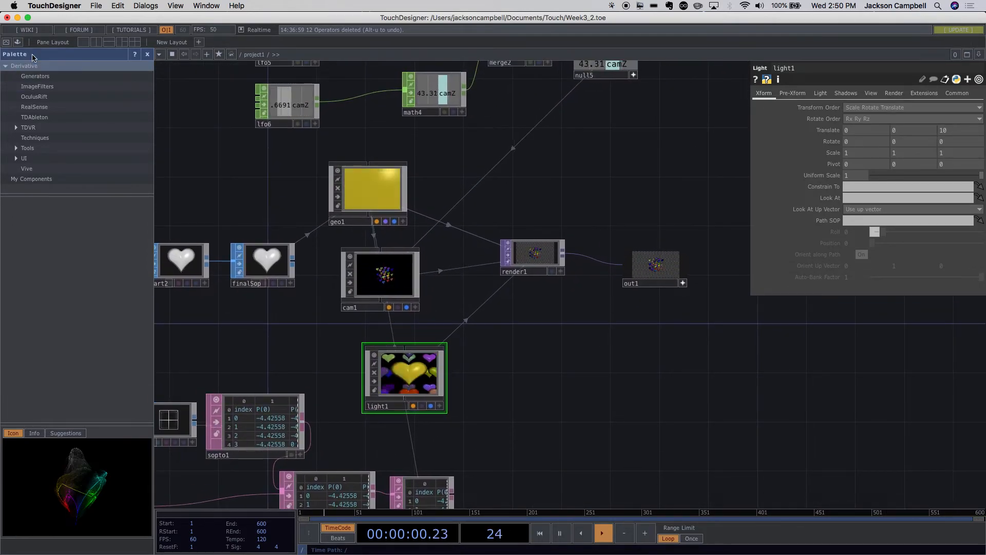
left_click(5, 43)
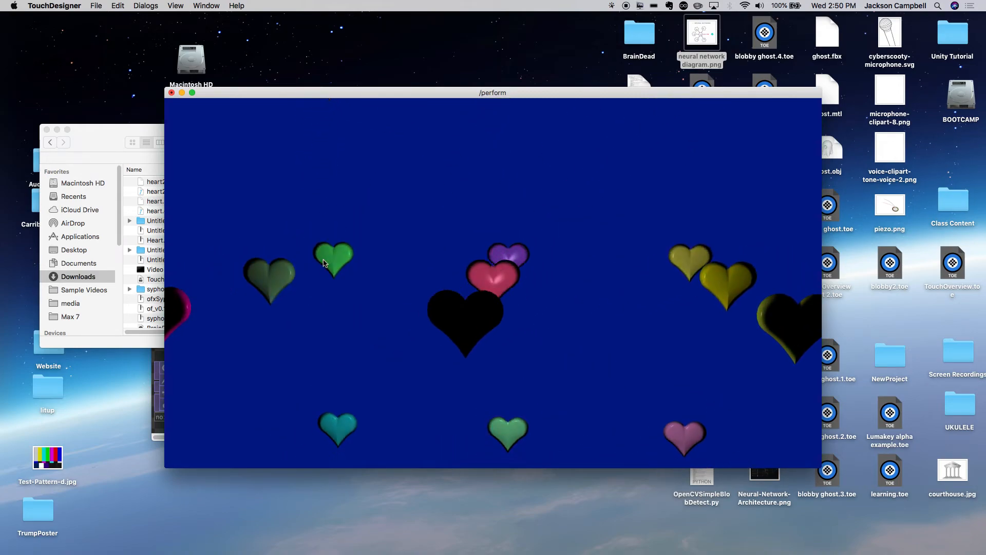
key("Escape")
- Set the background colour of the project1 container at the root level to light pink
left_click_drag(596, 332, 673, 394)
scroll(673, 394, "down", 10)
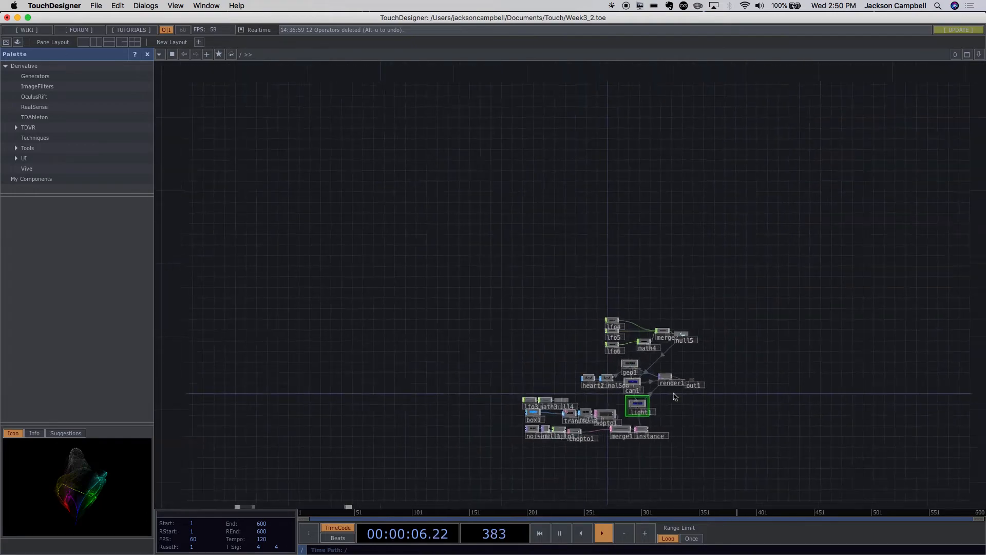
left_click_drag(396, 324, 409, 201)
left_click(345, 356)
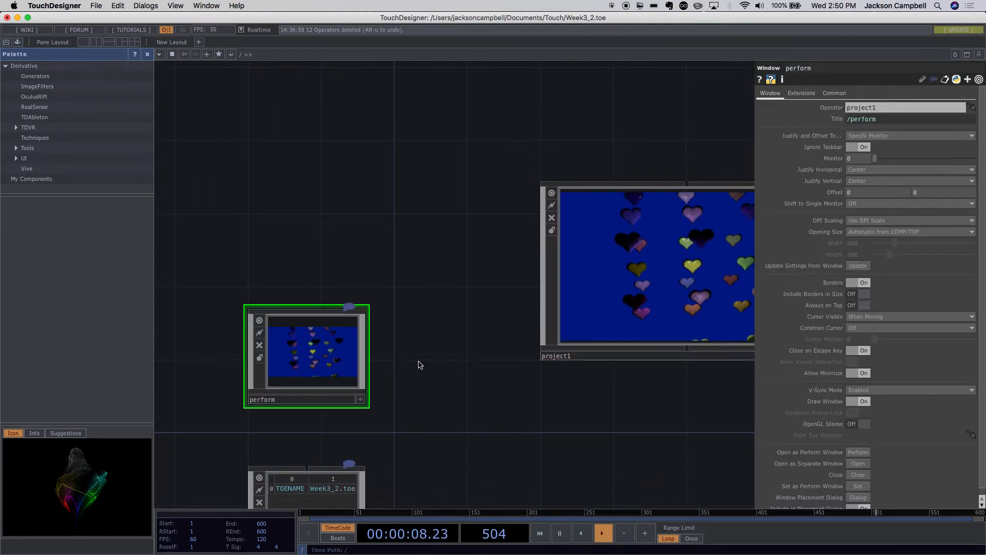
left_click_drag(436, 374, 353, 326)
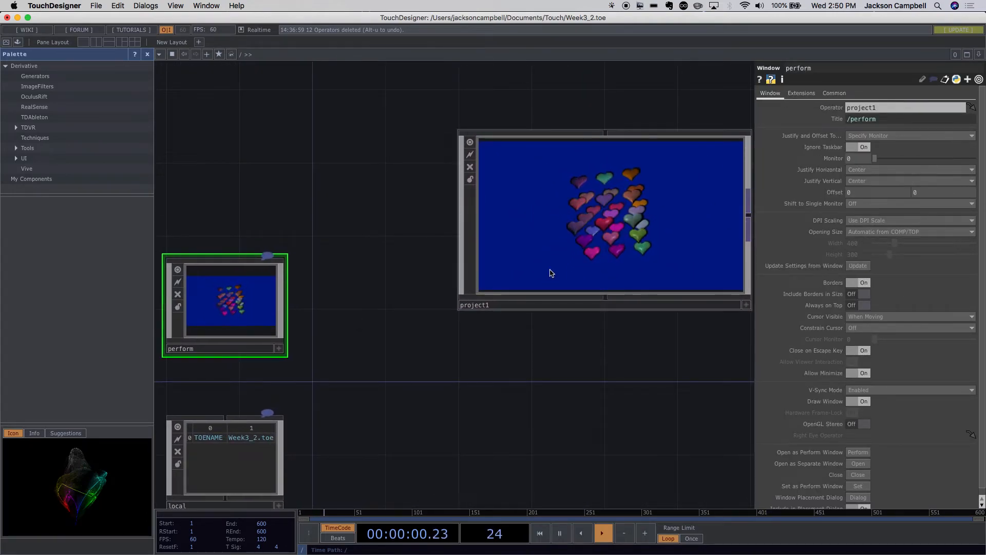
left_click(551, 273)
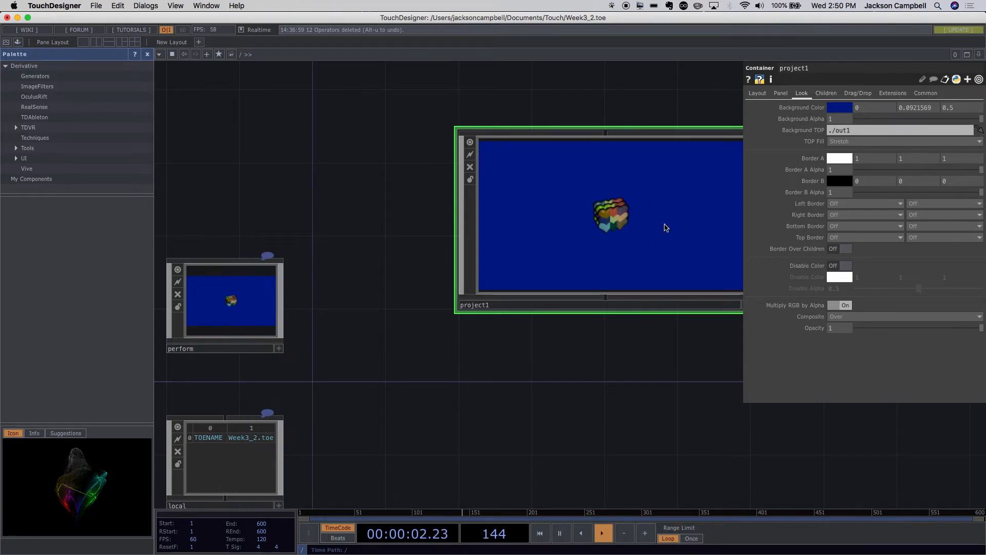
left_click(840, 107)
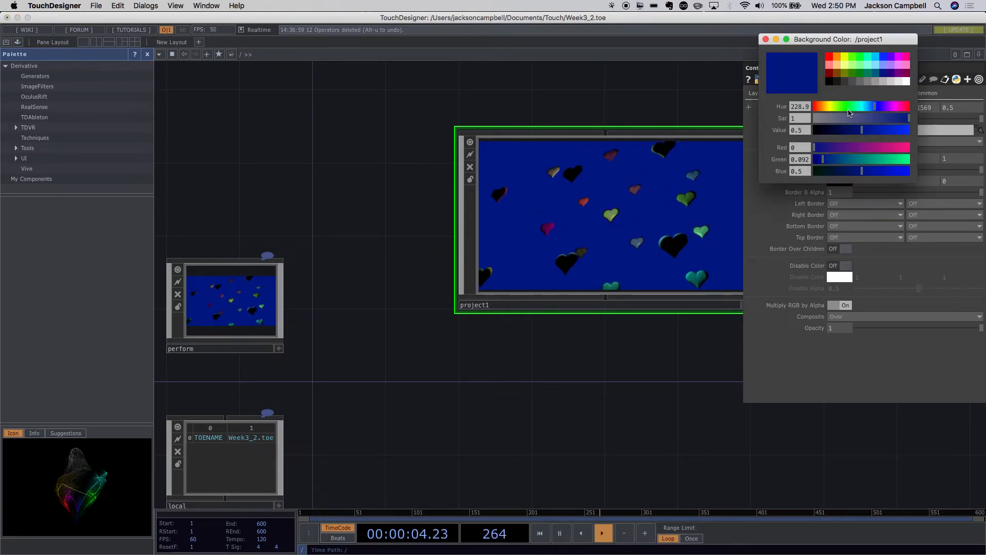
left_click(907, 68)
left_click_drag(650, 335, 677, 359)
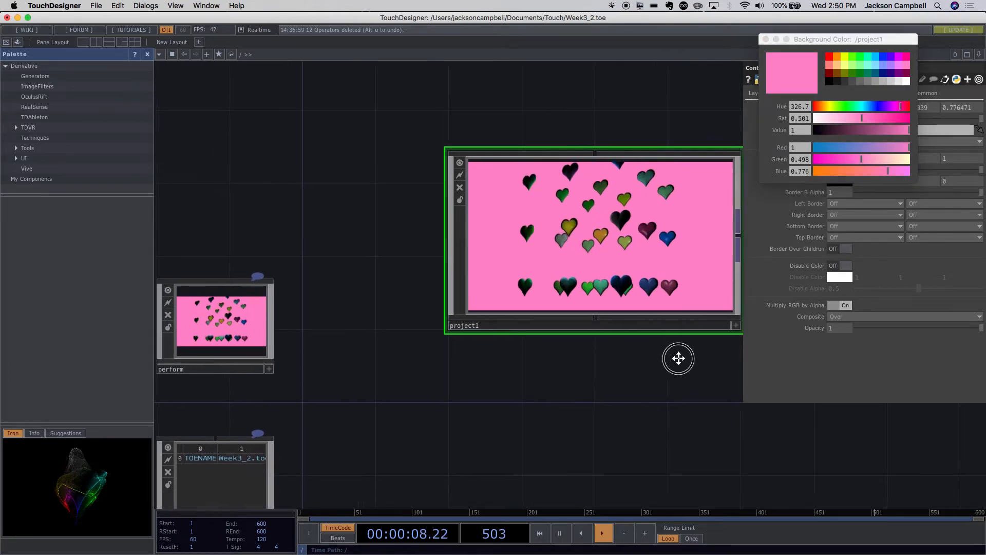
- Preview the animated hearts against the new background in the perform window, then return to the root network
left_click(6, 43)
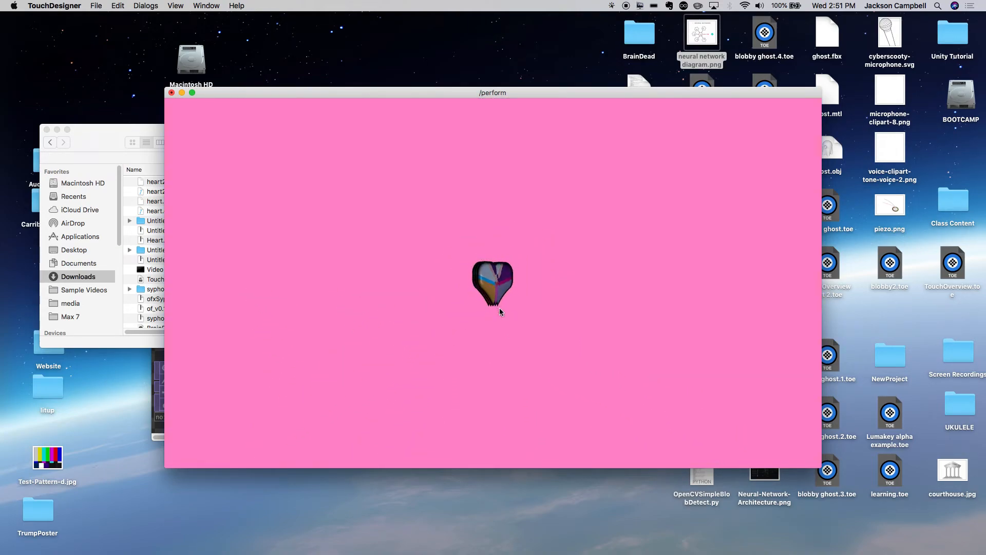
key("Escape")
scroll(565, 309, "down", 10)
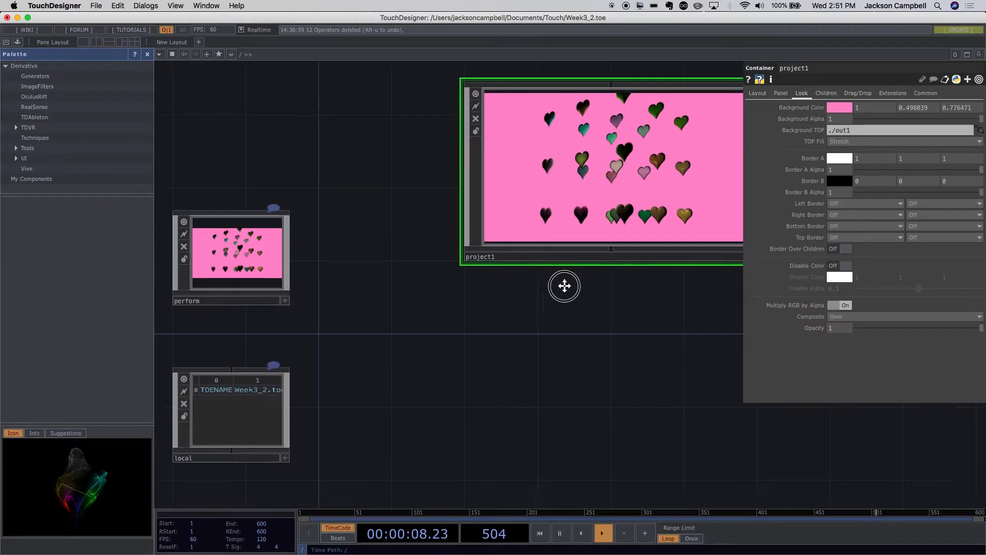
- Inside project1, shift noise1, null1 and topto1 away from chopto1 to space out the colour chain
scroll(590, 316, "up", 10)
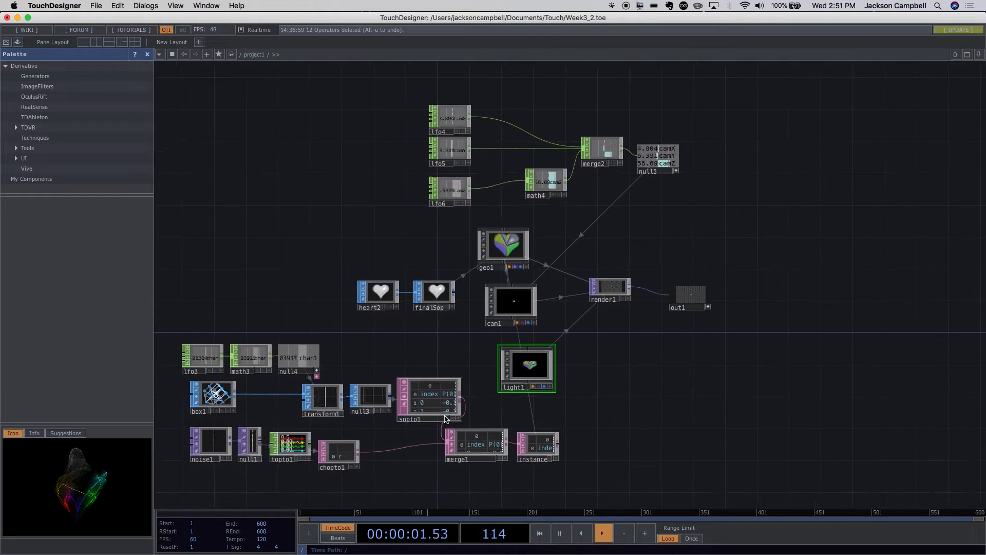
left_click_drag(598, 411, 673, 289)
scroll(409, 361, "up", 5)
left_click_drag(333, 354, 622, 369)
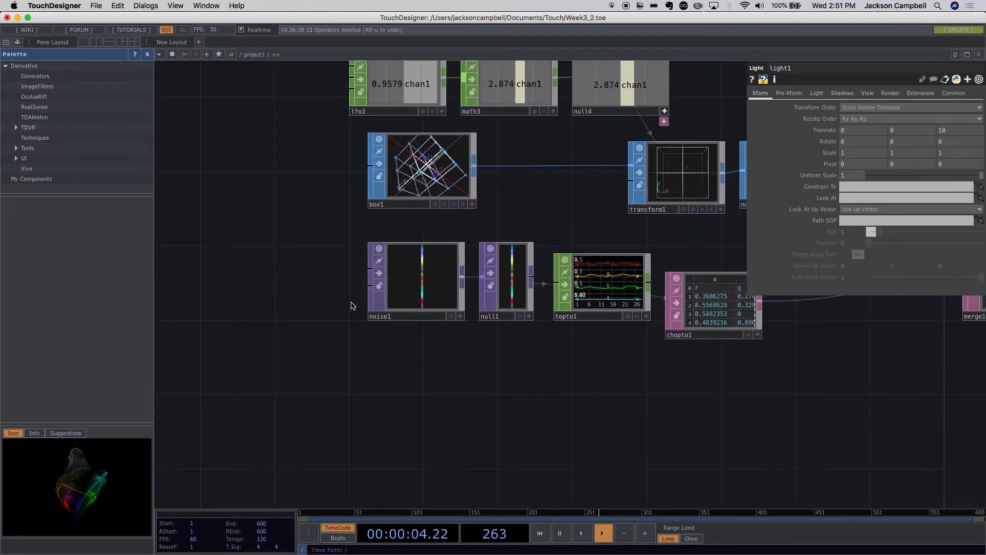
mouse_move(627, 409)
left_mouse_down()
mouse_move(530, 387)
mouse_move(611, 405)
left_mouse_up()
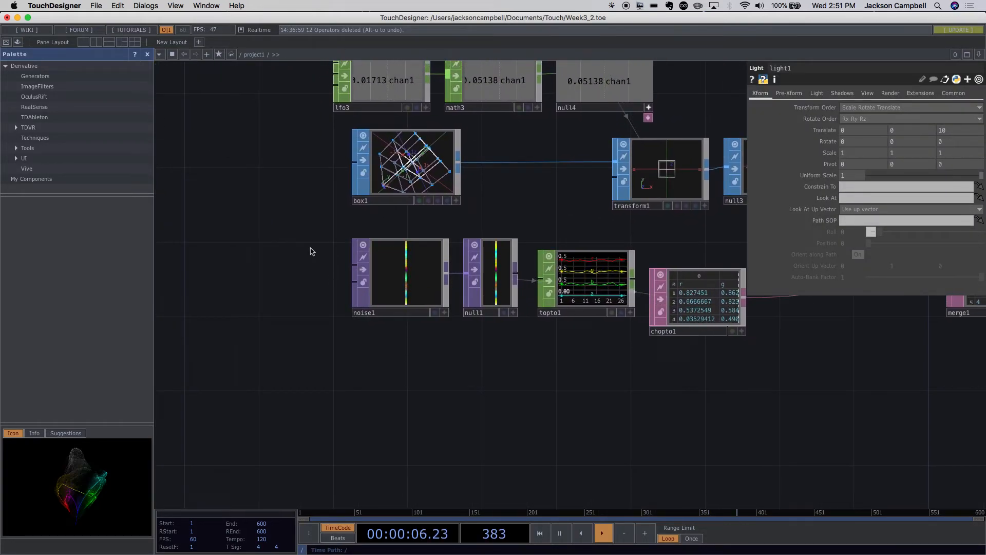
left_click_drag(396, 281, 358, 281)
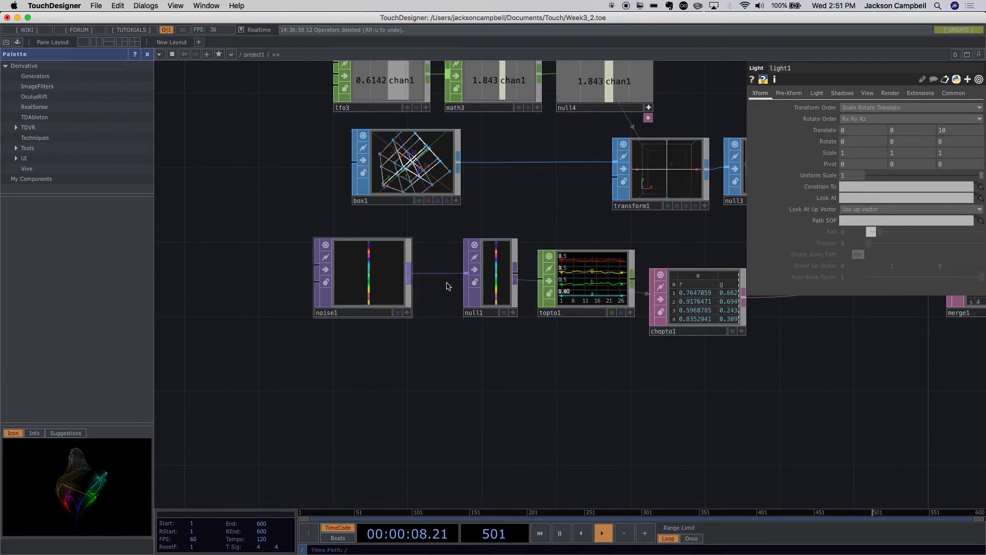
left_click_drag(491, 285, 435, 284)
left_click_drag(570, 281, 552, 282)
- Trace the data from topto1 and chopto1 into merge1, and examine merge1's inputs and append mode
left_click_drag(602, 376, 436, 359)
left_click_drag(625, 348, 489, 382)
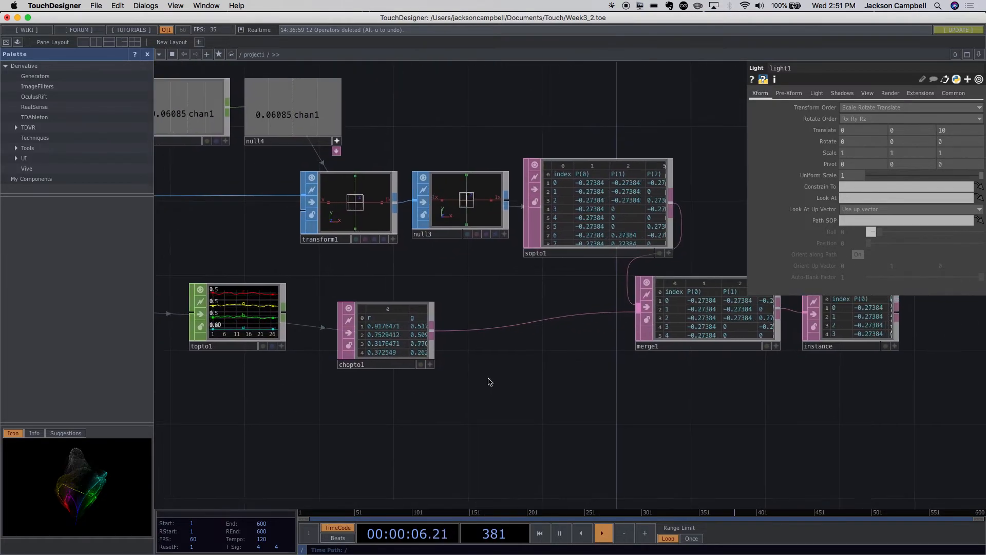
left_click_drag(605, 394, 451, 390)
left_click(539, 340)
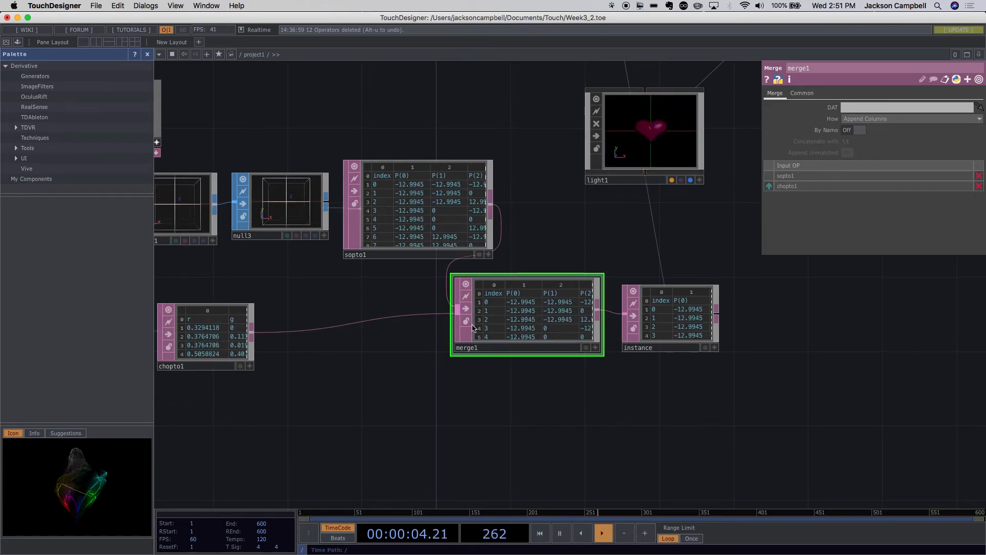
left_click_drag(562, 429, 432, 415)
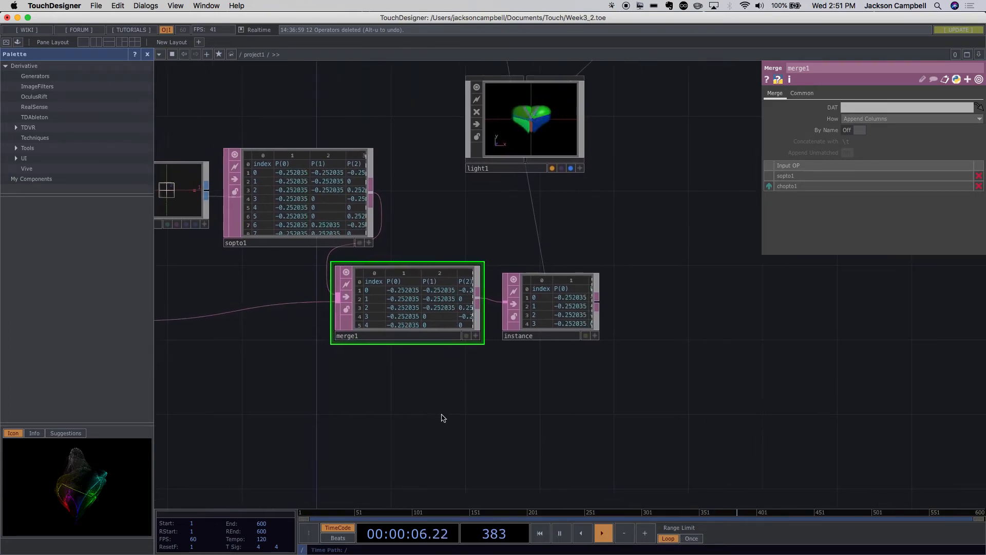
left_click_drag(550, 389, 529, 427)
- Follow the instance table to geo1 and review geo1's instance source, translate fields and colour fields
left_click_drag(592, 323, 519, 329)
left_click(456, 359)
left_click_drag(570, 363, 649, 456)
left_click(494, 335)
left_click_drag(662, 341, 716, 456)
left_click(489, 170)
left_click_drag(611, 166, 532, 238)
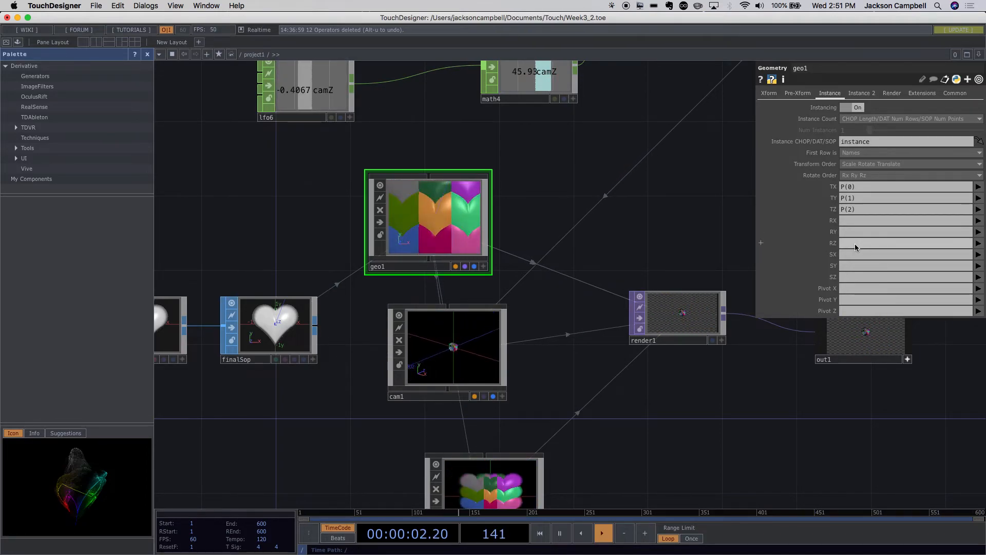
left_click(862, 93)
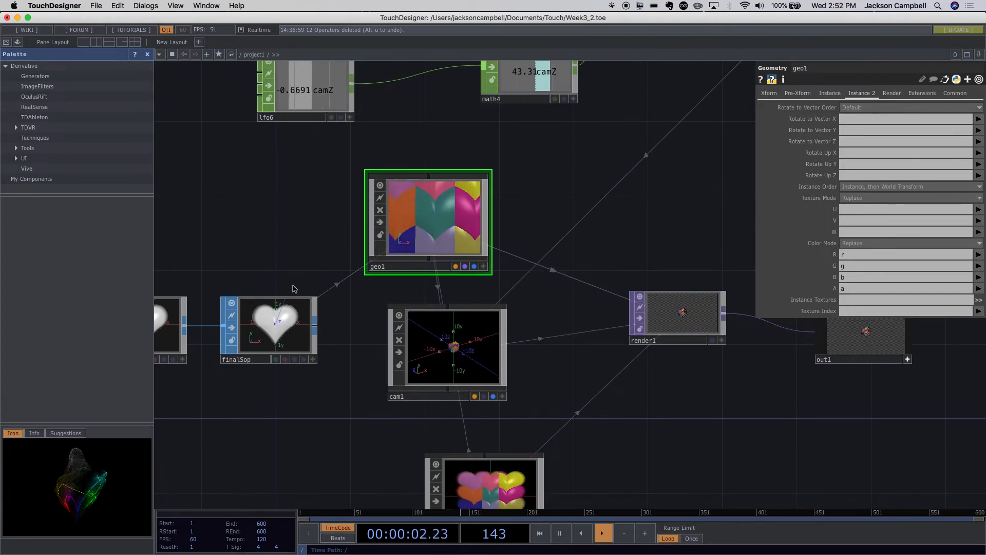
- Retrace the colour chain from null1 through topto1 and chopto1 to merge1 and the instance table
left_click_drag(604, 420, 498, 89)
left_click_drag(452, 331, 742, 324)
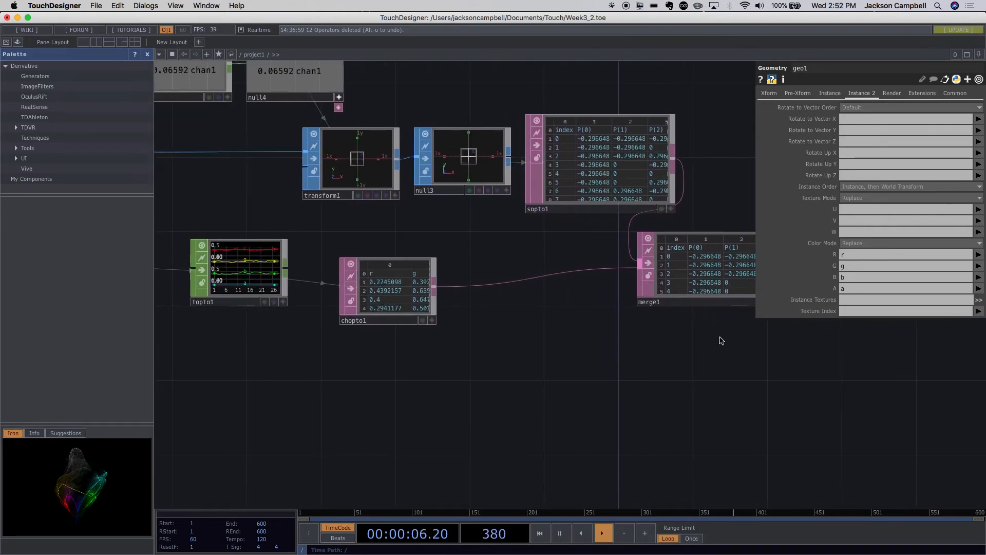
left_click_drag(536, 363, 654, 360)
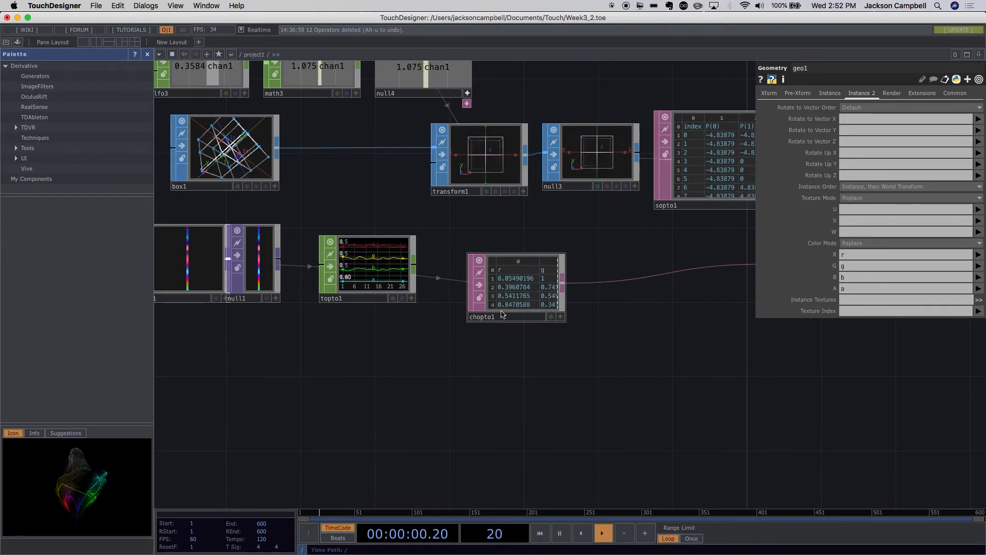
left_click_drag(590, 403, 374, 410)
scroll(511, 380, "down", 3)
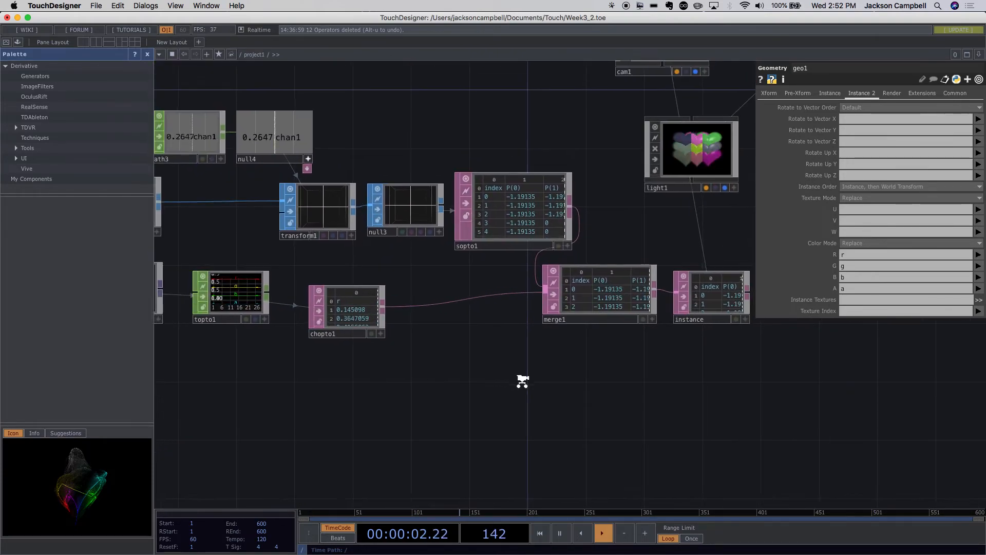
- Save the current heart instancing project
left_click_drag(513, 381, 416, 422)
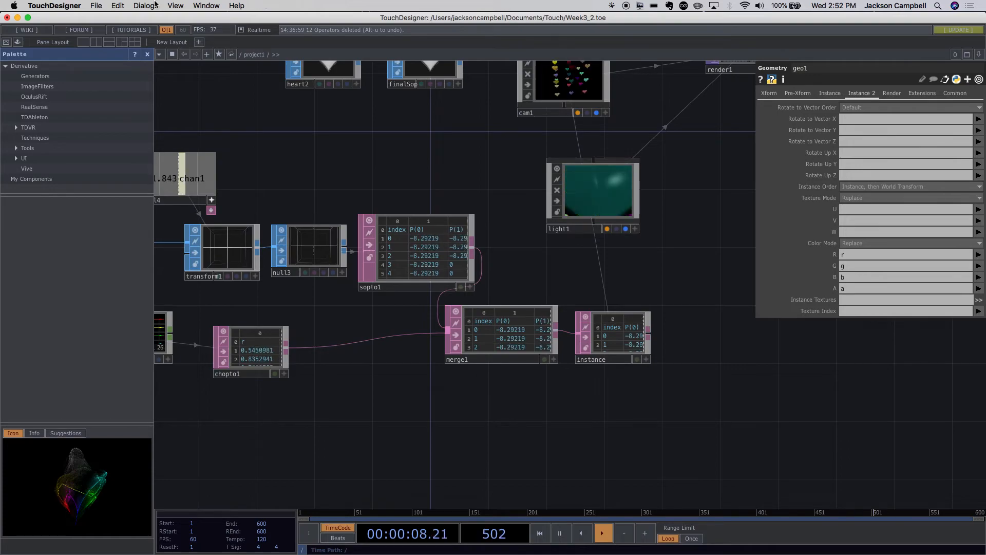
left_click(96, 6)
left_click(226, 77)
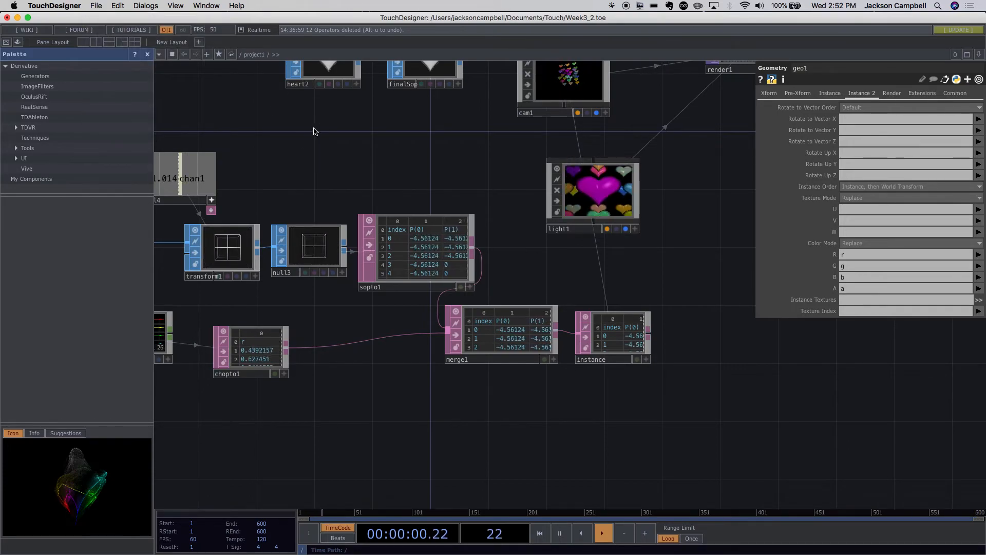
key("super+s")
- Open the recent project Render Instancing Class 3.4.toe
left_click(96, 6)
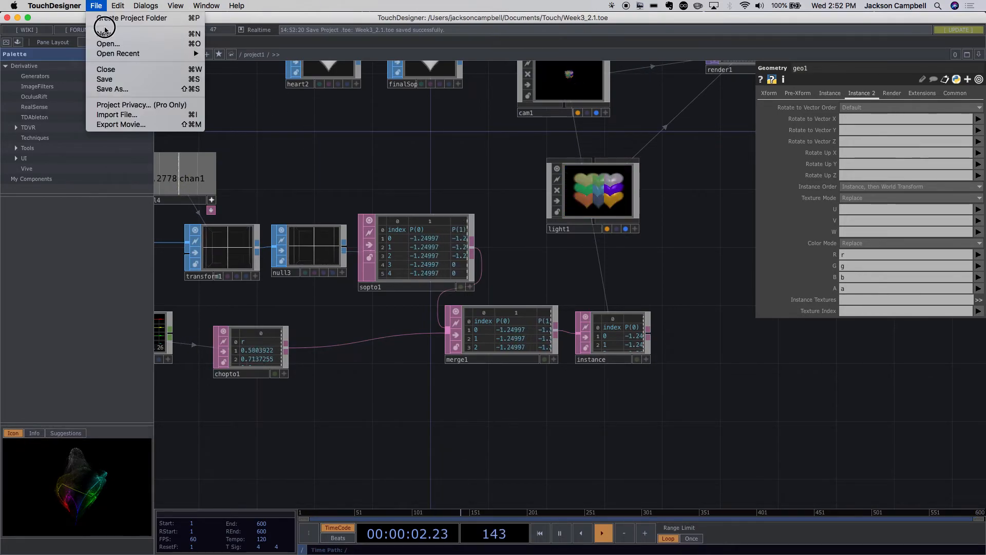
mouse_move(128, 54)
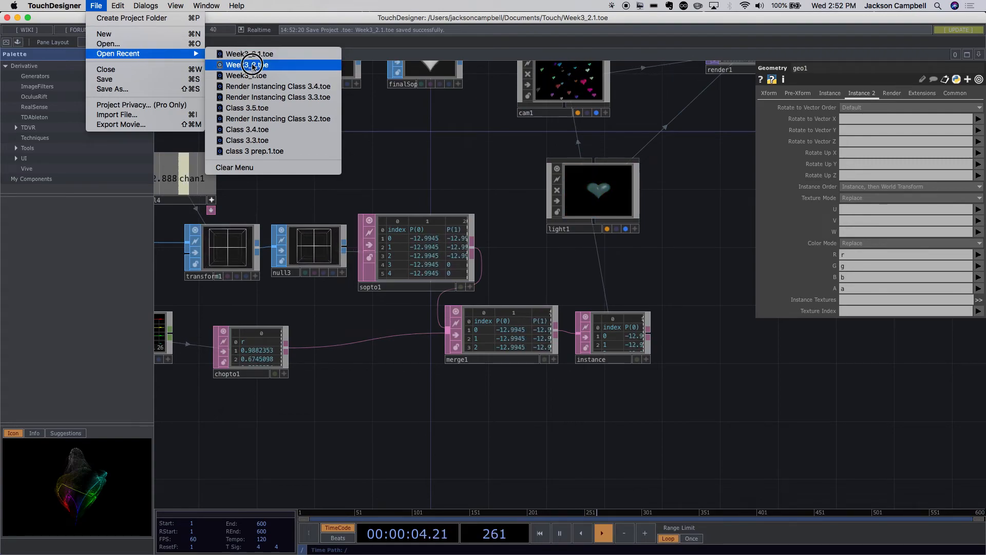
left_click(262, 92)
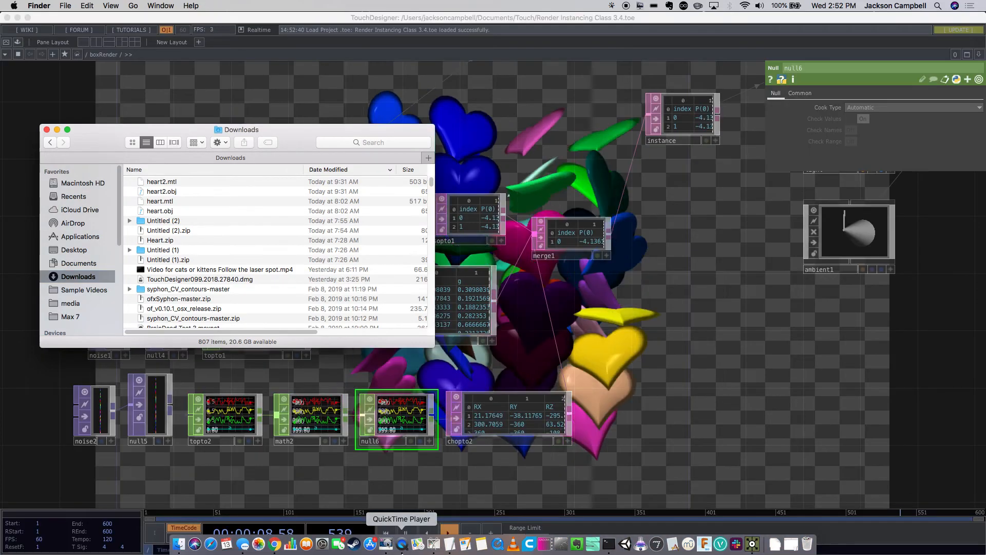
- Examine the boxRender network's position, colour and rotation data chains, and preview the instanced hearts in Perform Mode
left_click(664, 431)
left_click_drag(664, 431, 775, 381)
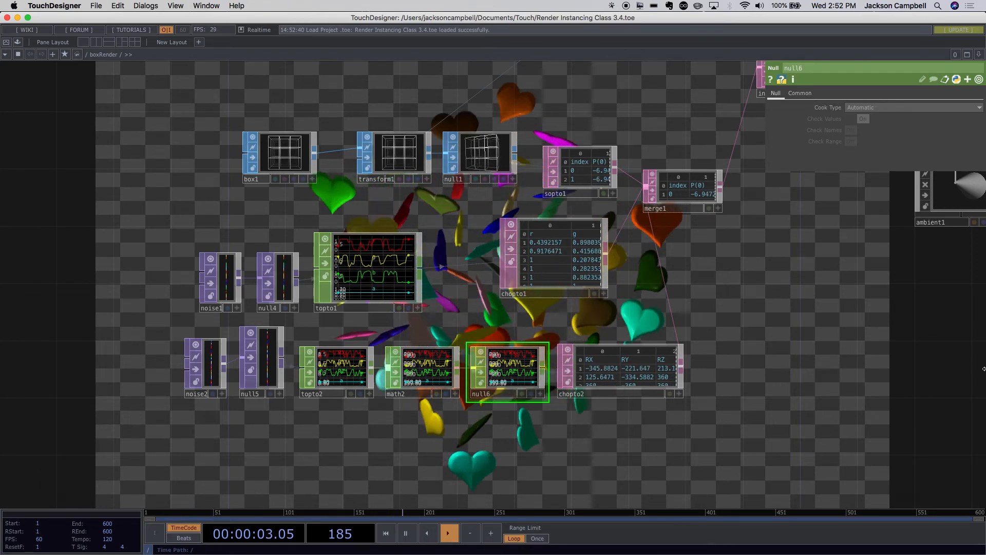
scroll(897, 385, "down", 2)
left_click_drag(894, 385, 748, 374)
left_click_drag(694, 299, 682, 425)
scroll(692, 413, "up", 2)
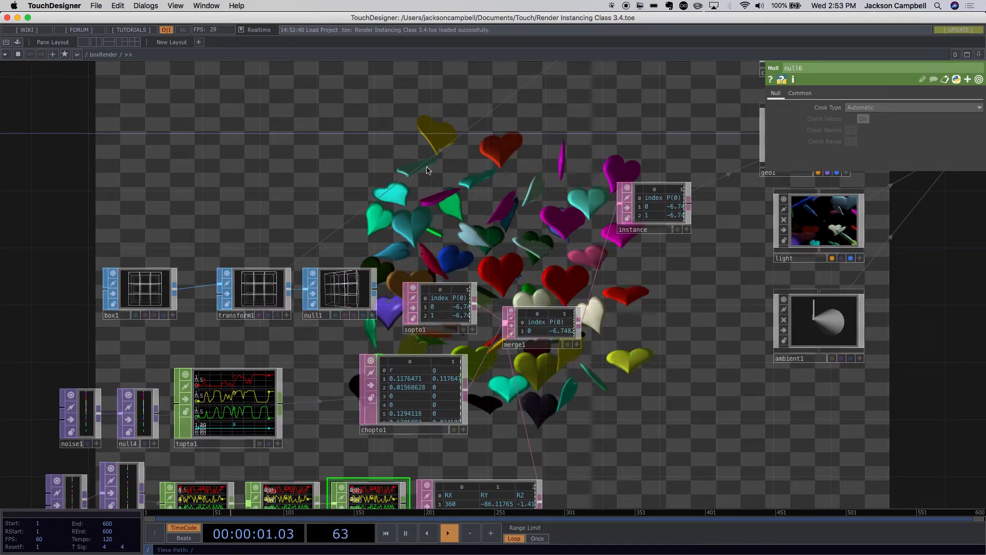
left_click(7, 42)
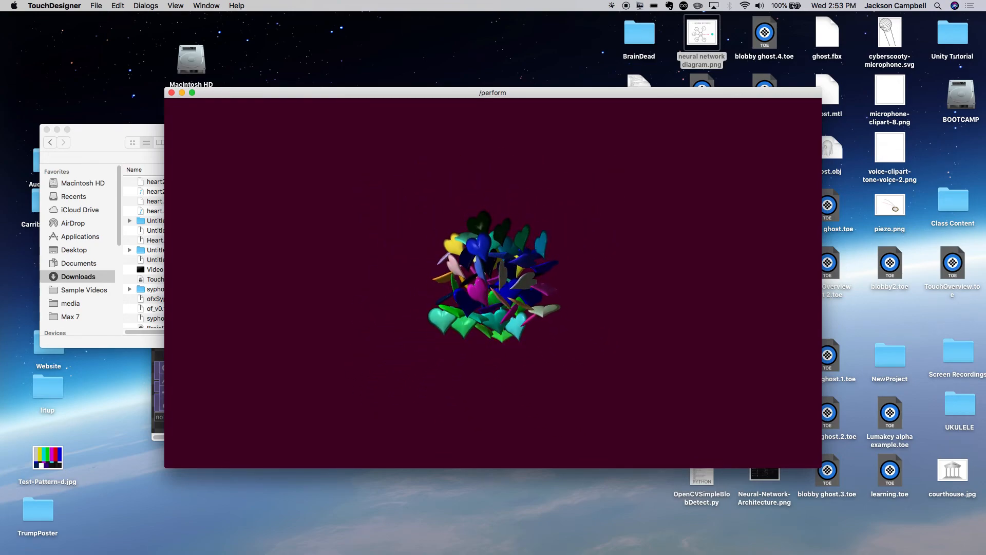
key("Escape")
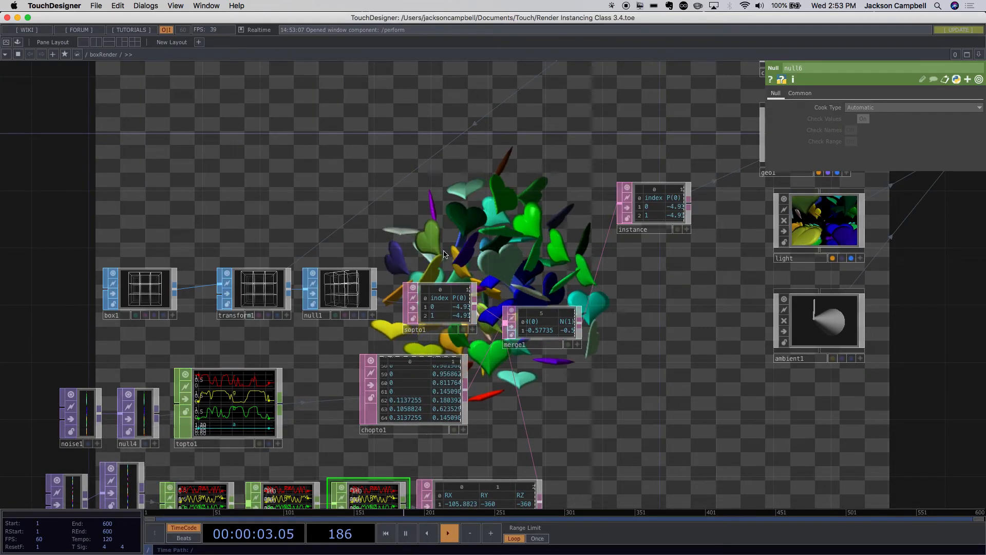
- Switch to Chrome, open sites.google.com/a/calarts.edu/touchdesigner and read the Week 3 assignment in the syllabus schedule
mouse_move(385, 552)
left_click(275, 542)
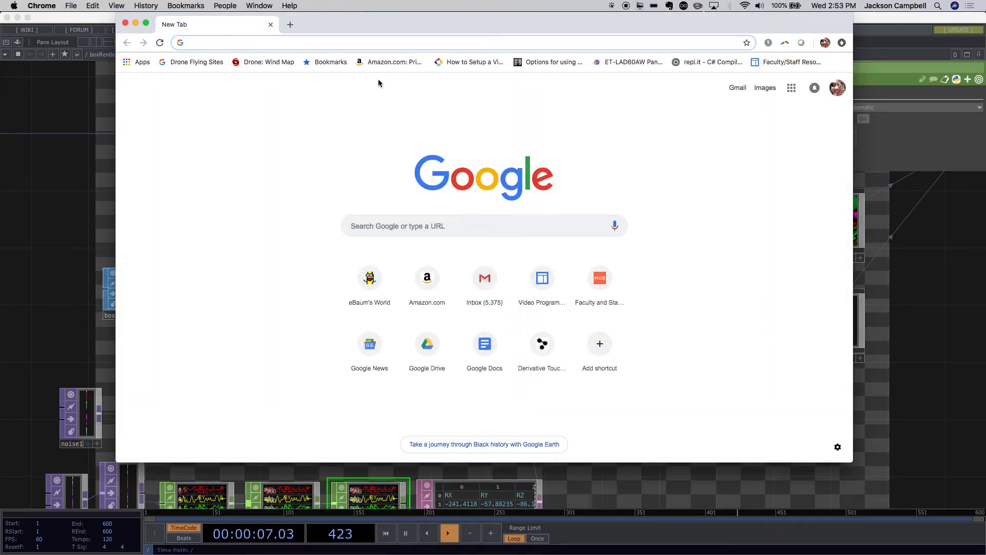
type("sit")
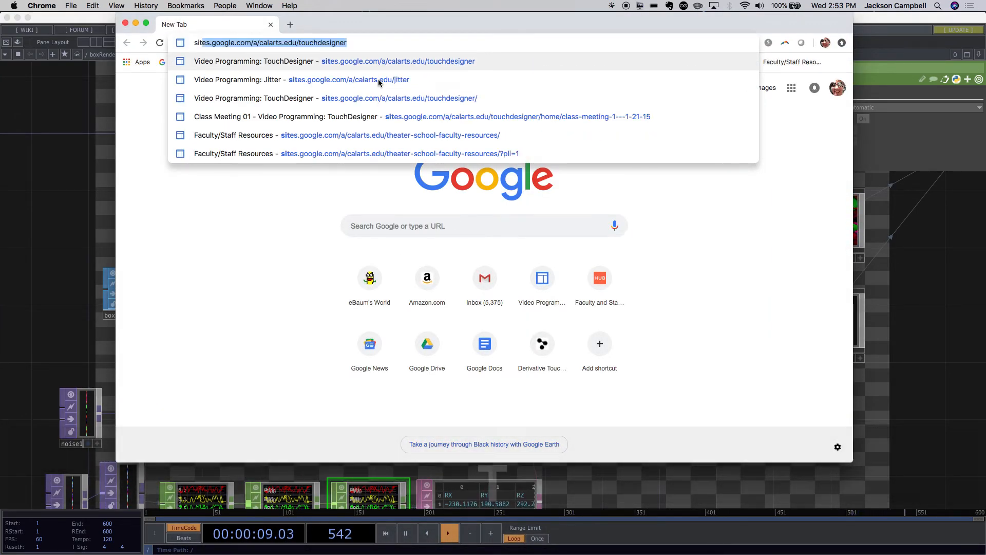
key("Return")
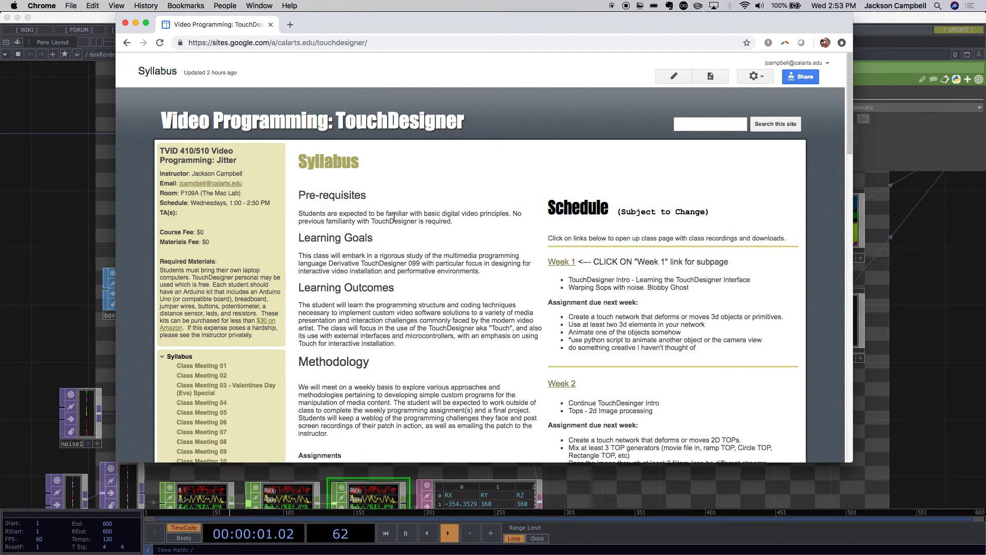
scroll(613, 334, "down", 9)
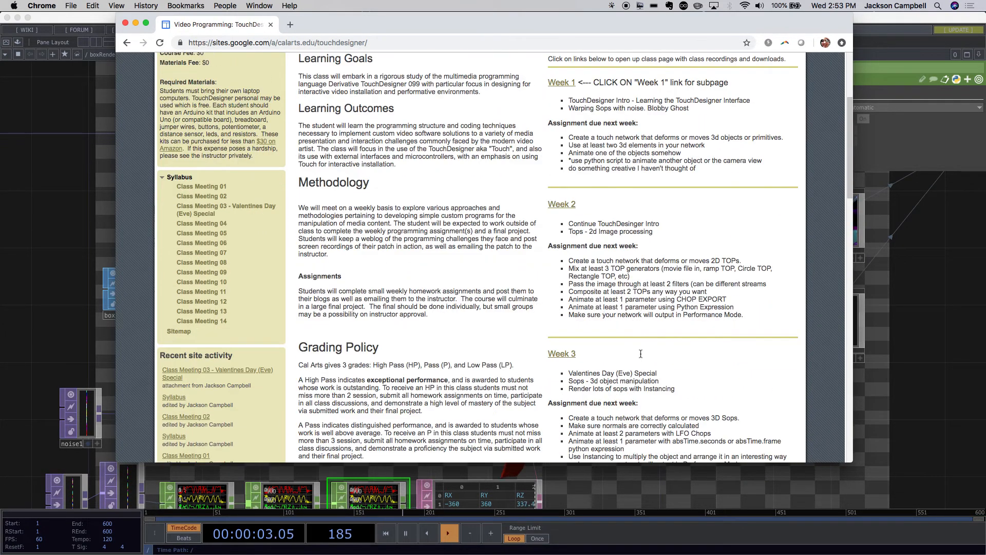
scroll(640, 352, "down", 4)
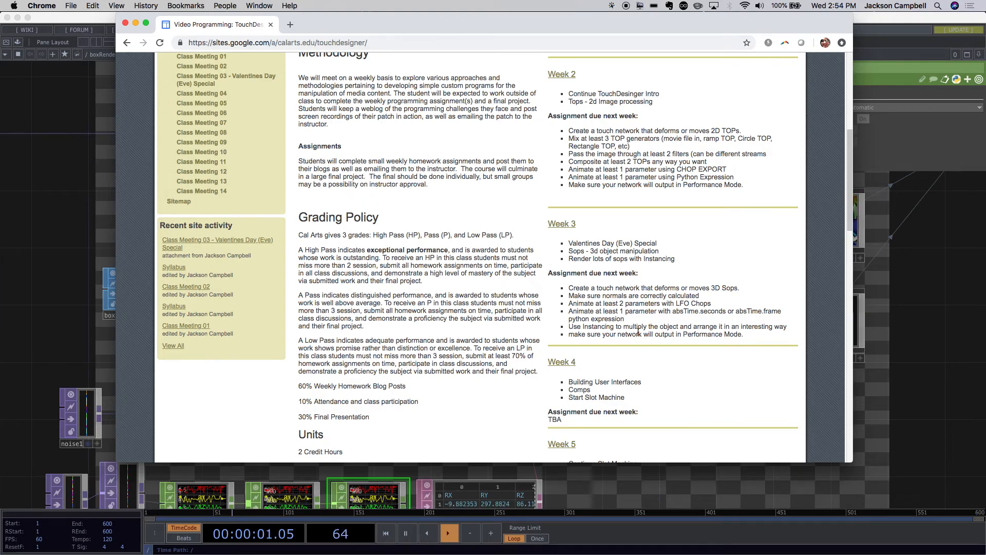
- Edit the syllabus page to add "do something interesting beyond what we did in class" below the last Week 3 assignment item, and save it
scroll(674, 307, "up", 10)
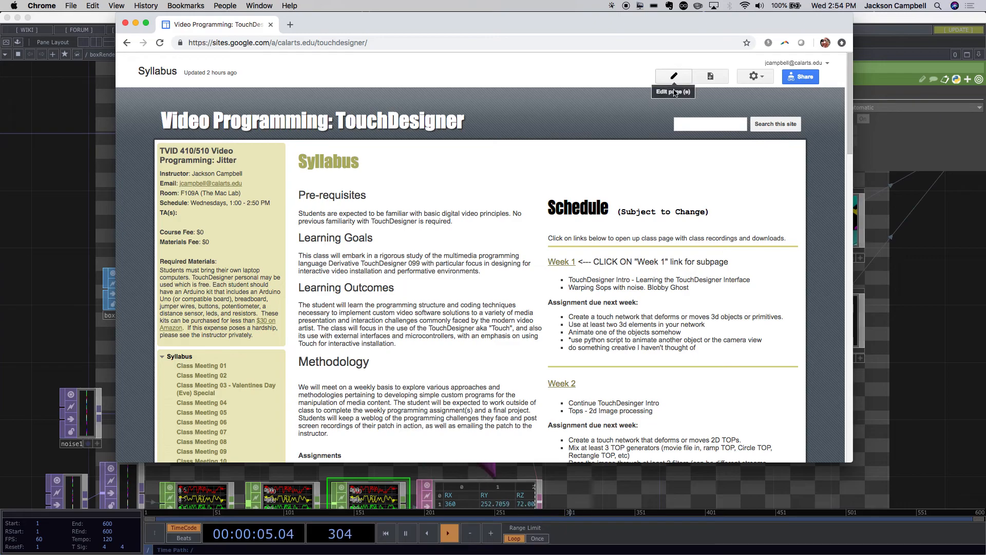
left_click(673, 76)
scroll(657, 281, "down", 8)
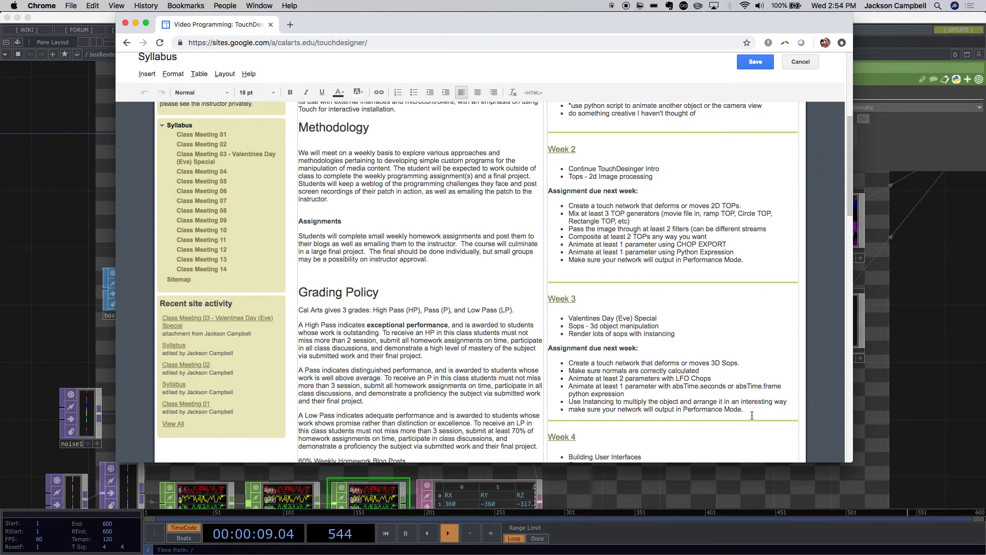
left_click(747, 410)
key("shift+Return")
type("do somethi")
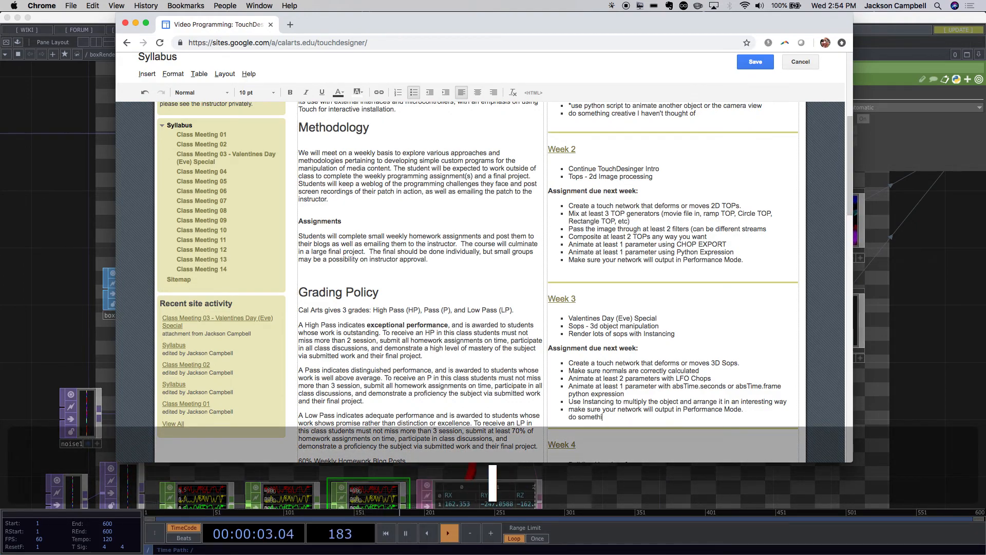
type("ng inter")
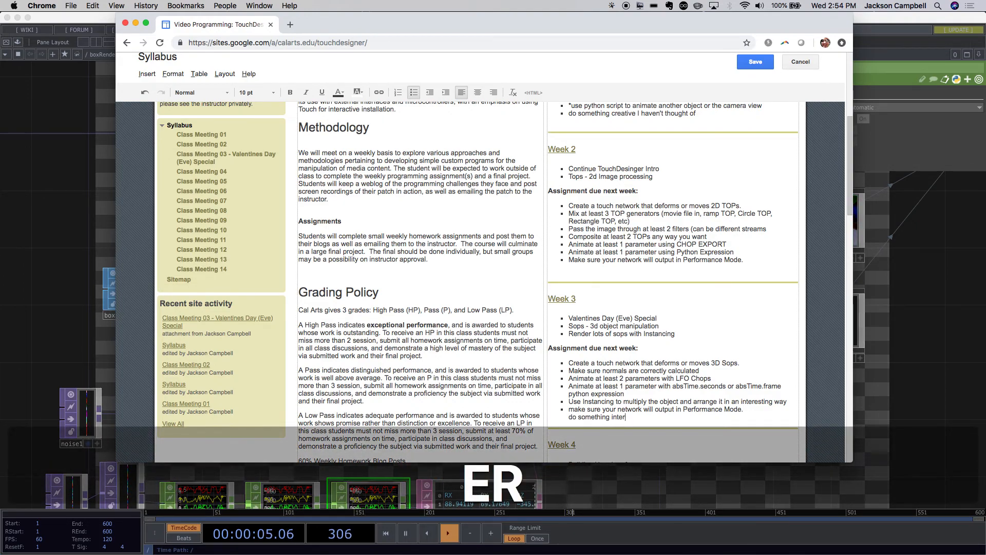
type("esting")
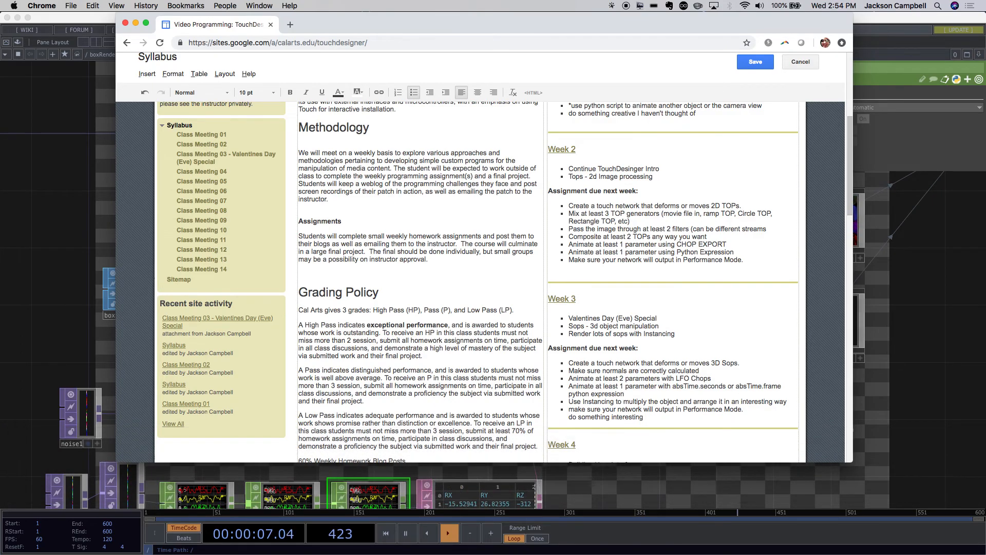
type(" beyond ")
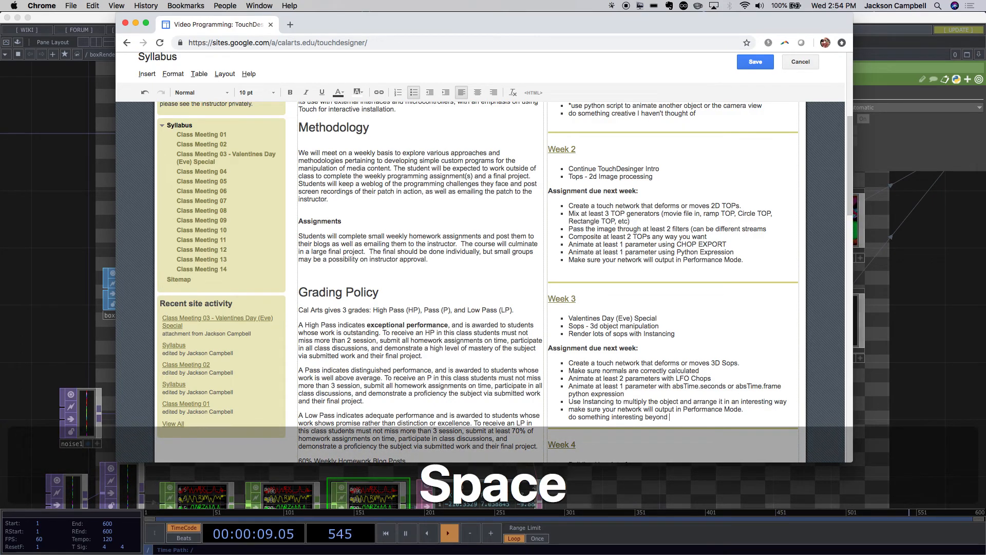
type("what we d")
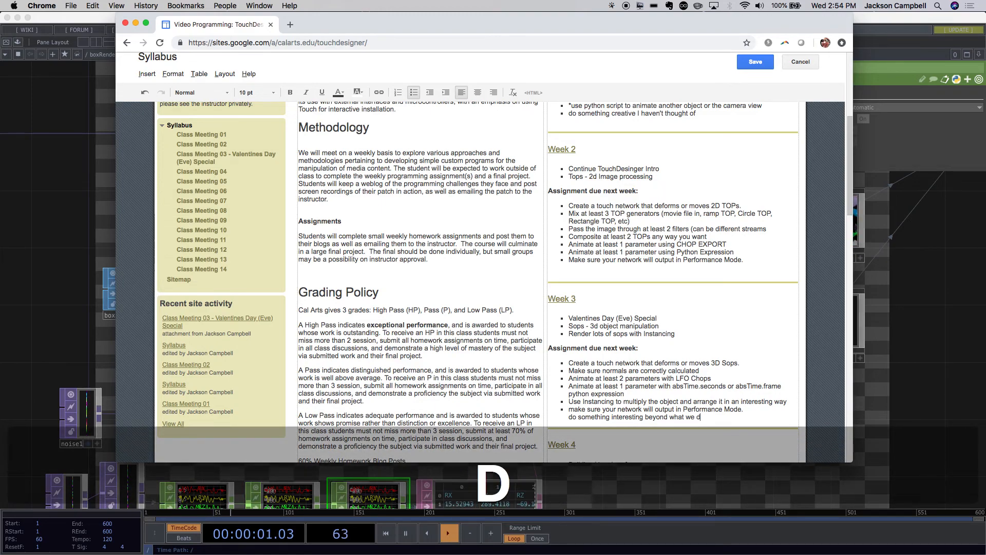
type("id in class")
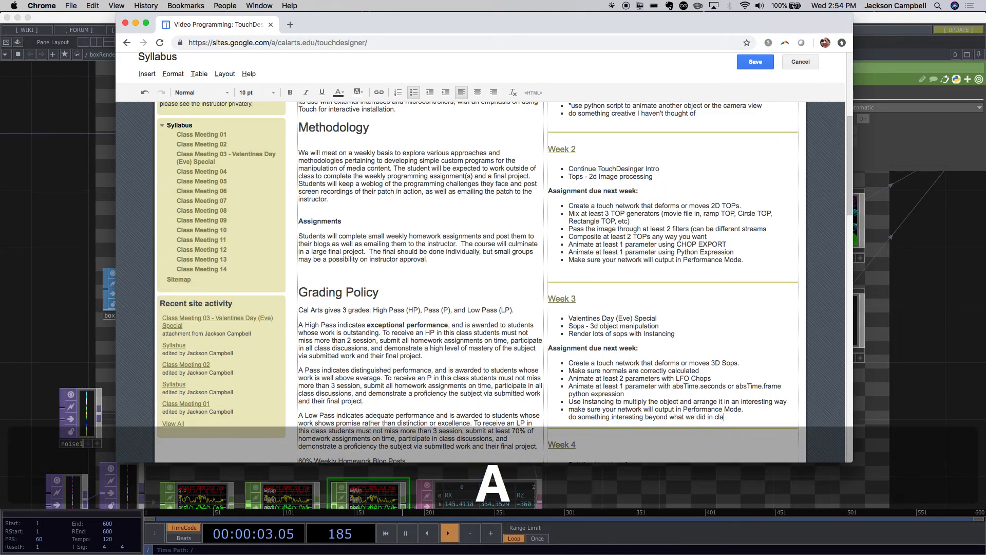
left_click(755, 62)
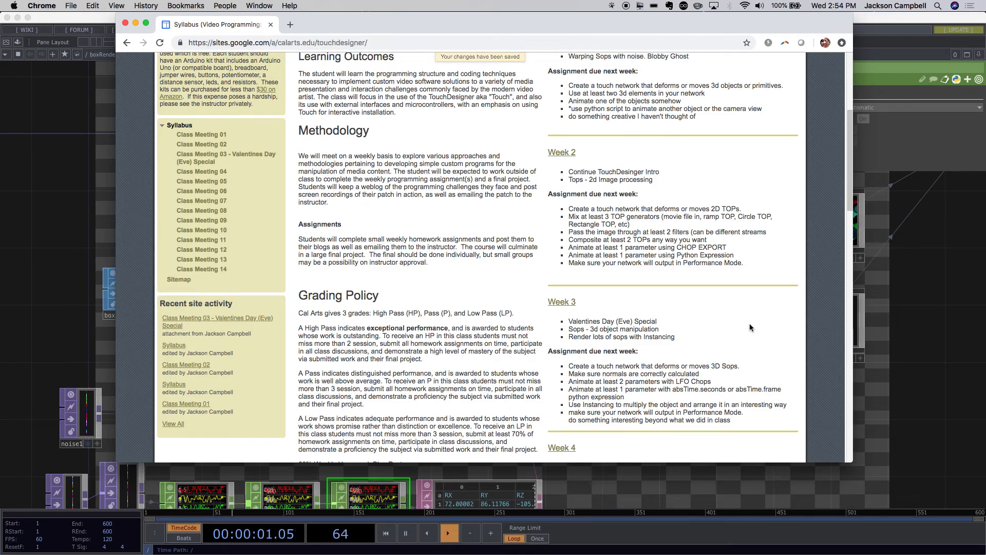
- Review the schedule on the saved syllabus page and switch back to TouchDesigner
scroll(733, 358, "up", 5)
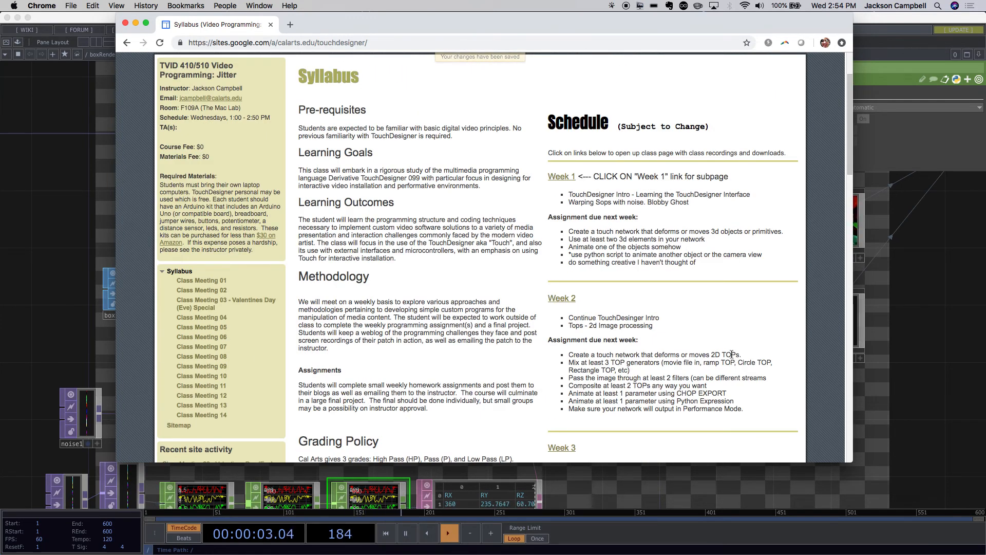
scroll(735, 352, "down", 7)
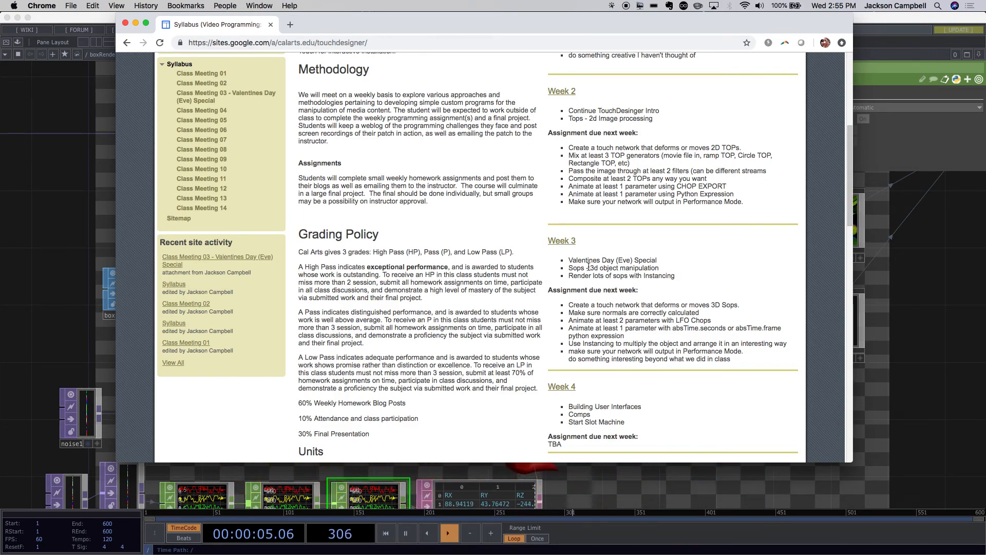
left_click(644, 471)
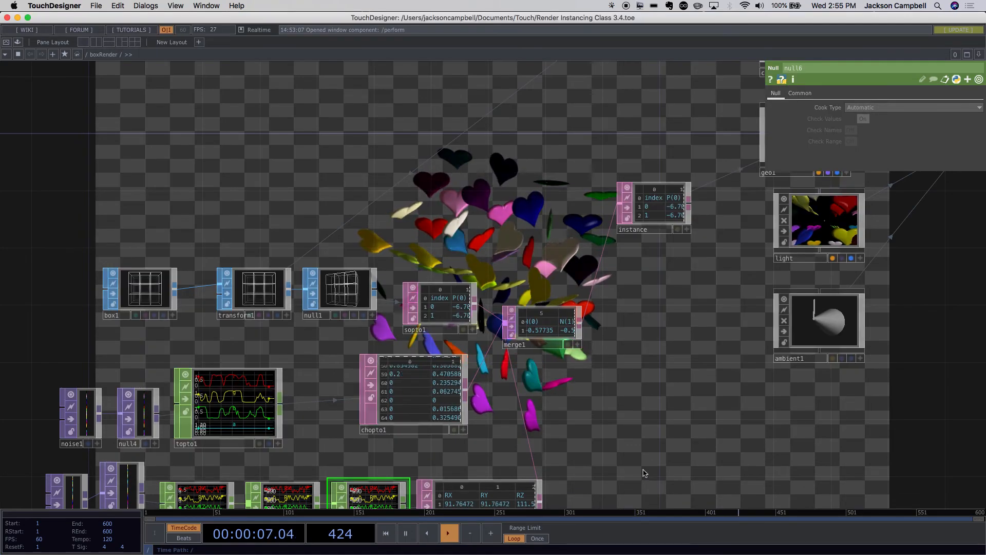